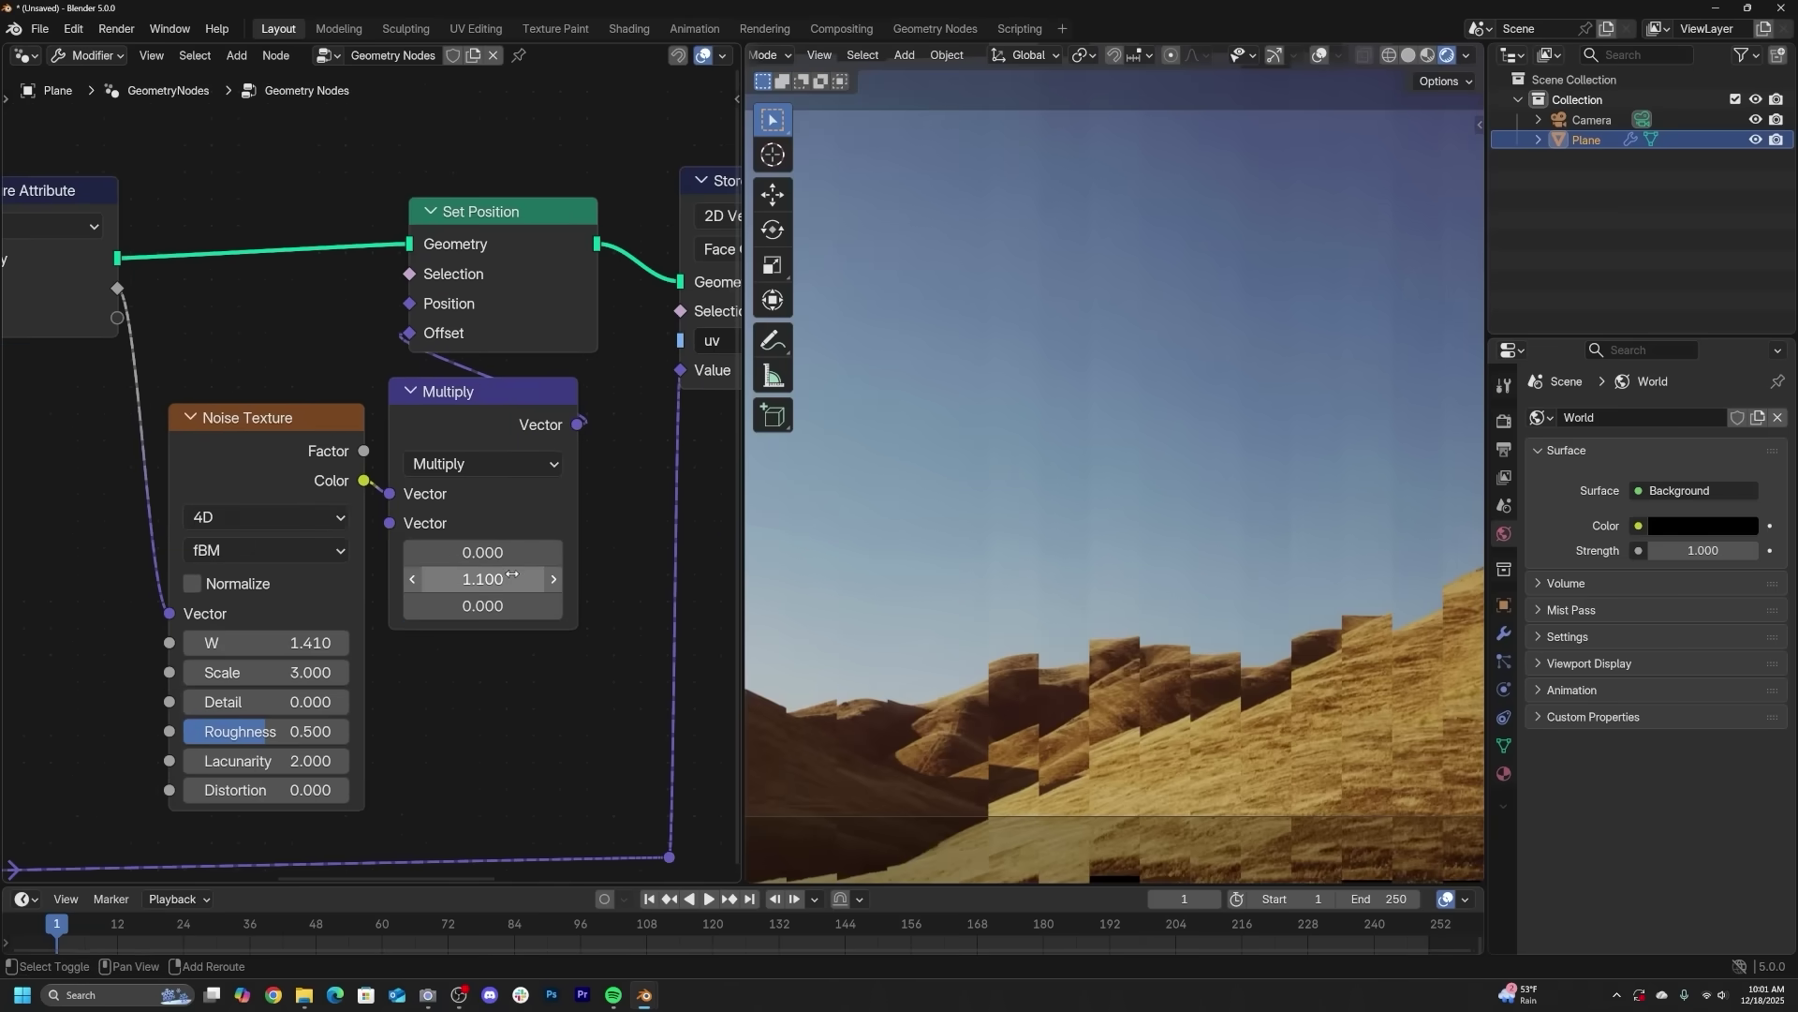
left_click_drag(482, 579, 459, 579)
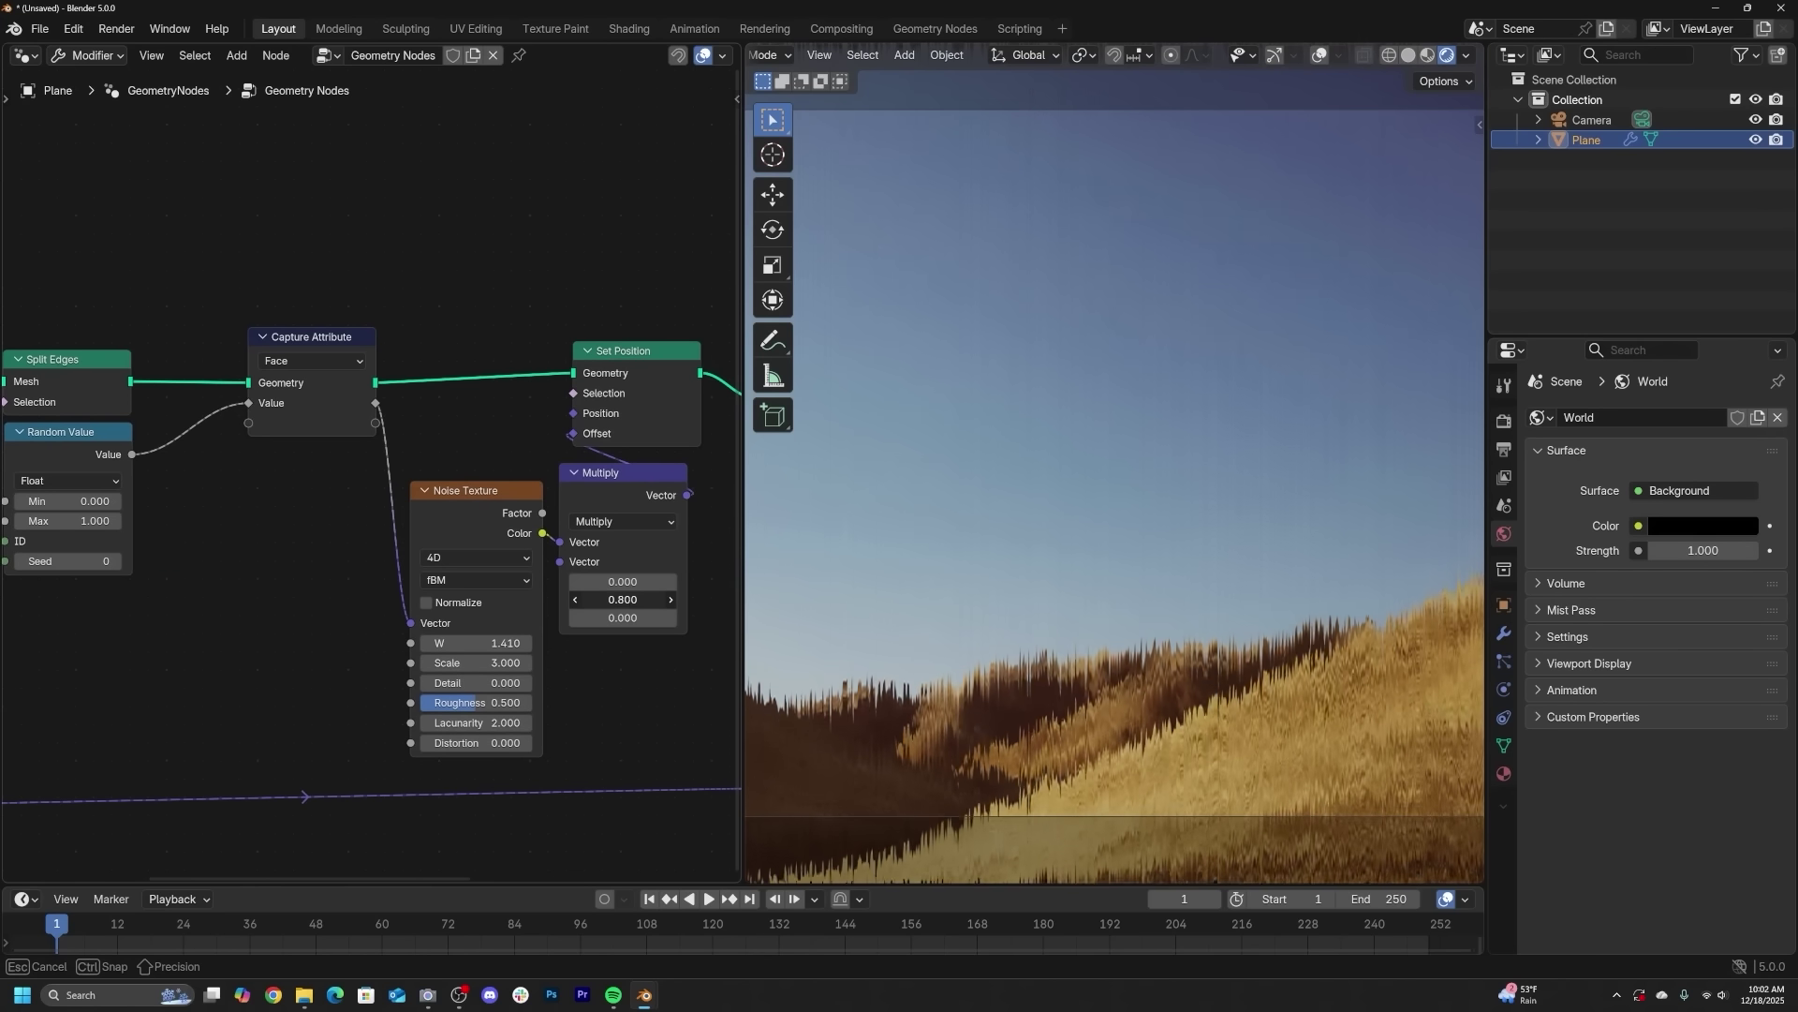
left_click_drag(622, 600, 627, 599)
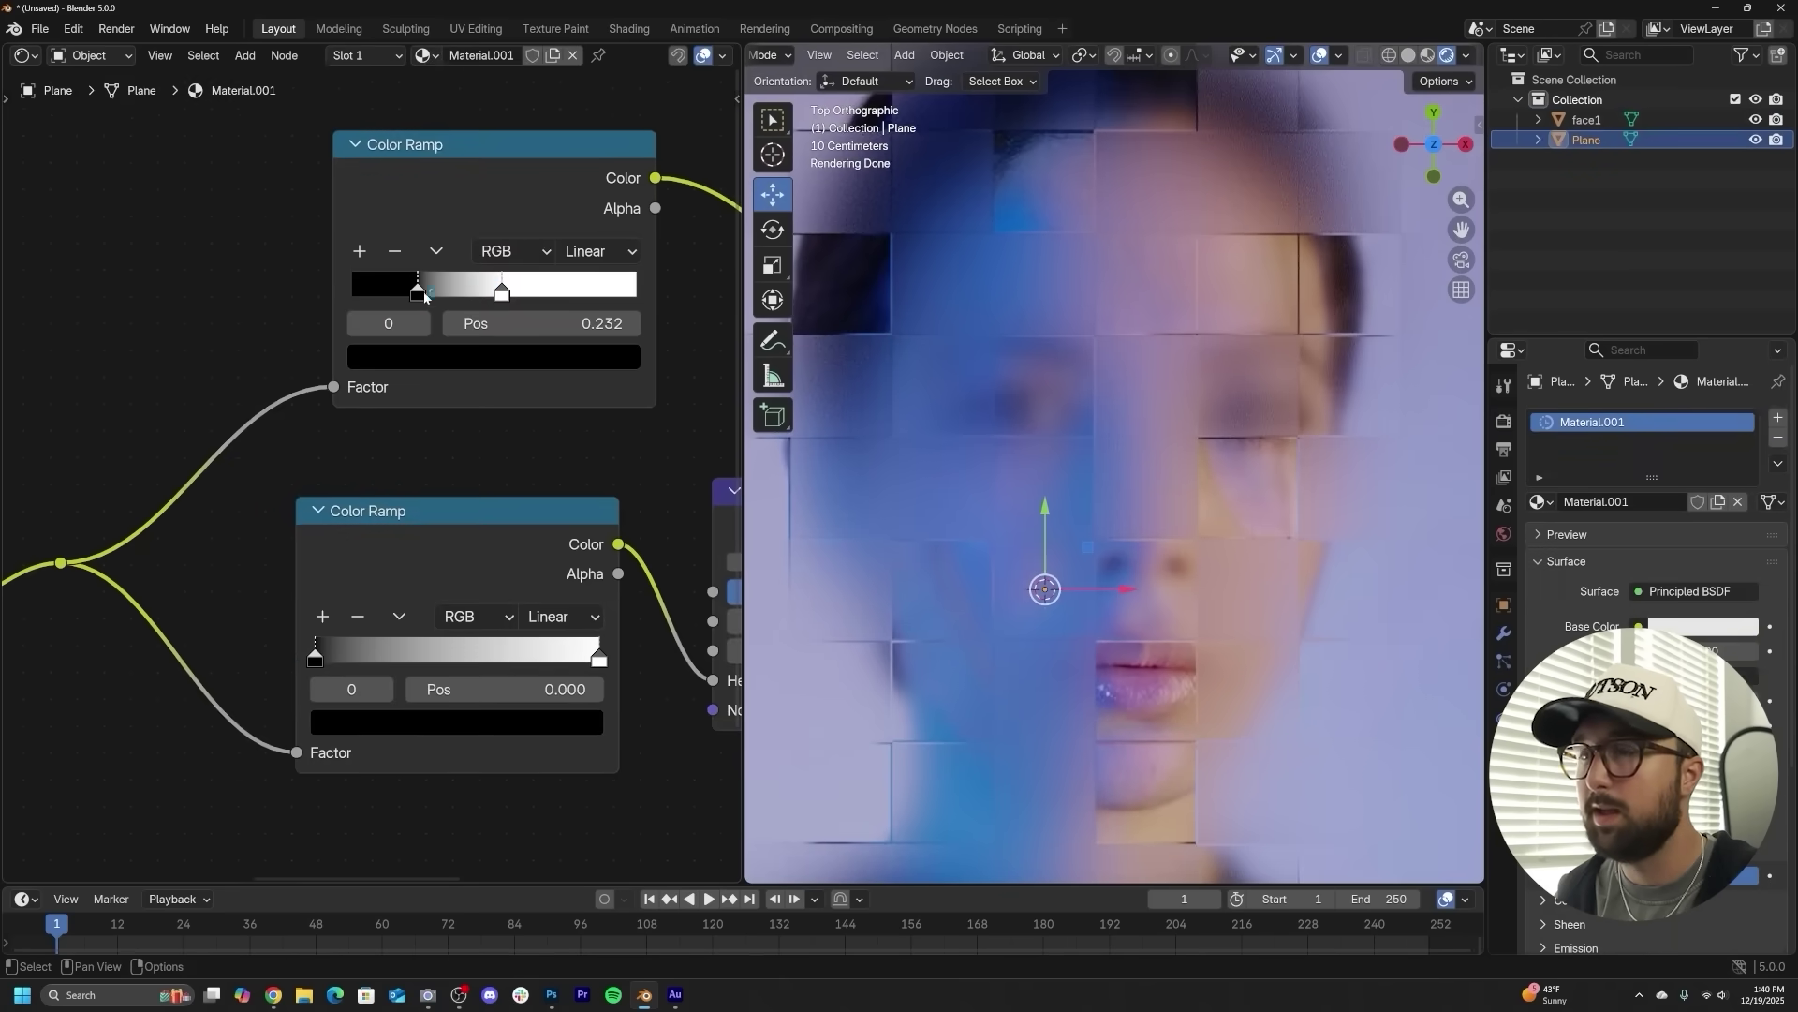
left_click_drag(502, 293, 542, 292)
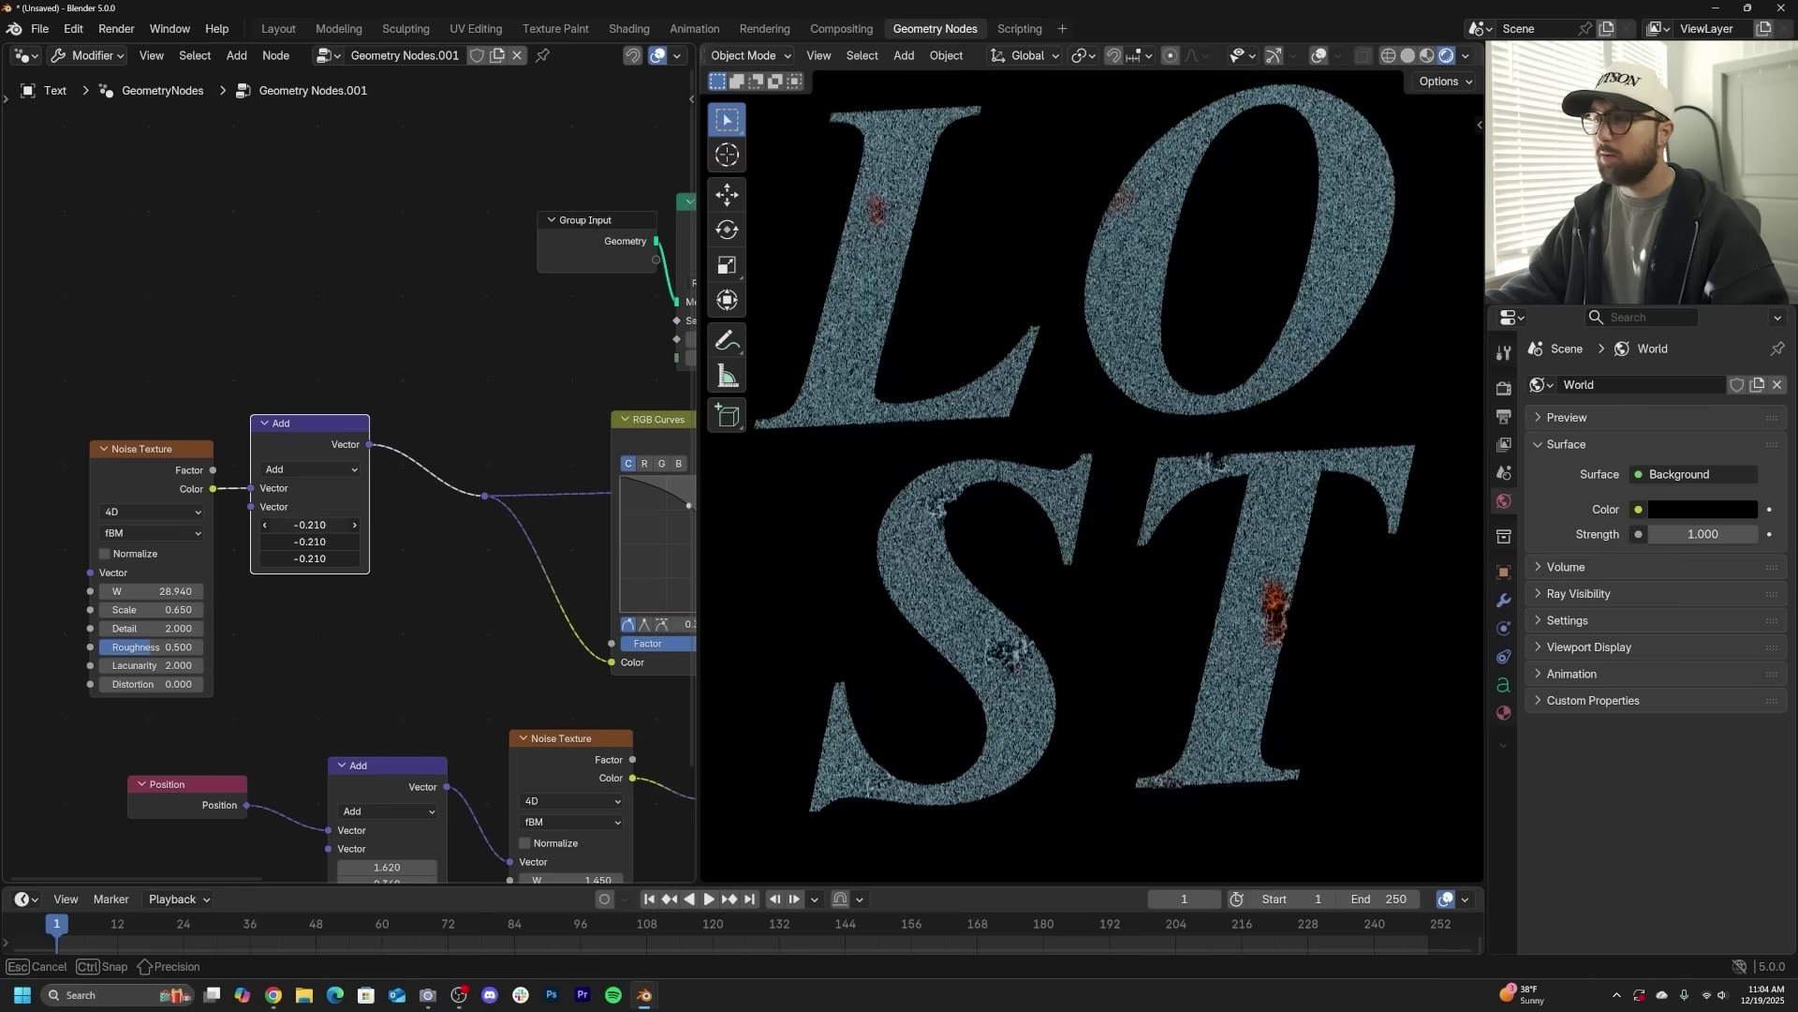
left_click_drag(309, 525, 374, 525)
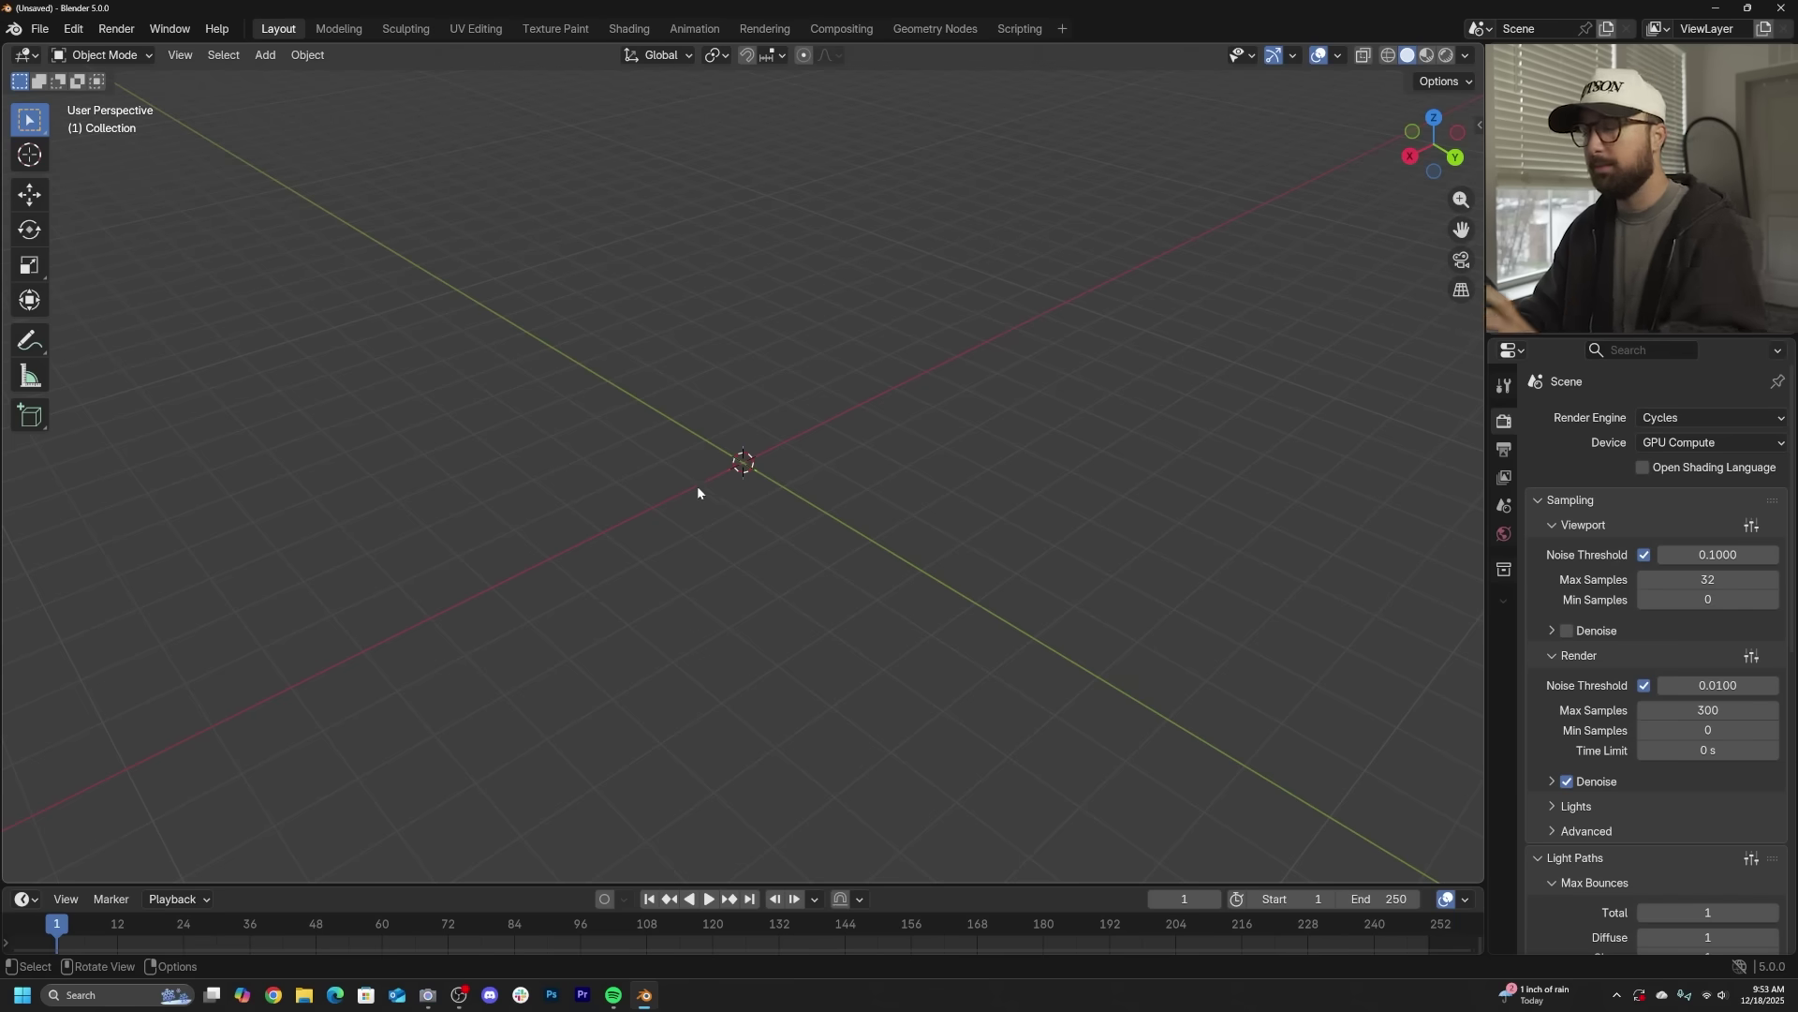
- Add a plane mesh at the world origin of the empty scene
key("shift+a")
mouse_move(660, 539)
left_click(810, 541)
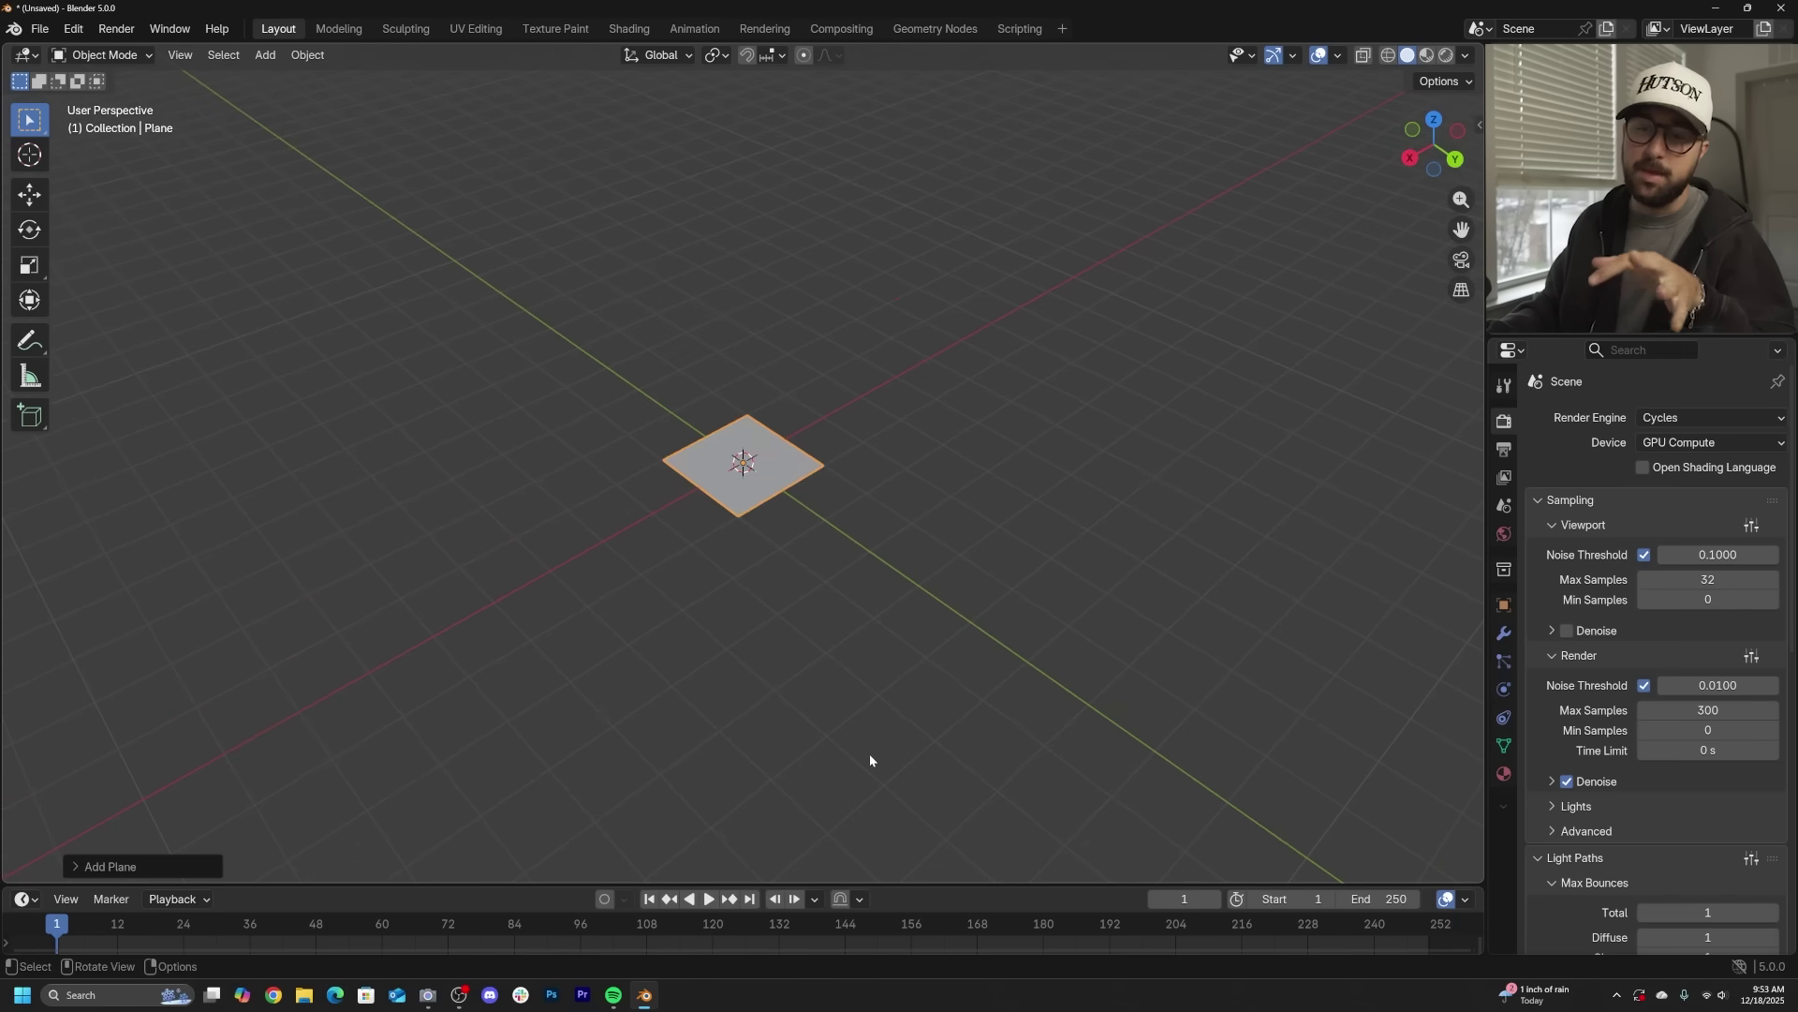
- Switch to File Explorer, preview the desert hills and eye close-up photos in the Desktop folder, and return to Blender
left_click(214, 994)
left_click(521, 337)
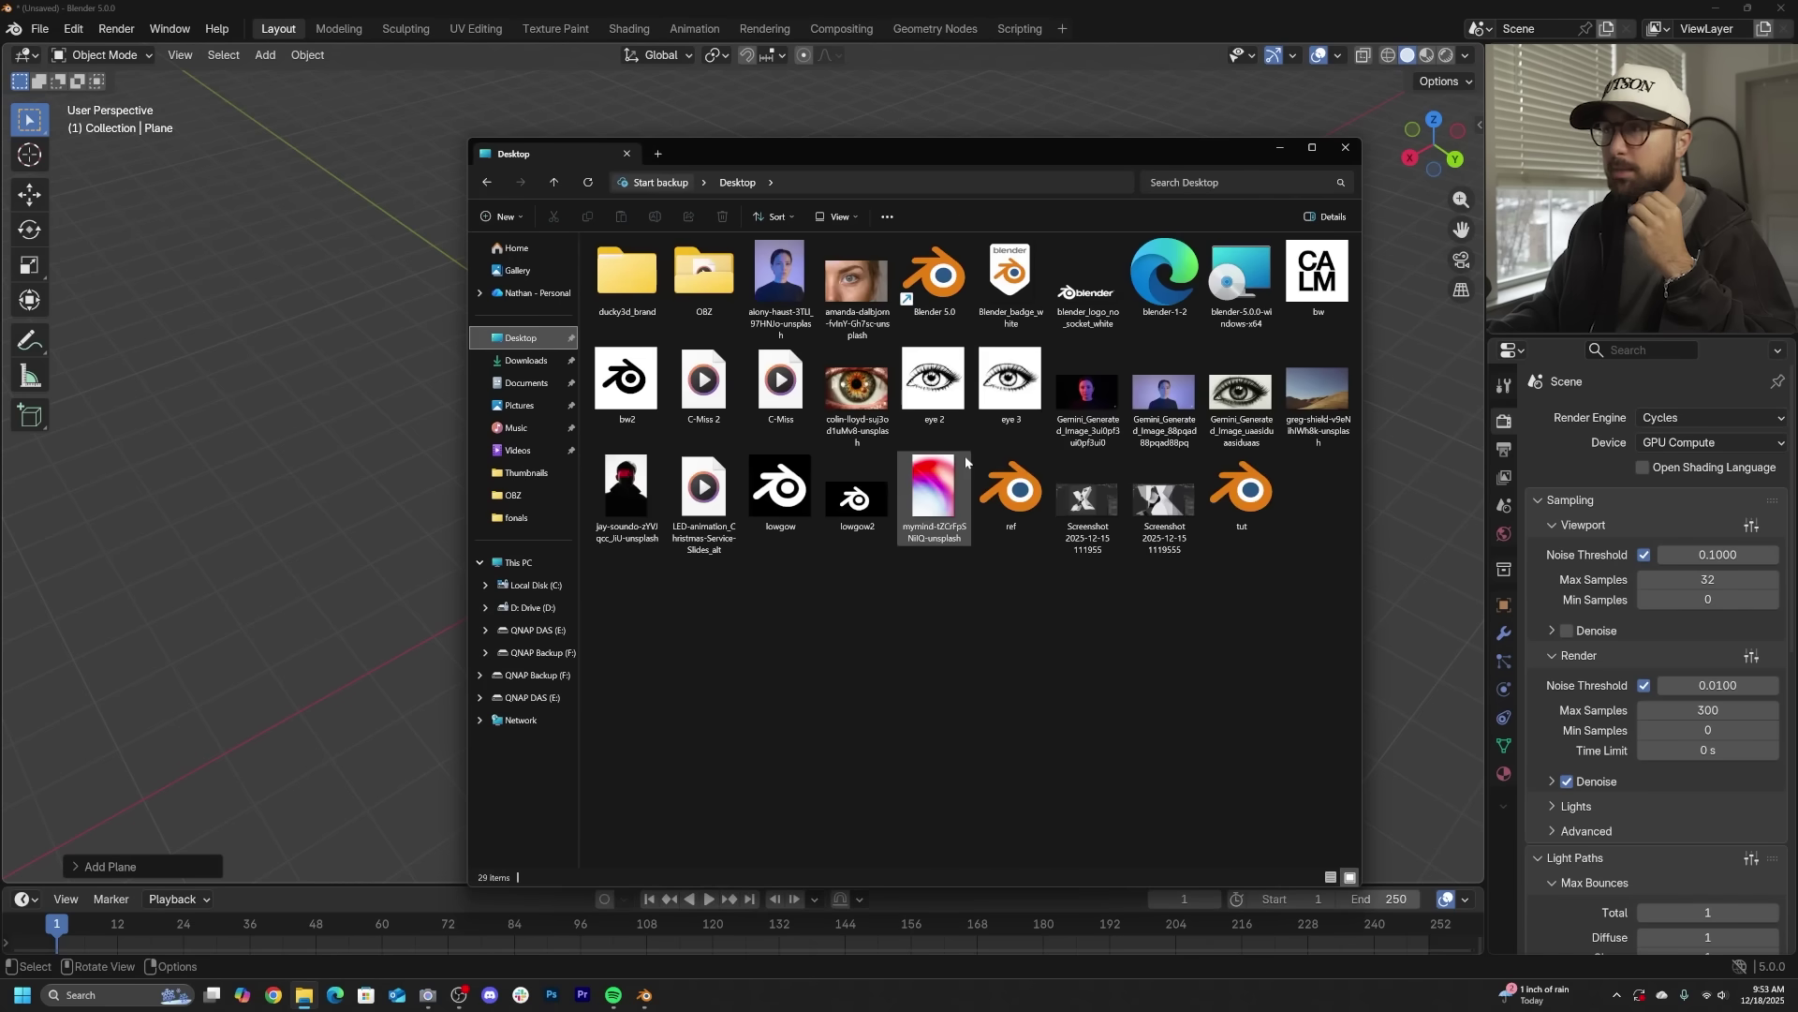
left_click(1334, 404)
double_click(1330, 396)
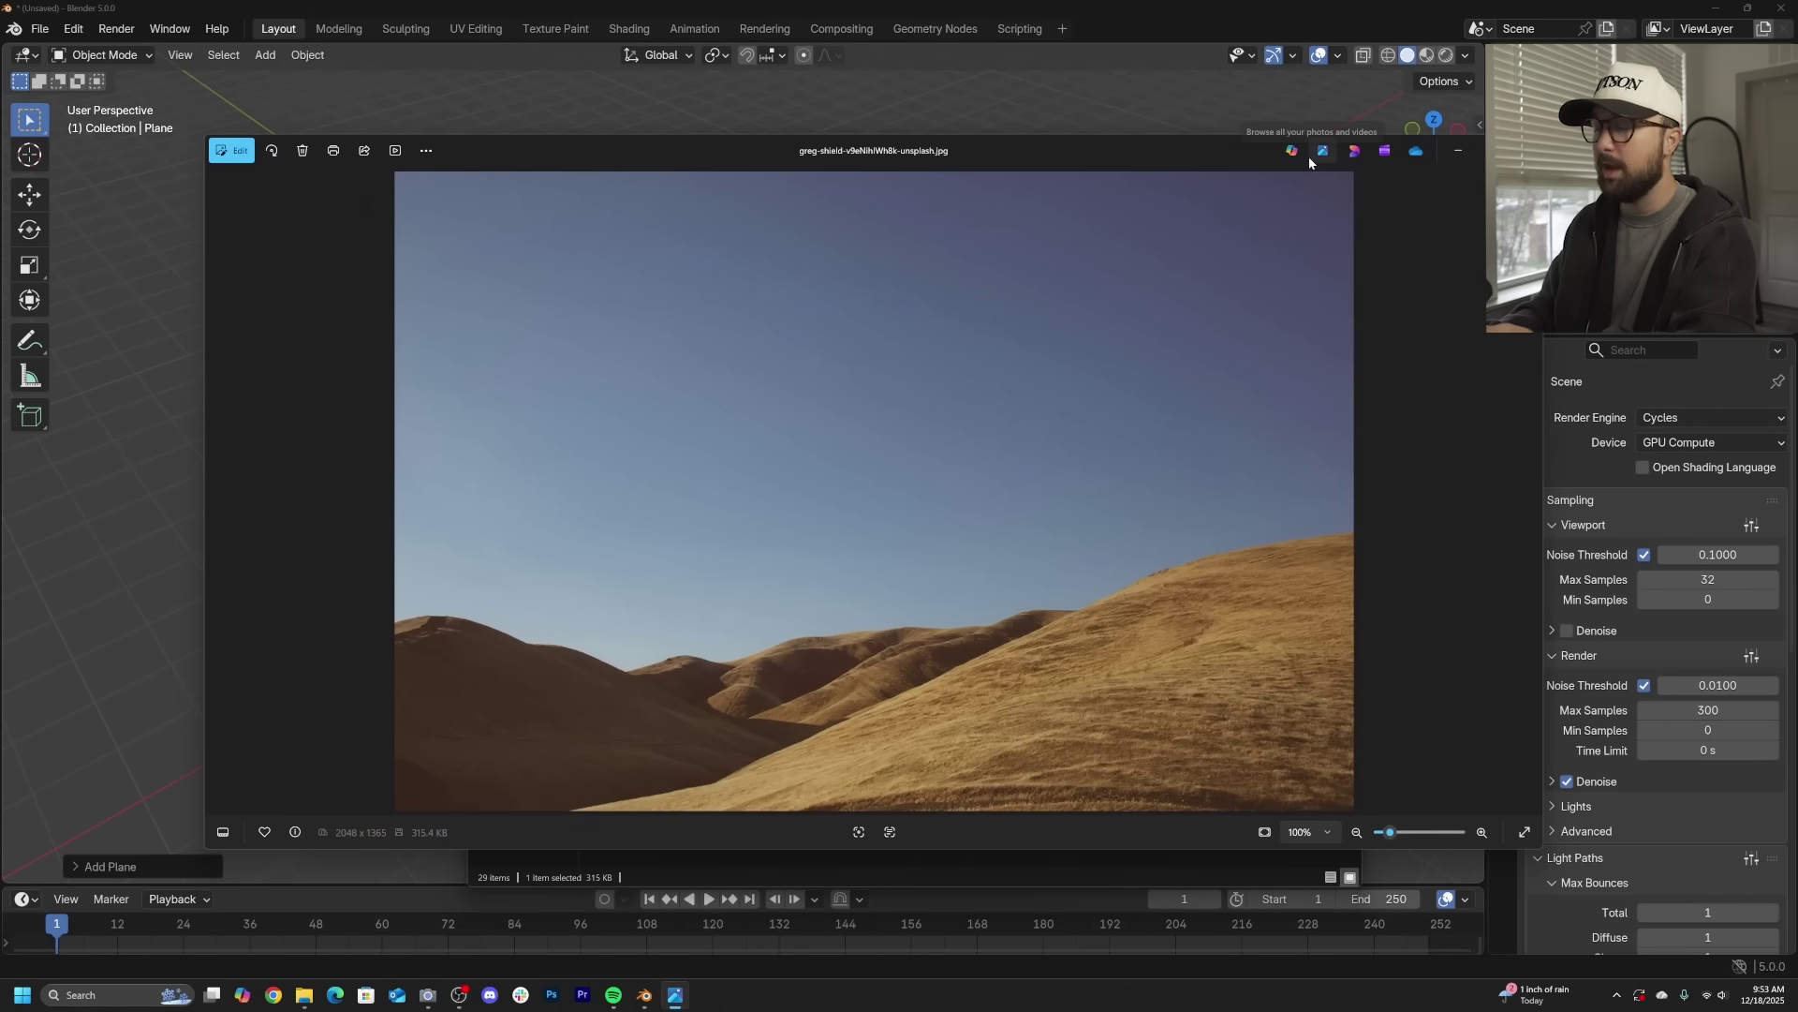
left_click(1519, 150)
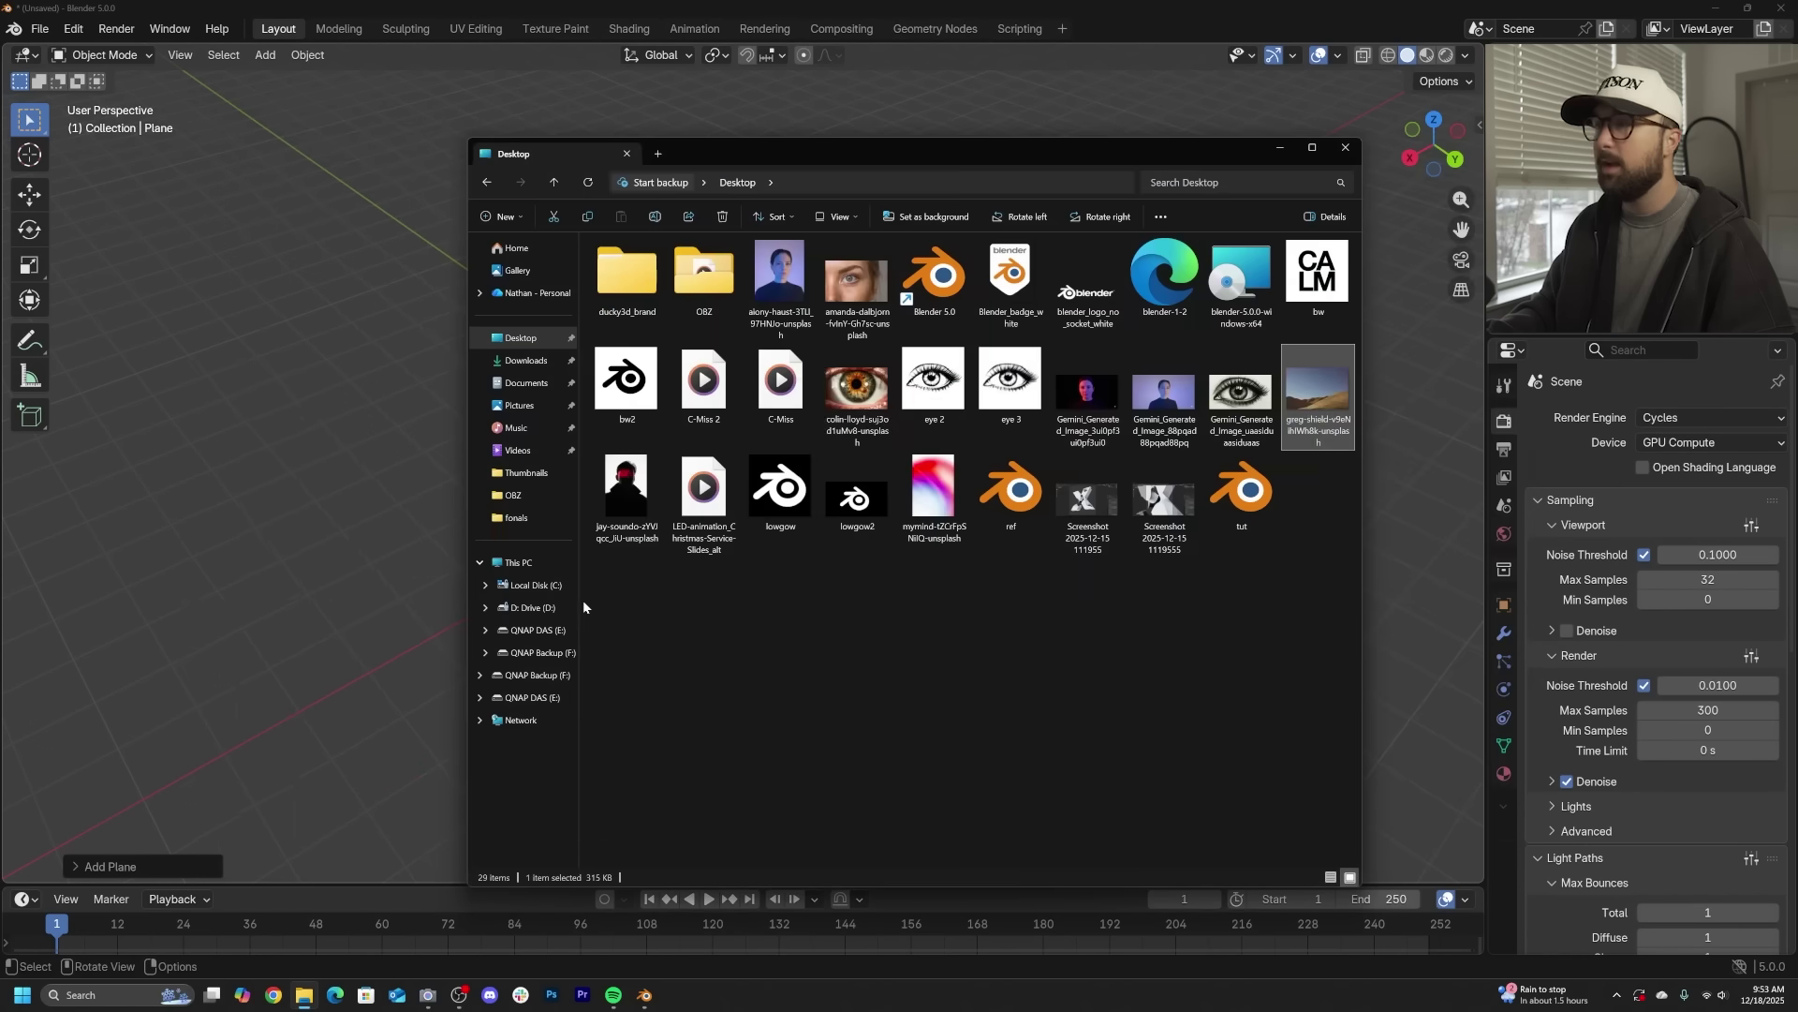
double_click(833, 398)
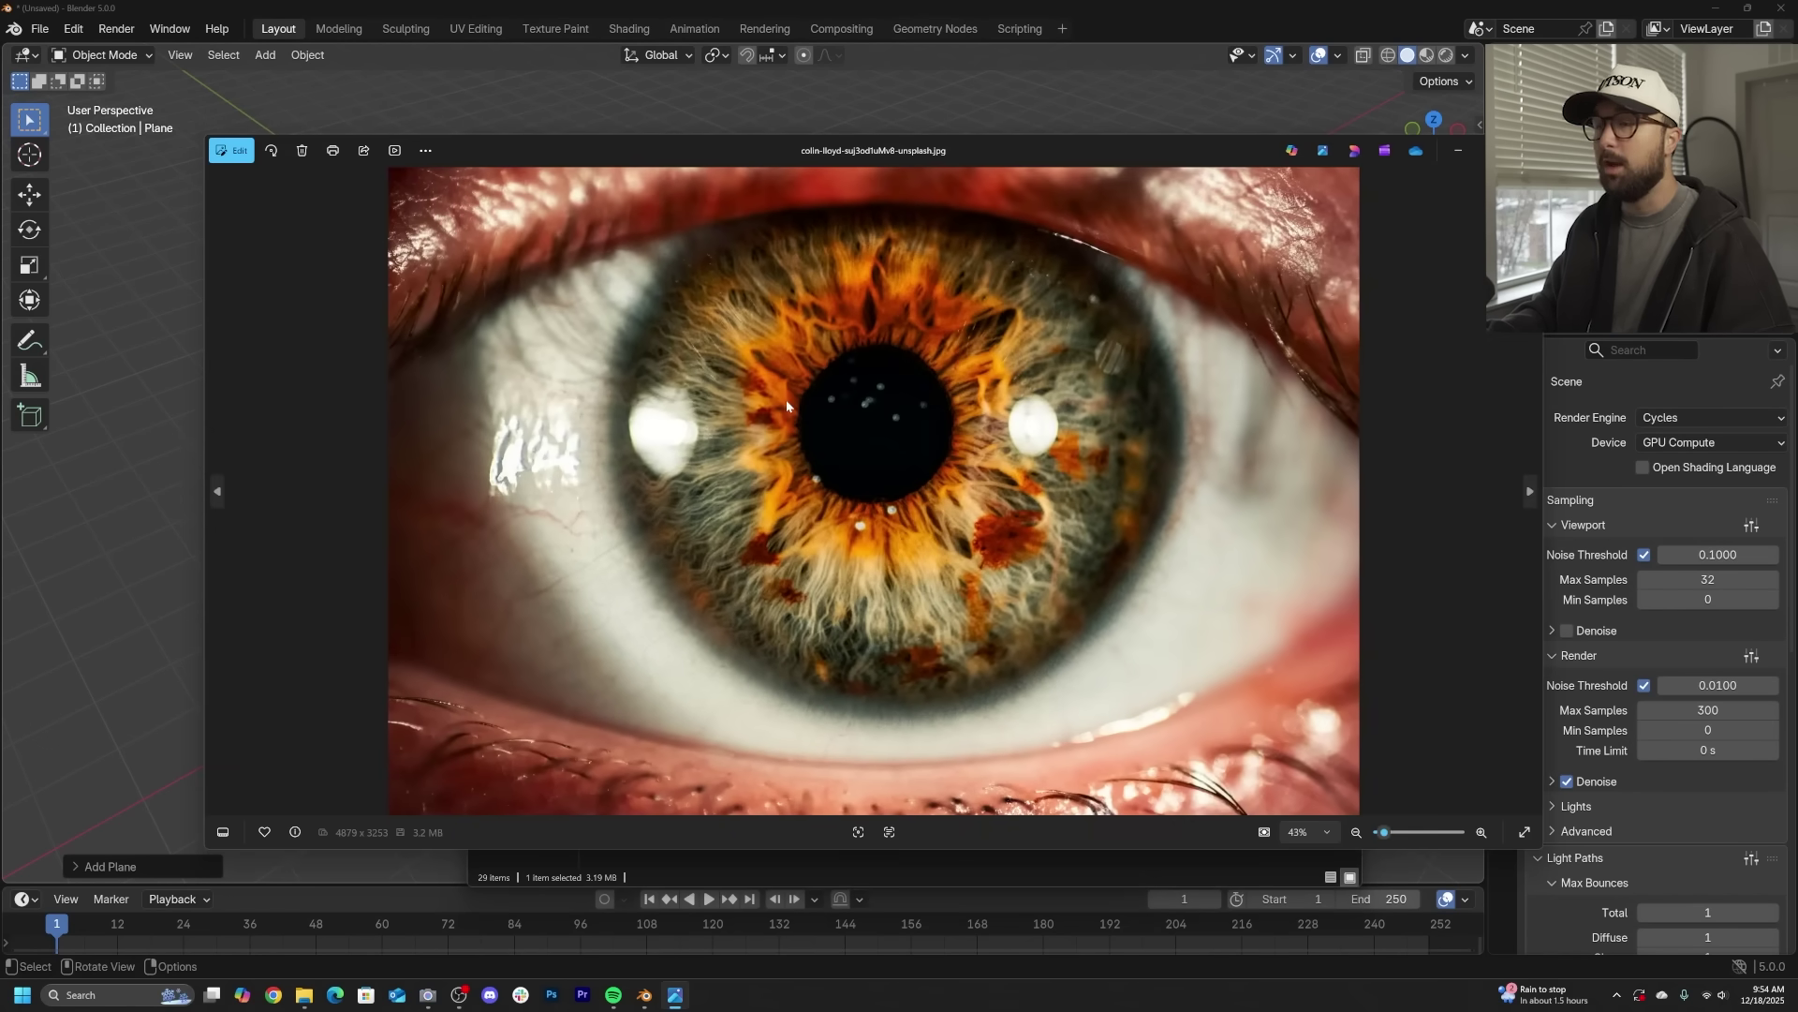
key("Escape")
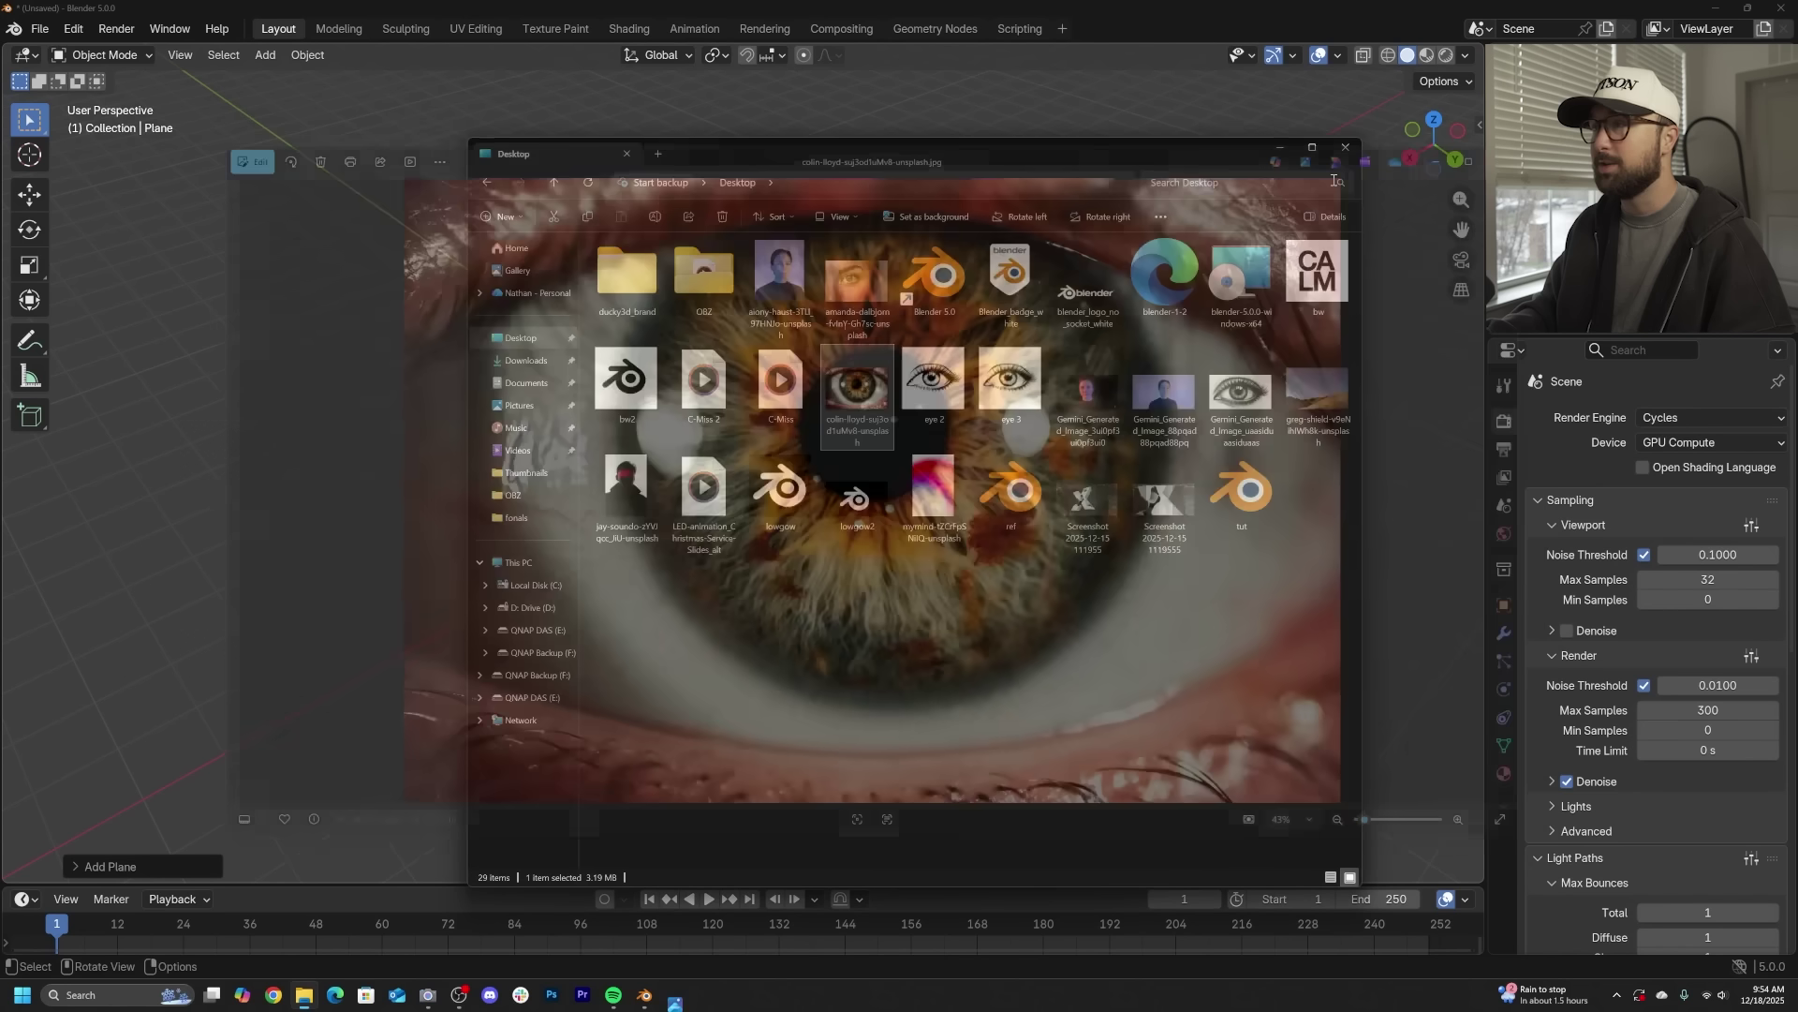
left_click(440, 268)
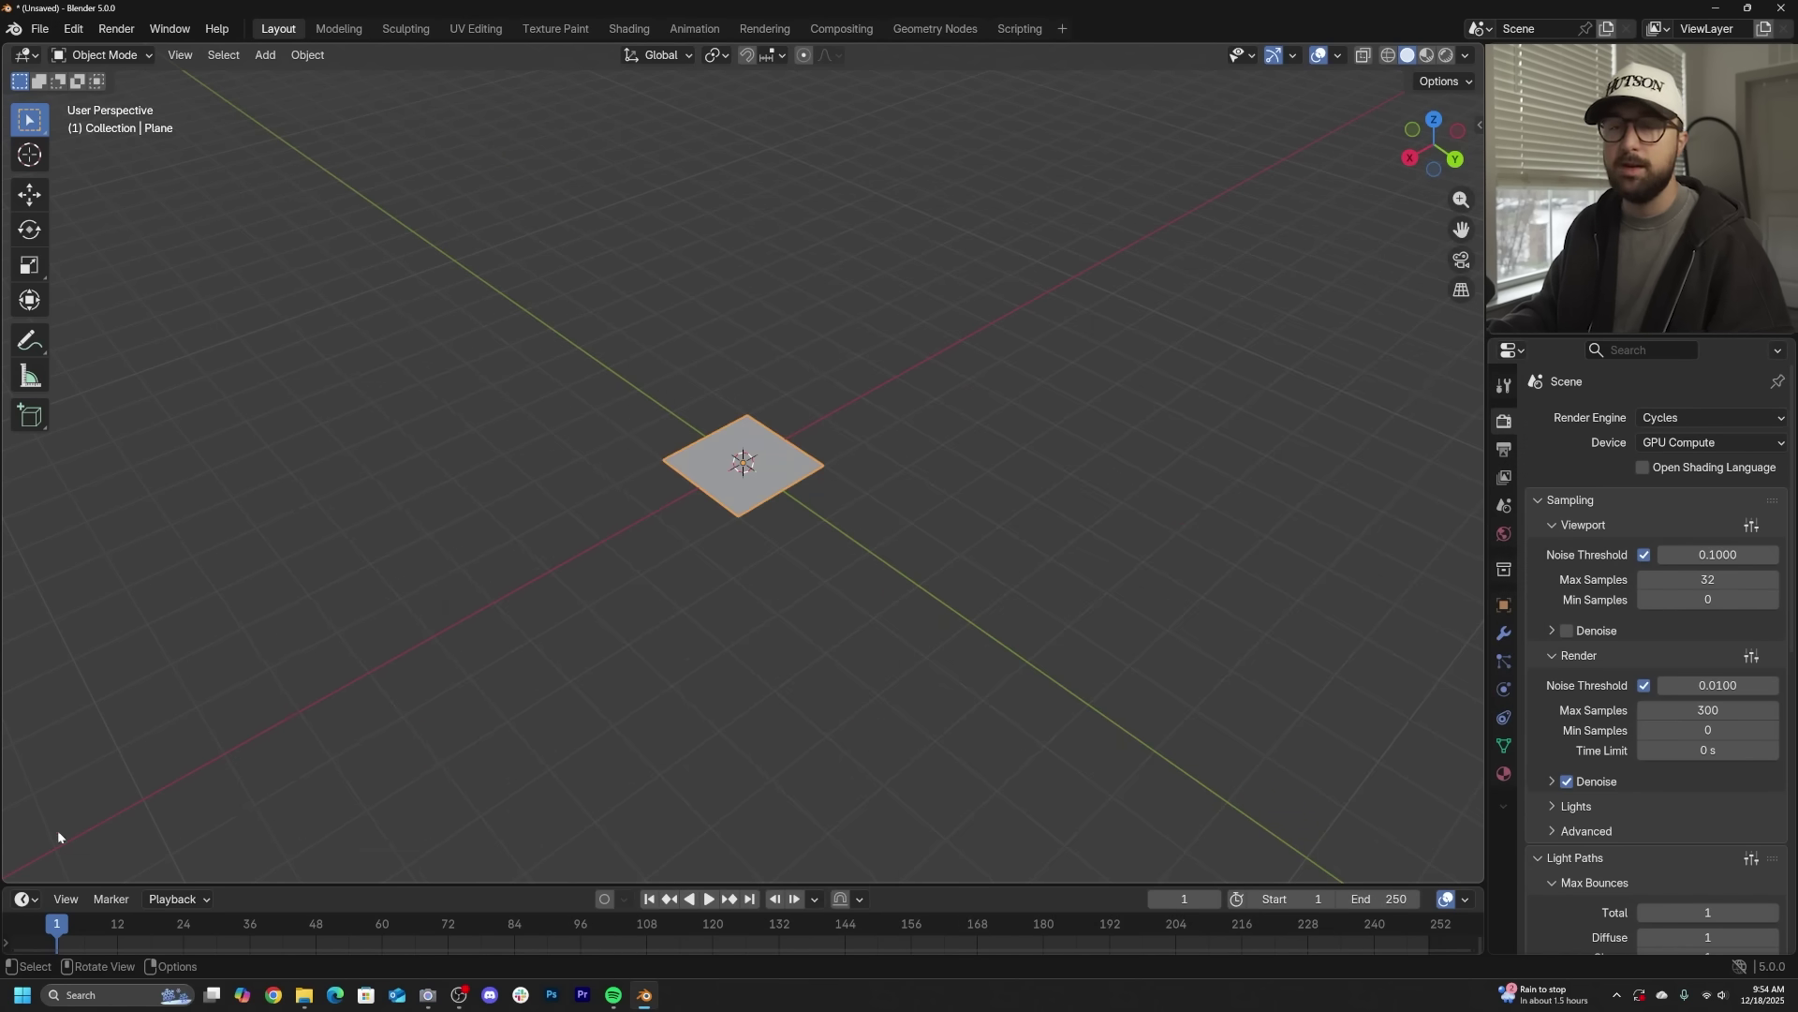
- Create a new geometry node tree for the plane in a Geometry Node Editor split off beside the 3D viewport
left_click_drag(4, 881, 743, 796)
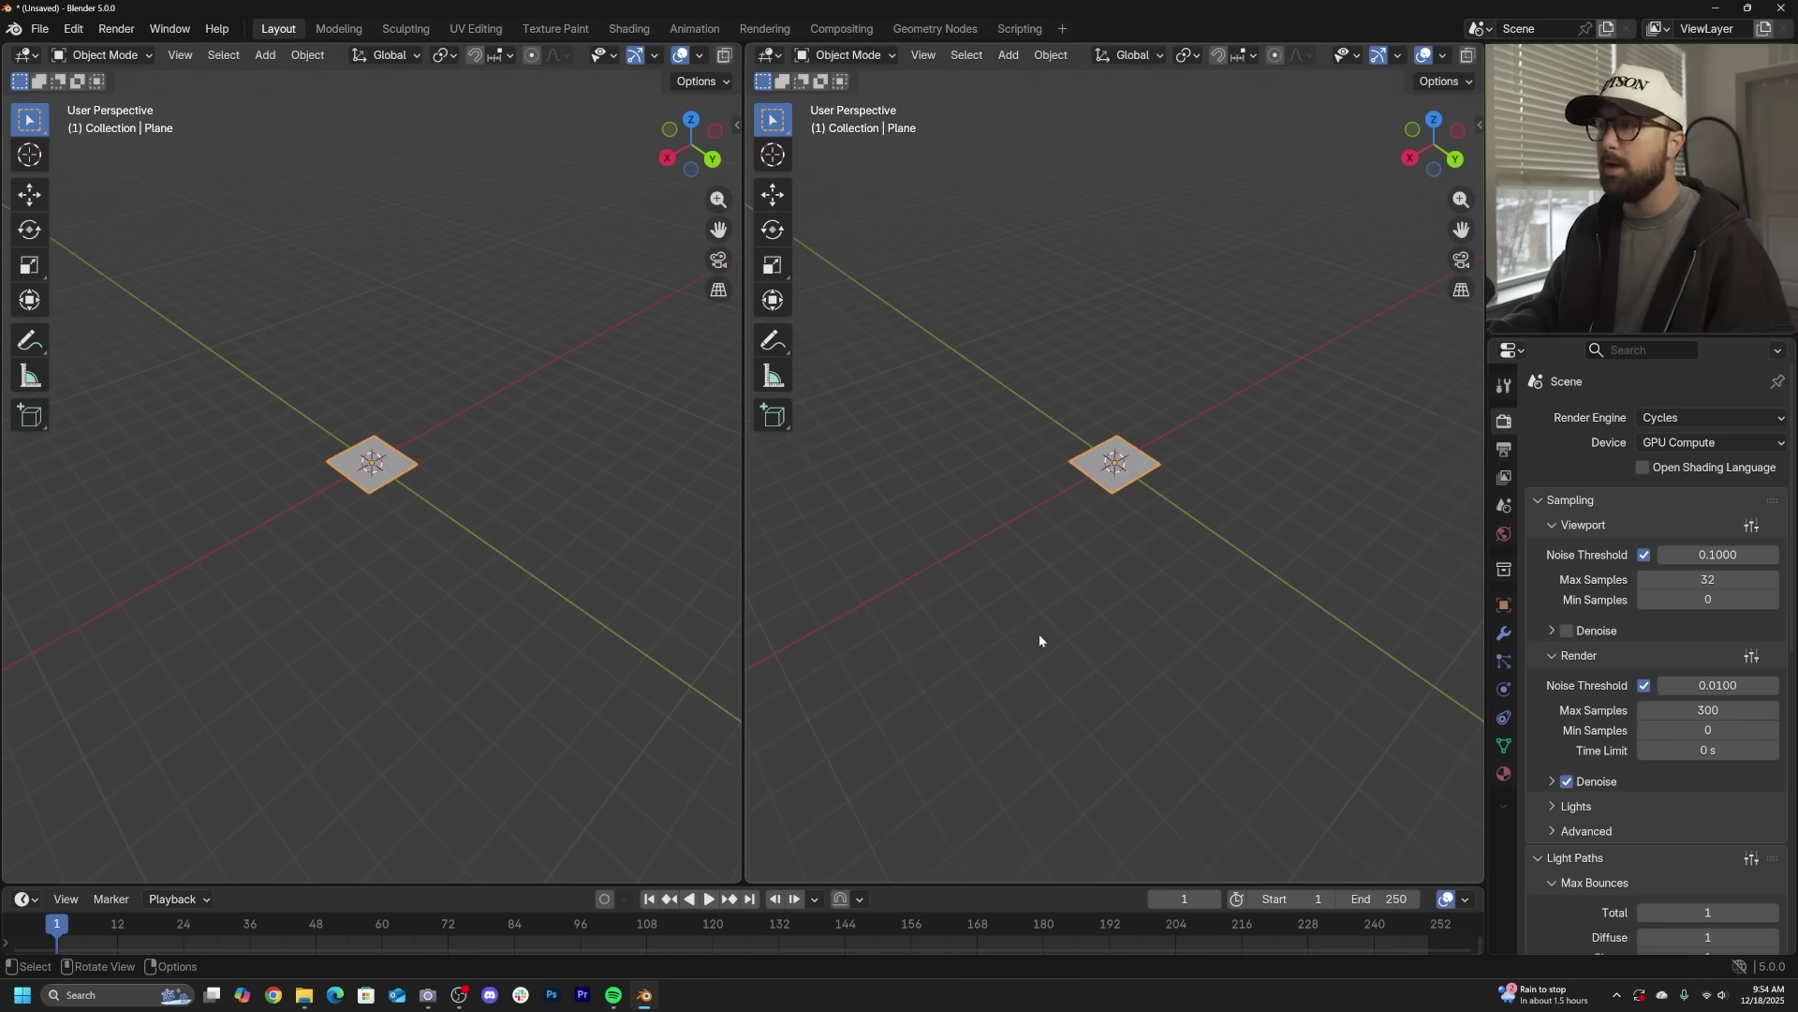
scroll(1042, 632, "up", 5)
left_click(25, 54)
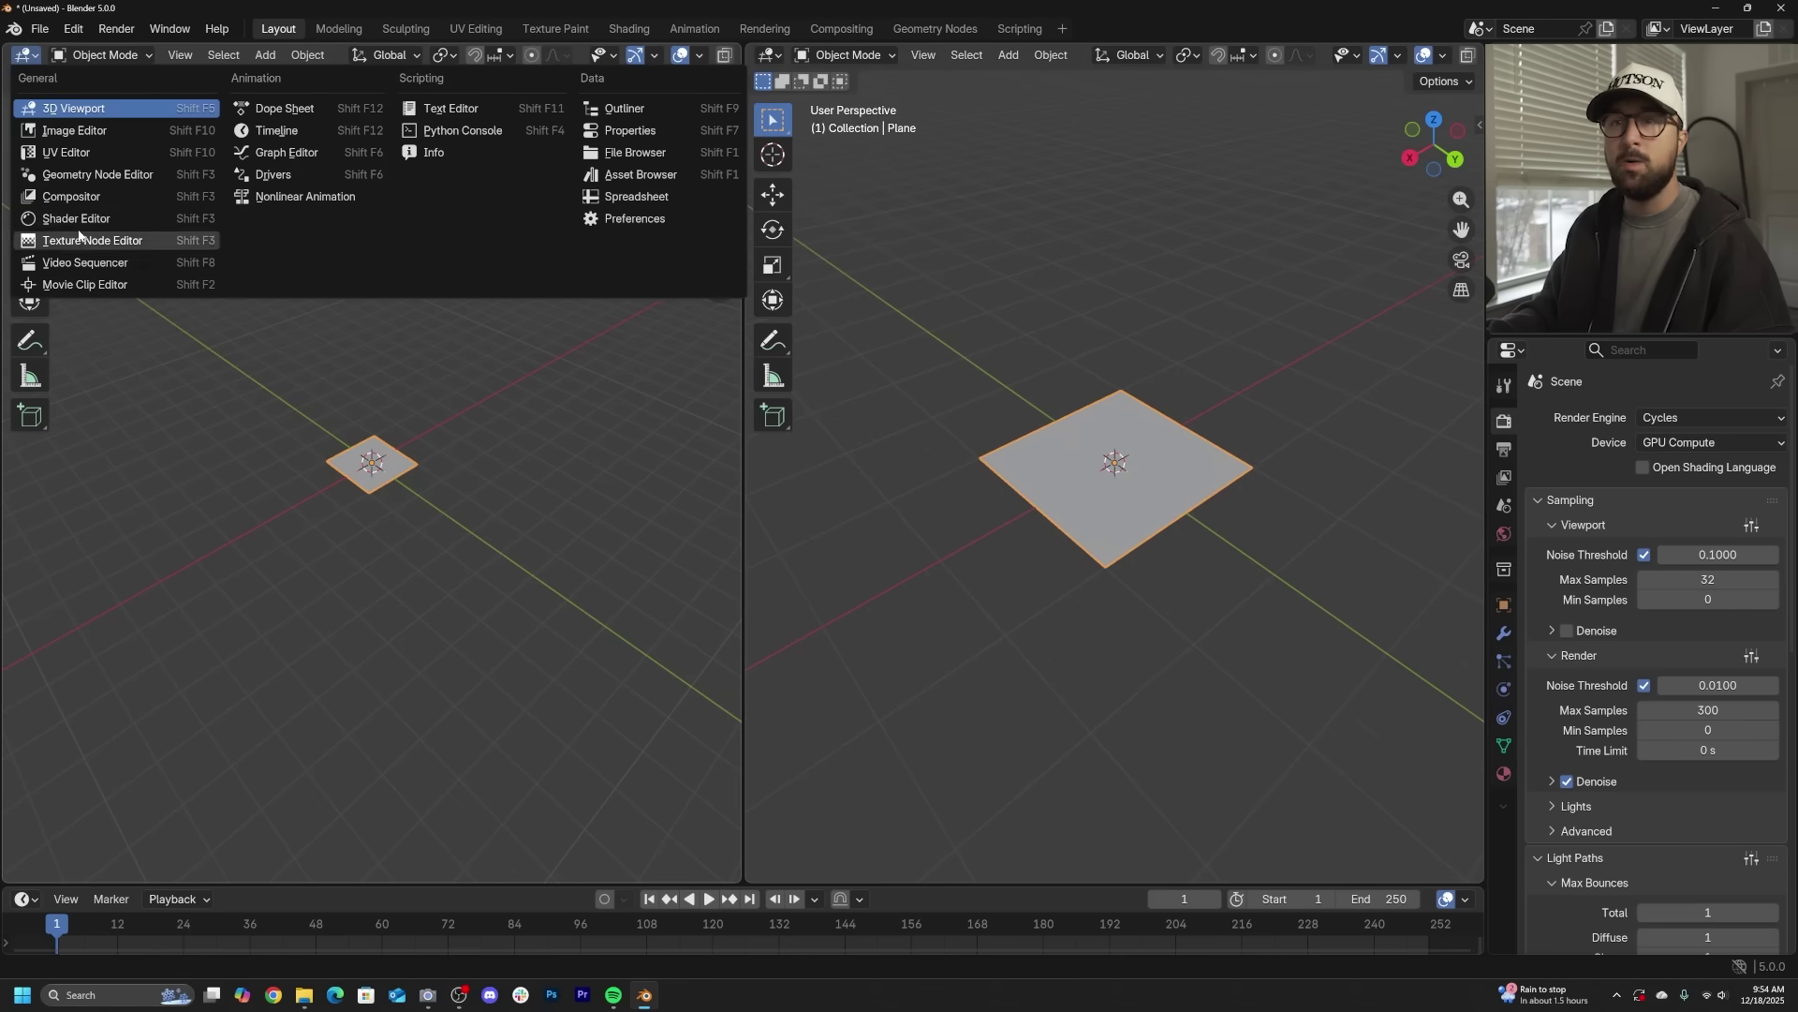
left_click(75, 175)
key("n")
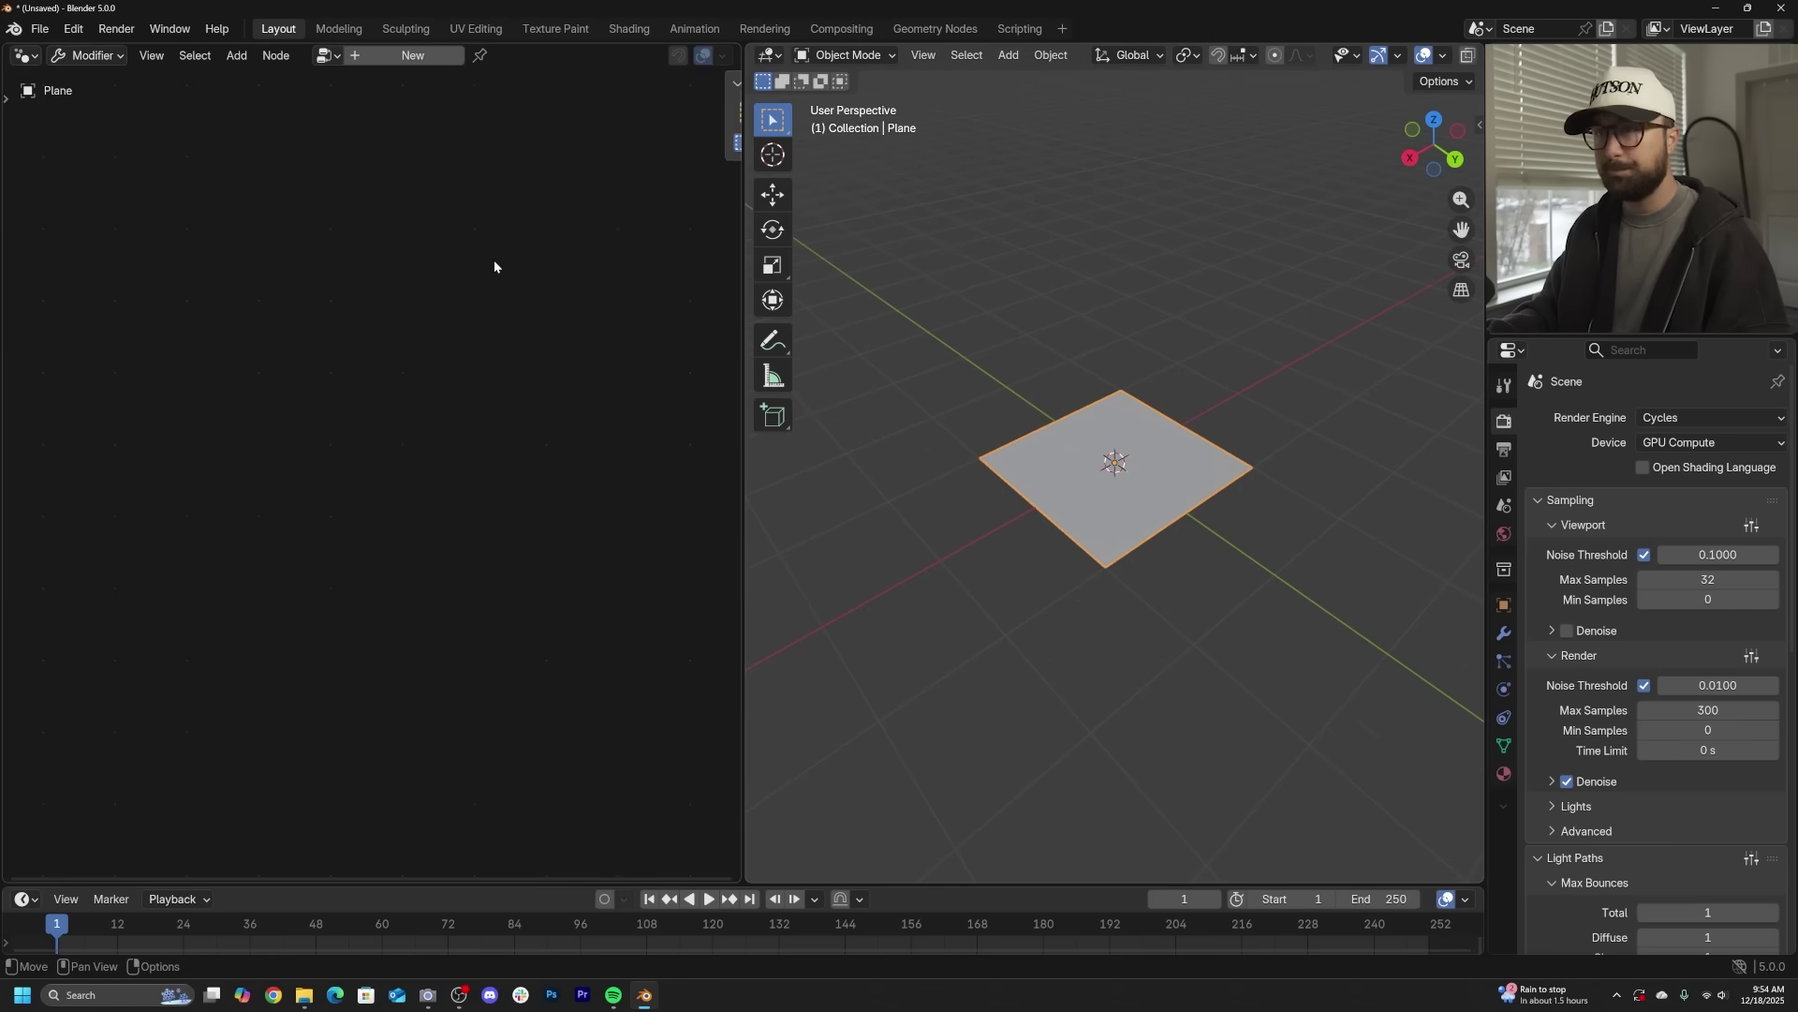
left_click(403, 56)
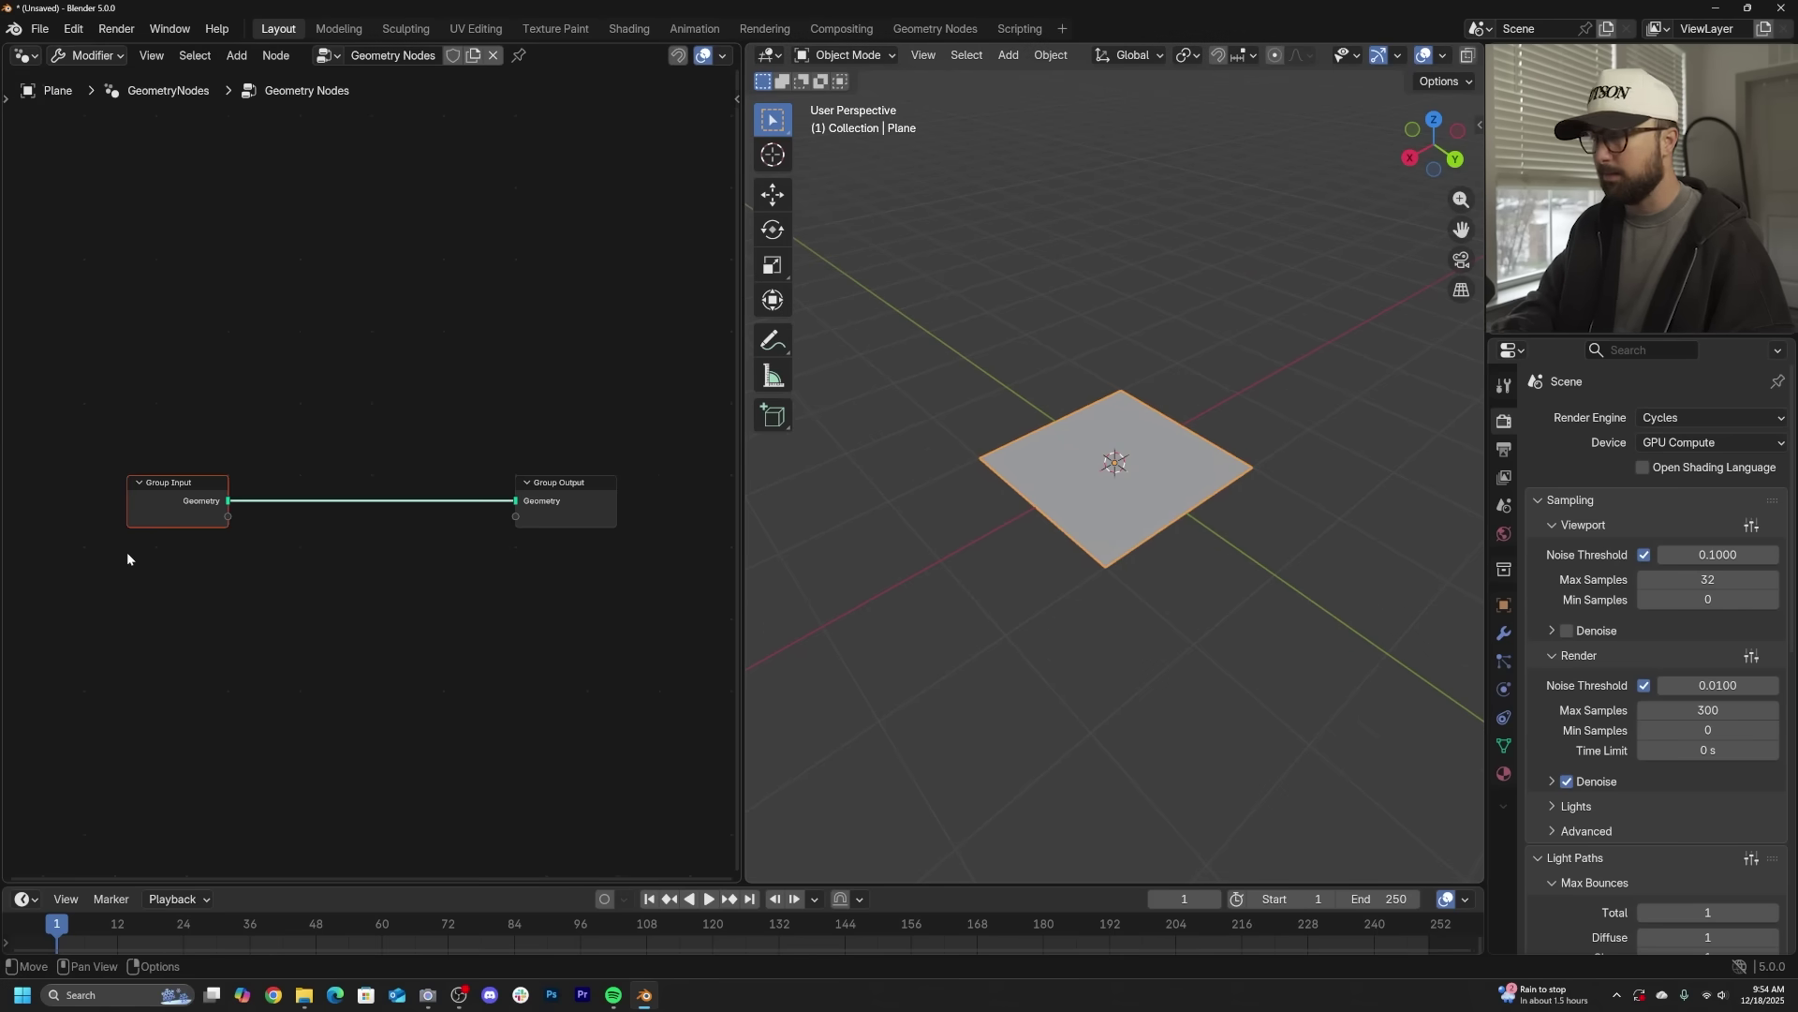
- Replace the Group Input node with a Grid node and connect its Mesh output to the Group Output's Geometry
key("x")
key("shift+a")
type("grid")
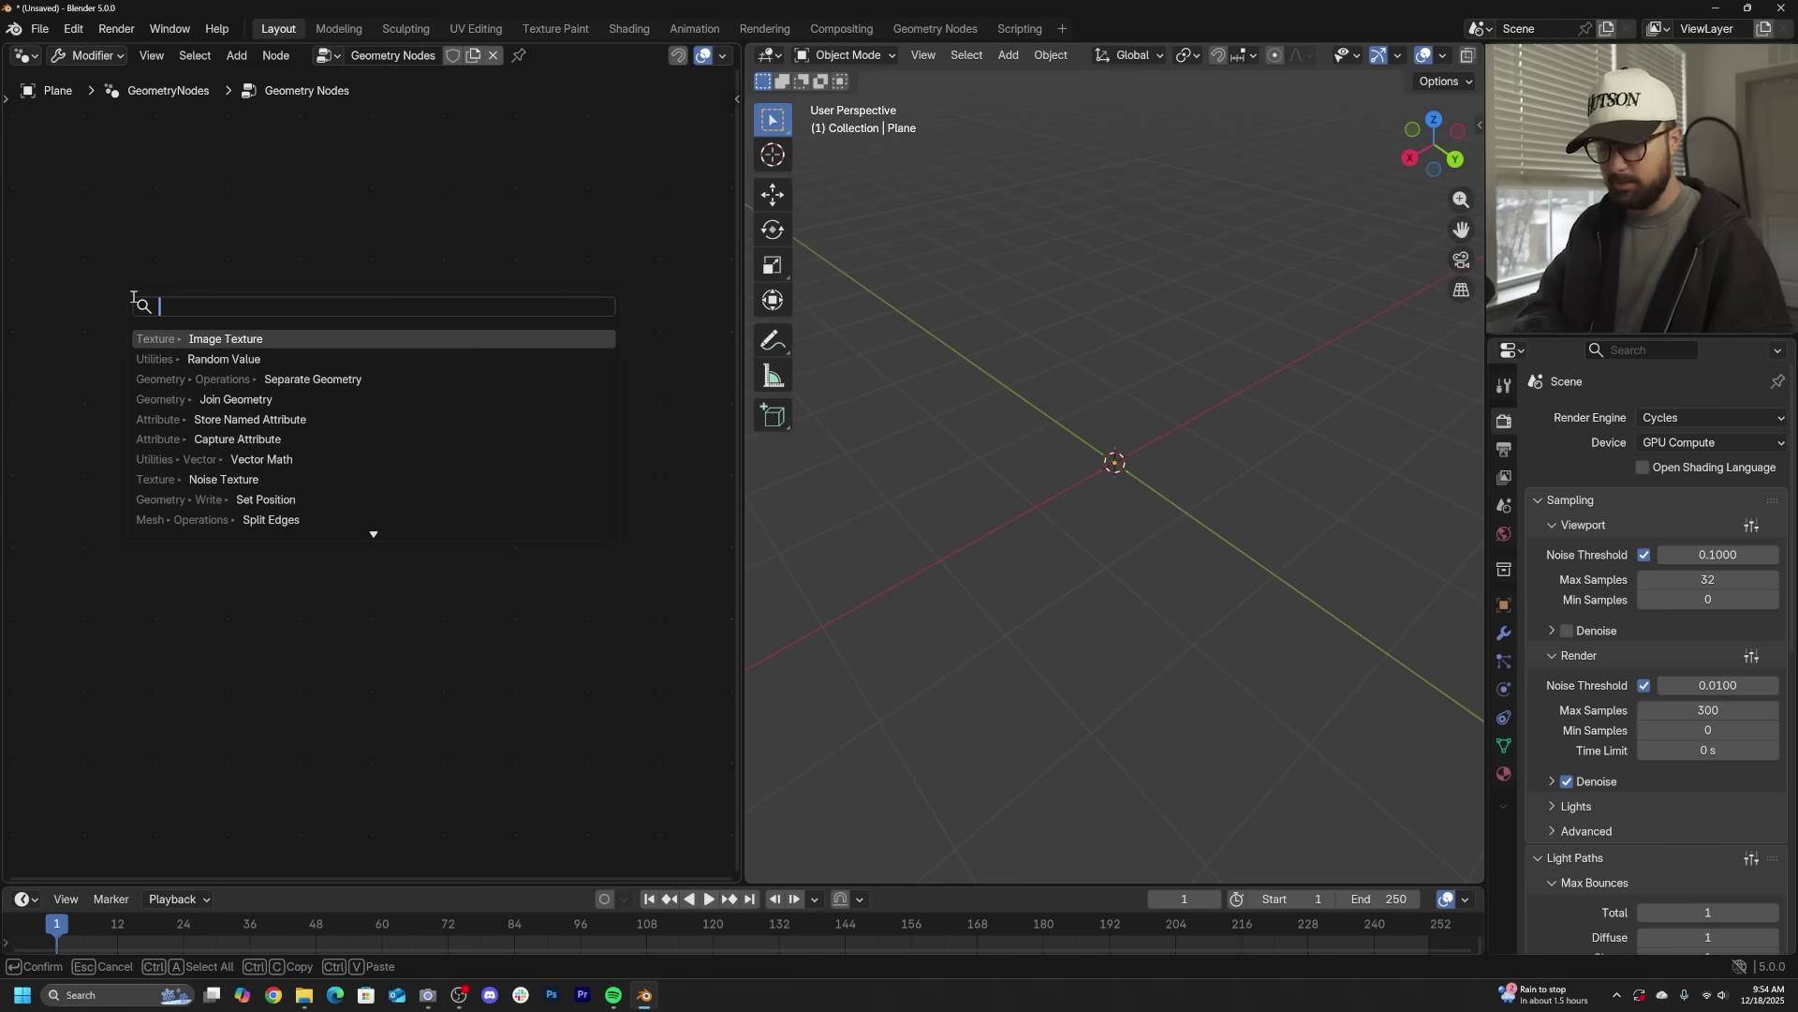
left_click(210, 334)
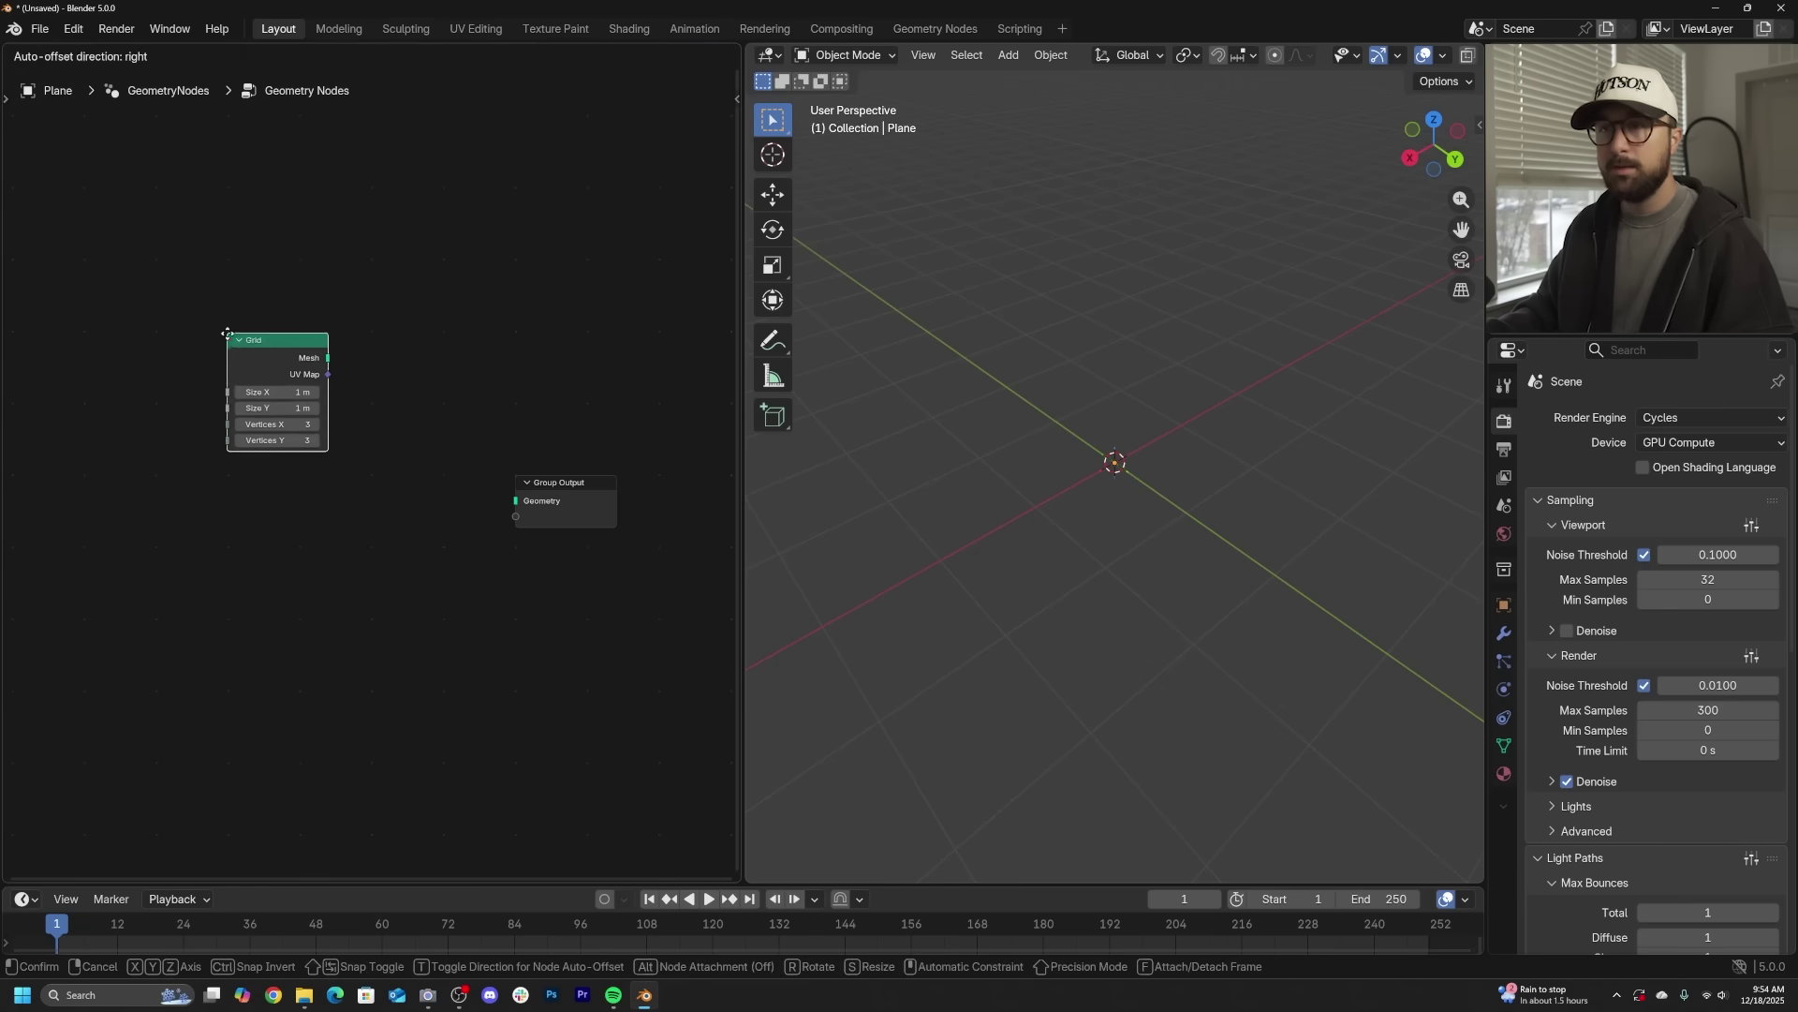
left_click(228, 458)
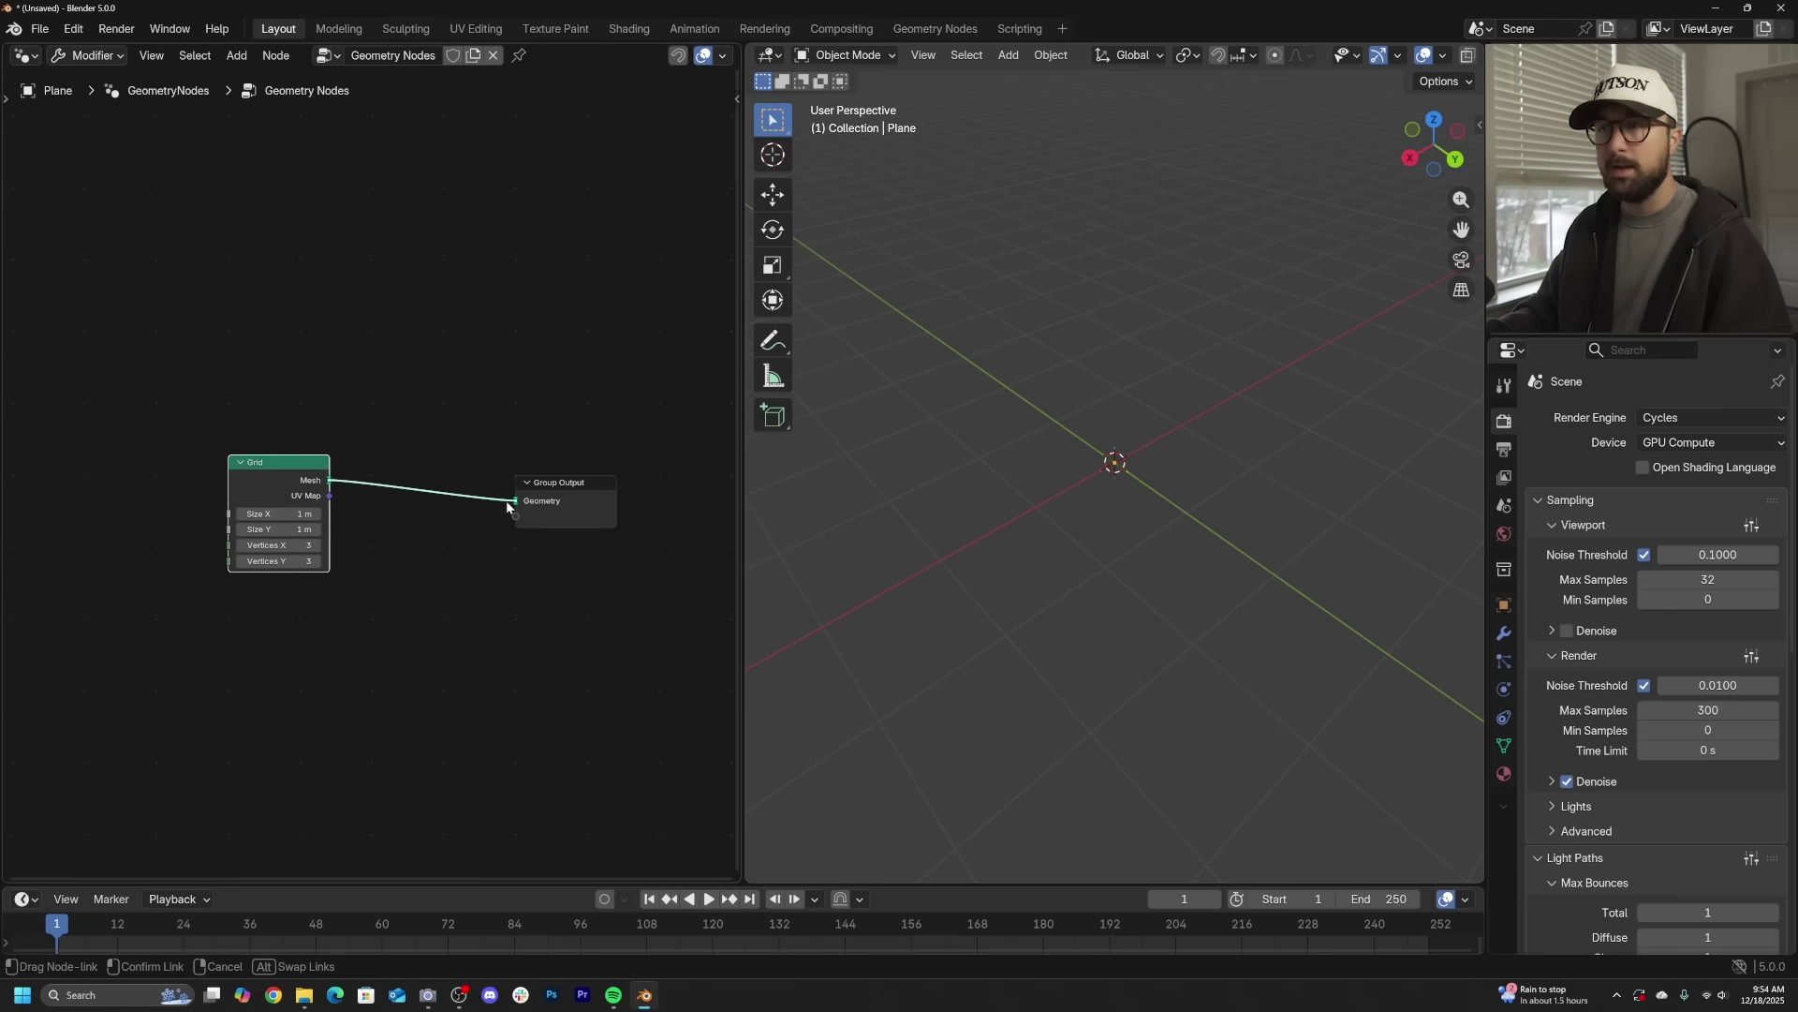
left_click_drag(506, 501, 514, 501)
- View the grid from the top and set the Grid node's Size X to 3 m and Size Y to 2 m
key("grave")
left_click(1180, 374)
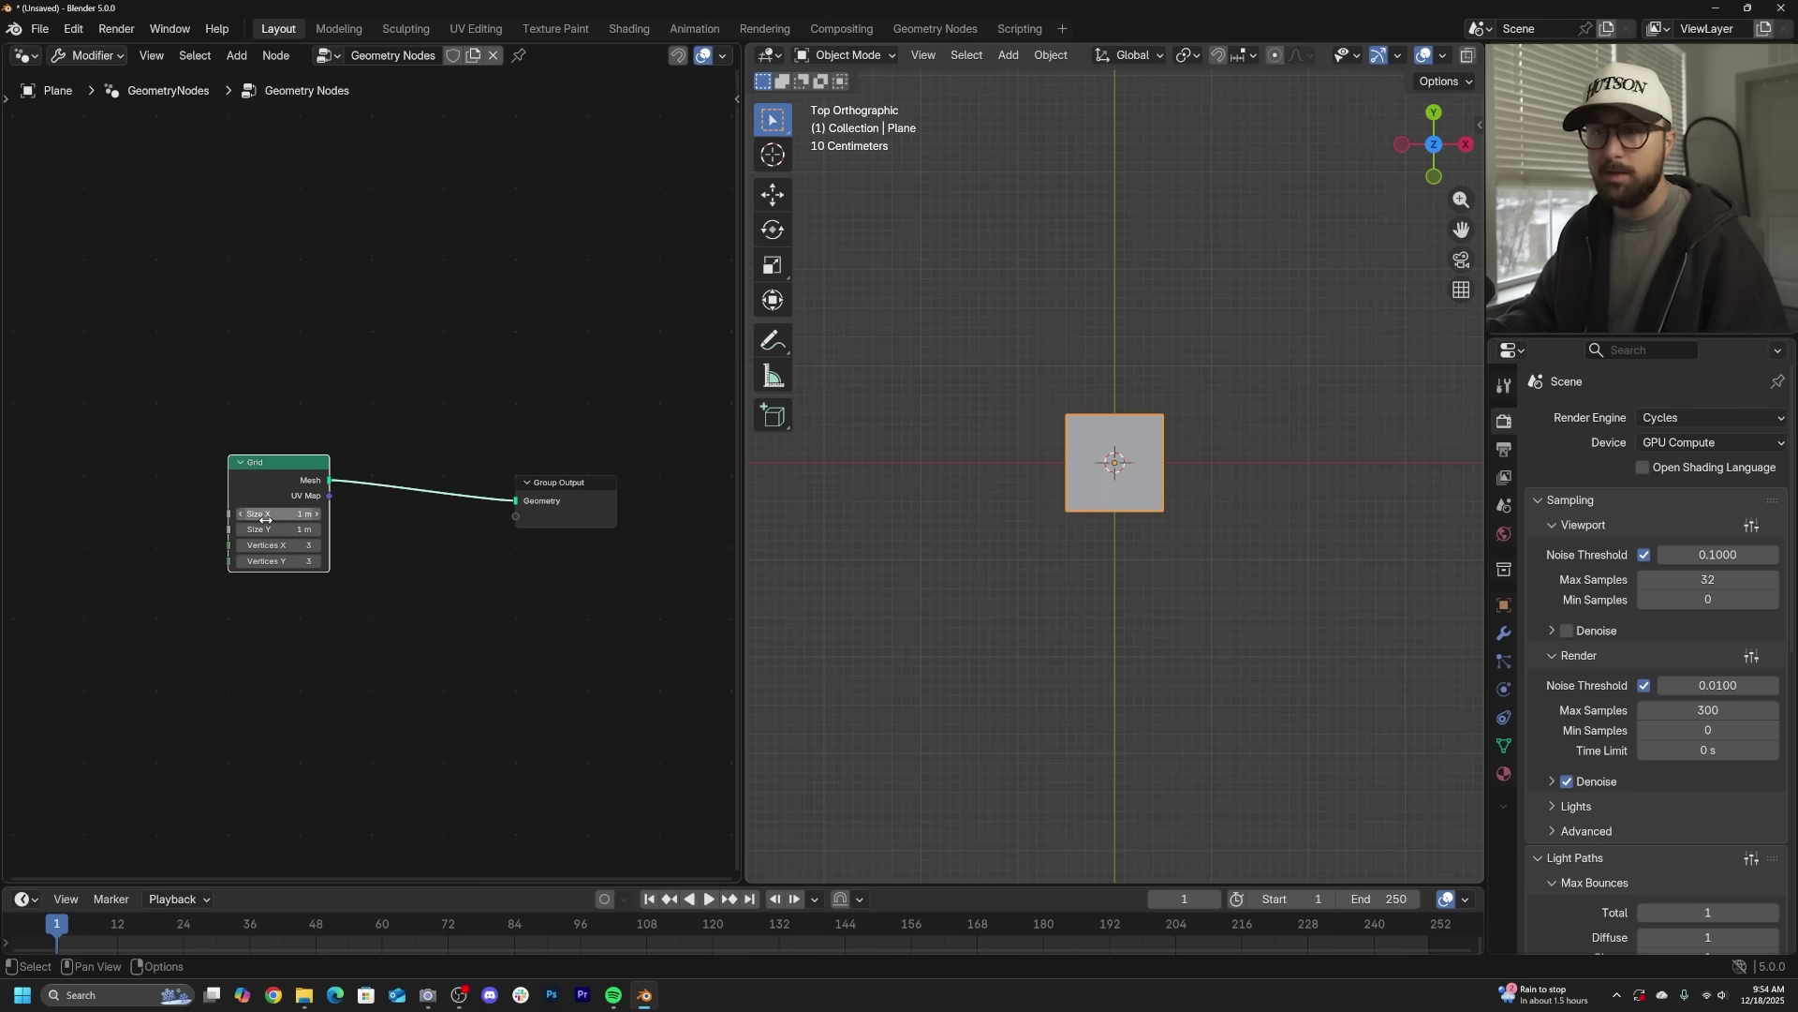
type("3")
key("Return")
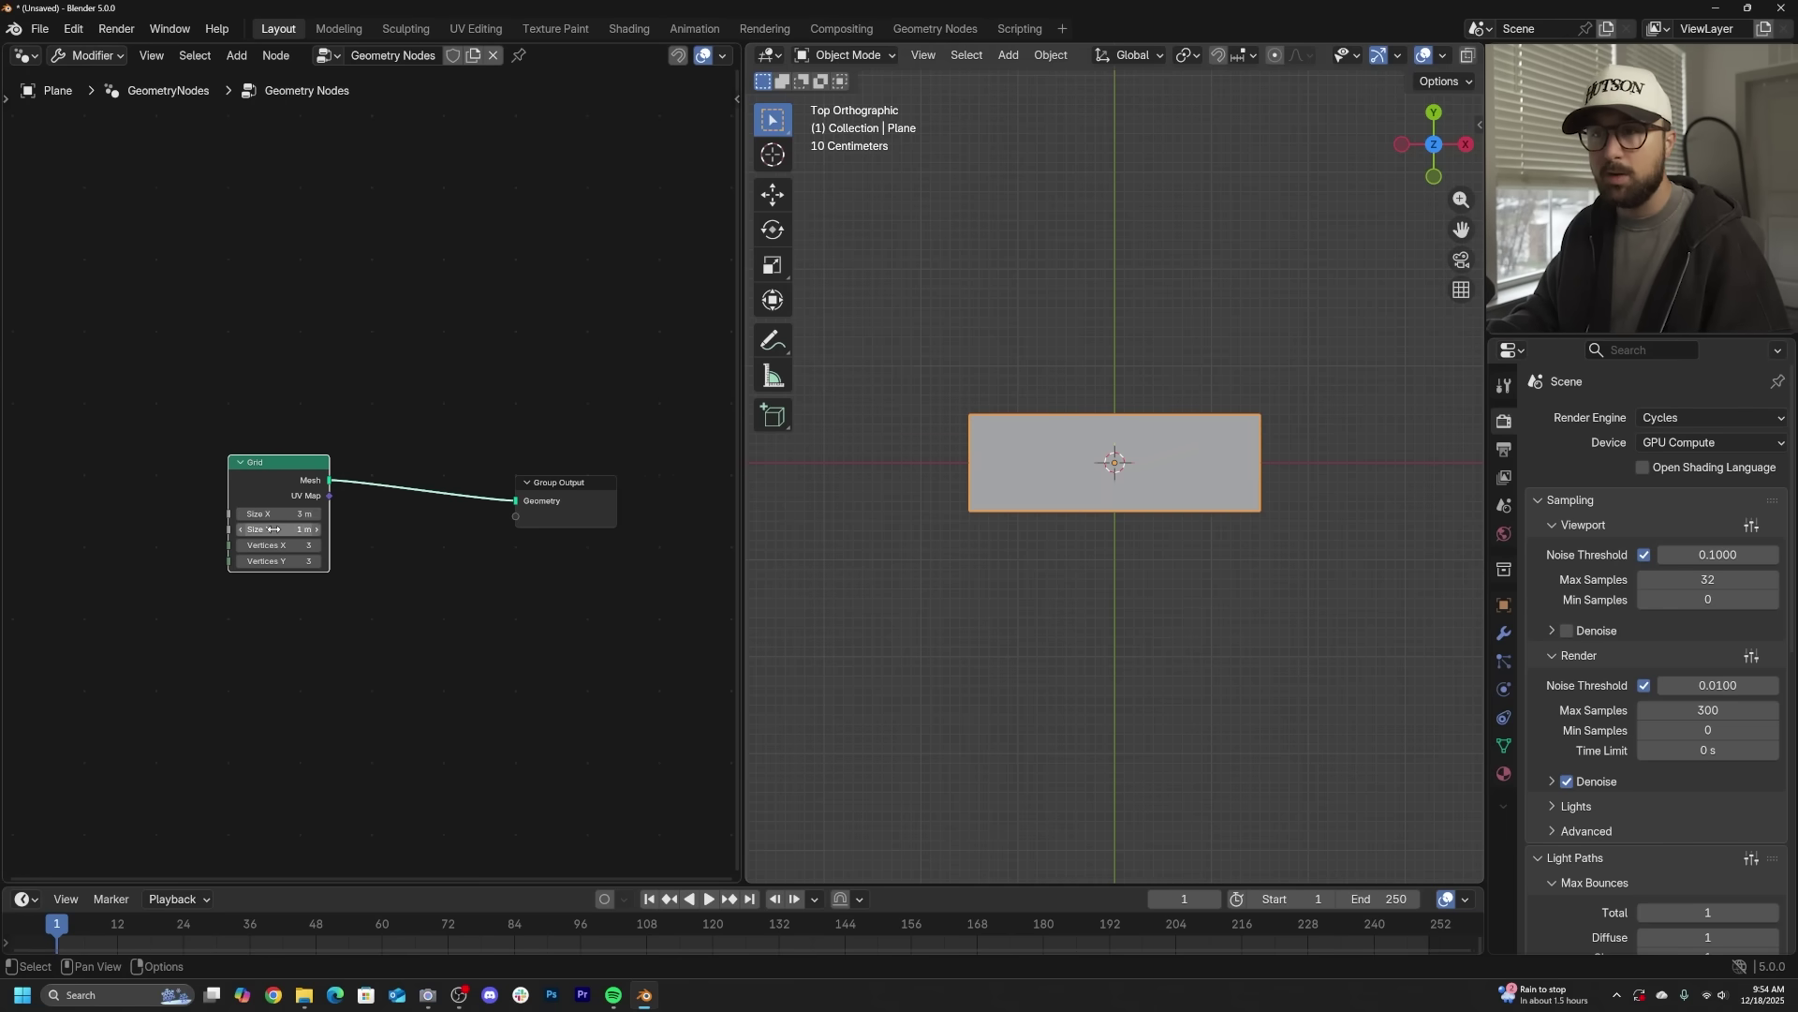
type("2")
key("Return")
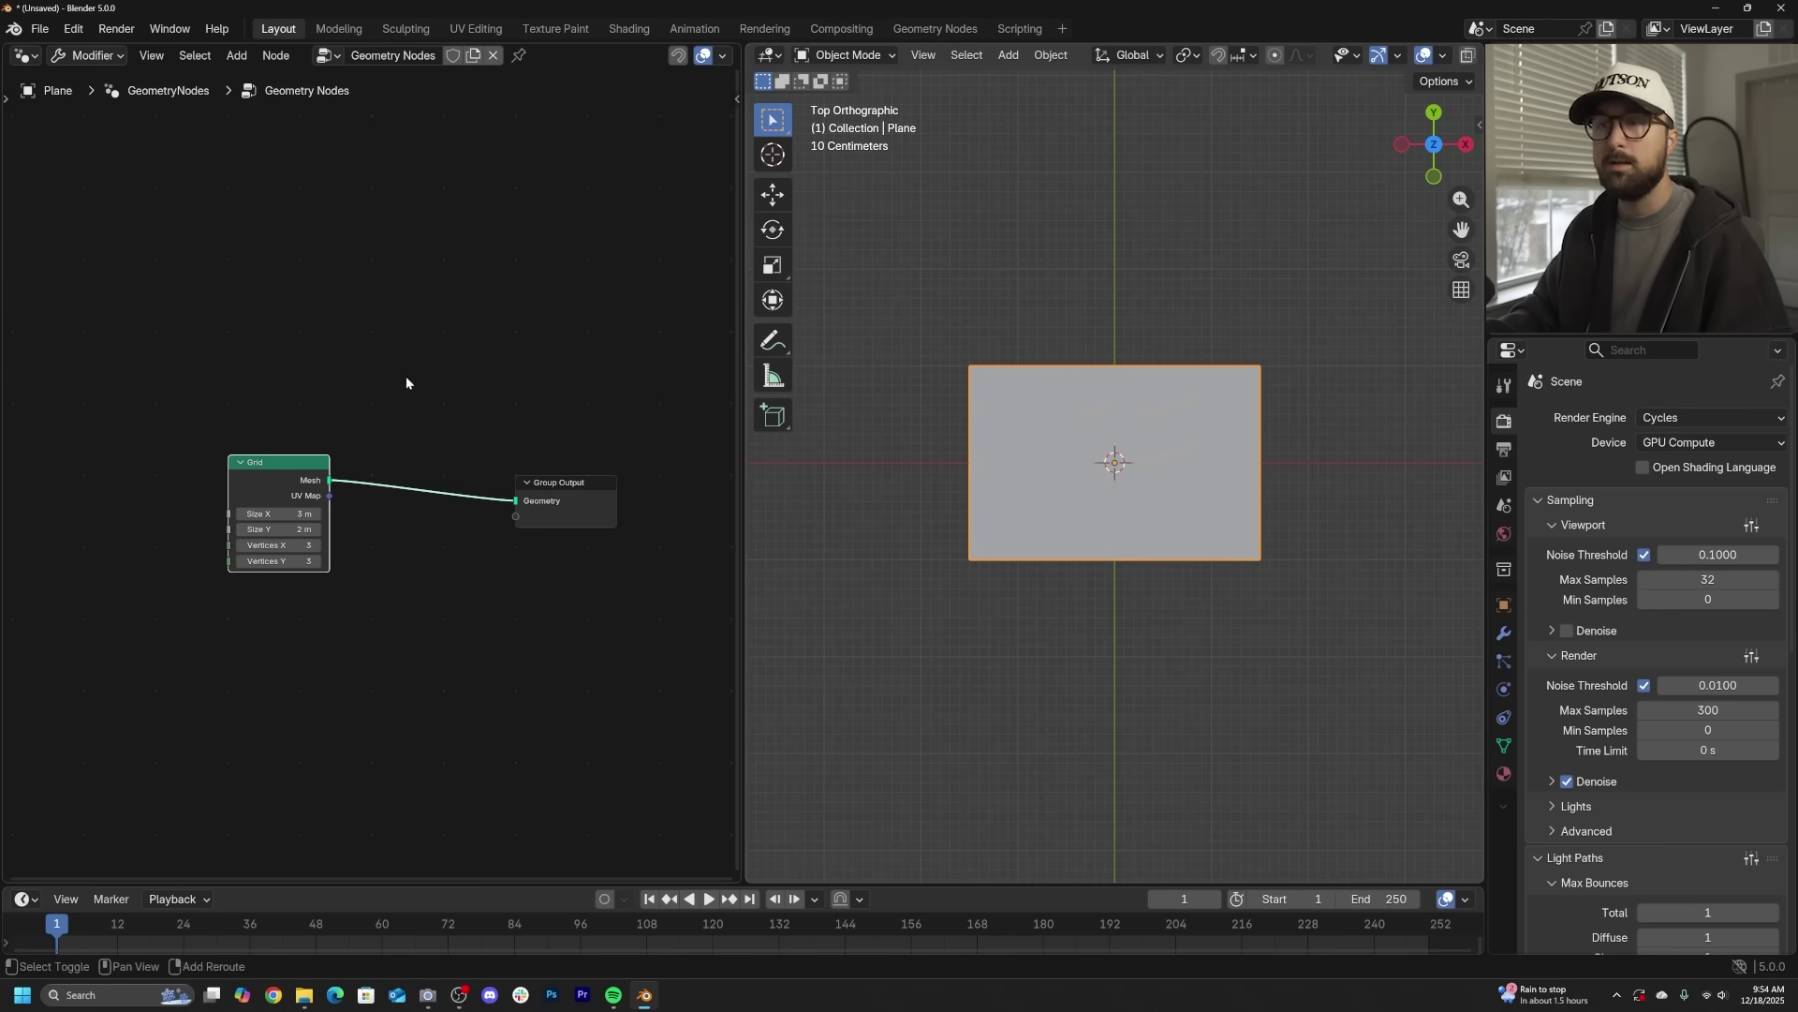
- Insert a Transform Geometry node between Grid and Group Output and set its X, Y and Z scale to 5.600
key("shift+a")
type("trans")
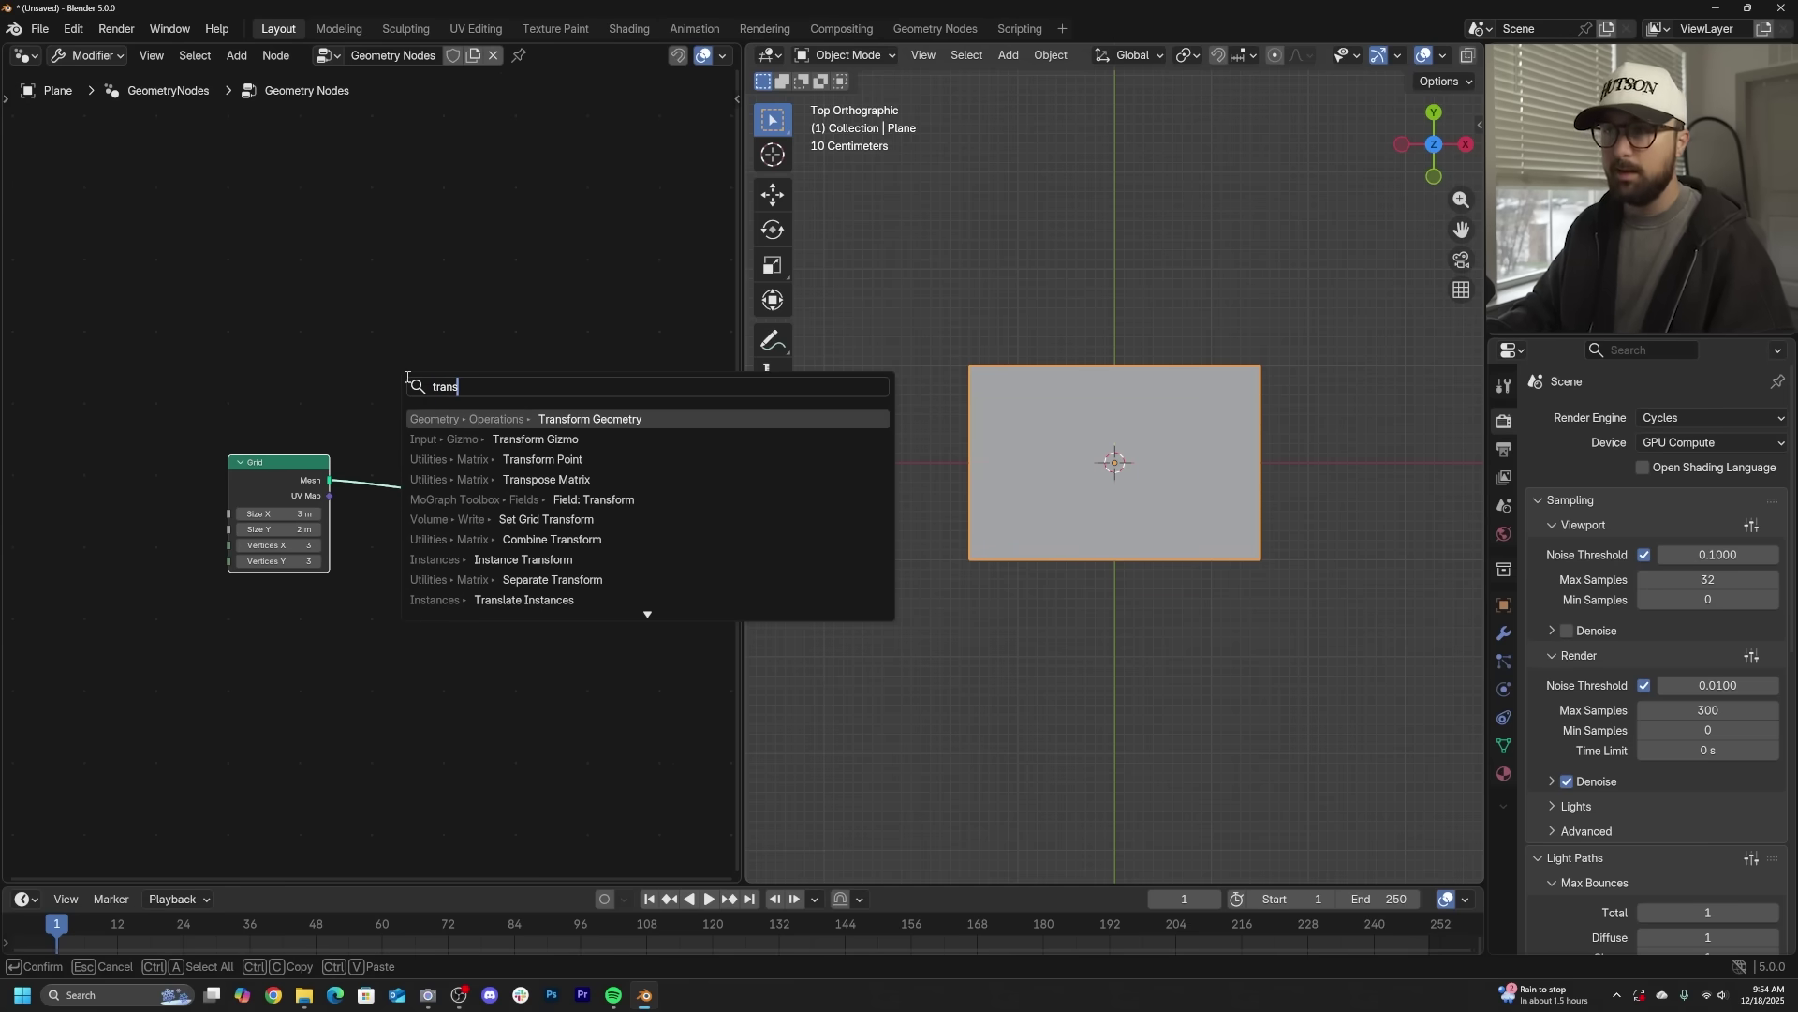
left_click(575, 419)
left_click(364, 446)
left_click_drag(411, 633, 533, 662)
scroll(1124, 538, "down", 6)
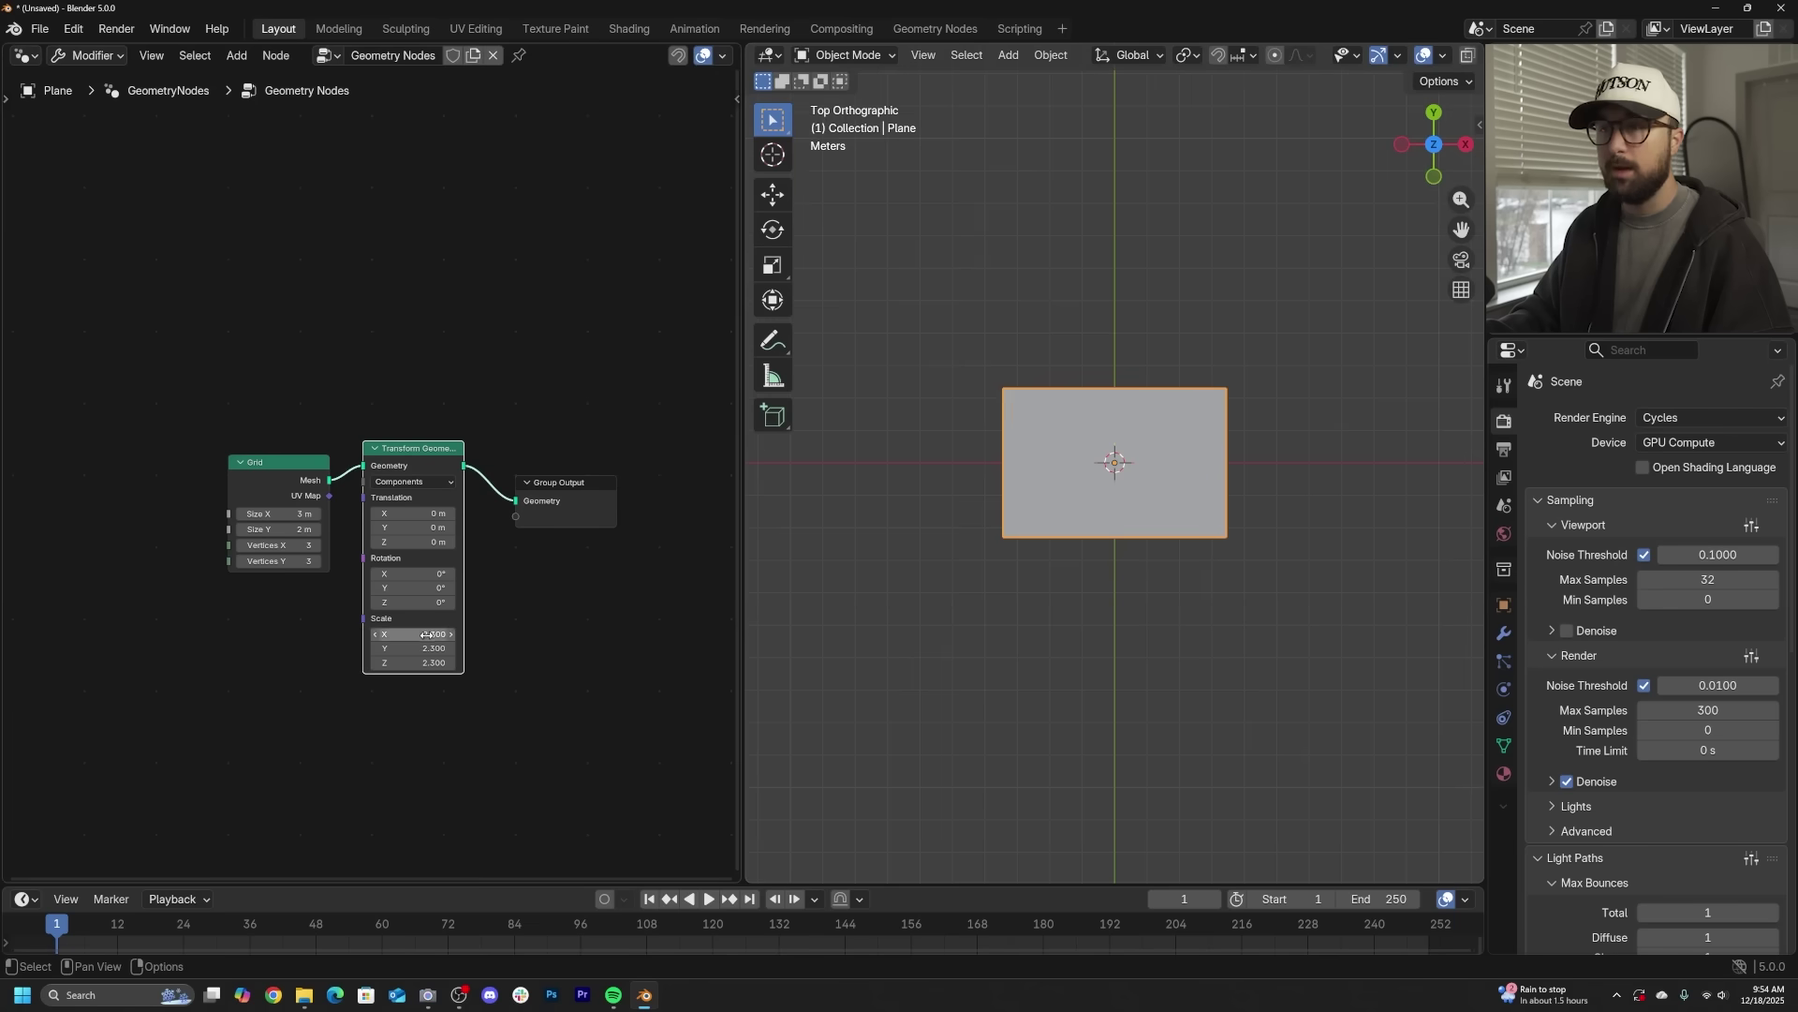
left_click_drag(426, 634, 539, 662)
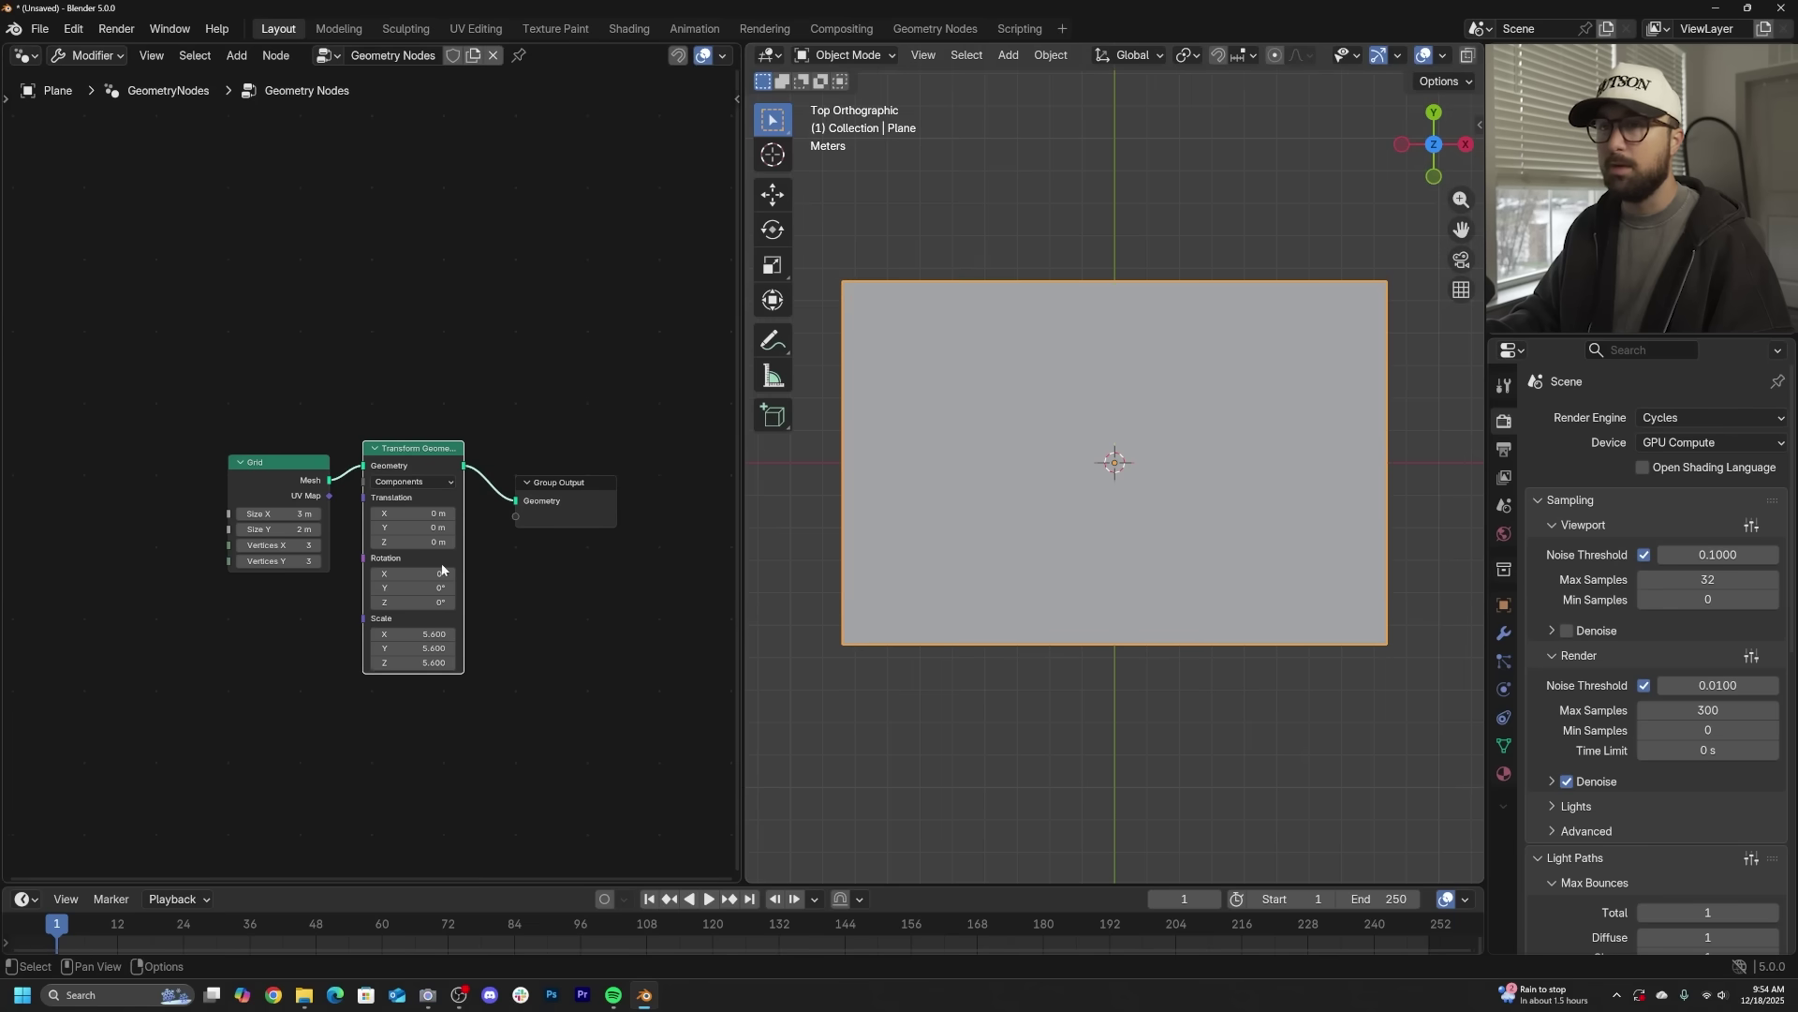
scroll(1443, 58, "down", 2)
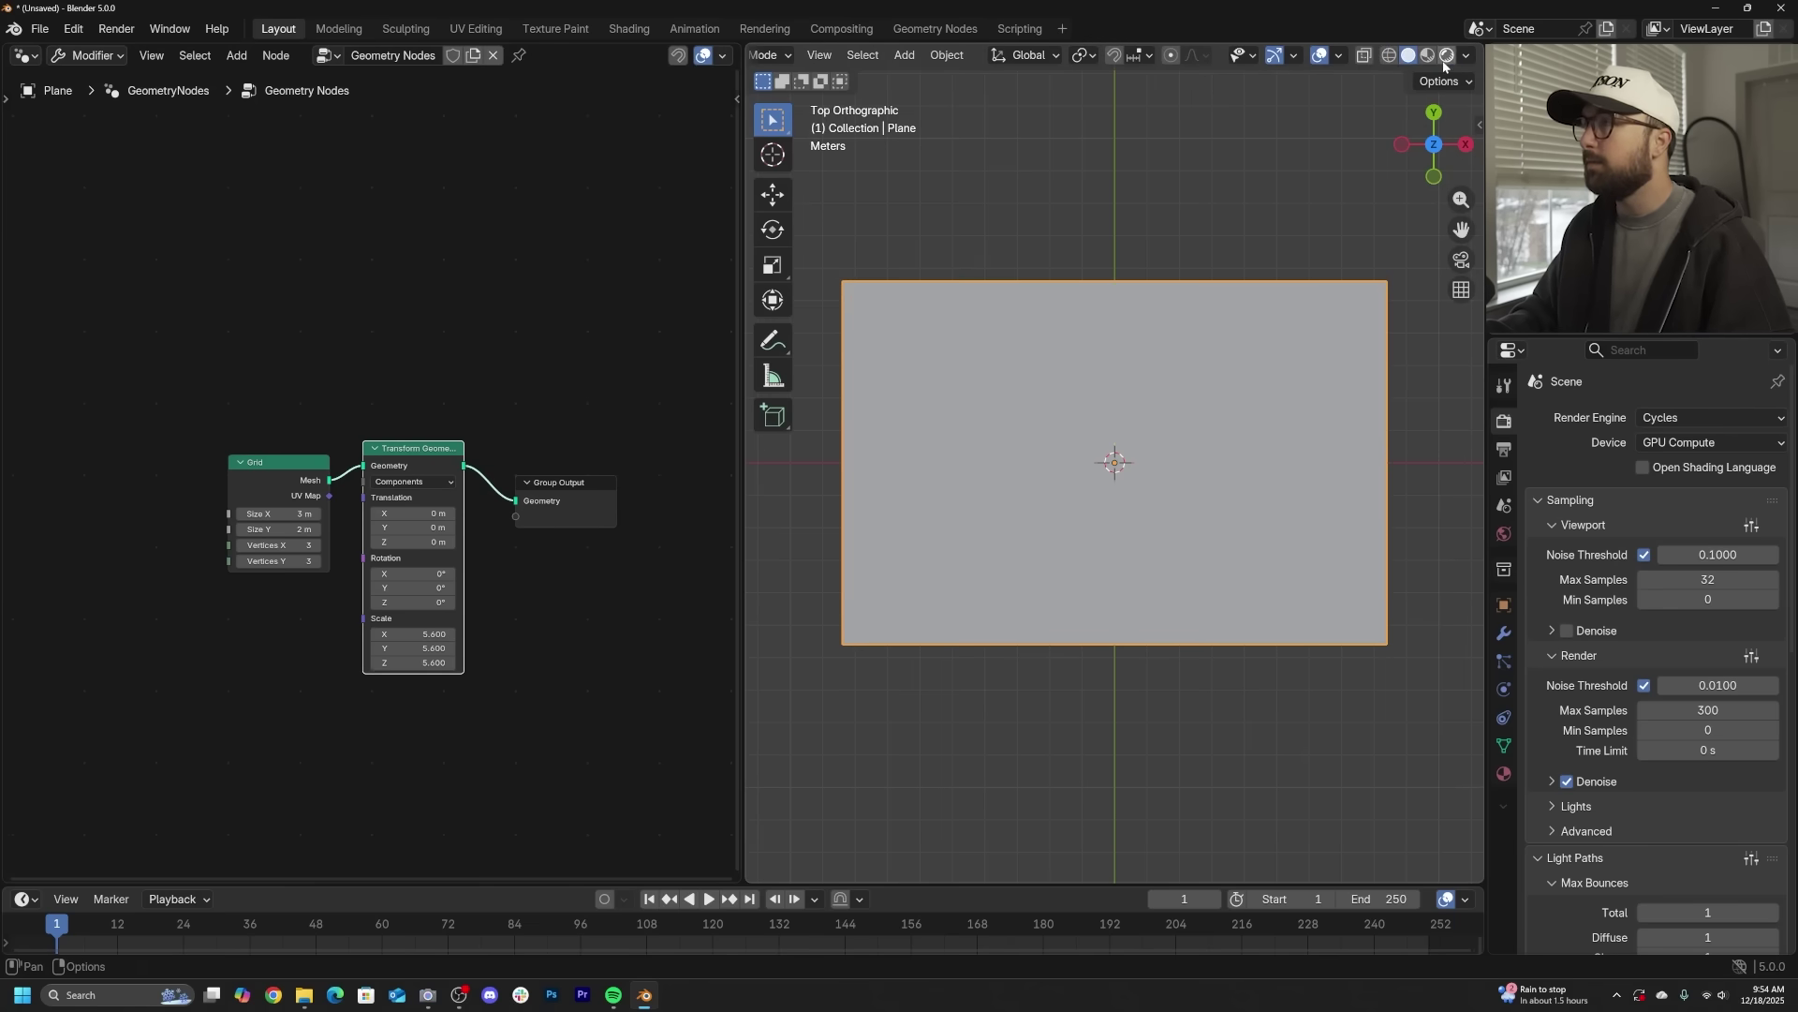
- Show the viewport in wireframe and set the Grid node's Vertices X to 26 and Vertices Y to 19
left_click(1368, 56)
scroll(1055, 449, "up", 1)
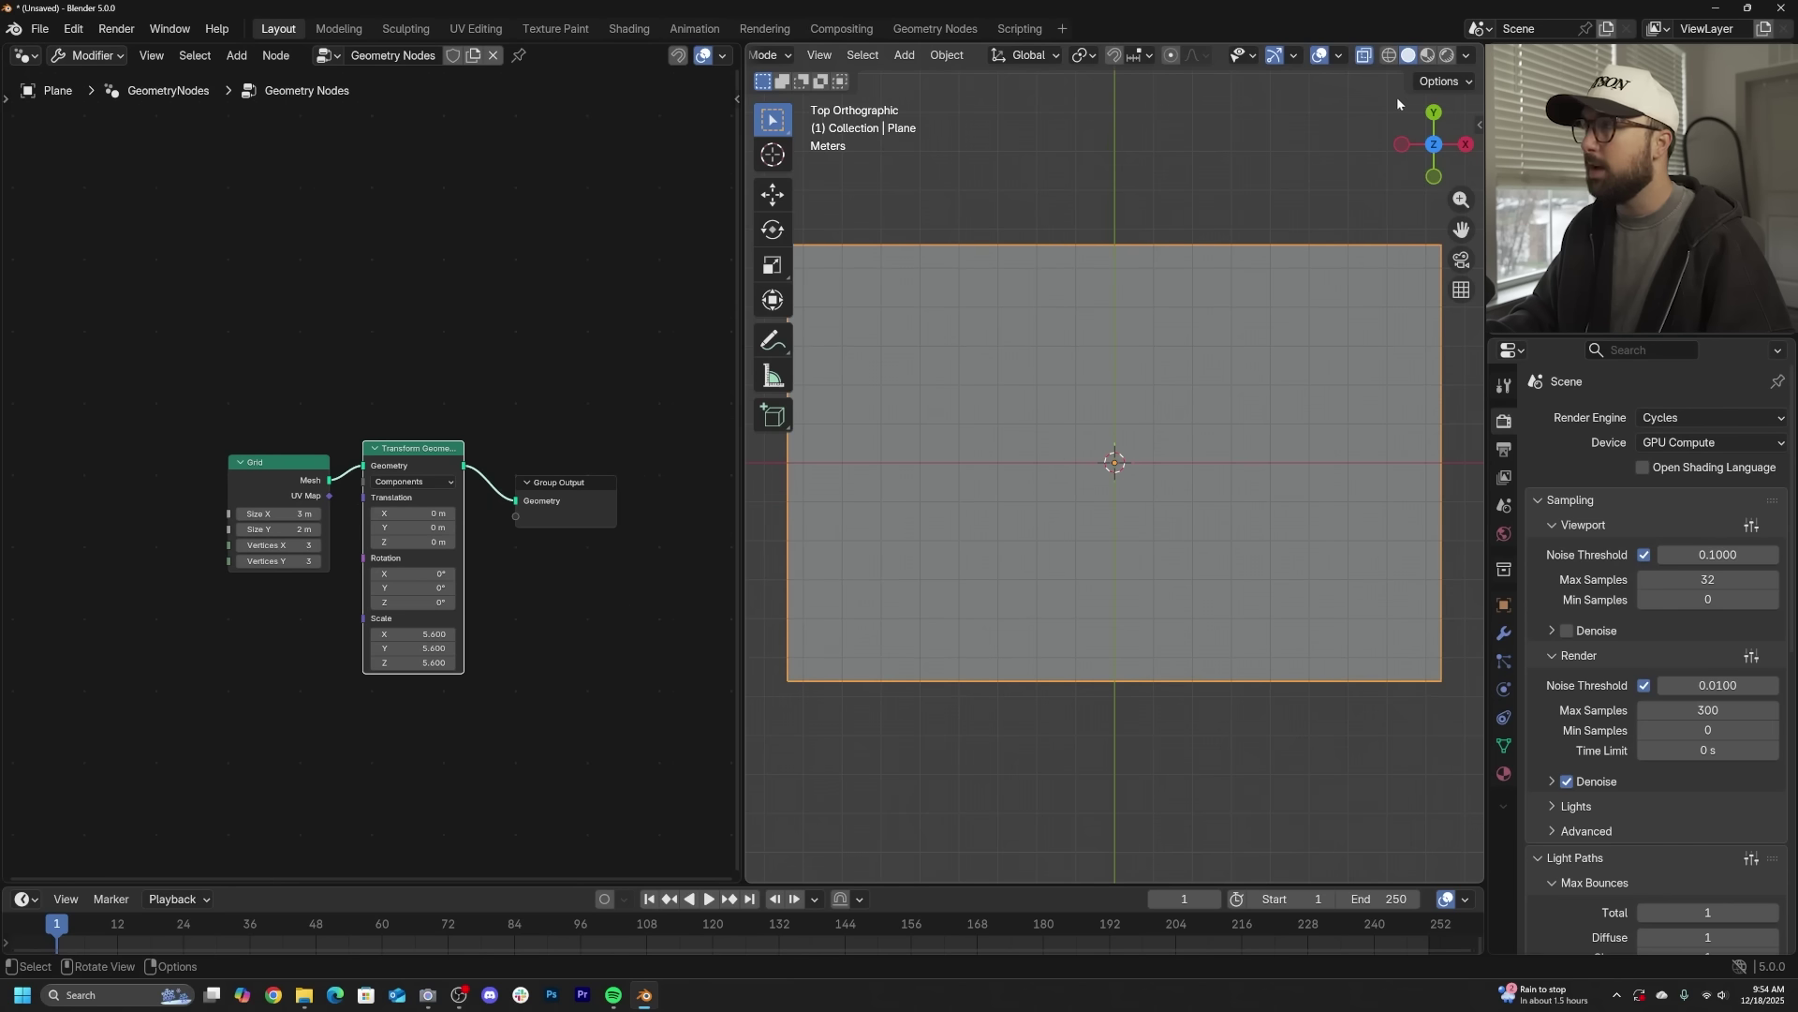
left_click(1391, 56)
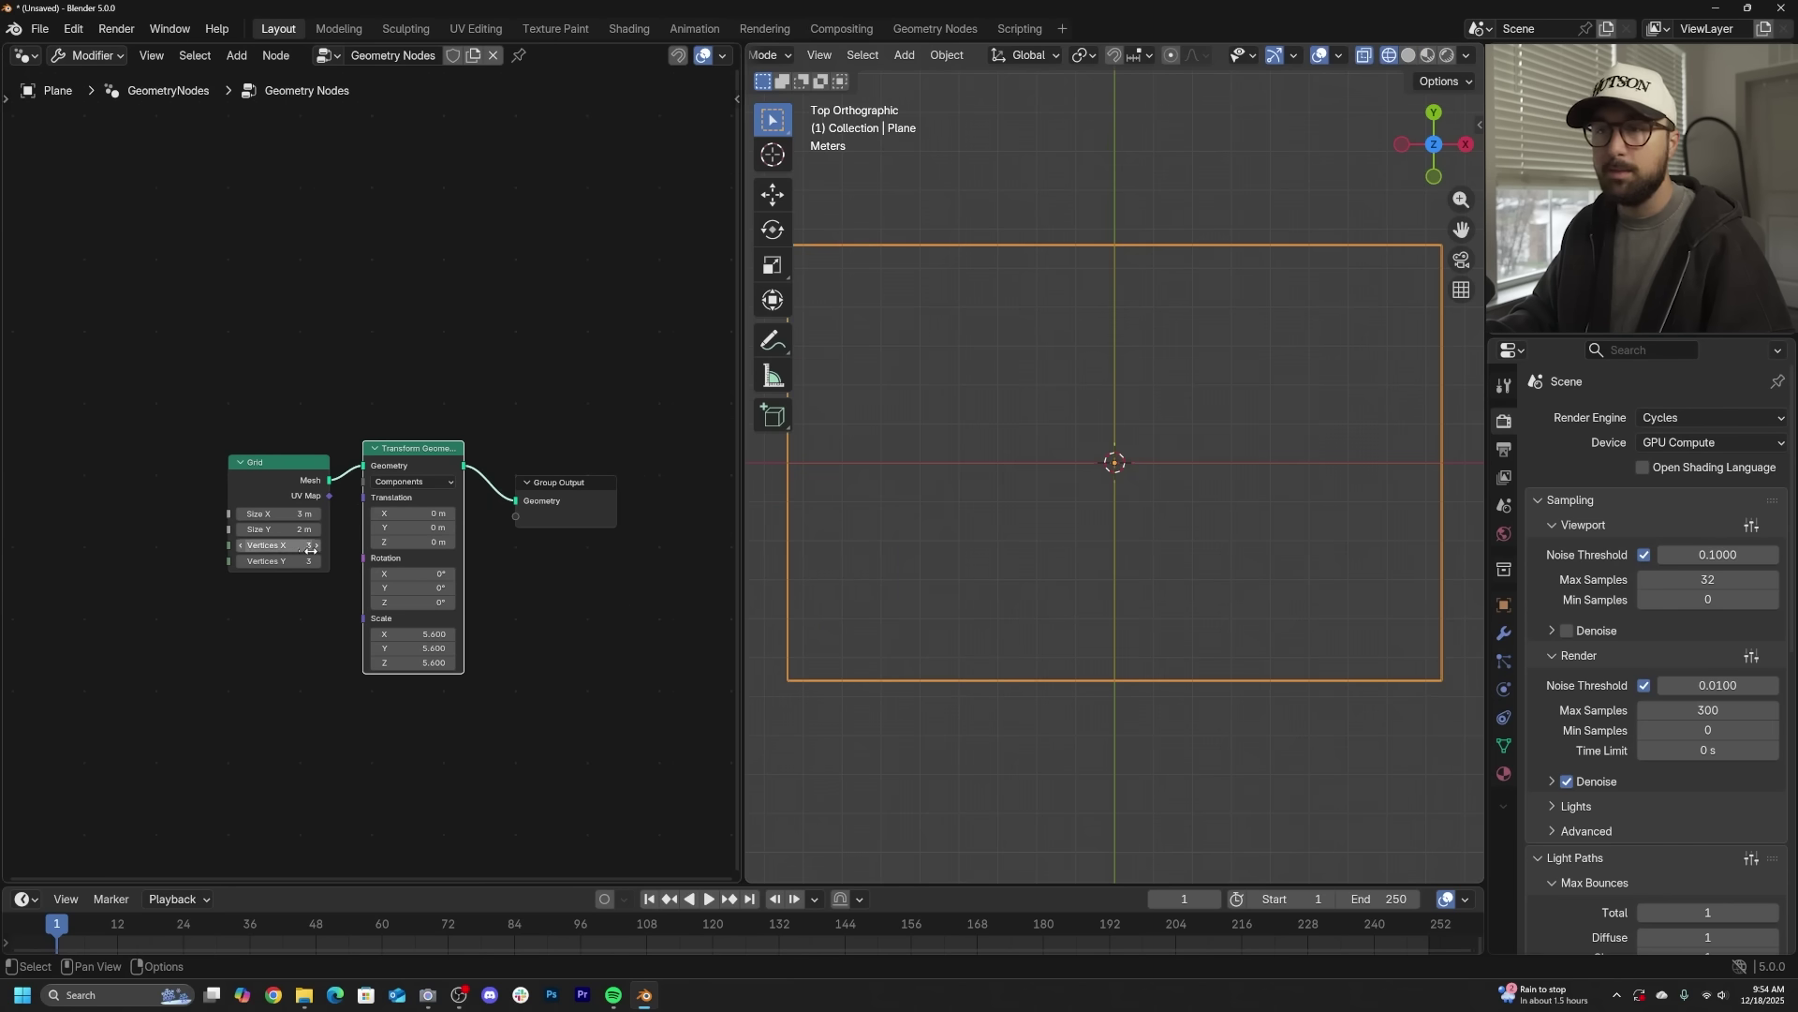
left_click_drag(280, 545, 337, 545)
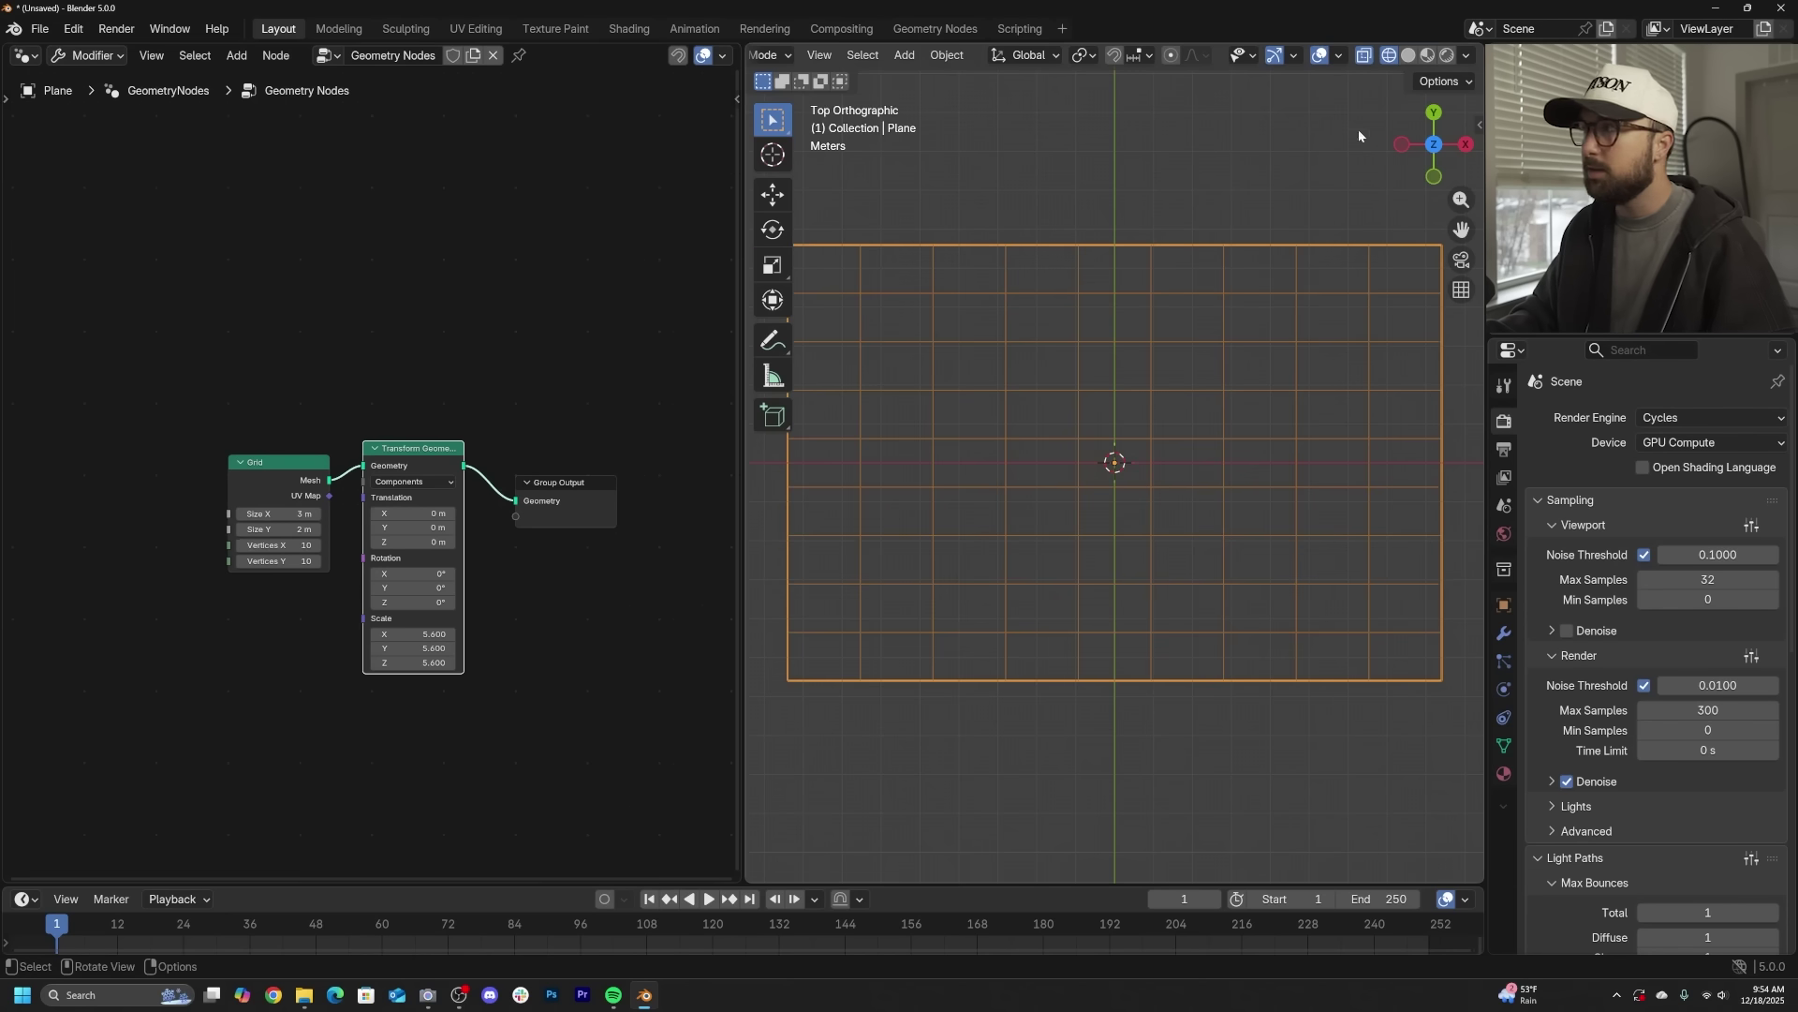
mouse_move(290, 544)
left_mouse_down()
mouse_move(347, 544)
mouse_move(323, 560)
mouse_move(342, 560)
left_mouse_up()
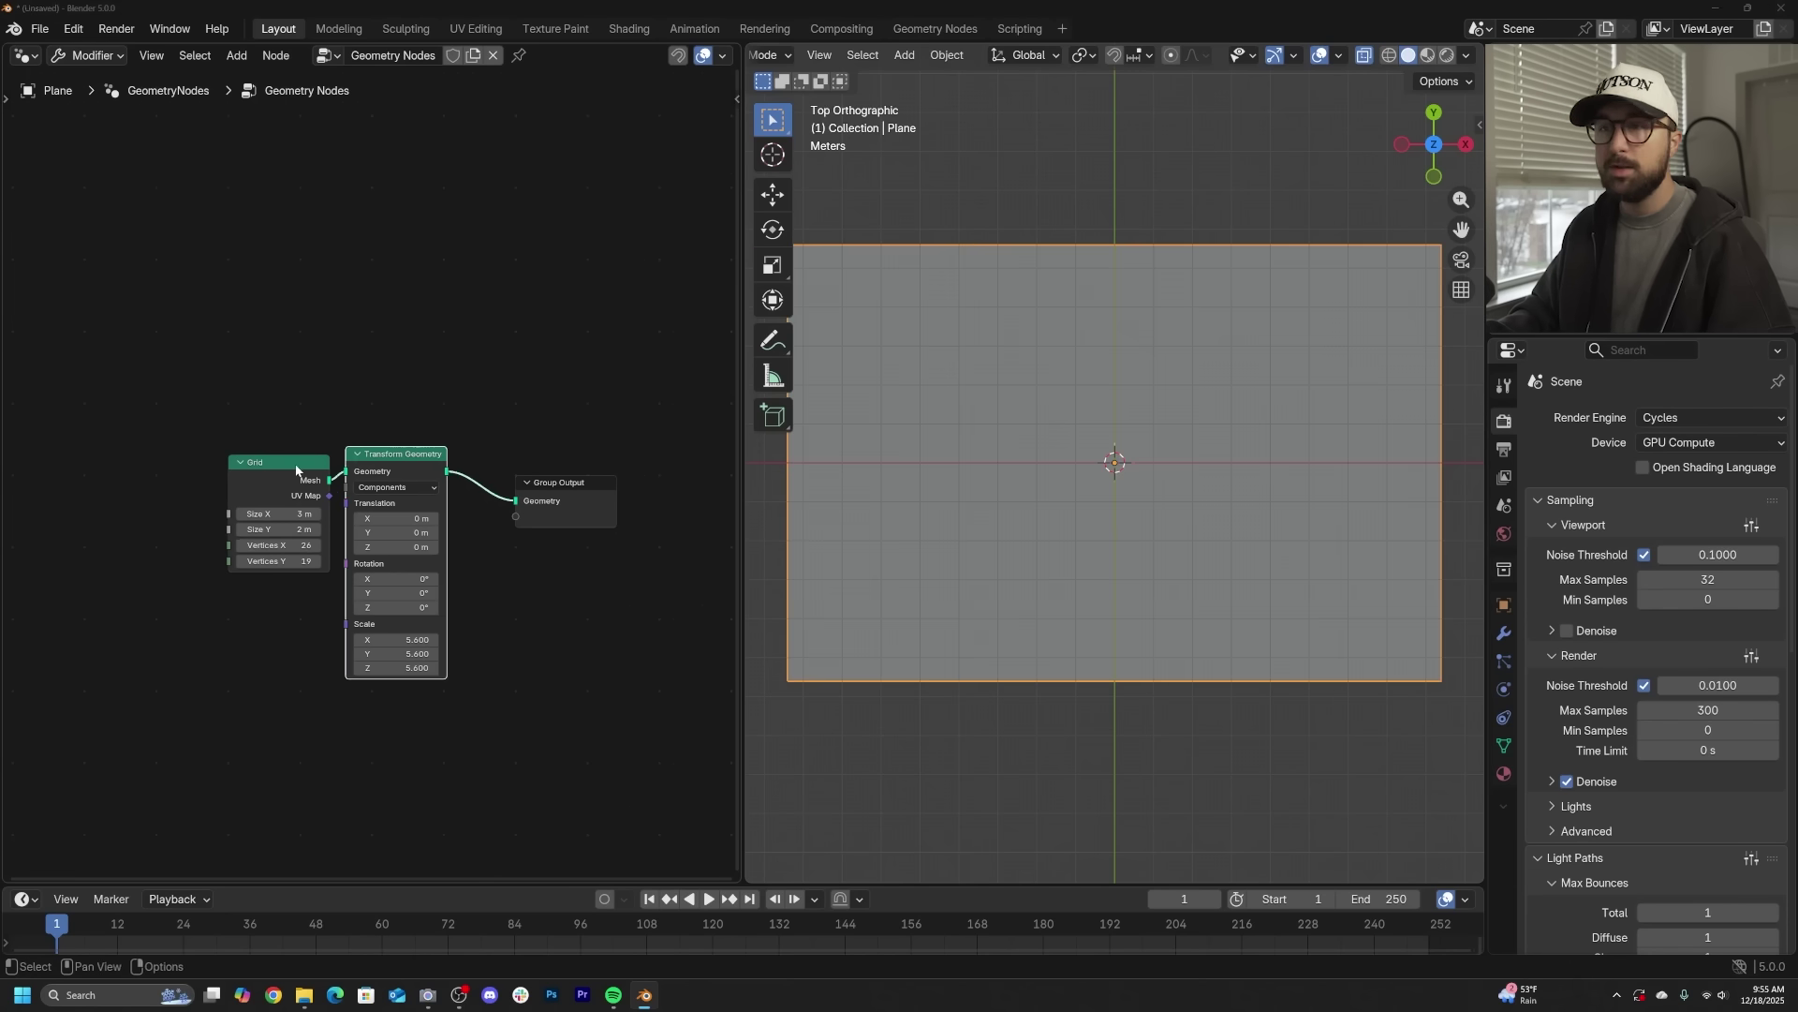
left_click_drag(297, 469, 302, 465)
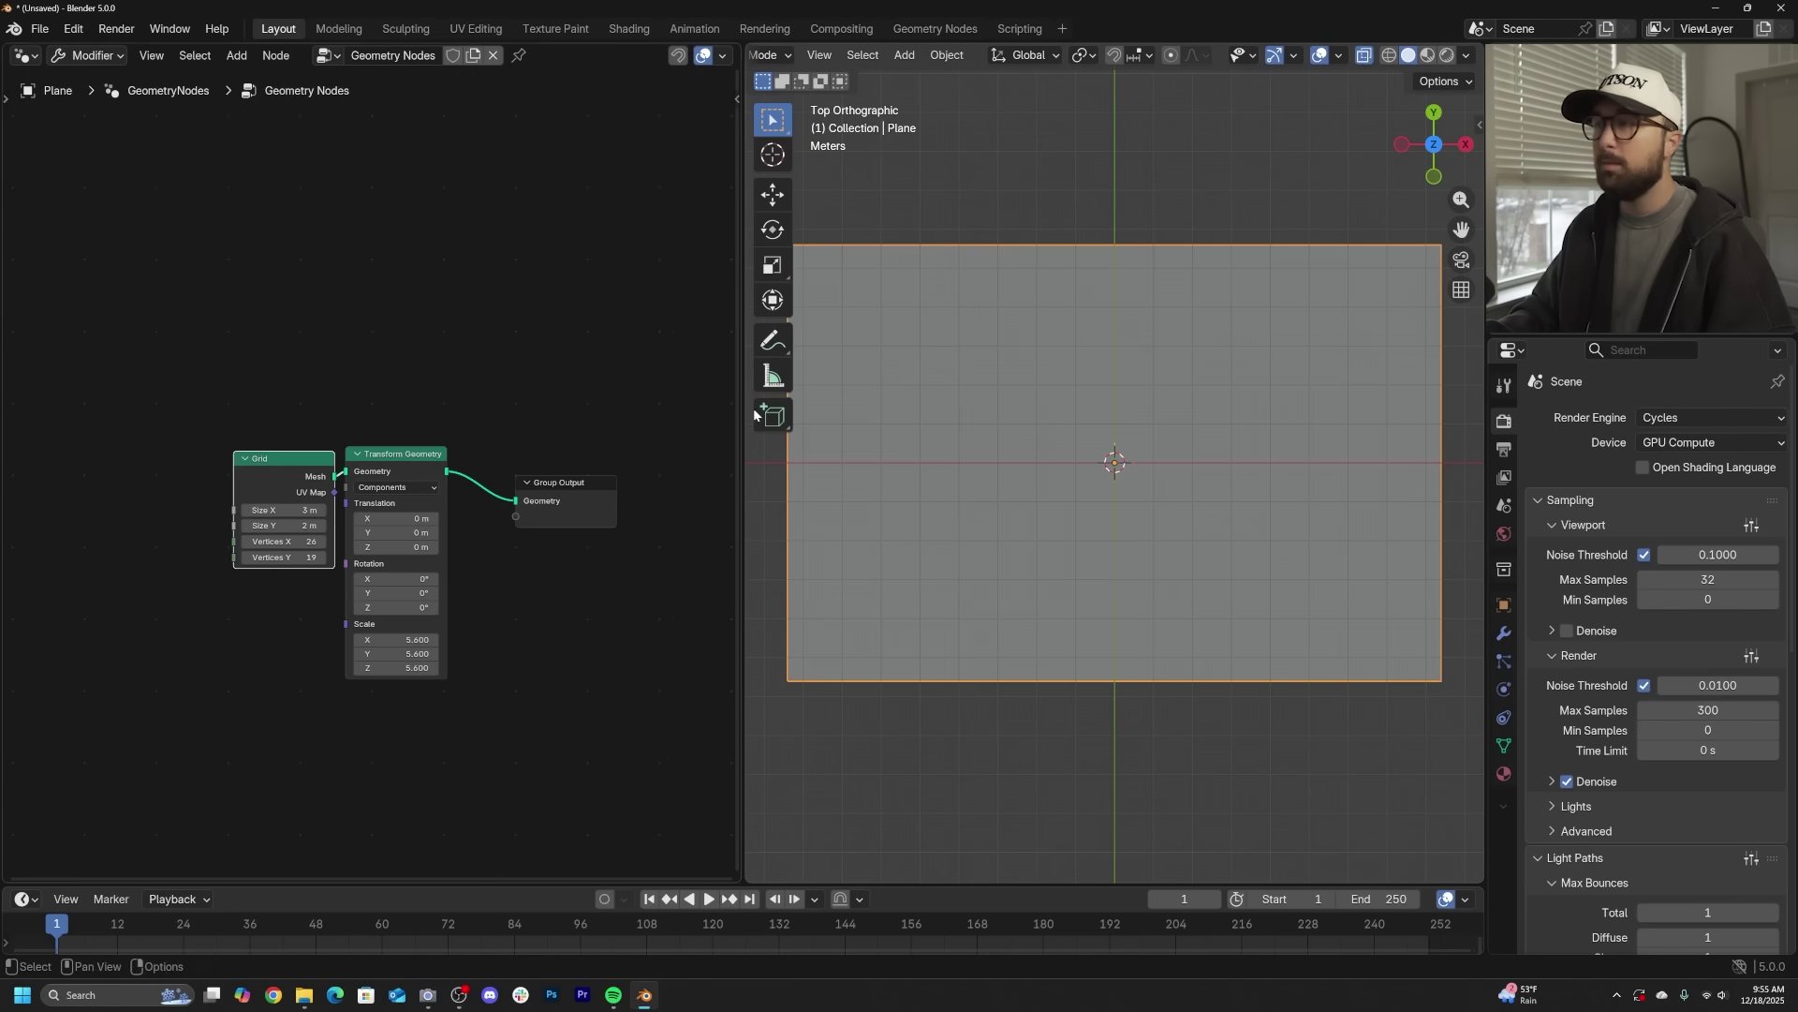
- Hide the viewport overlays and gizmos, inspect the grid's subdivisions in wireframe at an angle, and restore solid shading
left_click(1320, 55)
middle_click_drag(1218, 140, 1180, 432)
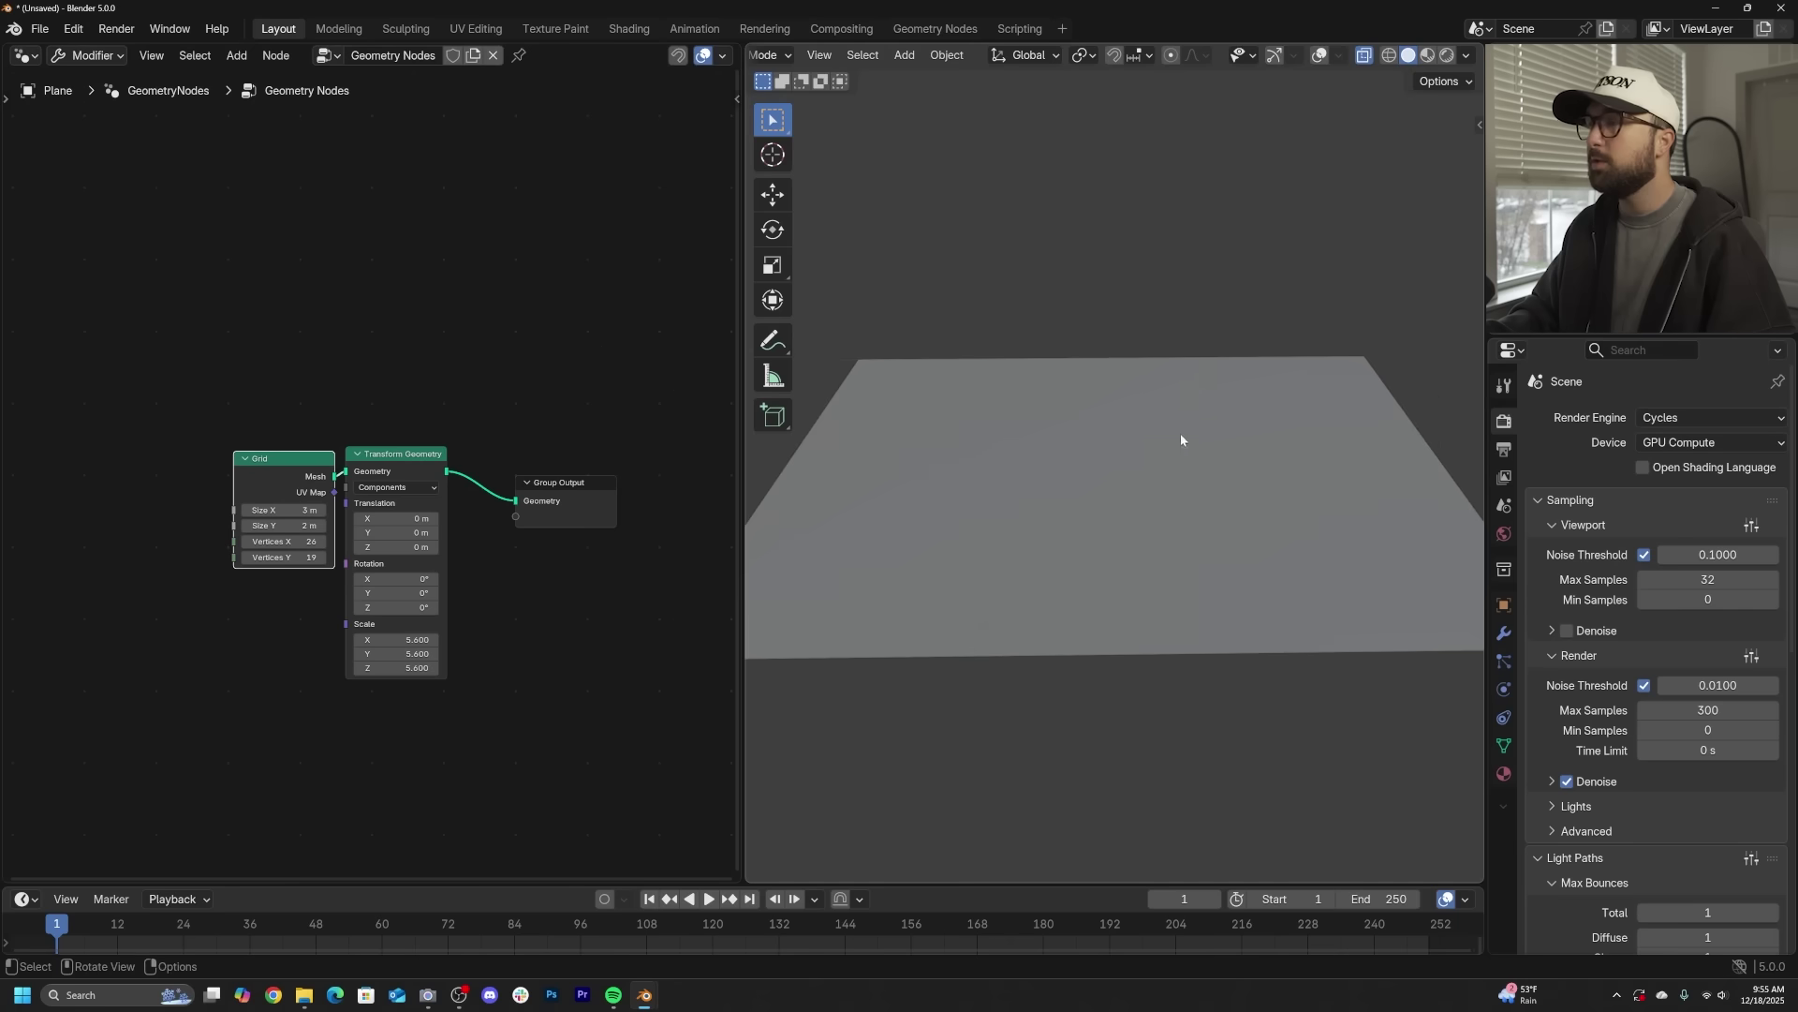
left_click(1429, 56)
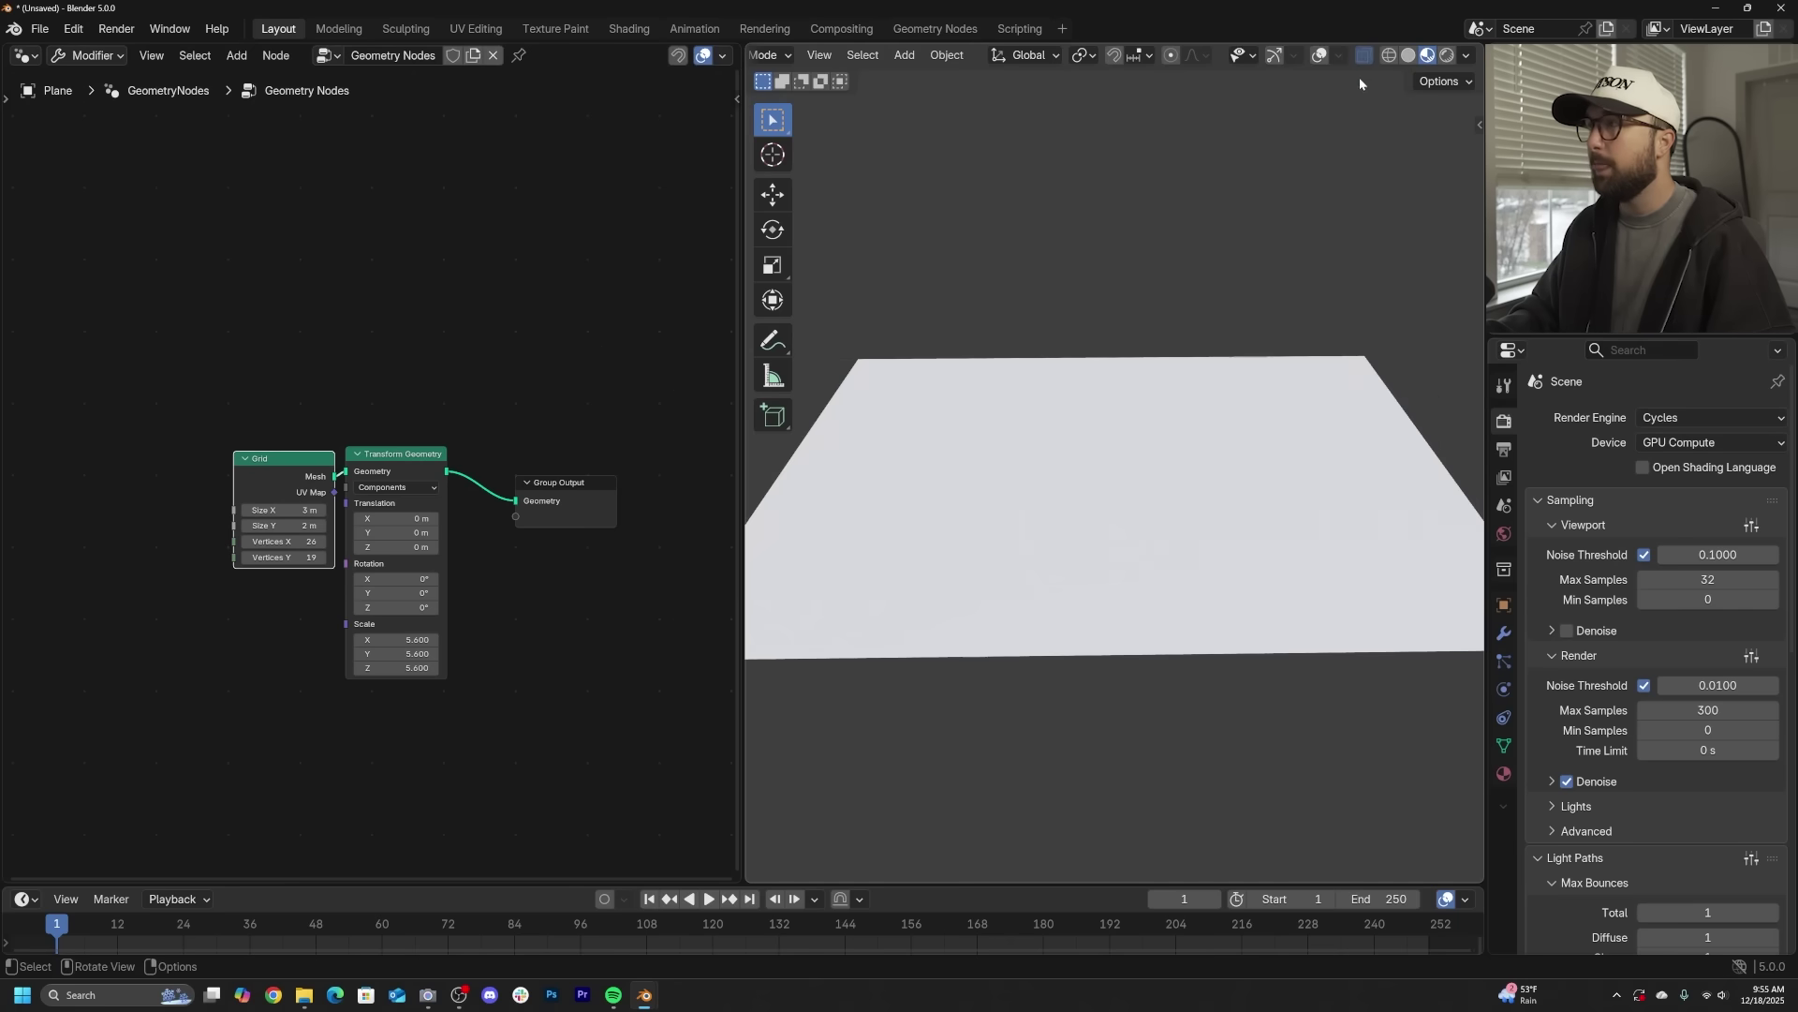
left_click(1389, 56)
middle_click_drag(1235, 292, 1180, 398)
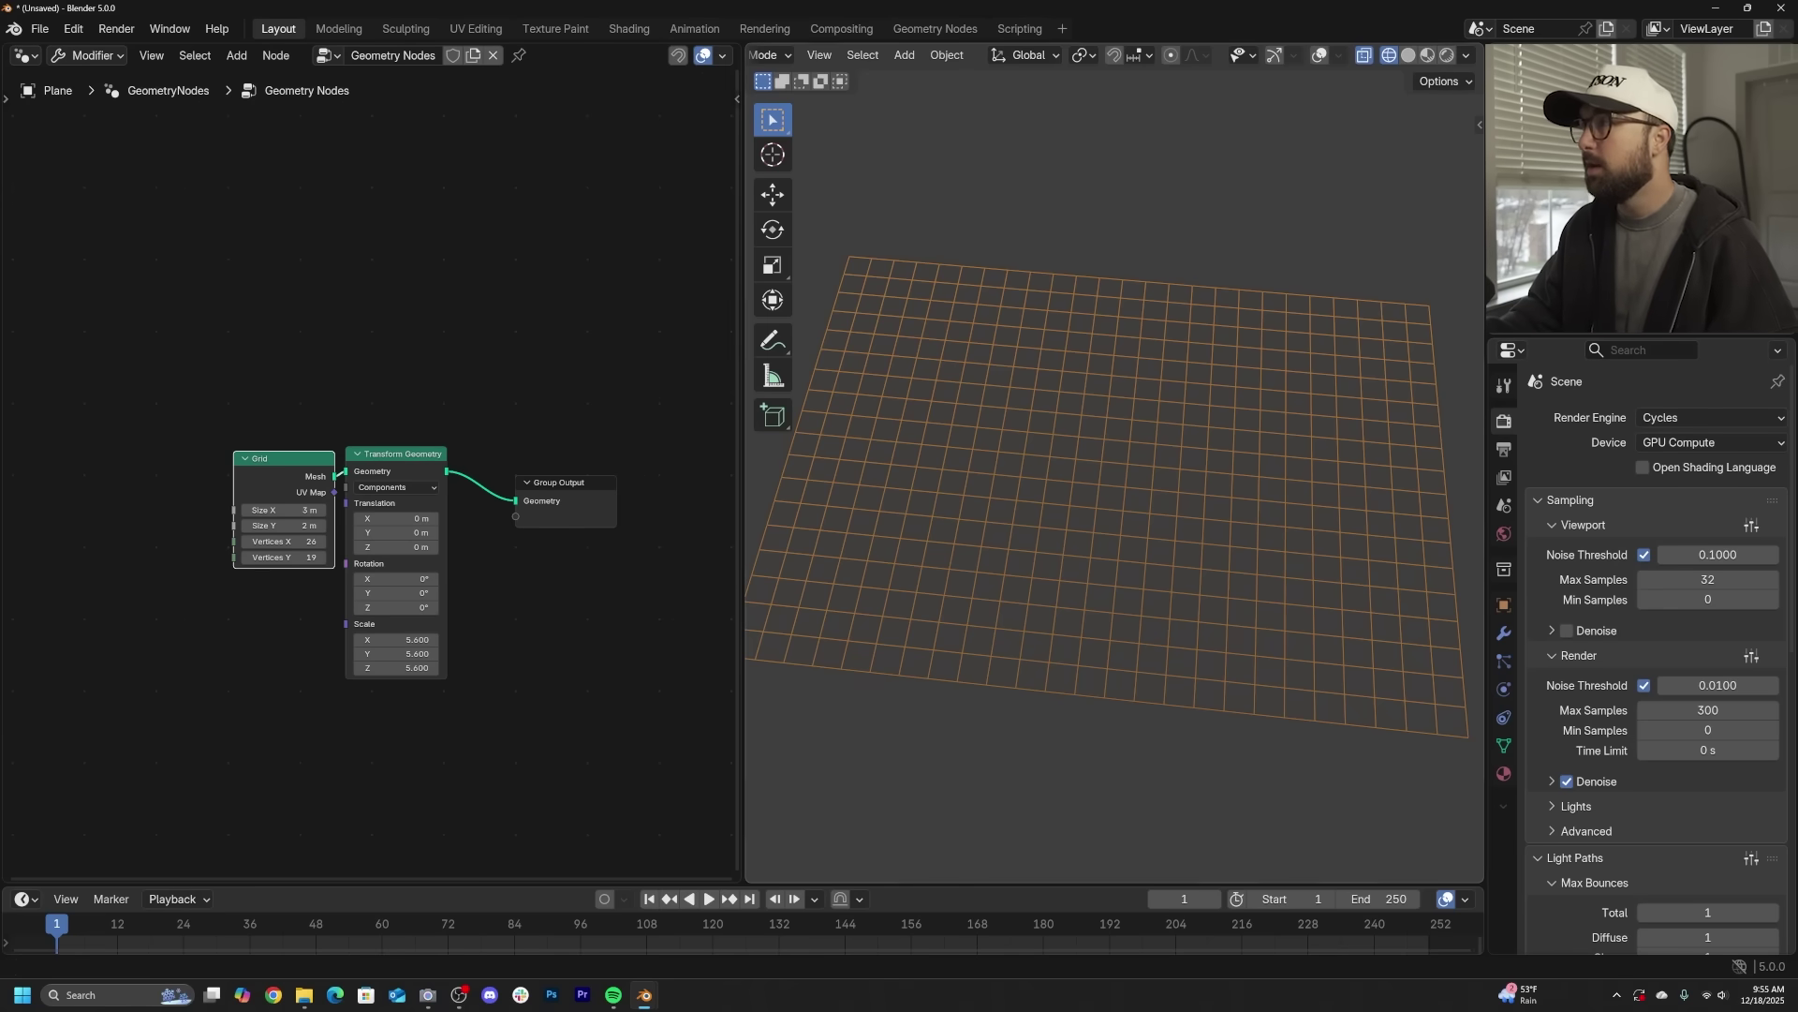
left_click(1409, 56)
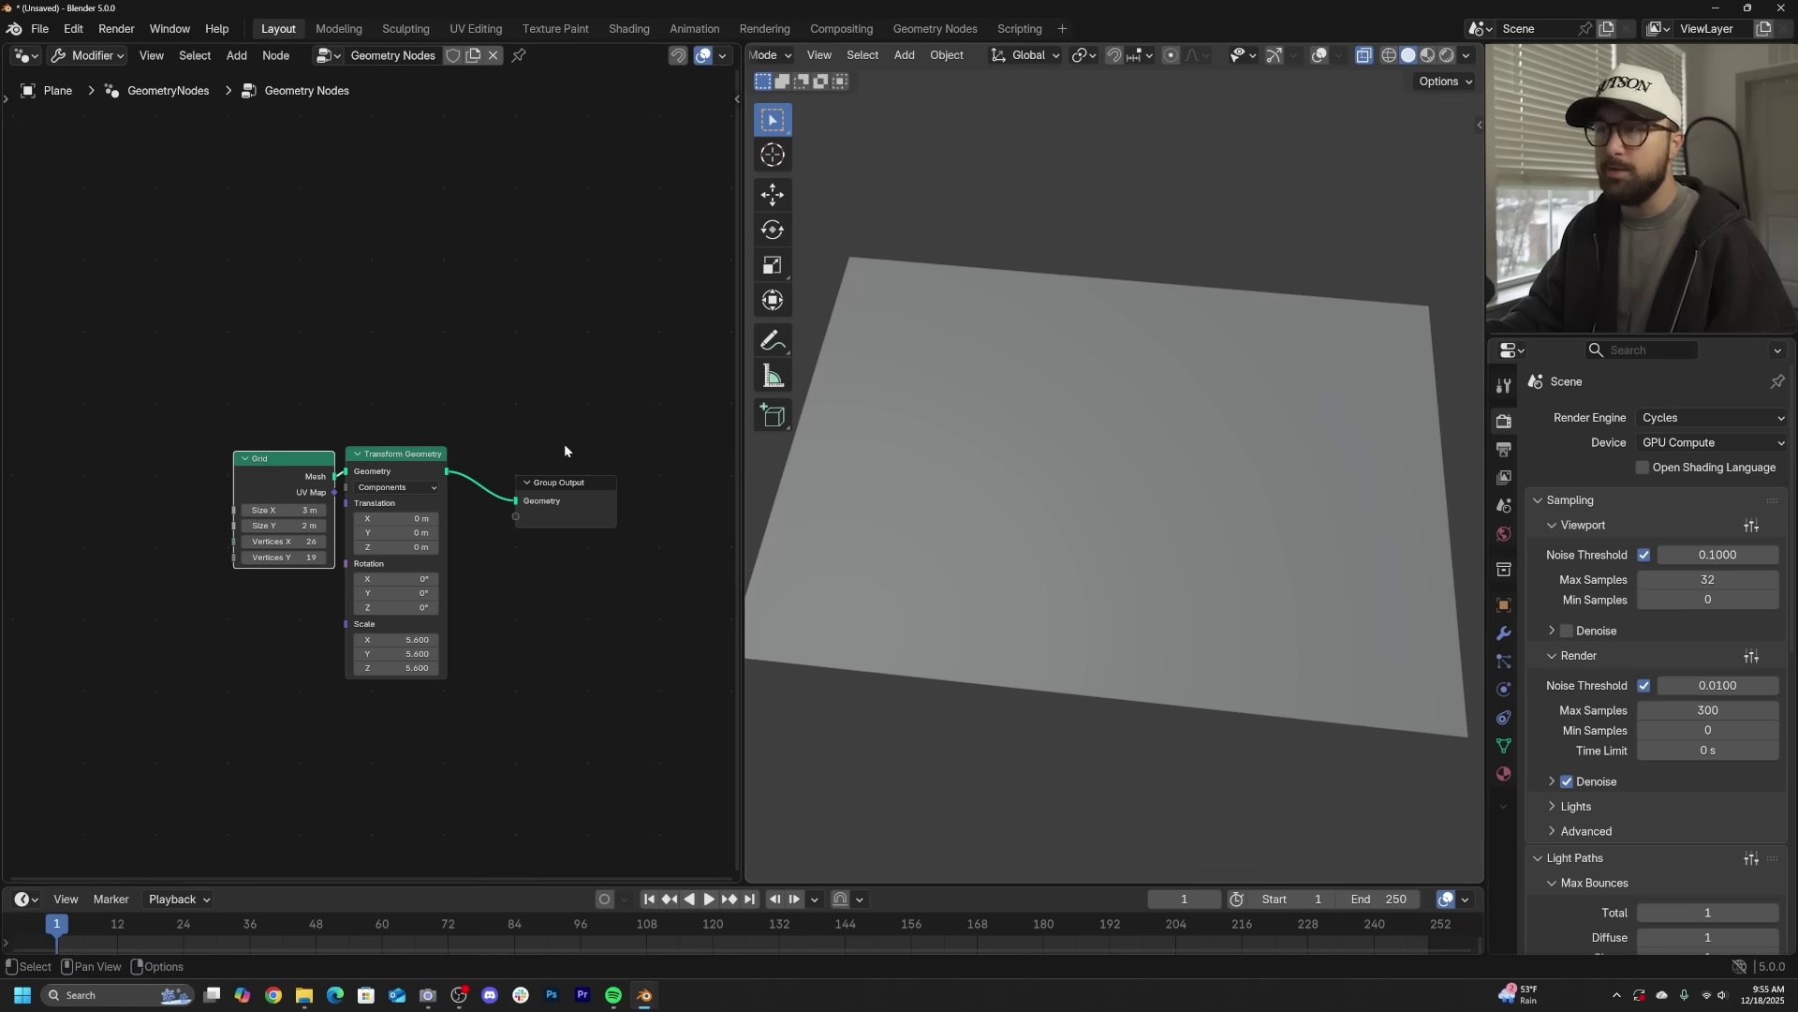
left_click(1312, 57)
- Move the Grid and Transform Geometry nodes away from the Group Output node to make room for more nodes between them
middle_click_drag(265, 413, 274, 336)
scroll(482, 301, "down", 1)
left_click(1319, 55)
left_click(1275, 56)
left_click_drag(234, 381, 109, 370)
left_click_drag(348, 377, 222, 369)
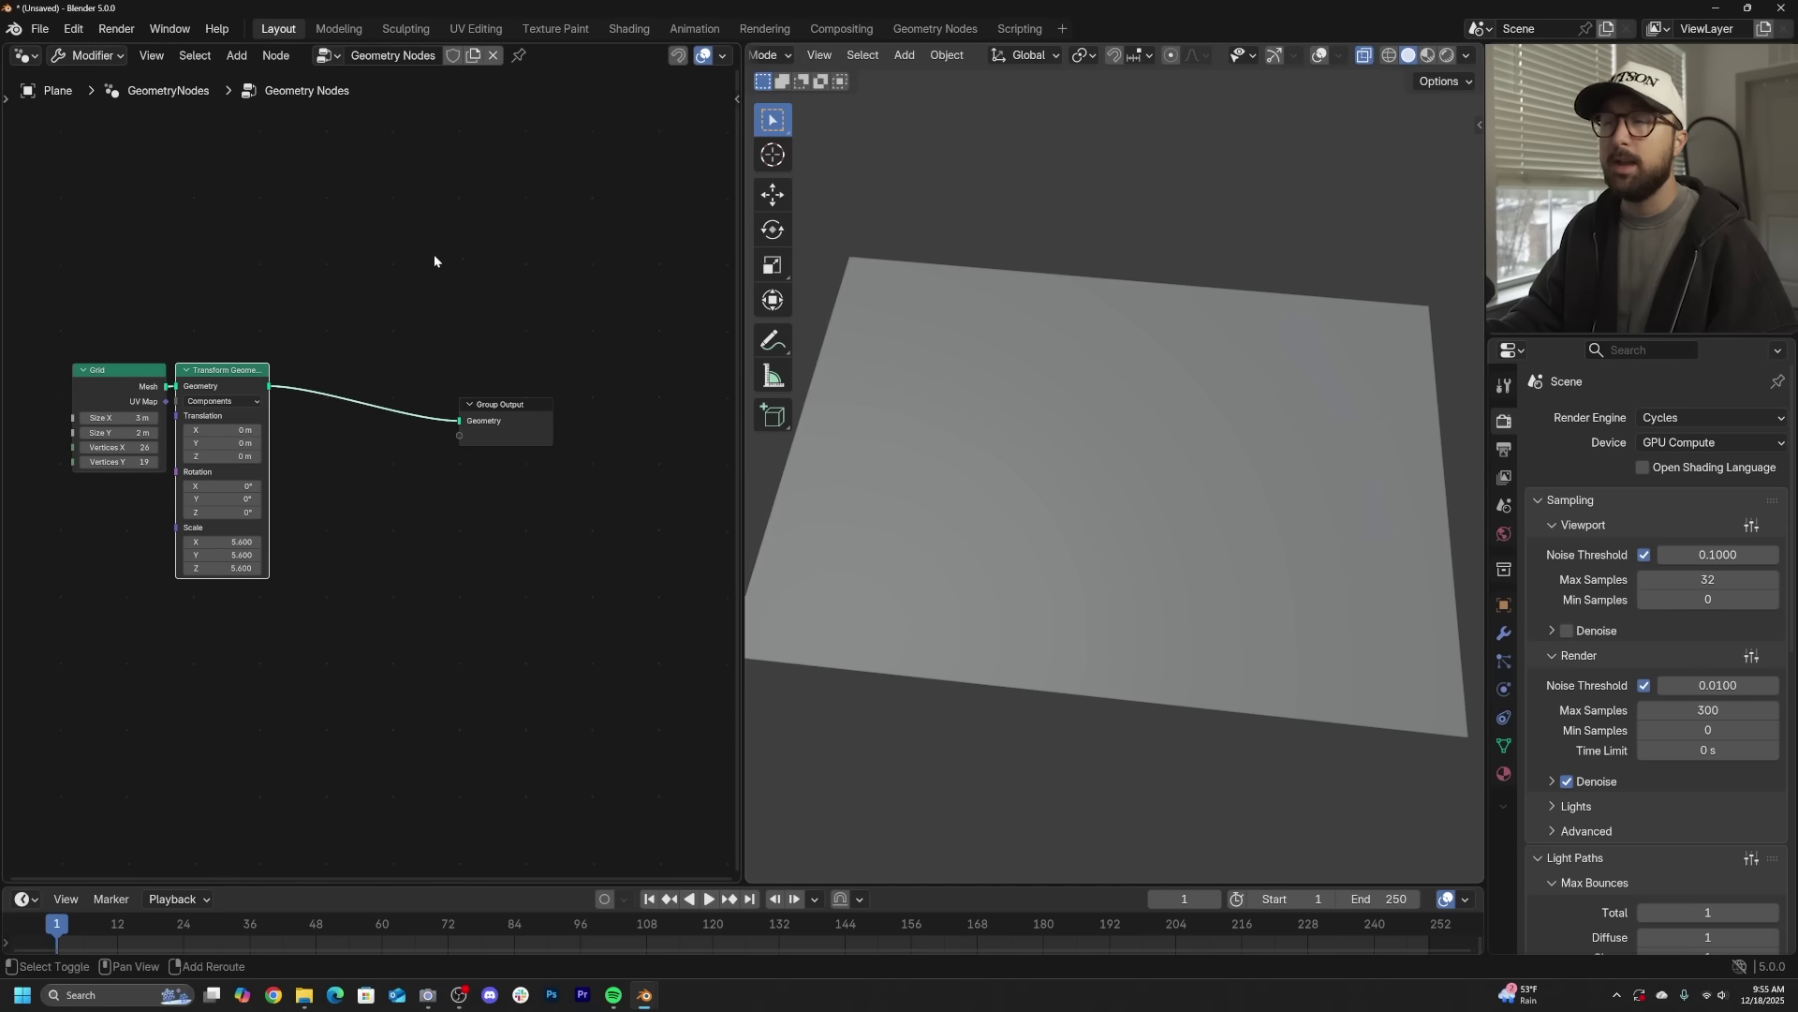
- Insert a Split Edges node between the Transform Geometry and Group Output nodes
key("shift+a")
type("split ed")
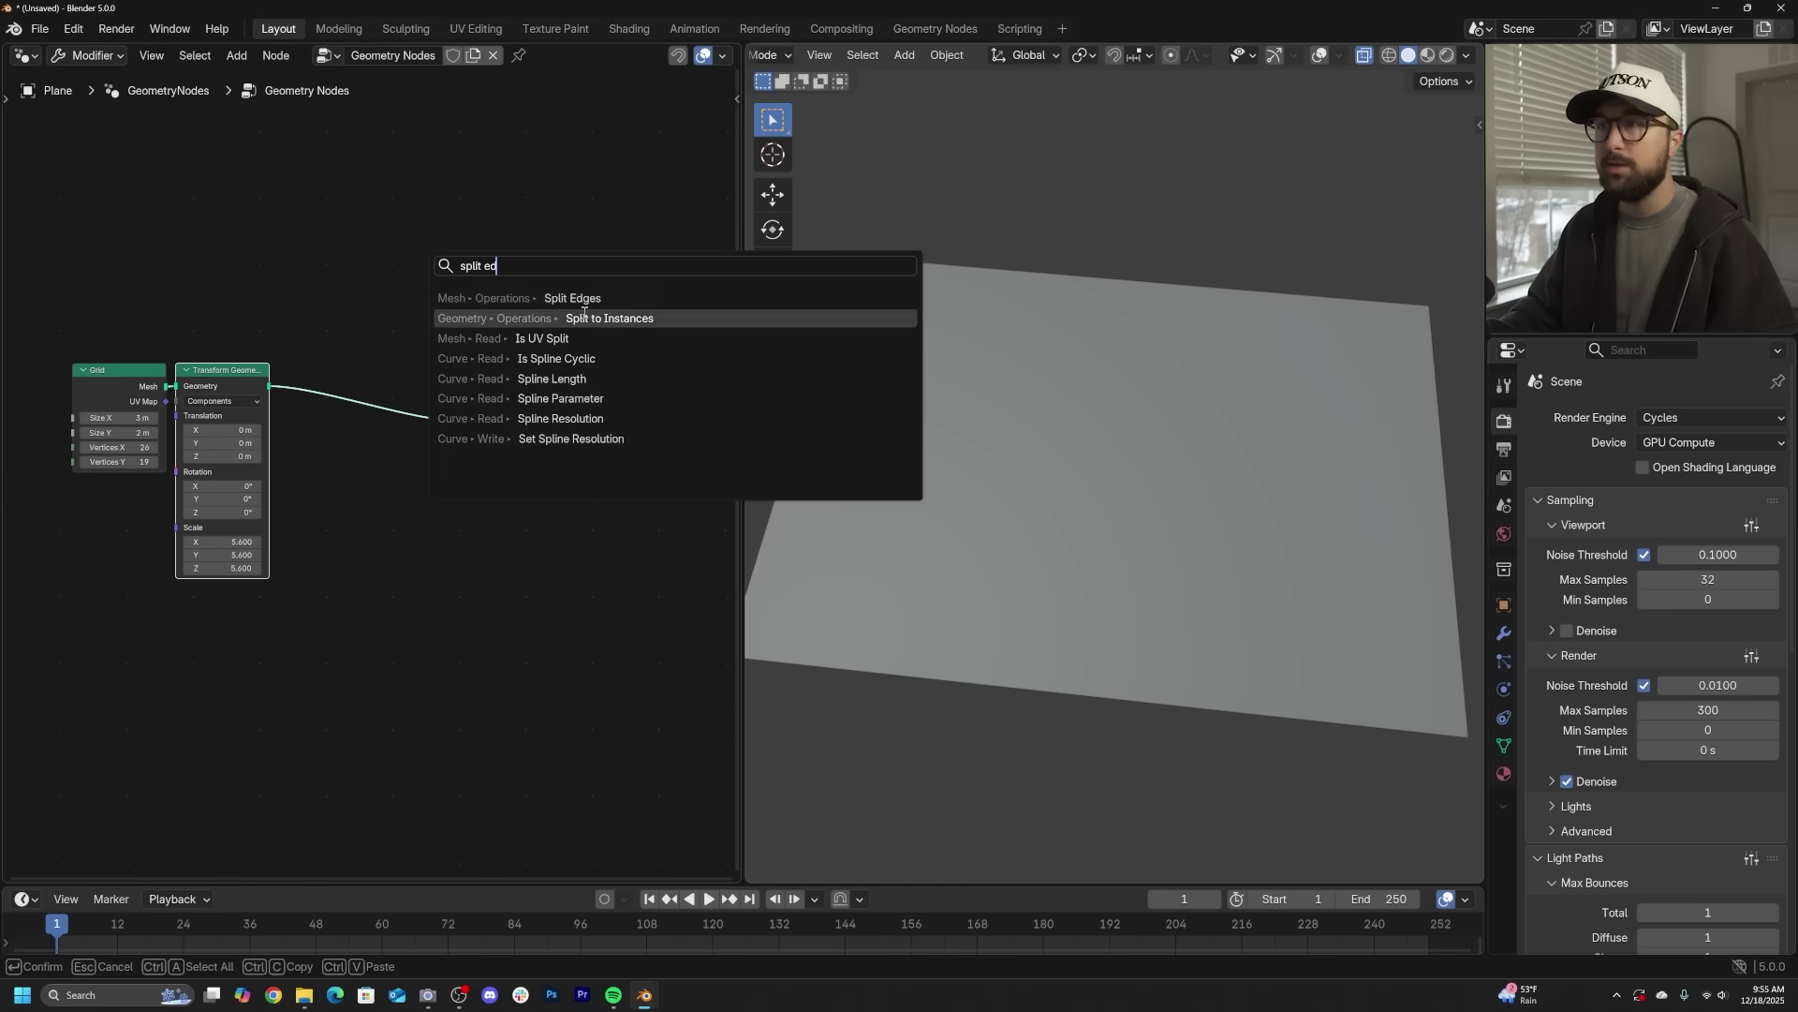
left_click(572, 298)
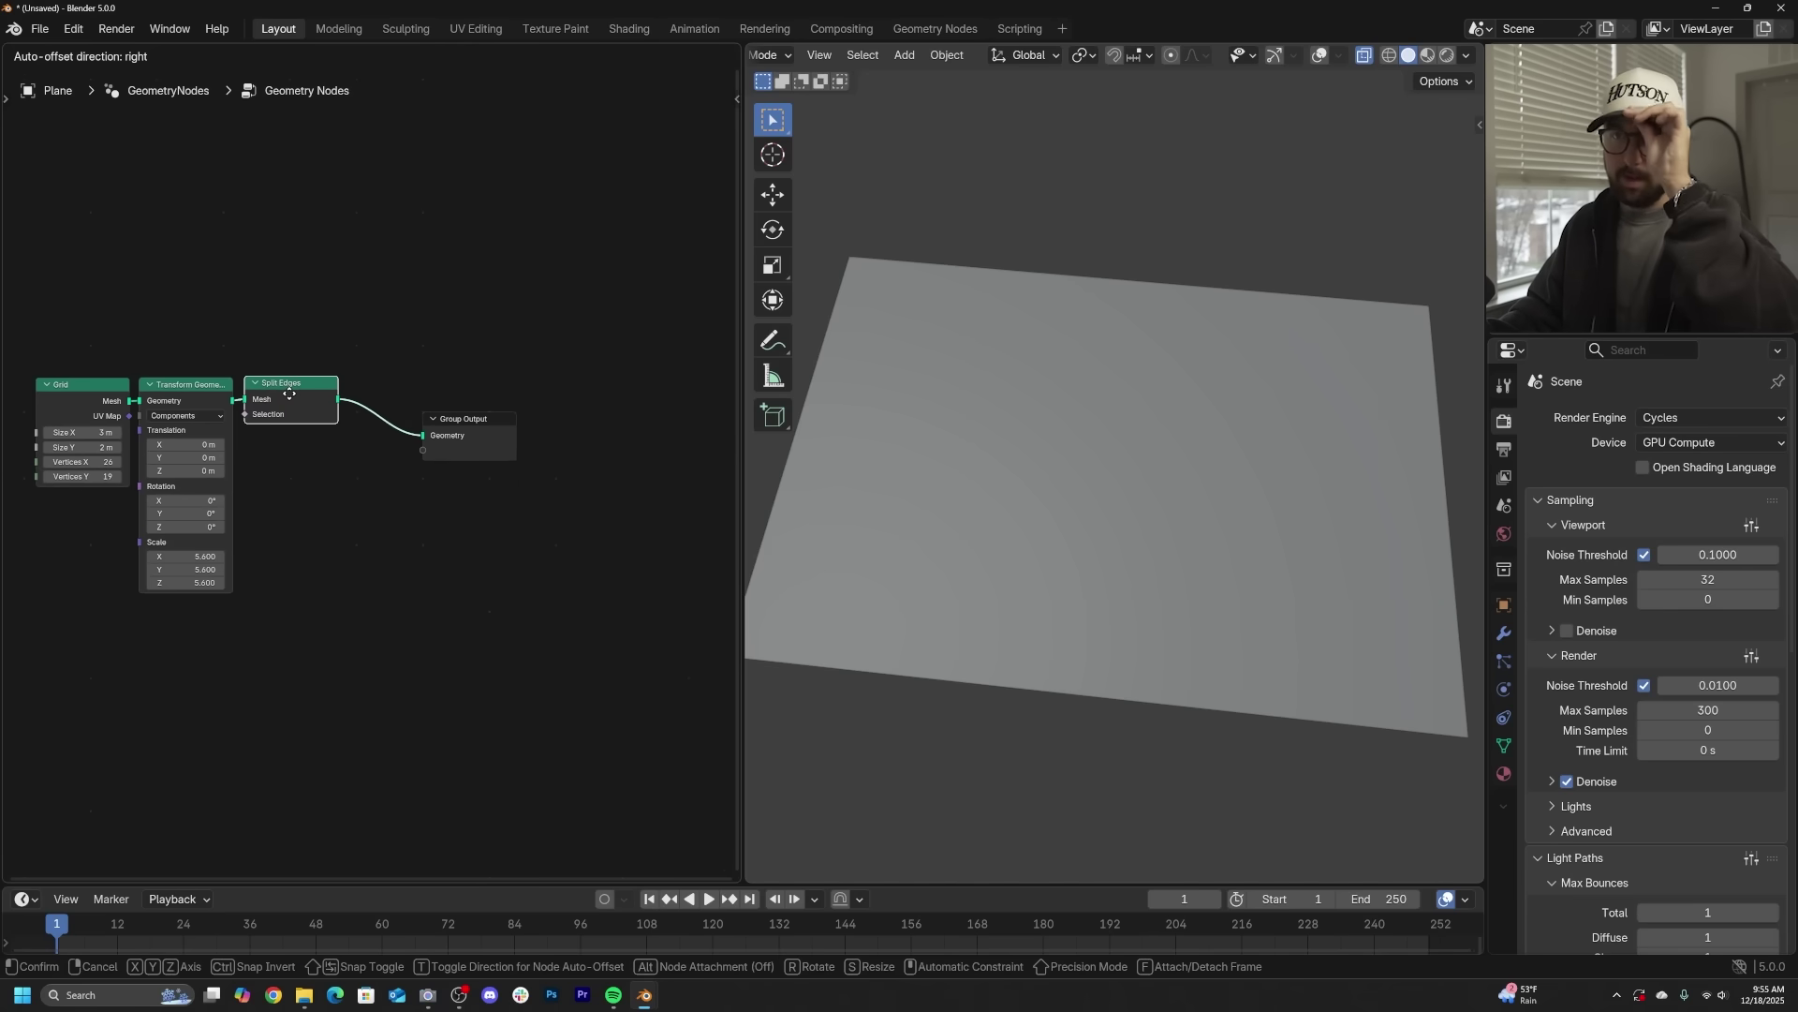
left_click(292, 388)
- Move the Group Output node farther away and insert a Set Position node between Split Edges and Group Output
middle_click_drag(526, 363, 369, 348)
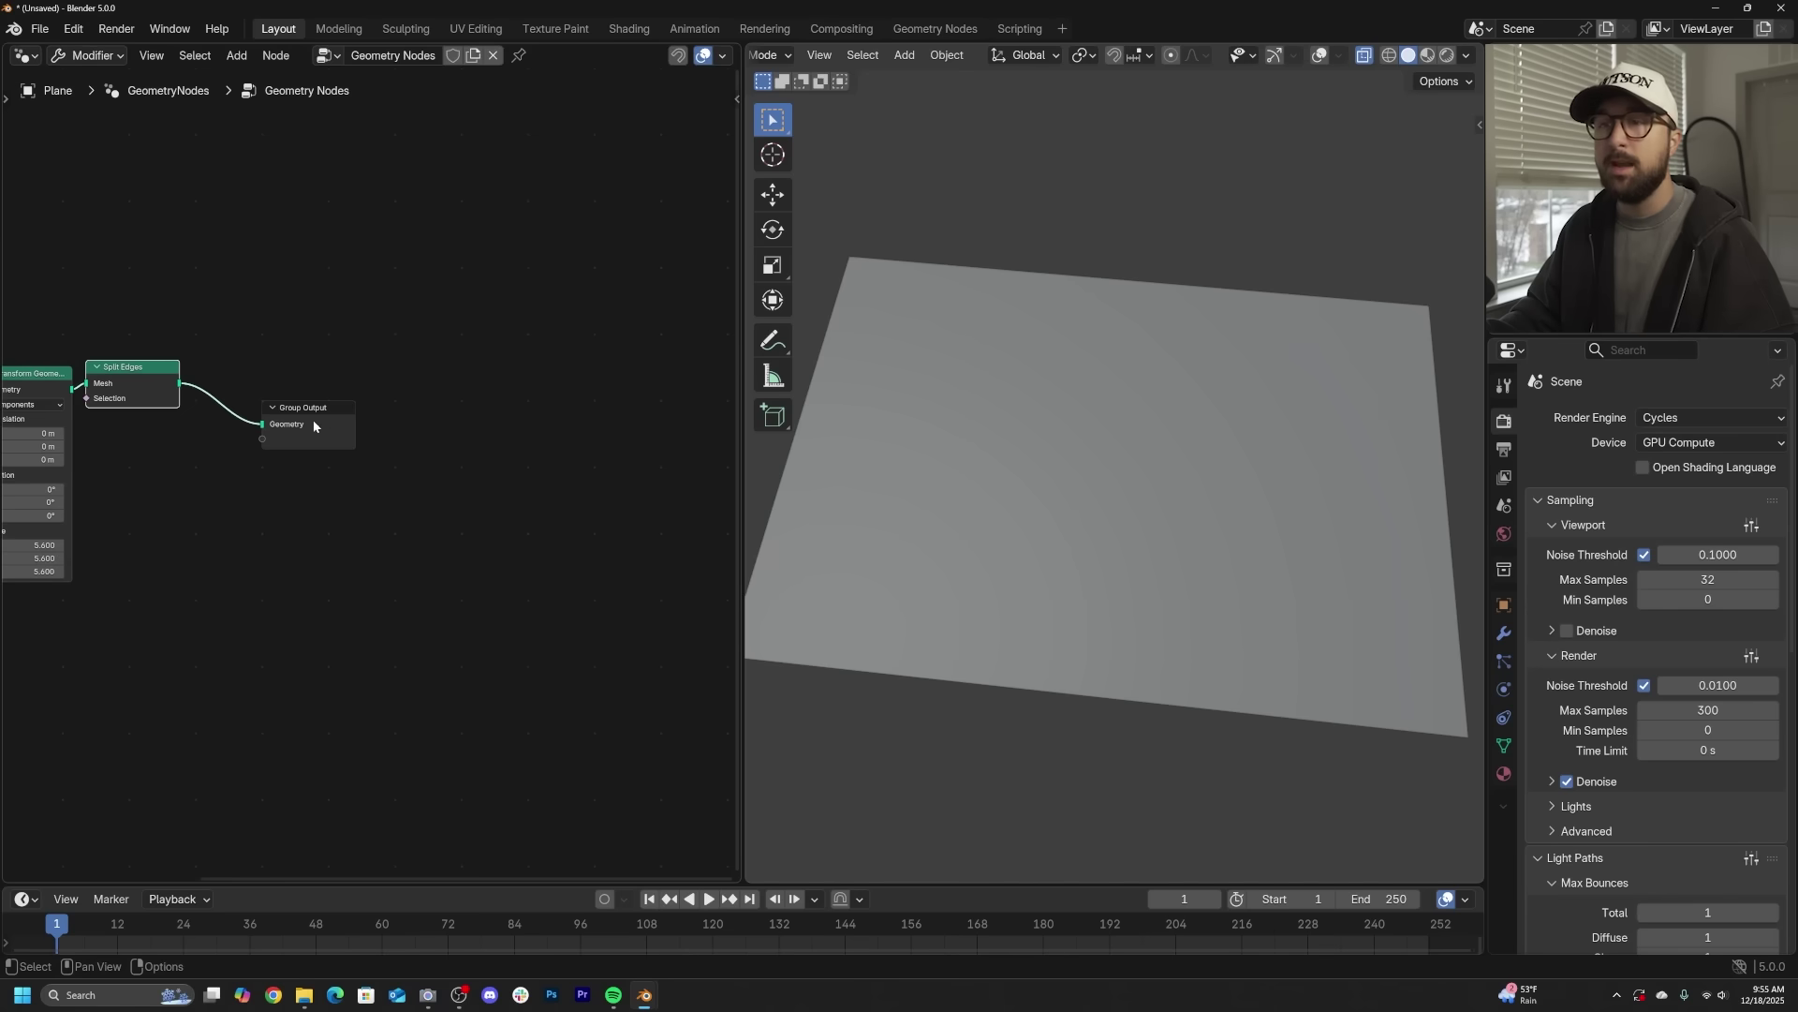
left_click_drag(313, 421, 506, 361)
middle_click_drag(444, 296, 469, 339)
key("shift+a")
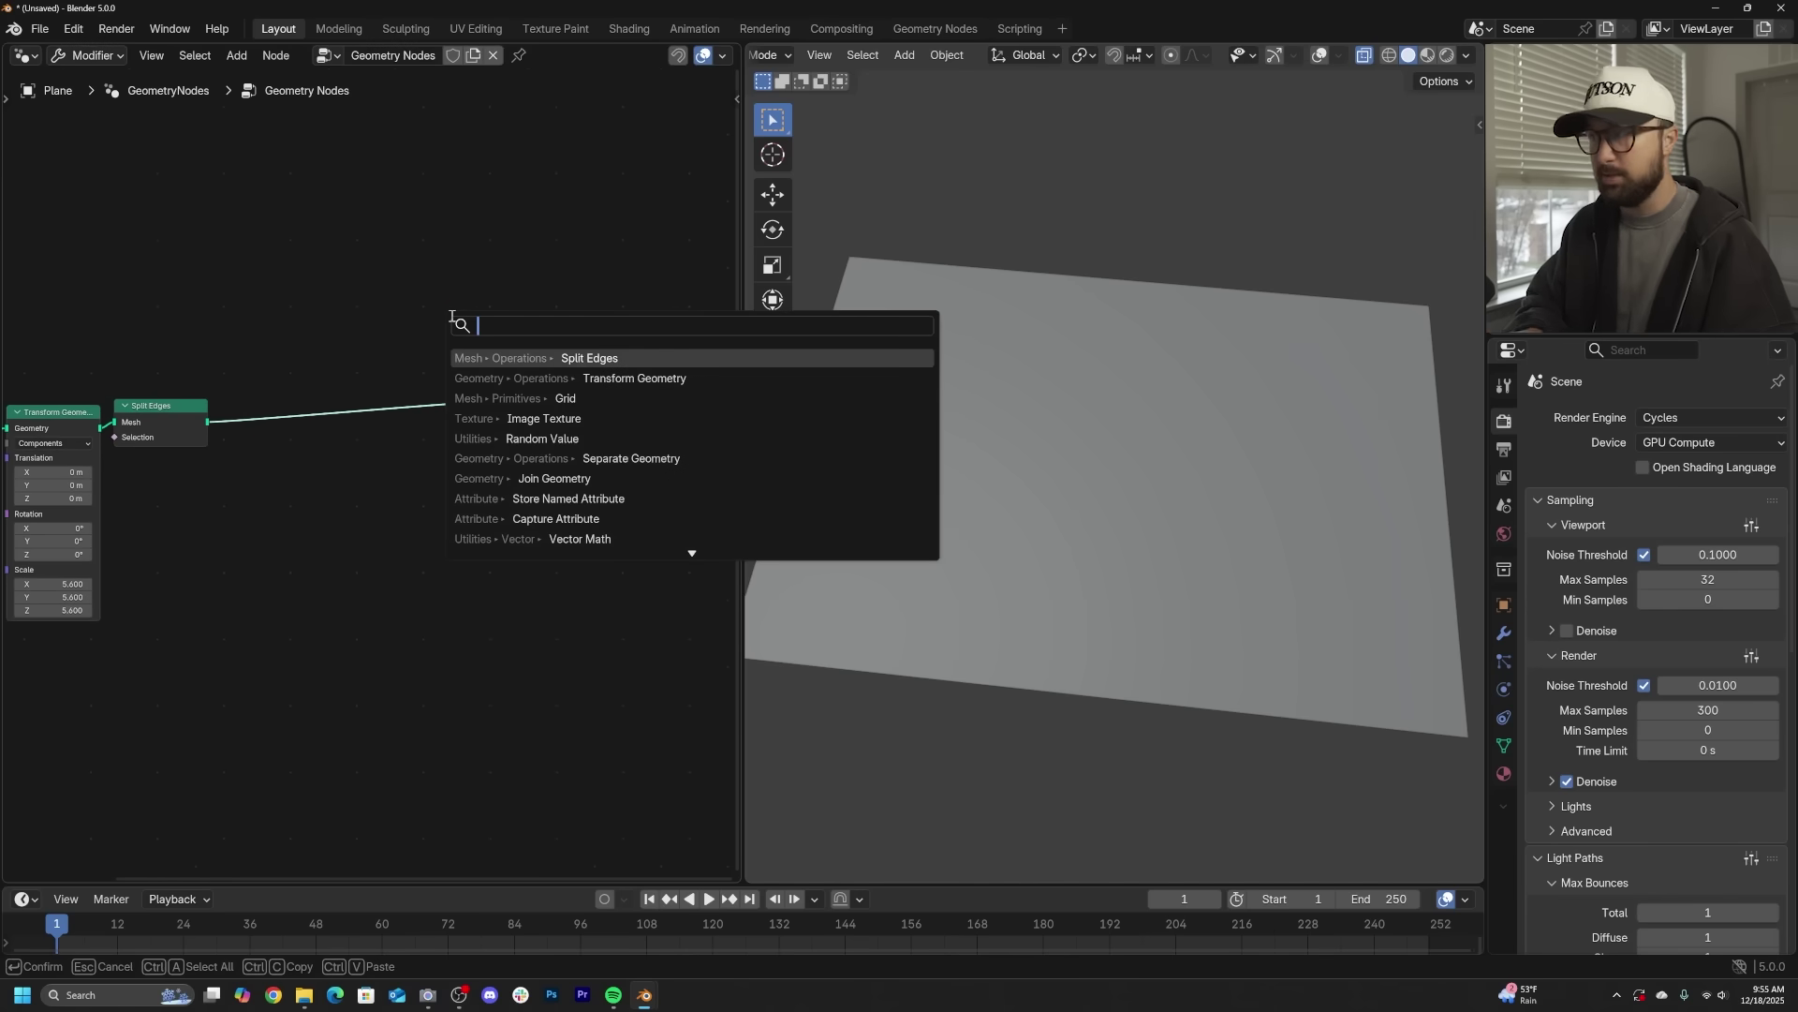
type("set pos")
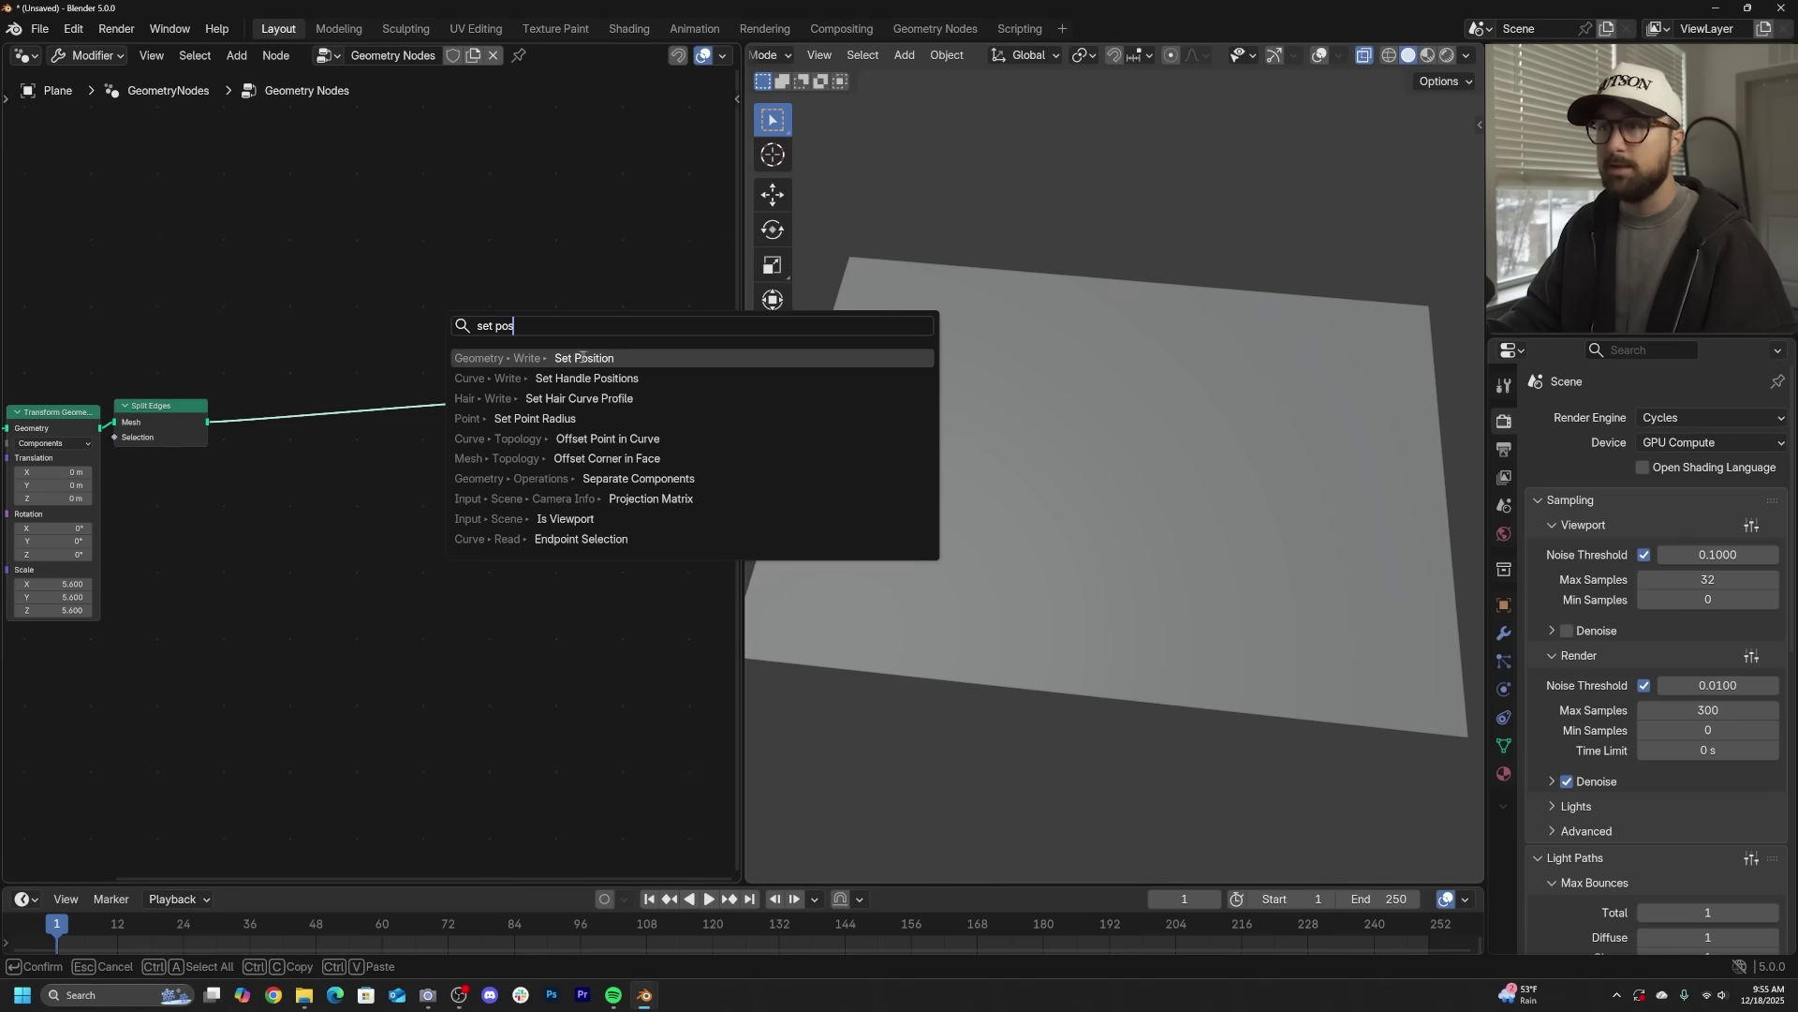
key("Return")
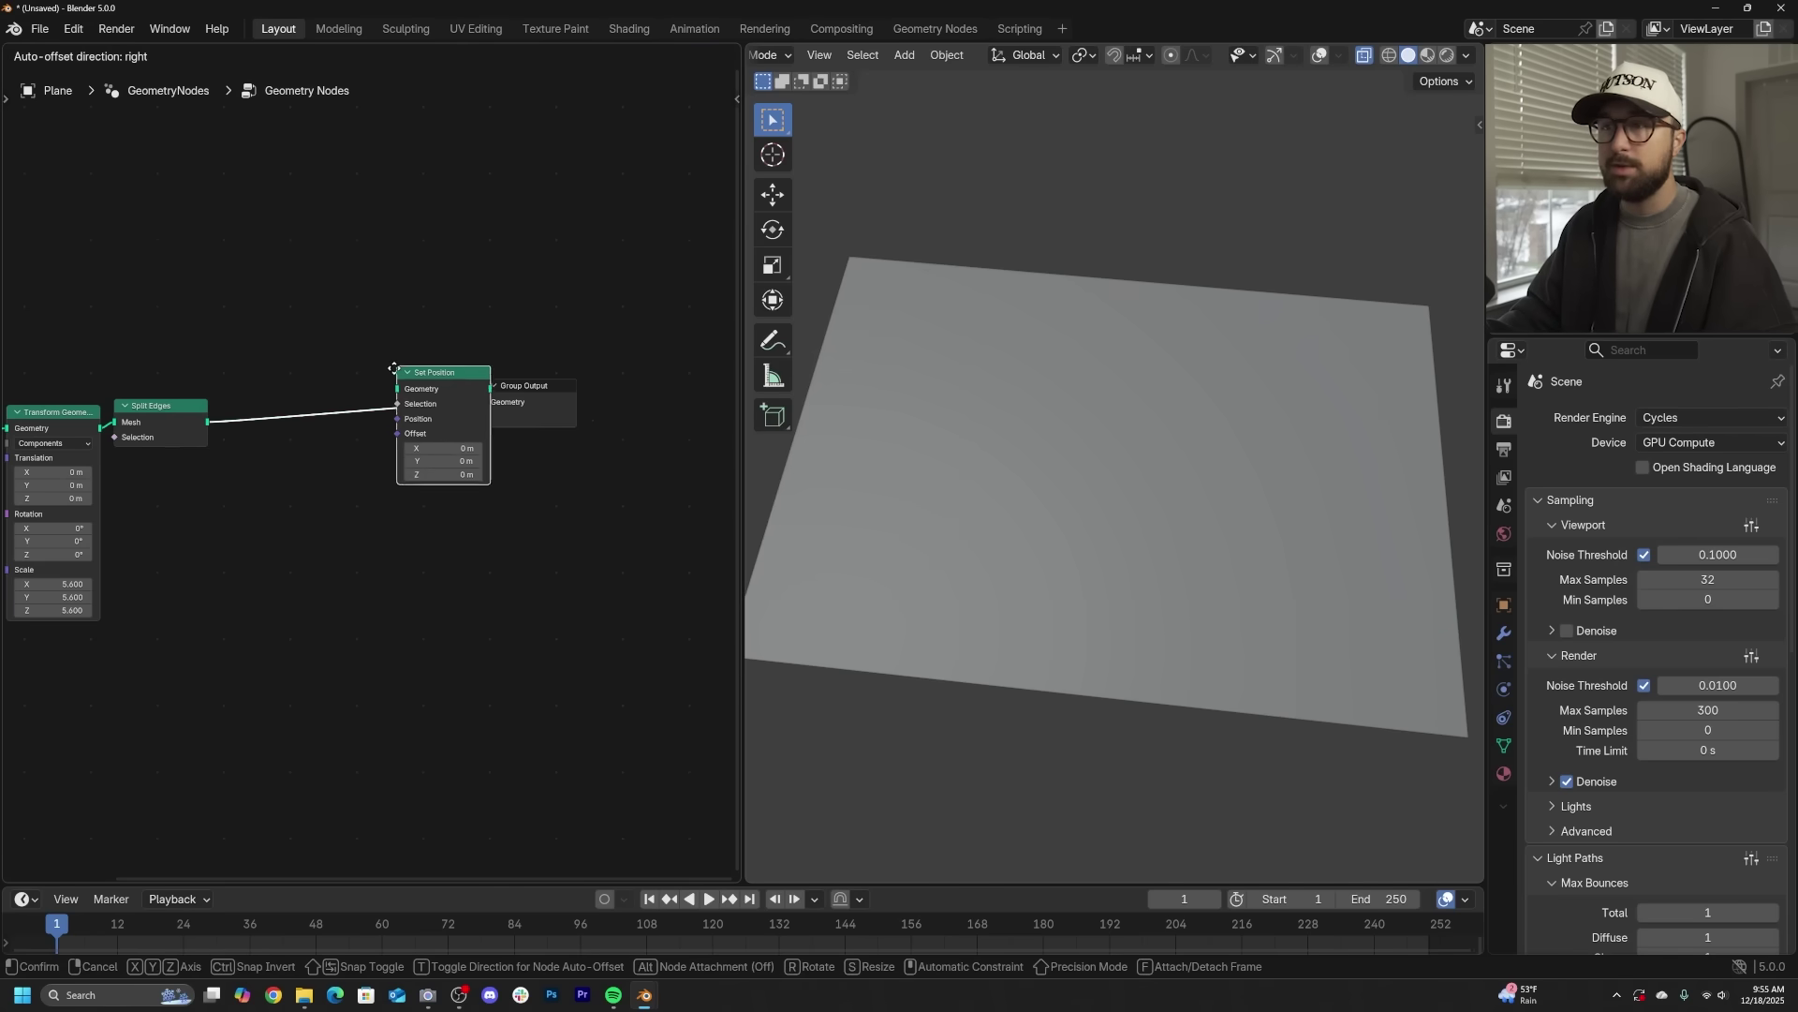
left_click(412, 278)
- Add a Vector Math node set to Multiply and connect its Vector output to the Offset of Set Position
key("shift+a")
type("vect")
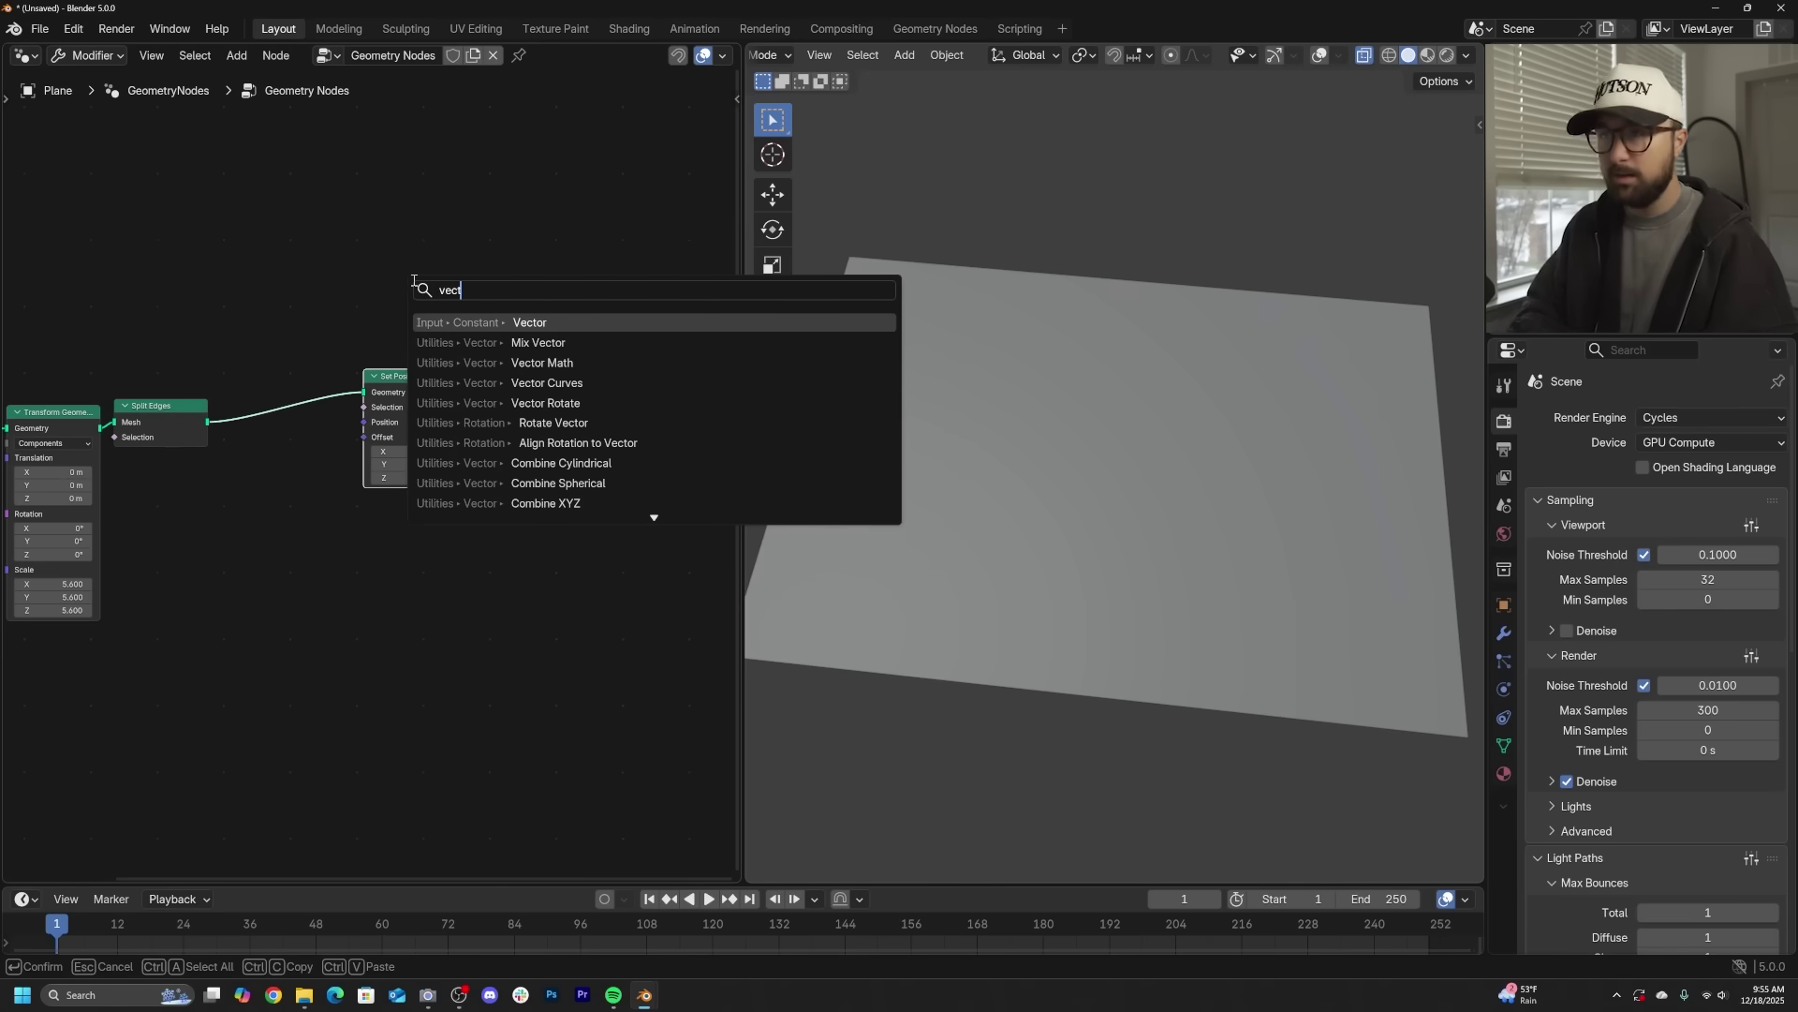
key("Down")
key("Down")
key("Return")
left_click(311, 579)
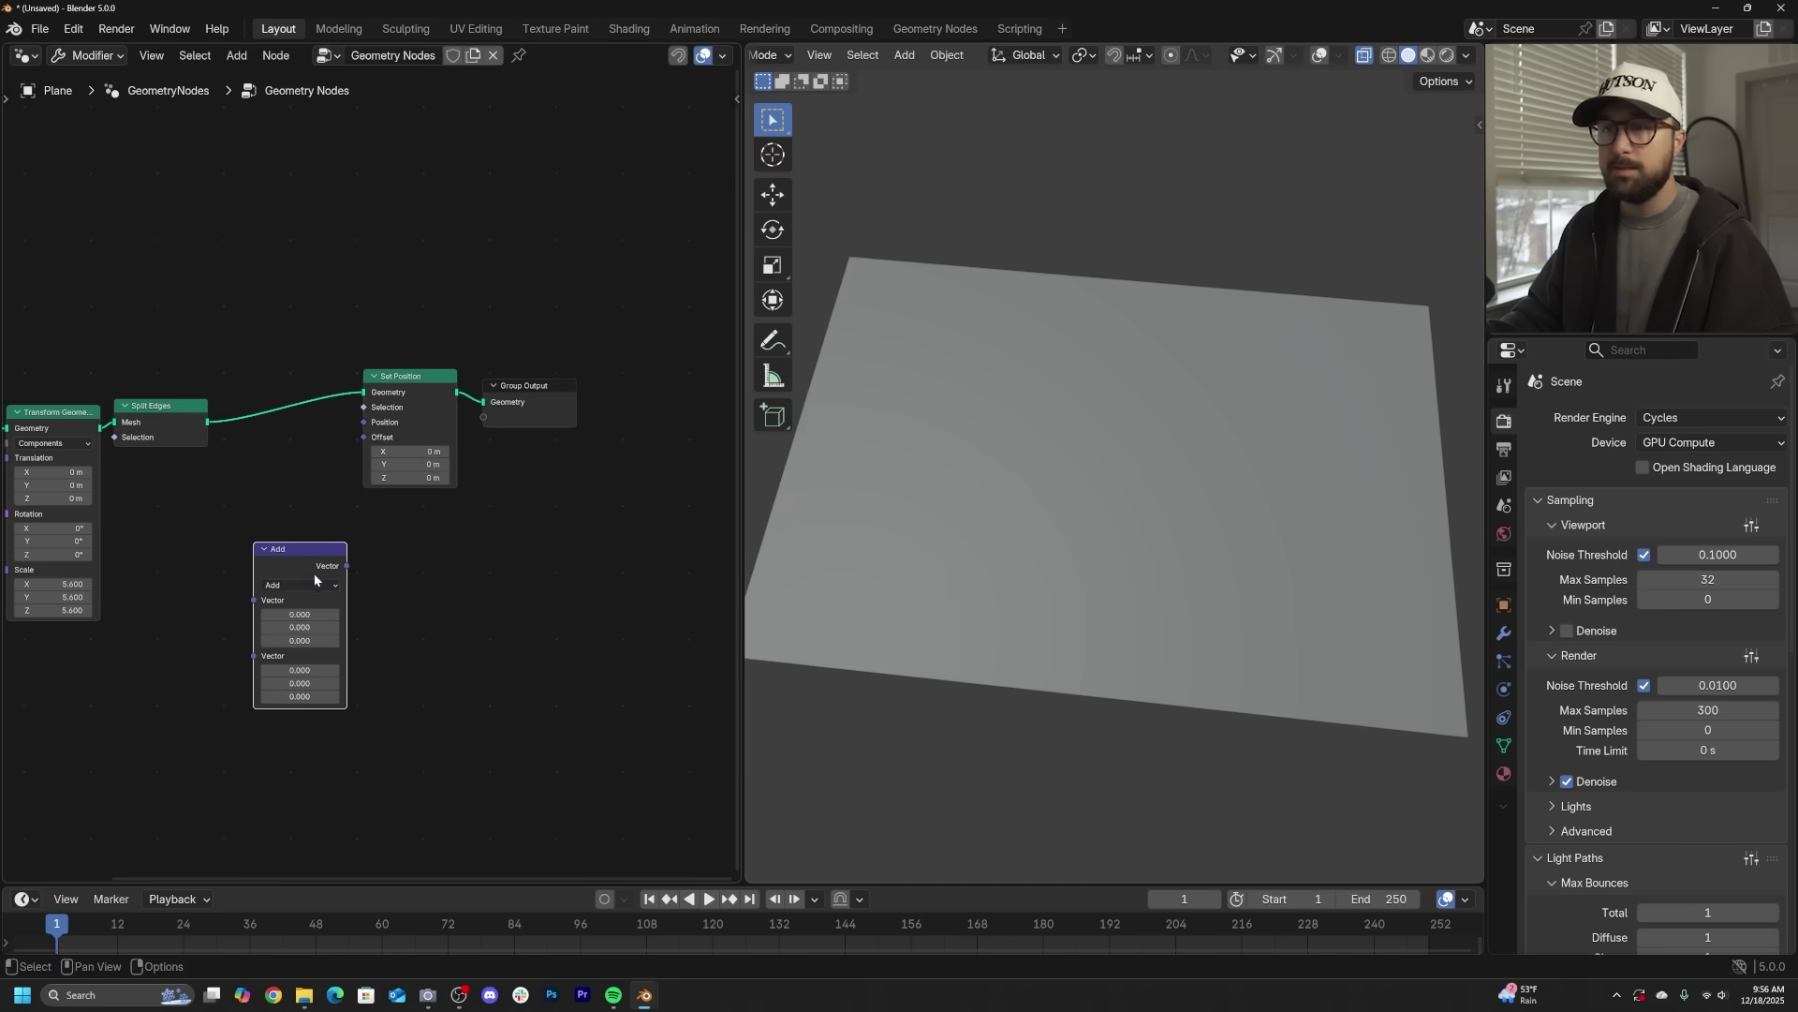
left_click(305, 585)
left_click(293, 647)
key("g")
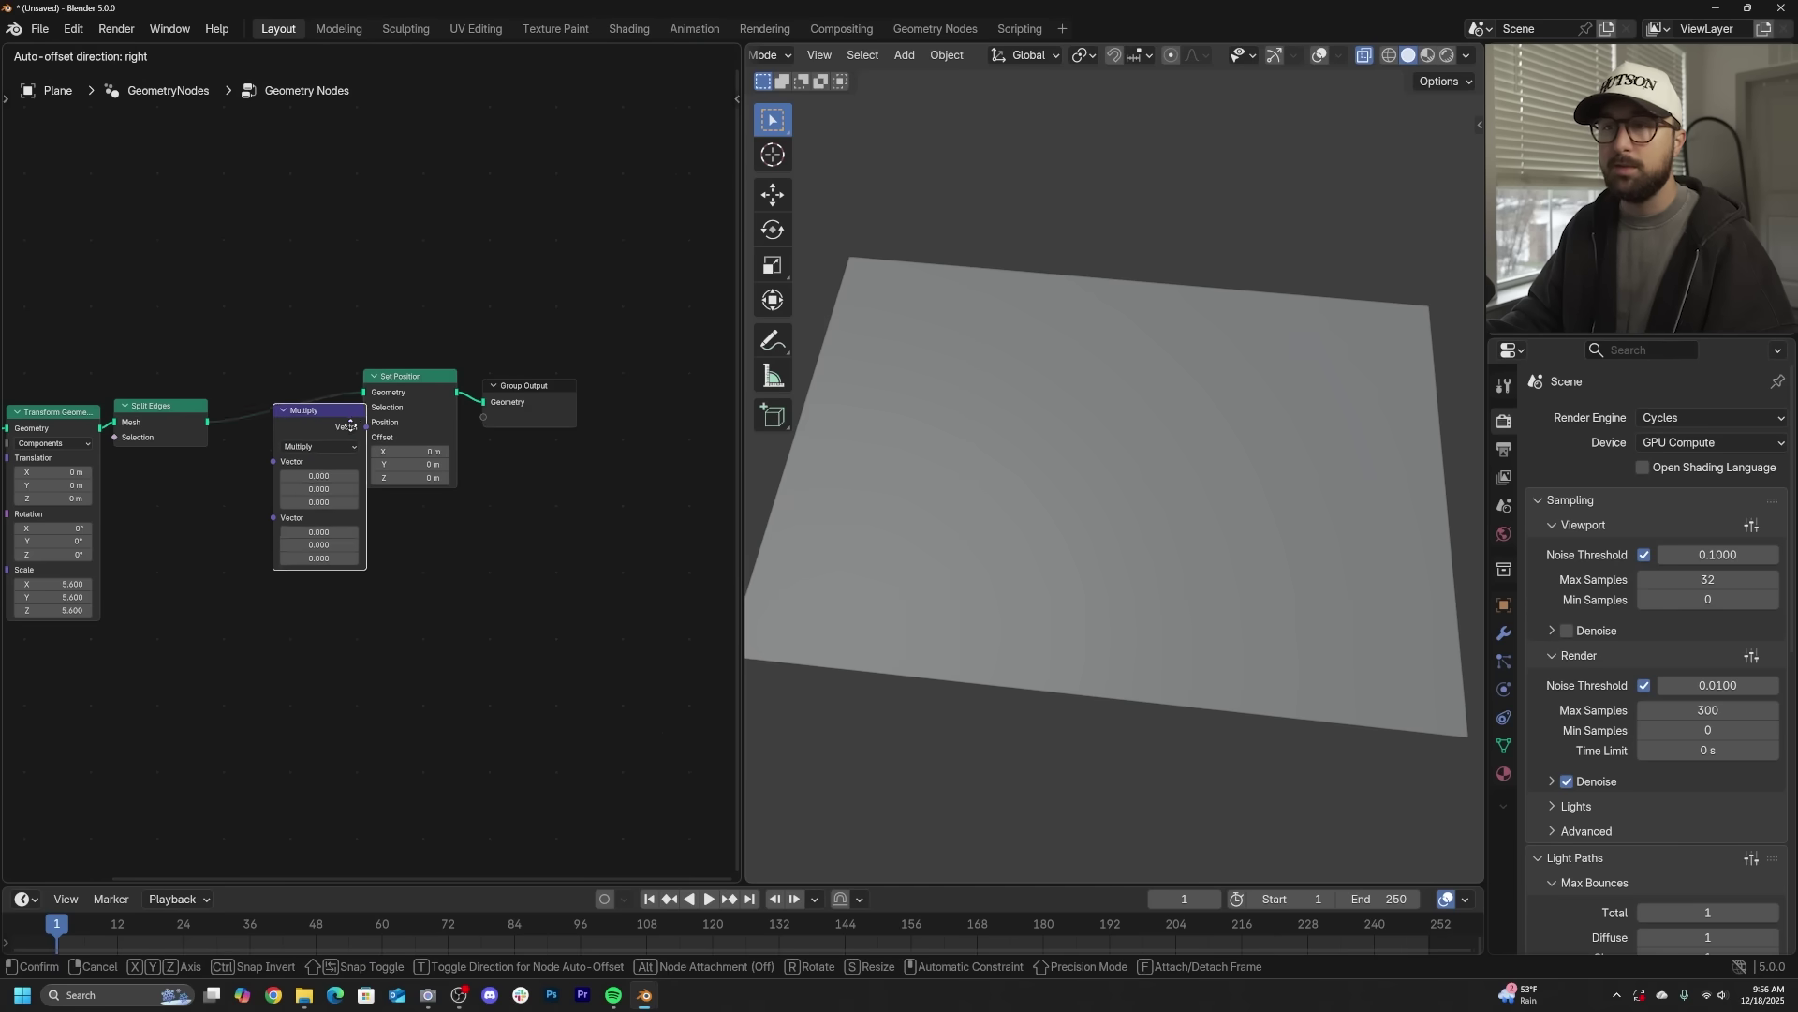
left_click(325, 485)
left_click_drag(365, 441, 365, 438)
- Shift the Group Output, Set Position and Multiply nodes farther from Split Edges to make room
left_click_drag(497, 385, 576, 371)
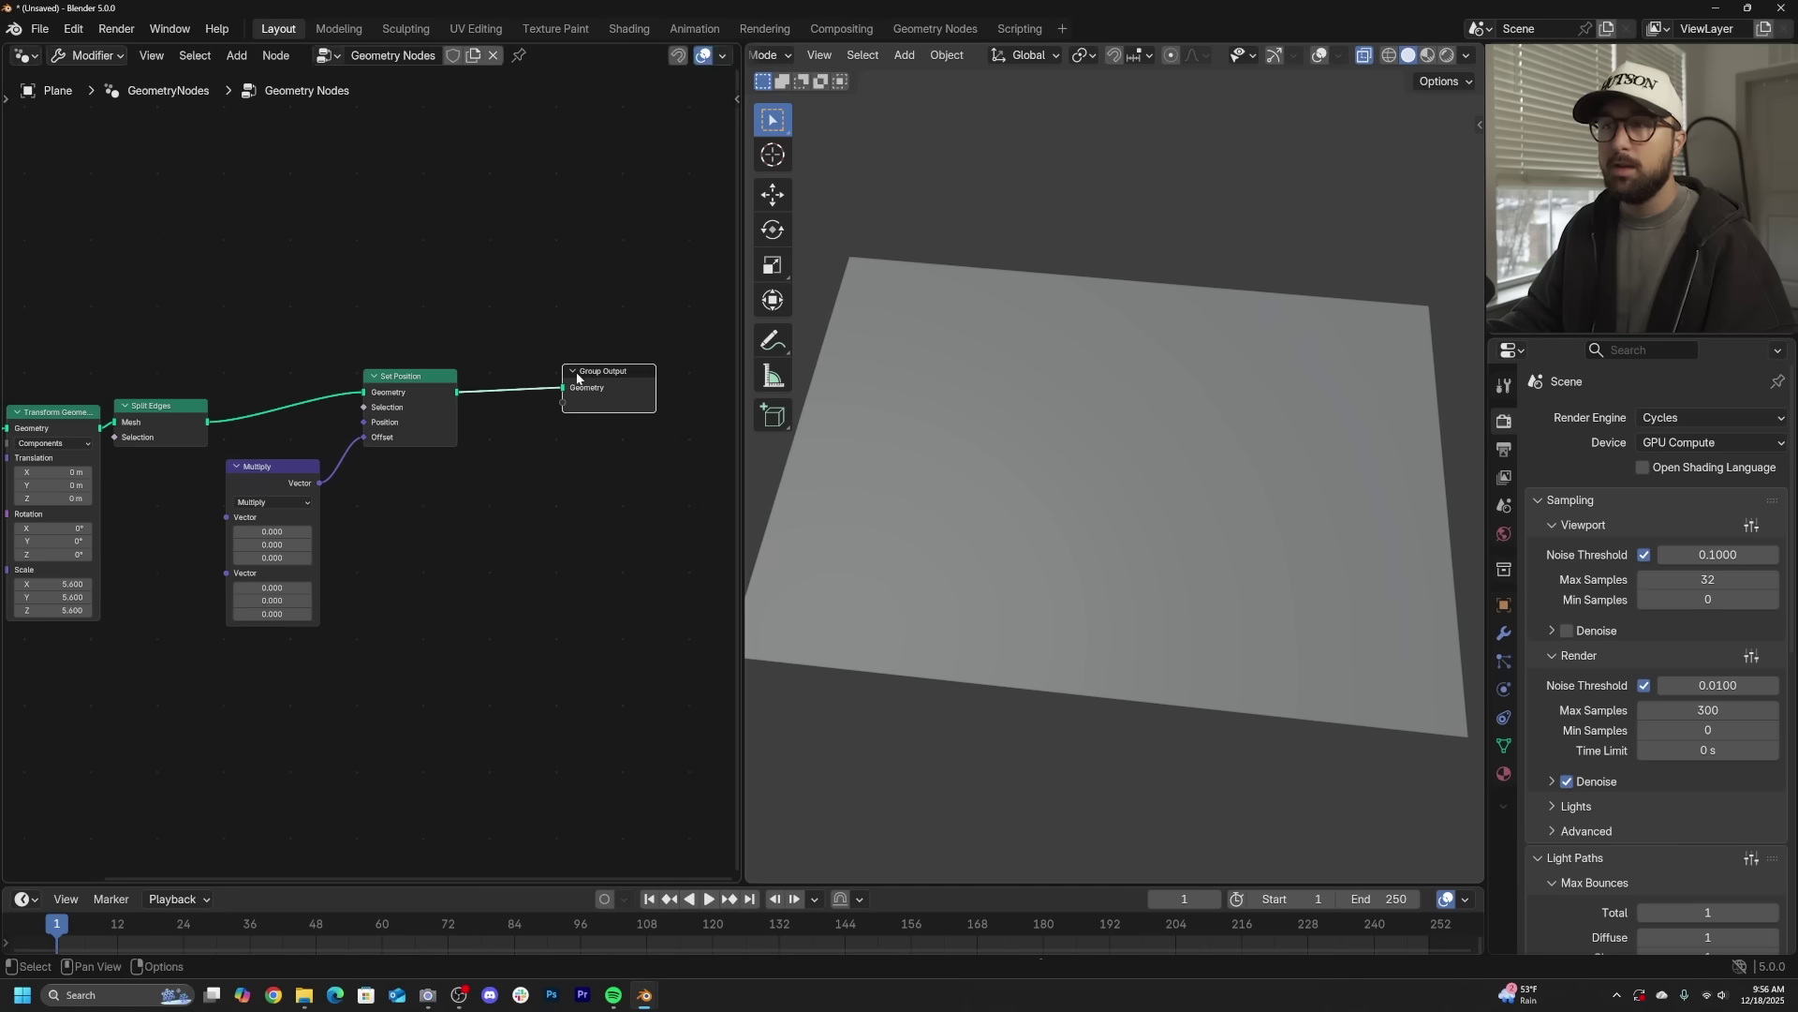
left_click_drag(419, 384, 513, 379)
left_click_drag(292, 468, 515, 462)
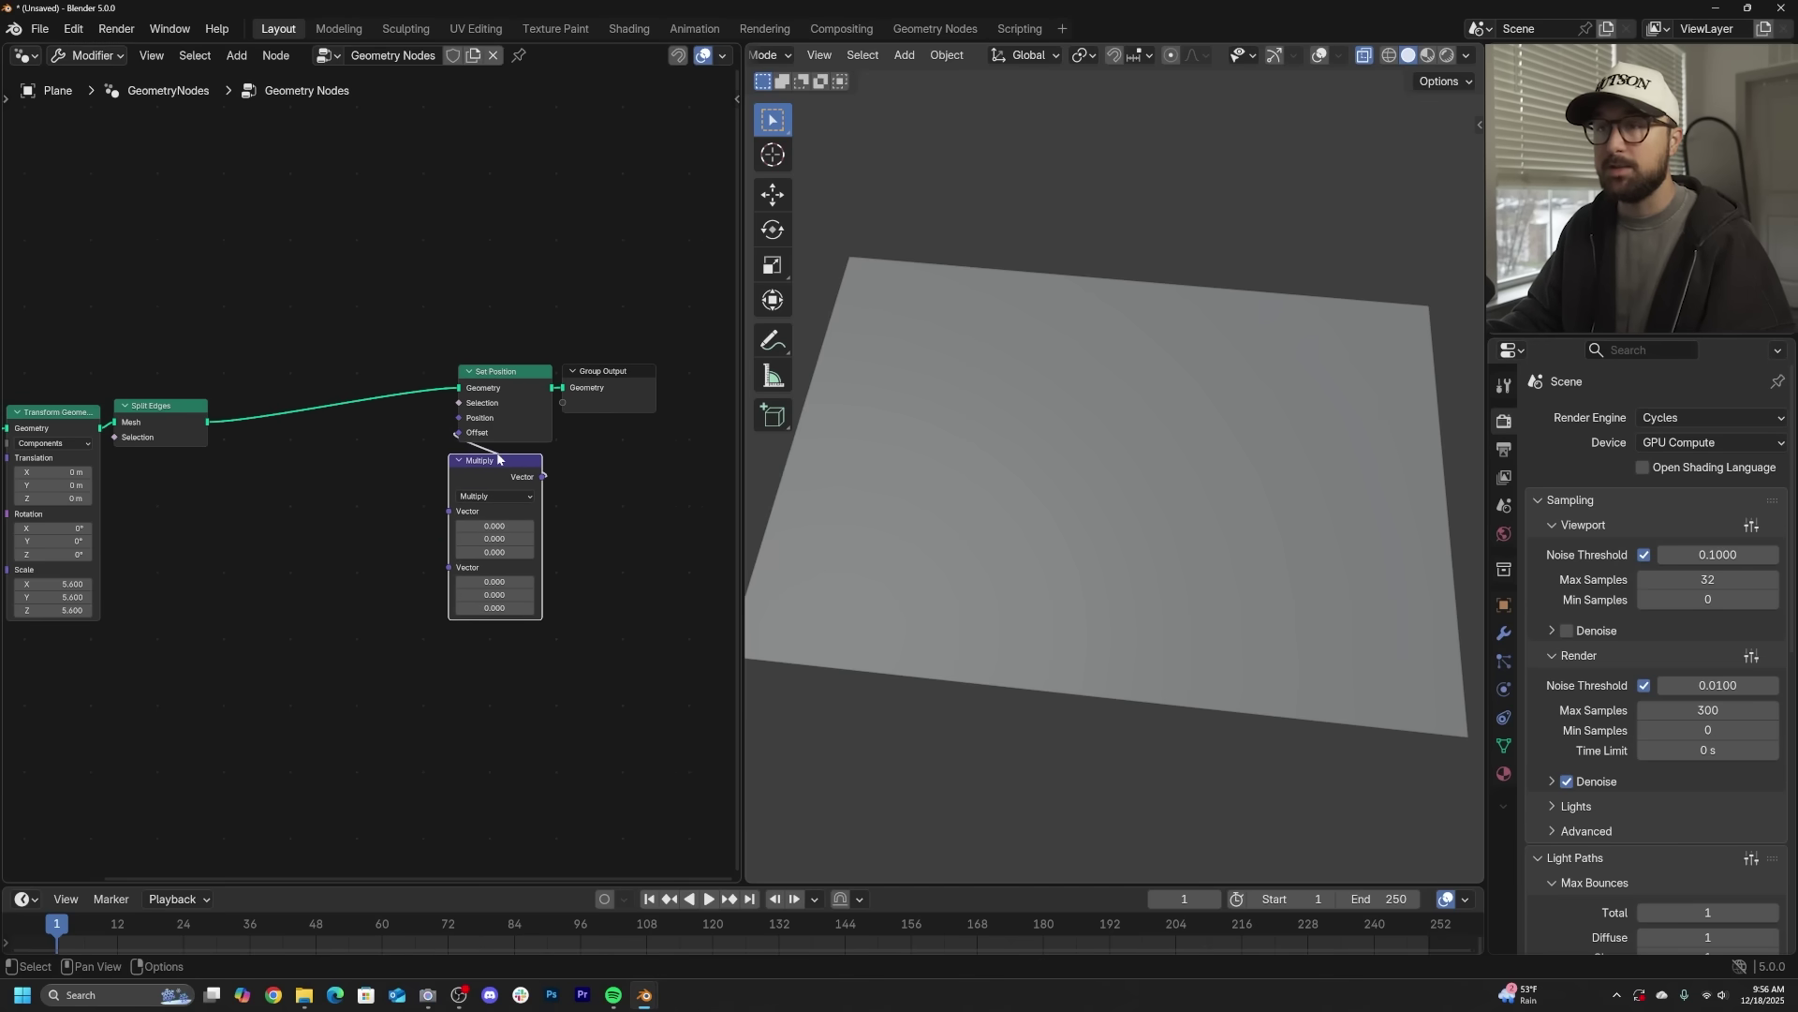
- Add a Noise Texture node and connect its Color output to the first Vector input of the Multiply node
key("shift+a")
type("noi")
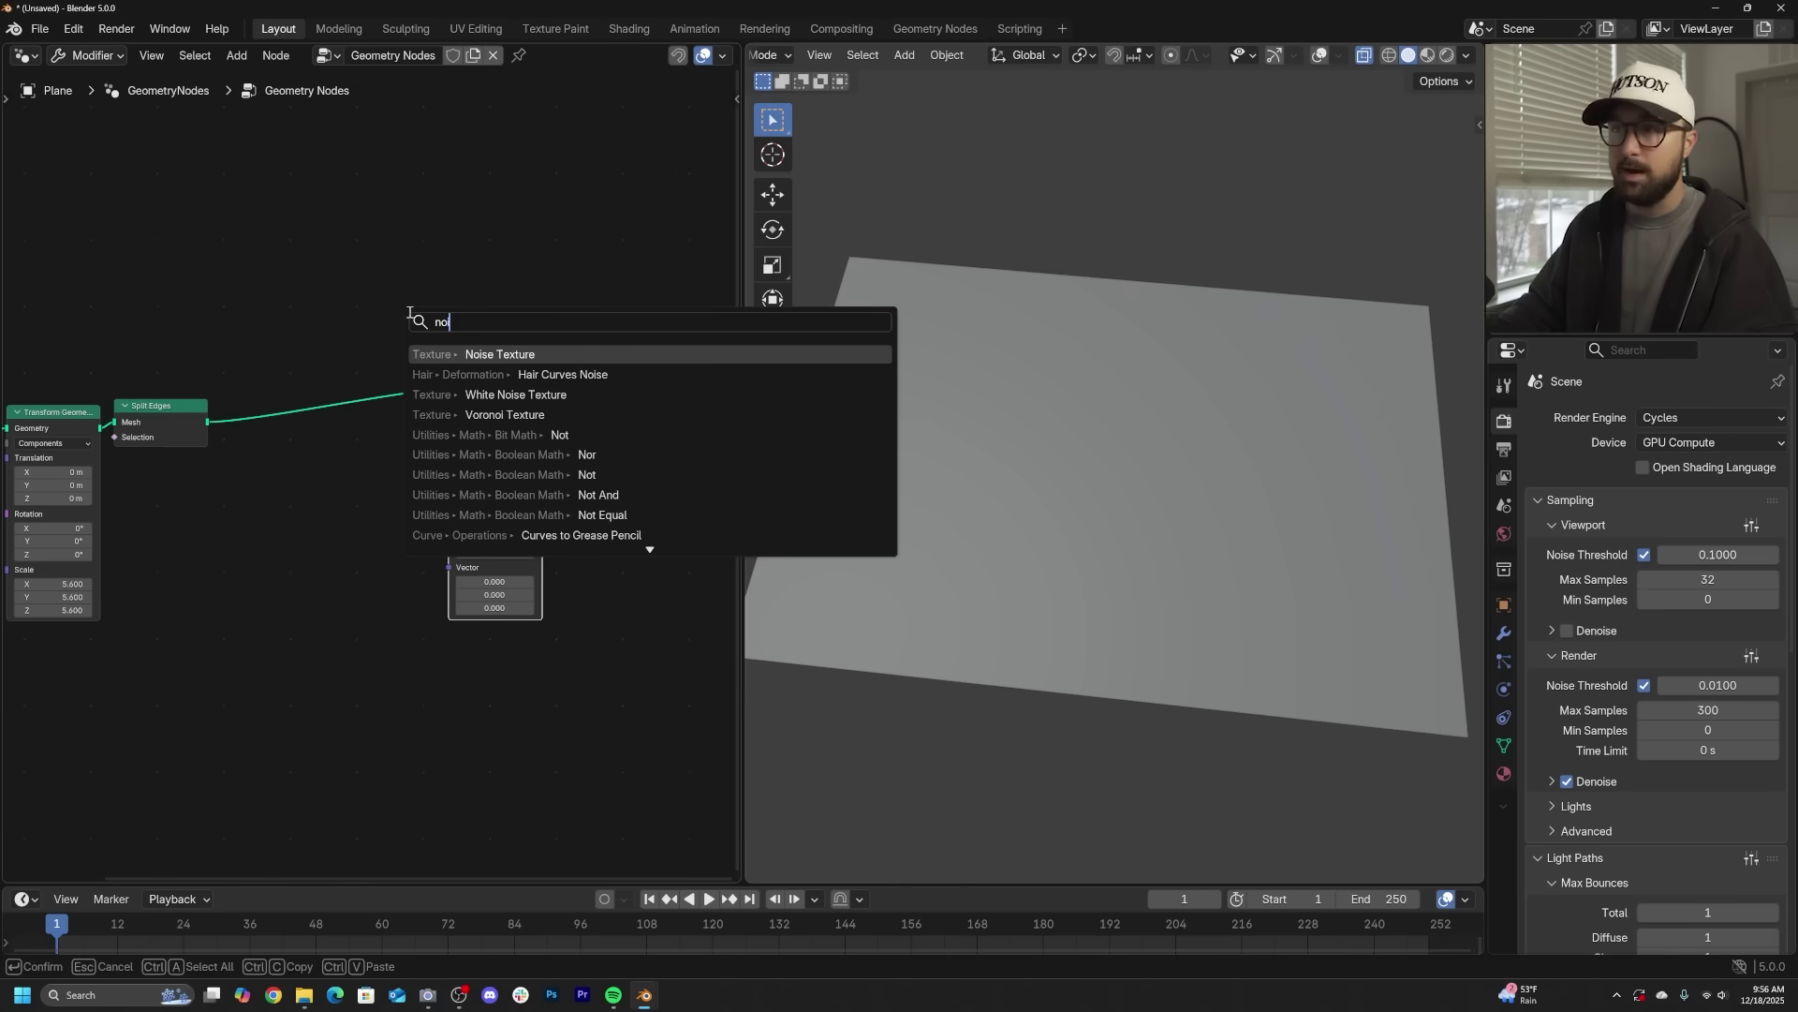
left_click(503, 357)
left_click(233, 552)
scroll(271, 557, "up", 2)
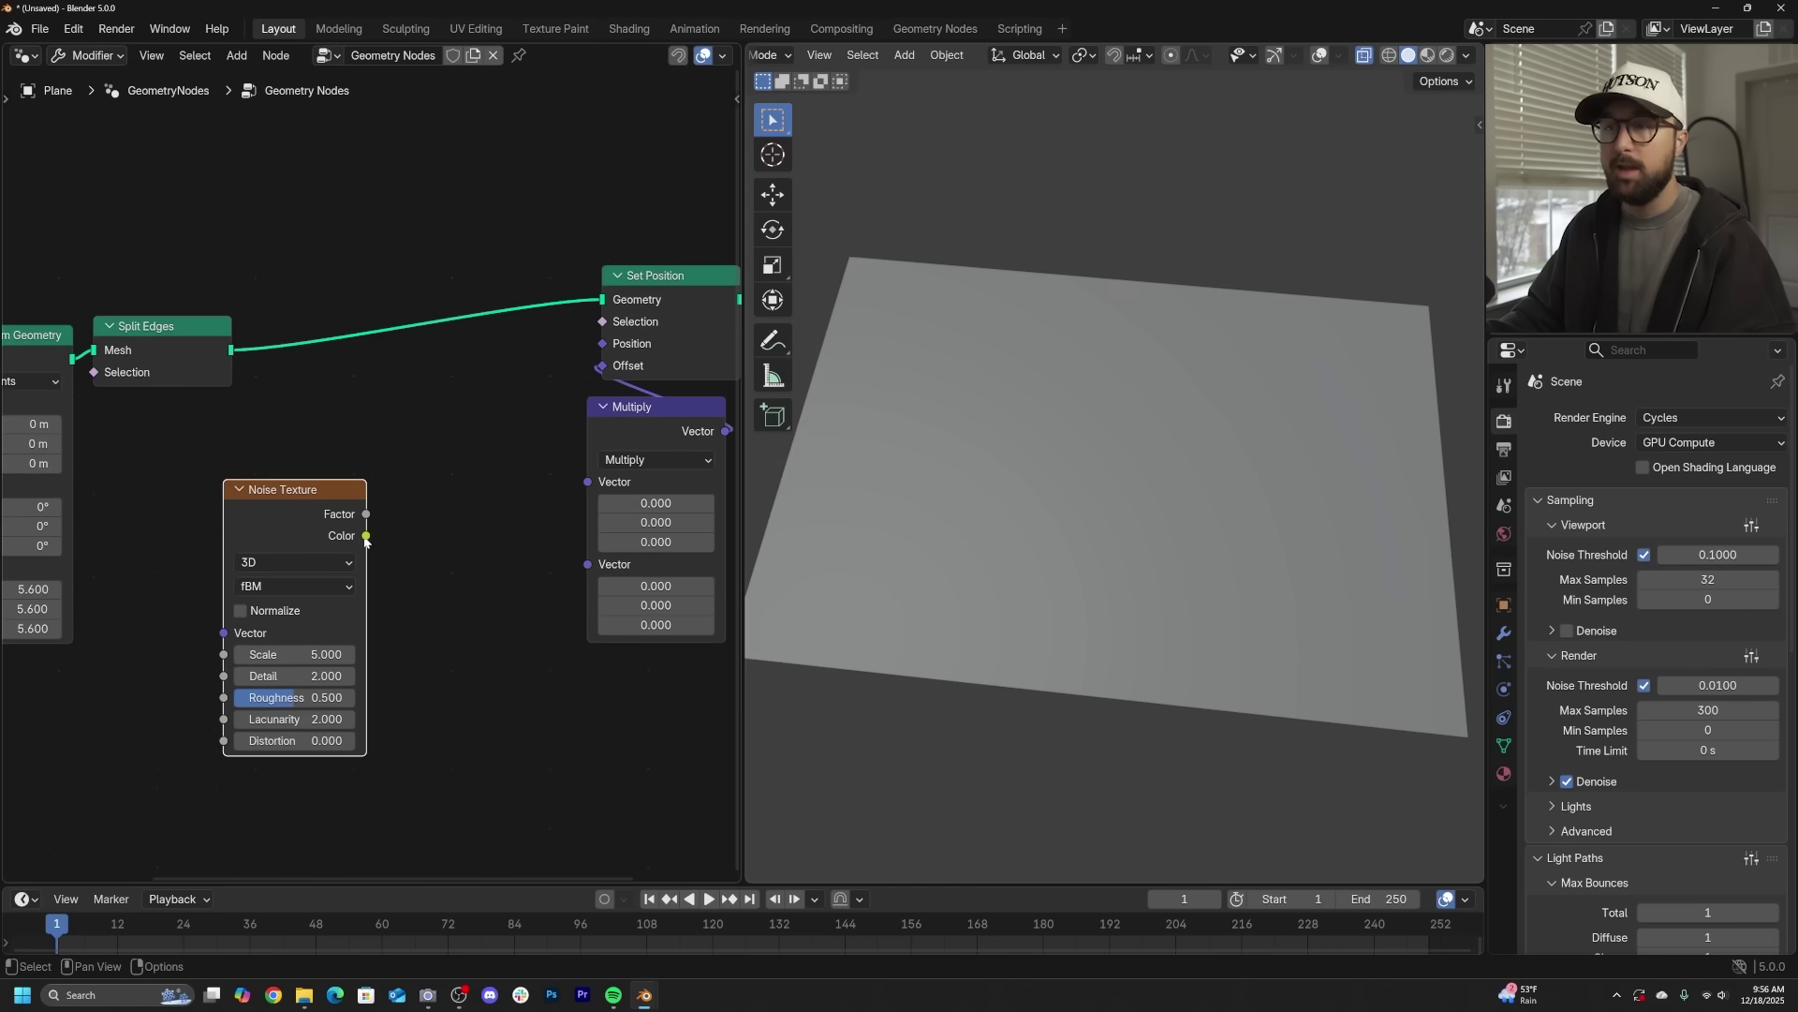
left_click_drag(366, 538, 587, 481)
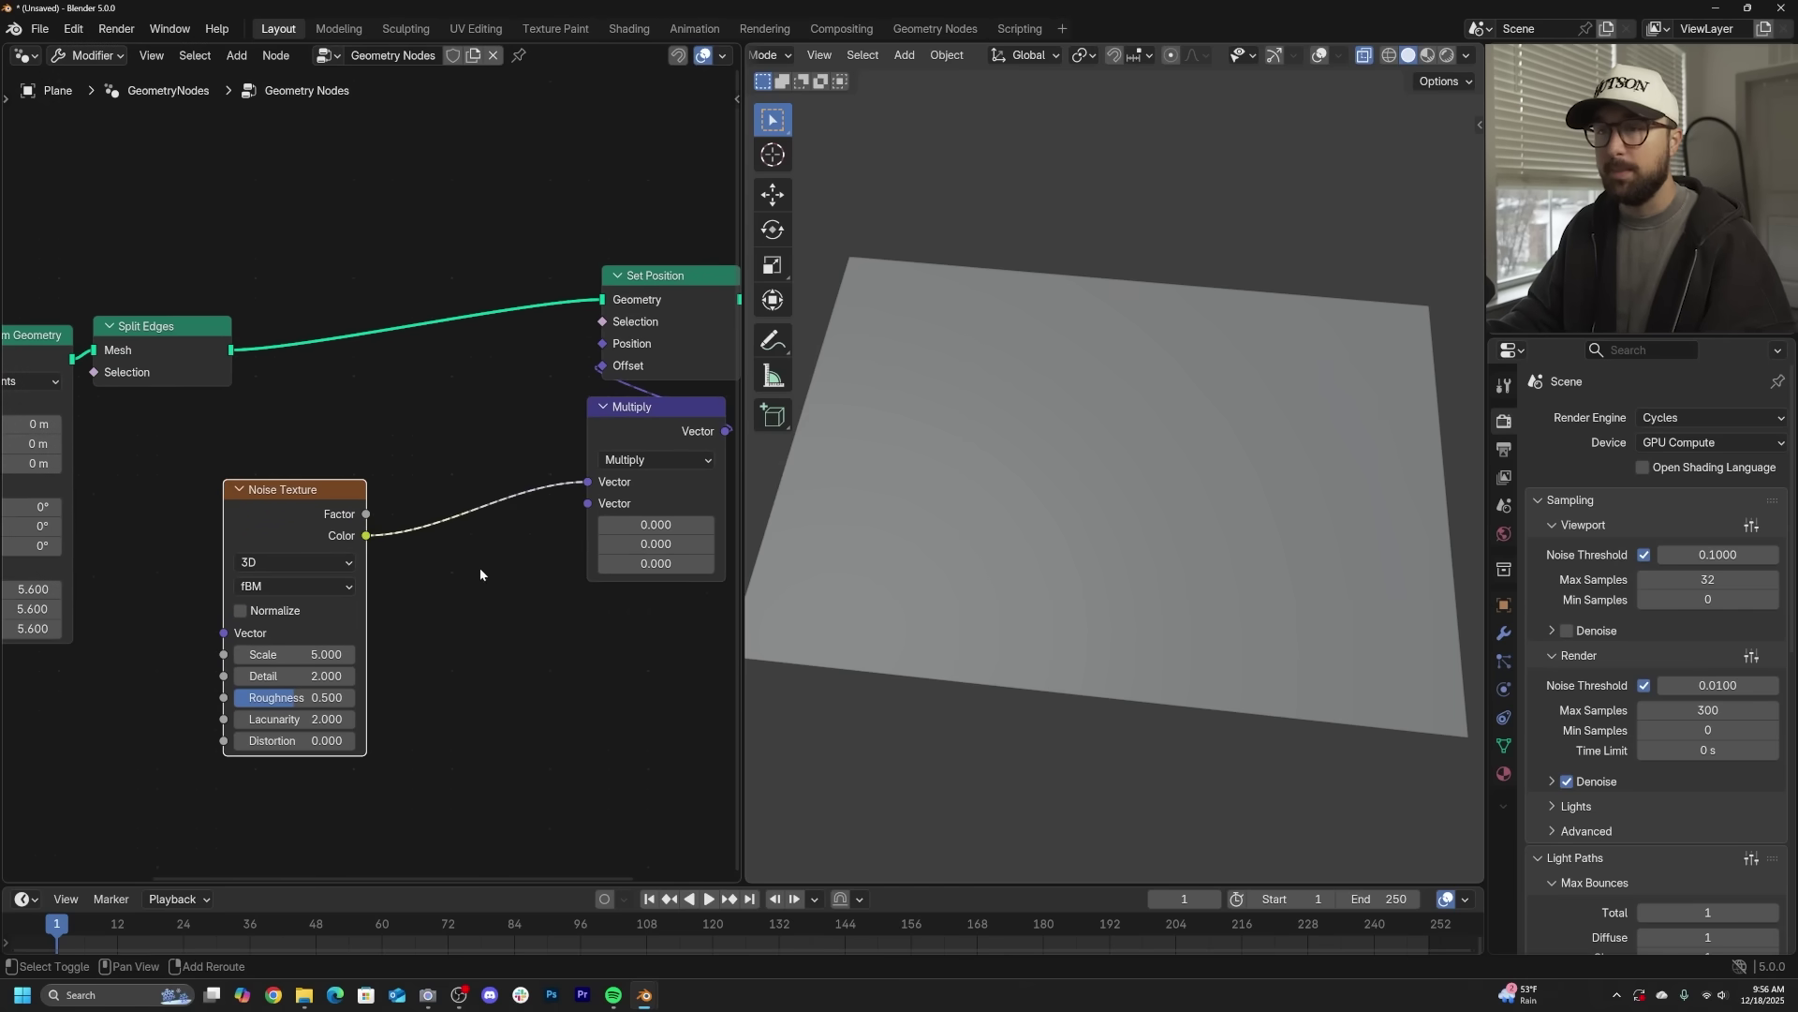
middle_click_drag(482, 569, 330, 550)
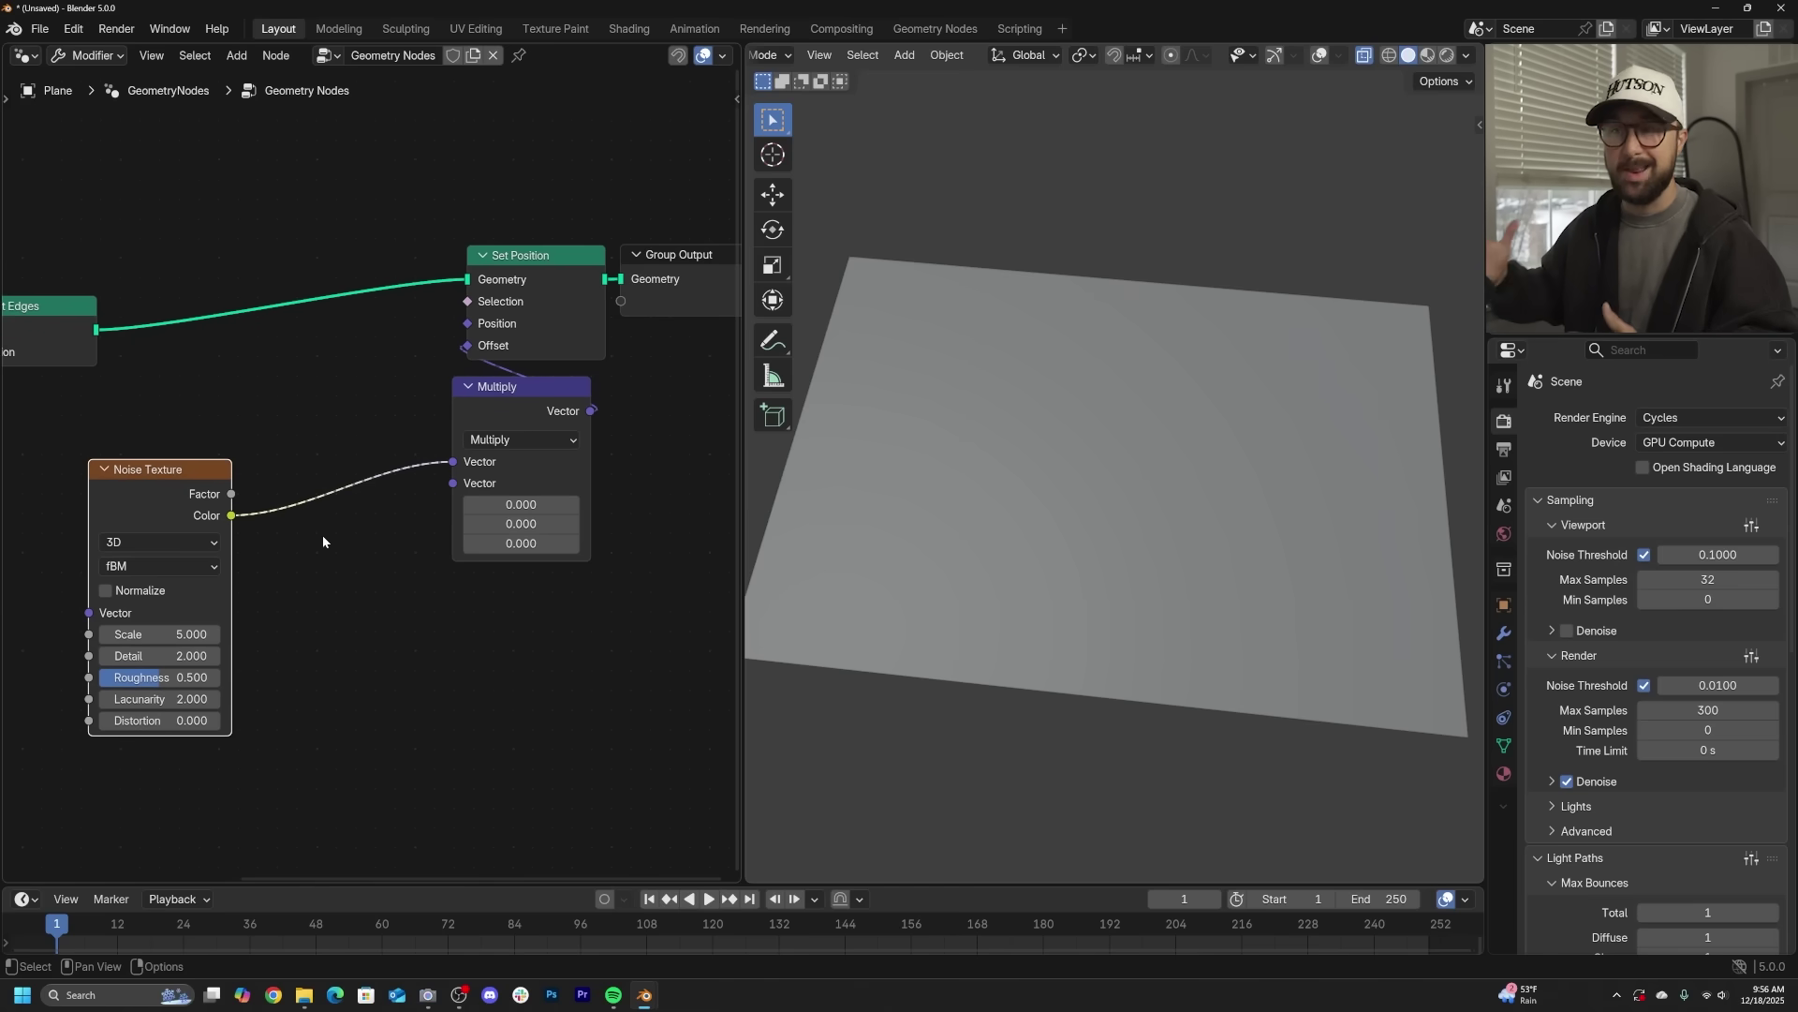
- Set the Z multiplier of the Multiply node to 3.800, turn off viewport X-ray, and inspect the displaced grid from above
middle_click_drag(1161, 449, 1182, 397)
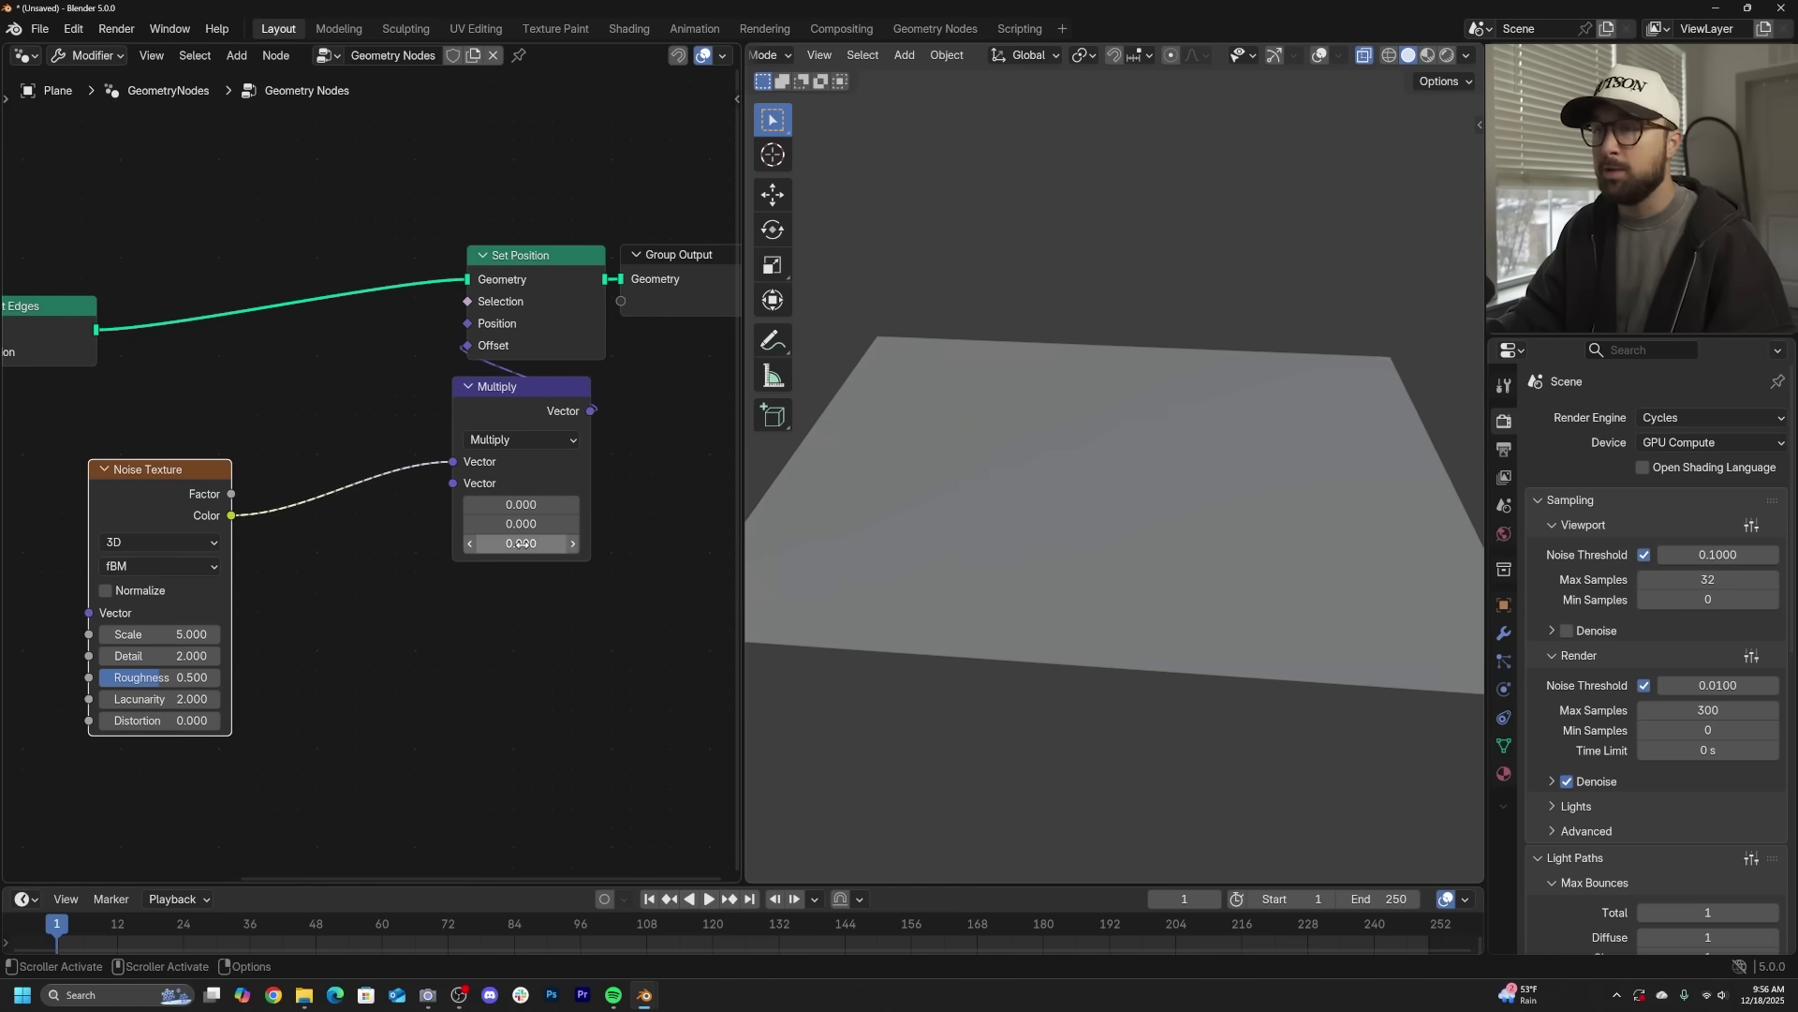
left_click_drag(522, 544, 543, 542)
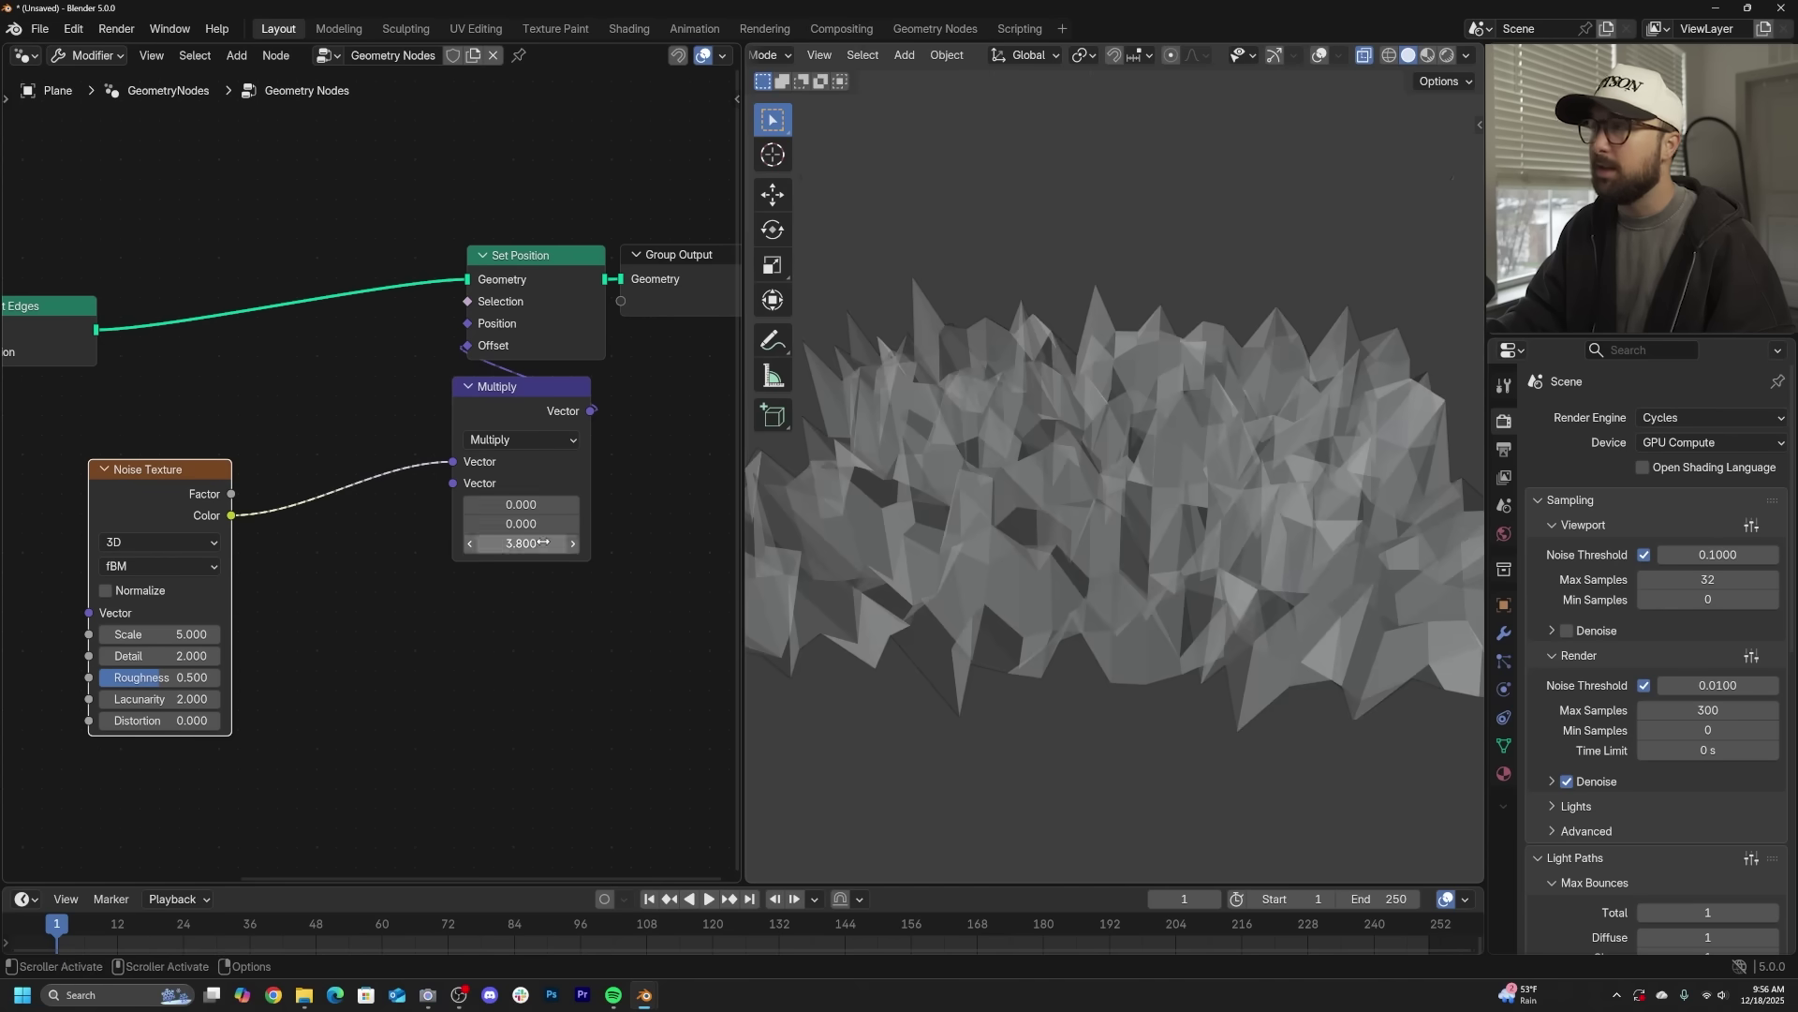
left_click(1365, 58)
middle_click_drag(1165, 311, 1132, 451)
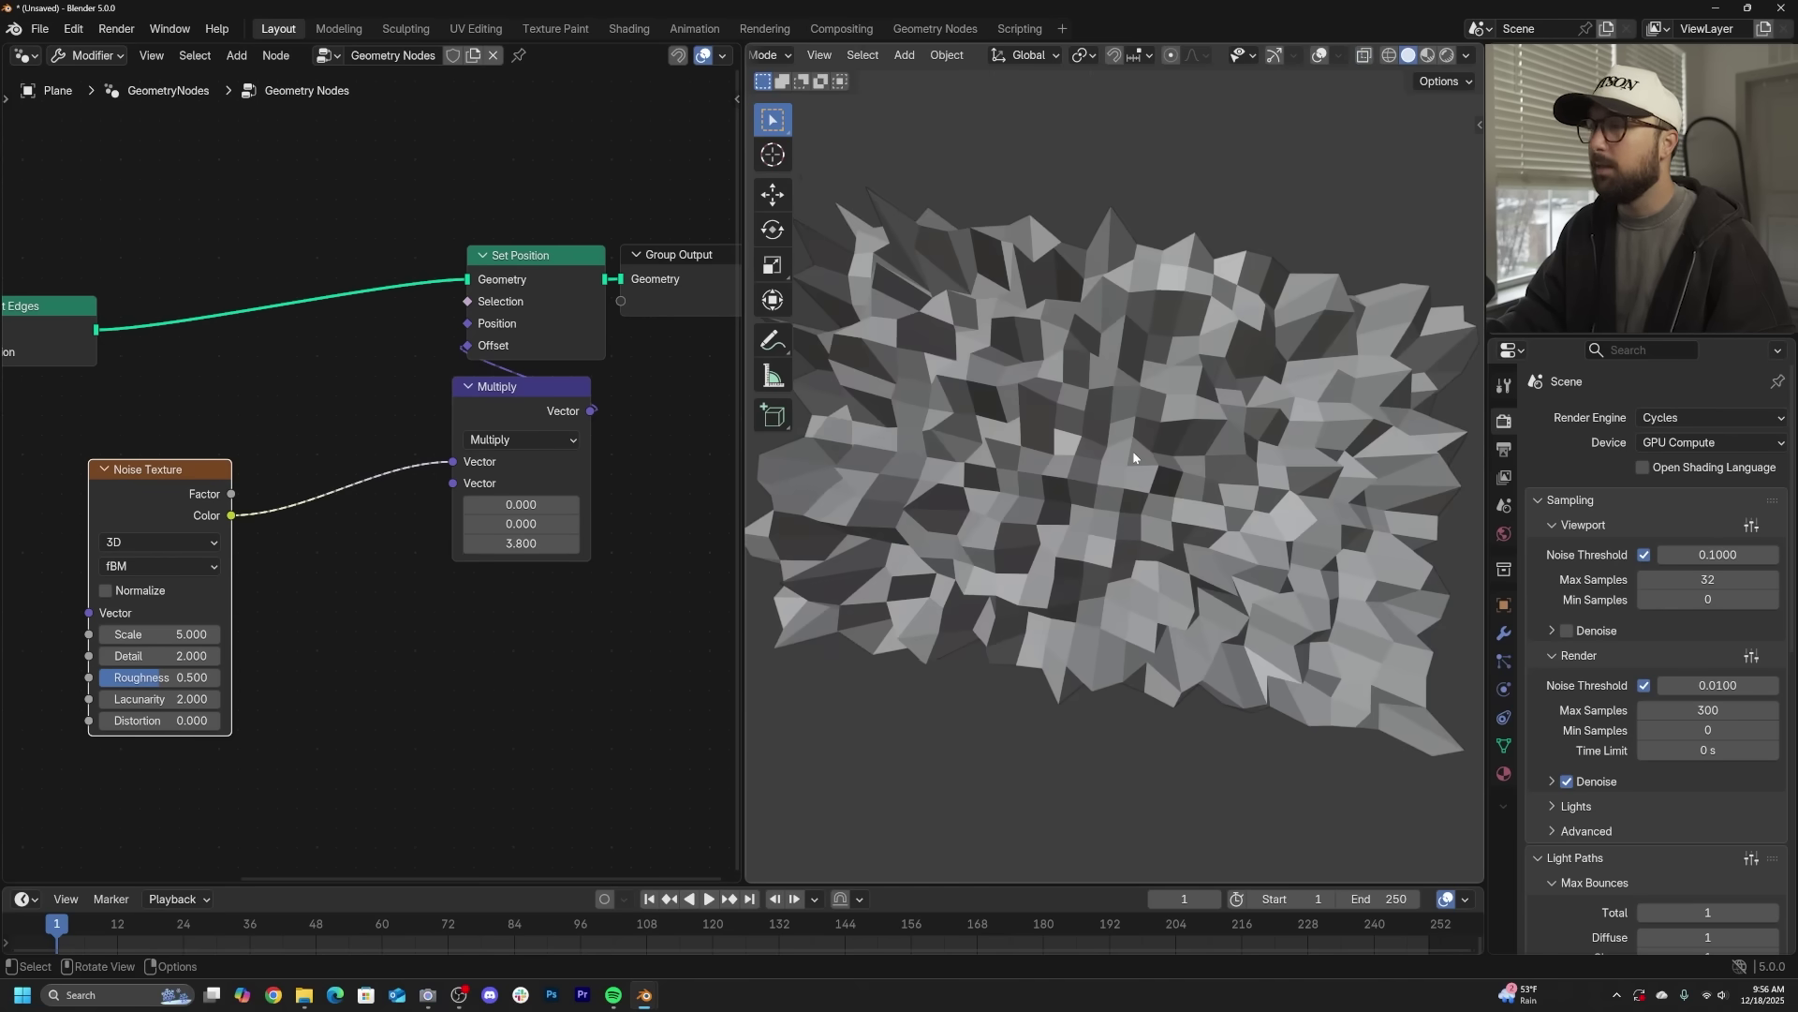
- Rearrange the nodes so Split Edges sits beside Transform Geometry and Noise Texture beside Multiply, leaving a gap before Set Position
middle_click_drag(229, 419, 510, 468)
left_click_drag(338, 374, 323, 382)
scroll(323, 382, "down", 2)
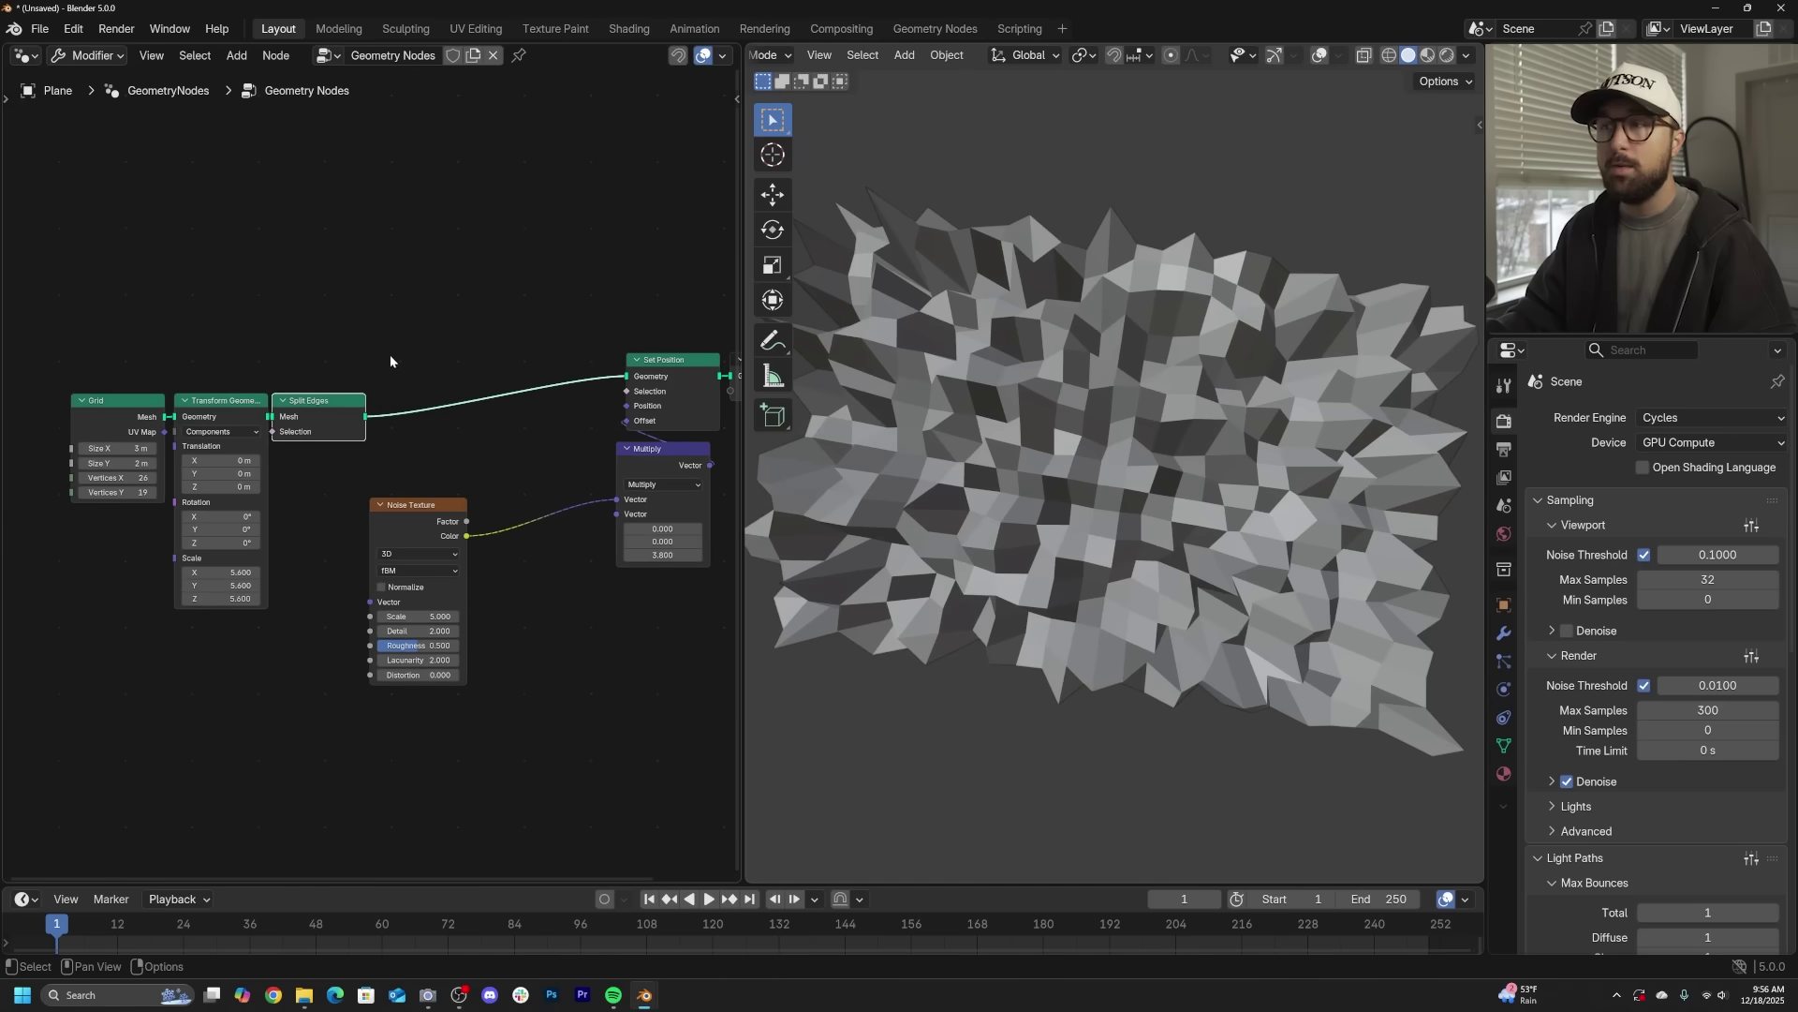
middle_click_drag(590, 348, 468, 348)
left_click_drag(695, 315, 536, 485)
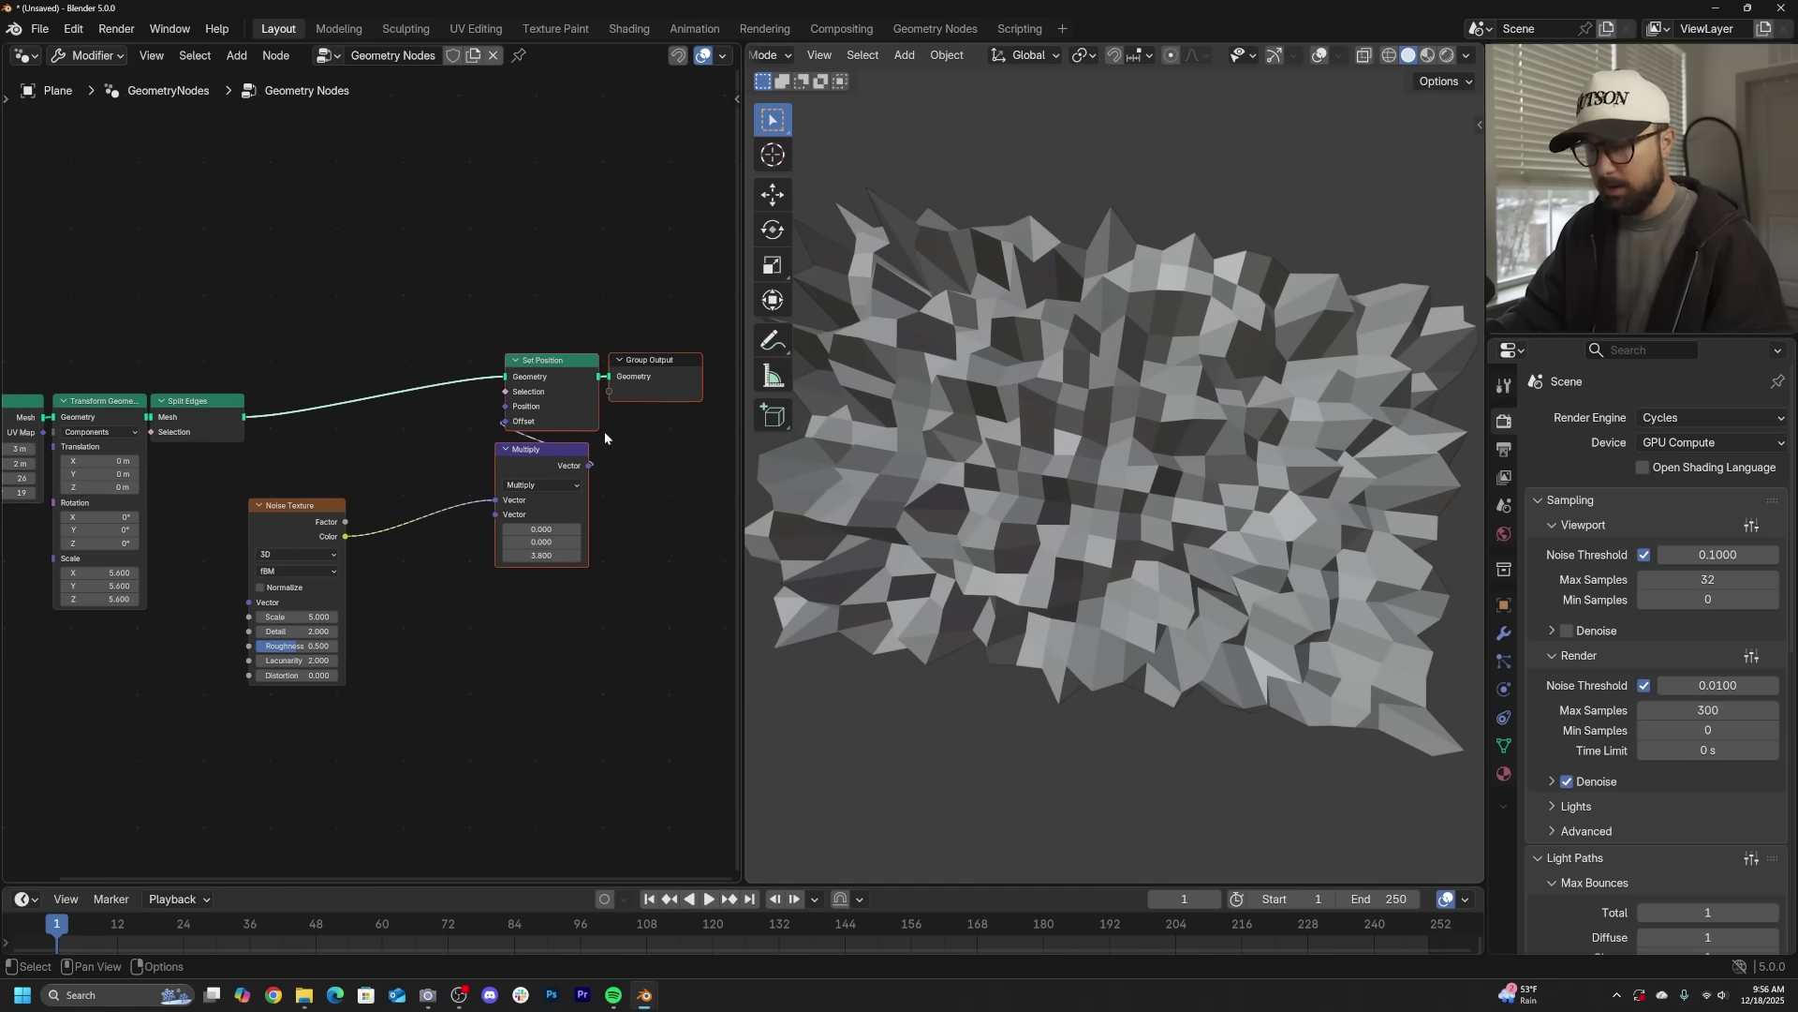
key("g")
left_click(599, 465)
left_click_drag(328, 504, 460, 493)
middle_click_drag(461, 494, 315, 492)
left_click_drag(317, 484, 534, 603)
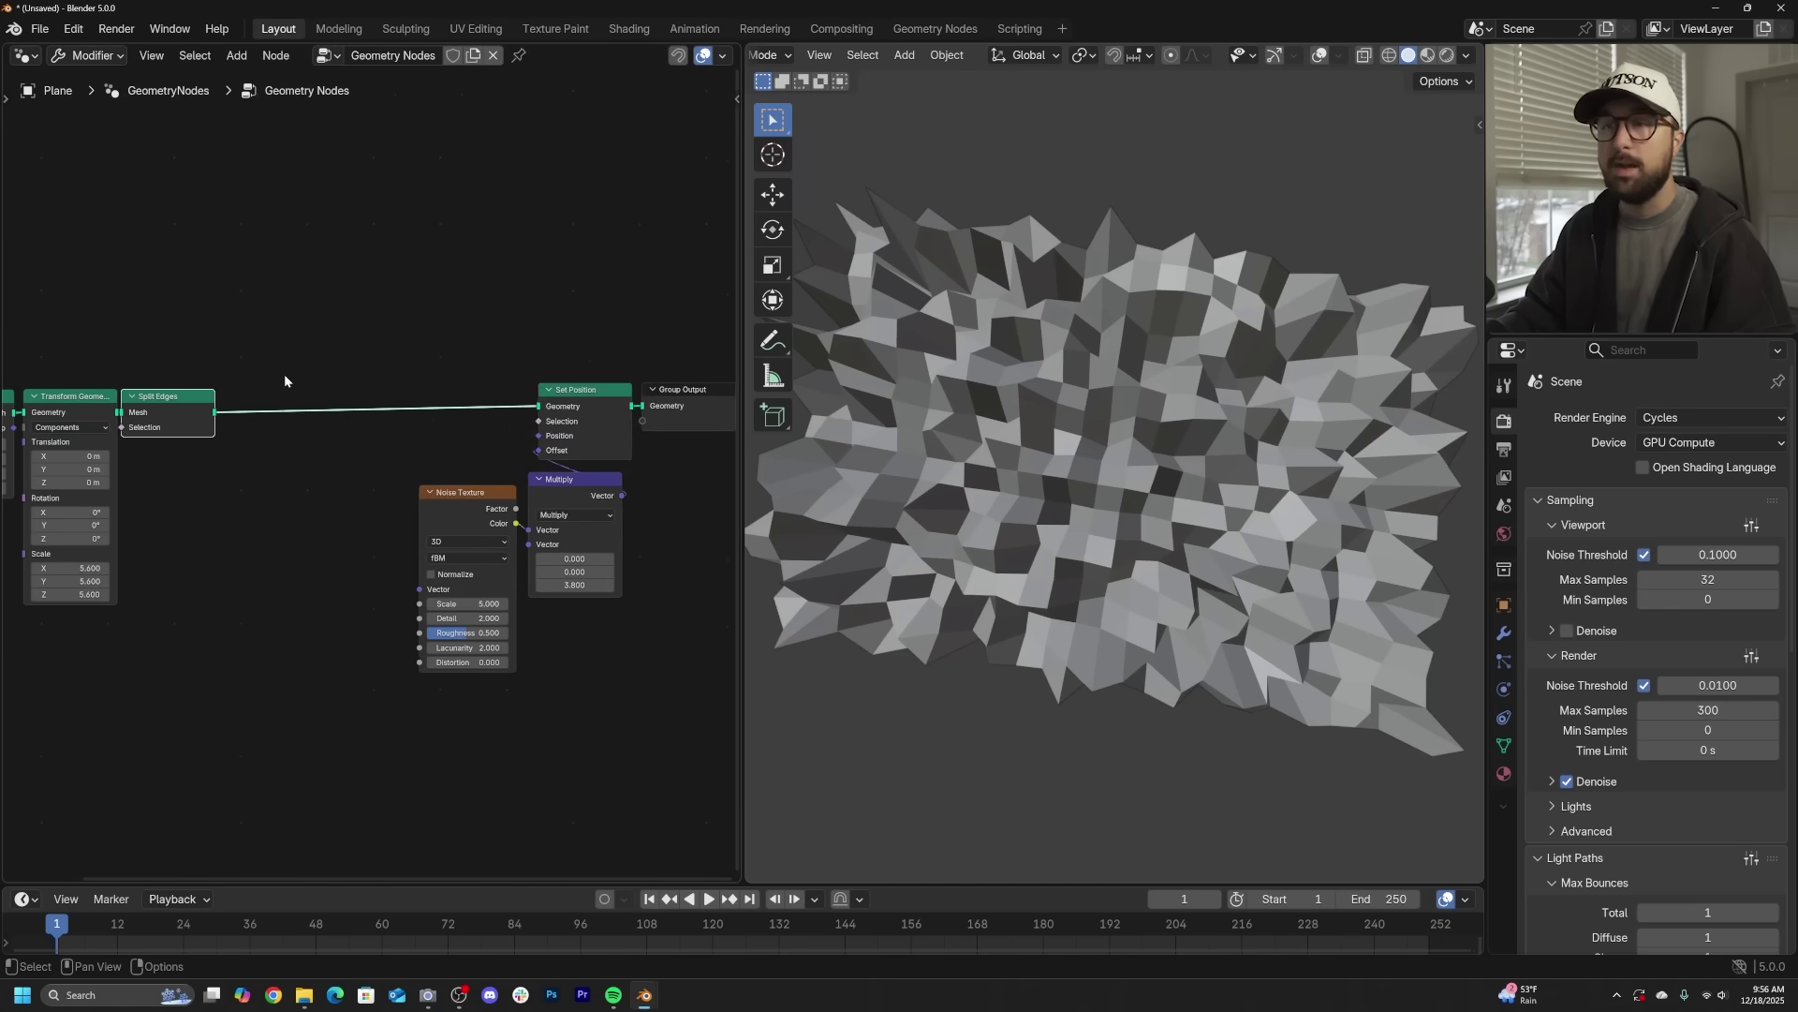
- Insert a Capture Attribute node between Split Edges and Set Position and set its domain to Face
key("shift+a")
left_click(290, 362)
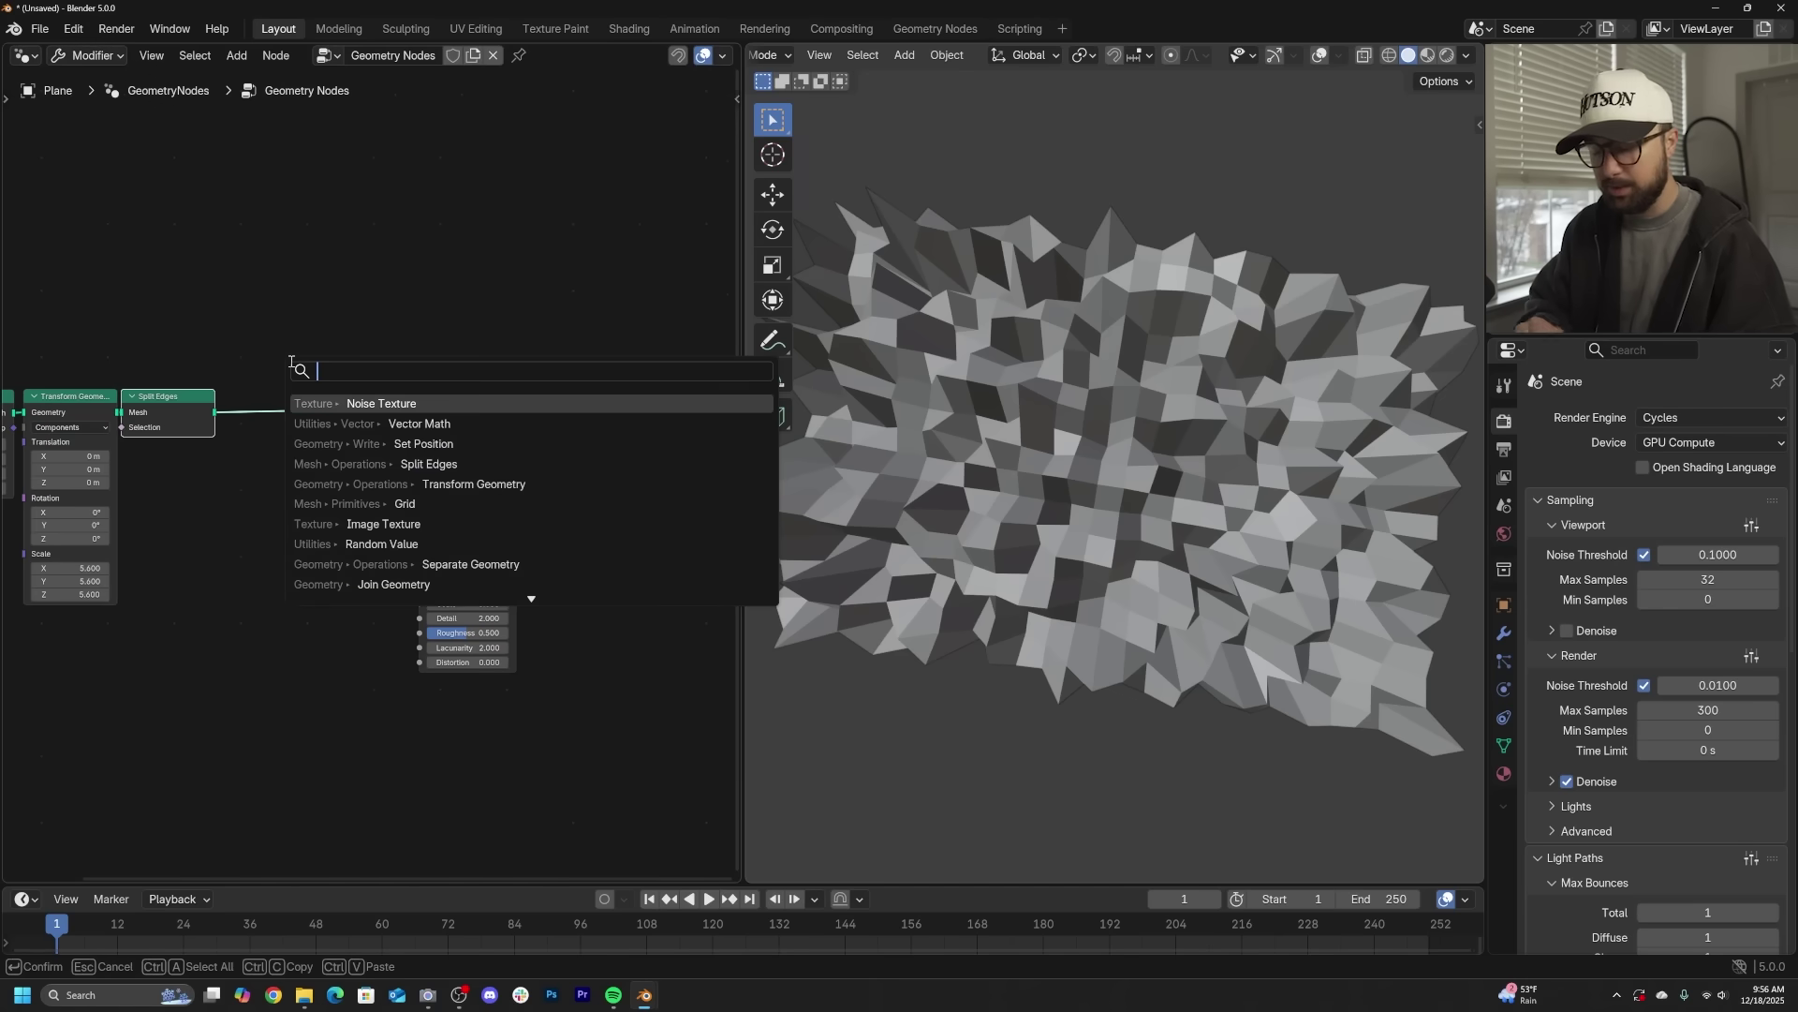
type("cap")
key("Return")
left_click(337, 426)
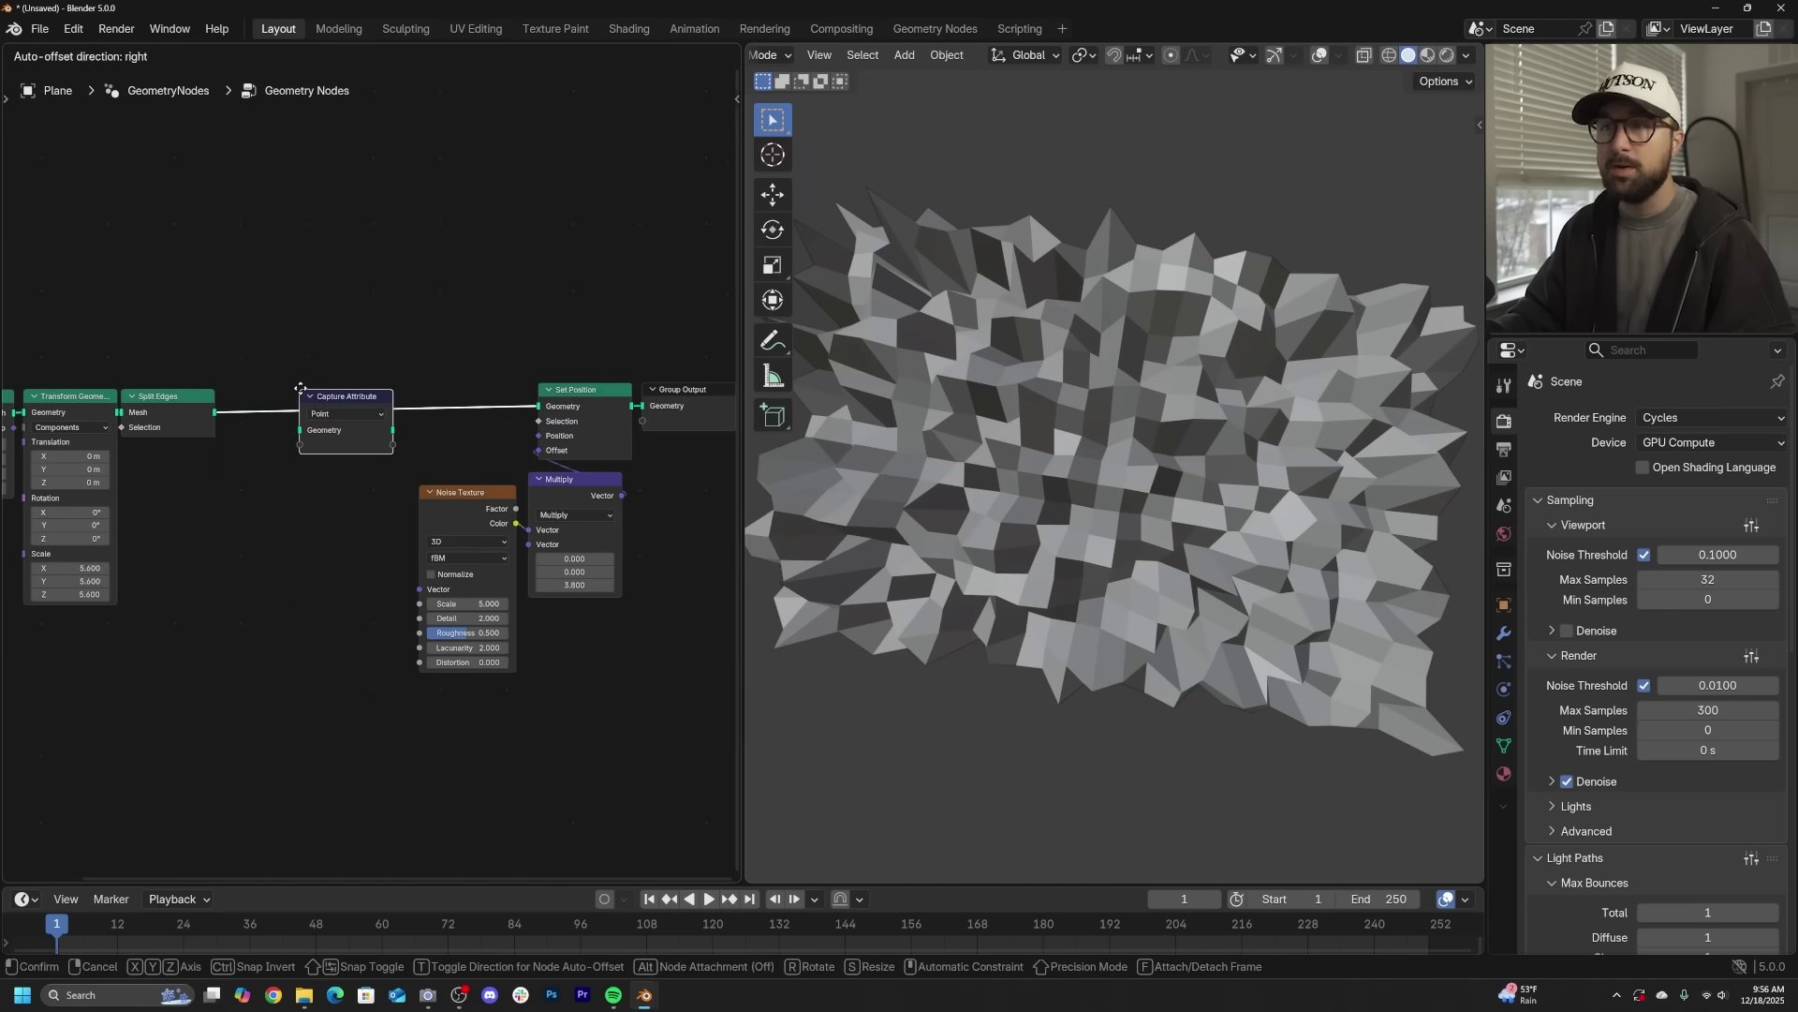
scroll(323, 427, "up", 3)
left_click_drag(335, 351, 330, 322)
left_click(327, 339)
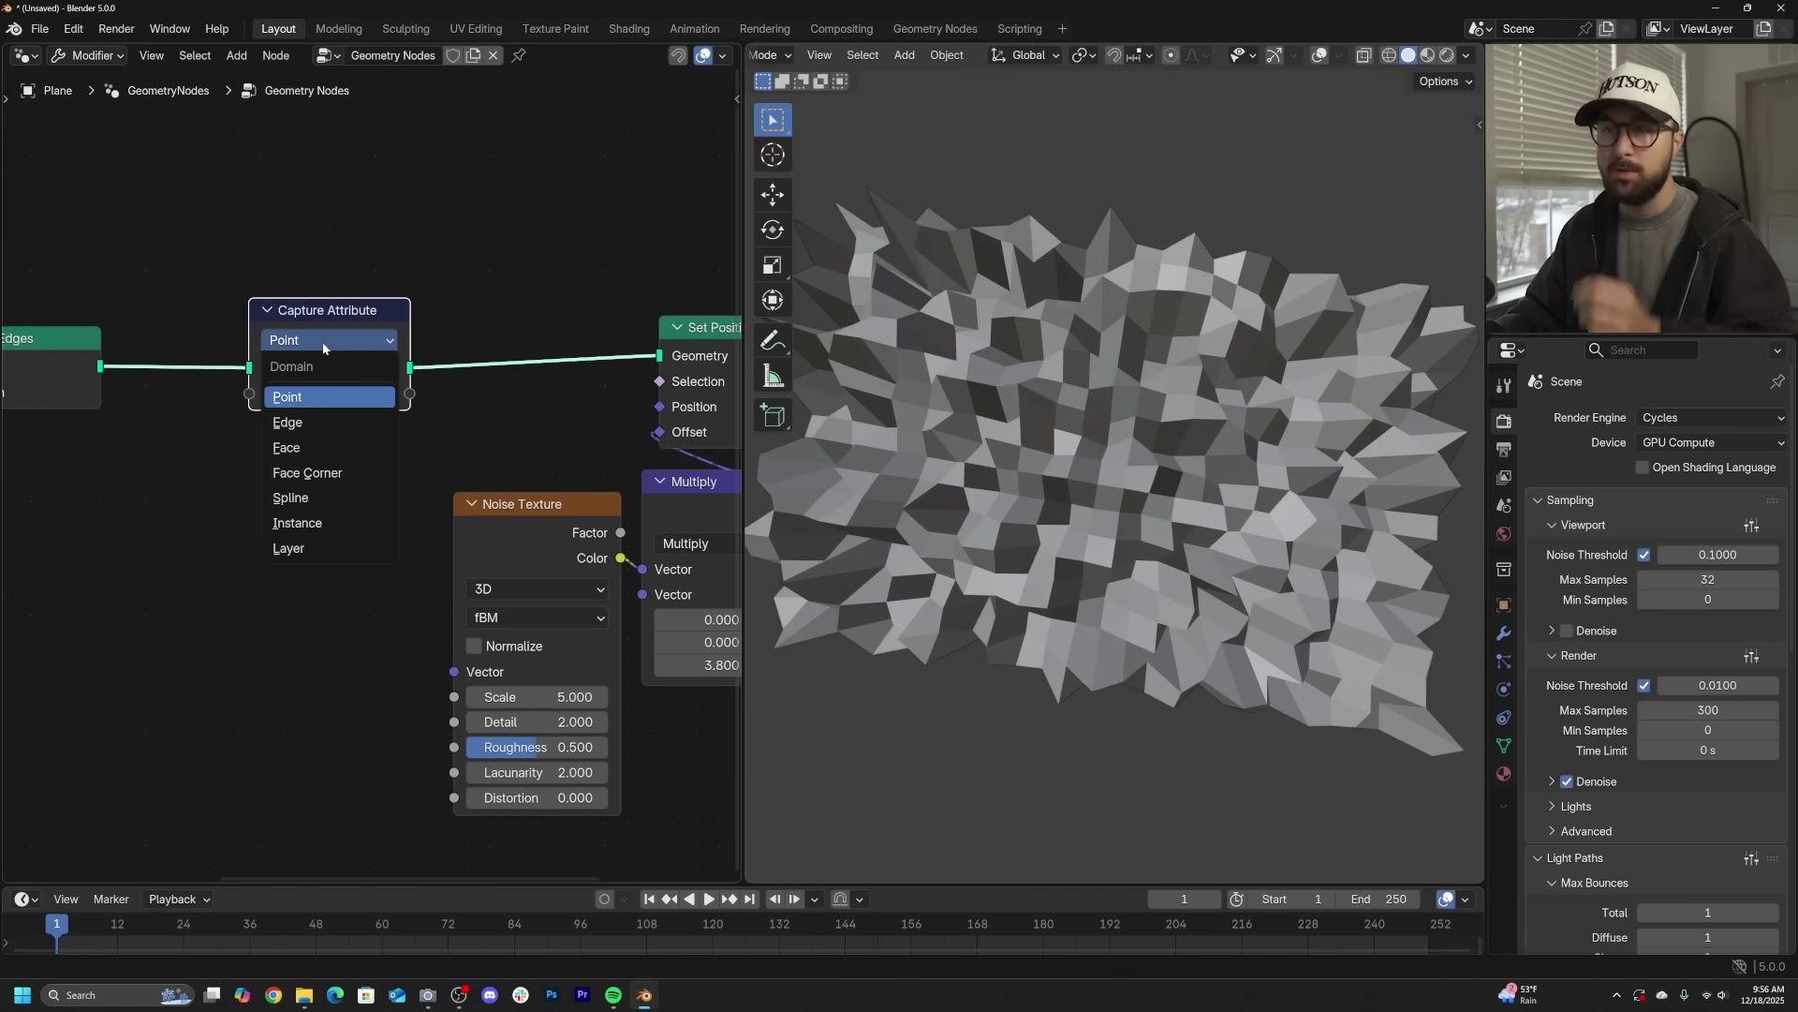
left_click(300, 447)
- Add a Random Value node below Split Edges and connect its Value to the Capture Attribute node
key("shift+a")
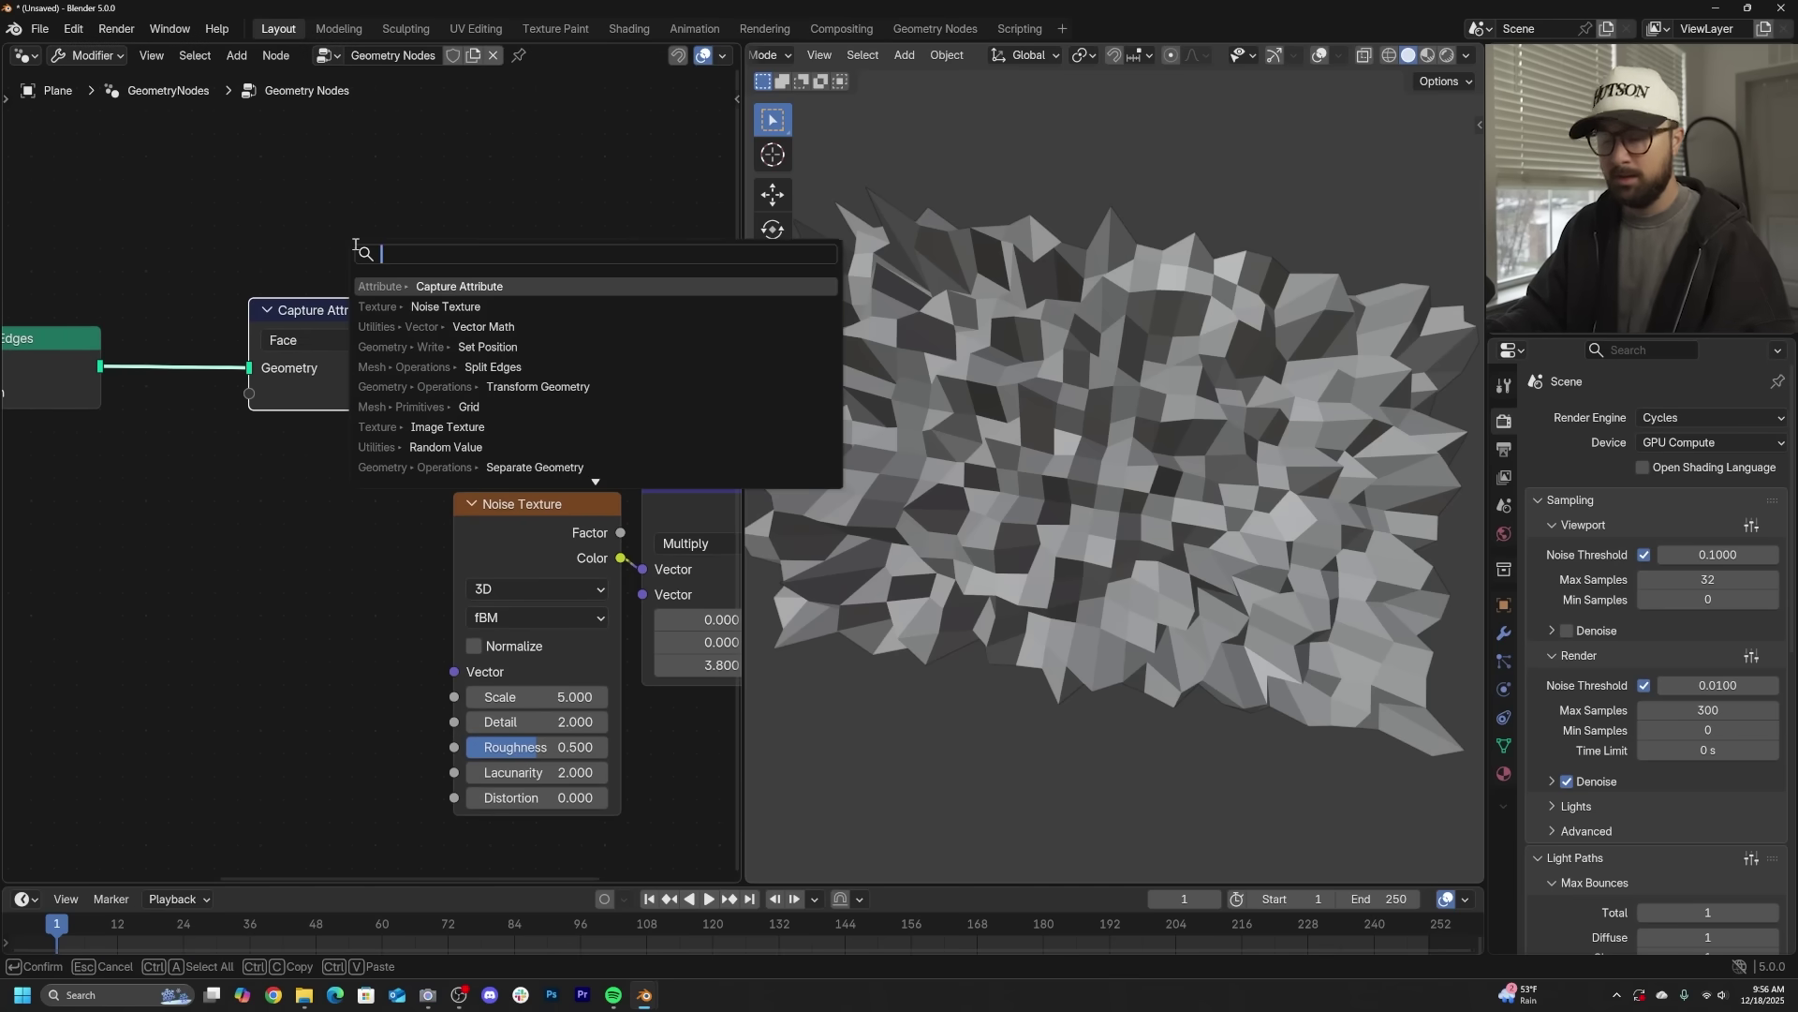
type("random")
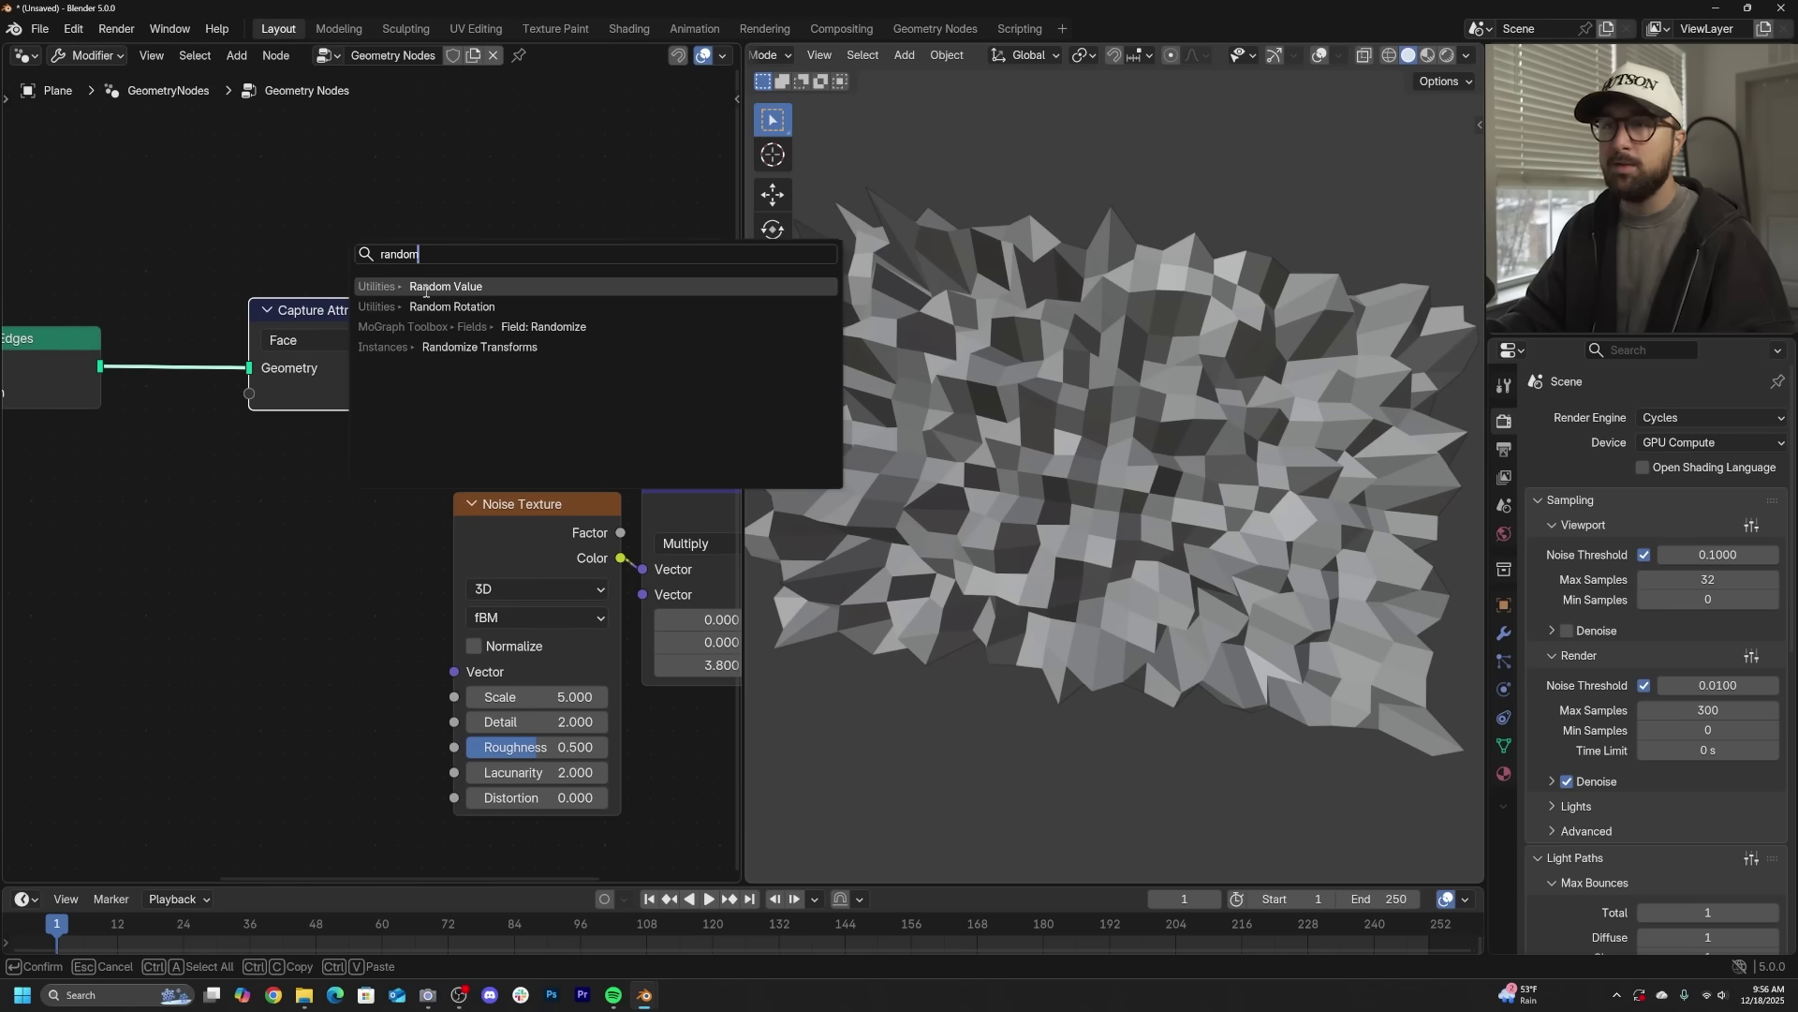
left_click(426, 287)
left_click(224, 516)
left_click_drag(236, 473, 245, 395)
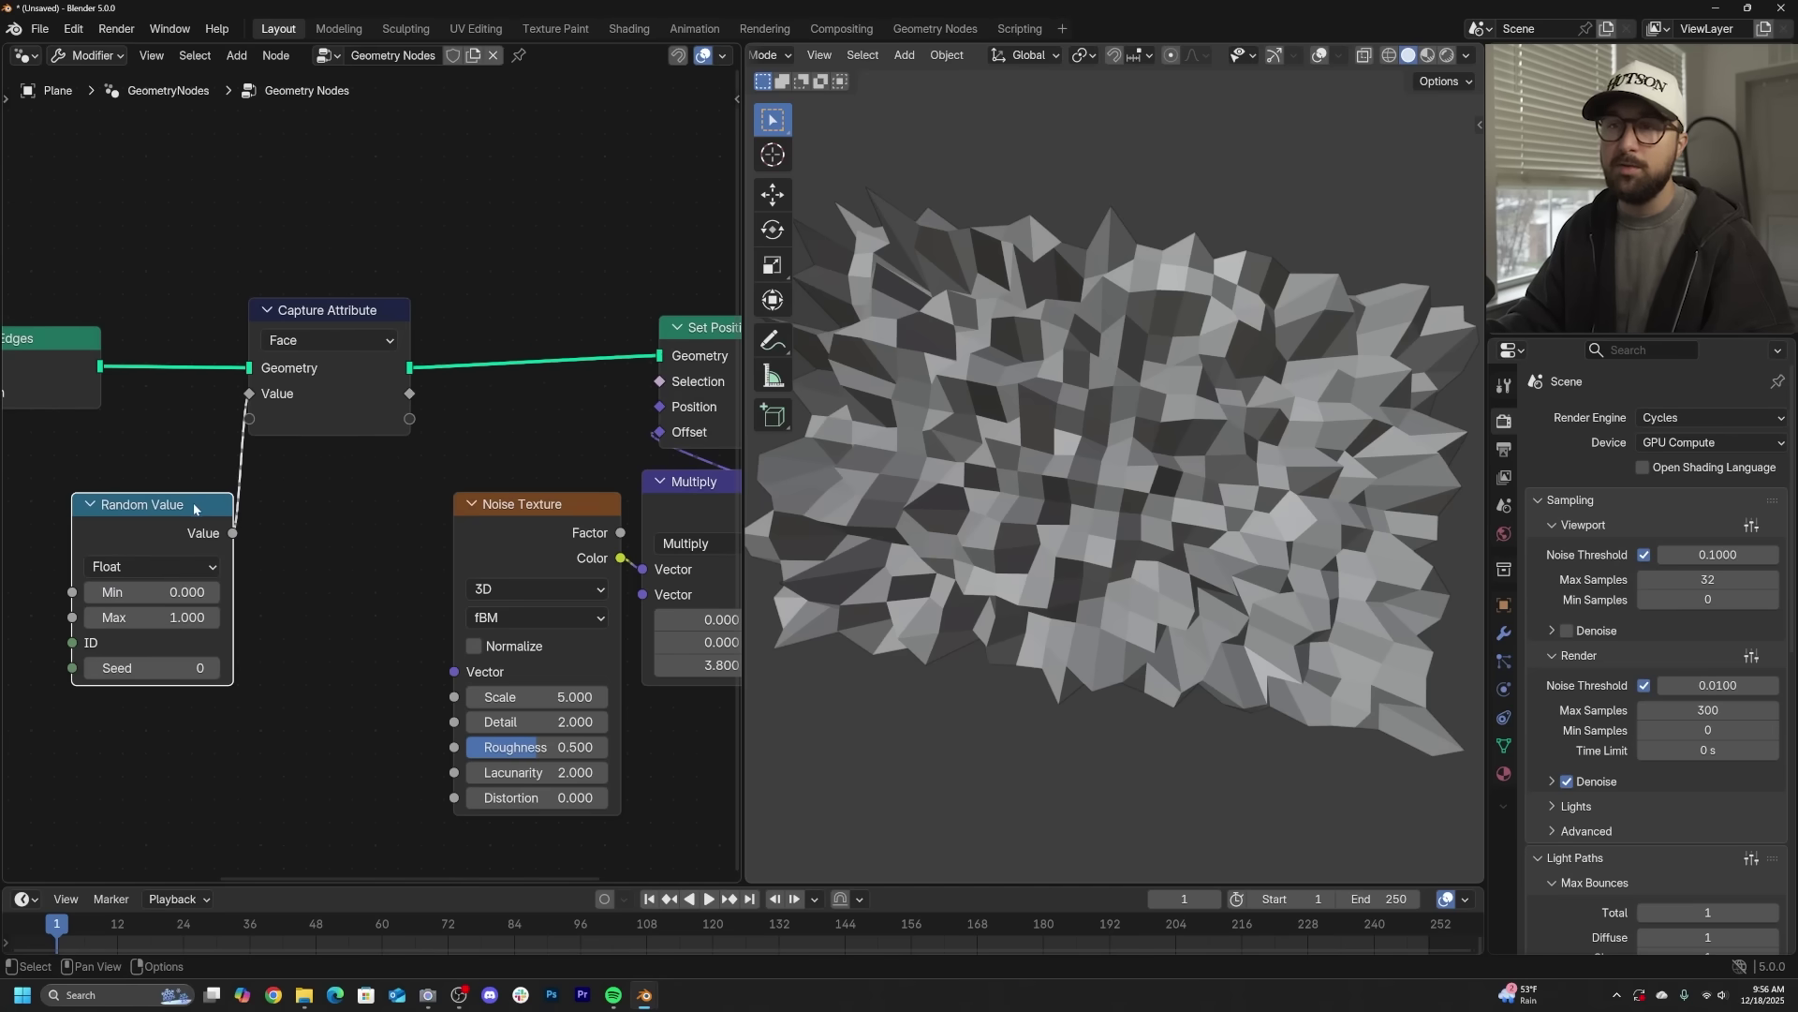
middle_click_drag(195, 509, 413, 406)
left_click_drag(413, 406, 277, 328)
middle_click_drag(438, 374, 175, 386)
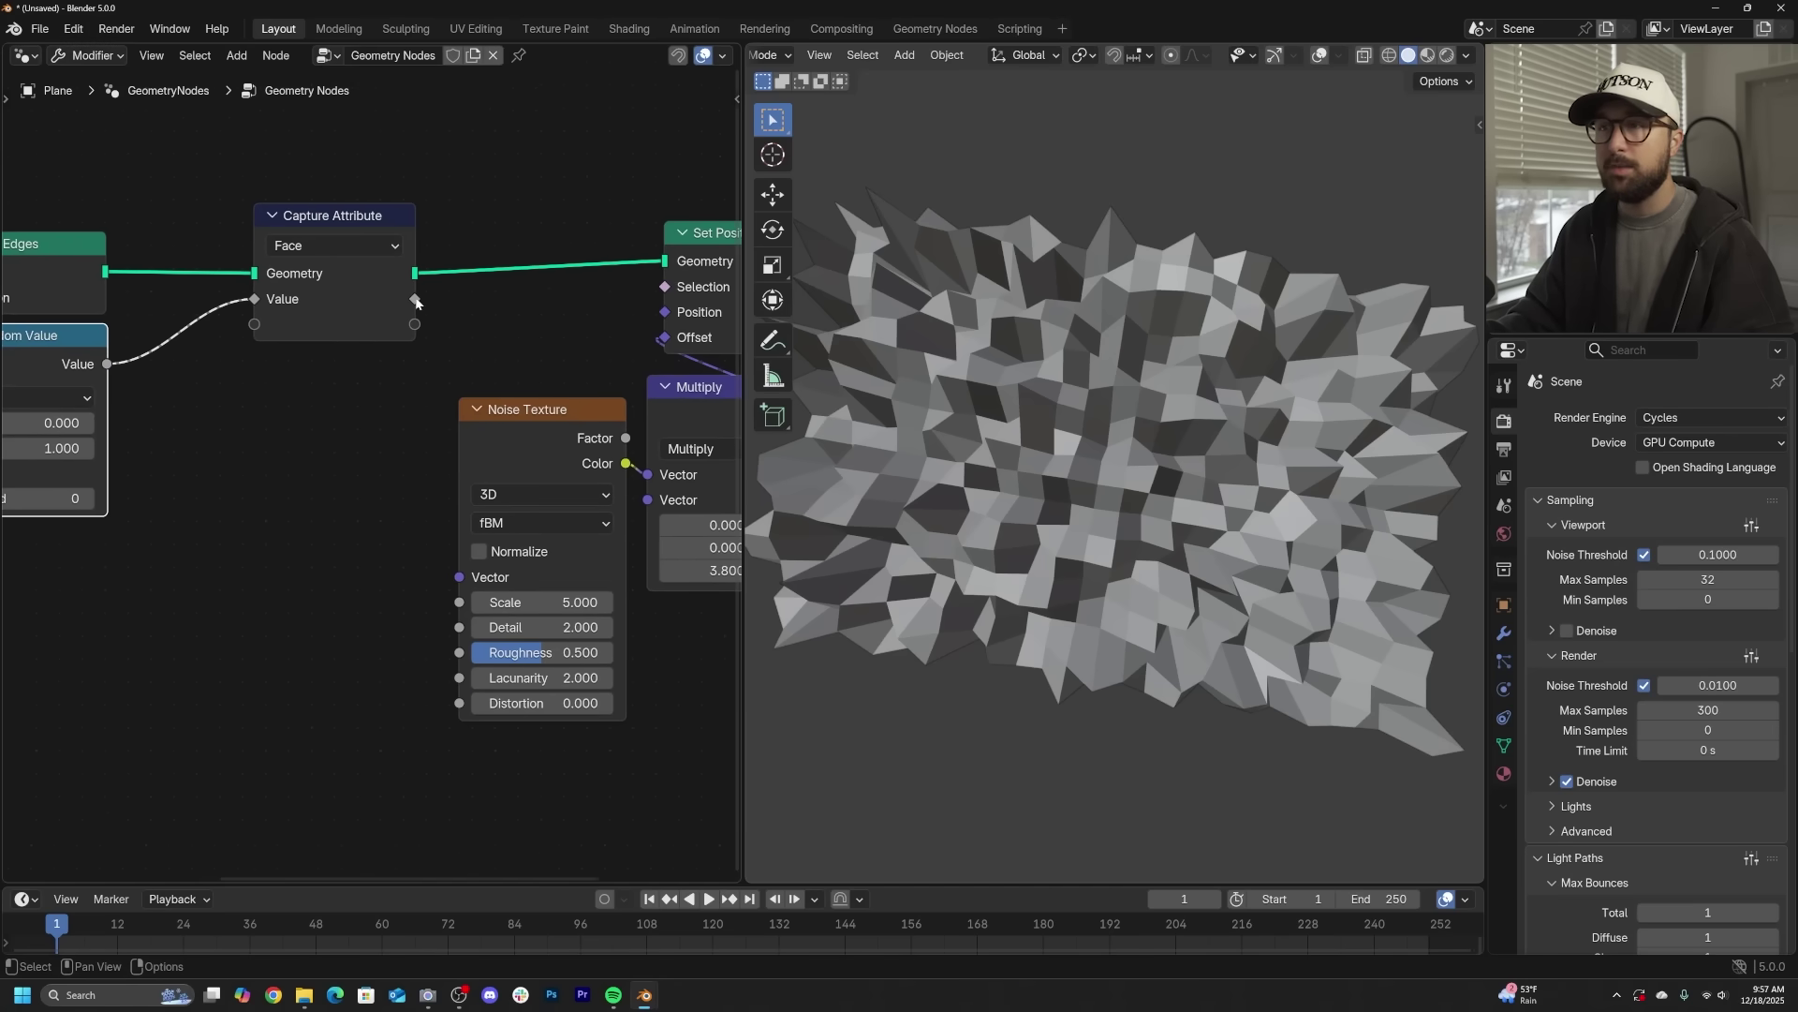
- Connect the captured Value to the Vector input of the Noise Texture and inspect the separated faces from several angles
left_click_drag(460, 556, 458, 577)
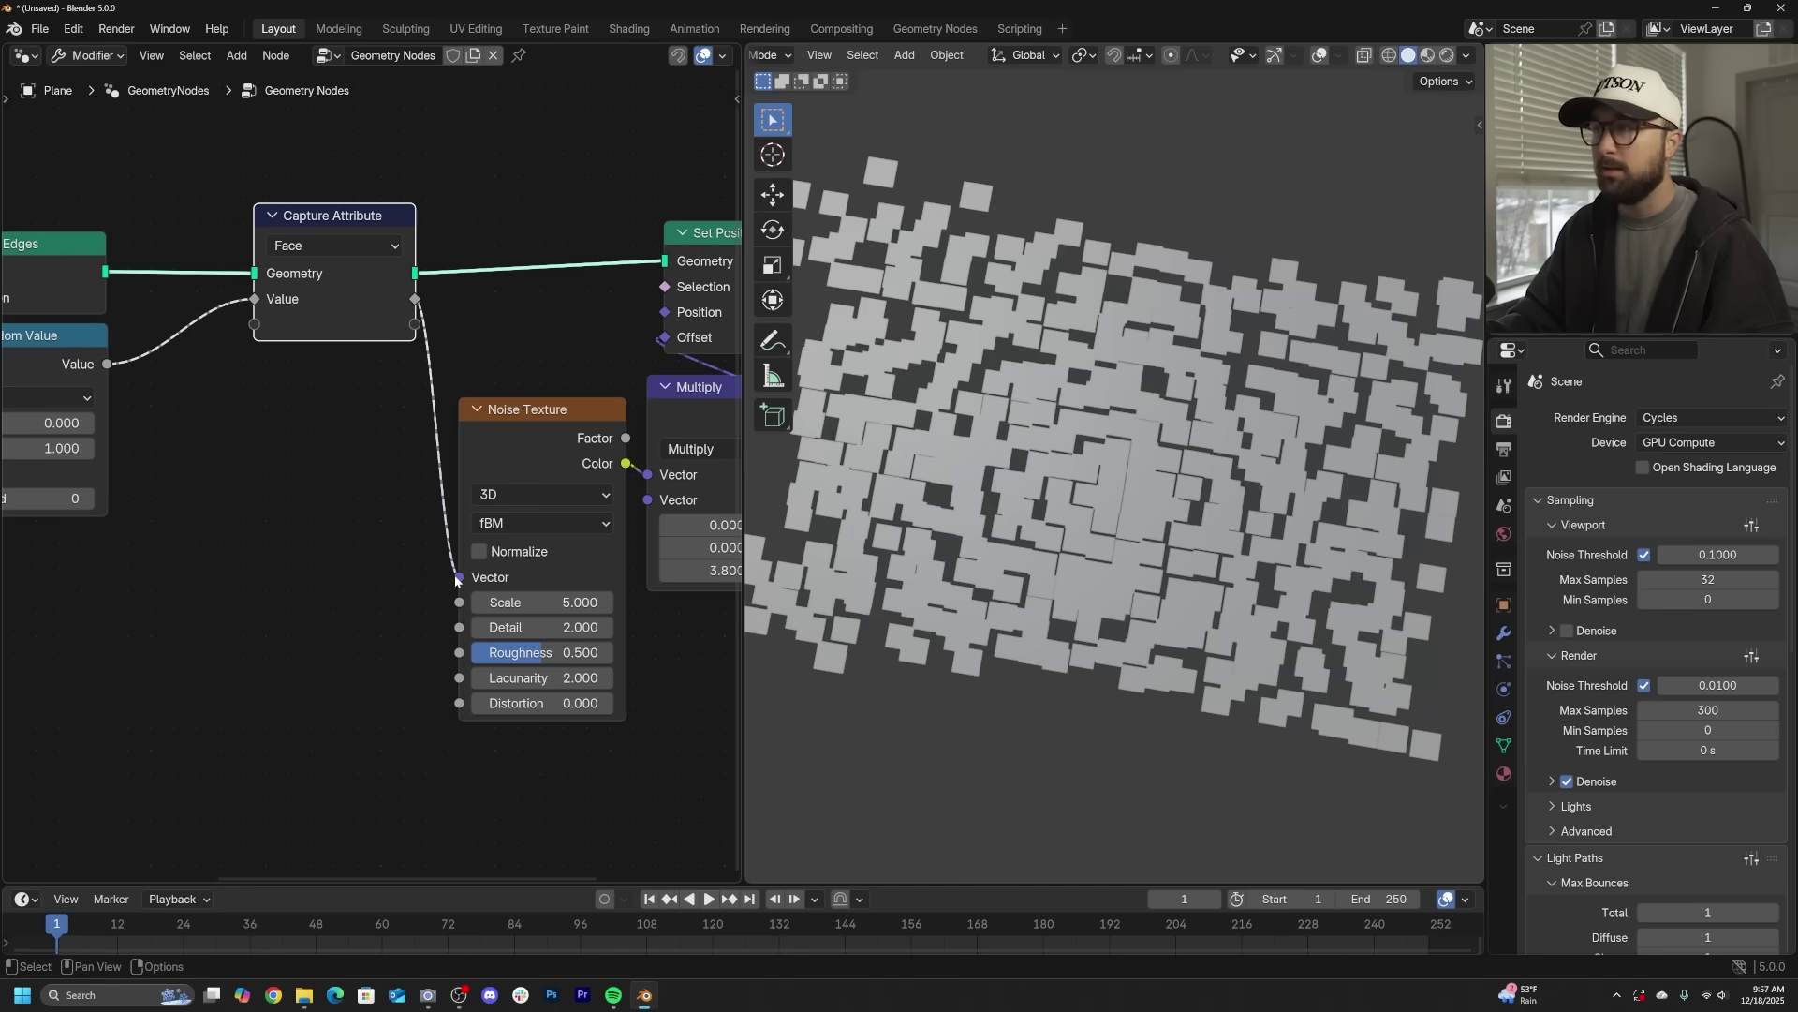
middle_click_drag(1077, 618, 1157, 489)
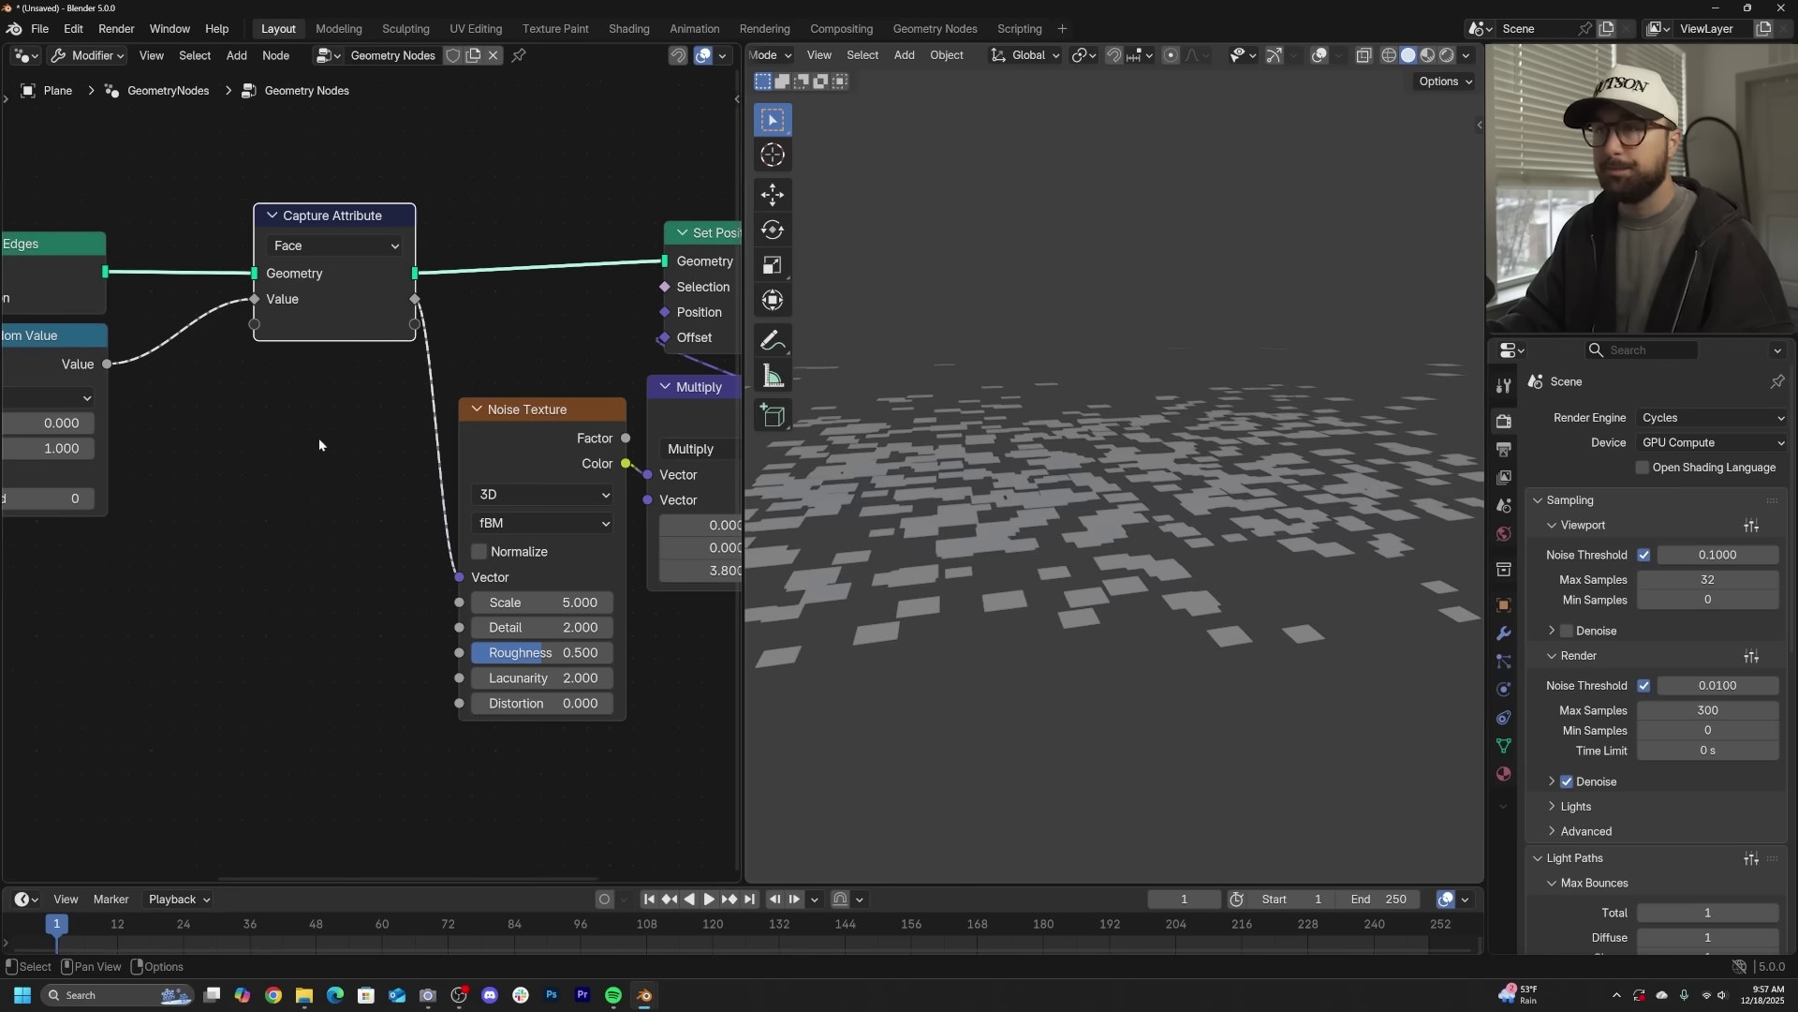
scroll(318, 436, "down", 2)
scroll(318, 437, "right", 4, "ctrl")
mouse_move(1125, 280)
middle_mouse_down()
mouse_move(1205, 354)
mouse_move(1225, 498)
mouse_move(1239, 417)
middle_mouse_up()
- Switch the viewport to Material Preview, try different Z multipliers on the Multiply node, and set Z to 0
left_click(1429, 56)
left_click_drag(435, 538, 309, 537)
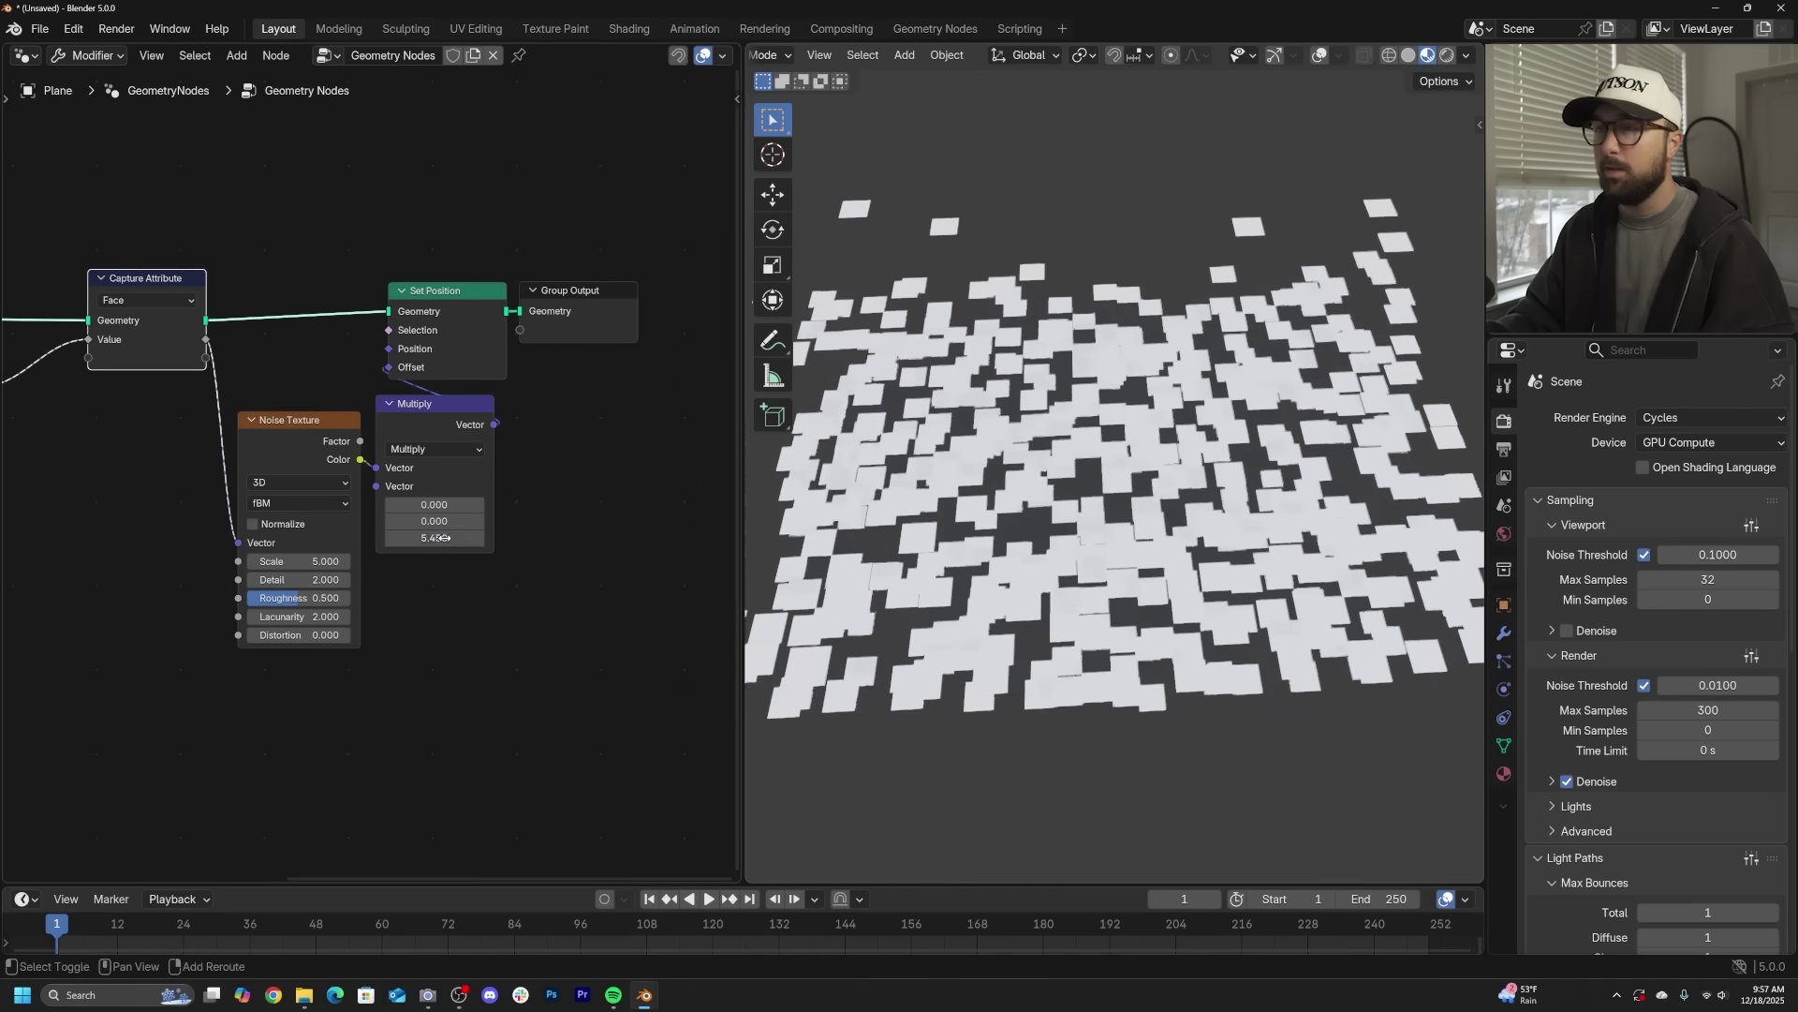
left_click(445, 538)
type("0")
key("Return")
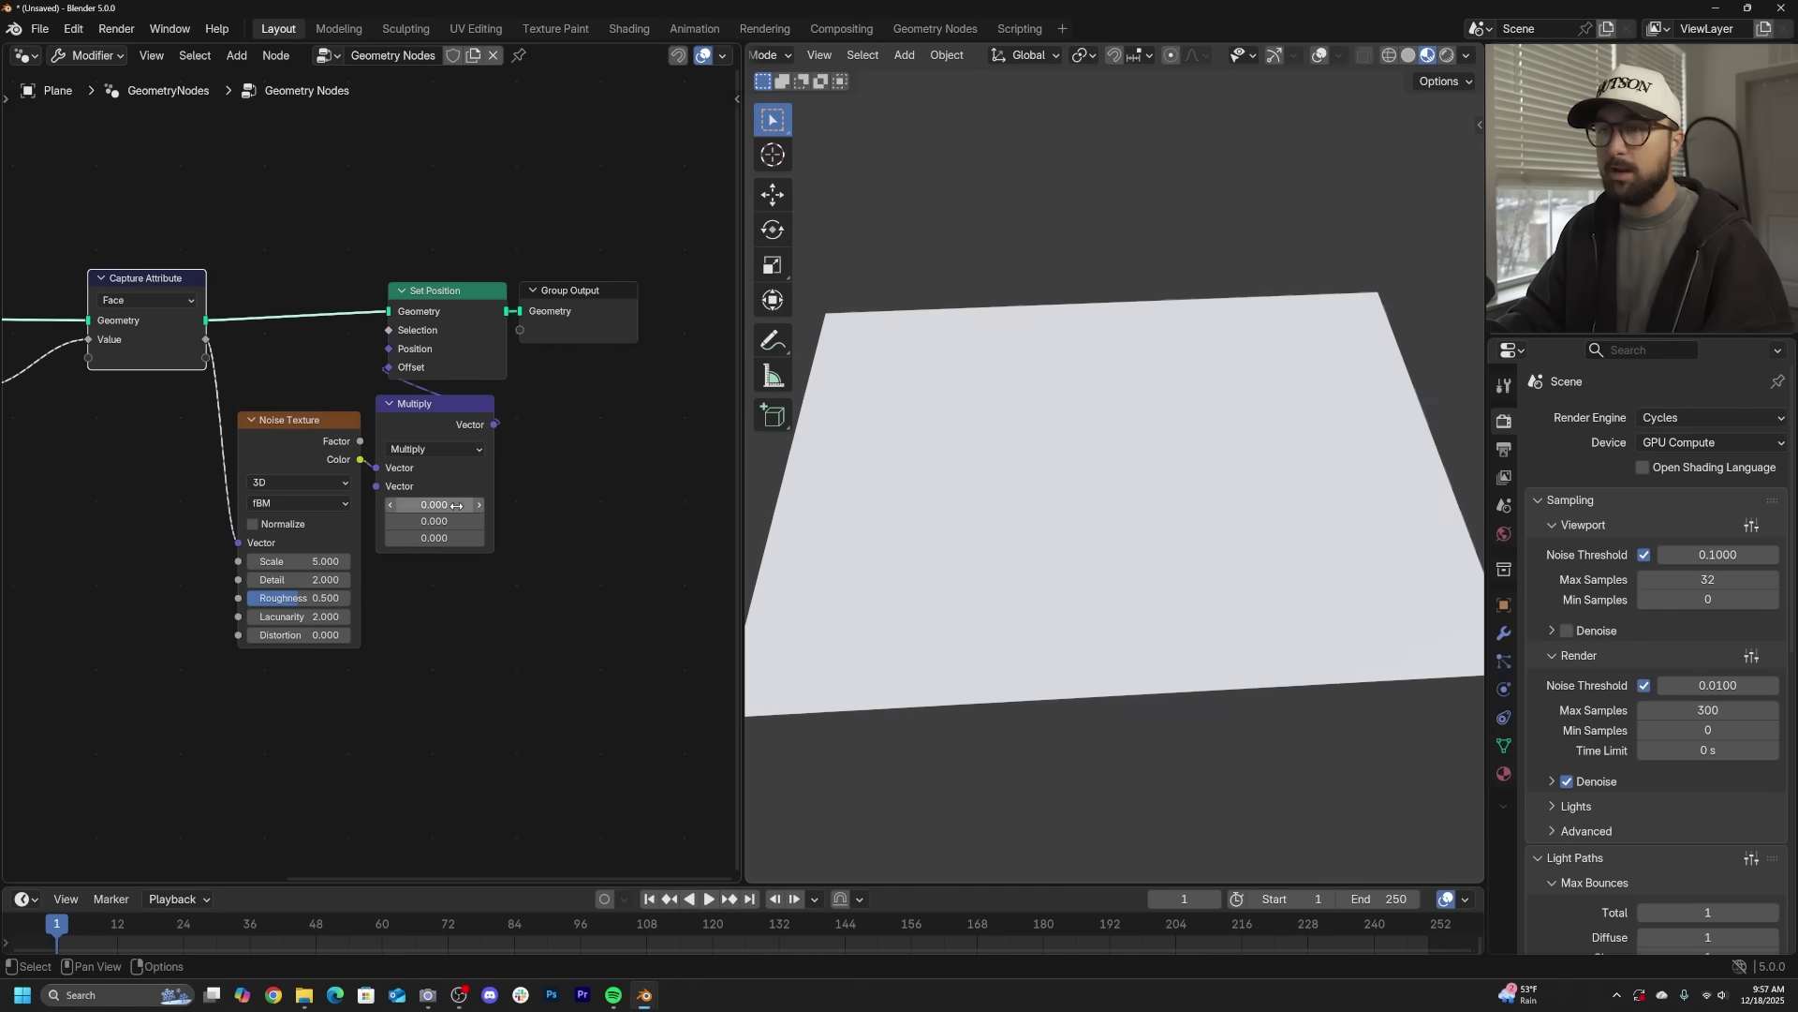
- Try a multiplier of 15.5 on all three axes of the Multiply node and reset them to 0
left_click_drag(456, 506, 656, 537)
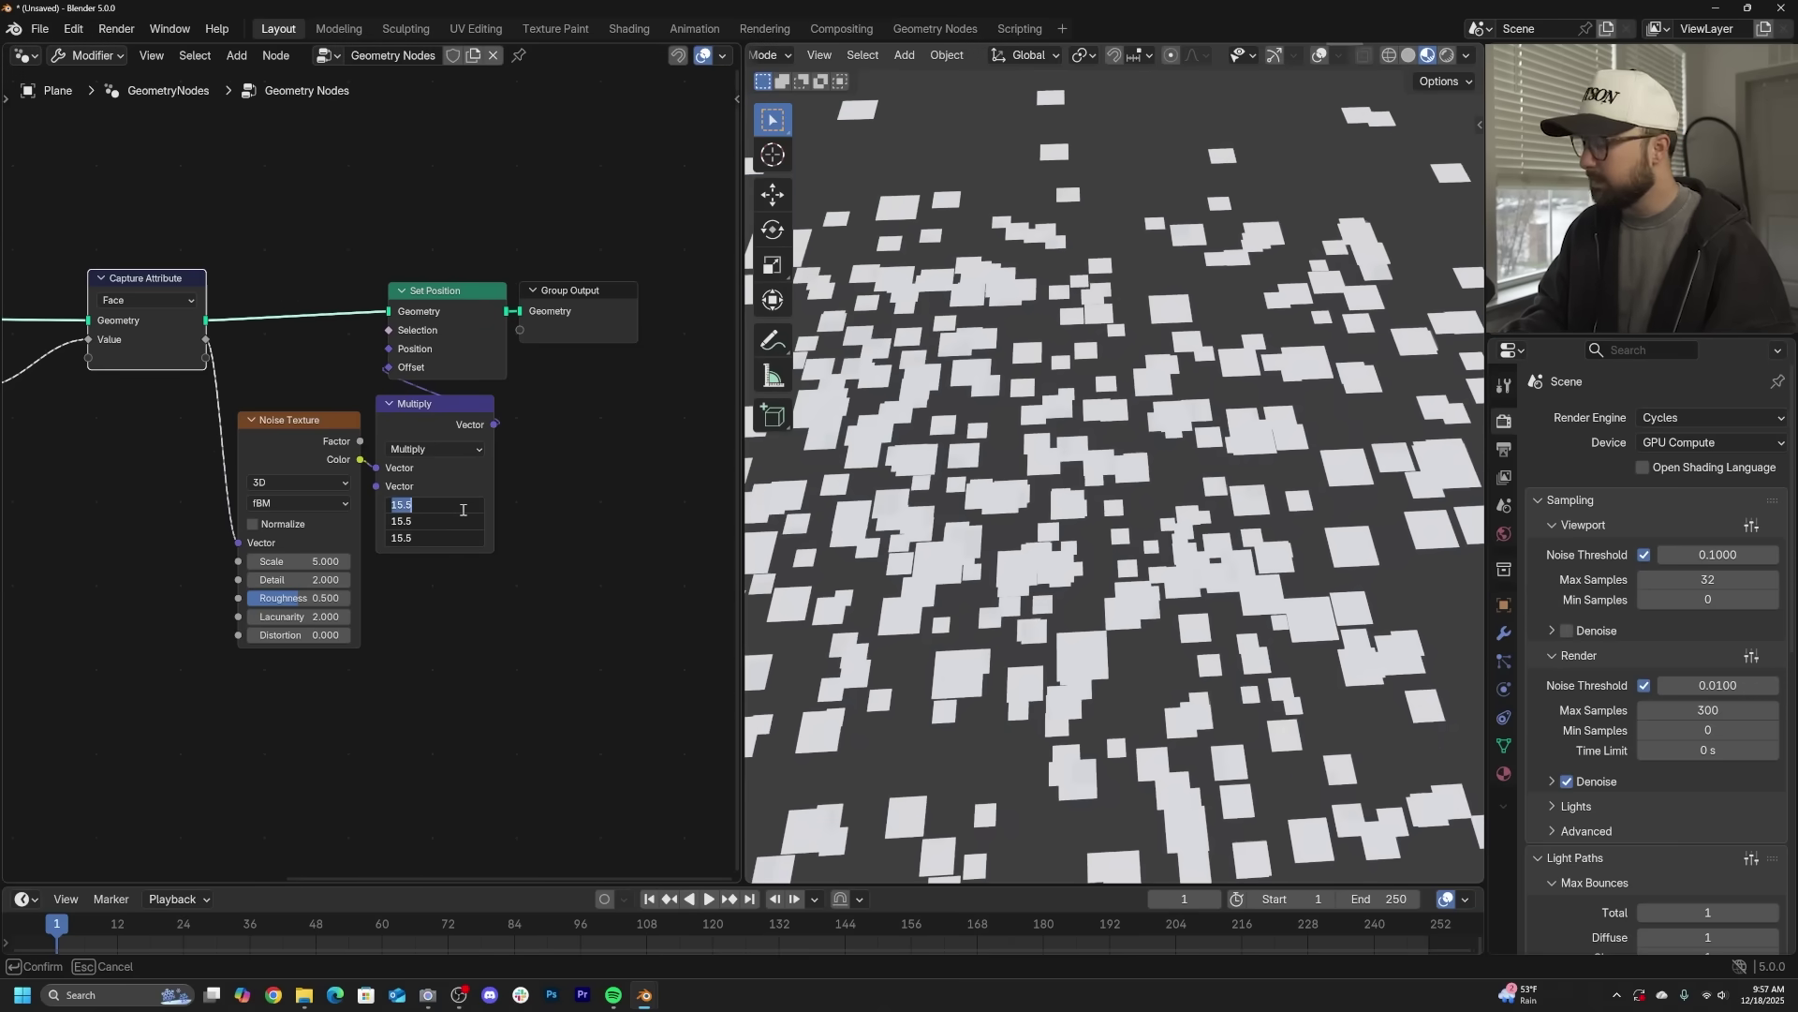
type("0")
key("Return")
- Move the Group Output node aside and insert a Set Material node between Set Position and Group Output
middle_click_drag(579, 300, 263, 324)
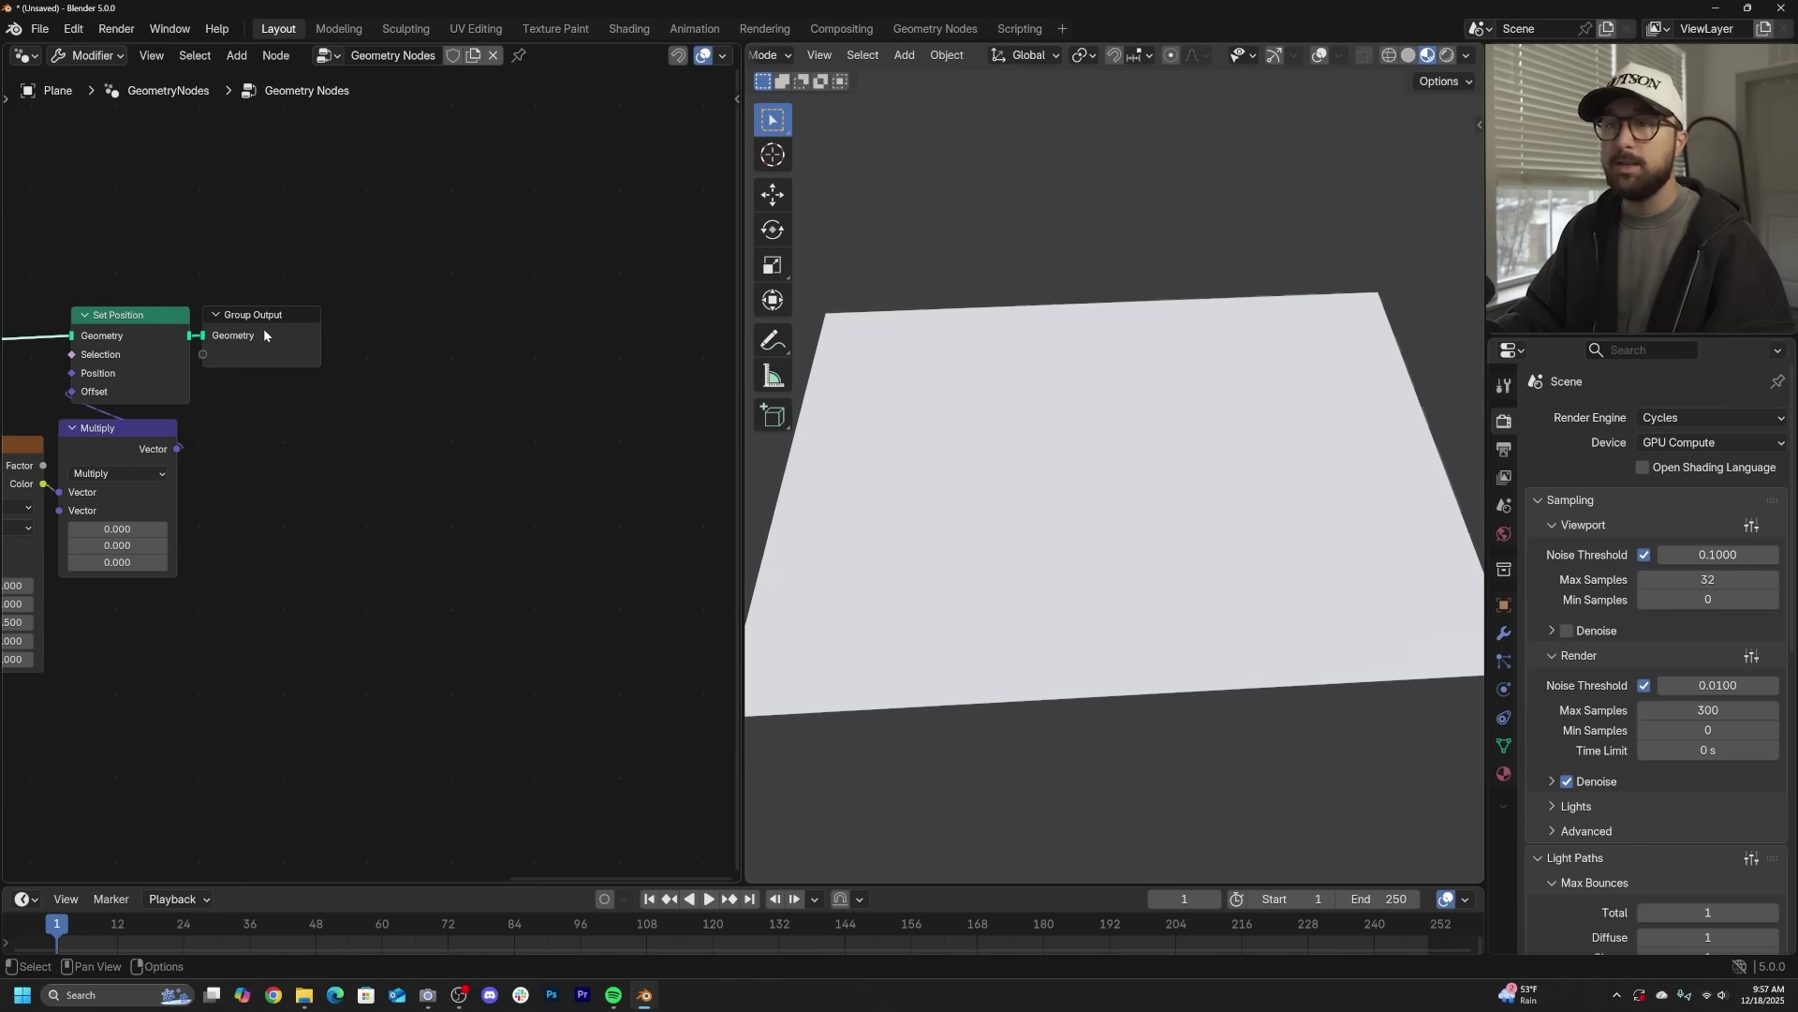
left_click_drag(265, 324, 552, 324)
key("shift+a")
left_click(433, 266)
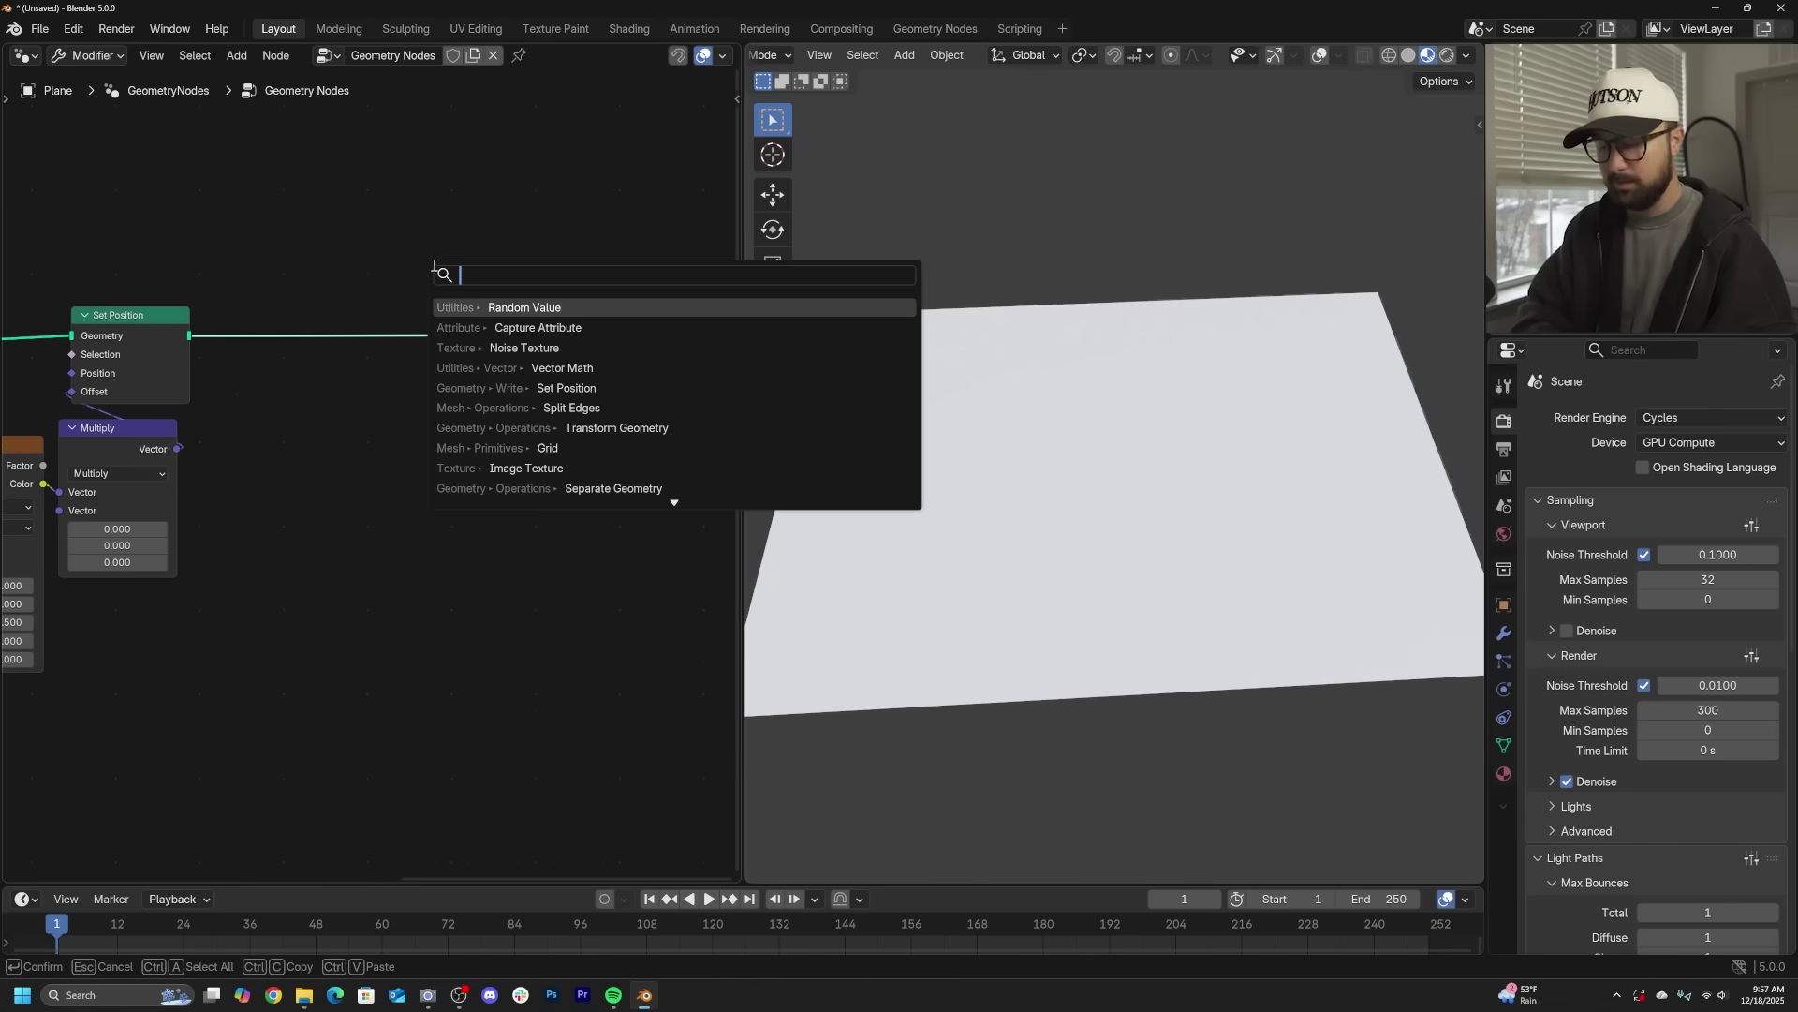
type("store")
key("BackSpace")
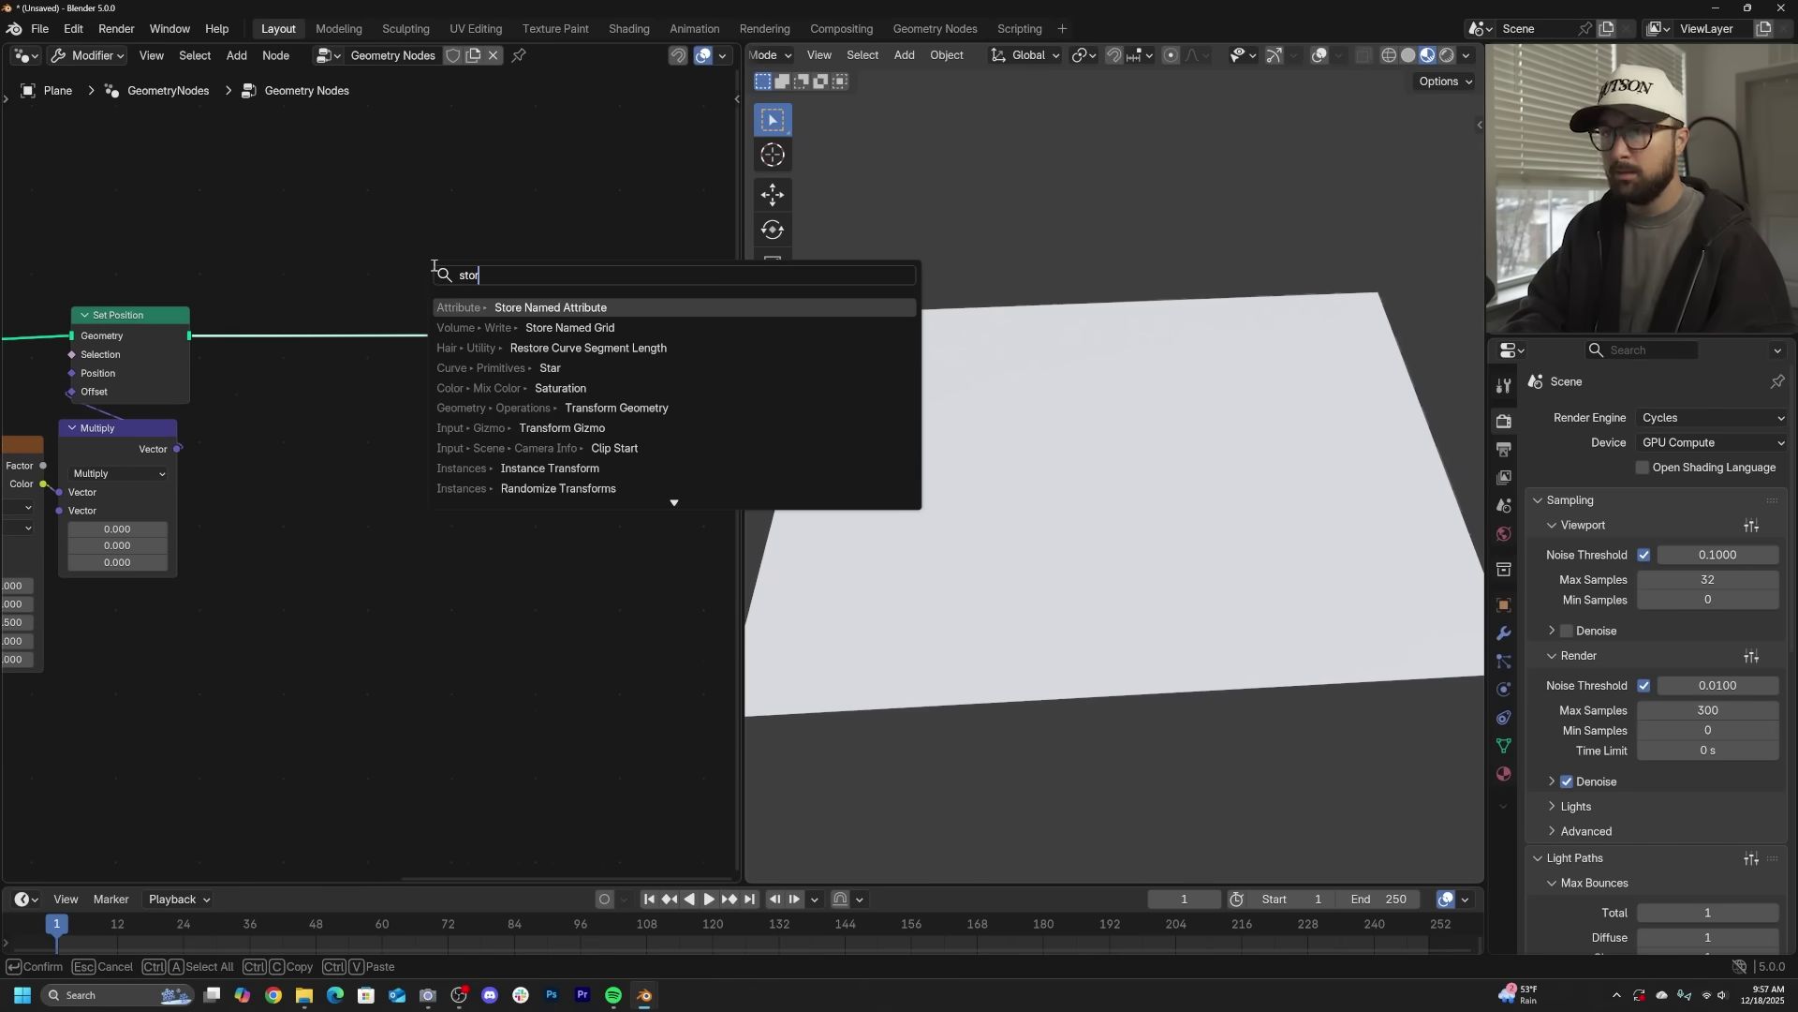
key("BackSpace")
key("BackSpace")
key("BackSpace")
type("et m")
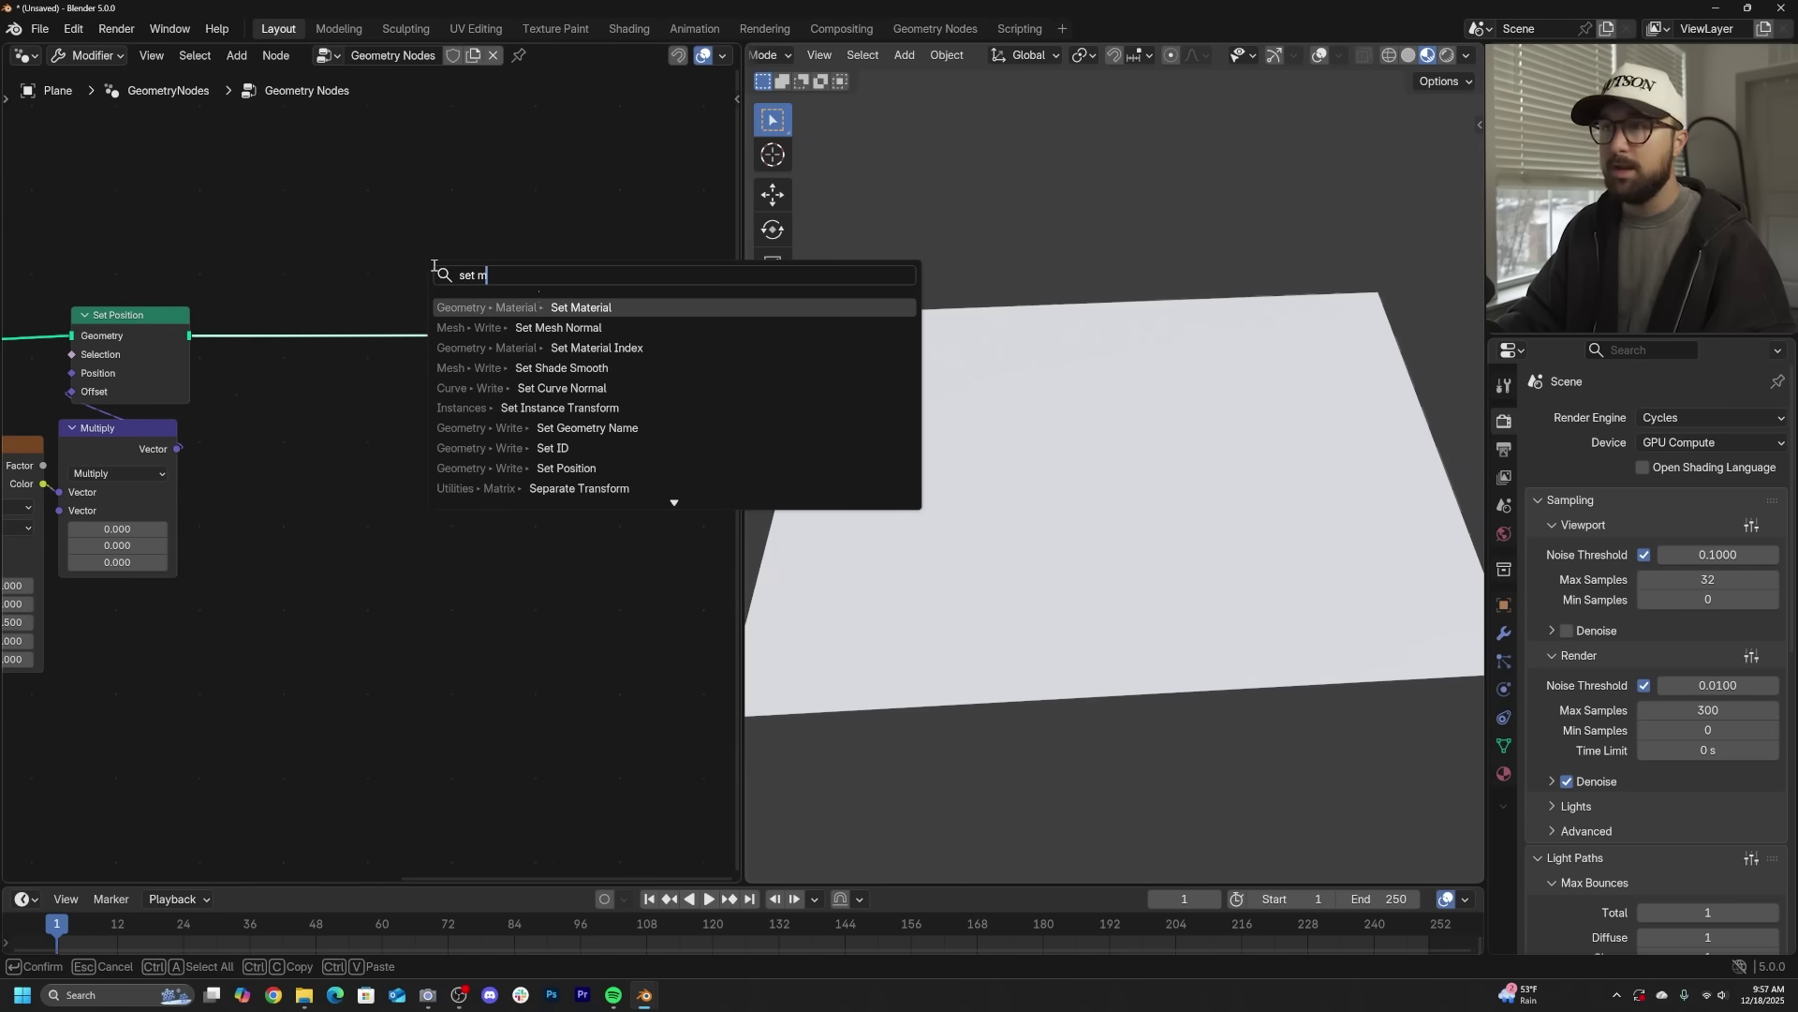
key("Return")
left_click(231, 316)
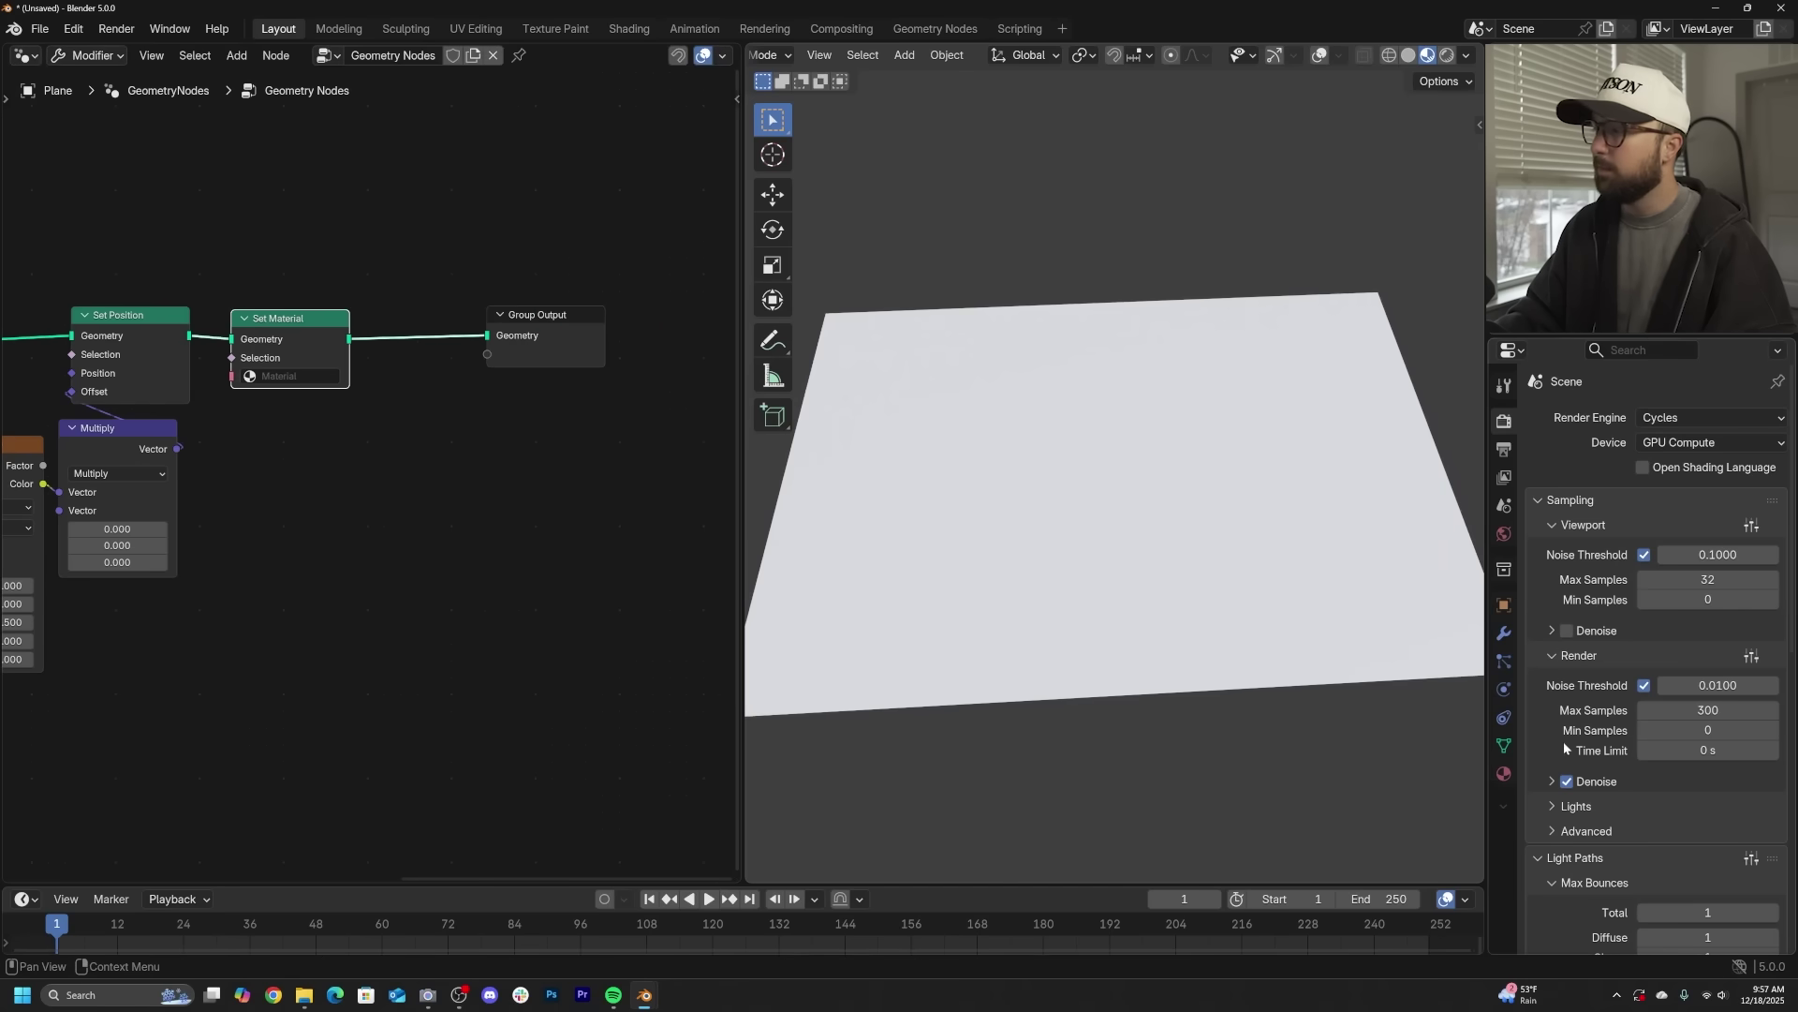
- Create a new material for the plane and assign it in the Set Material node
left_click(1505, 774)
left_click(1693, 512)
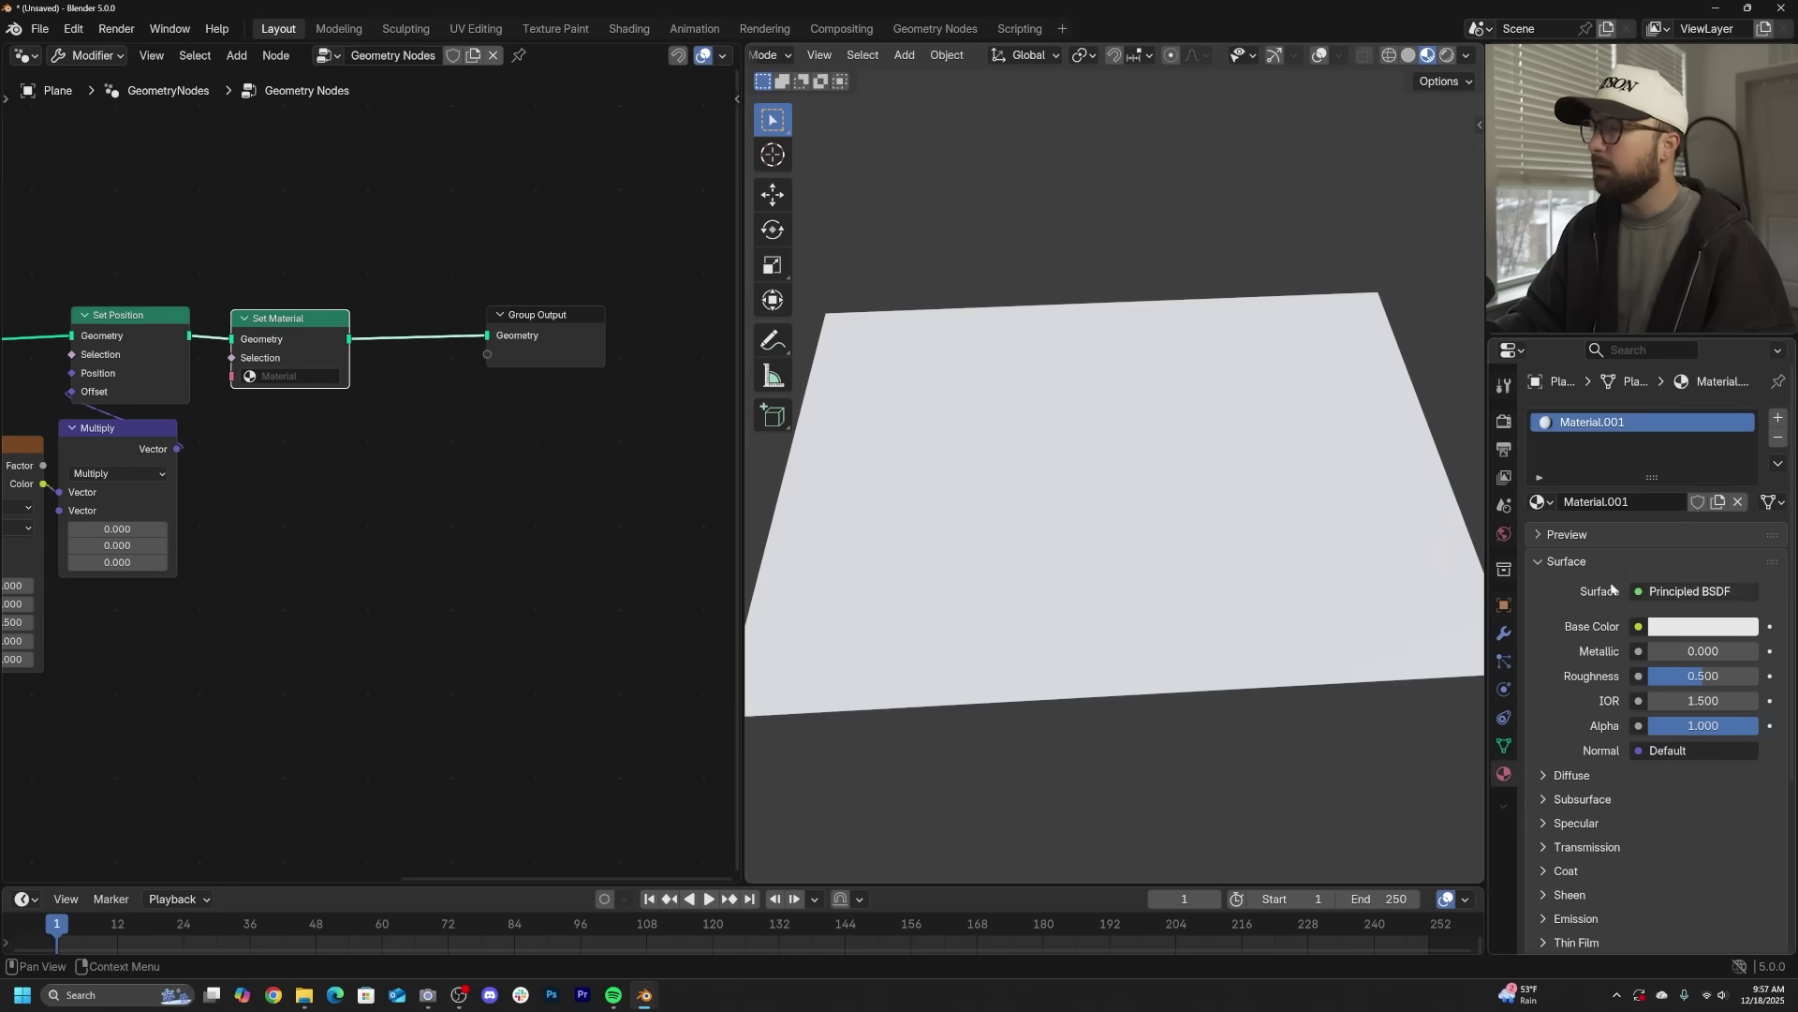
left_click(298, 376)
left_click(361, 421)
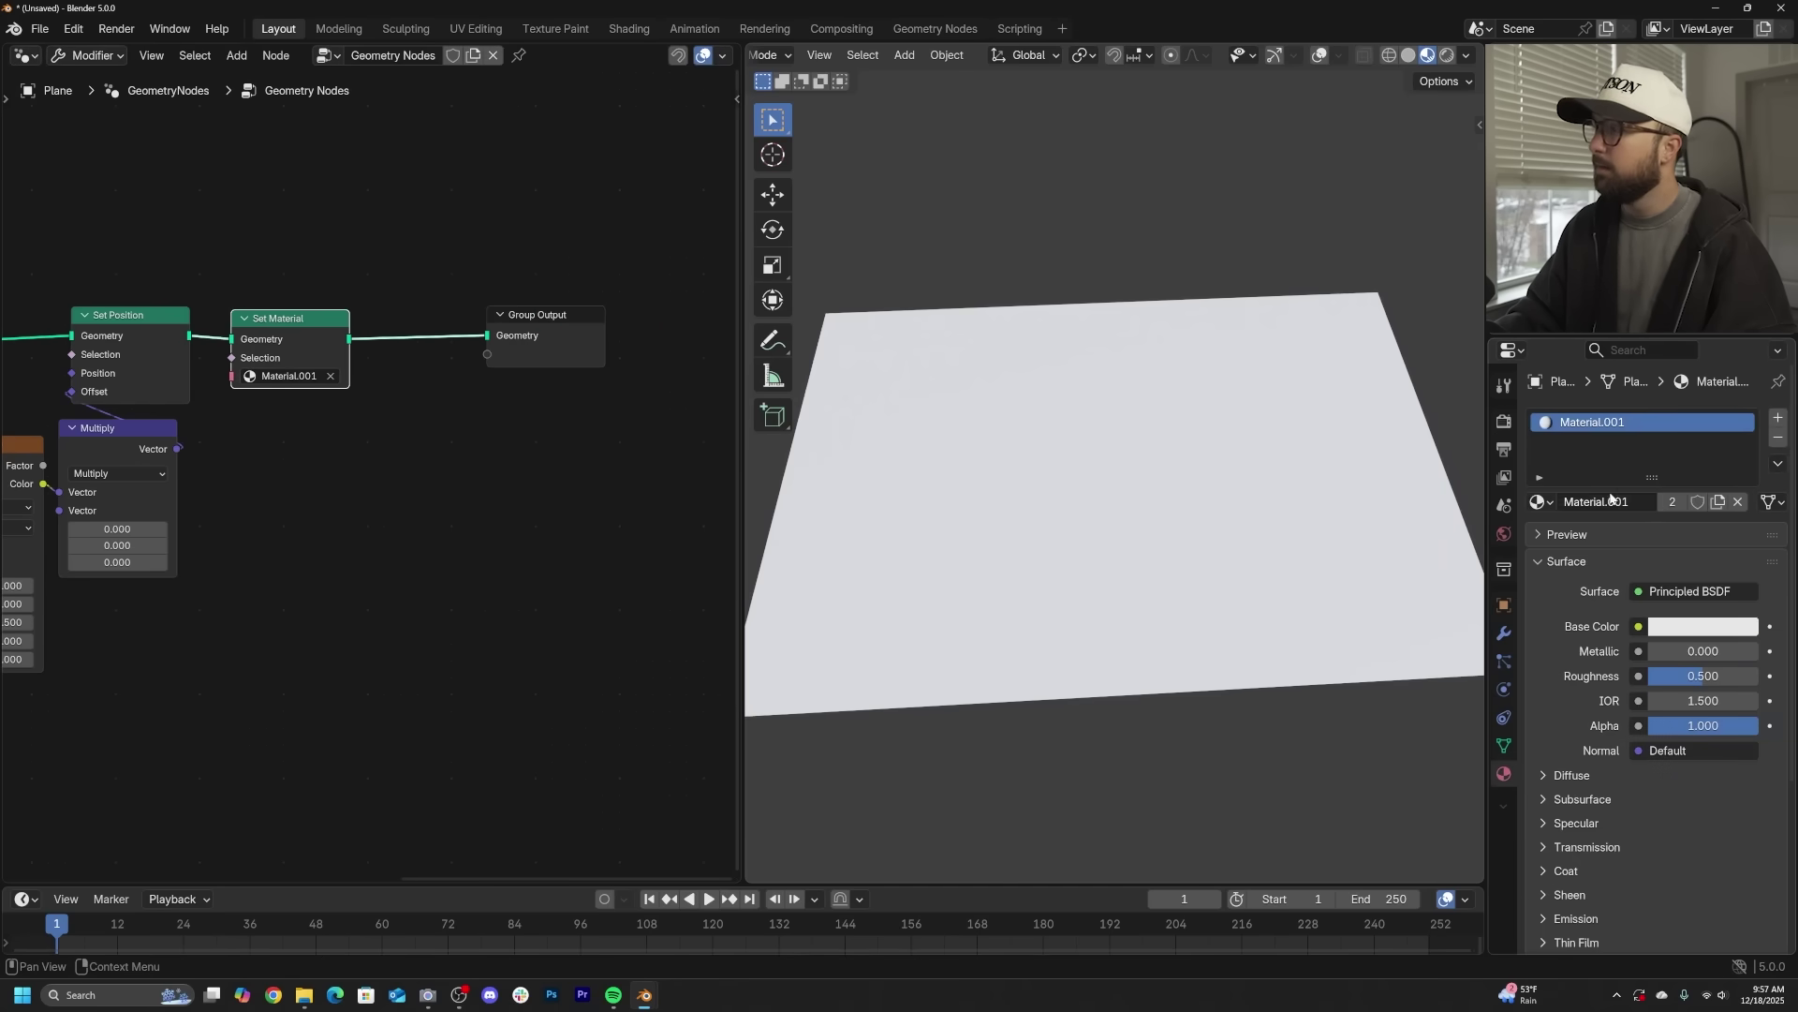
- Split the 3D viewport horizontally, turn its lower half into a Shader Editor, and hide that editor's sidebar
scroll(300, 492, "down", 6)
middle_click_drag(206, 479, 455, 502)
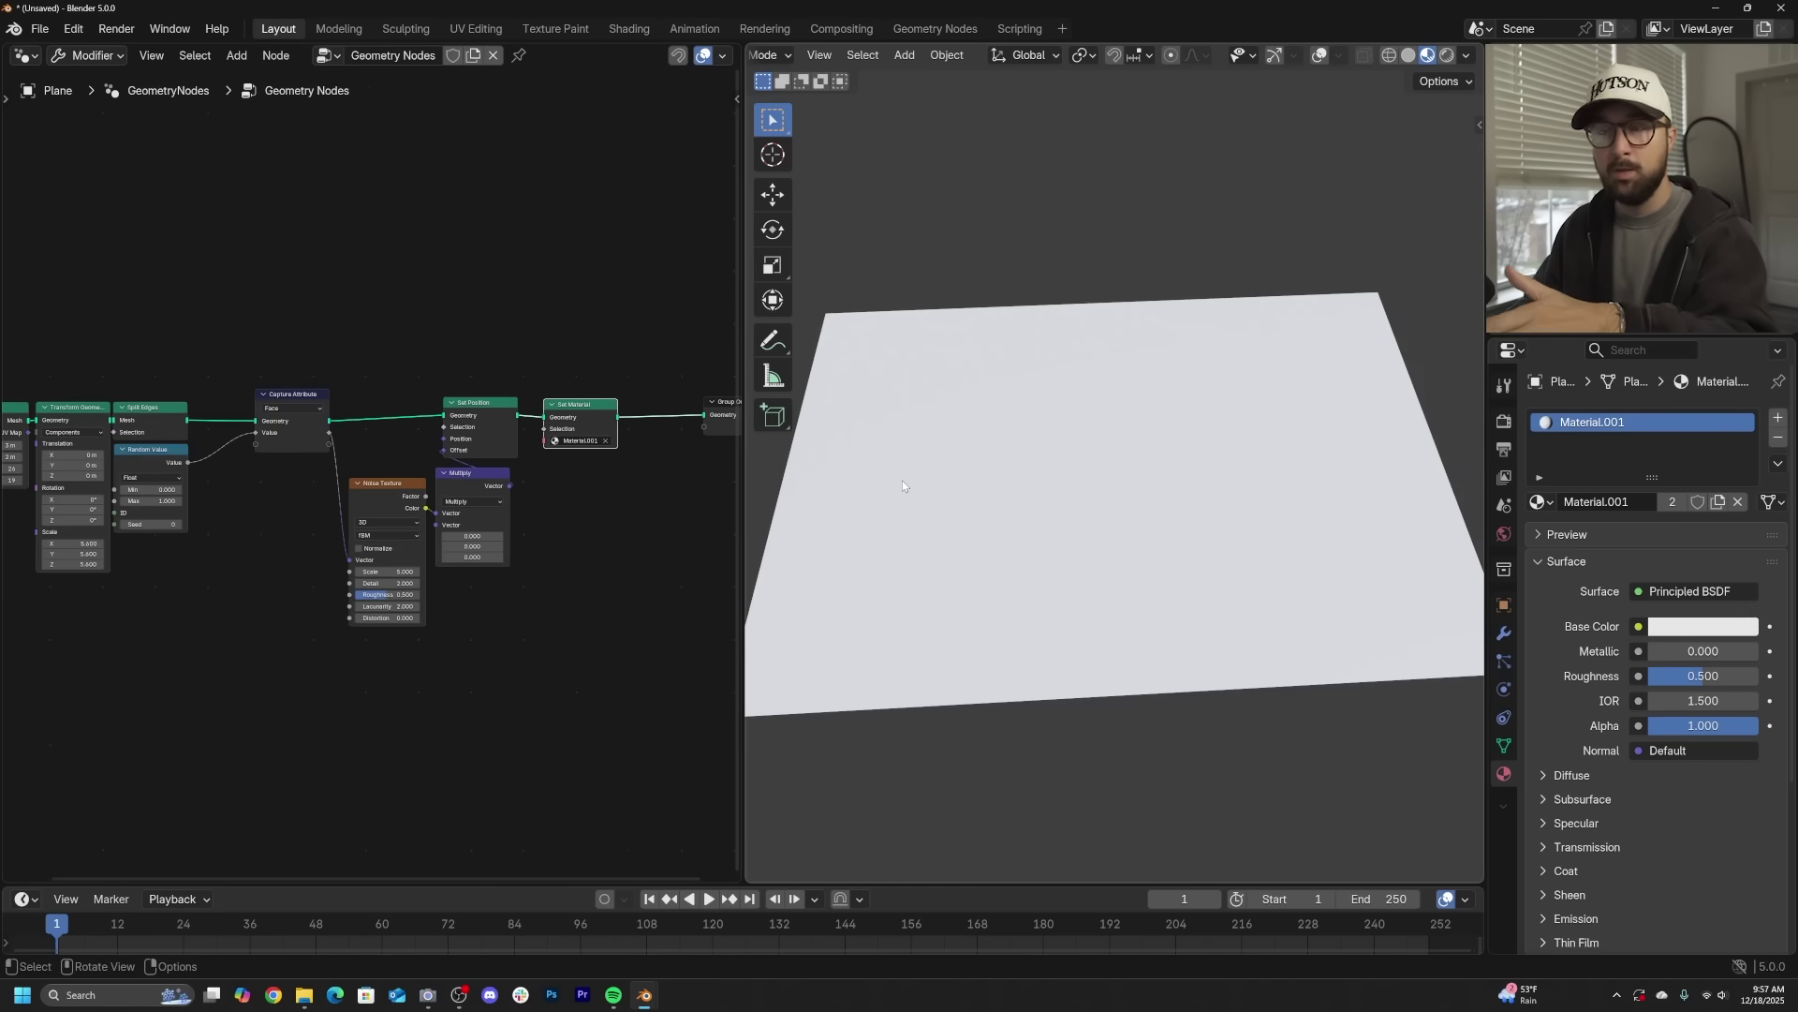
middle_click_drag(538, 401, 328, 399)
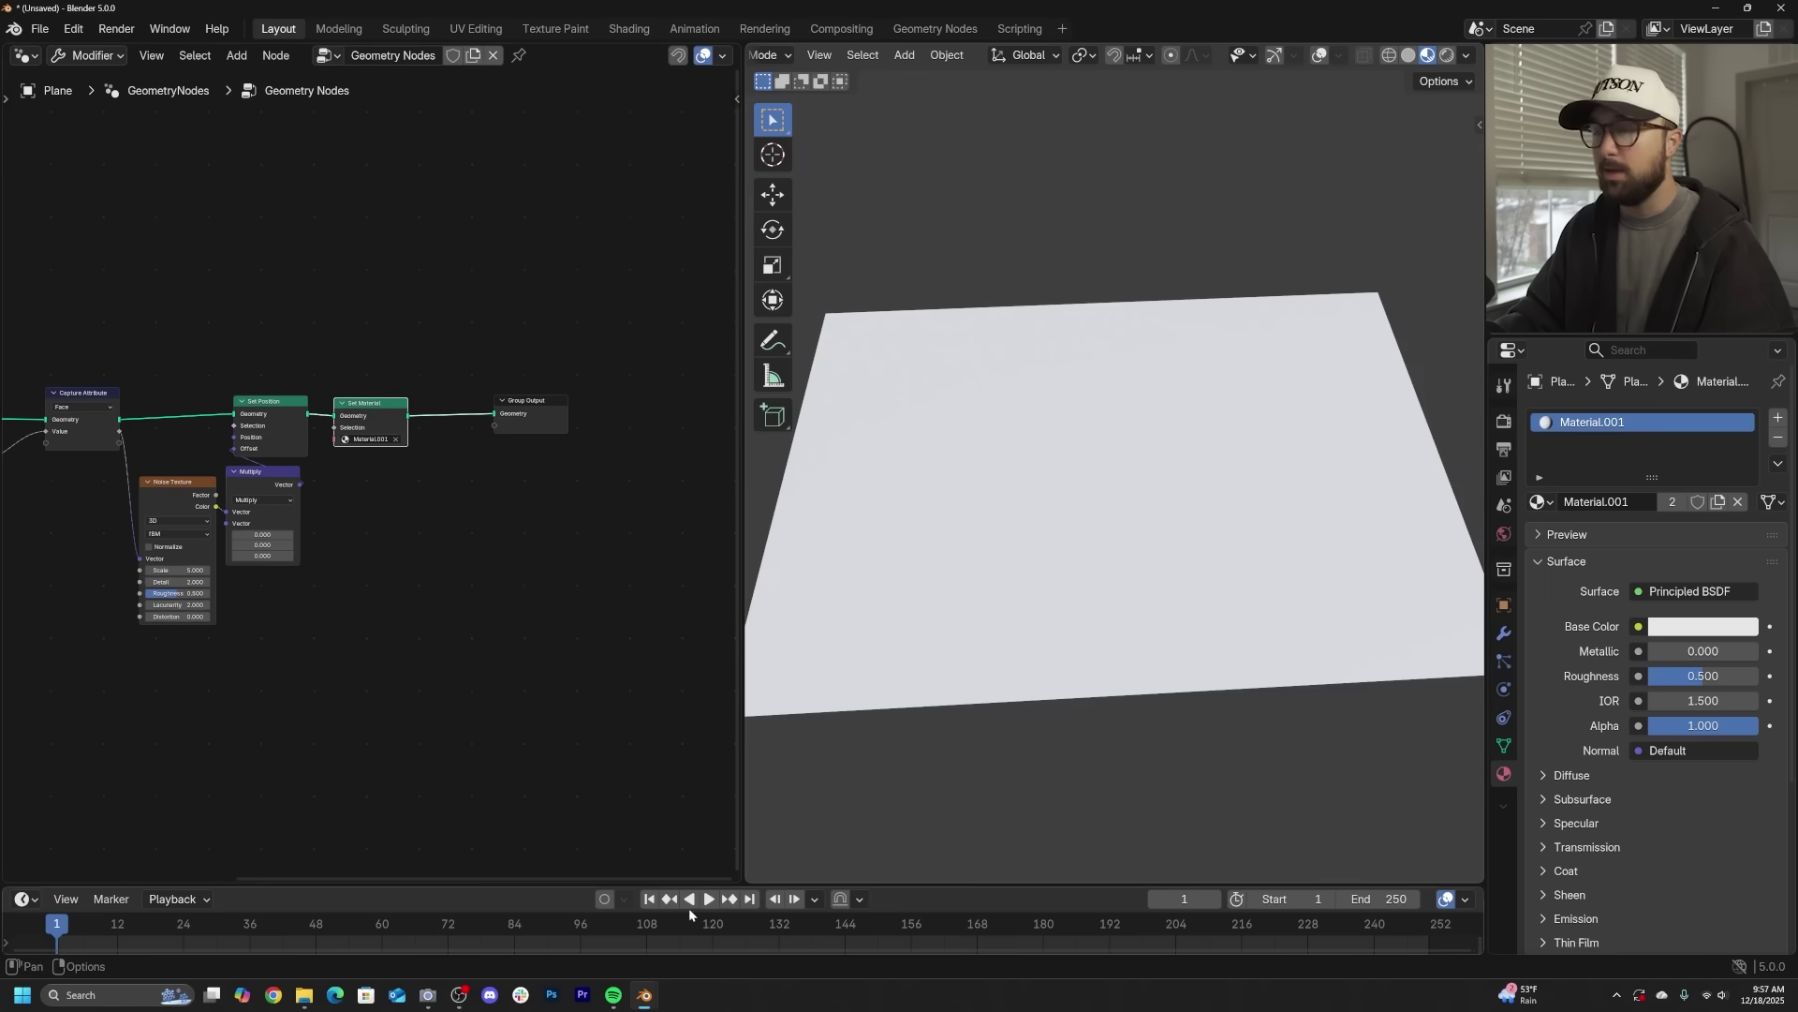
left_click_drag(745, 881, 819, 466)
scroll(1068, 230, "down", 5)
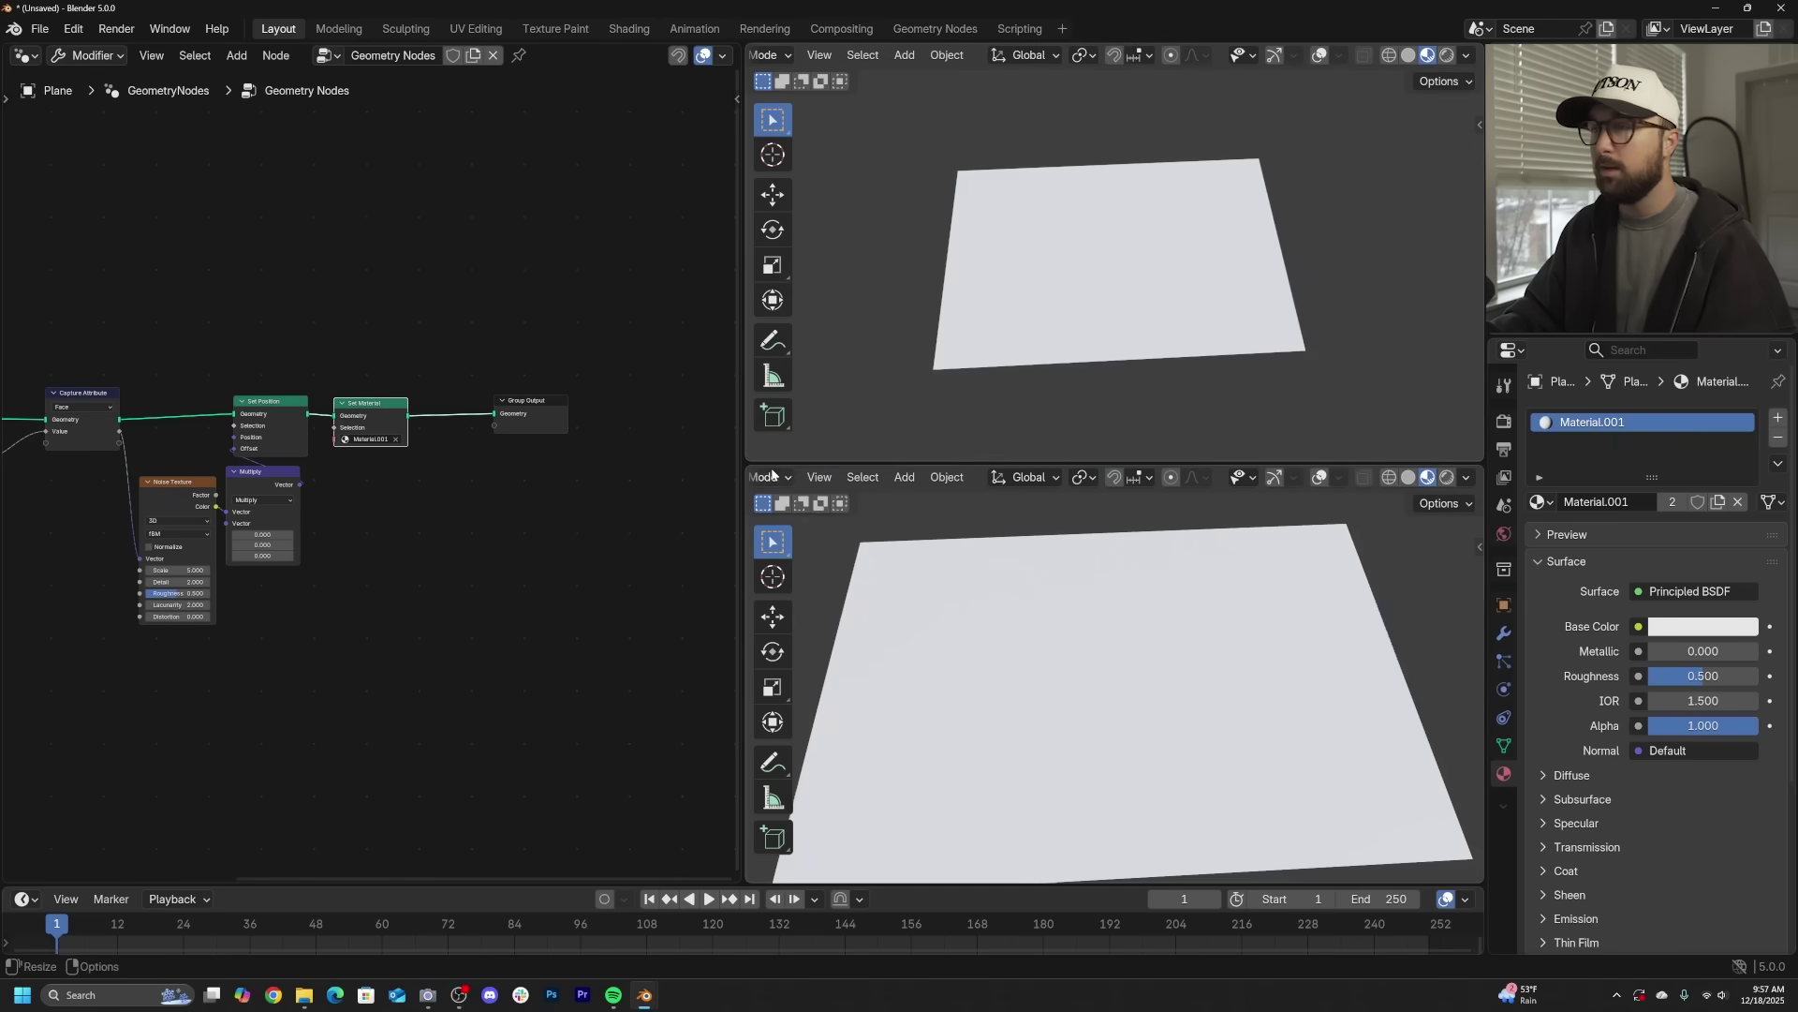
left_click(769, 477)
left_click(815, 645)
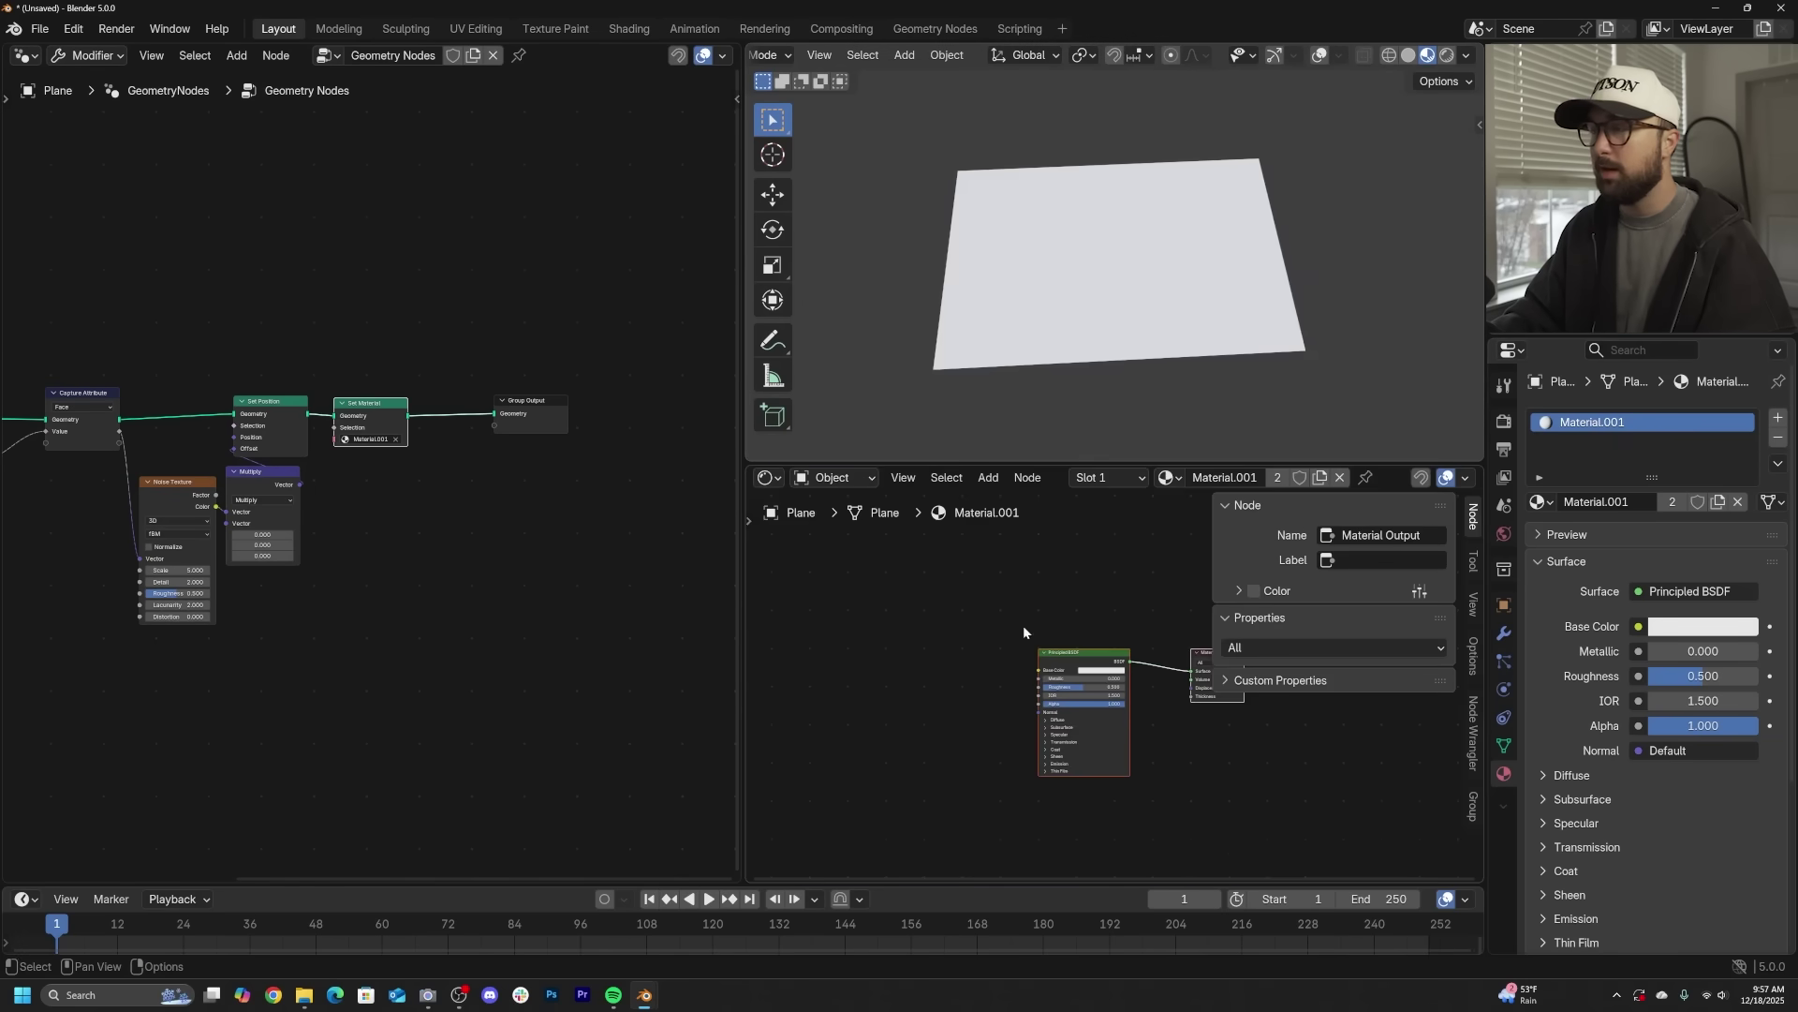
key("n")
scroll(1087, 609, "up", 3)
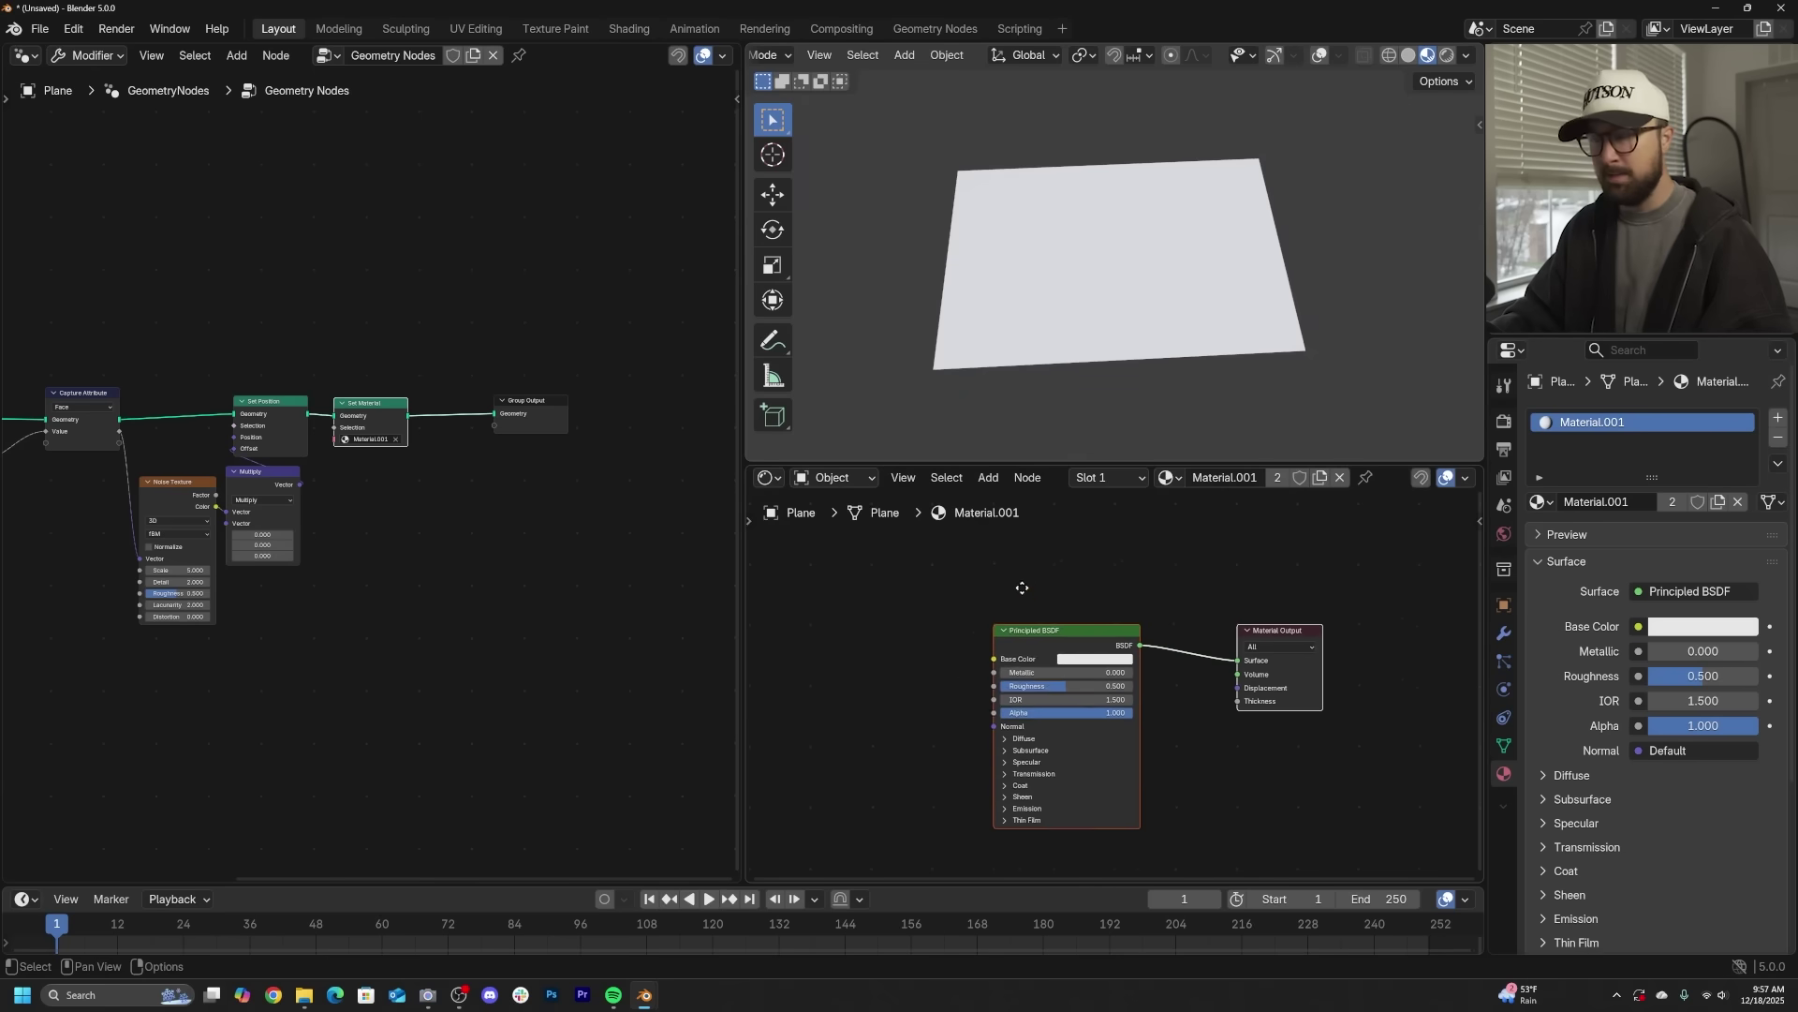
- Add an Image Texture node beside the Principled BSDF in the material
middle_click_drag(1020, 587, 1066, 579)
key("shift+a")
left_click(1087, 571)
type("imag")
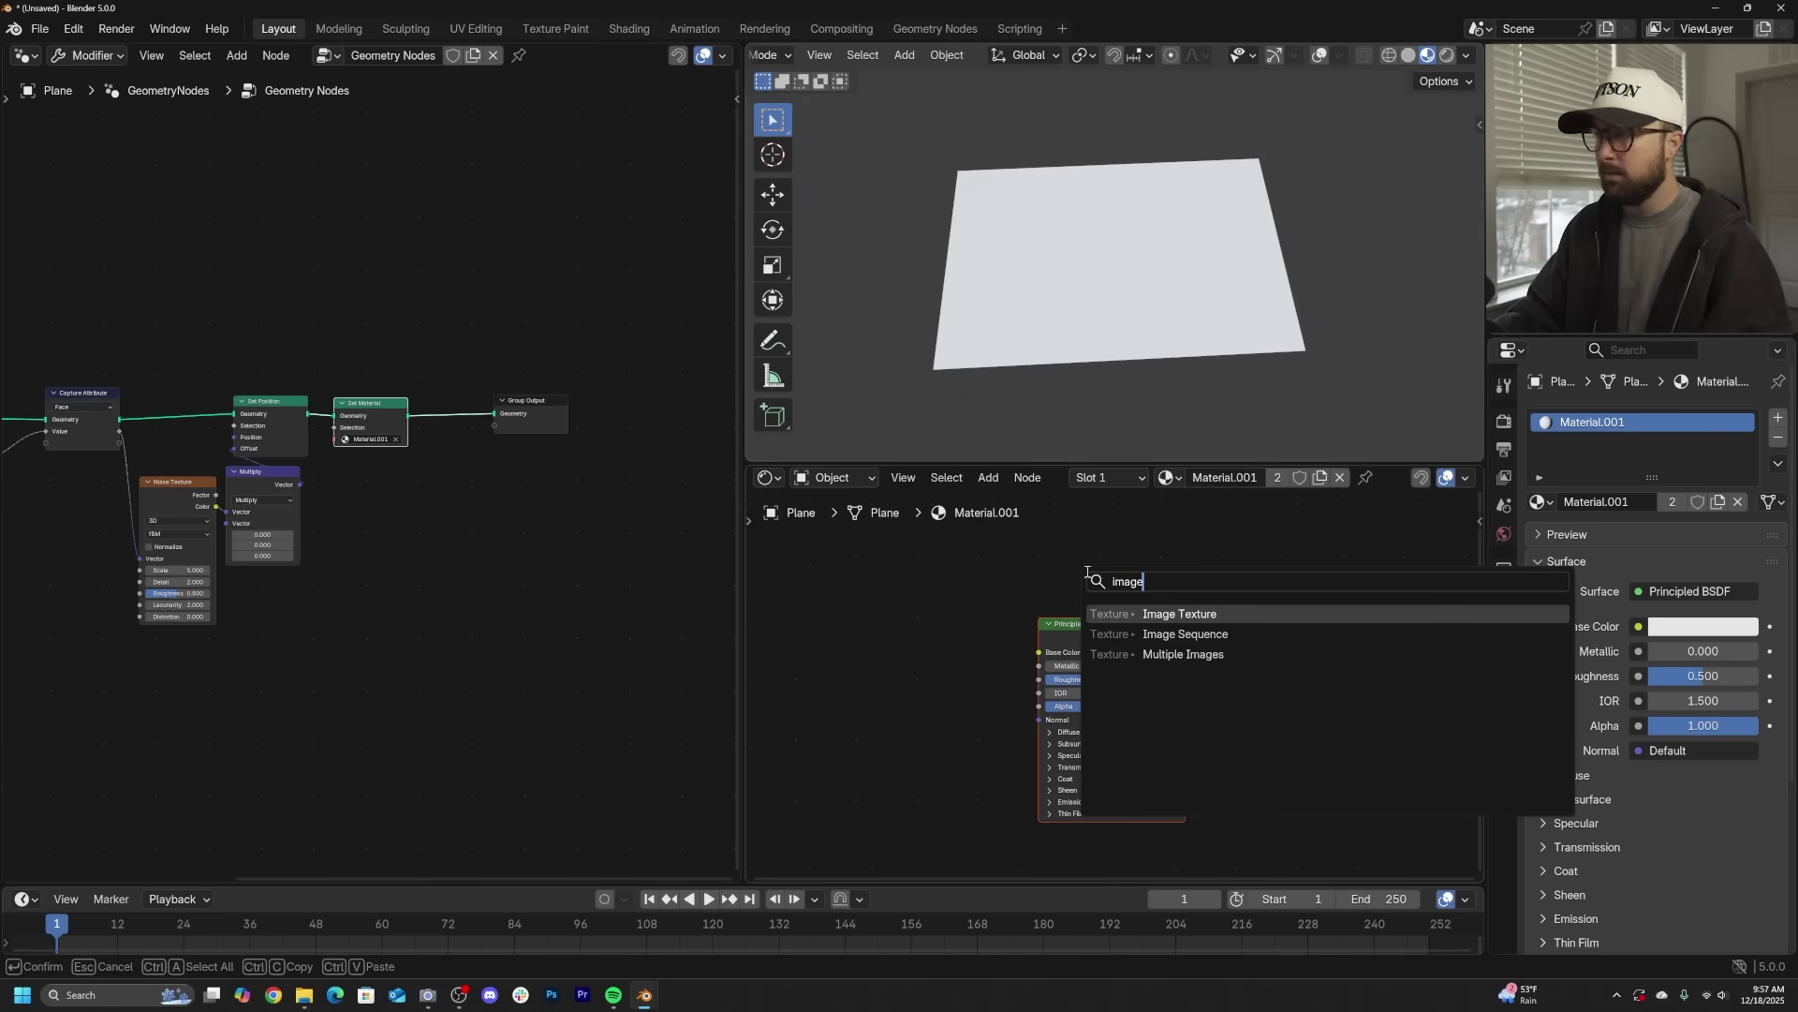
type("e")
left_click(1170, 617)
left_click(811, 658)
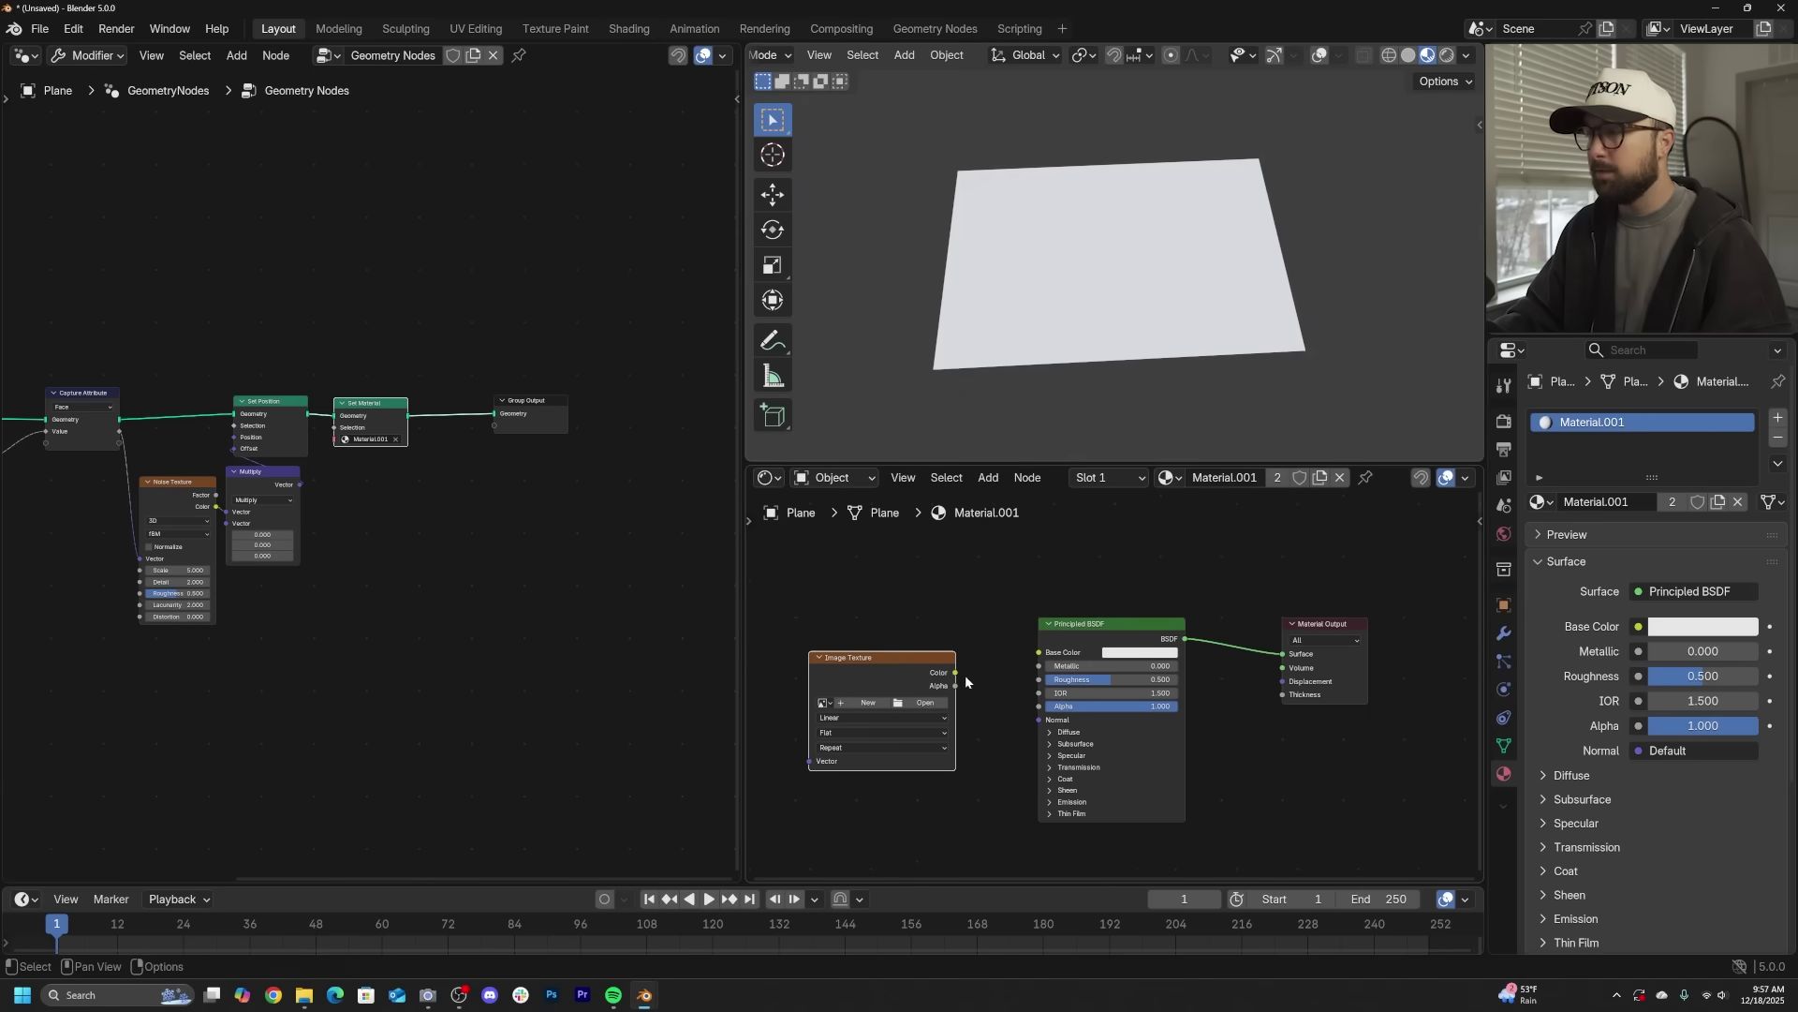
- Delete the Principled BSDF and connect the Image Texture's Color output directly to the Material Output's Surface
left_click_drag(1281, 657, 1282, 655)
left_click_drag(1121, 639, 1064, 599)
key("x")
left_click_drag(955, 672, 1113, 653)
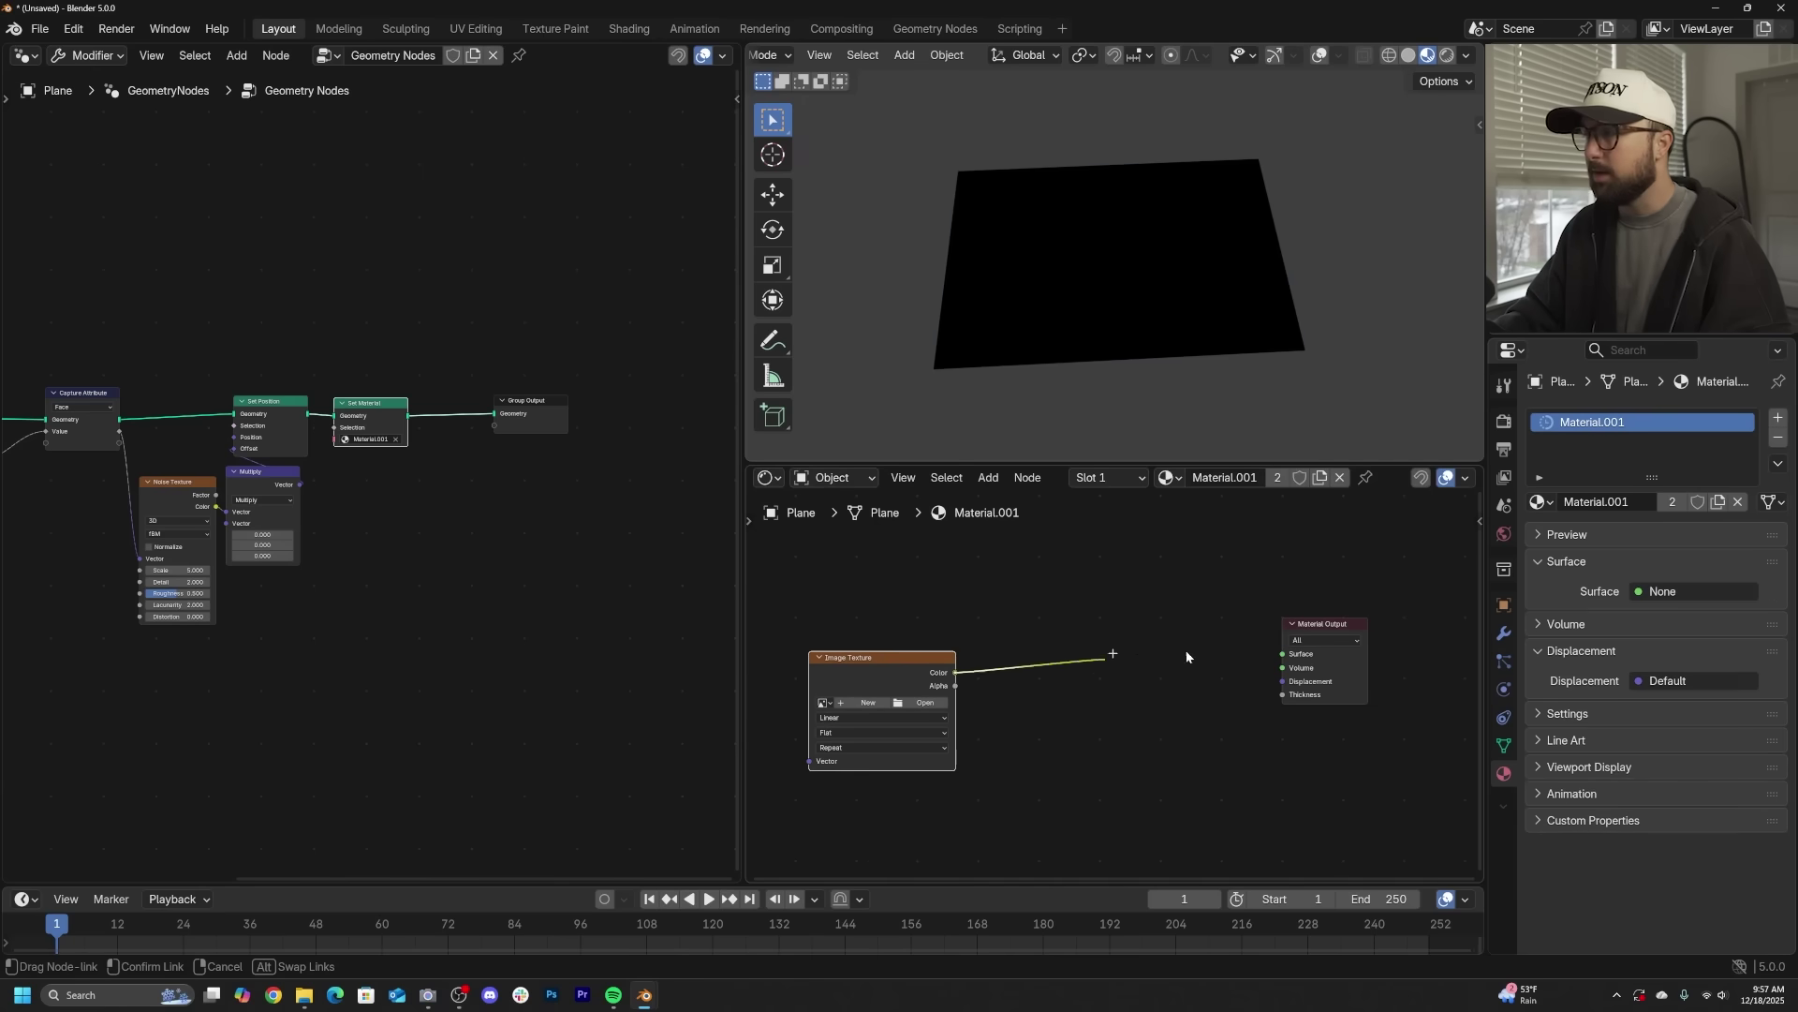
left_click_drag(841, 666, 1132, 628)
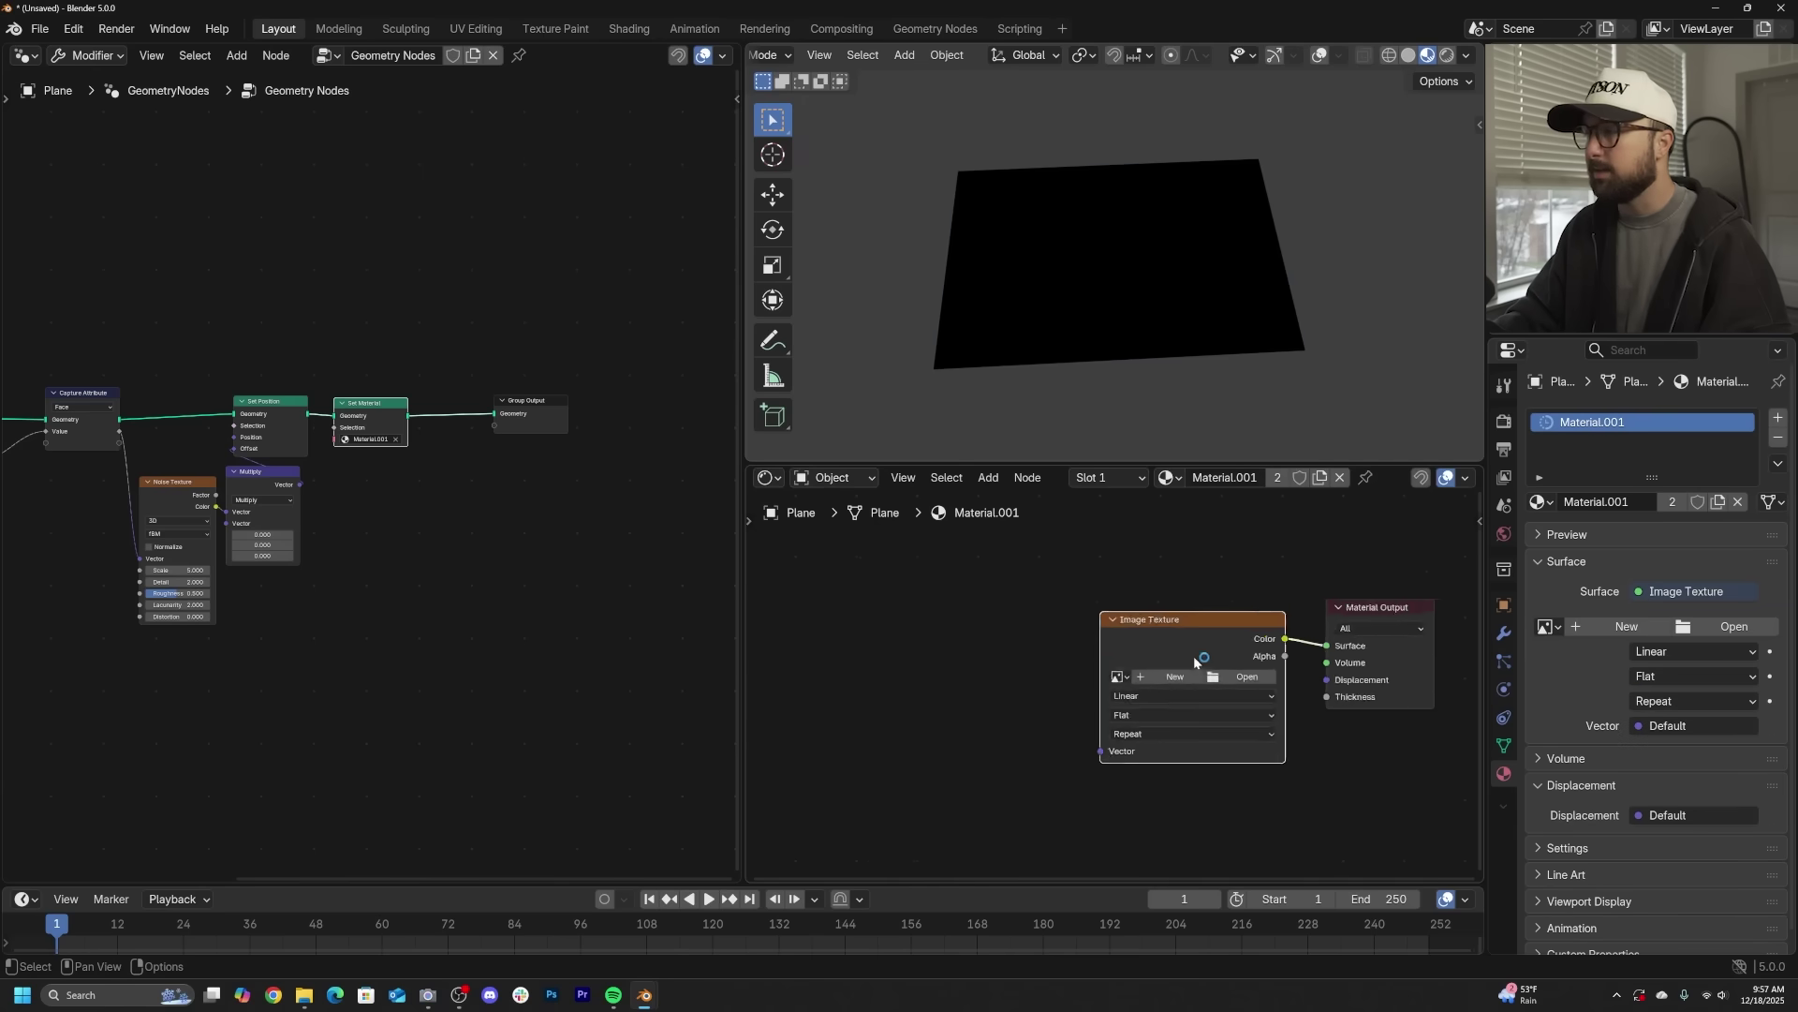
- Load the desert dunes photo from the Desktop folder into the Image Texture node
scroll(1171, 656, "up", 4)
left_click(1028, 665)
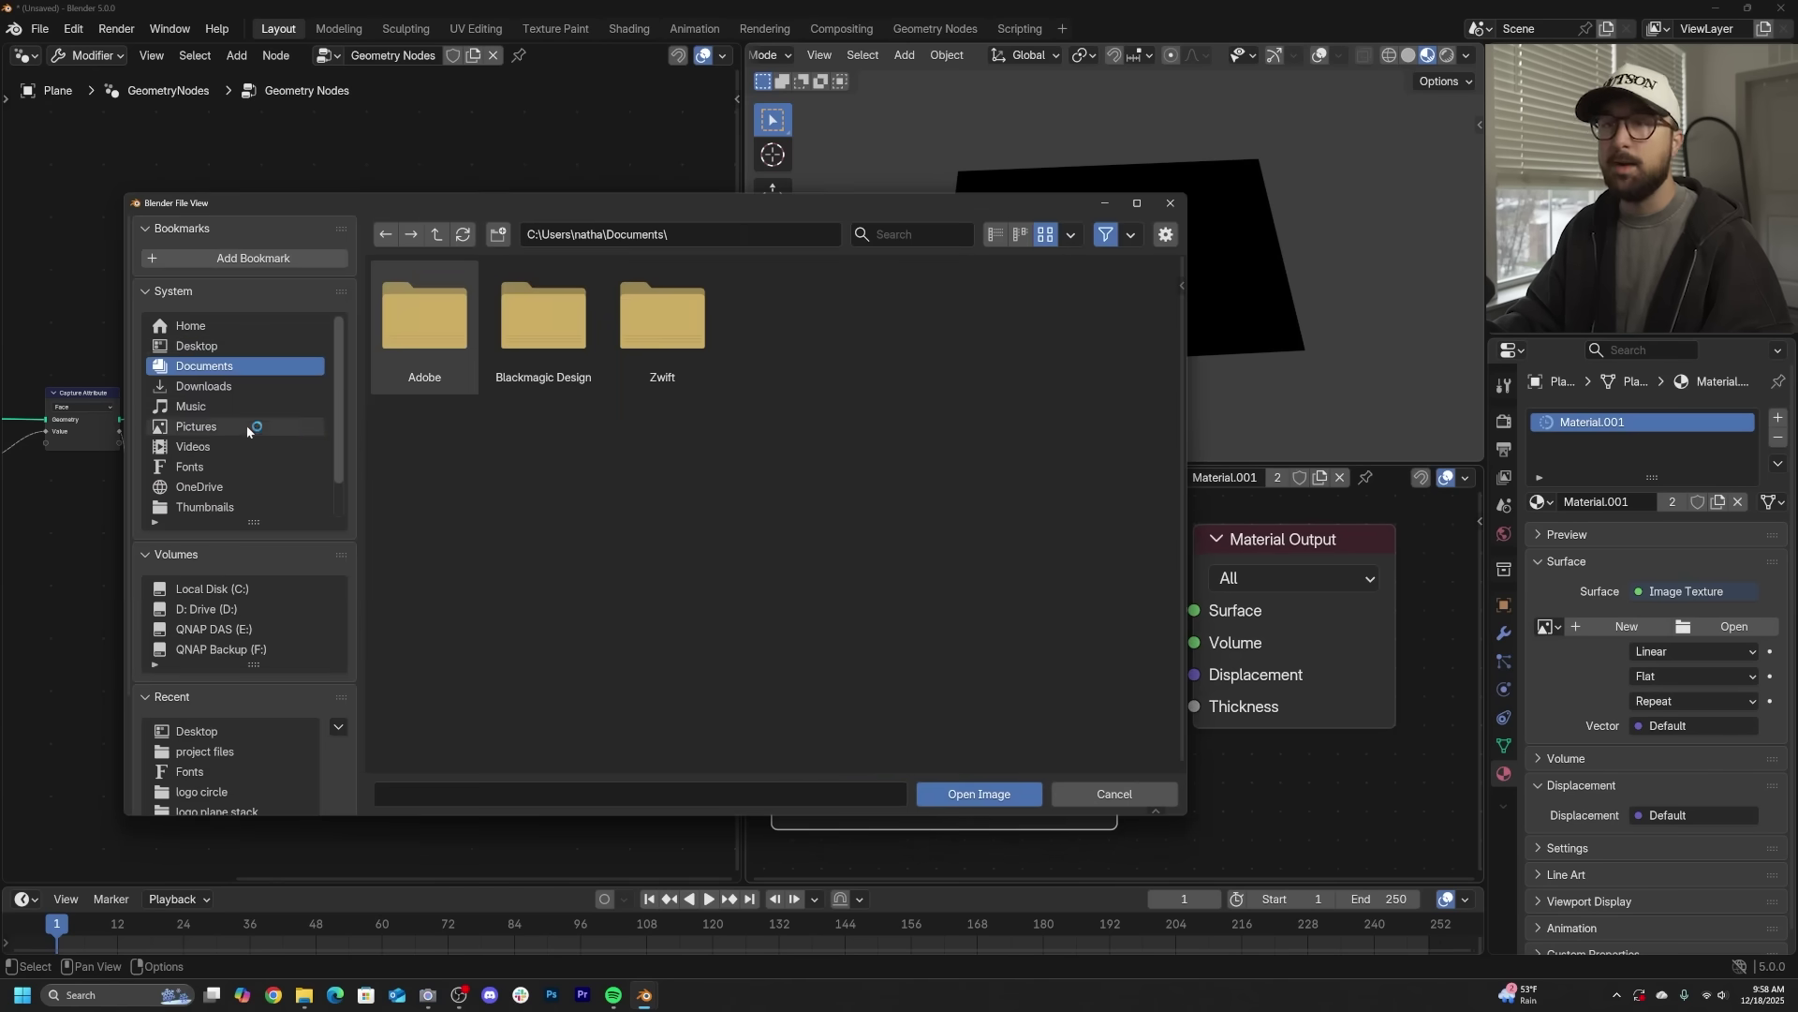
left_click(183, 347)
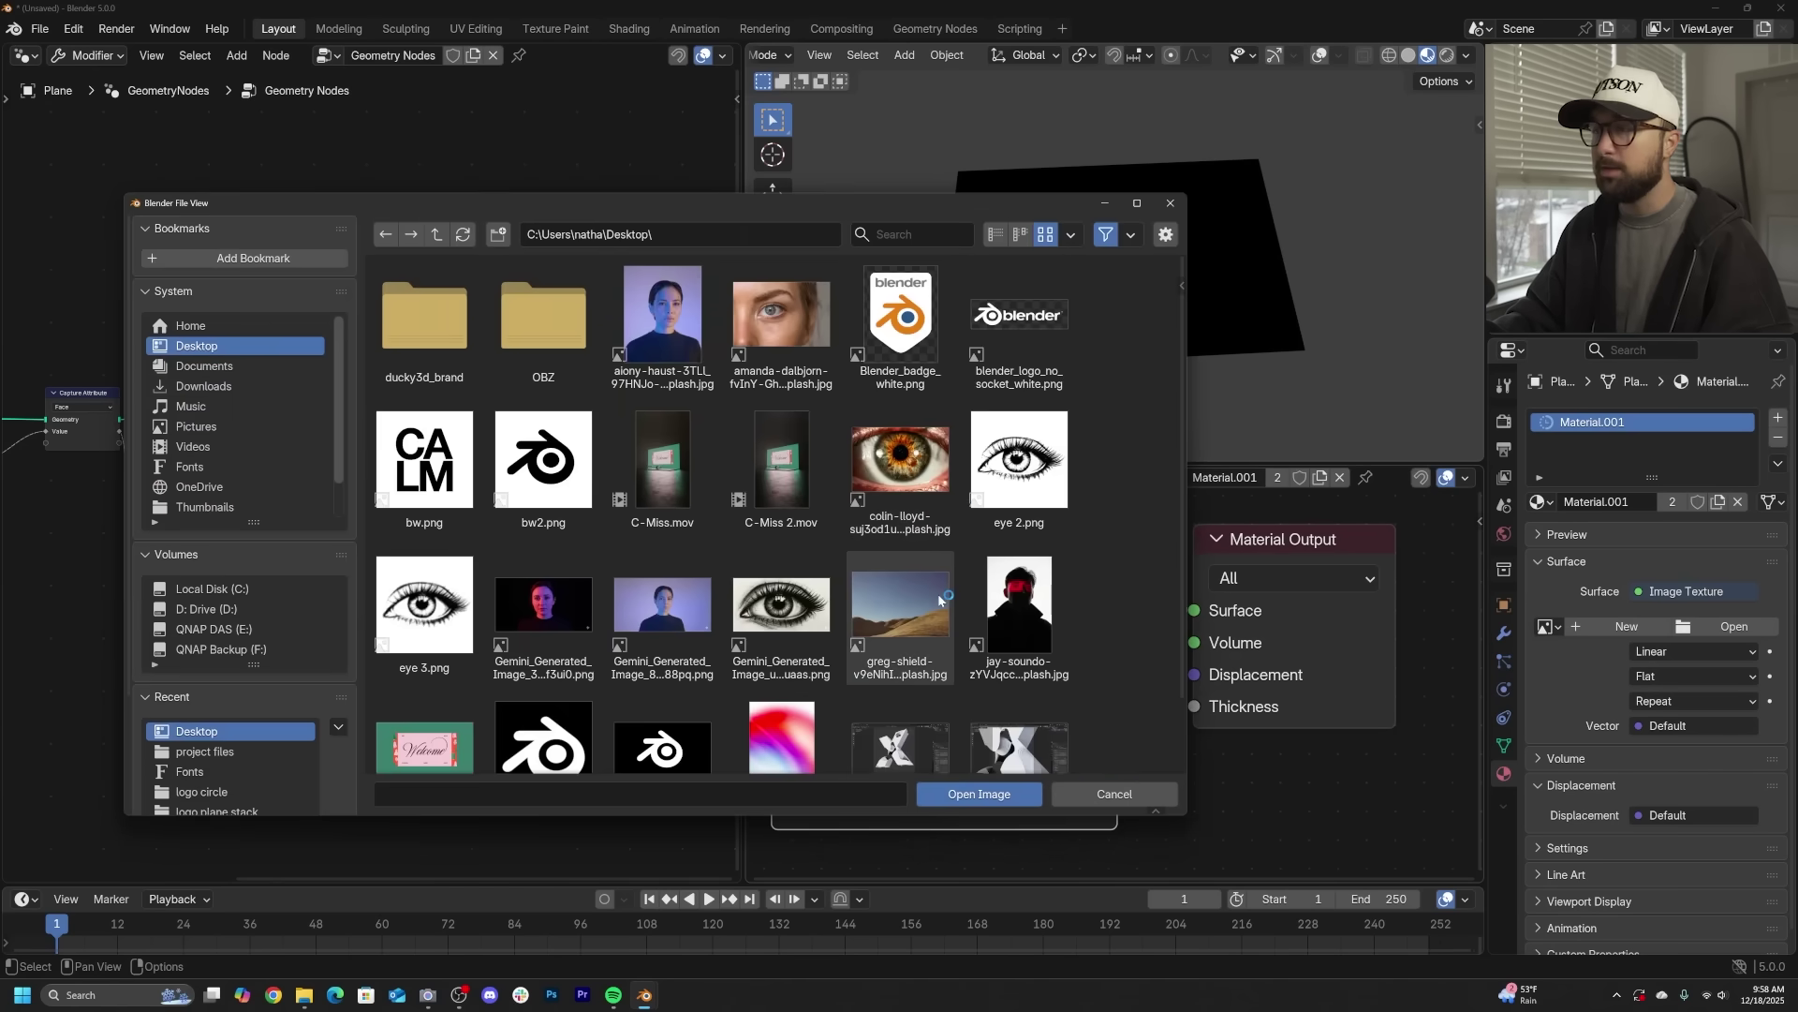
double_click(937, 593)
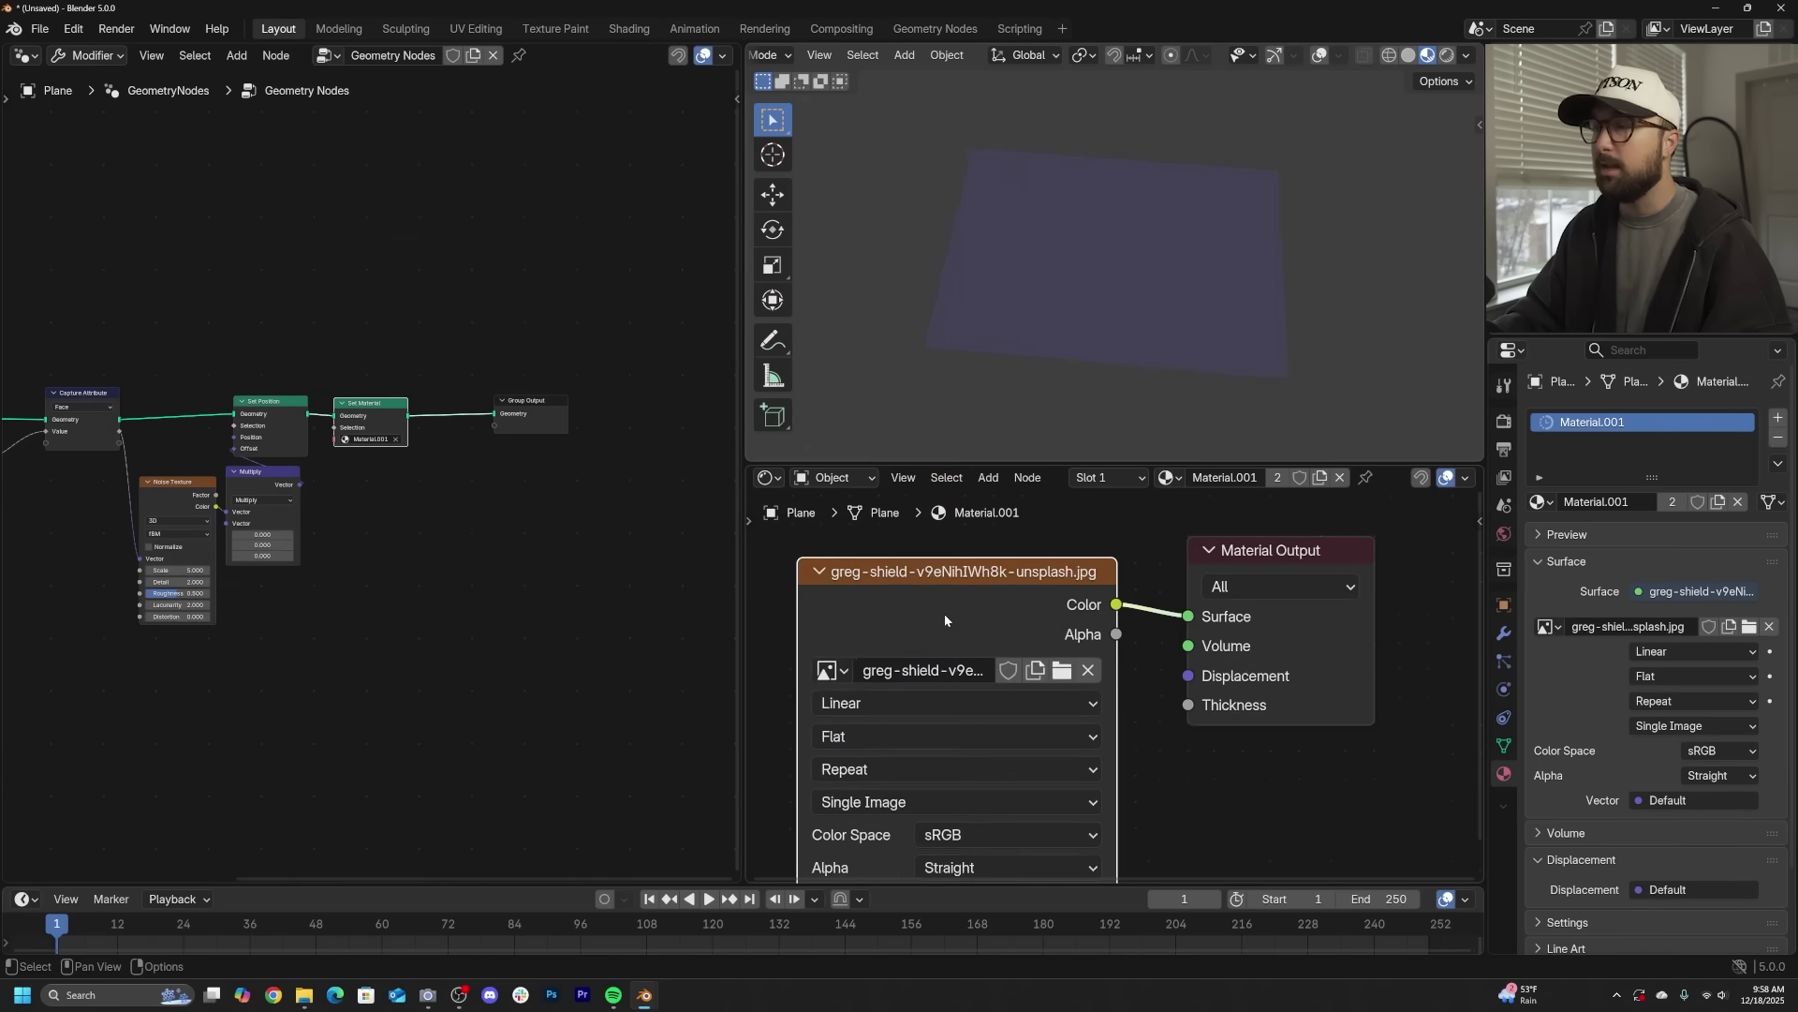
- Try Texture Coordinate and Mapping nodes on the image, using Object coordinates and a smaller X and Y mapping scale
scroll(944, 614, "down", 3)
middle_click_drag(1029, 632, 1082, 614)
key("ctrl+t")
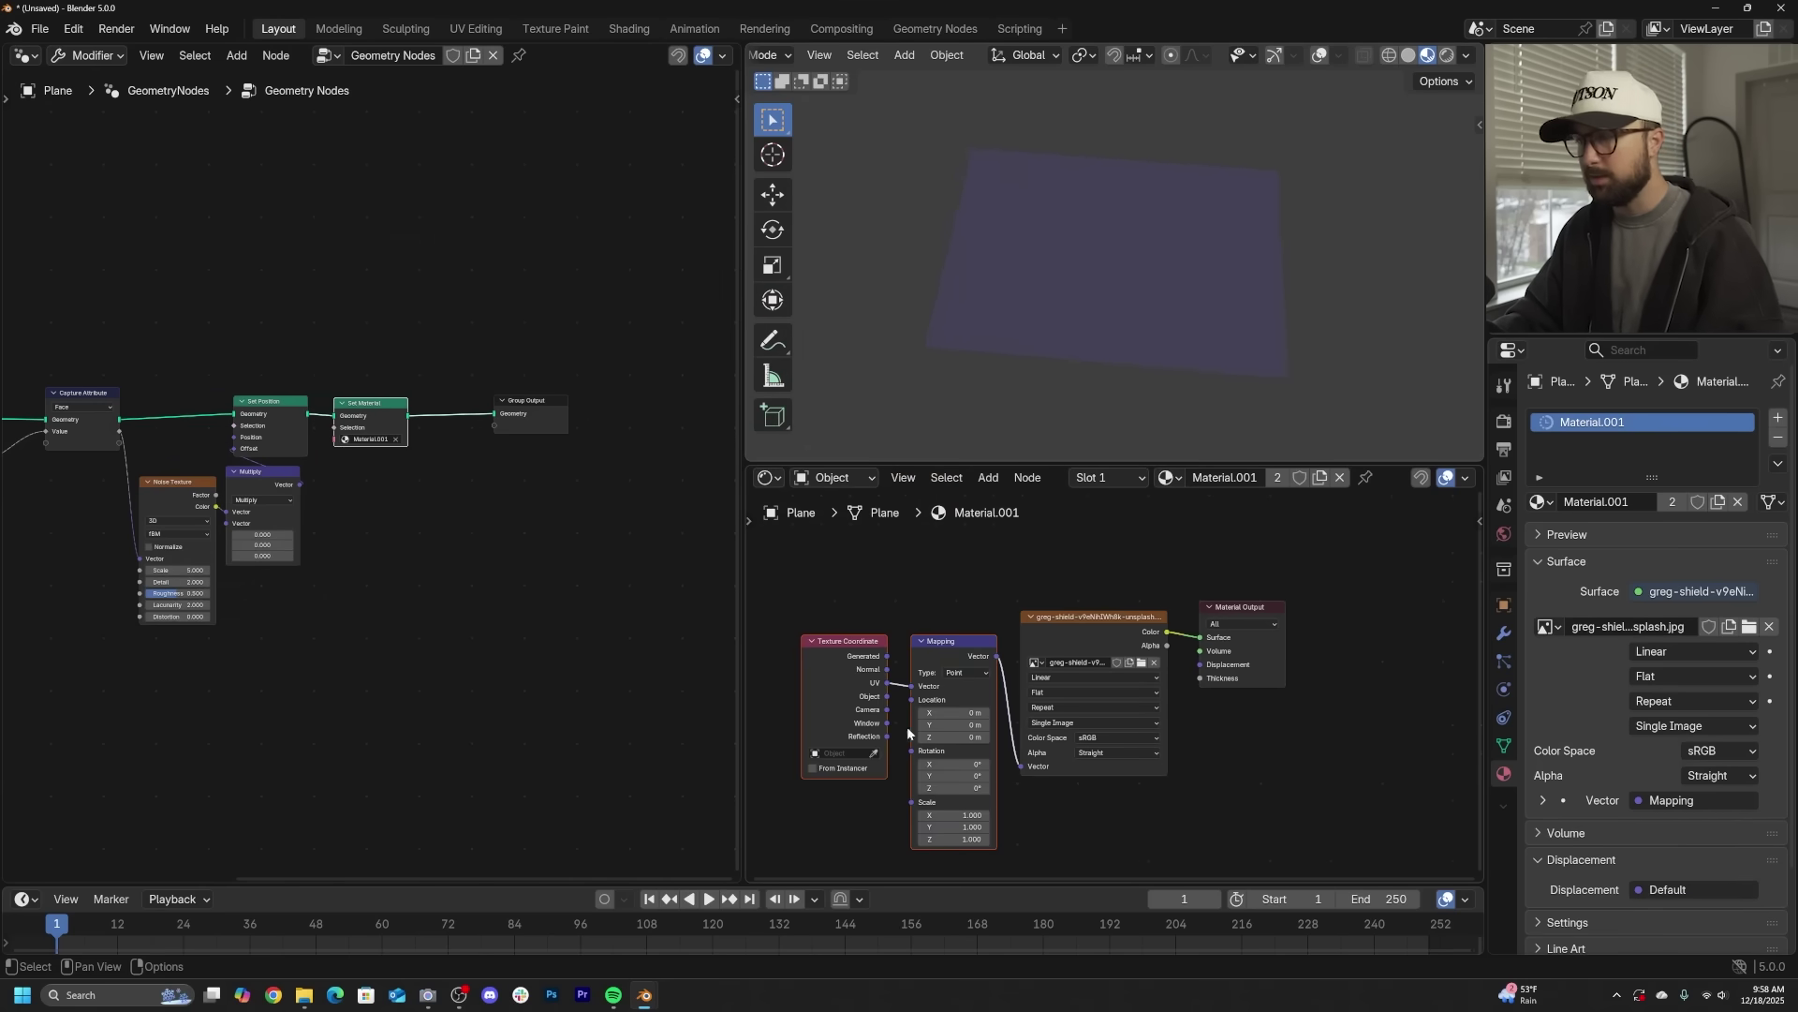
left_click_drag(906, 698, 911, 687)
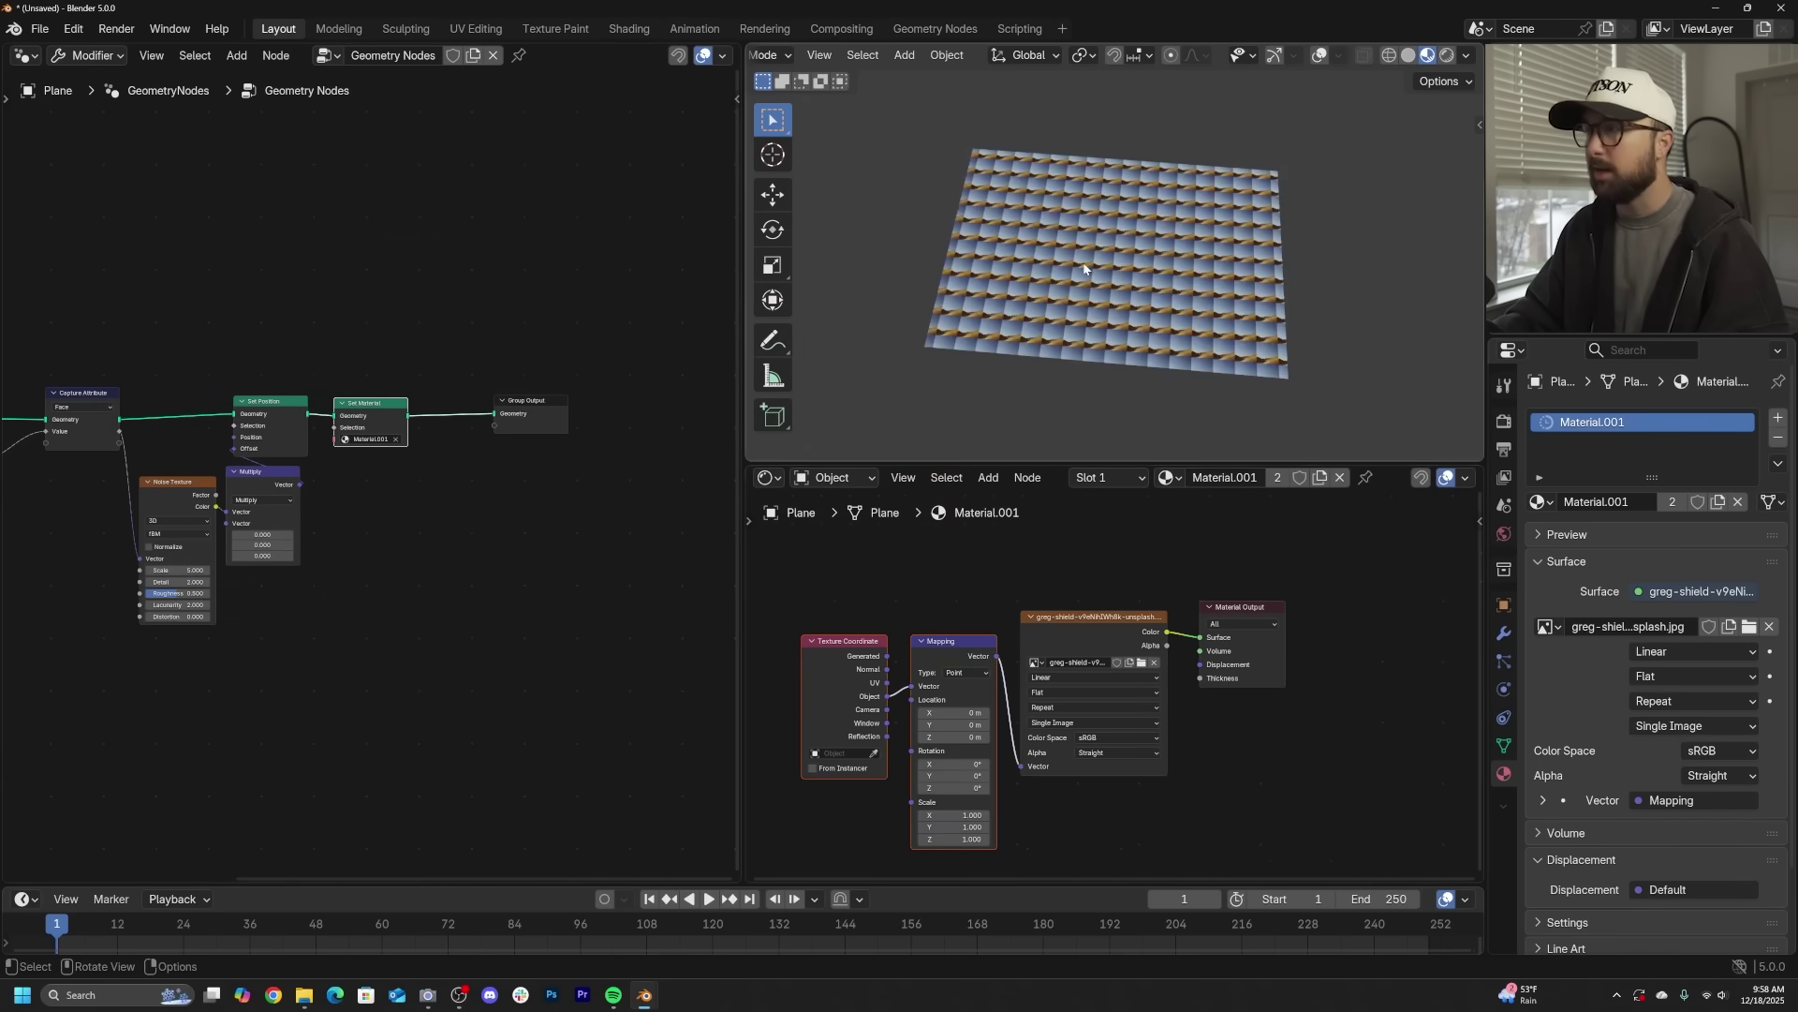
scroll(1091, 276, "up", 5)
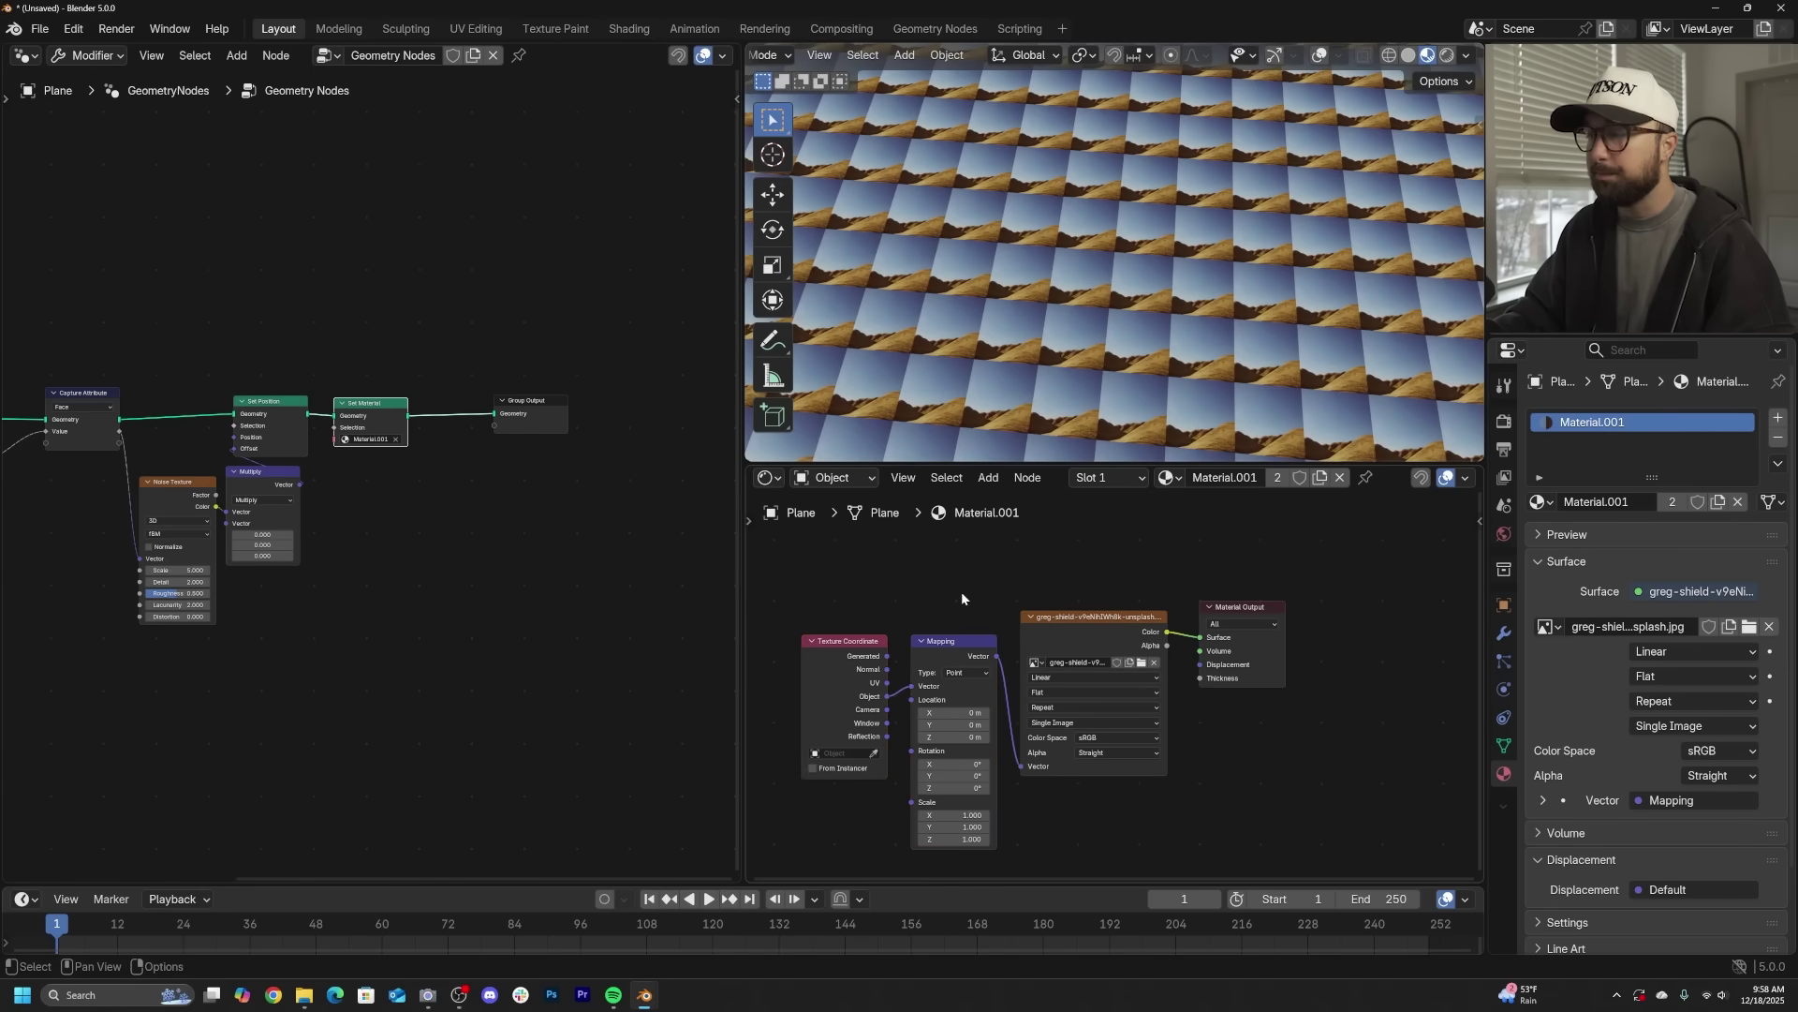
left_click_drag(962, 597, 823, 768)
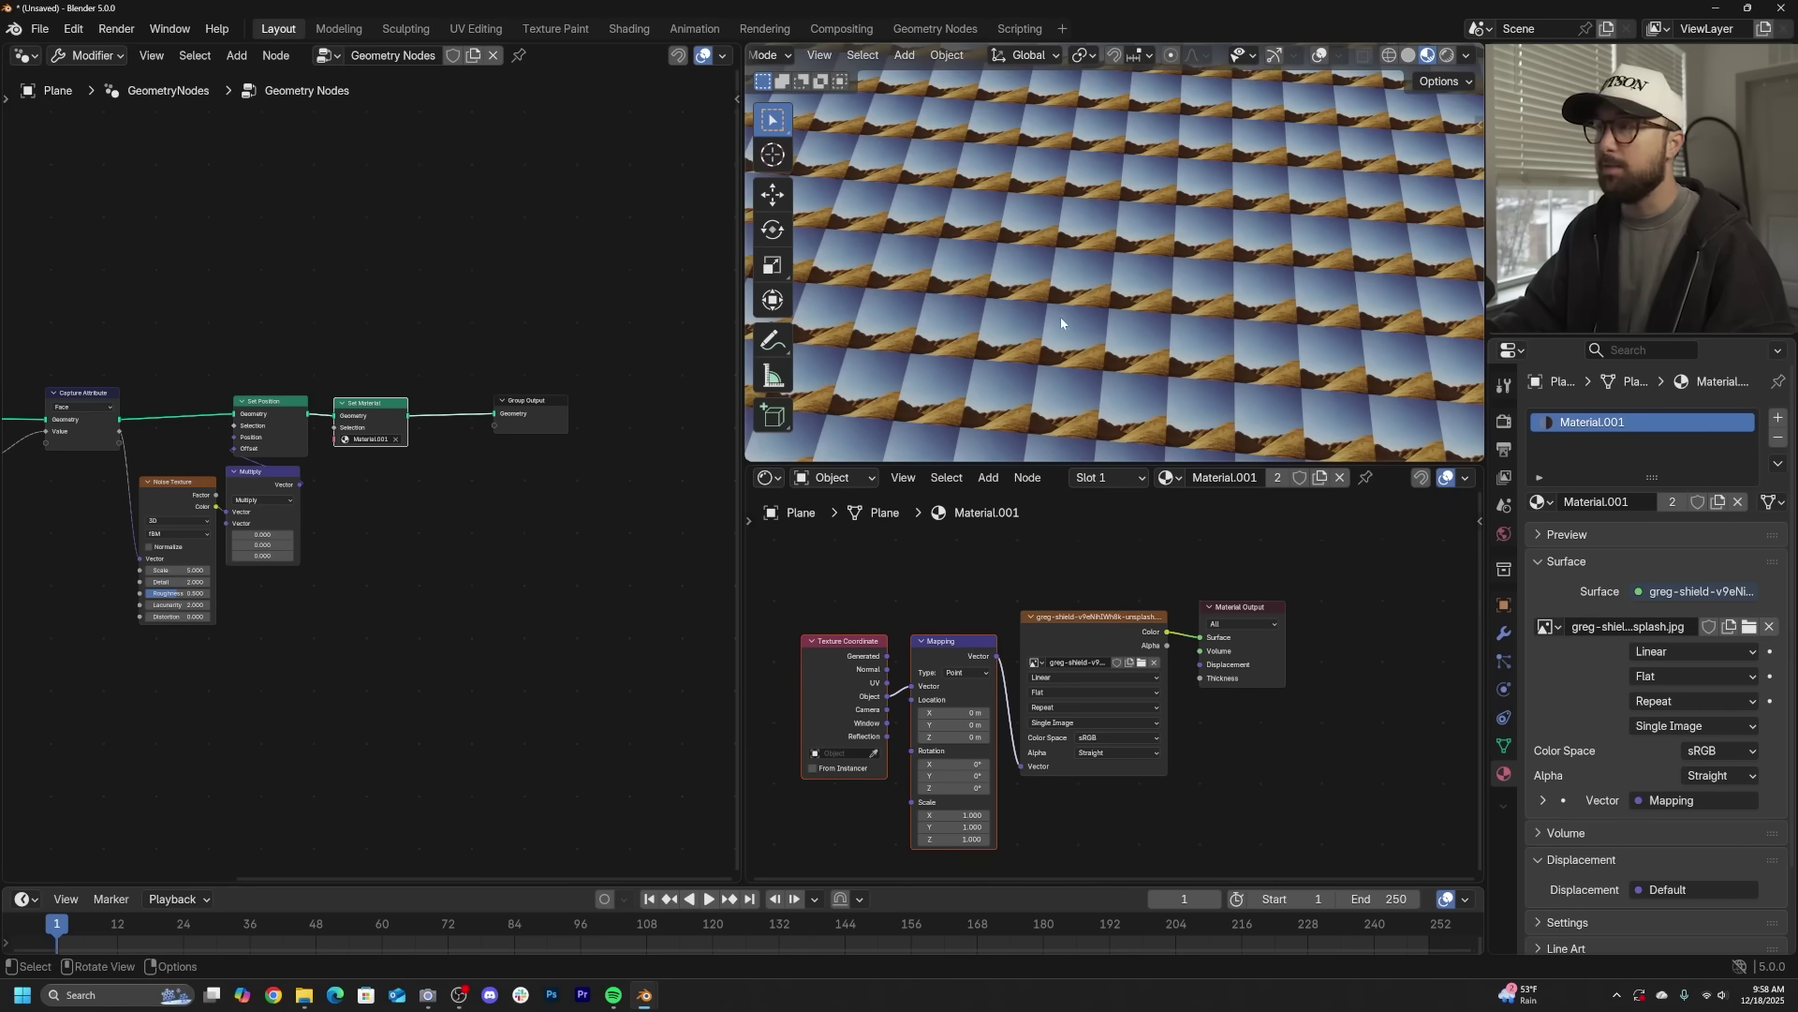
left_click_drag(956, 815, 937, 827)
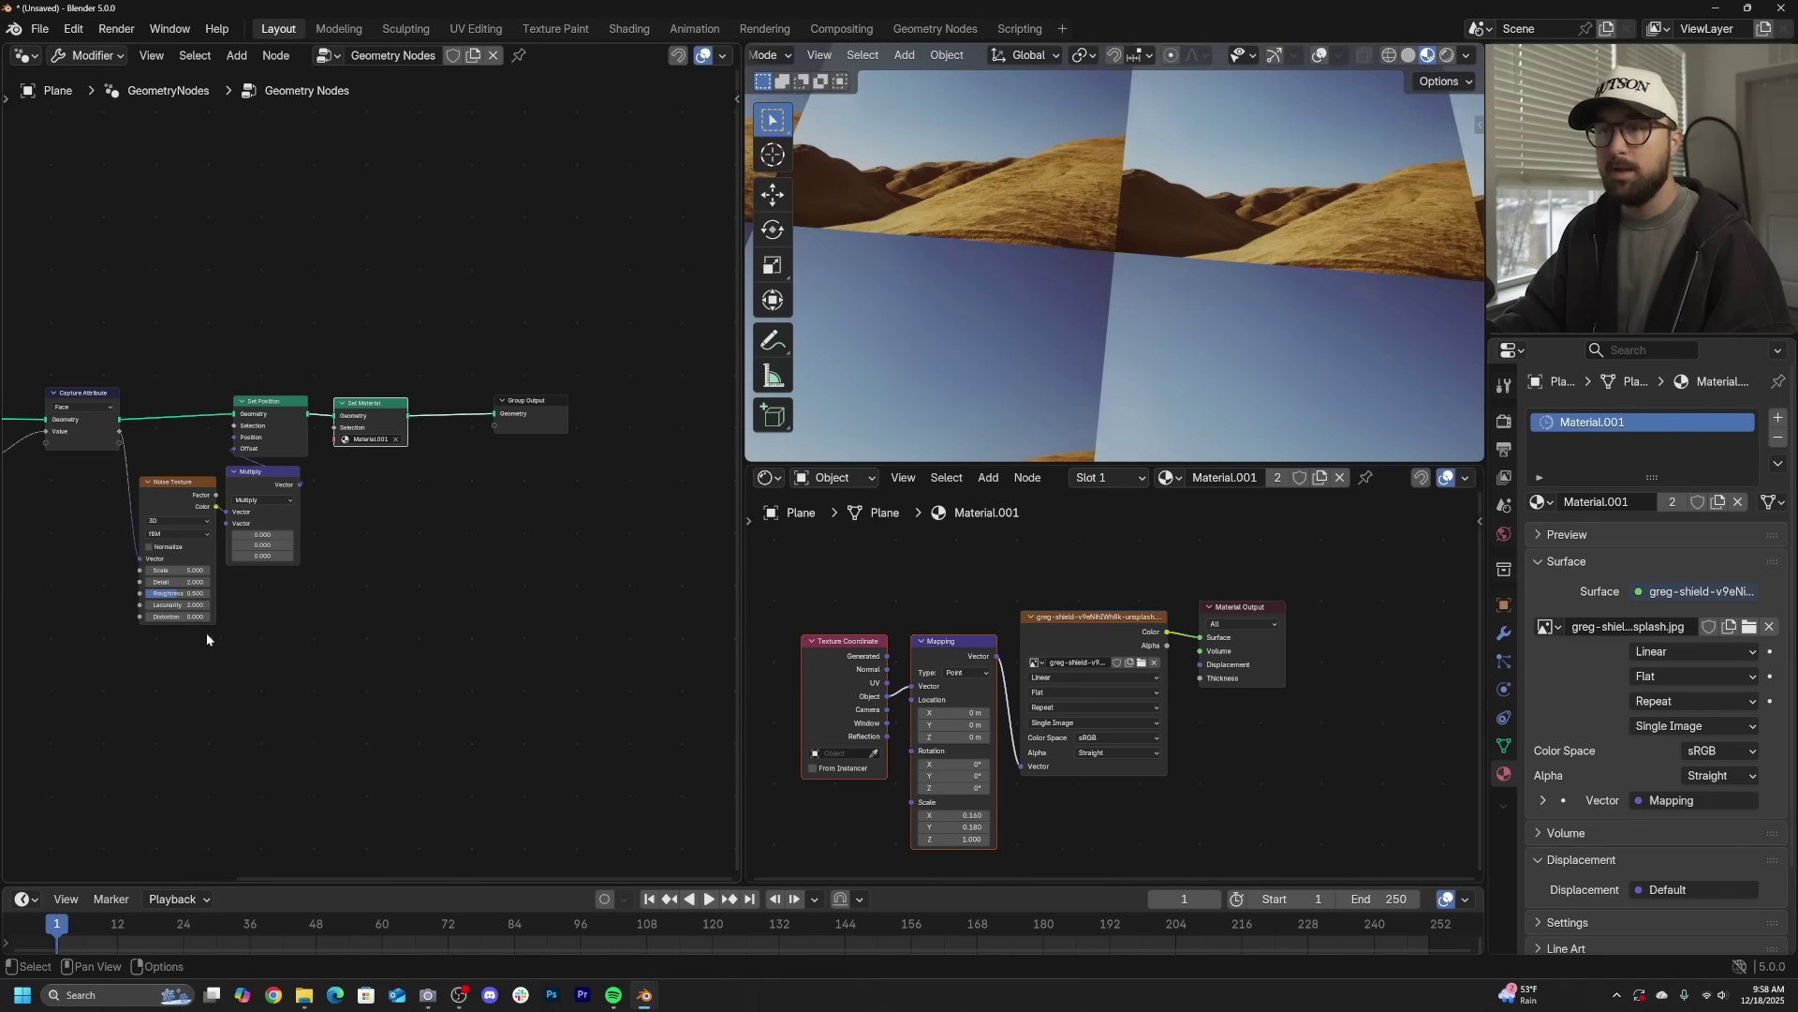
- Try a larger multiplier on all three axes of the Multiply node, inspect the scattered faces, and reset it to 0
mouse_move(262, 534)
left_mouse_down()
mouse_move(300, 534)
mouse_move(263, 534)
left_mouse_up()
middle_click_drag(1062, 330, 1048, 319)
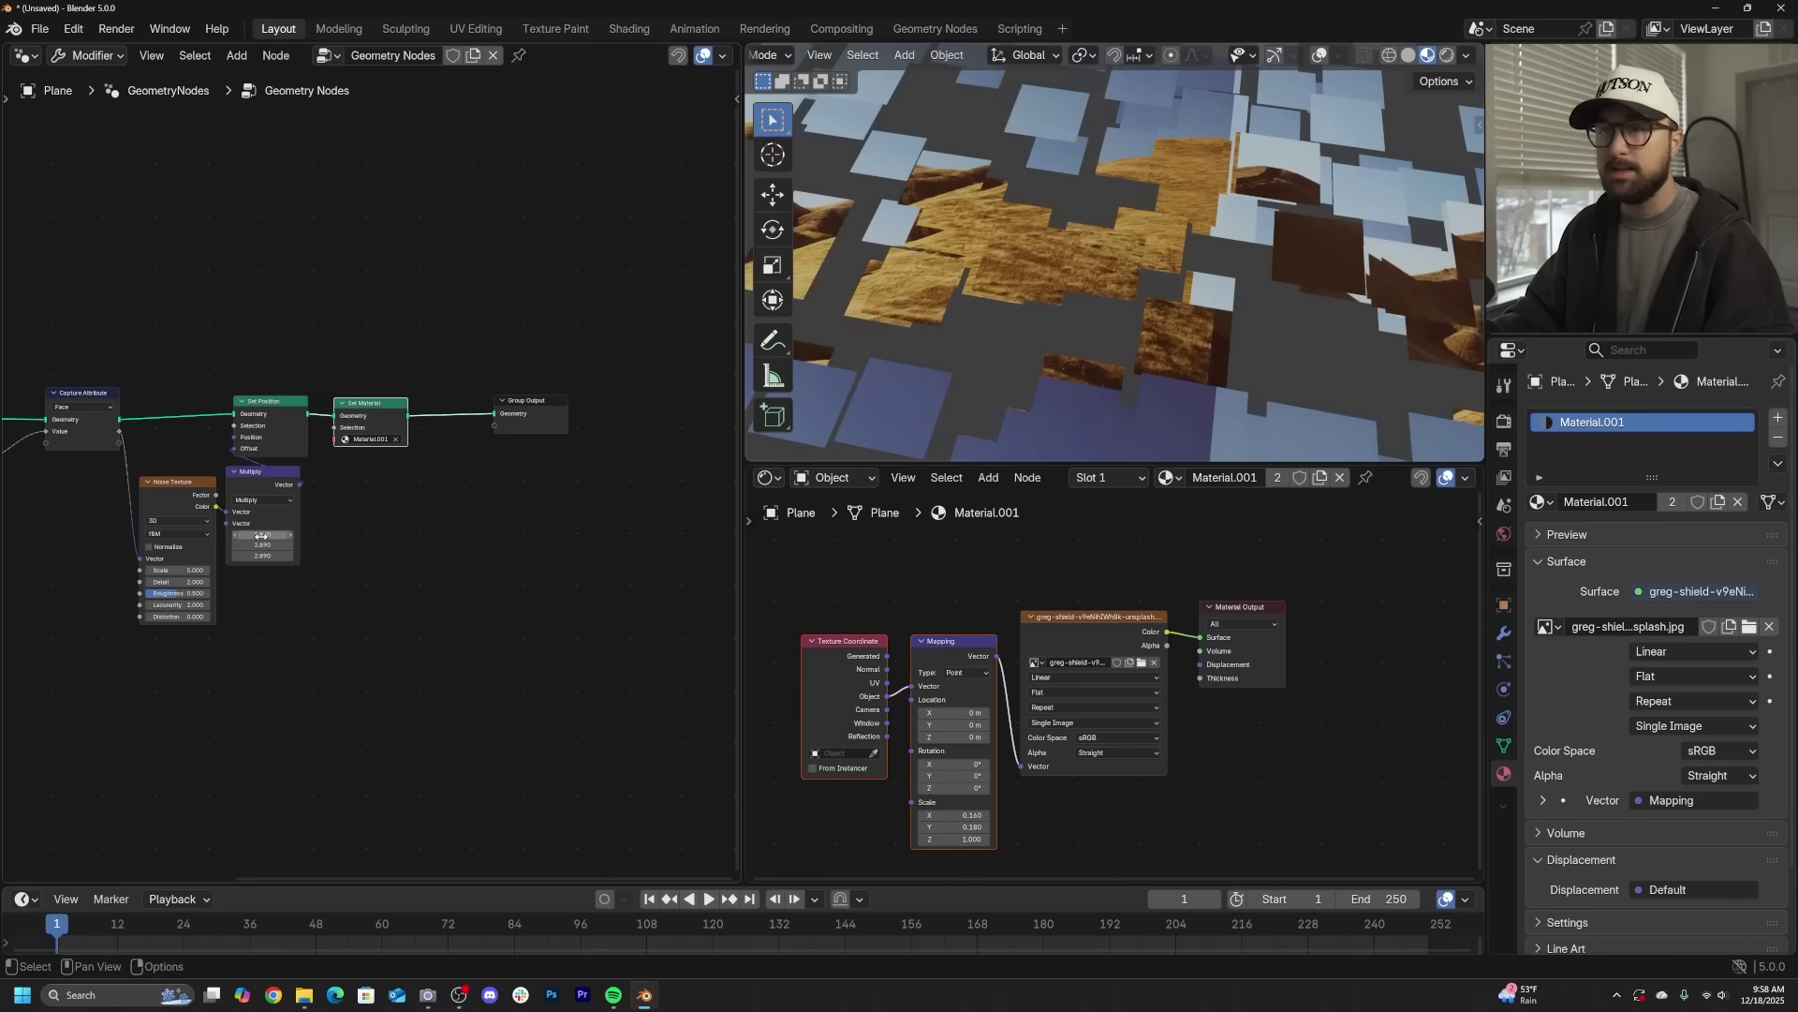
left_click_drag(261, 535, 261, 534)
key("Return")
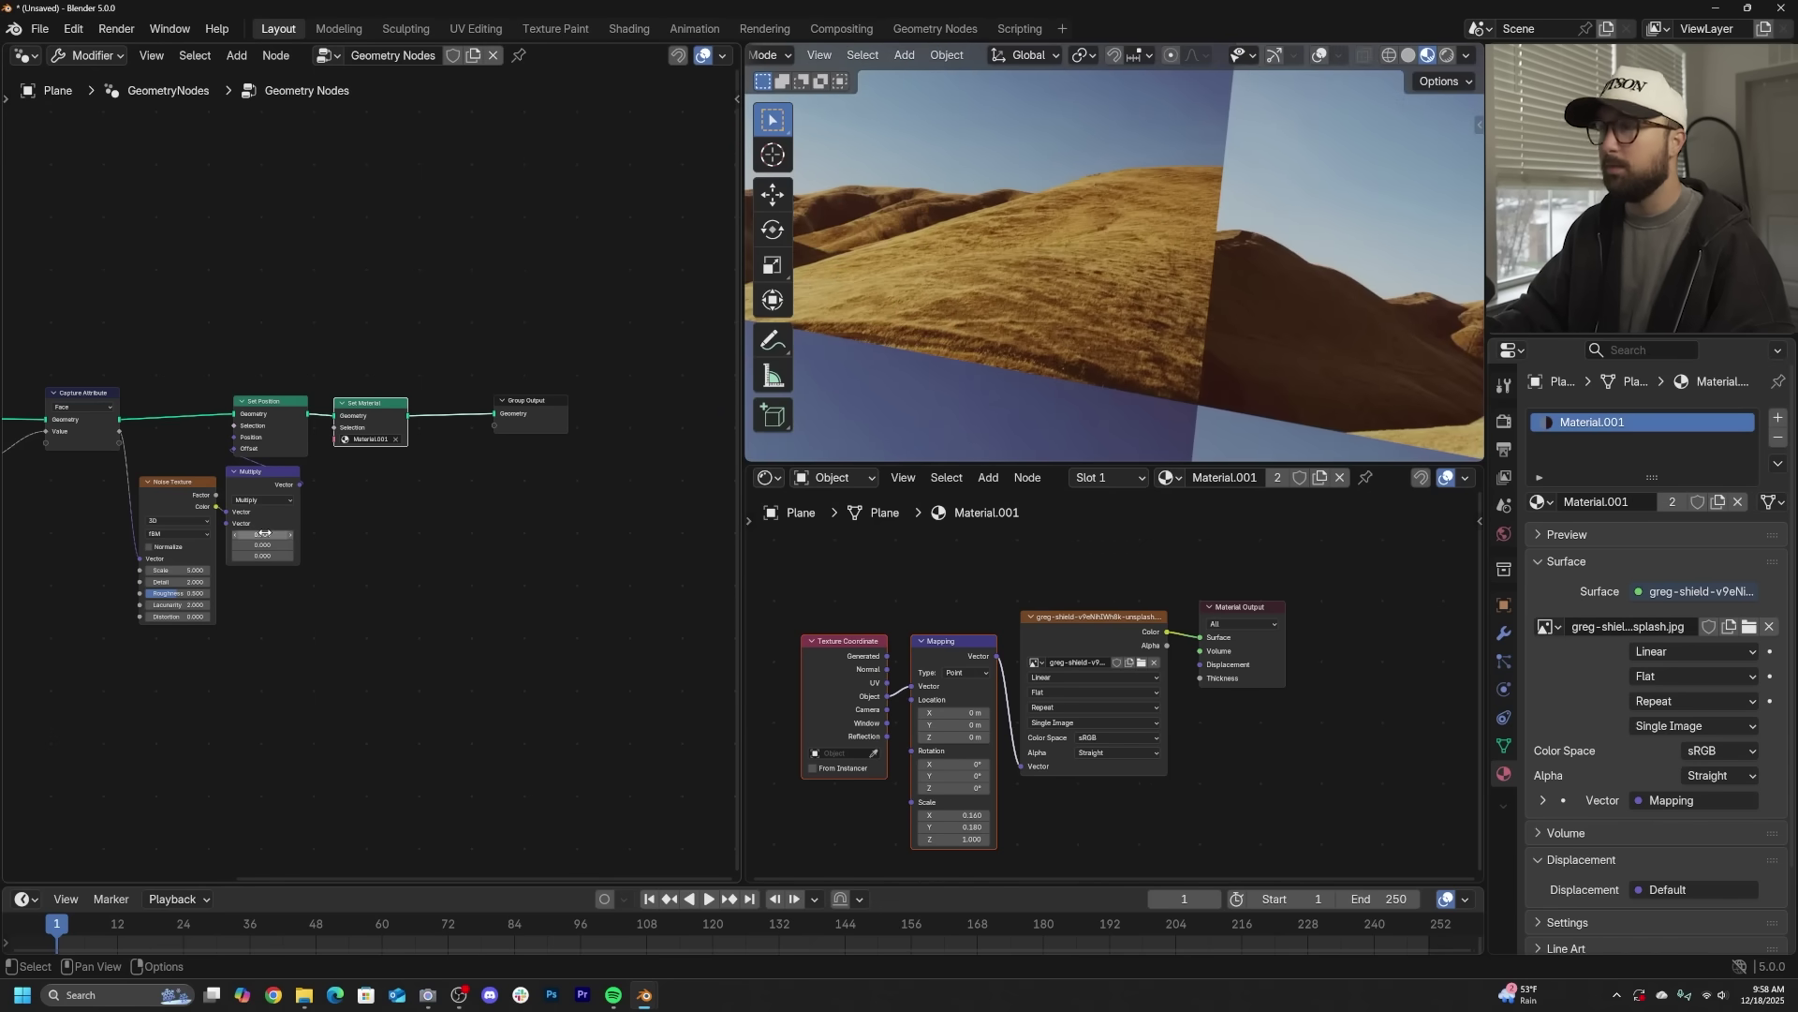
- Delete the Texture Coordinate and Mapping nodes from the material
scroll(1016, 656, "down", 2)
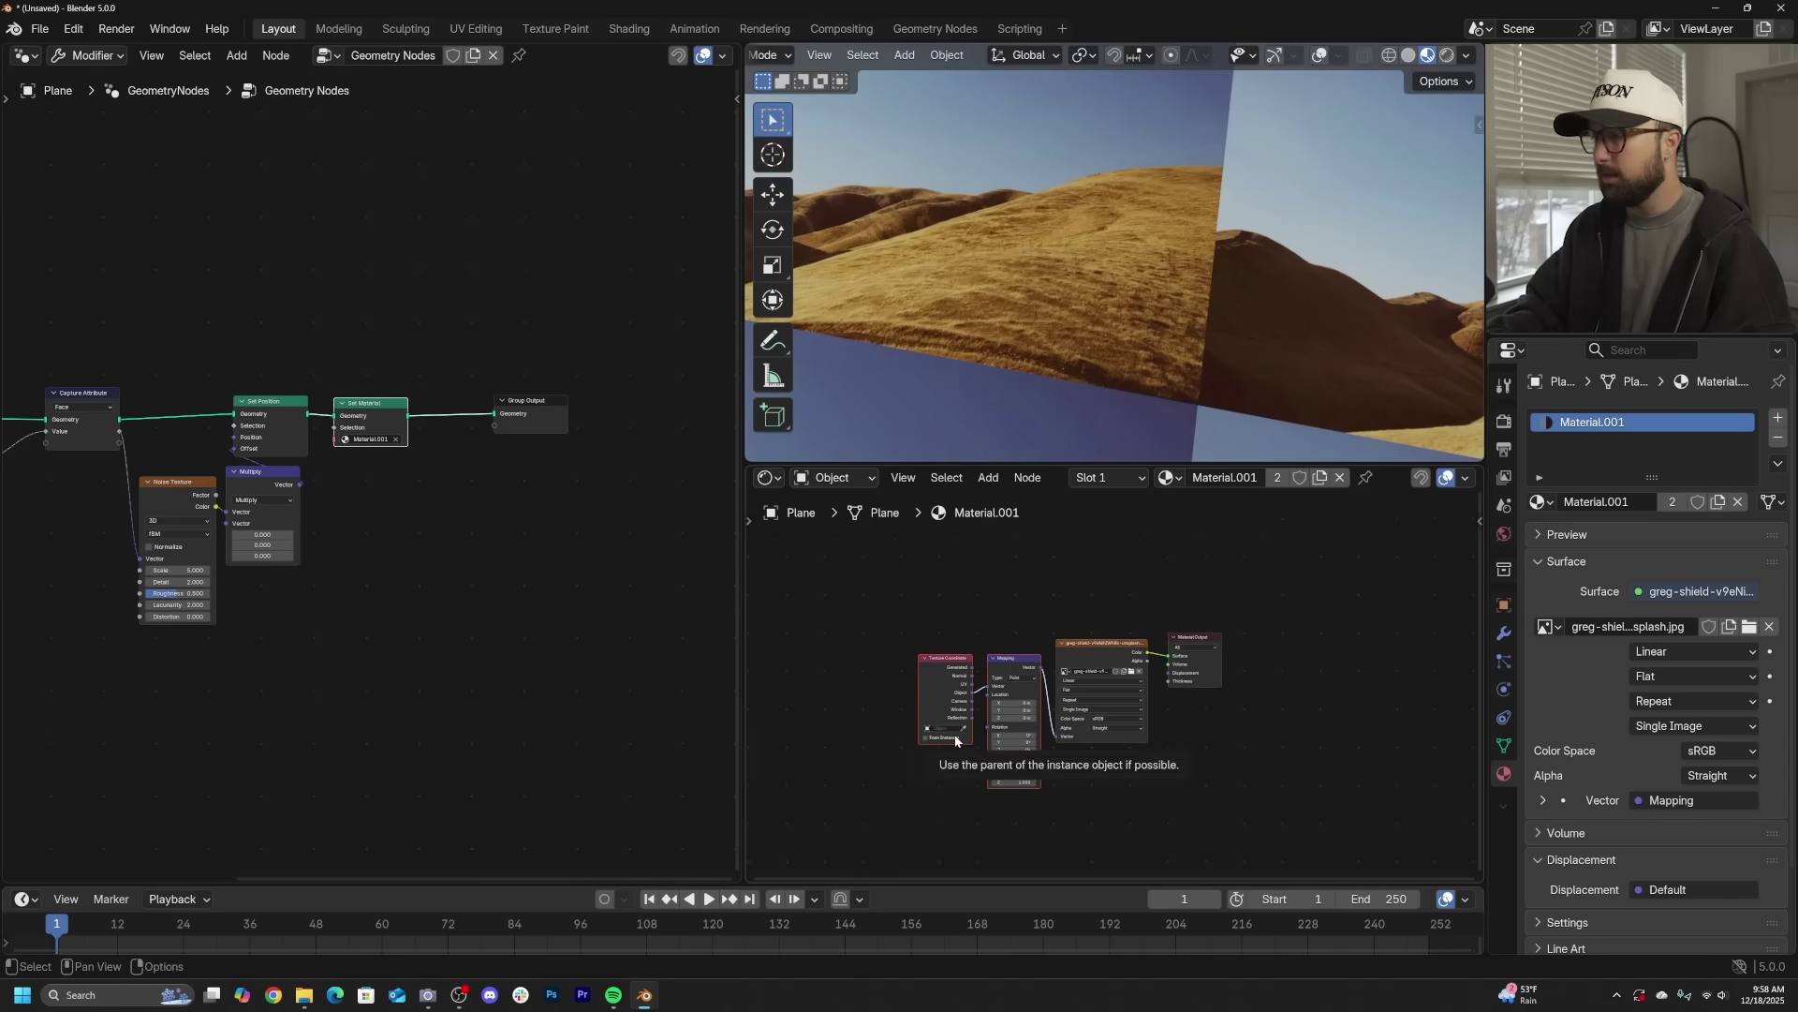
key("x")
- Move the Set Material and Group Output nodes together away from Set Position to make room between them
scroll(282, 481, "down", 1)
middle_click_drag(261, 485, 361, 514)
scroll(361, 546, "up", 5)
middle_click_drag(581, 525, 206, 525)
left_click_drag(462, 400, 104, 514)
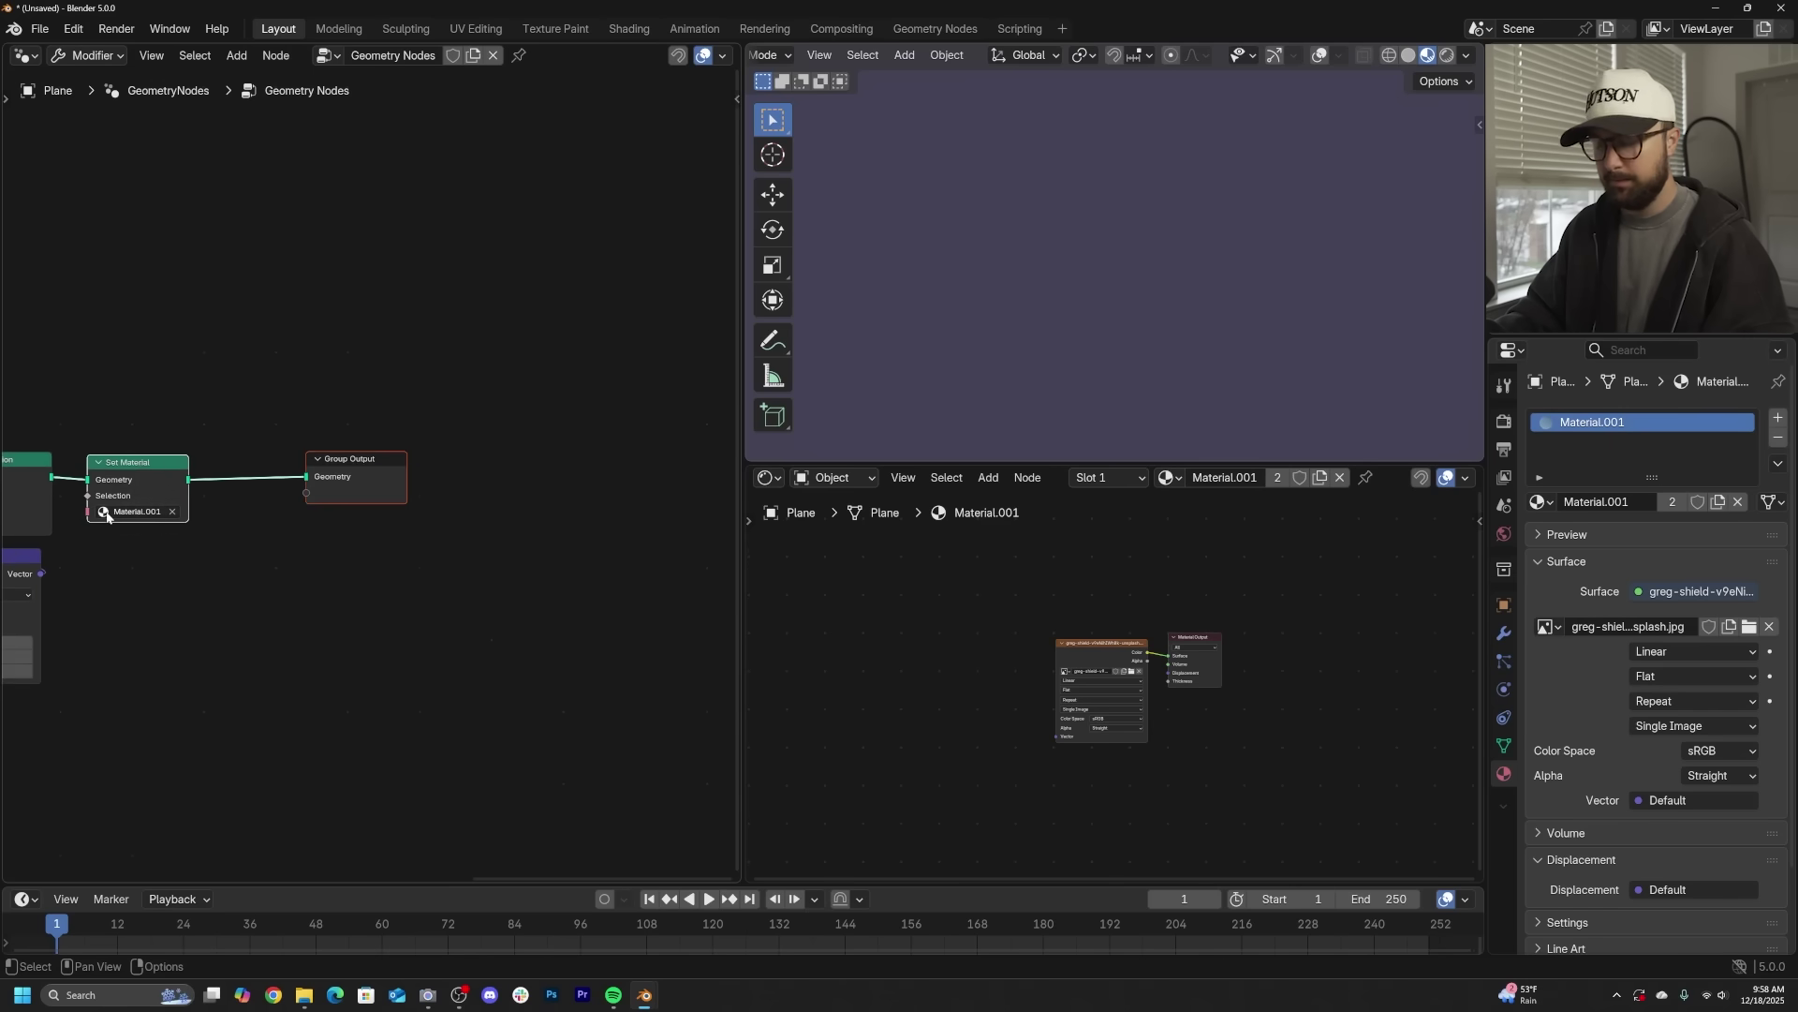
key("g")
left_click(254, 520)
- Insert a Store Named Attribute node between Set Position and Set Material
middle_click_drag(209, 505, 375, 486)
key("shift+a")
type("store")
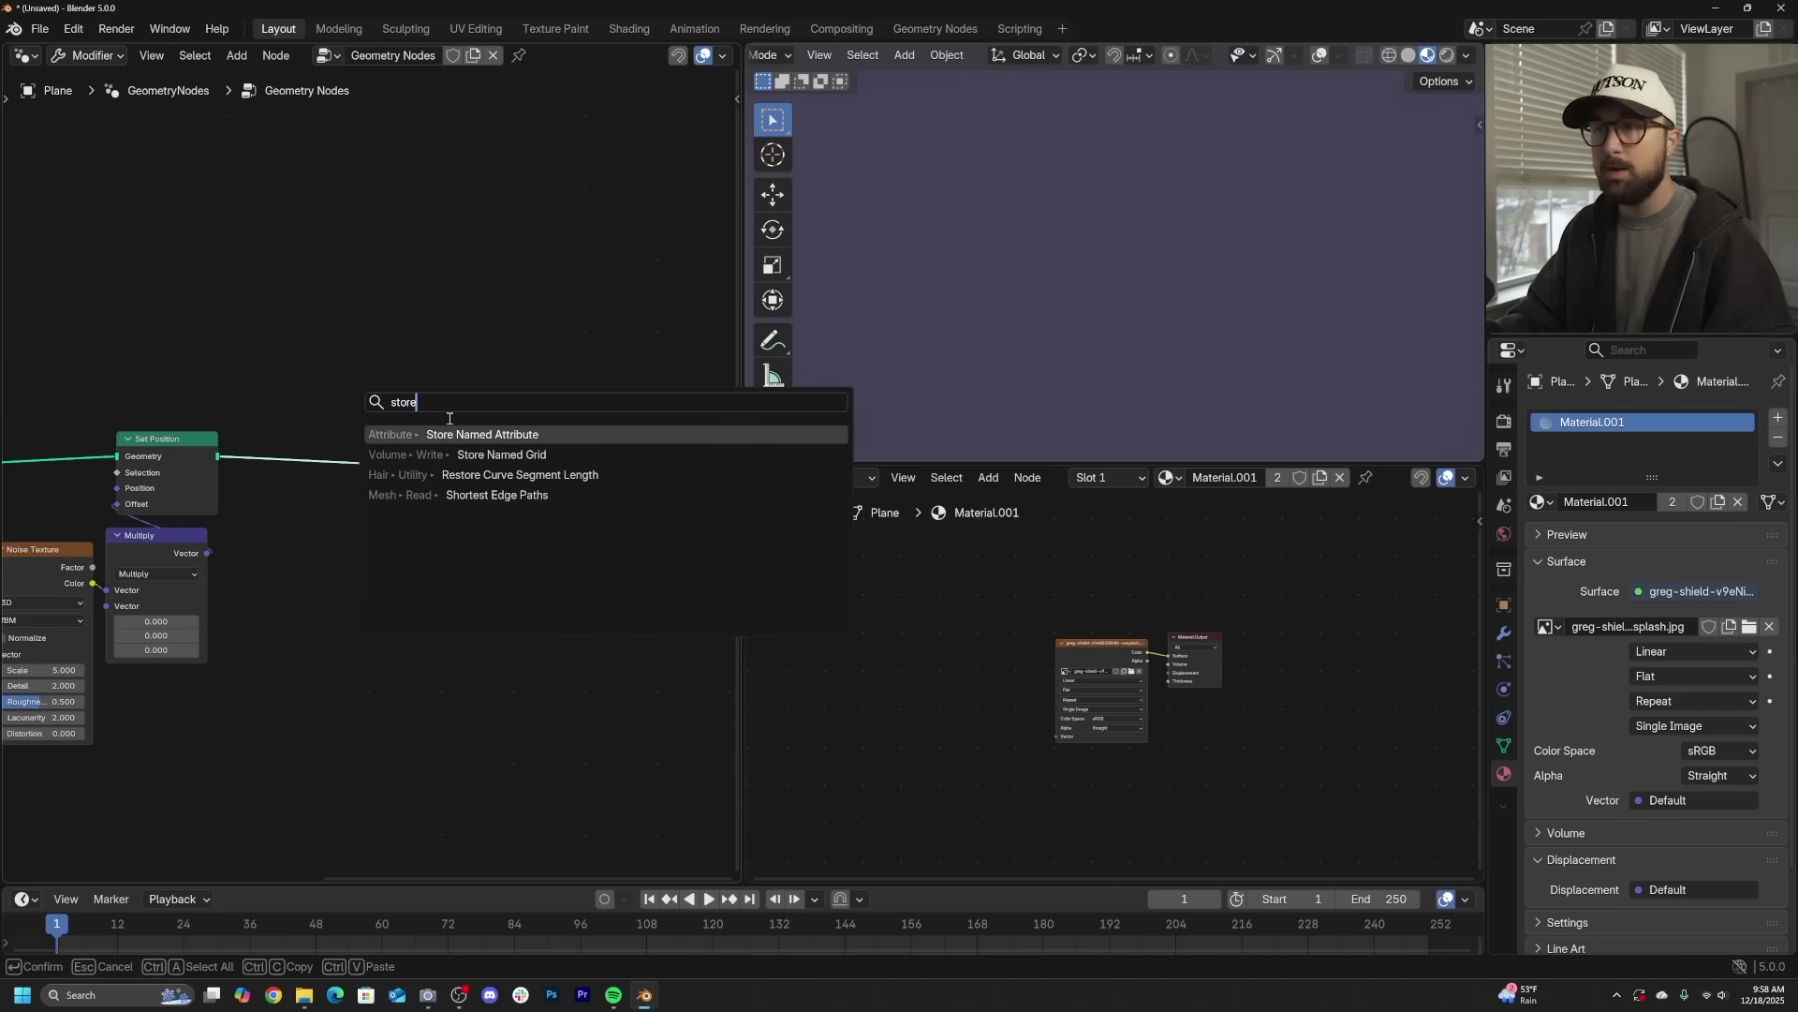
key("Return")
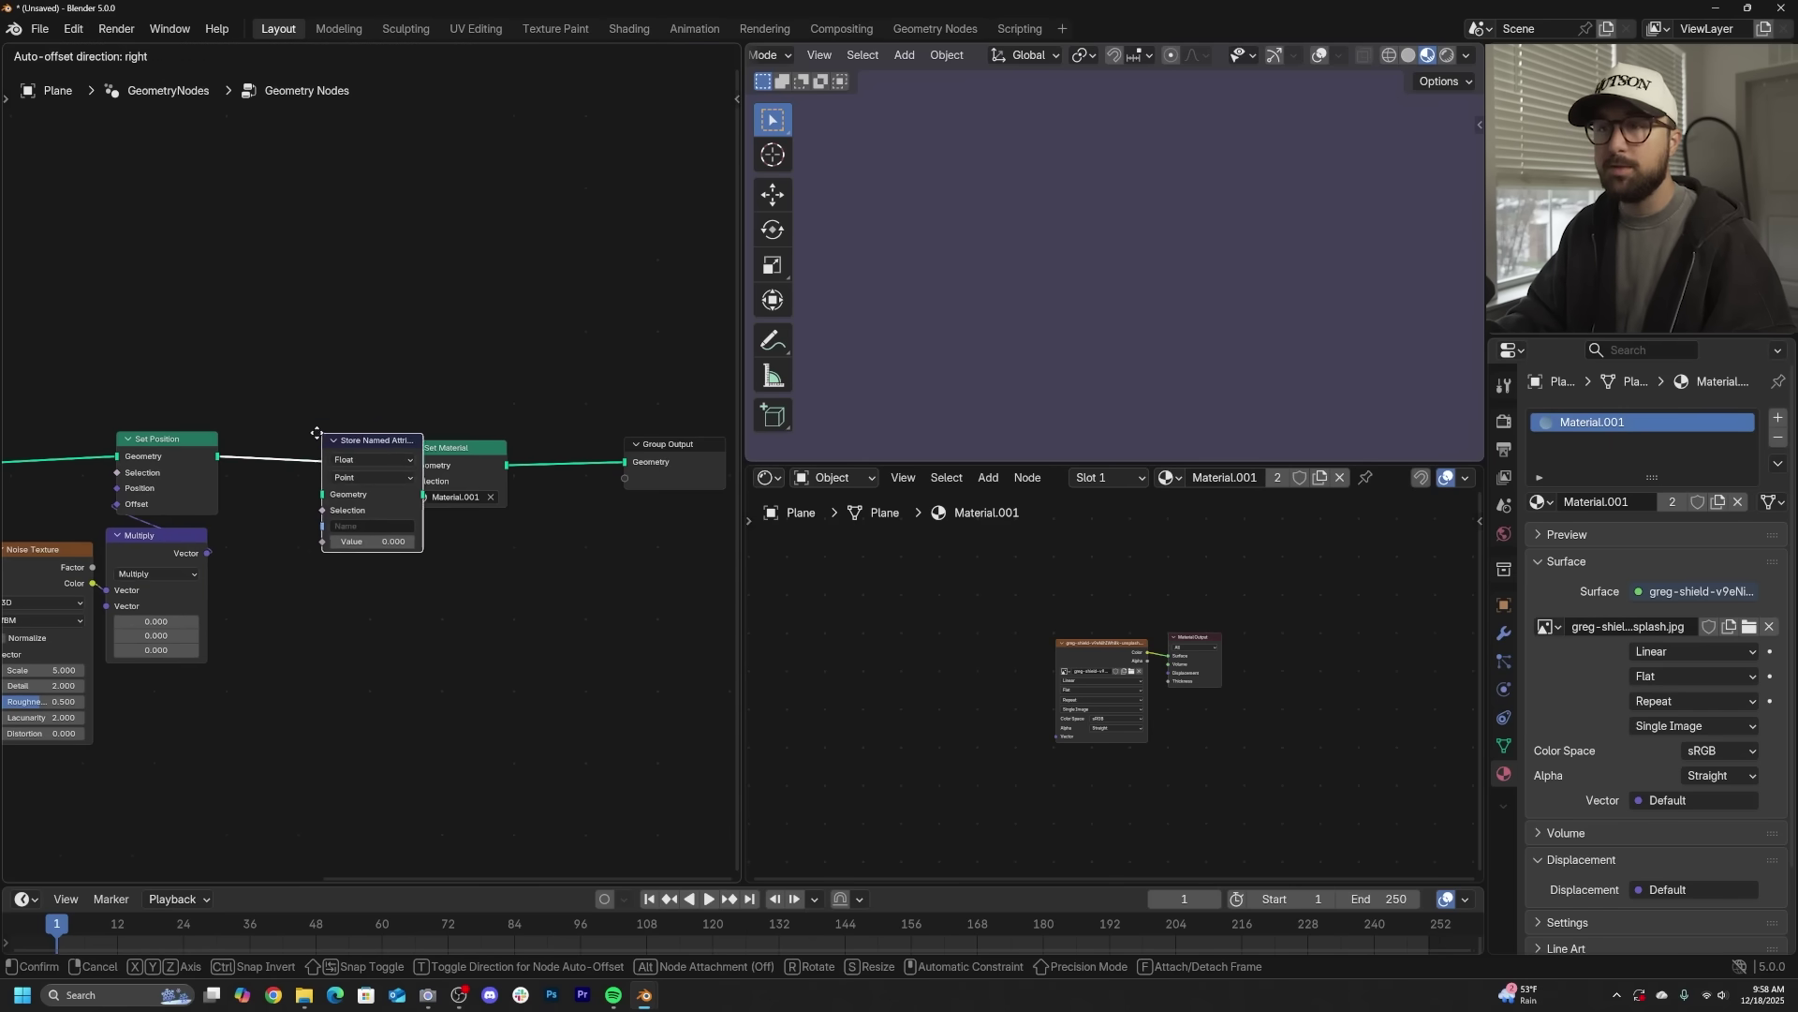
left_click(403, 440)
scroll(339, 502, "up", 2)
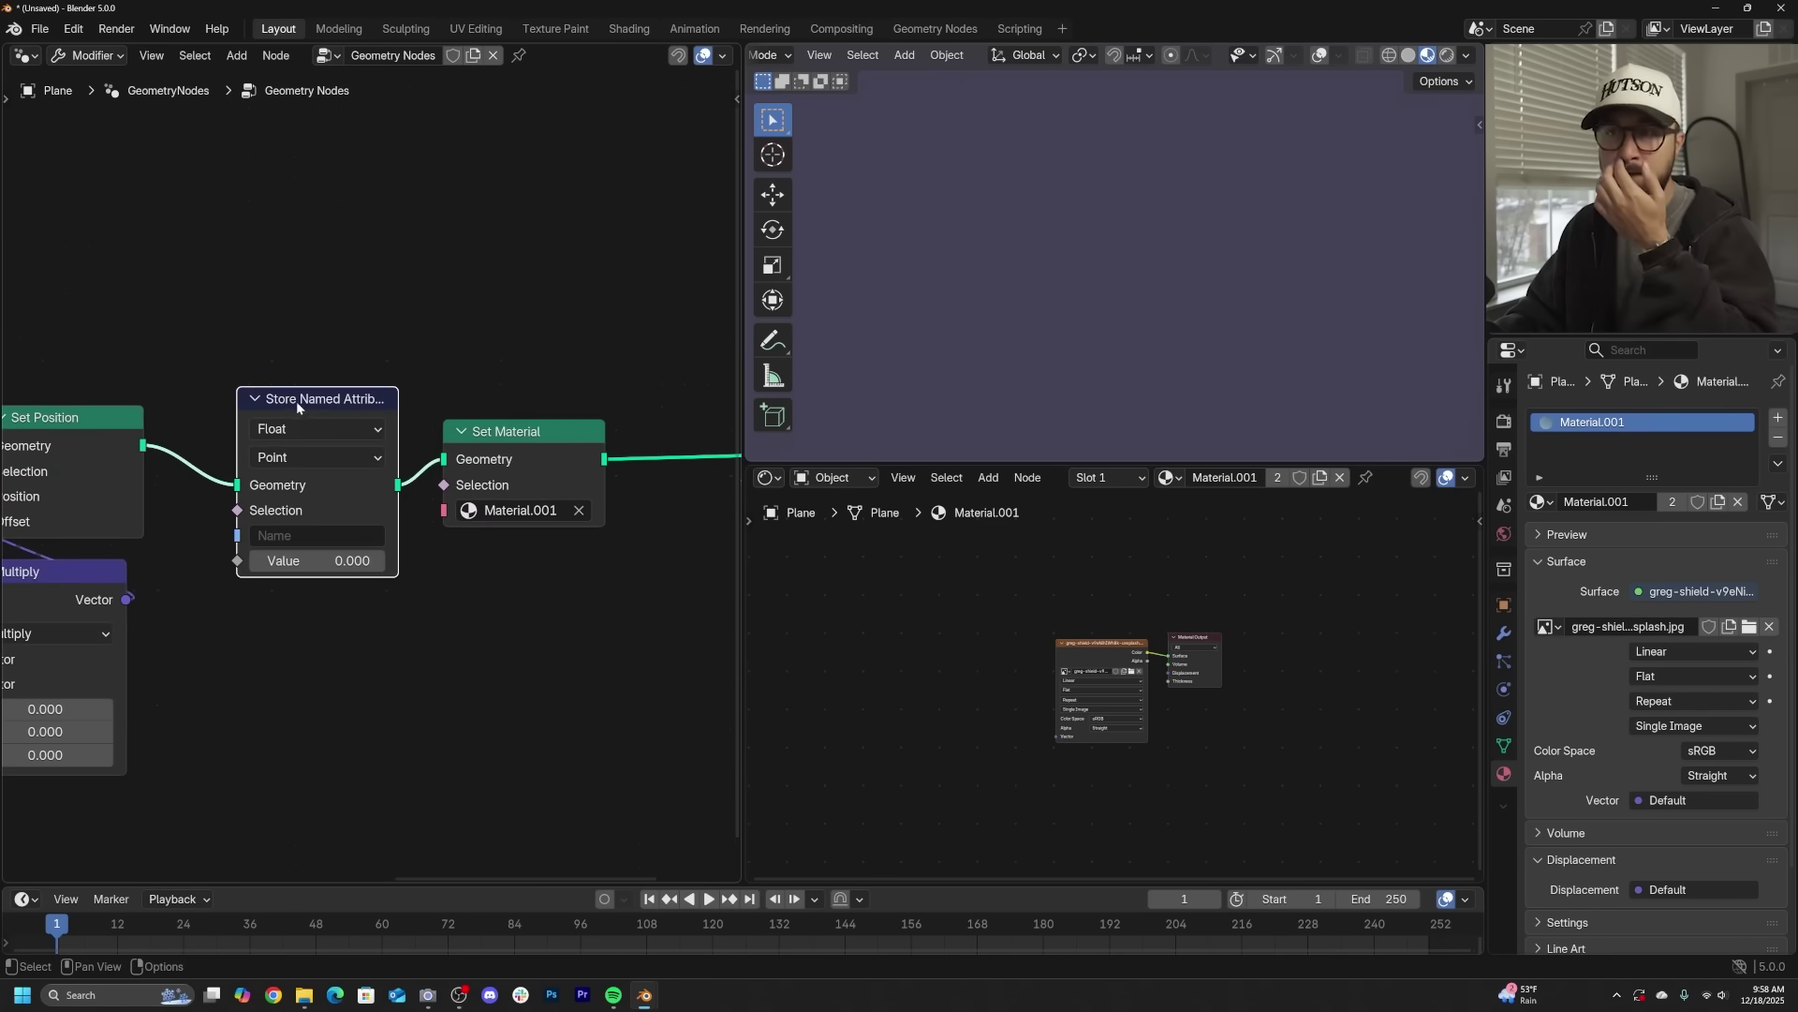
left_click_drag(297, 404, 270, 397)
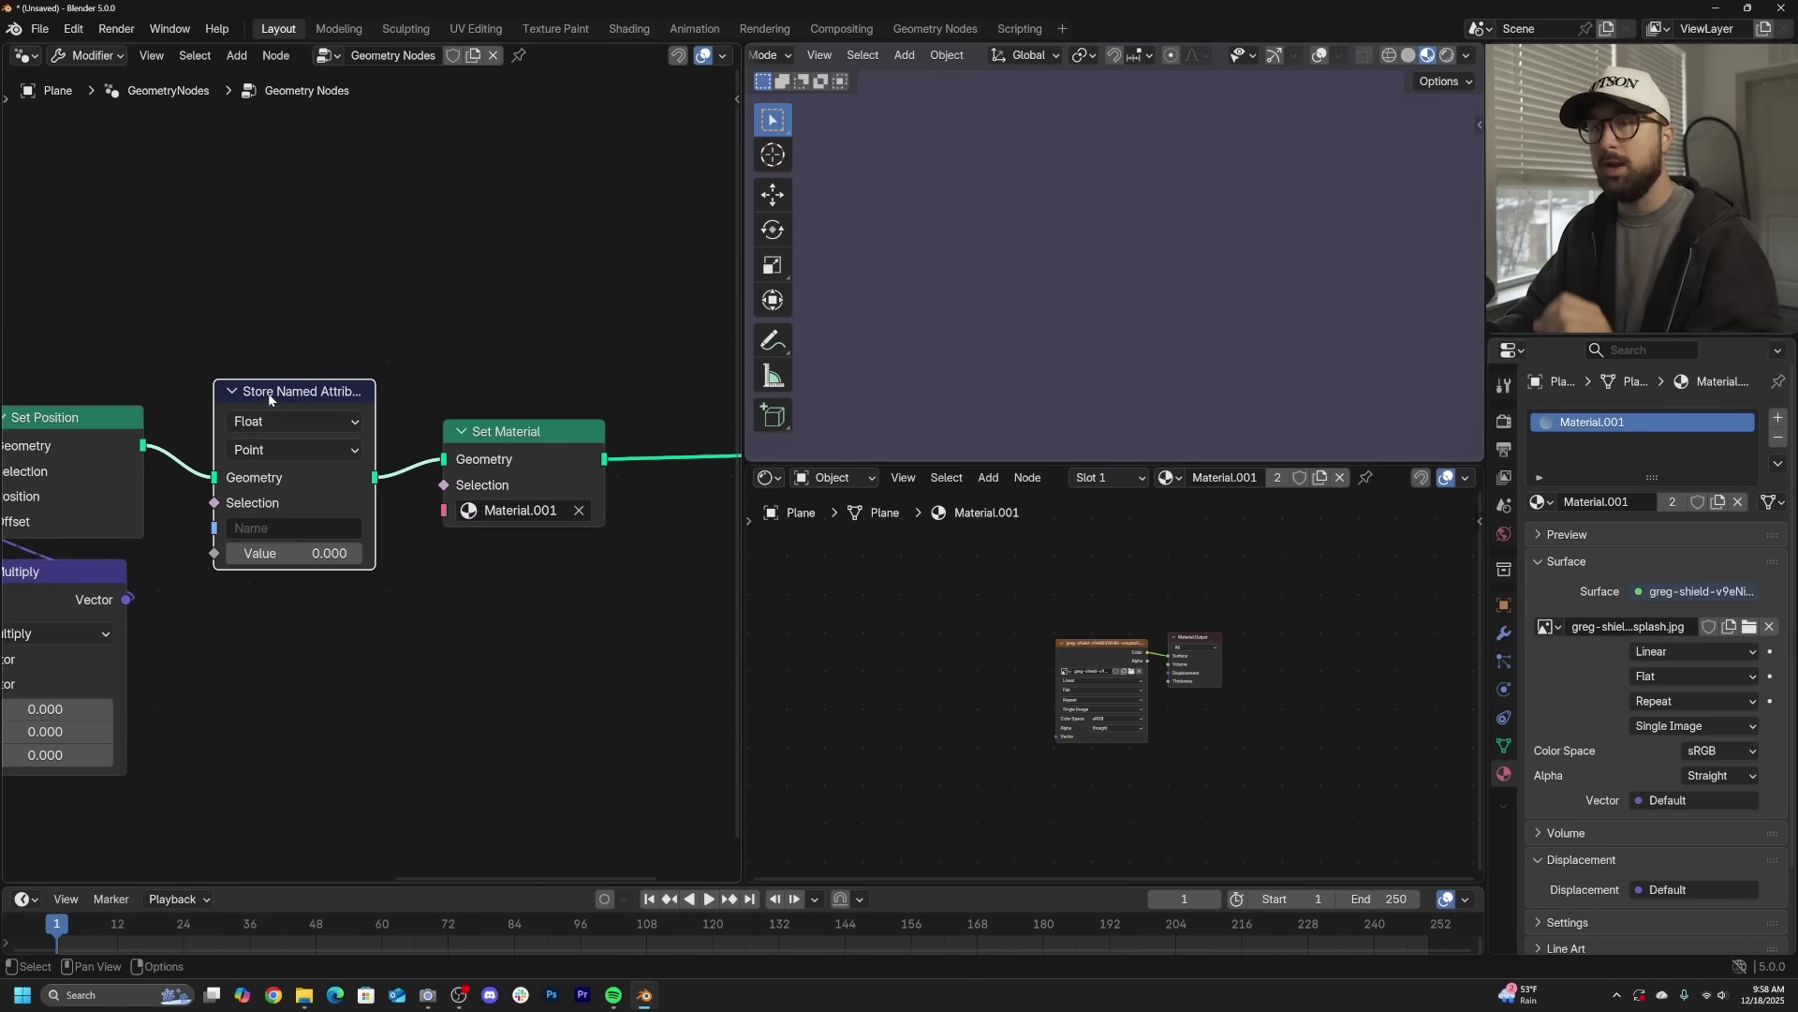
- Set the Store Named Attribute node's data type to 2D Vector and its domain to Face Corner
scroll(279, 426, "up", 1)
left_click(265, 421)
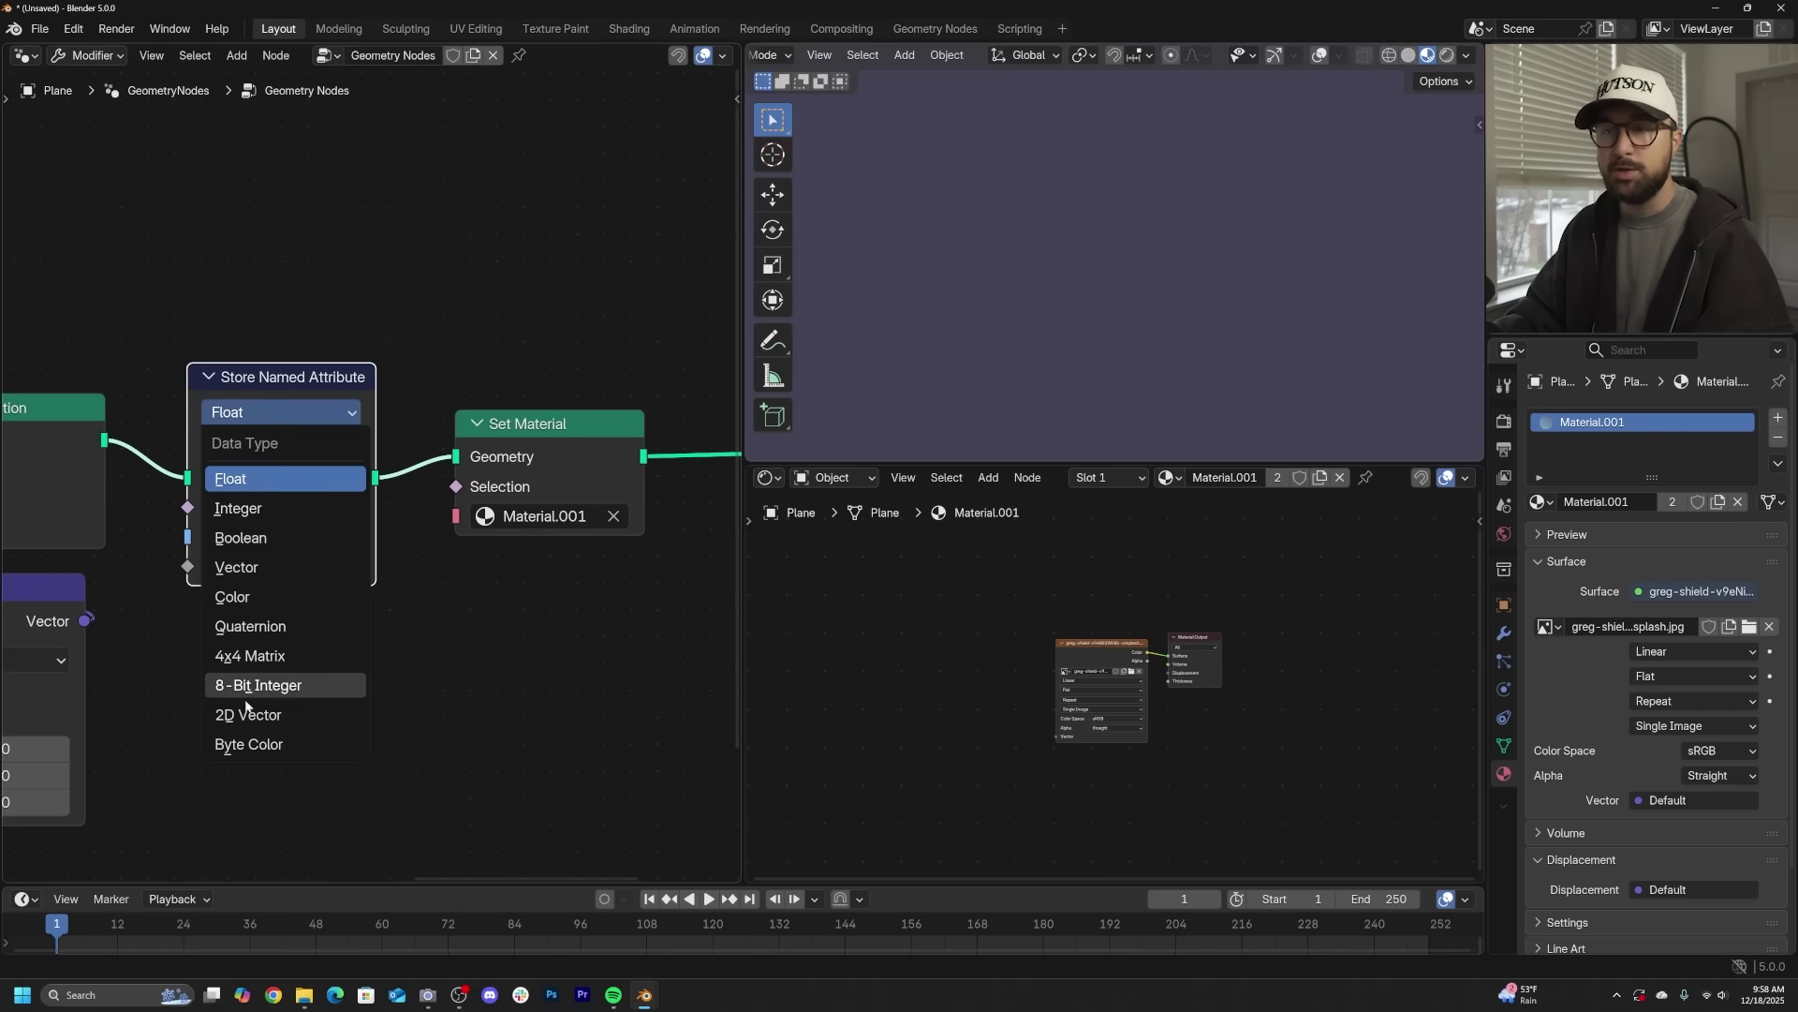
left_click(247, 715)
left_click(259, 446)
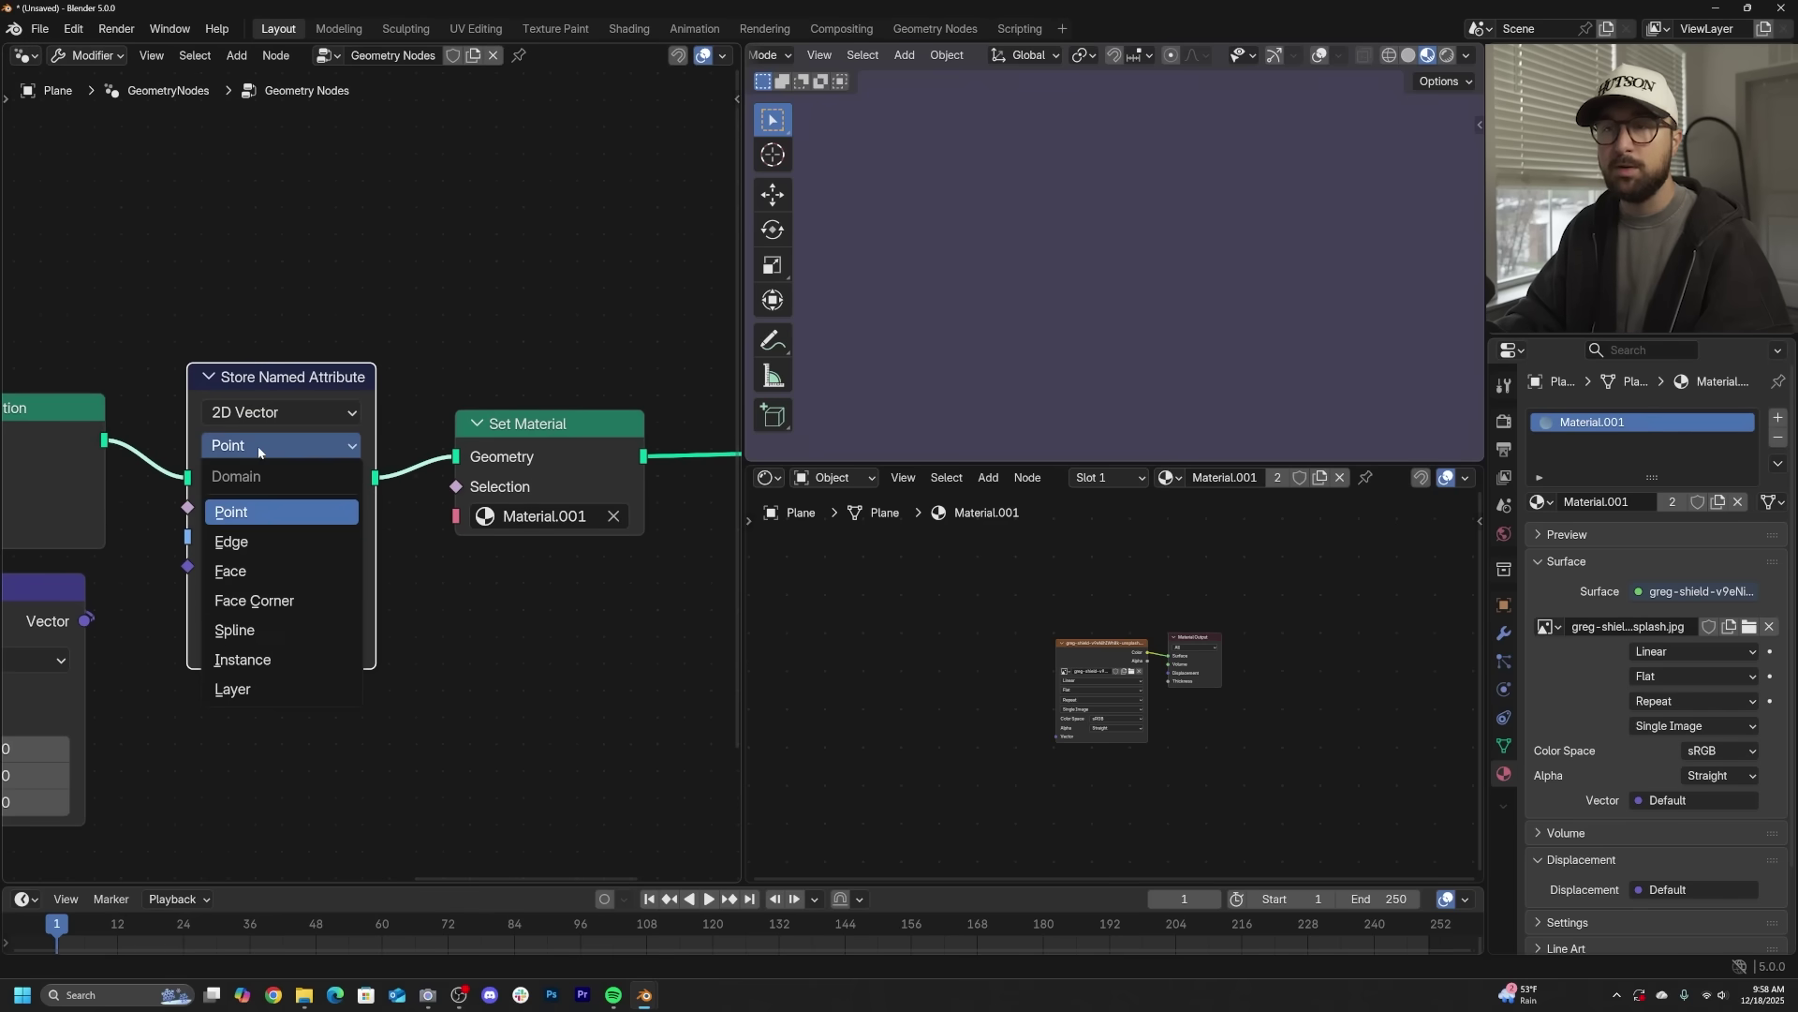
left_click(268, 602)
scroll(235, 562, "down", 5)
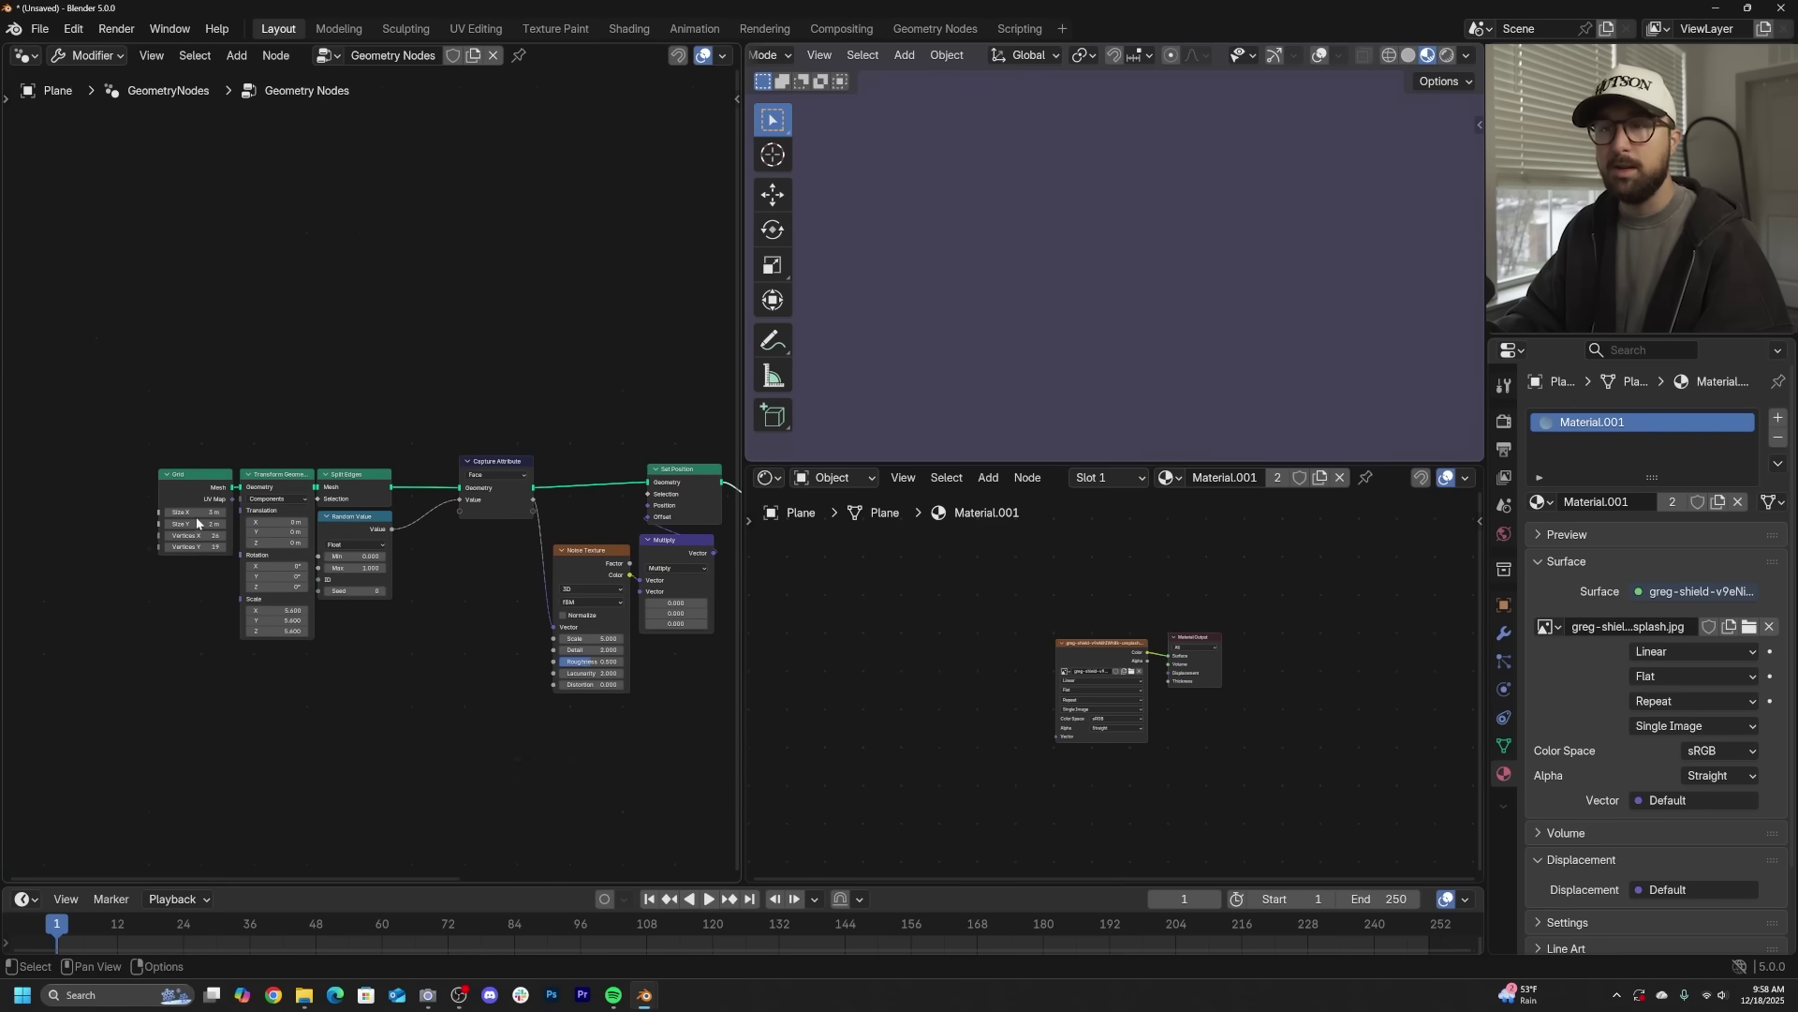
- Connect the Grid node's UV Map output to the Value input of the Store Named Attribute node
left_click(197, 522)
scroll(201, 524, "up", 3)
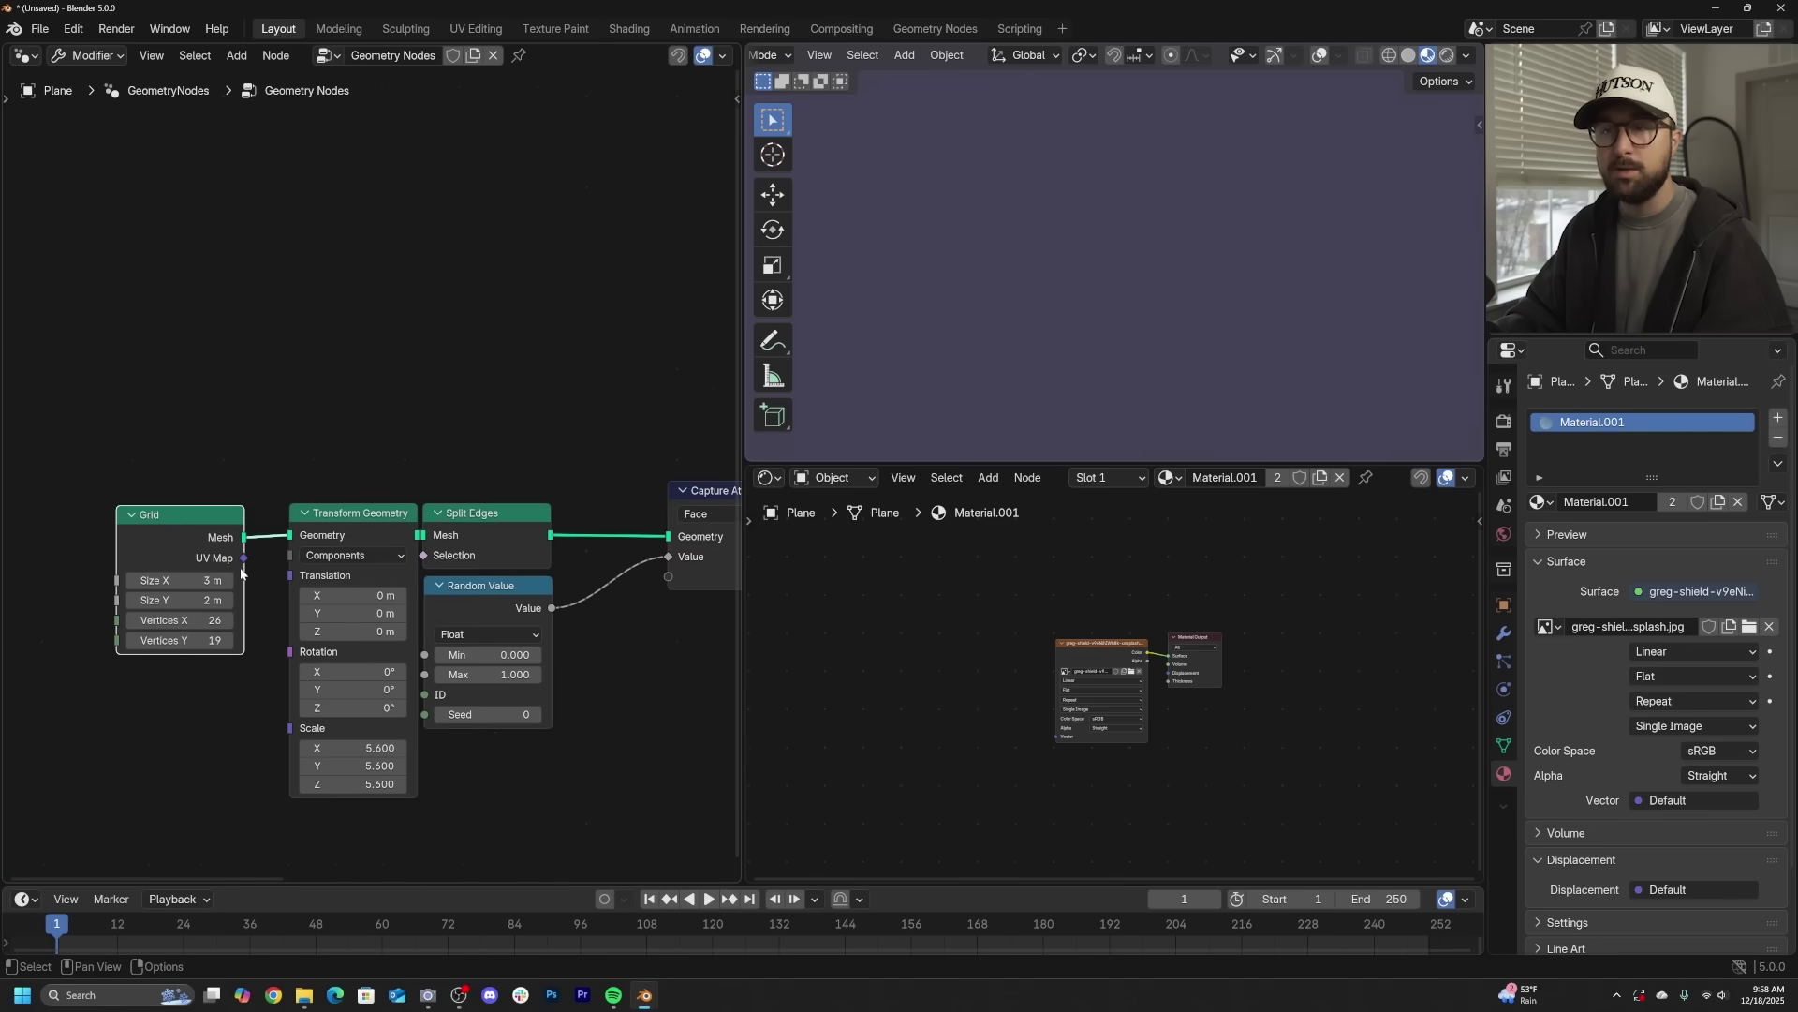
left_click_drag(243, 558, 680, 622)
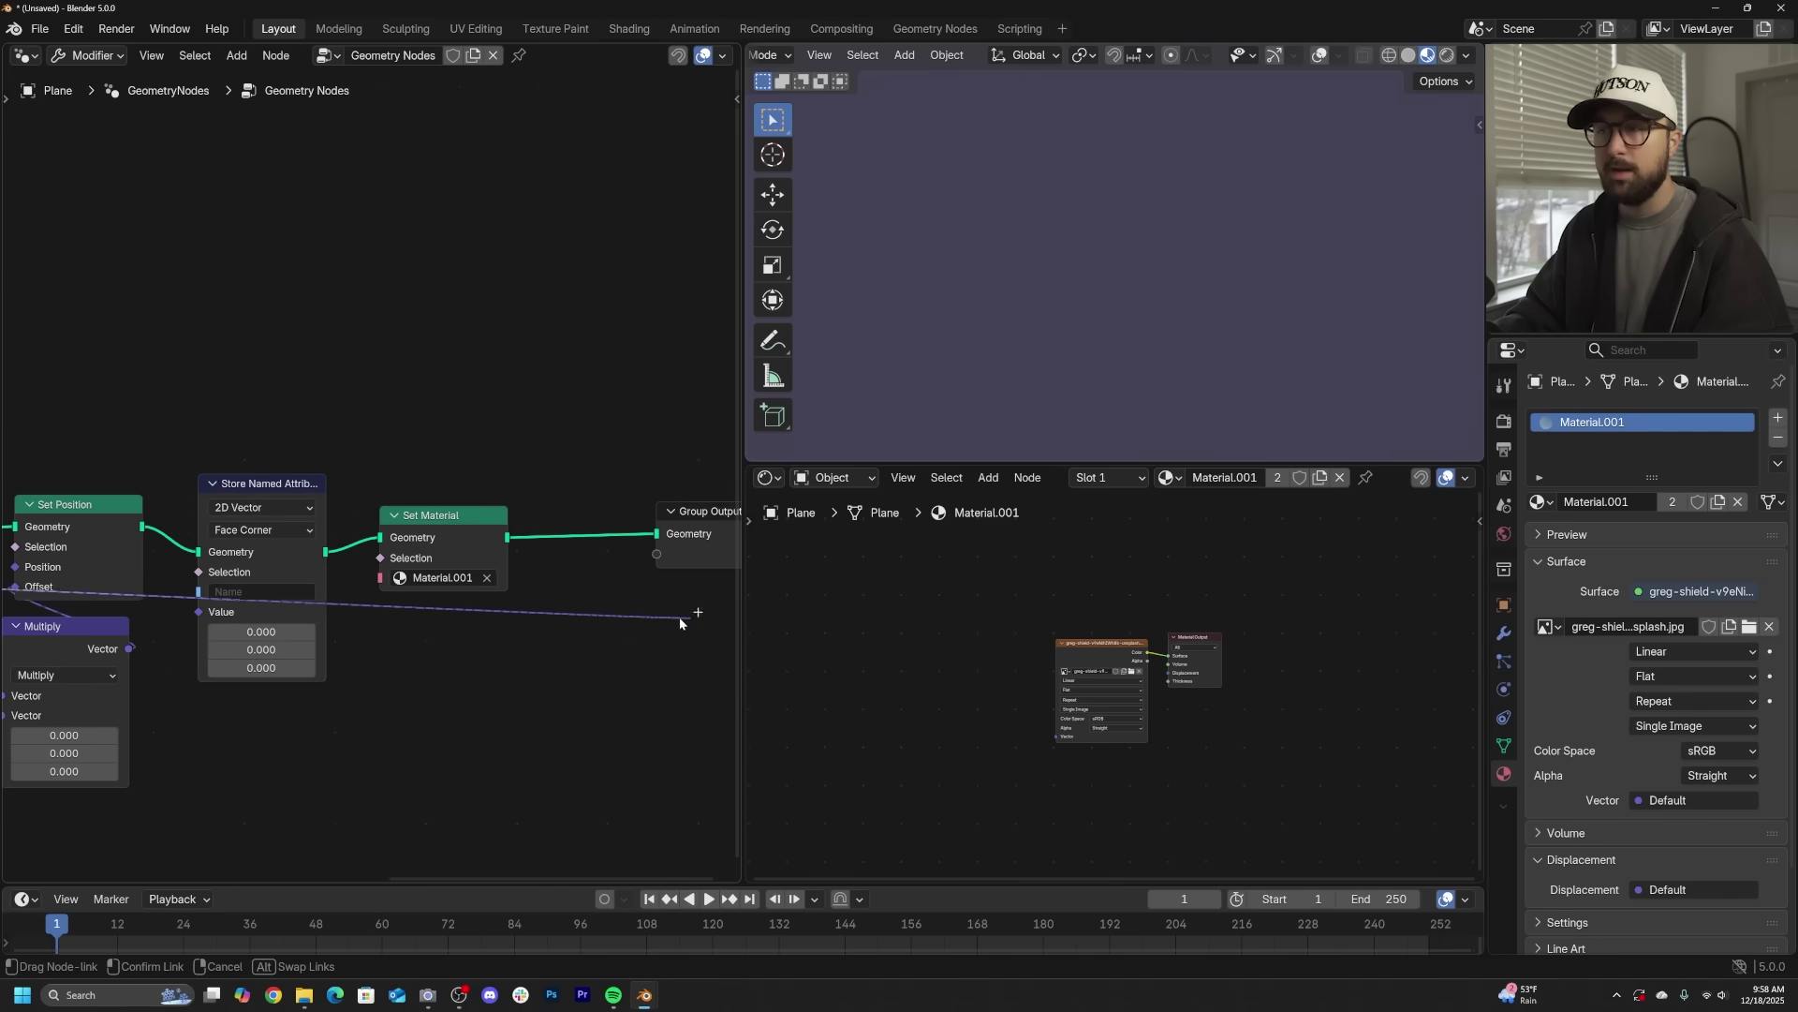
left_click_drag(176, 614, 194, 614)
- Route the UV Map link beneath the other nodes using two reroute points, one near Grid and one near Store Named Attribute
scroll(194, 615, "down", 3)
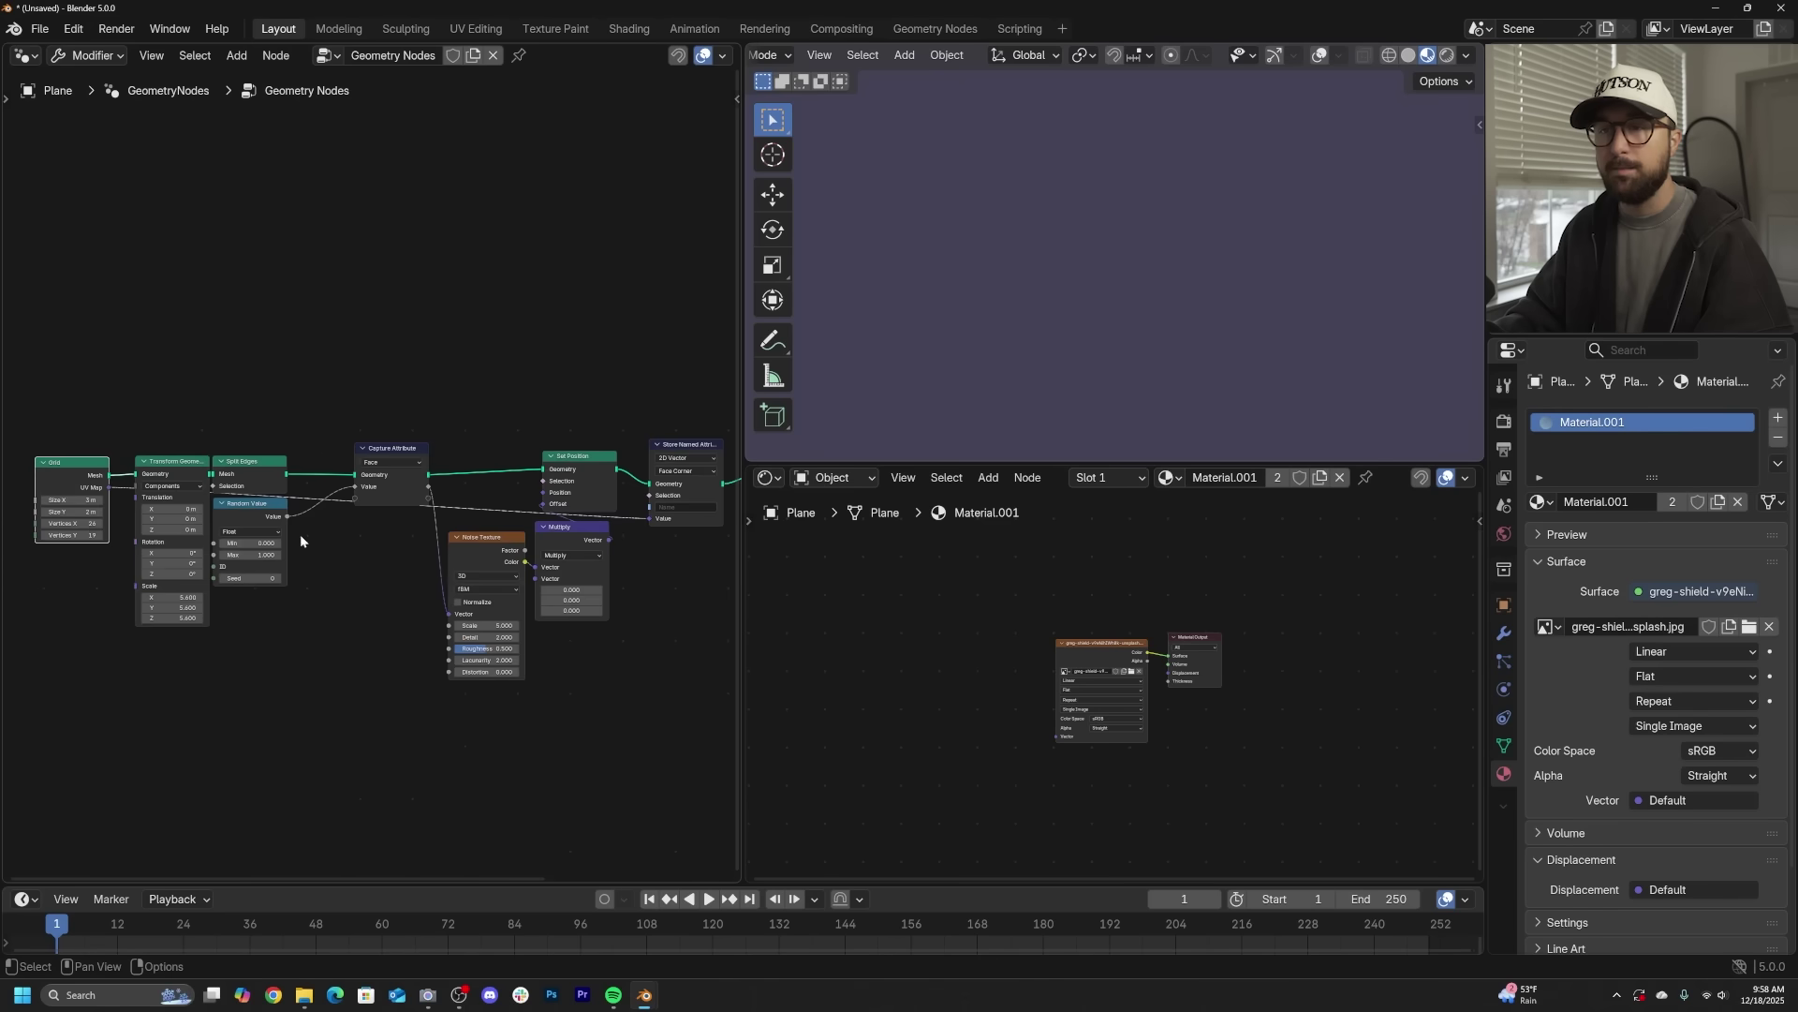
middle_click_drag(653, 570, 536, 564)
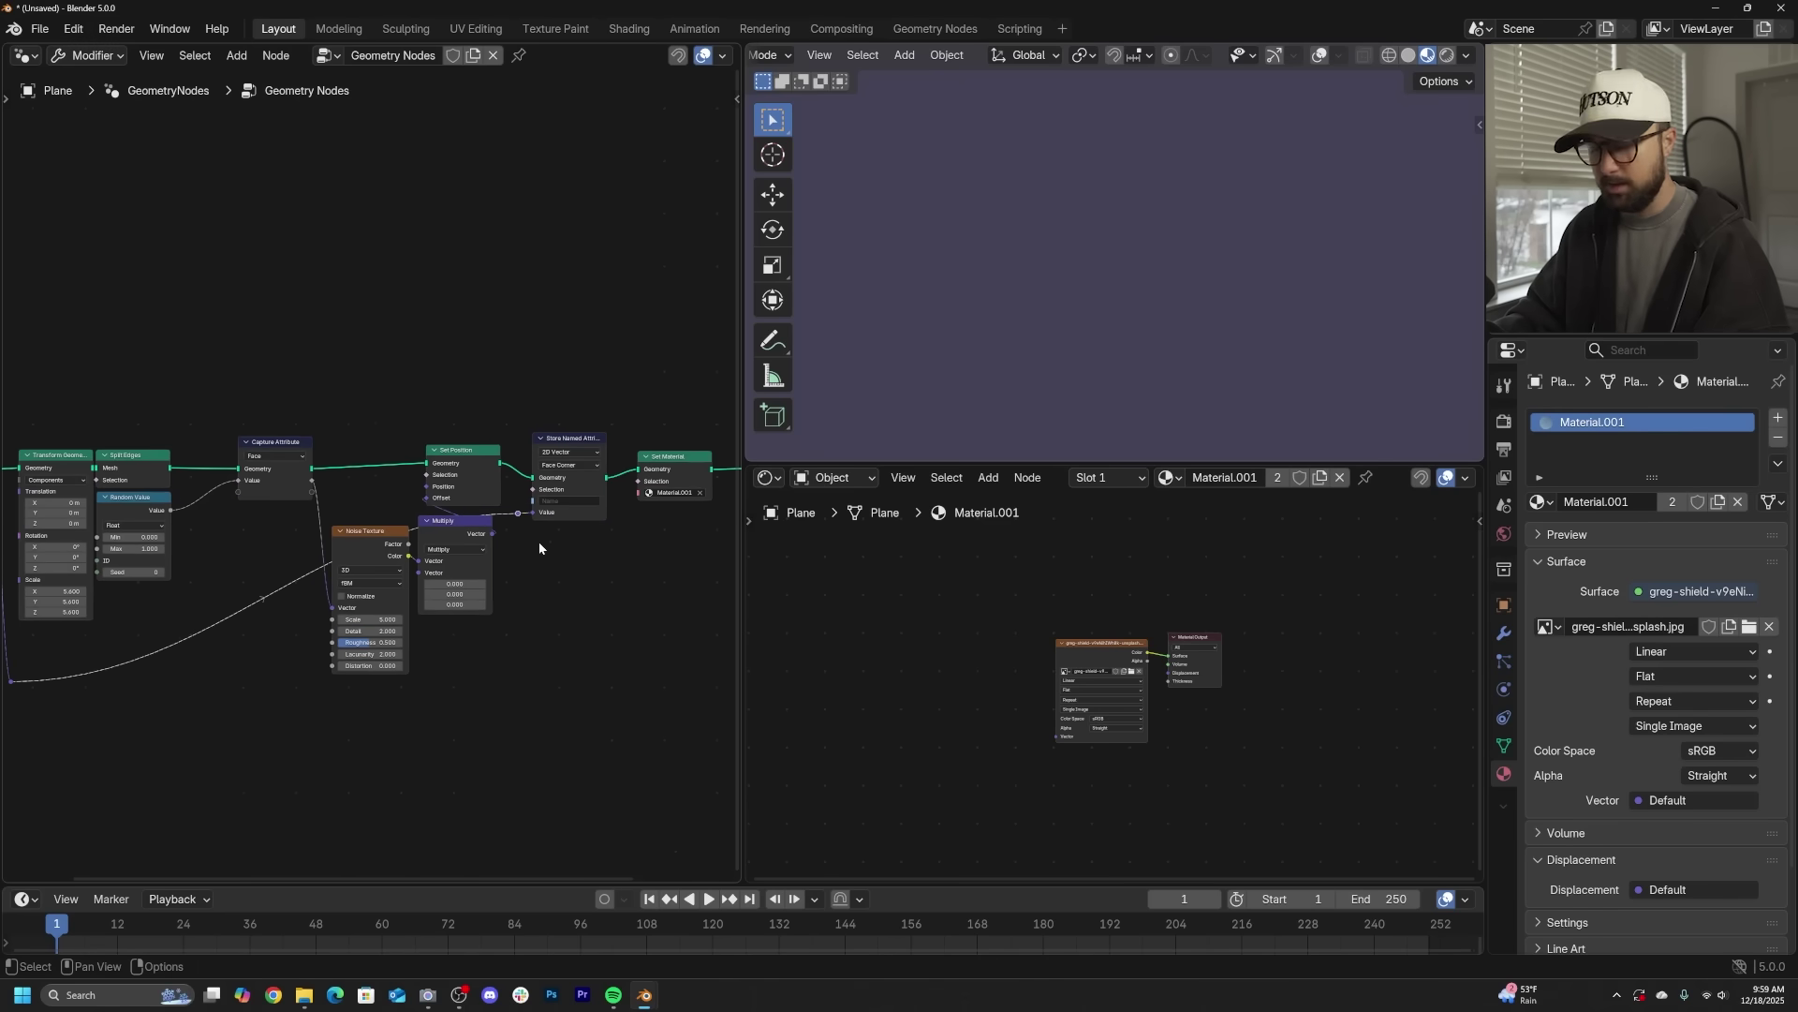
key("g")
left_click(562, 710)
middle_click_drag(333, 668, 442, 642)
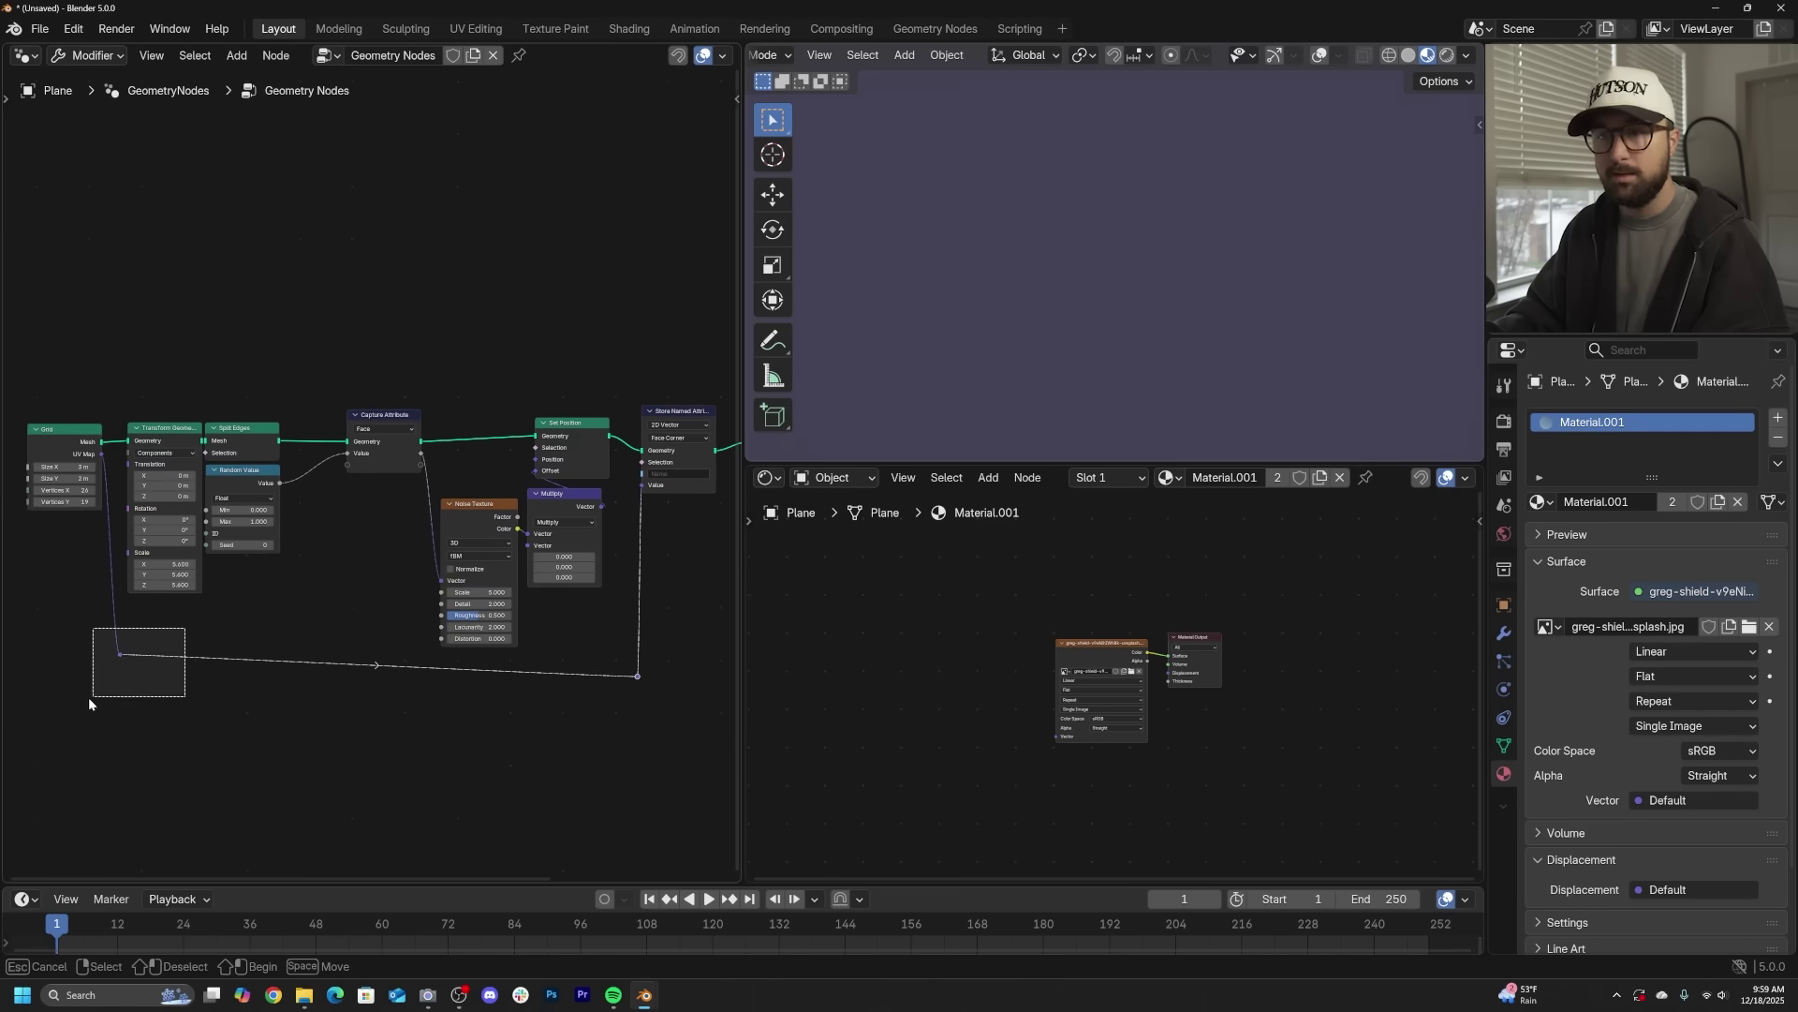
left_click_drag(89, 703, 91, 701)
key("g")
left_click(165, 732)
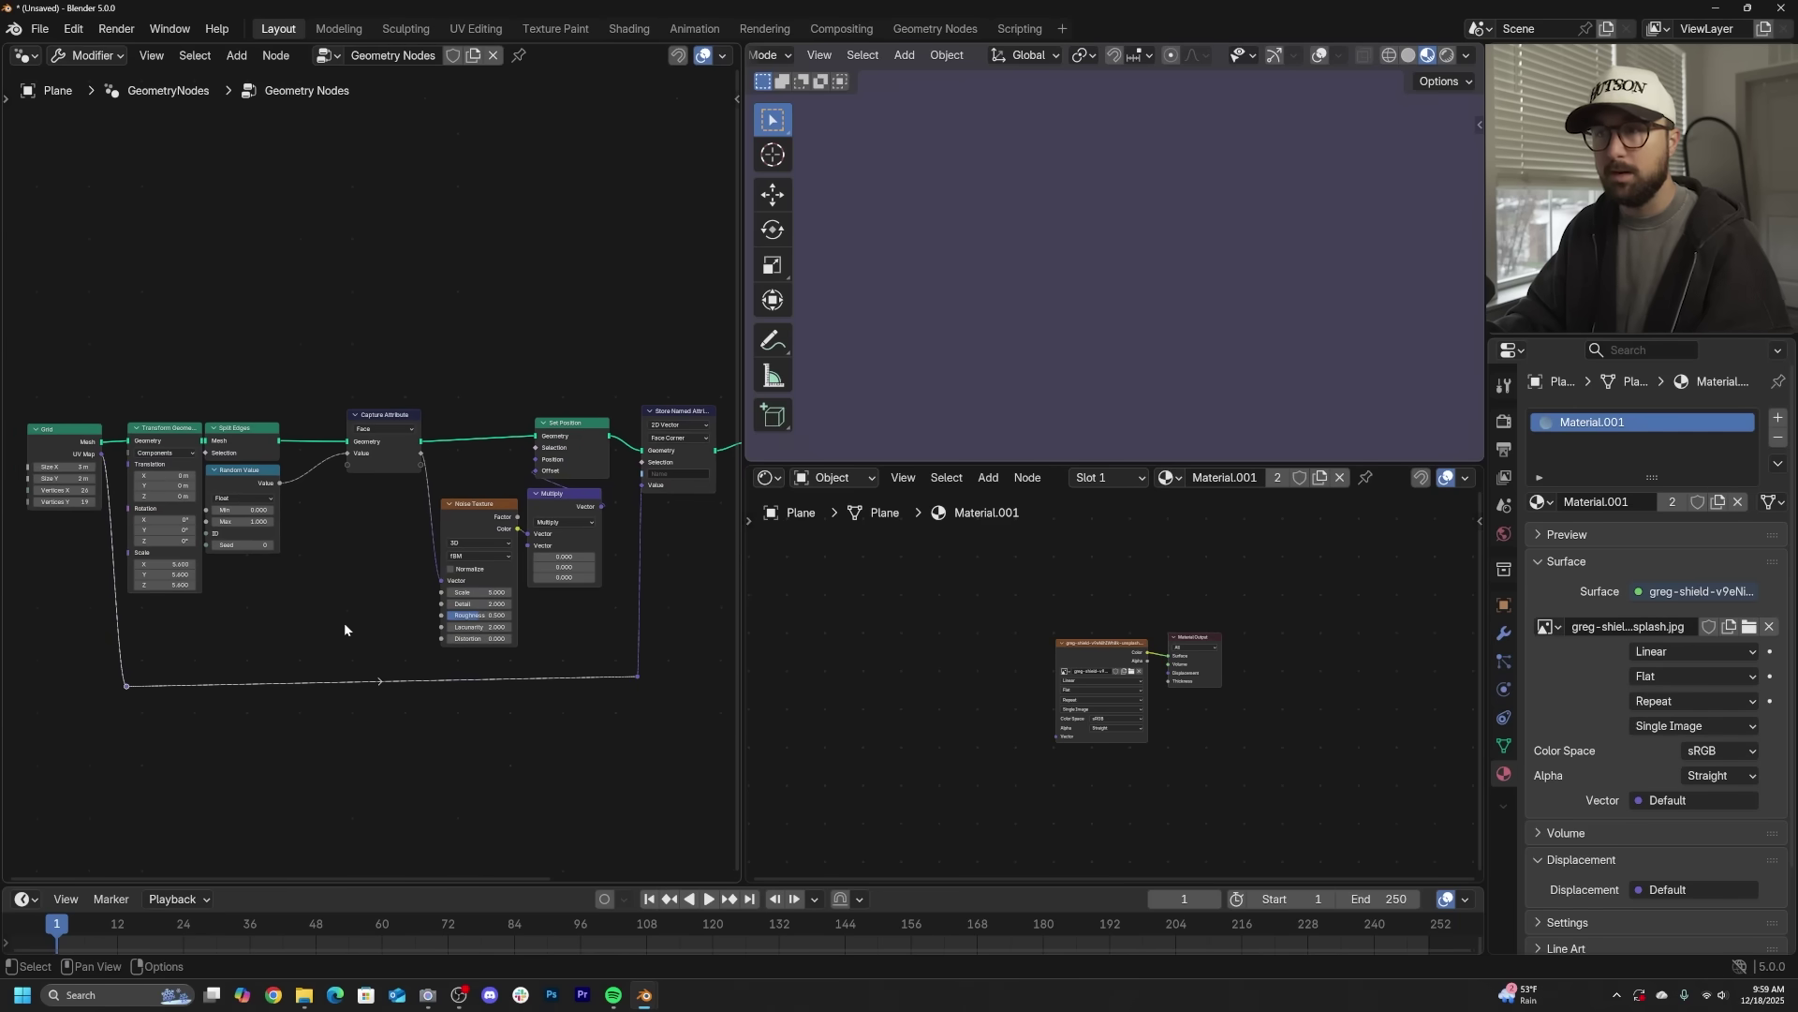
- Name the stored attribute "uv" in the Store Named Attribute node
scroll(351, 620, "up", 6)
scroll(620, 513, "down", 3)
middle_click_drag(655, 520, 281, 552)
scroll(445, 578, "up", 4)
scroll(412, 530, "up", 1)
left_click(408, 525)
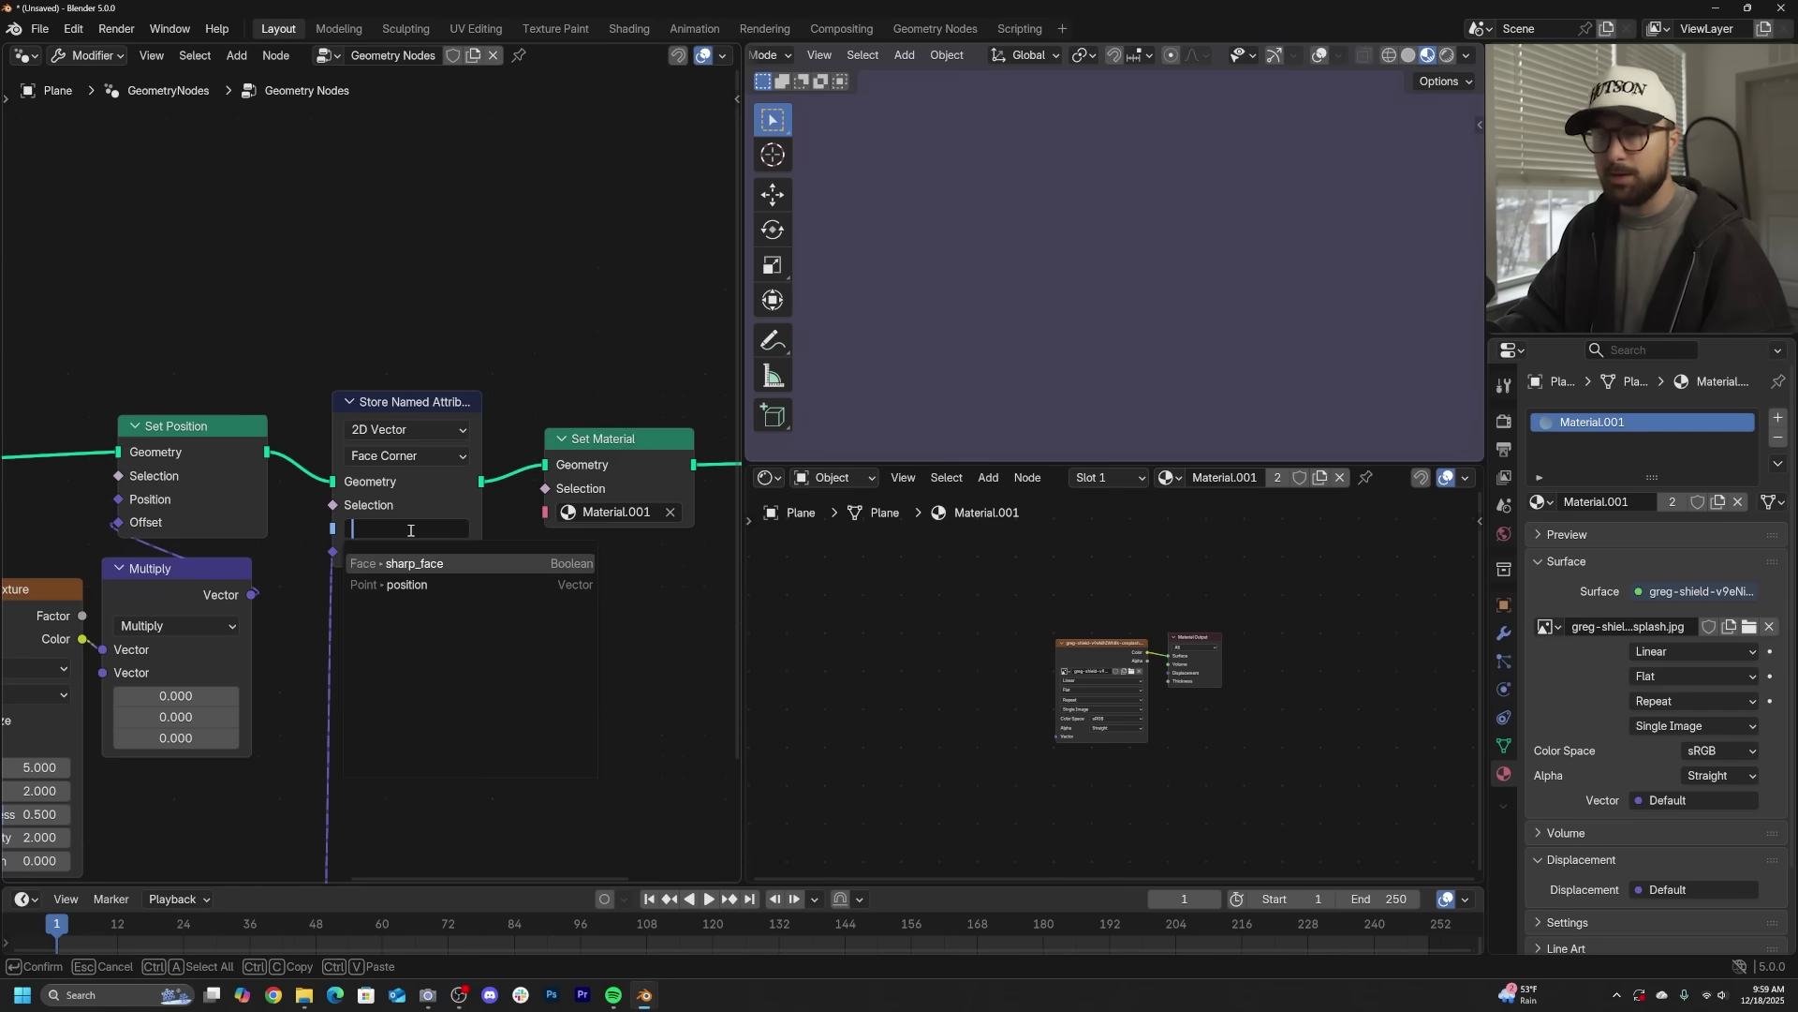
key("Return")
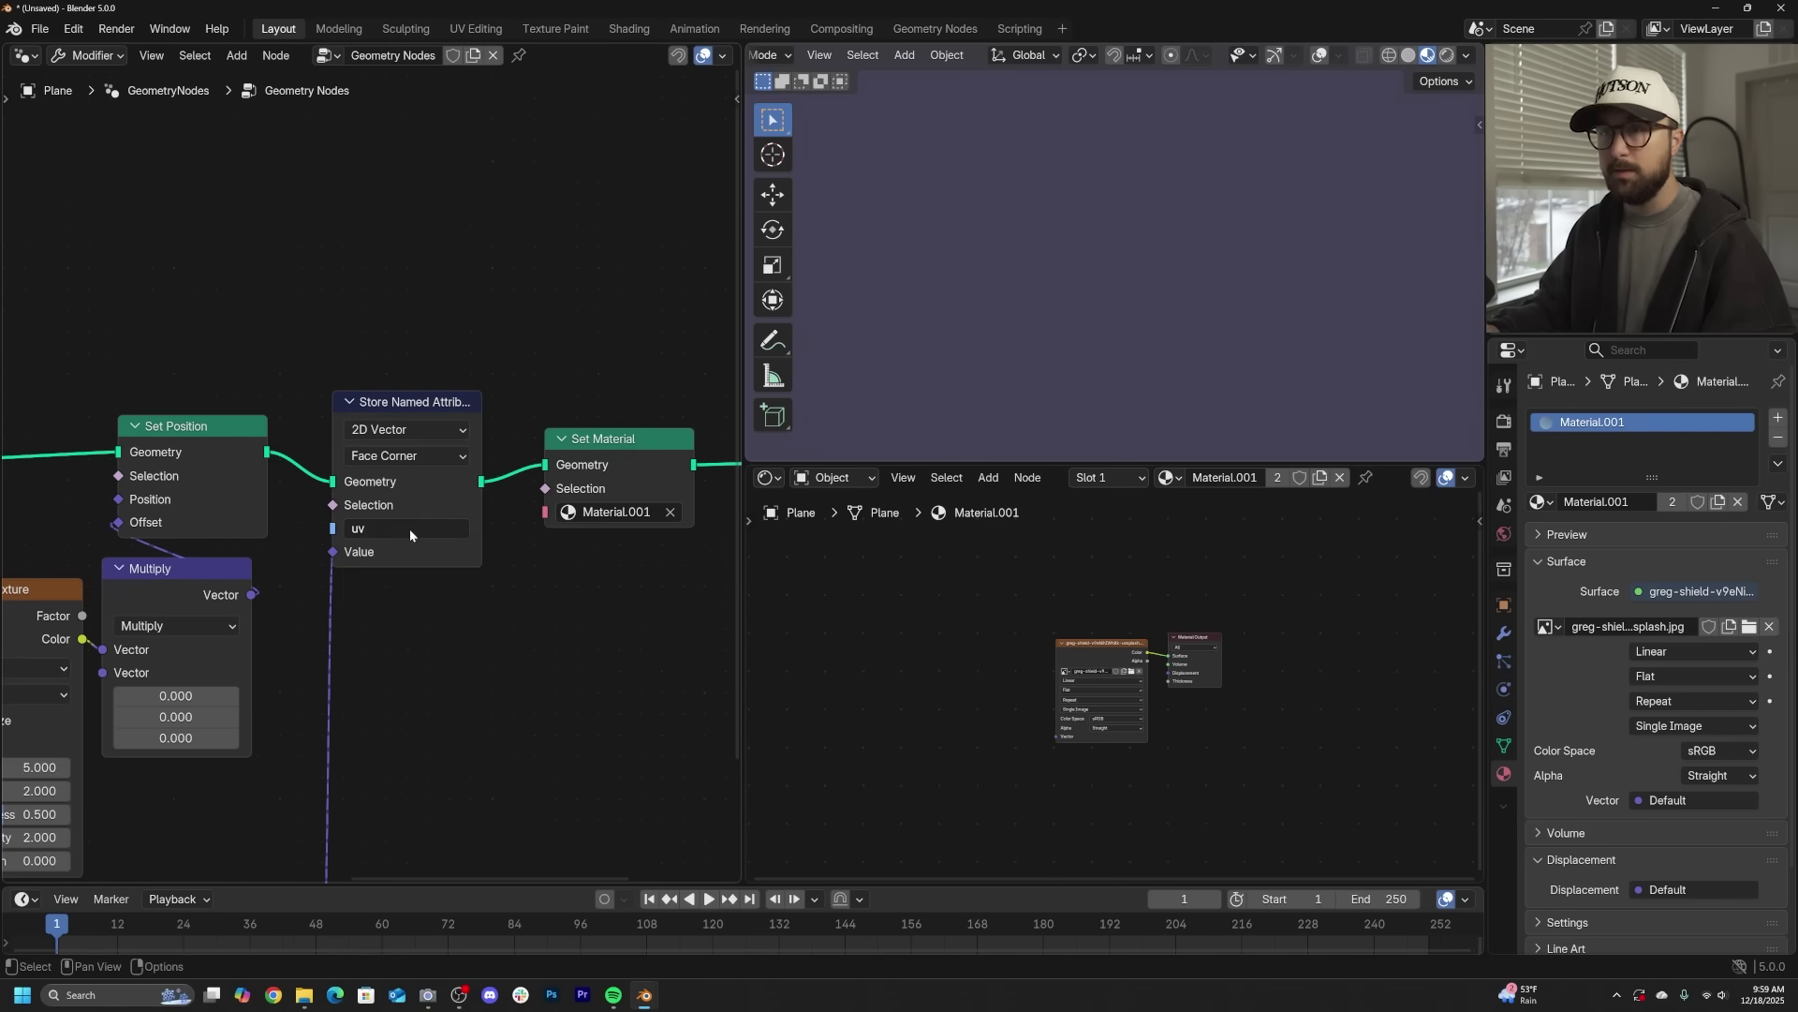
- Add an Attribute node to the material in front of the image texture node
scroll(1103, 684, "up", 2)
key("shift+a")
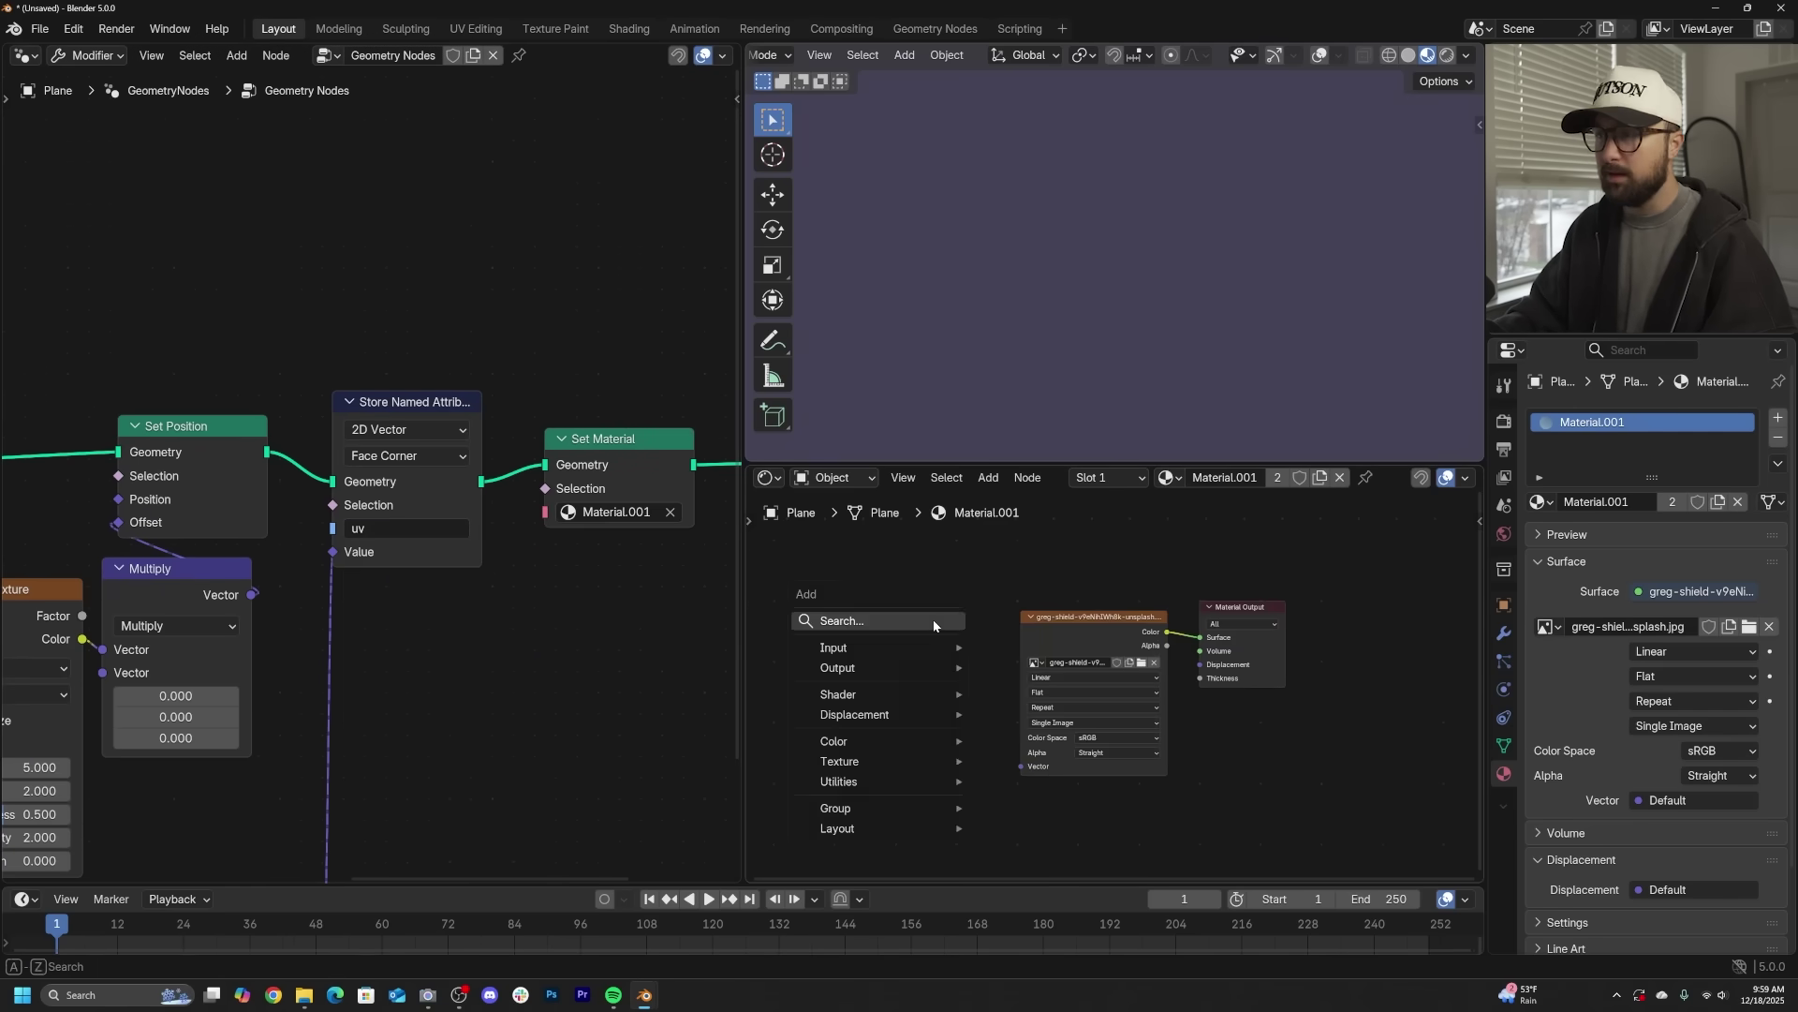
type("uv")
key("BackSpace")
key("BackSpace")
type("at")
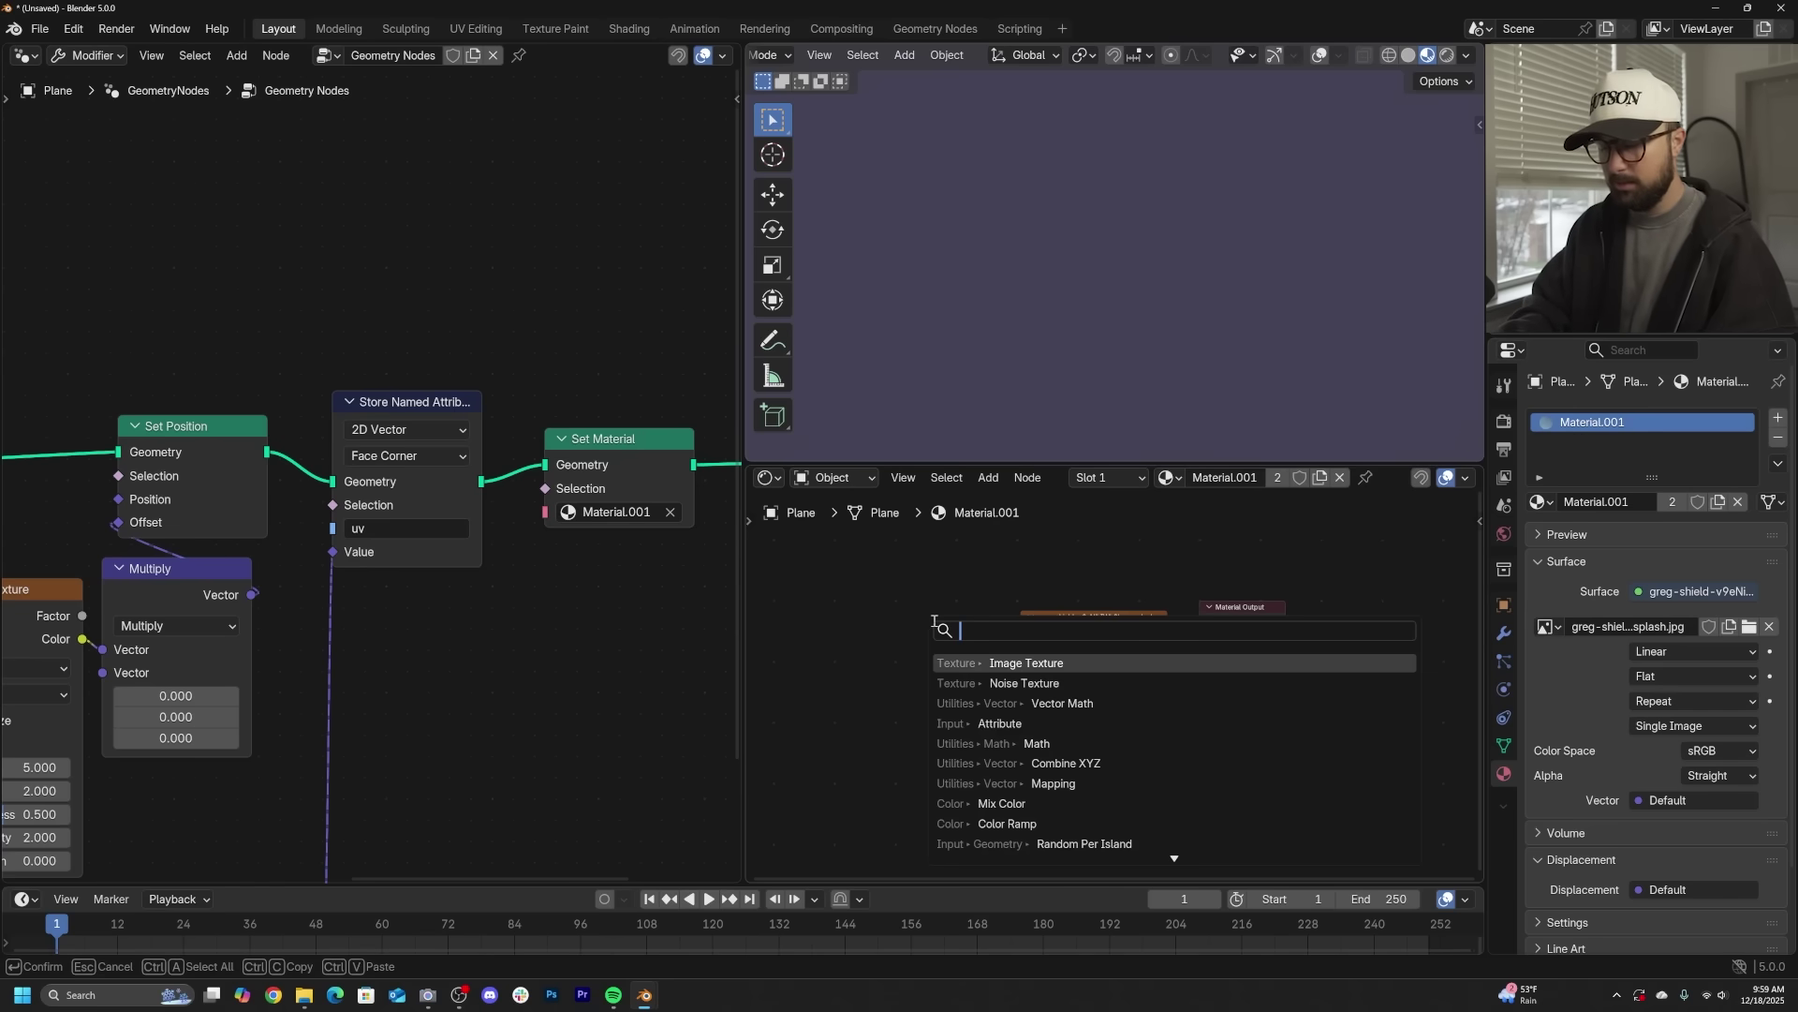
left_click(1066, 661)
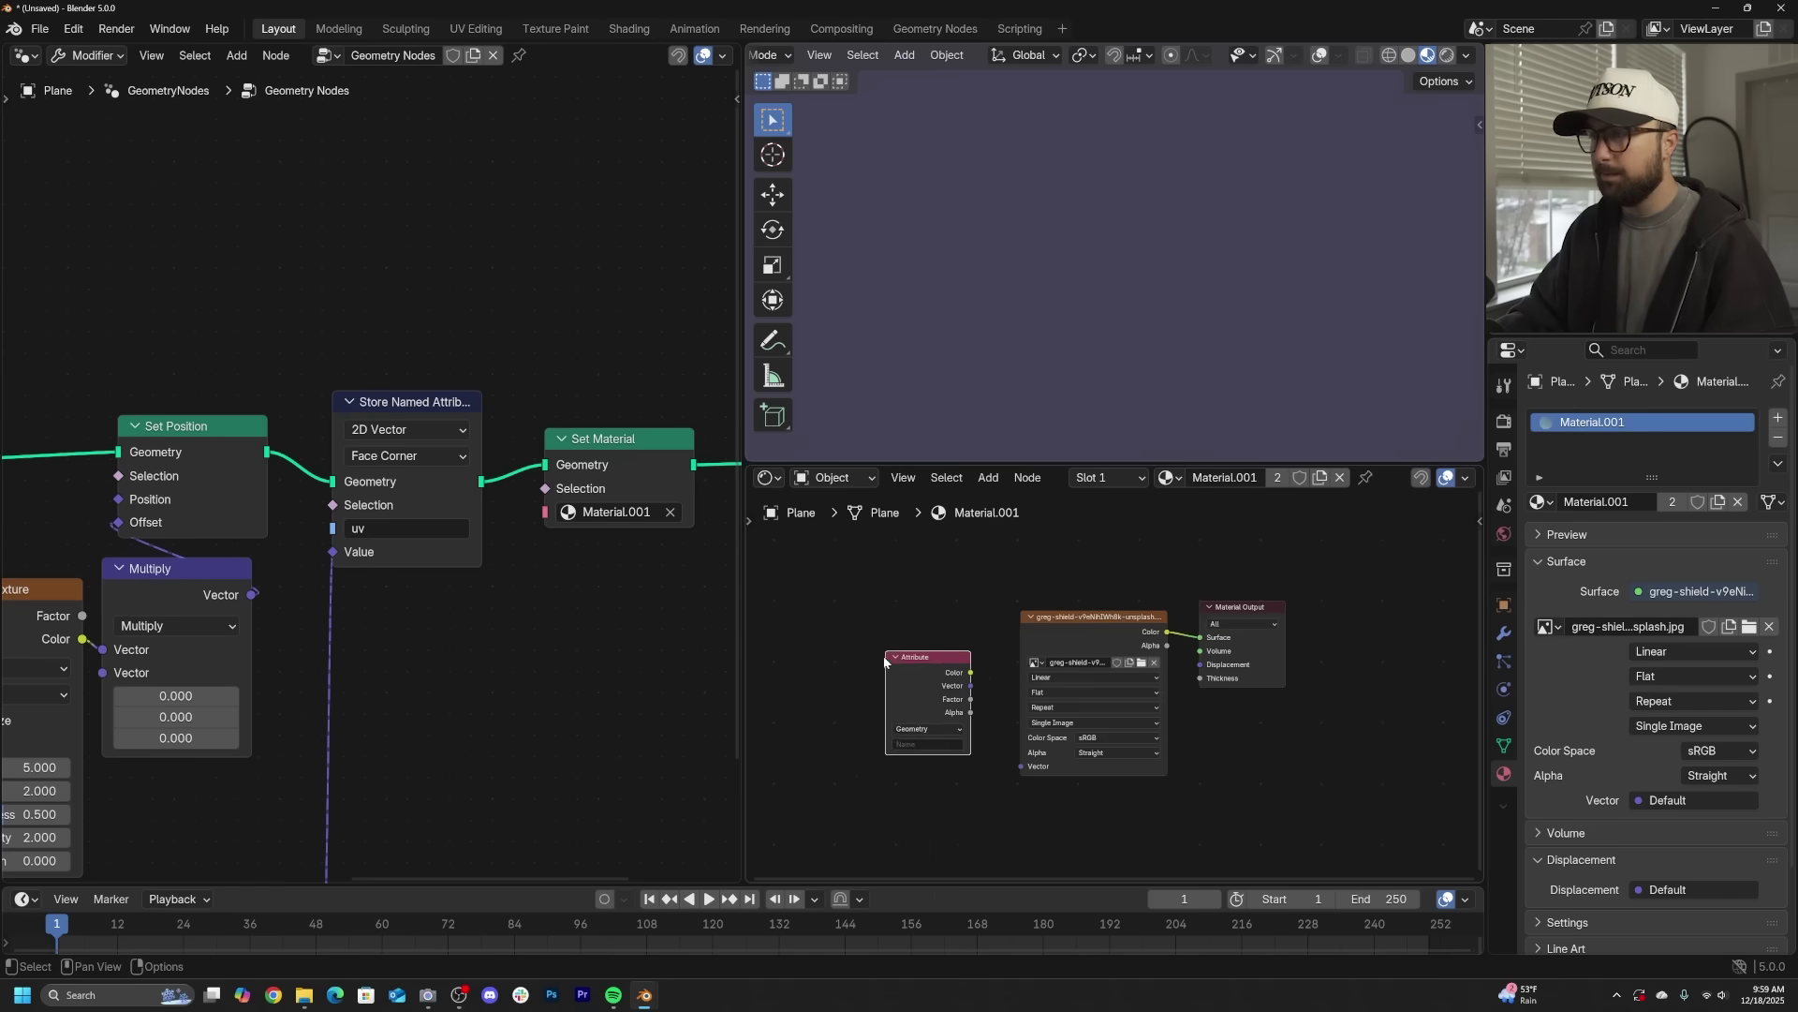
left_click(884, 655)
scroll(884, 655, "up", 2)
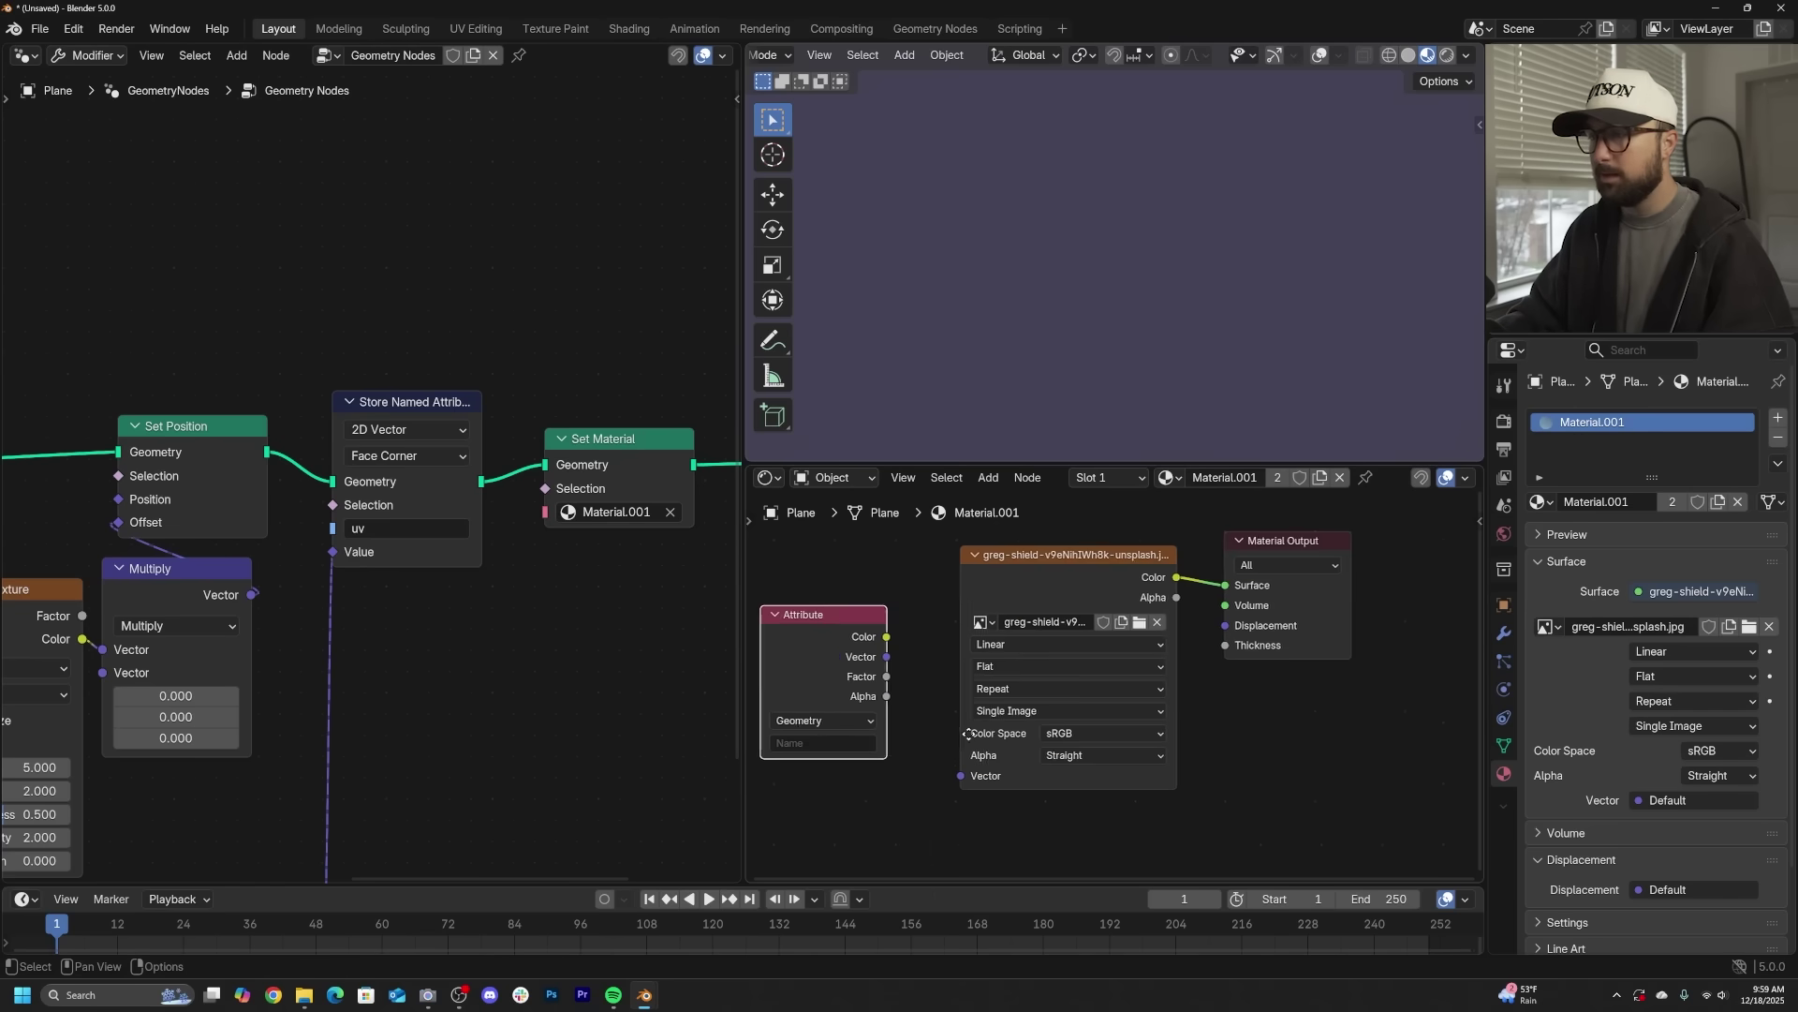
- Set the Attribute node's name to "uv" and connect its Vector output to the image texture's Vector input
left_click(845, 742)
type("uv")
key("Return")
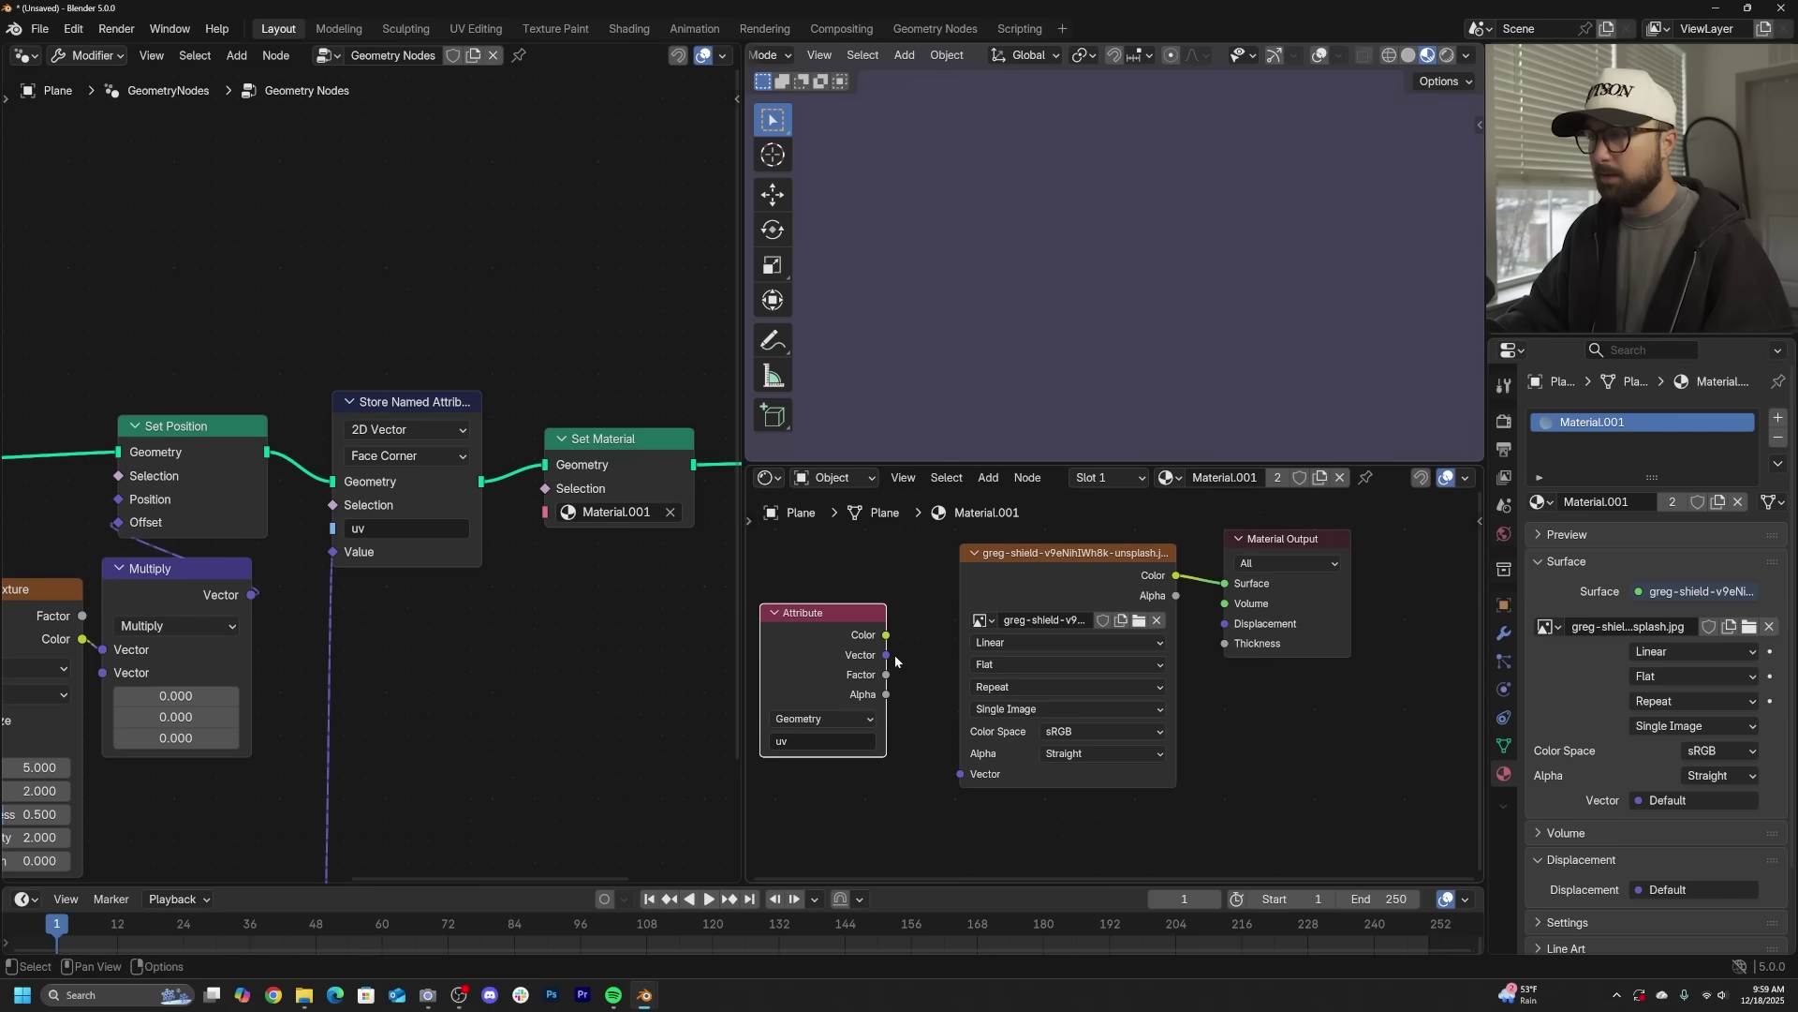
left_click_drag(971, 774, 961, 773)
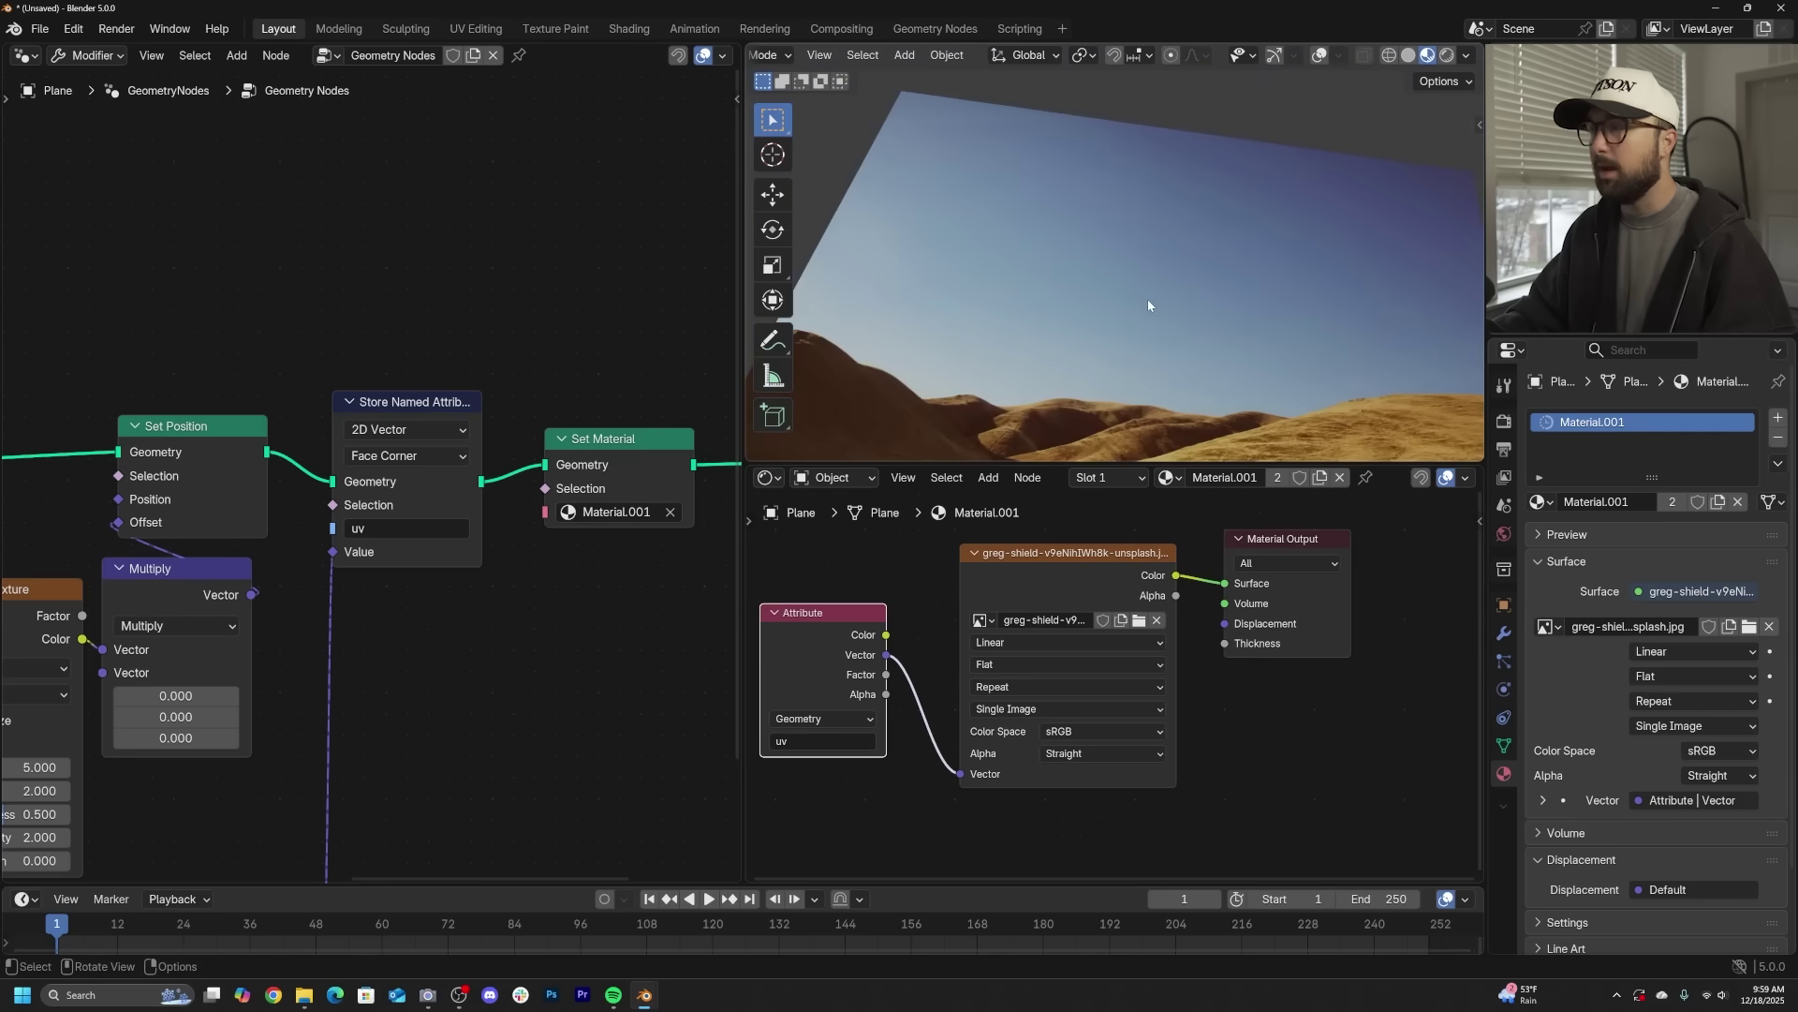
- Enlarge the 3D viewport over the material node editor's area to show the whole textured plane
middle_click_drag(1161, 300, 1181, 325)
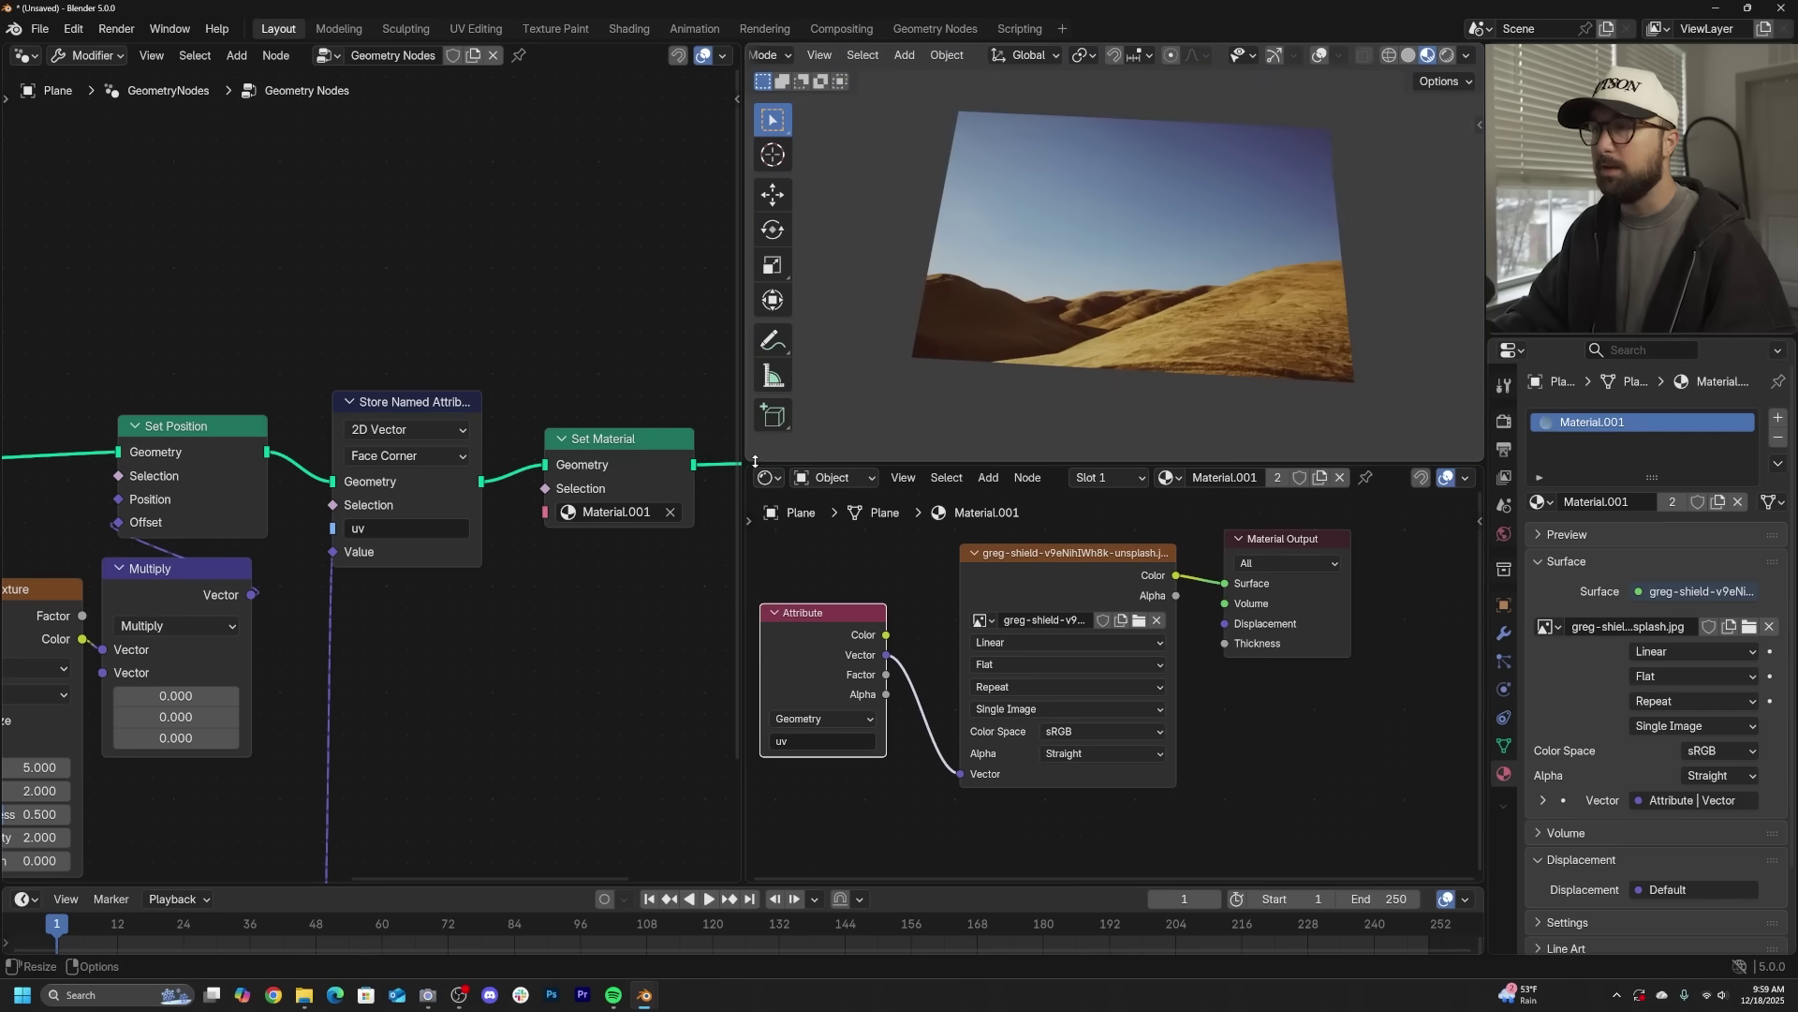
left_click_drag(750, 460, 754, 475)
scroll(996, 493, "up", 2)
middle_click_drag(151, 503, 602, 525)
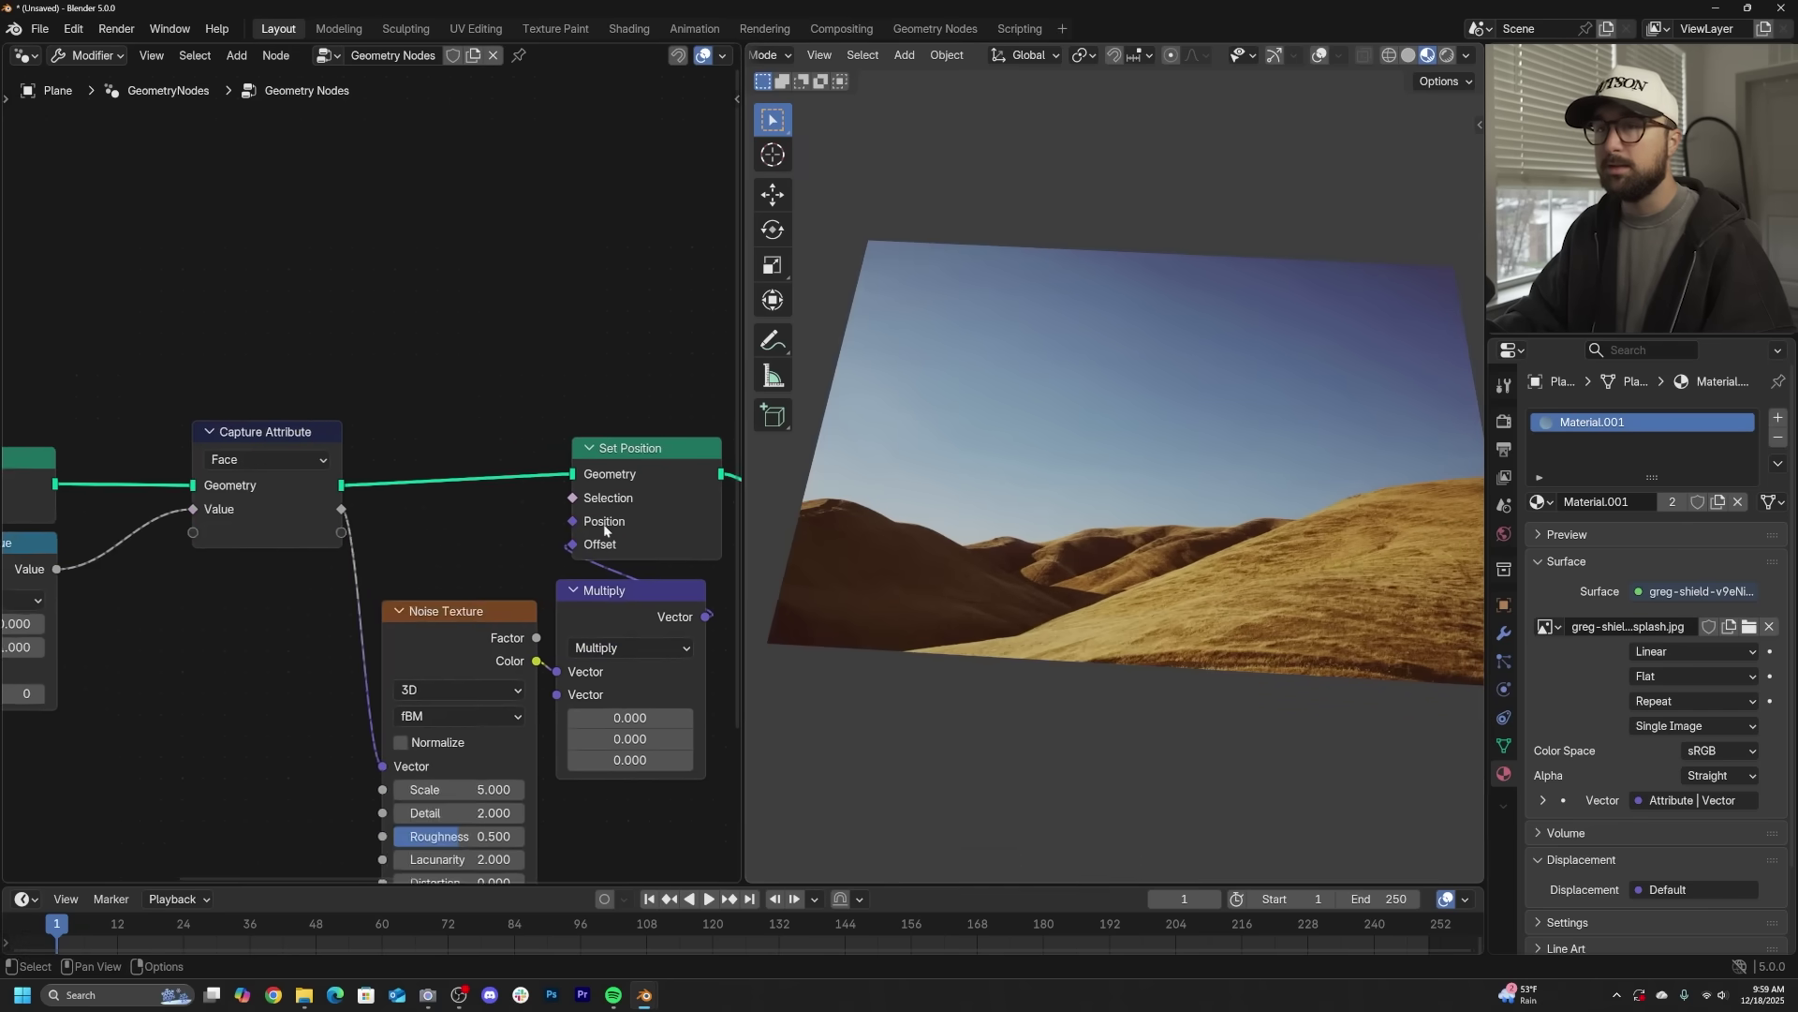
scroll(309, 529, "down", 2)
middle_click_drag(309, 529, 731, 533)
scroll(494, 542, "up", 4)
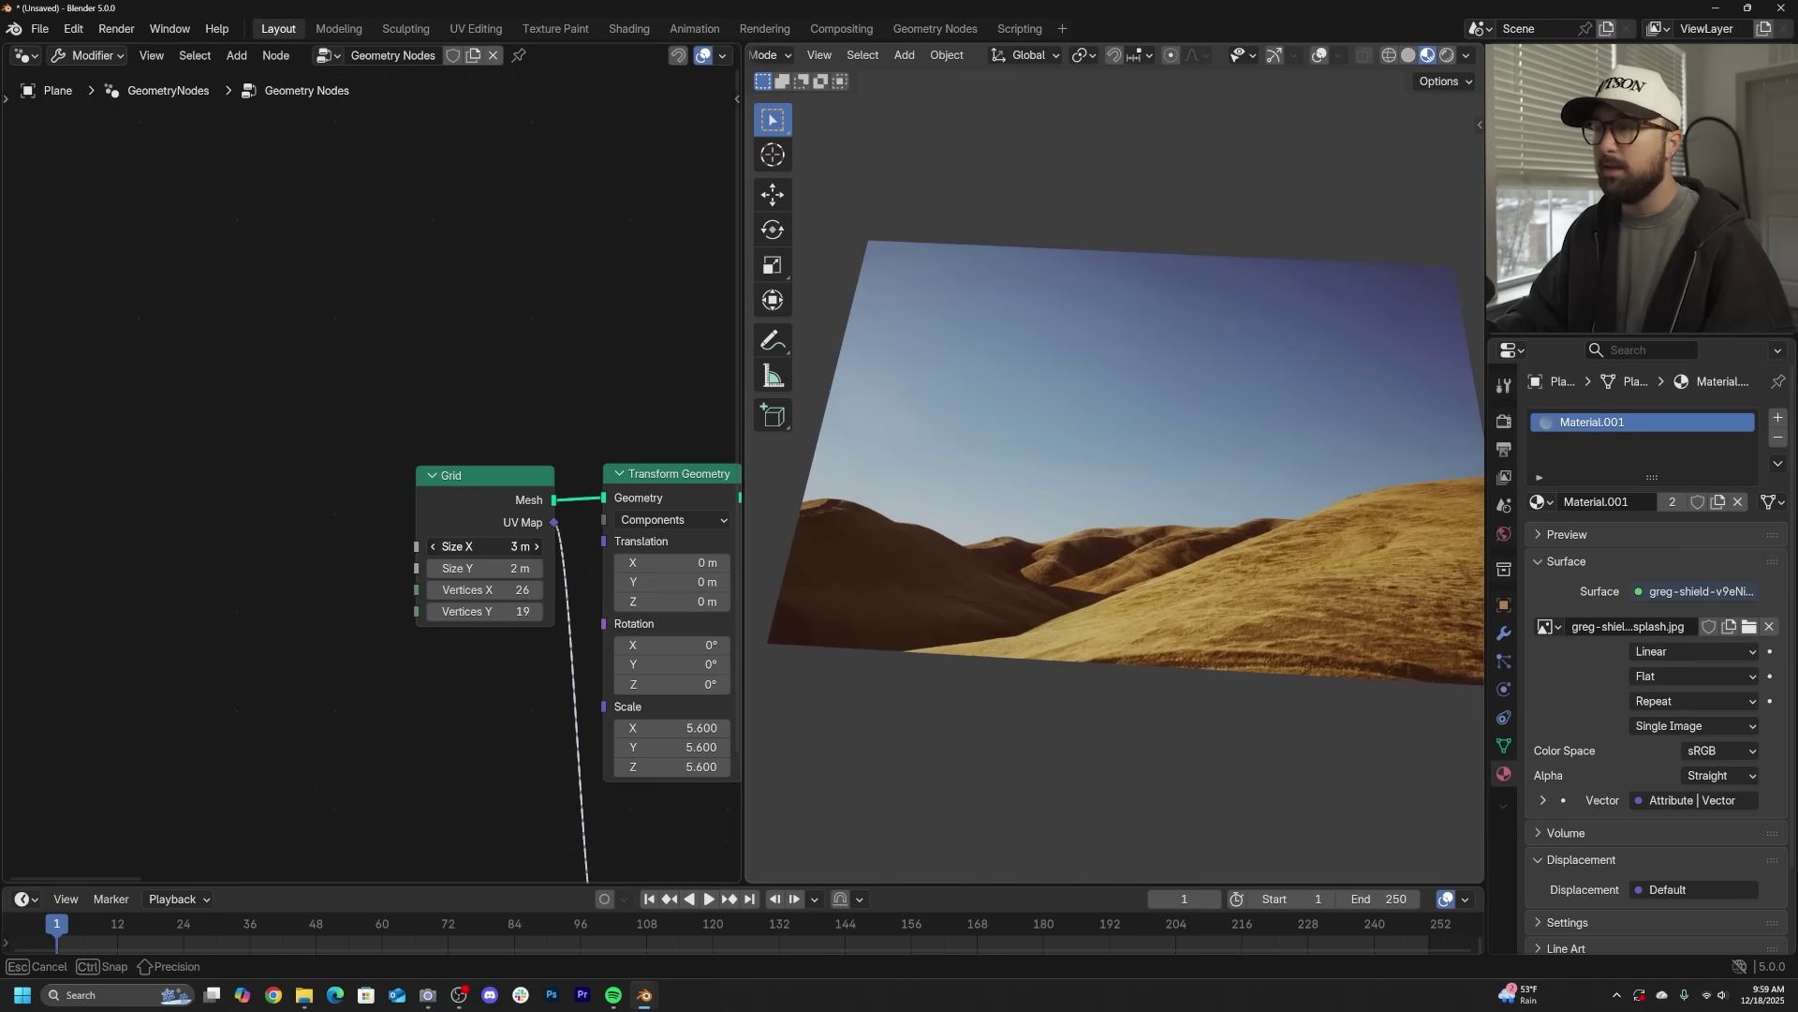
left_click_drag(484, 546, 578, 567)
key("Escape")
key("ctrl+z")
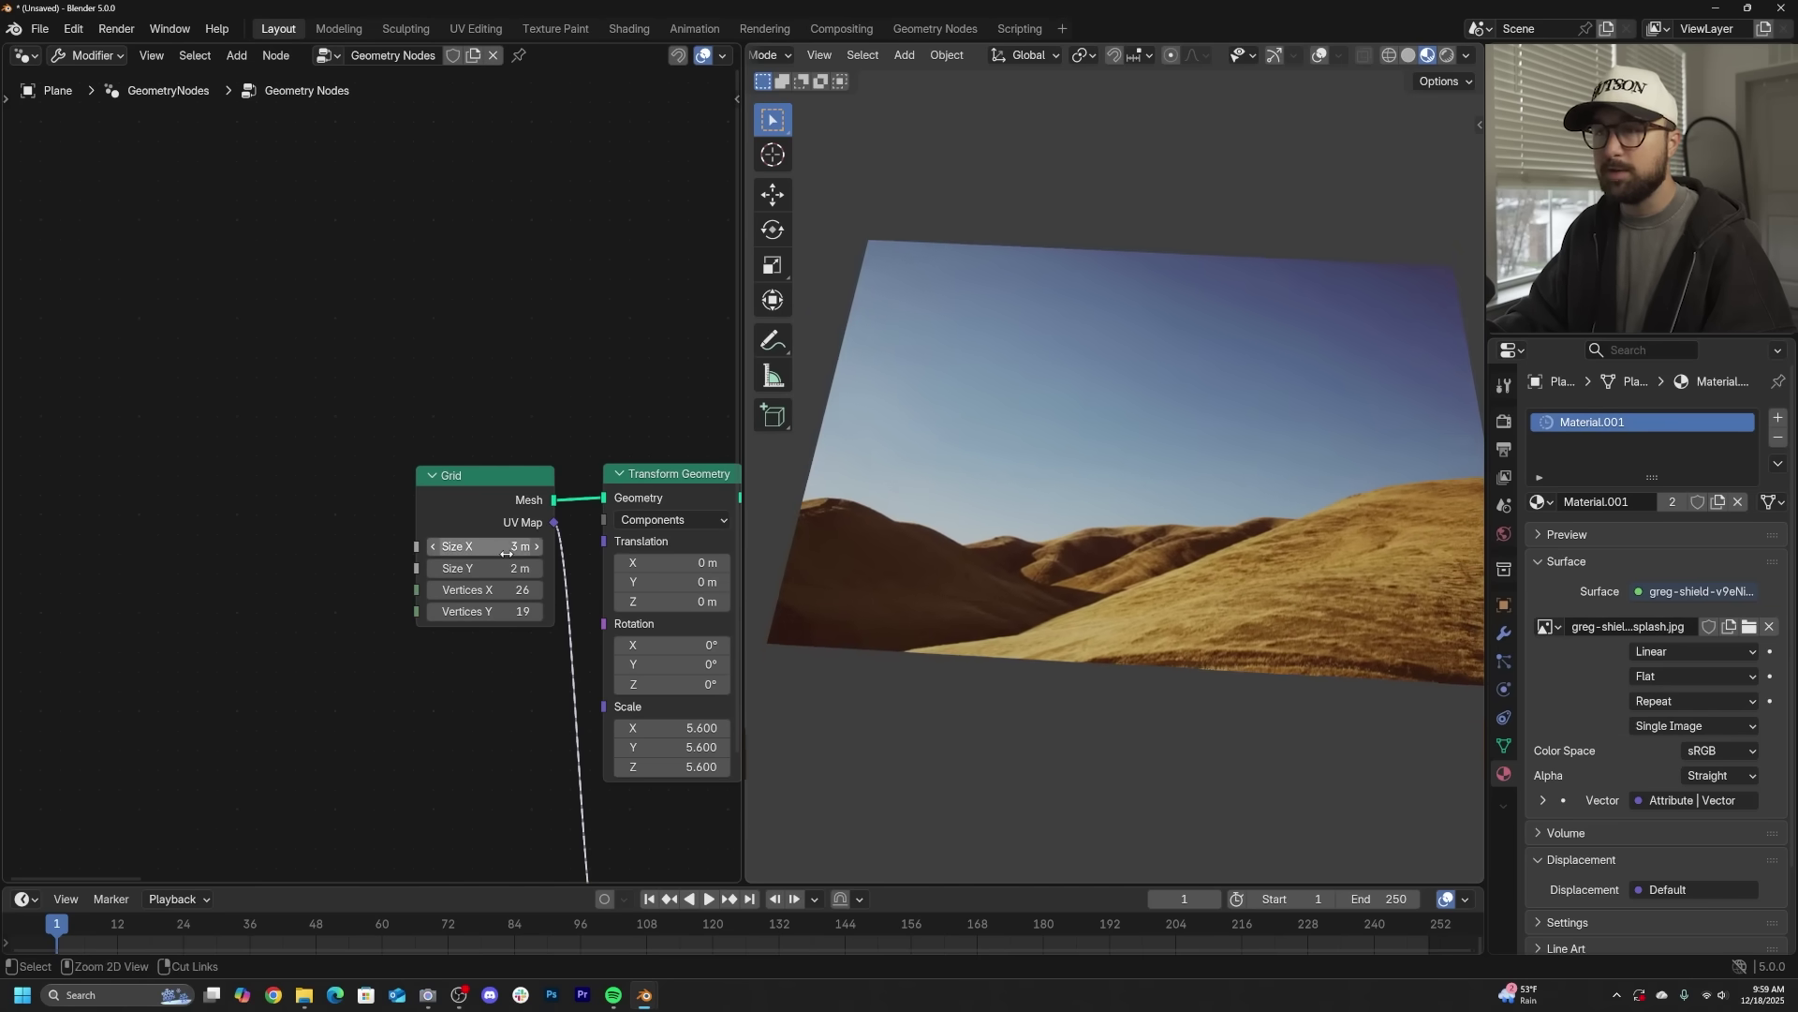
left_click_drag(491, 497, 464, 486)
- Set all three Multiply vector values to 16.520 to scatter the faces
scroll(466, 487, "down", 4)
middle_click_drag(608, 530, 307, 494)
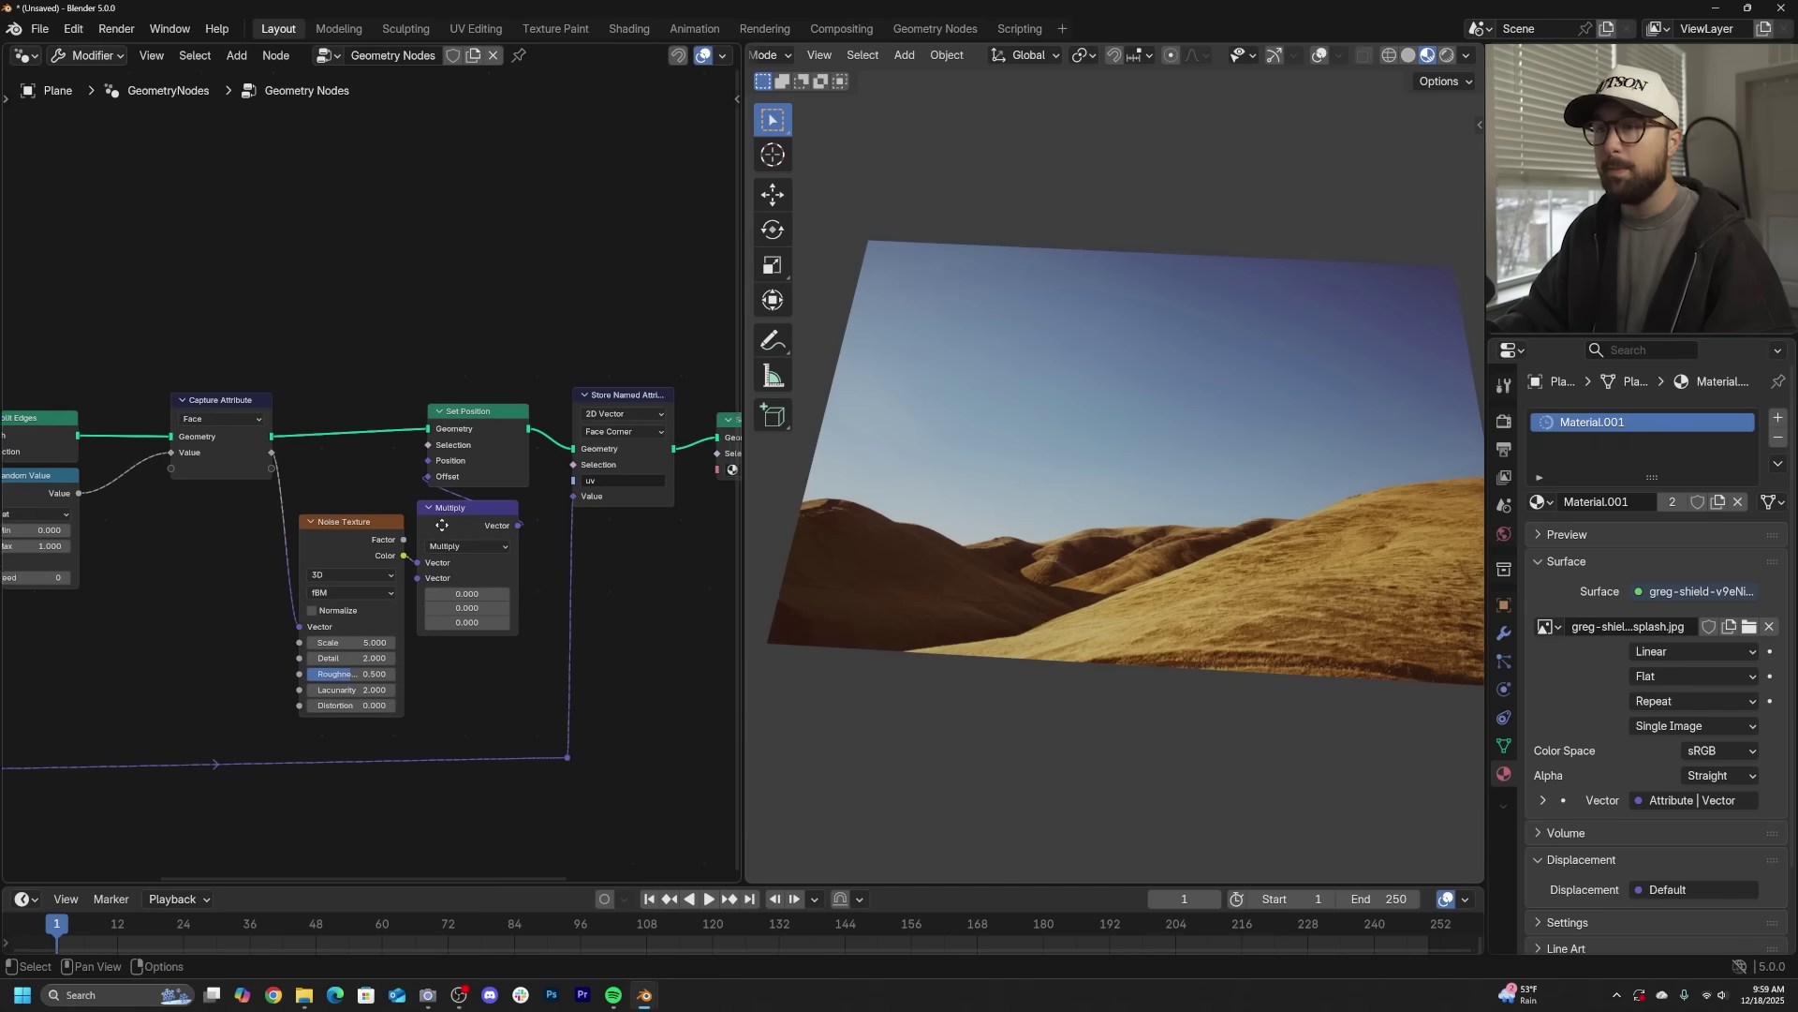
middle_click_drag(442, 525, 359, 519)
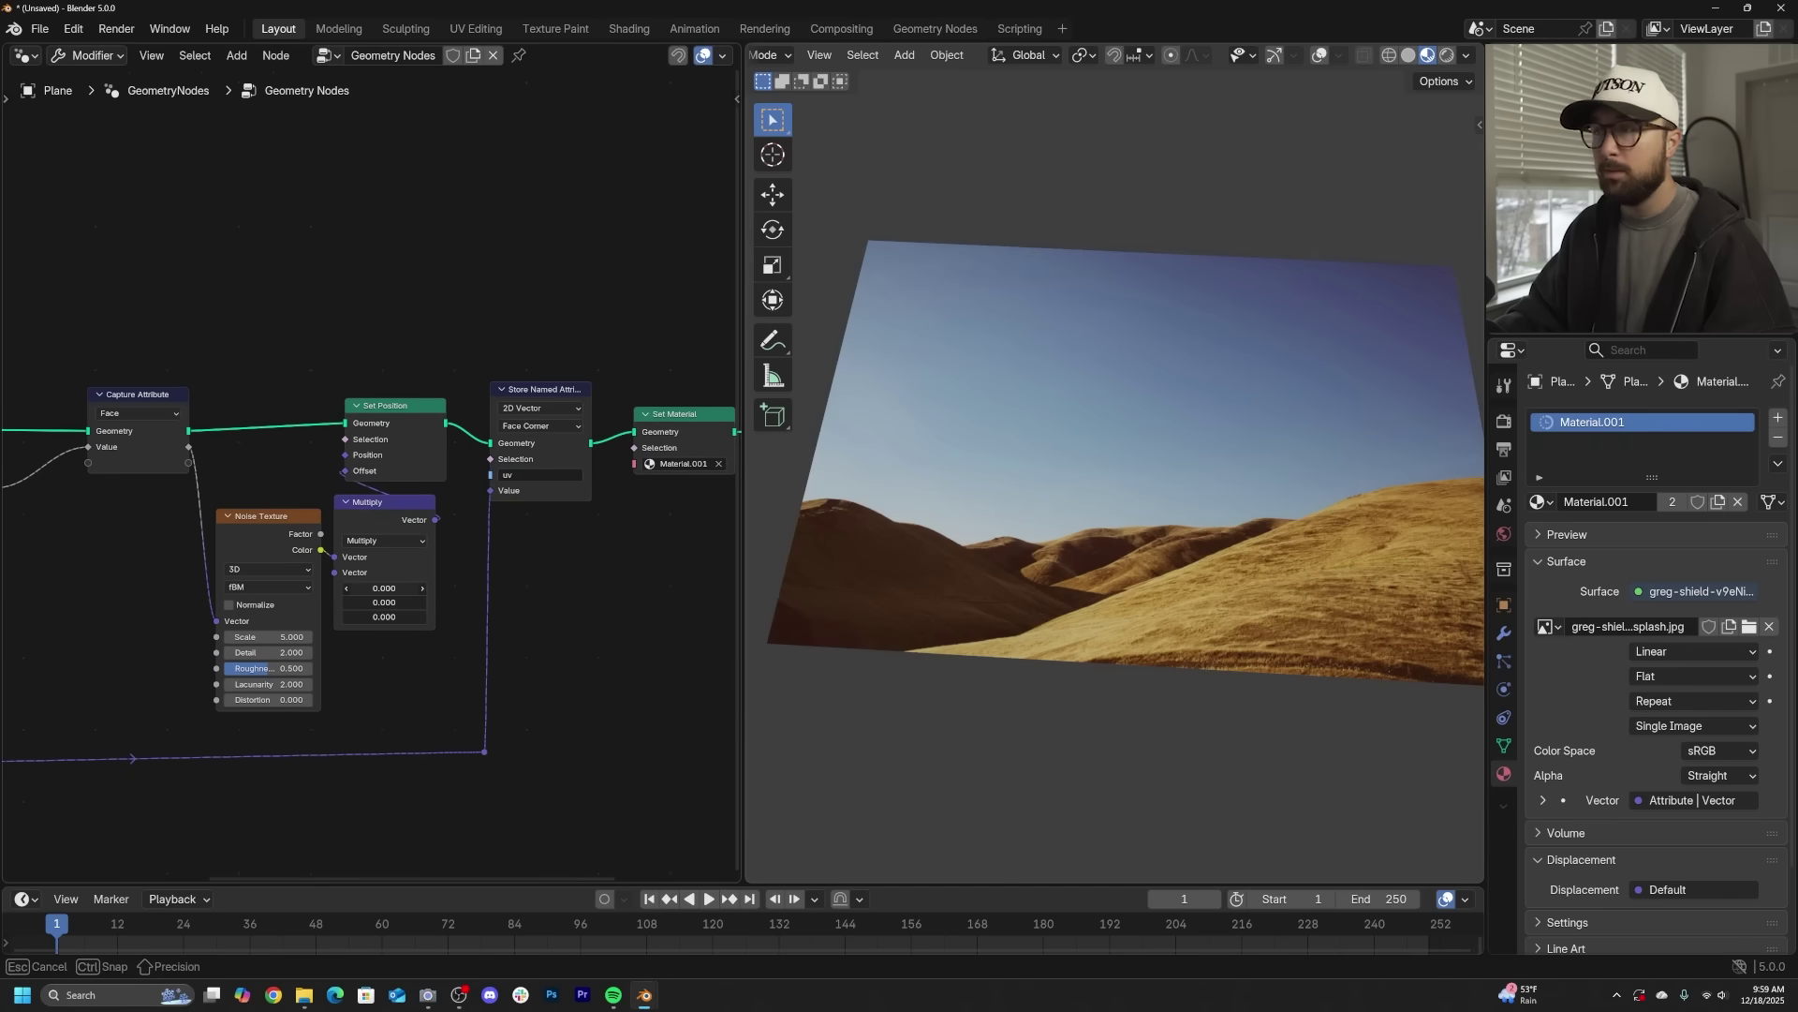
left_click_drag(384, 588, 620, 585)
- Show the viewport in rendered shading with EEVEE as the render engine, and view the scattered faces straight on
left_click(1447, 56)
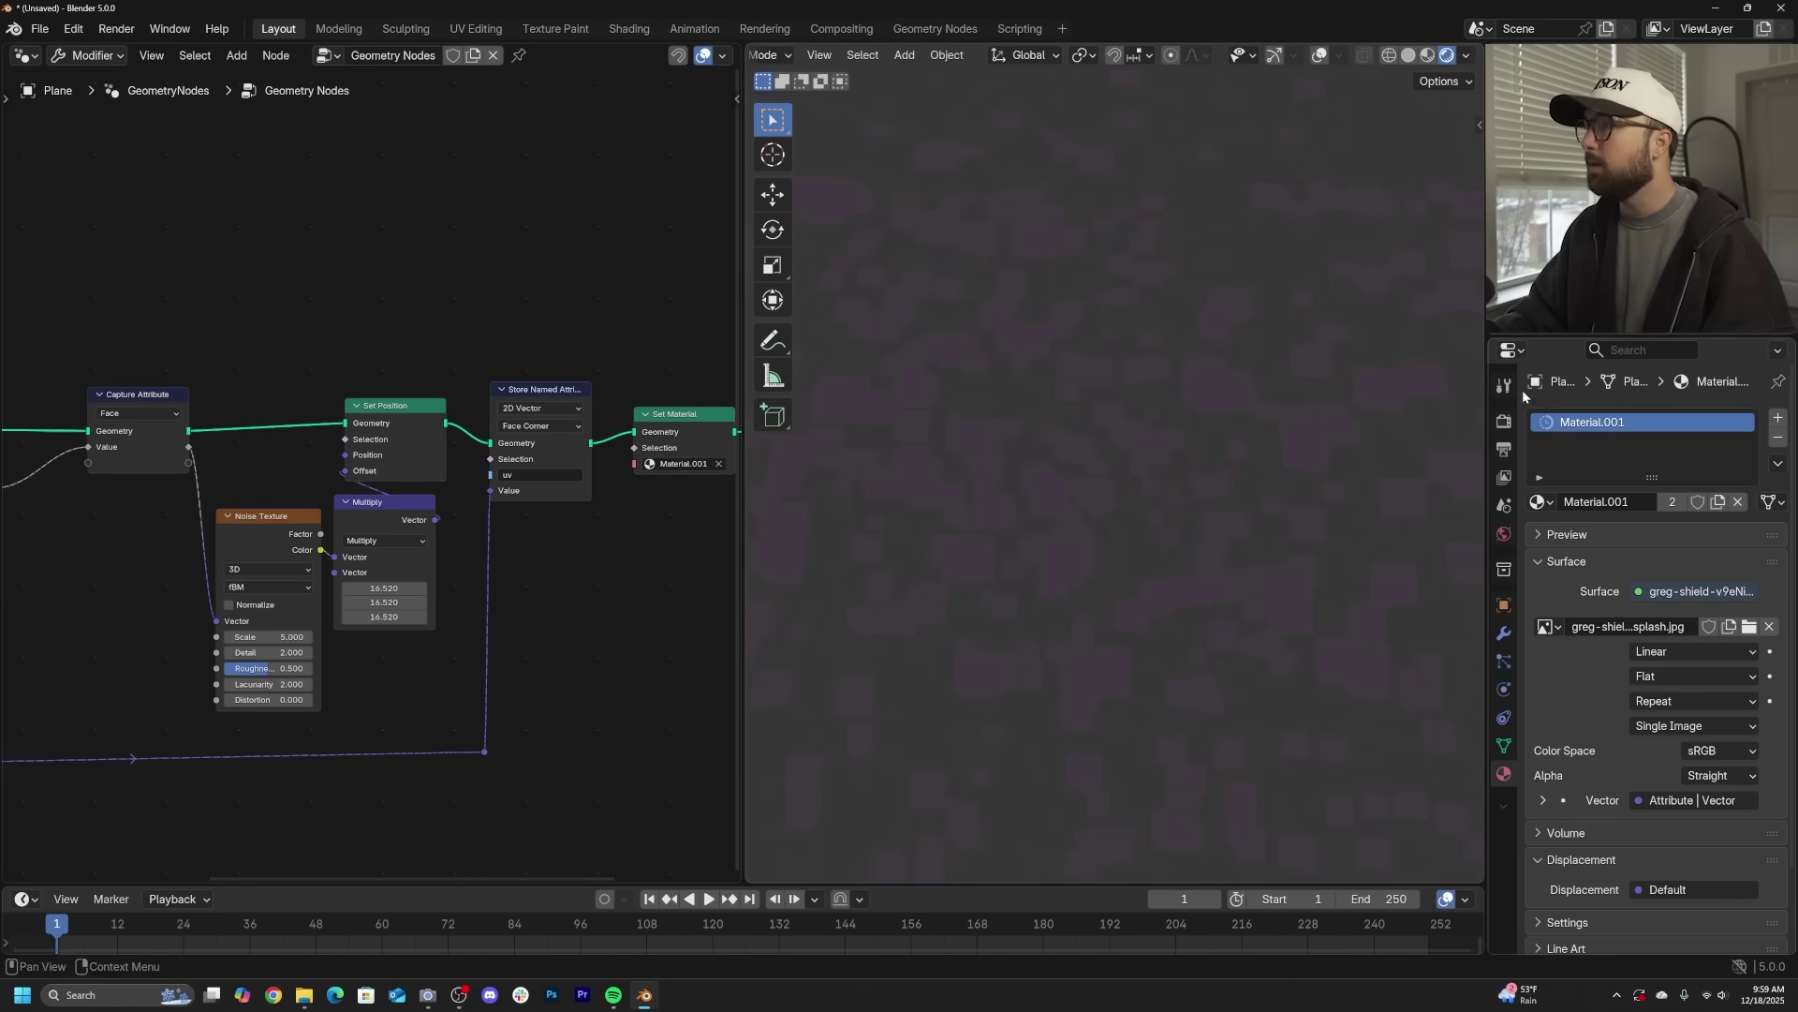
left_click(1503, 420)
left_click(1710, 418)
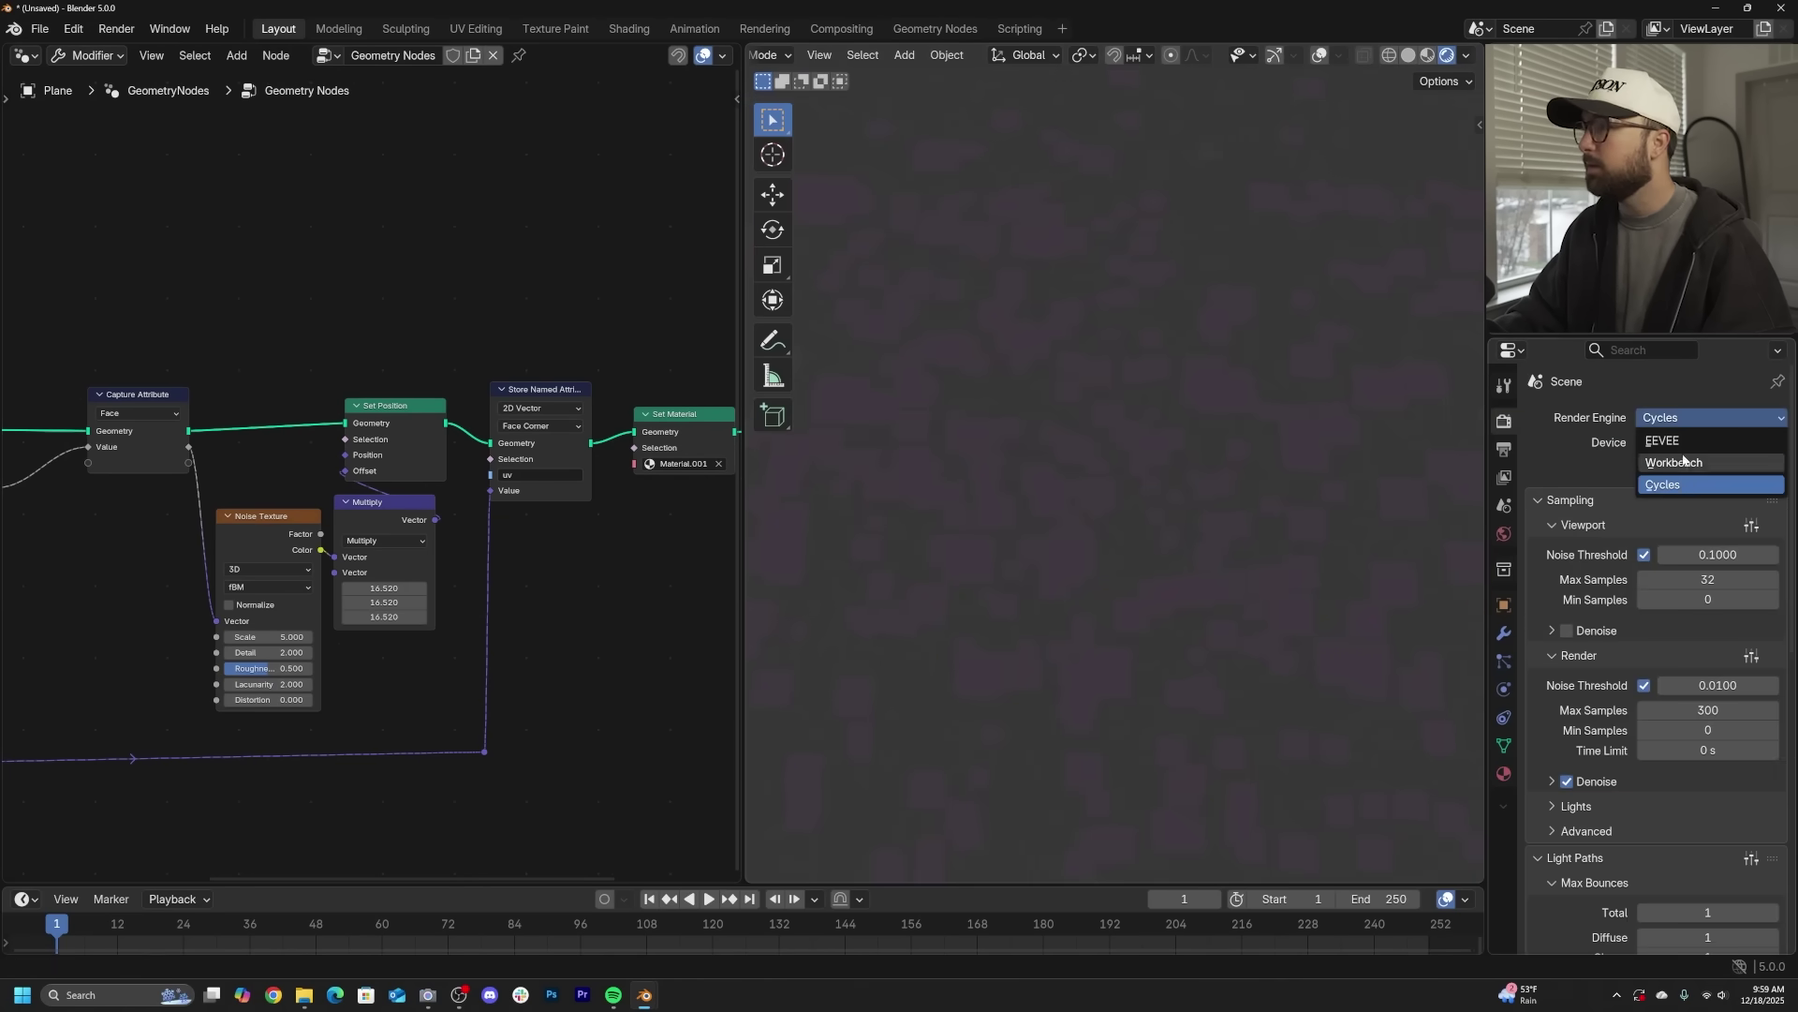
left_click(1683, 440)
scroll(1256, 464, "up", 2)
key("grave")
left_click(1261, 358)
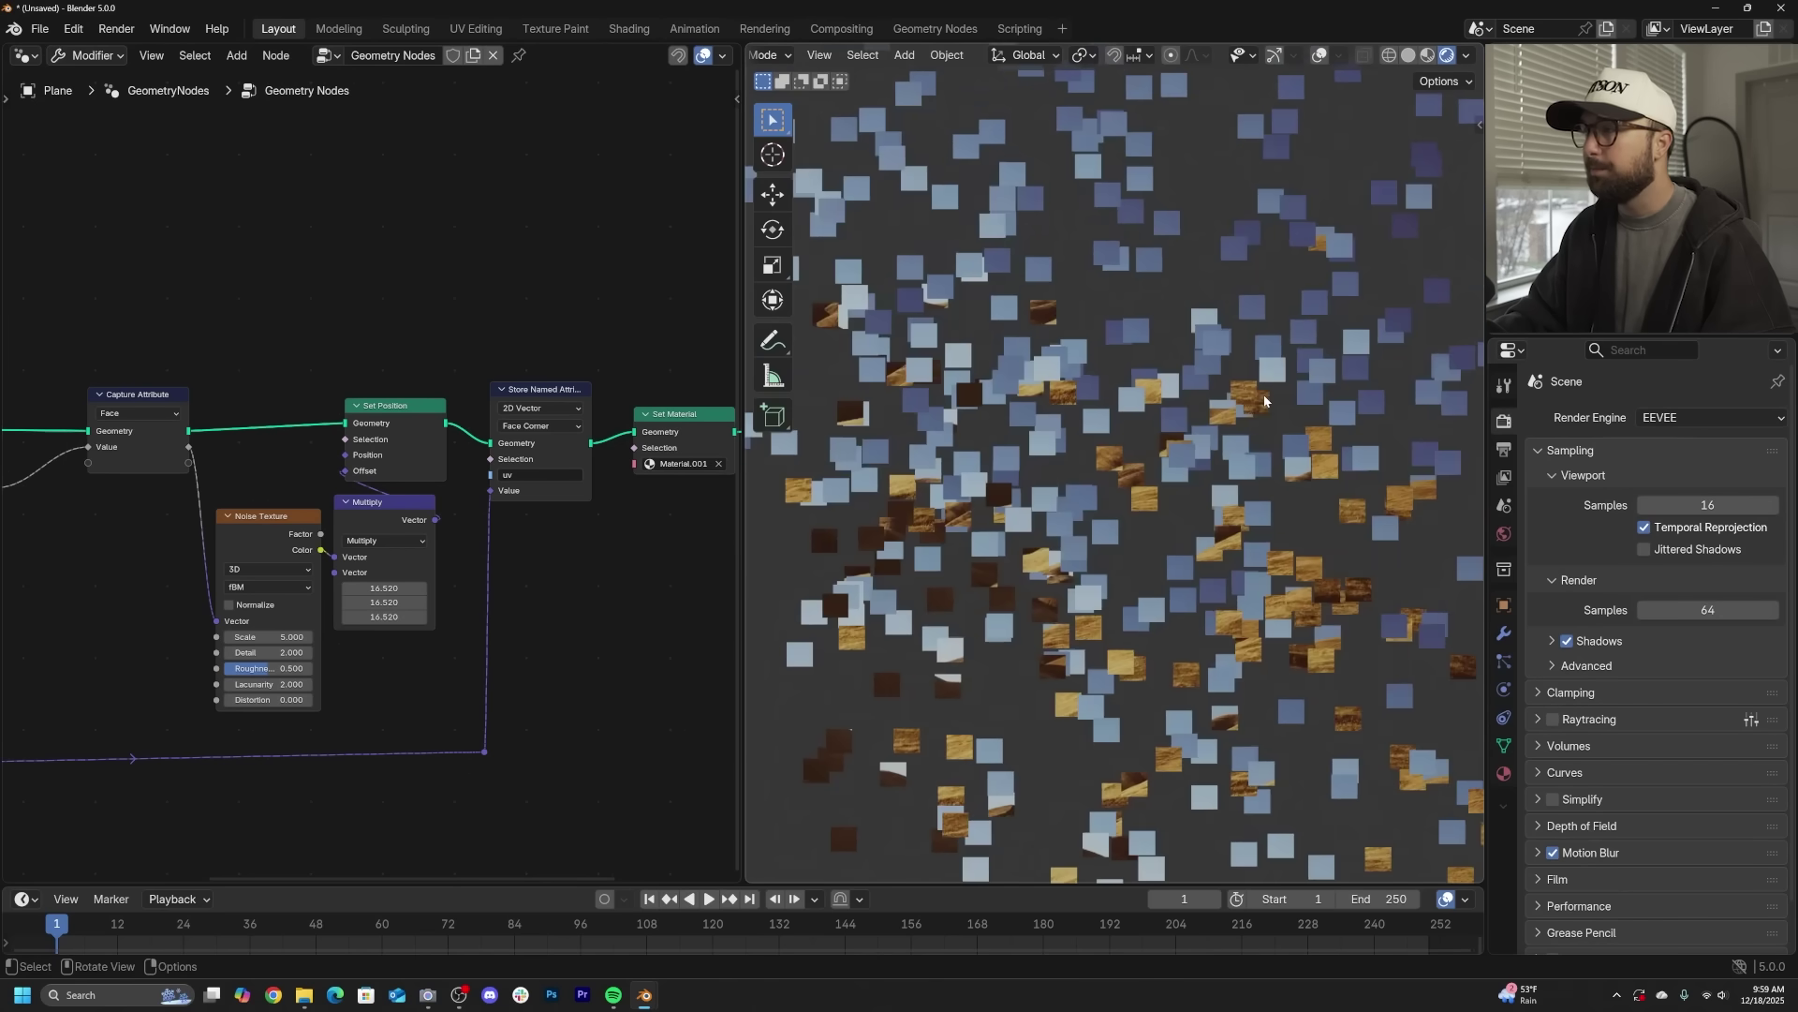
- Set the world background color to black
left_click(1504, 536)
left_click(1674, 530)
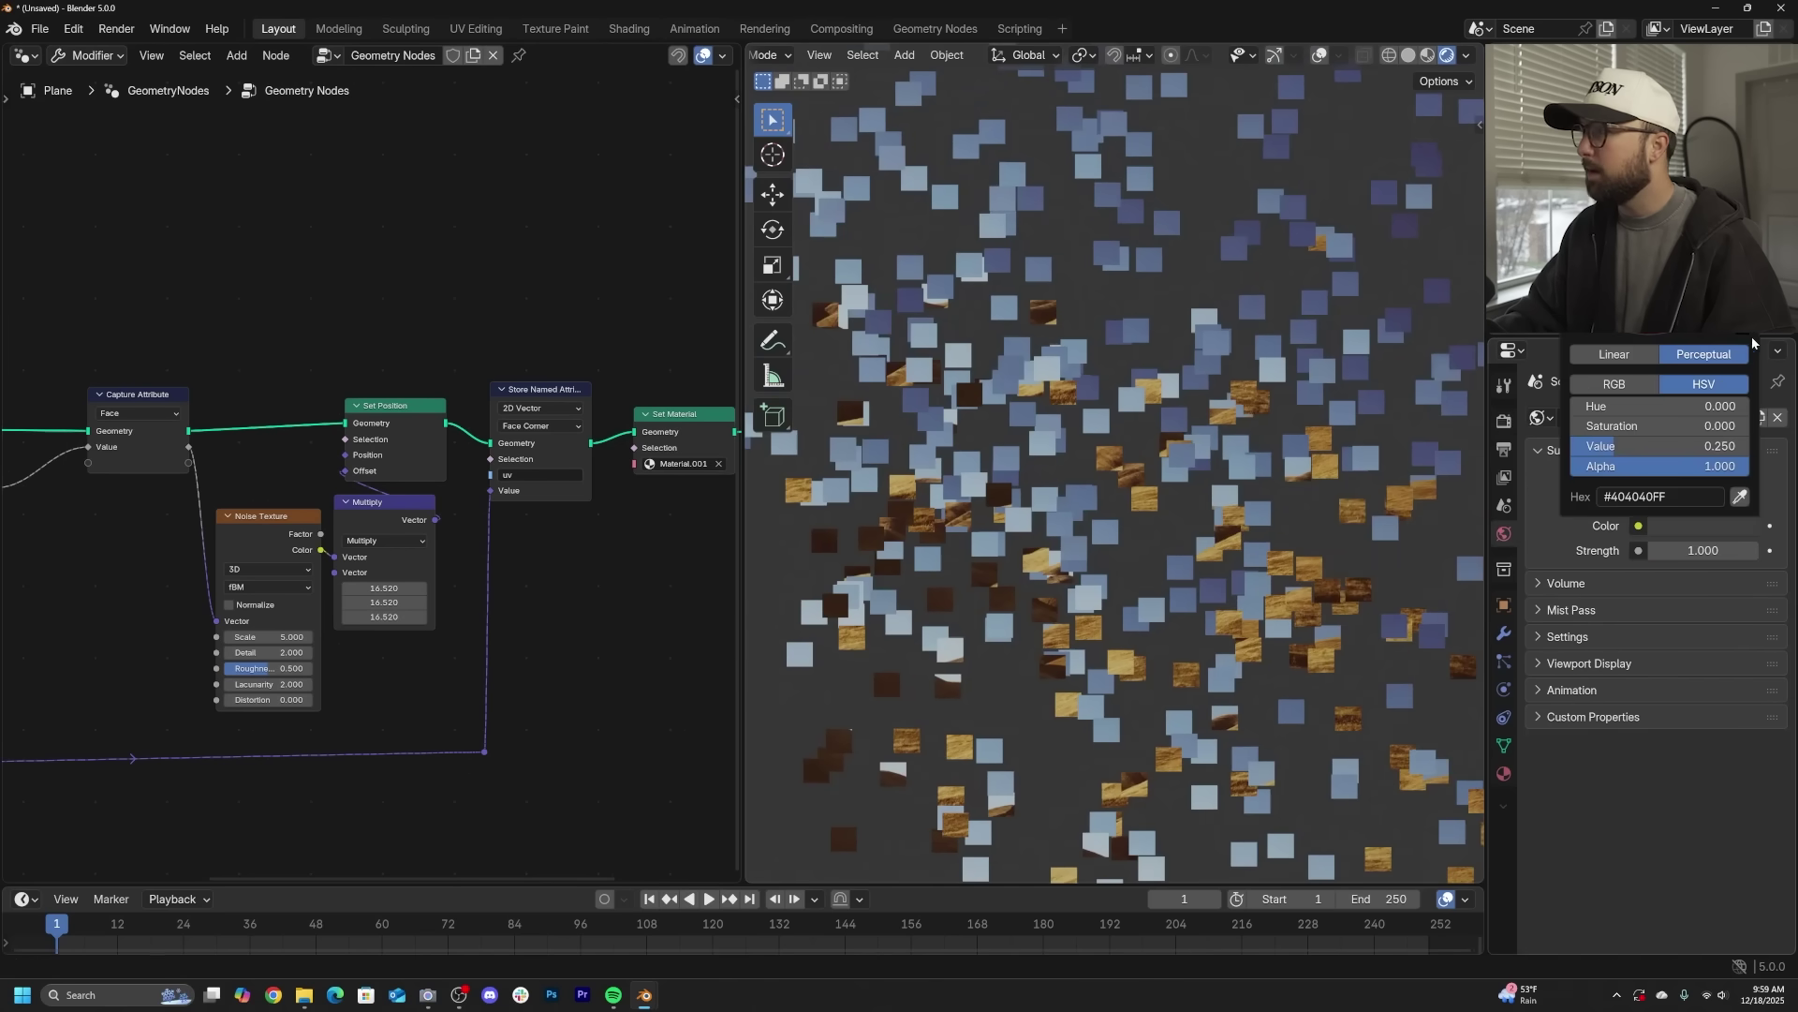
left_click_drag(1743, 317, 1722, 363)
- Add a camera to the scene and look through it
key("shift+a")
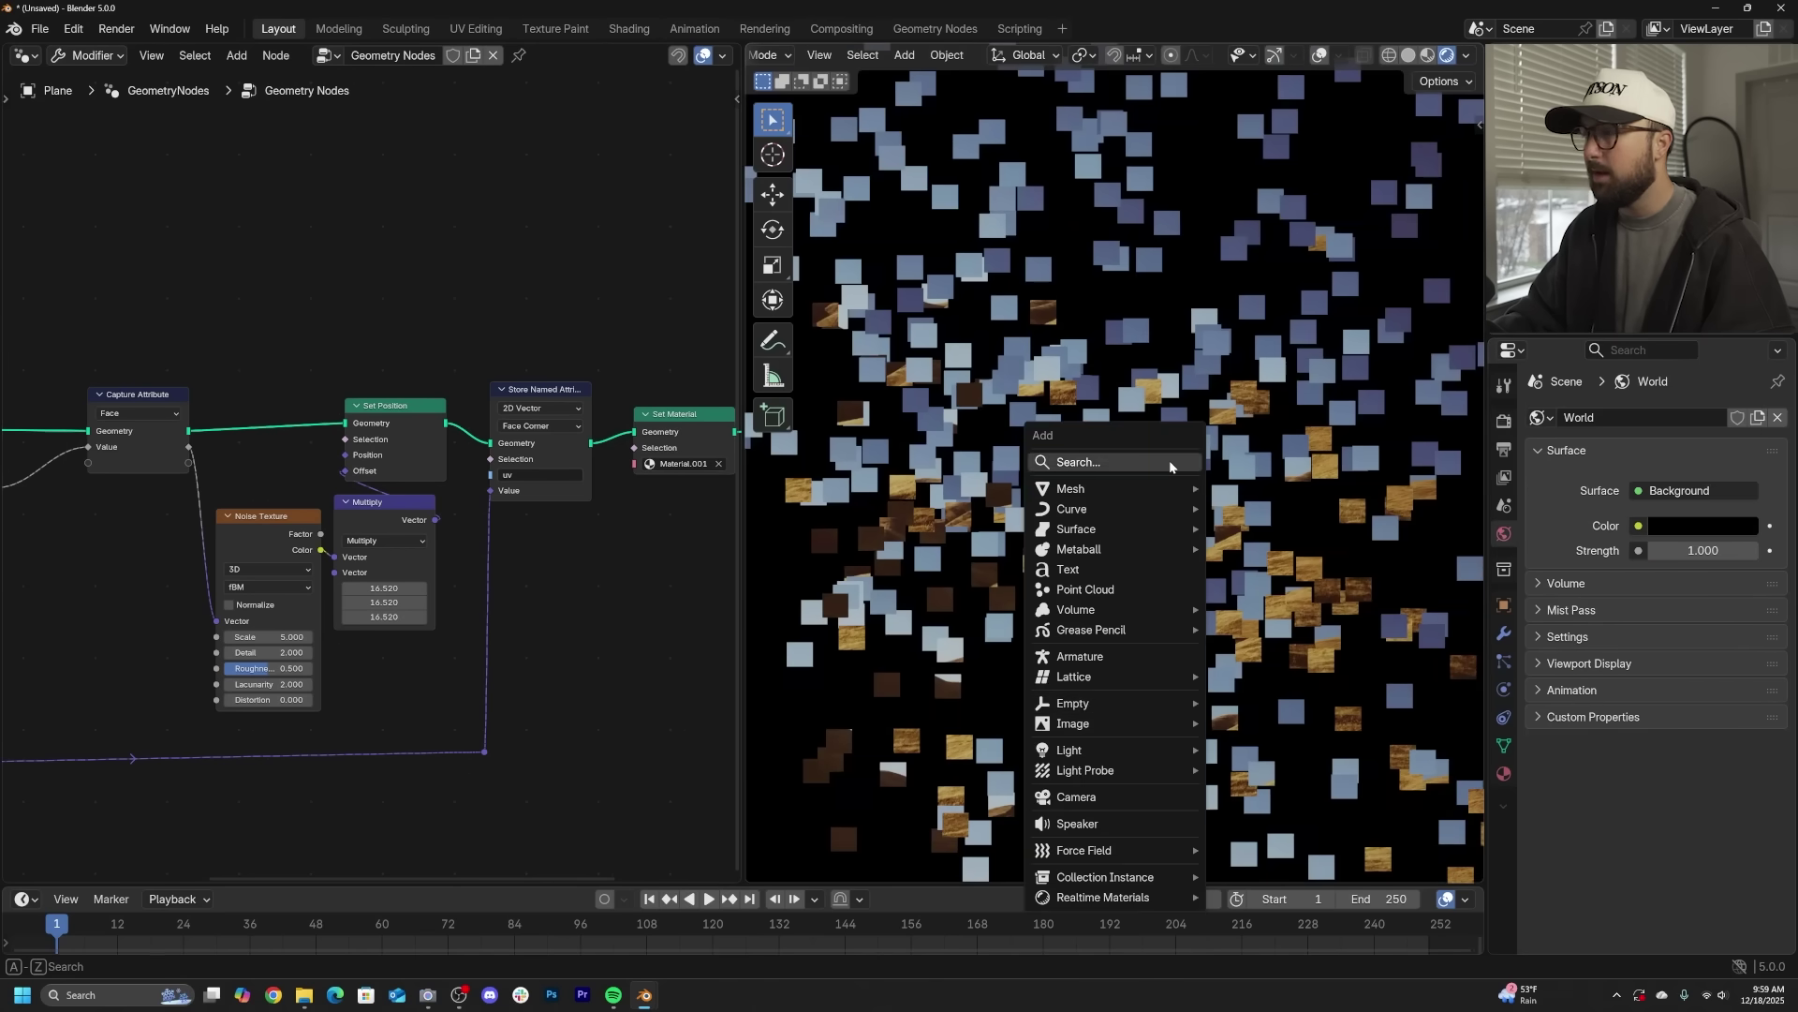
left_click(1096, 787)
key("KP_0")
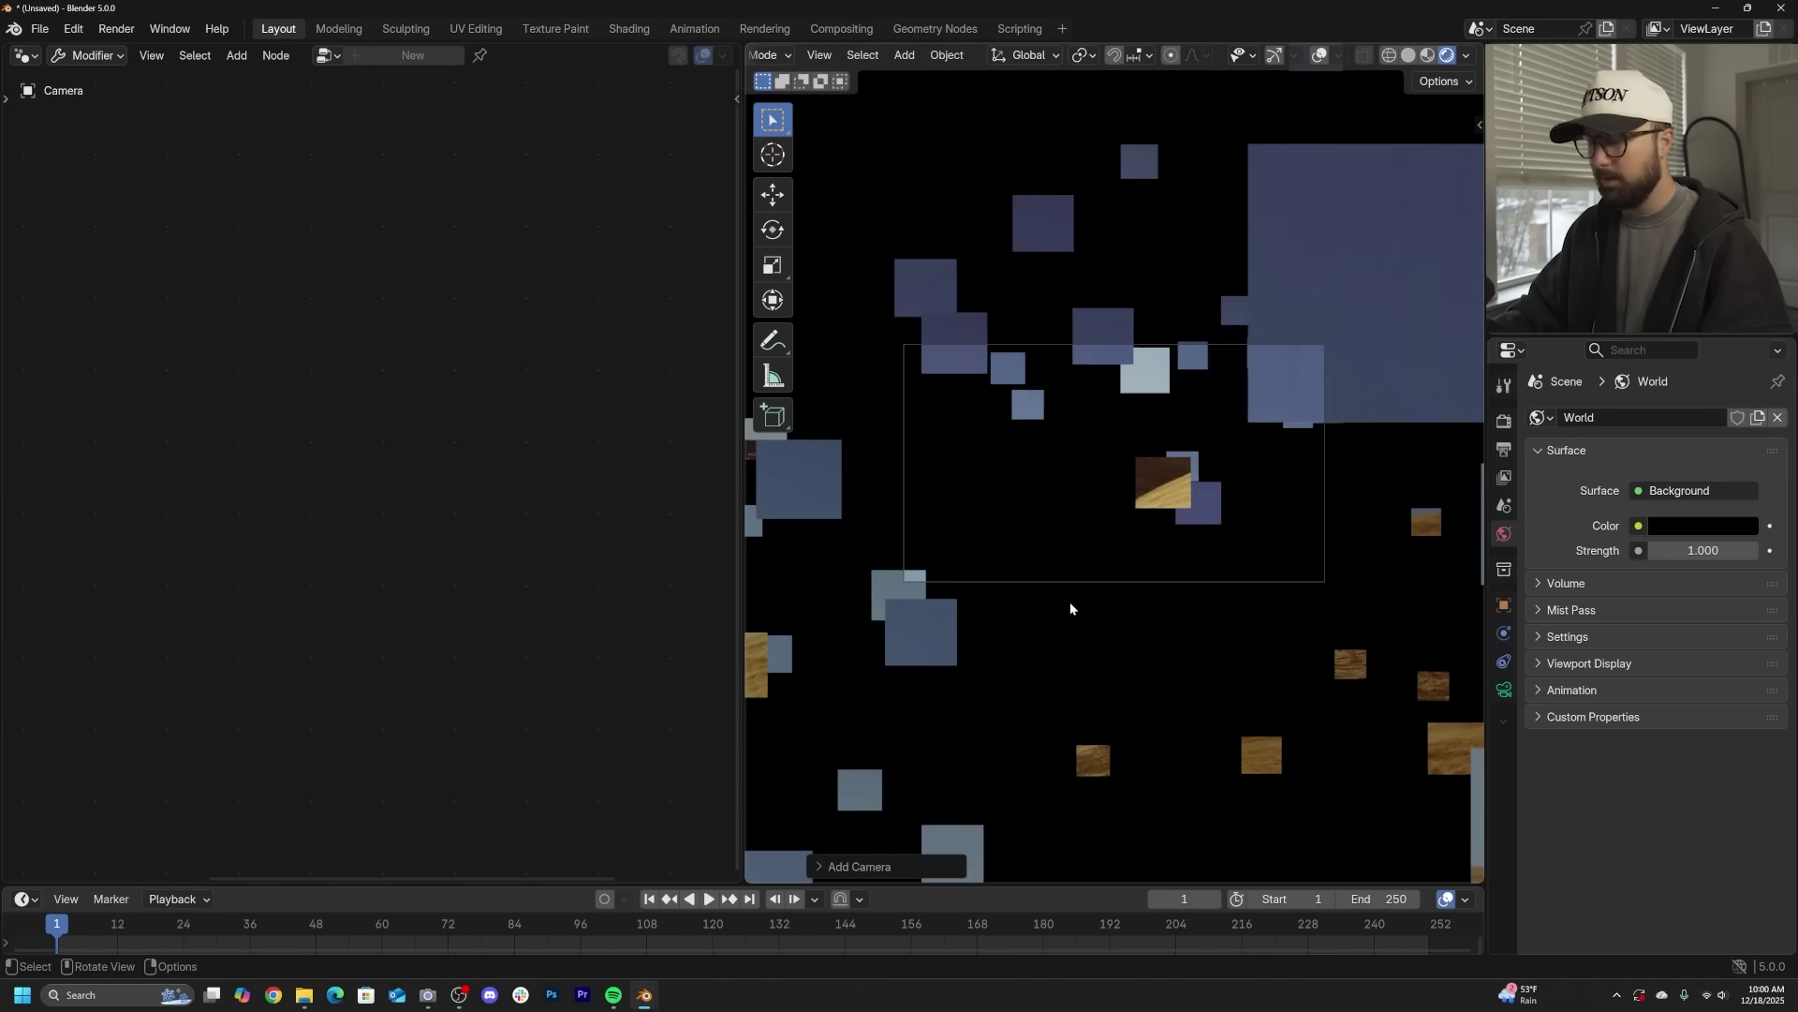
- Move the camera back along its local Z axis by about 42 m so it frames the scattered faces
key("g")
key("z")
key("z")
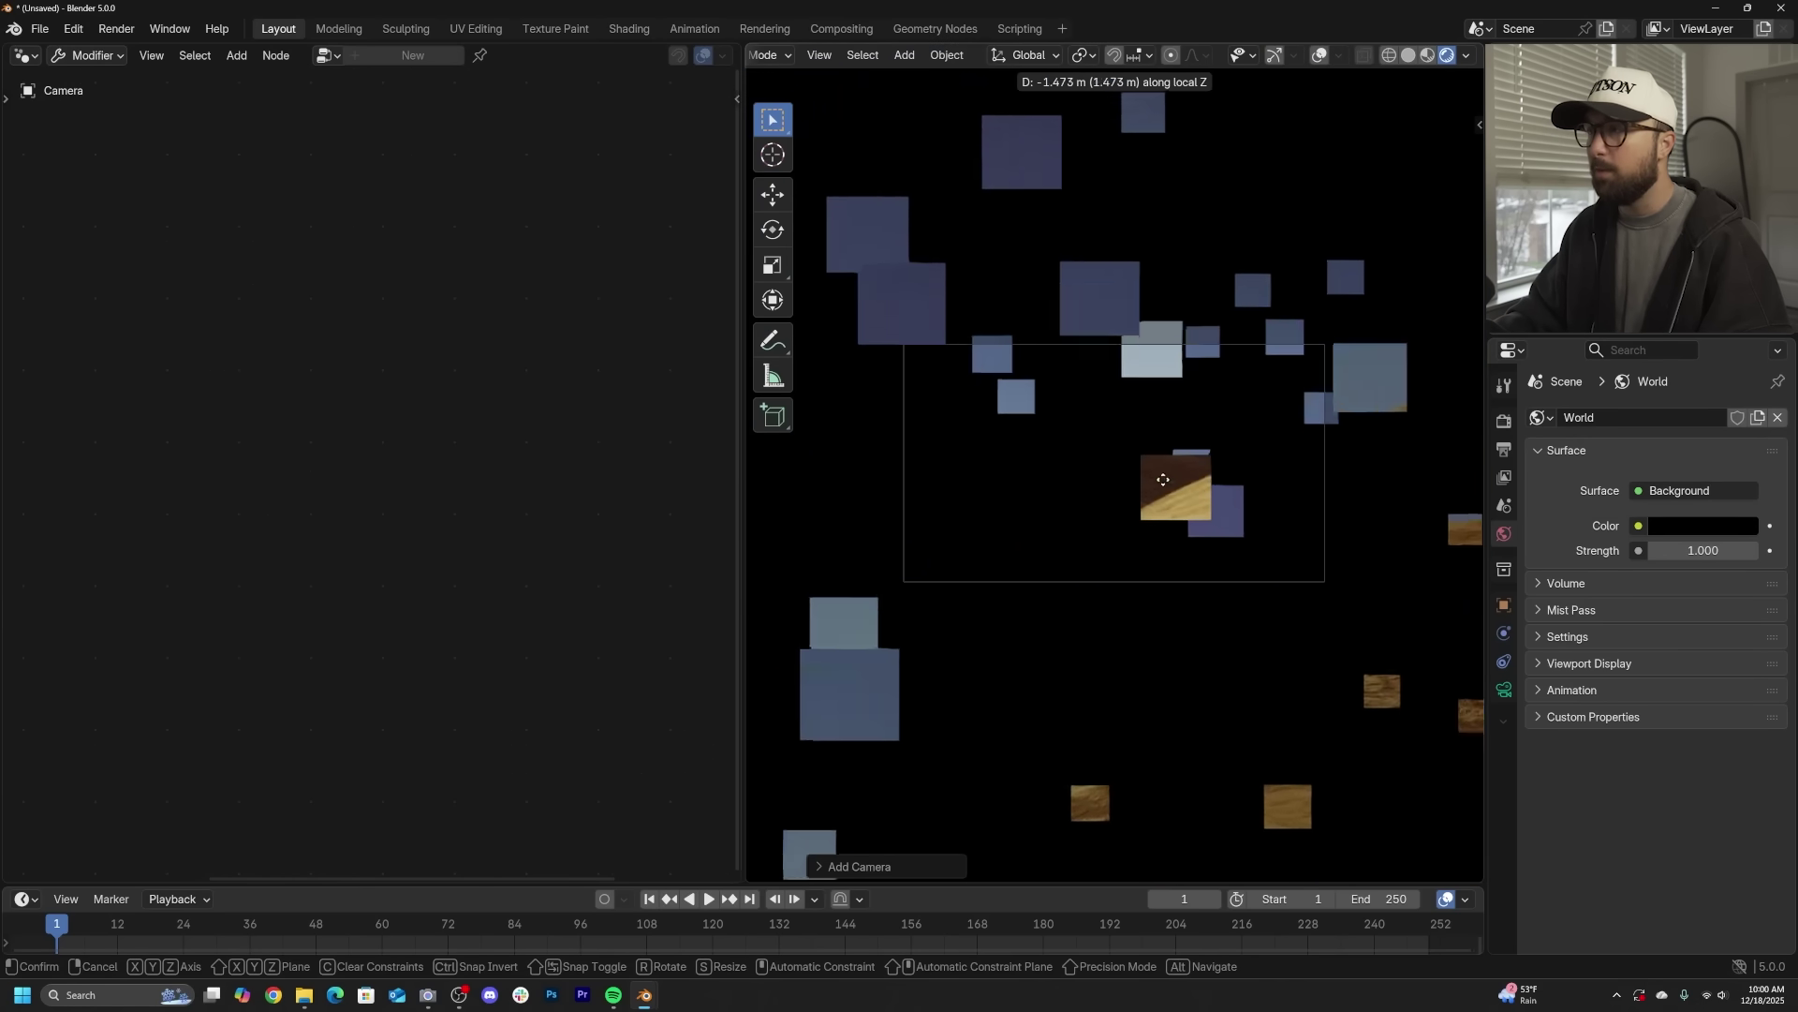
left_click(1137, 603)
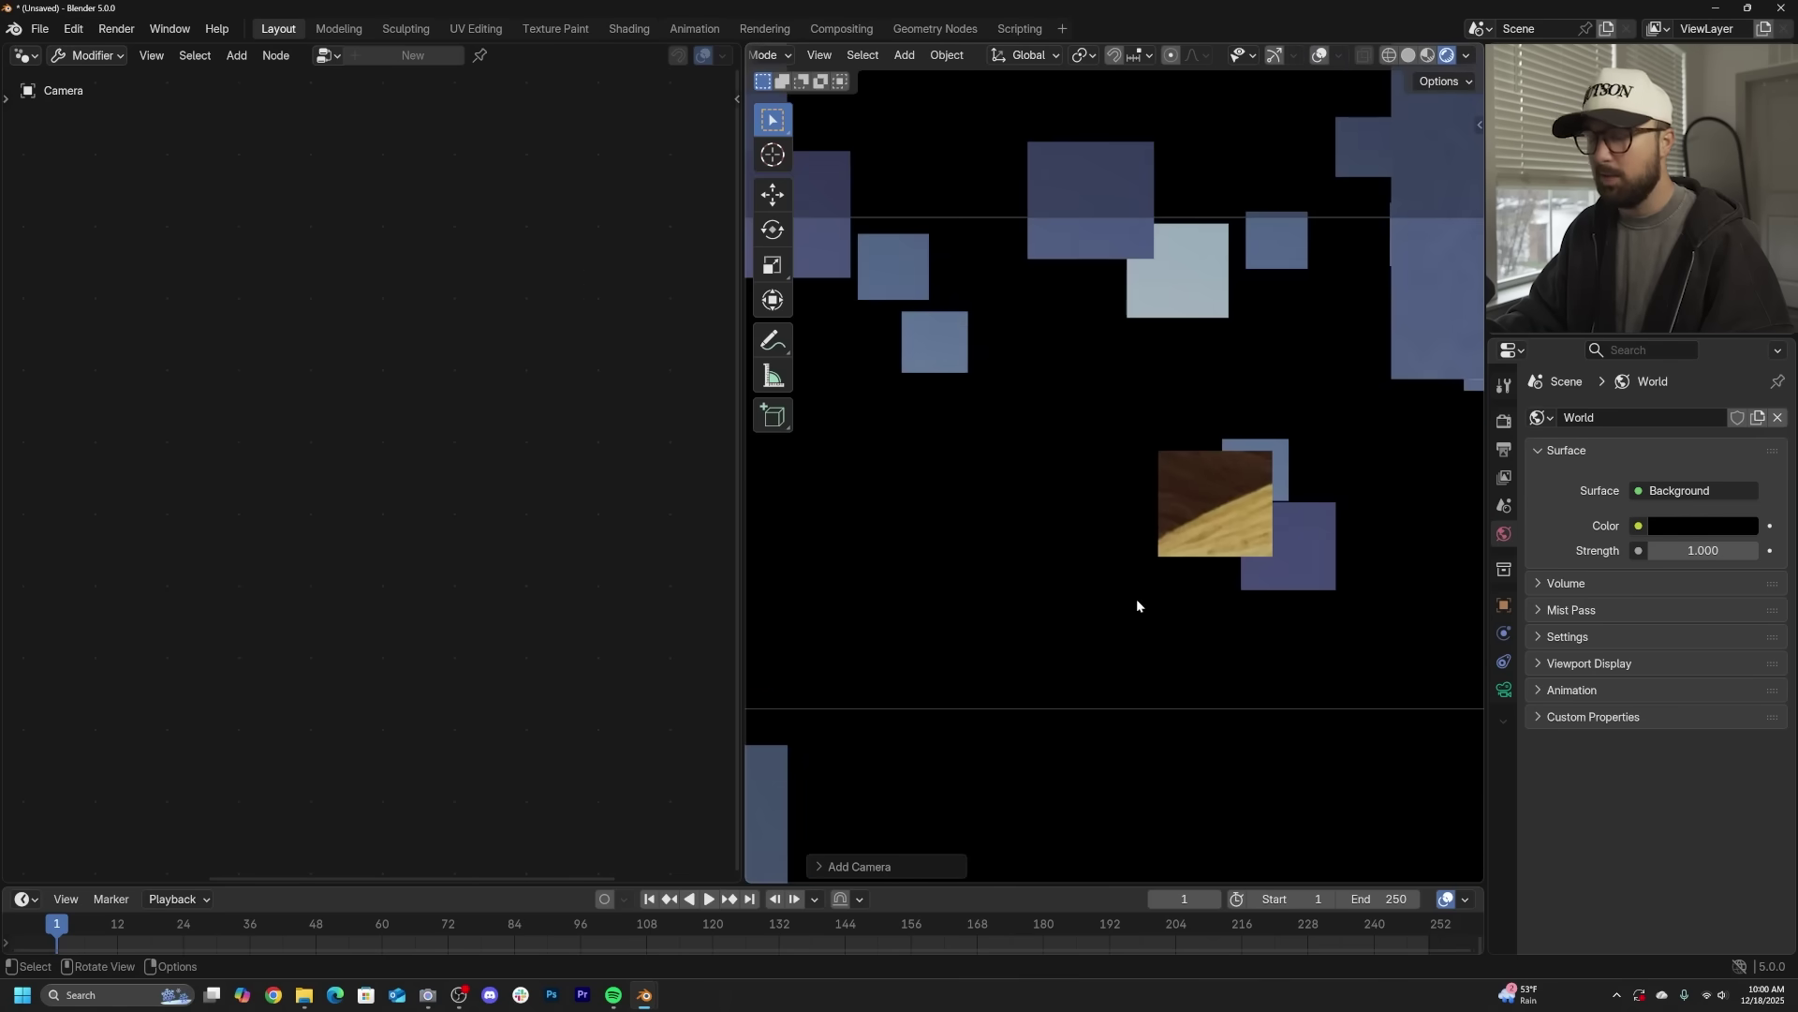
key("g")
key("z")
key("z")
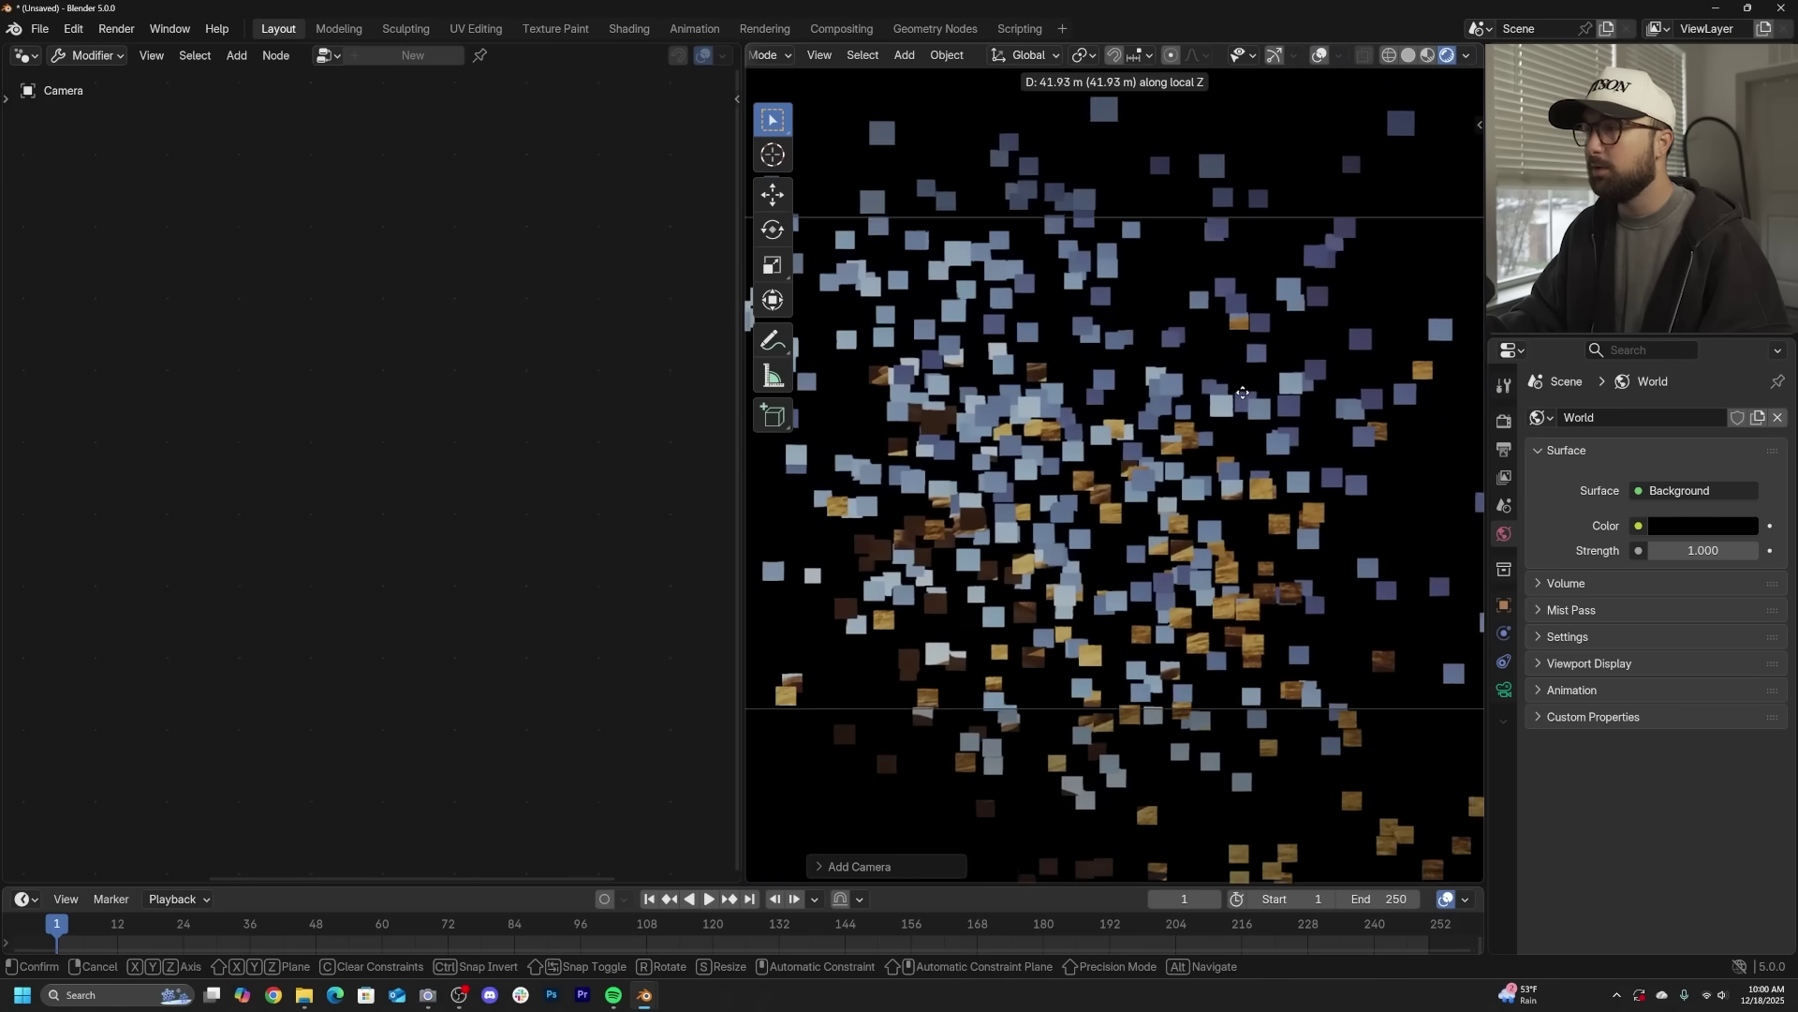
left_click(1099, 463)
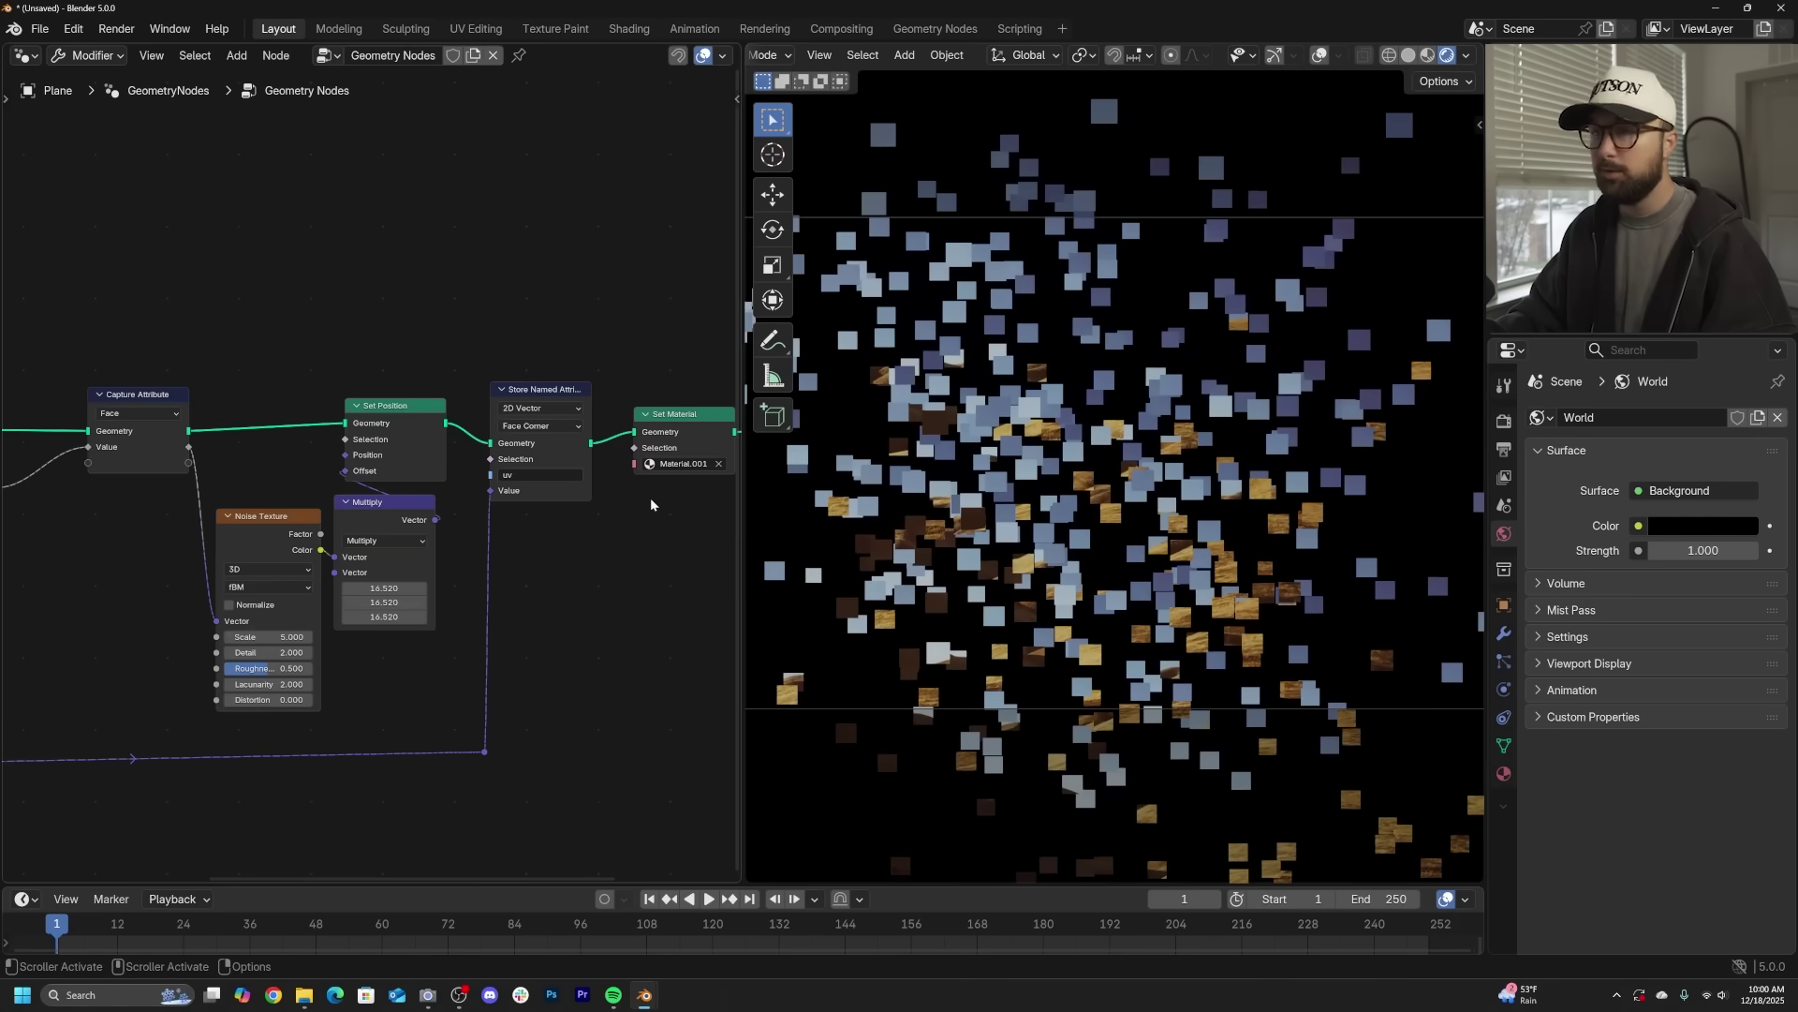
- Set all three Multiply vector values of the plane's node setup to 0
type("0")
key("Return")
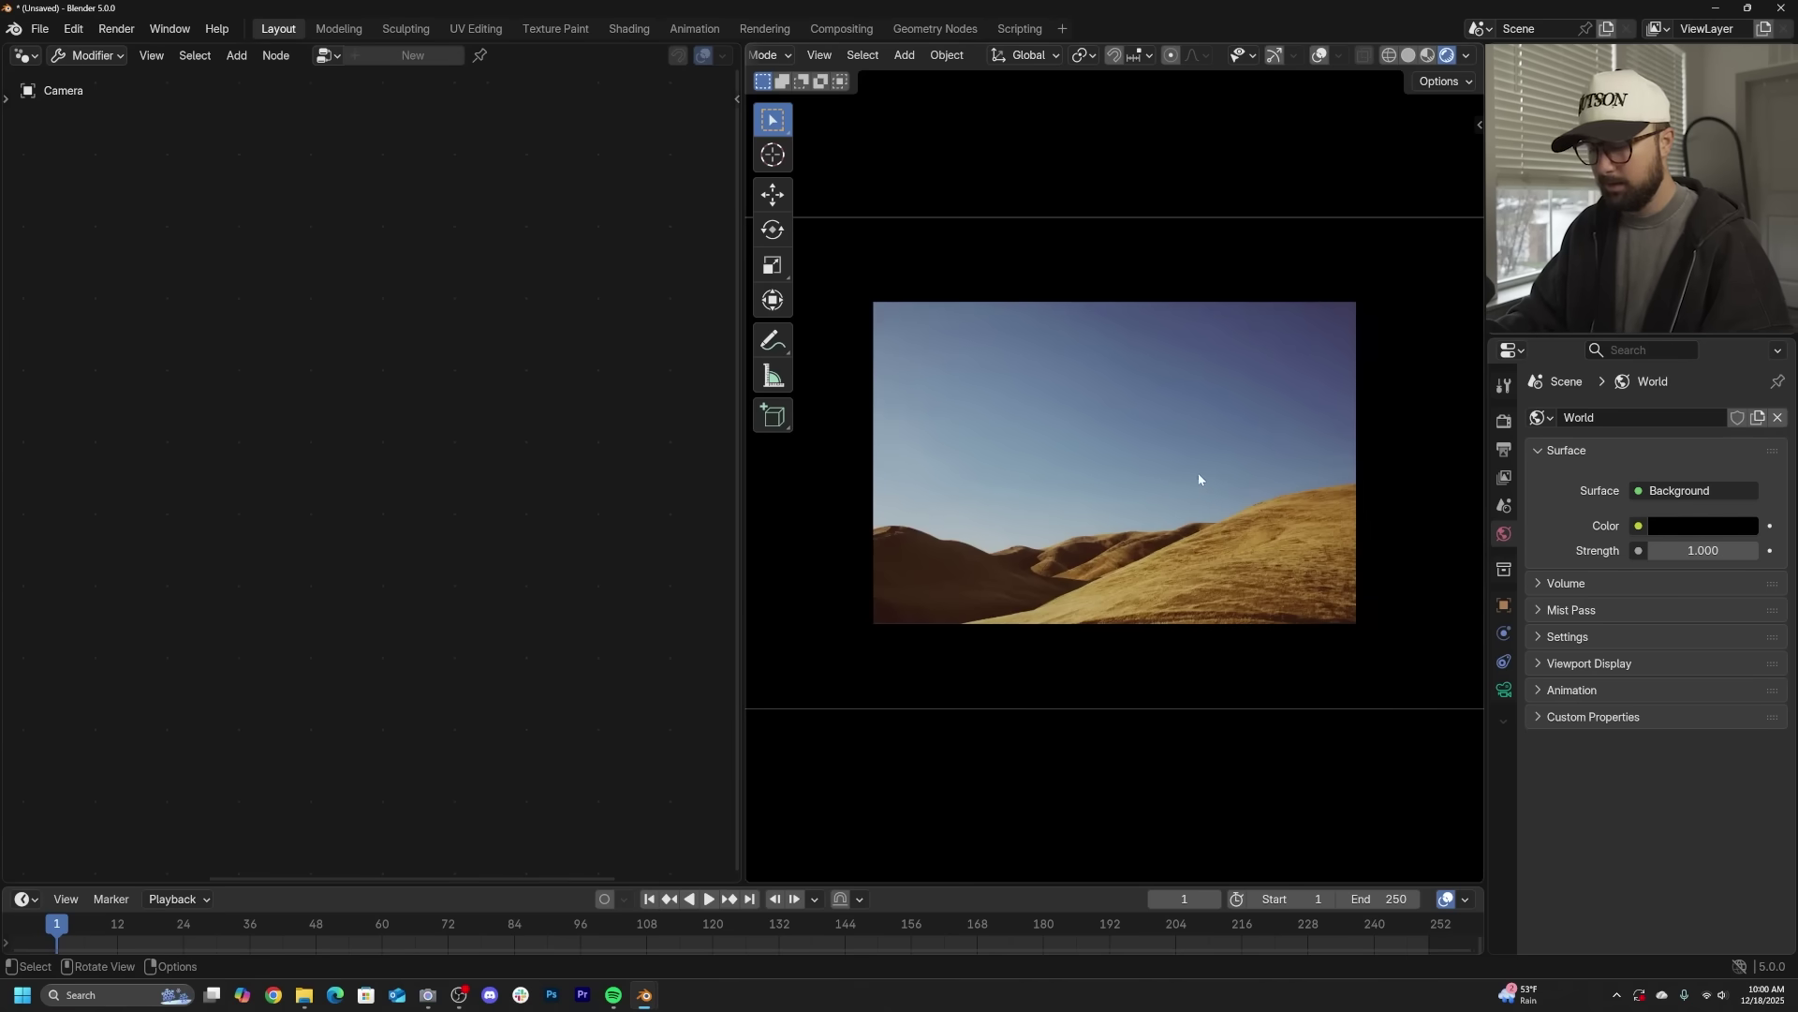
- Move the camera closer along its local Z axis until the image spans the full width of the camera frame
key("g")
key("z")
key("z")
left_click(1222, 243)
scroll(1194, 406, "down", 2)
key("g")
key("z")
key("z")
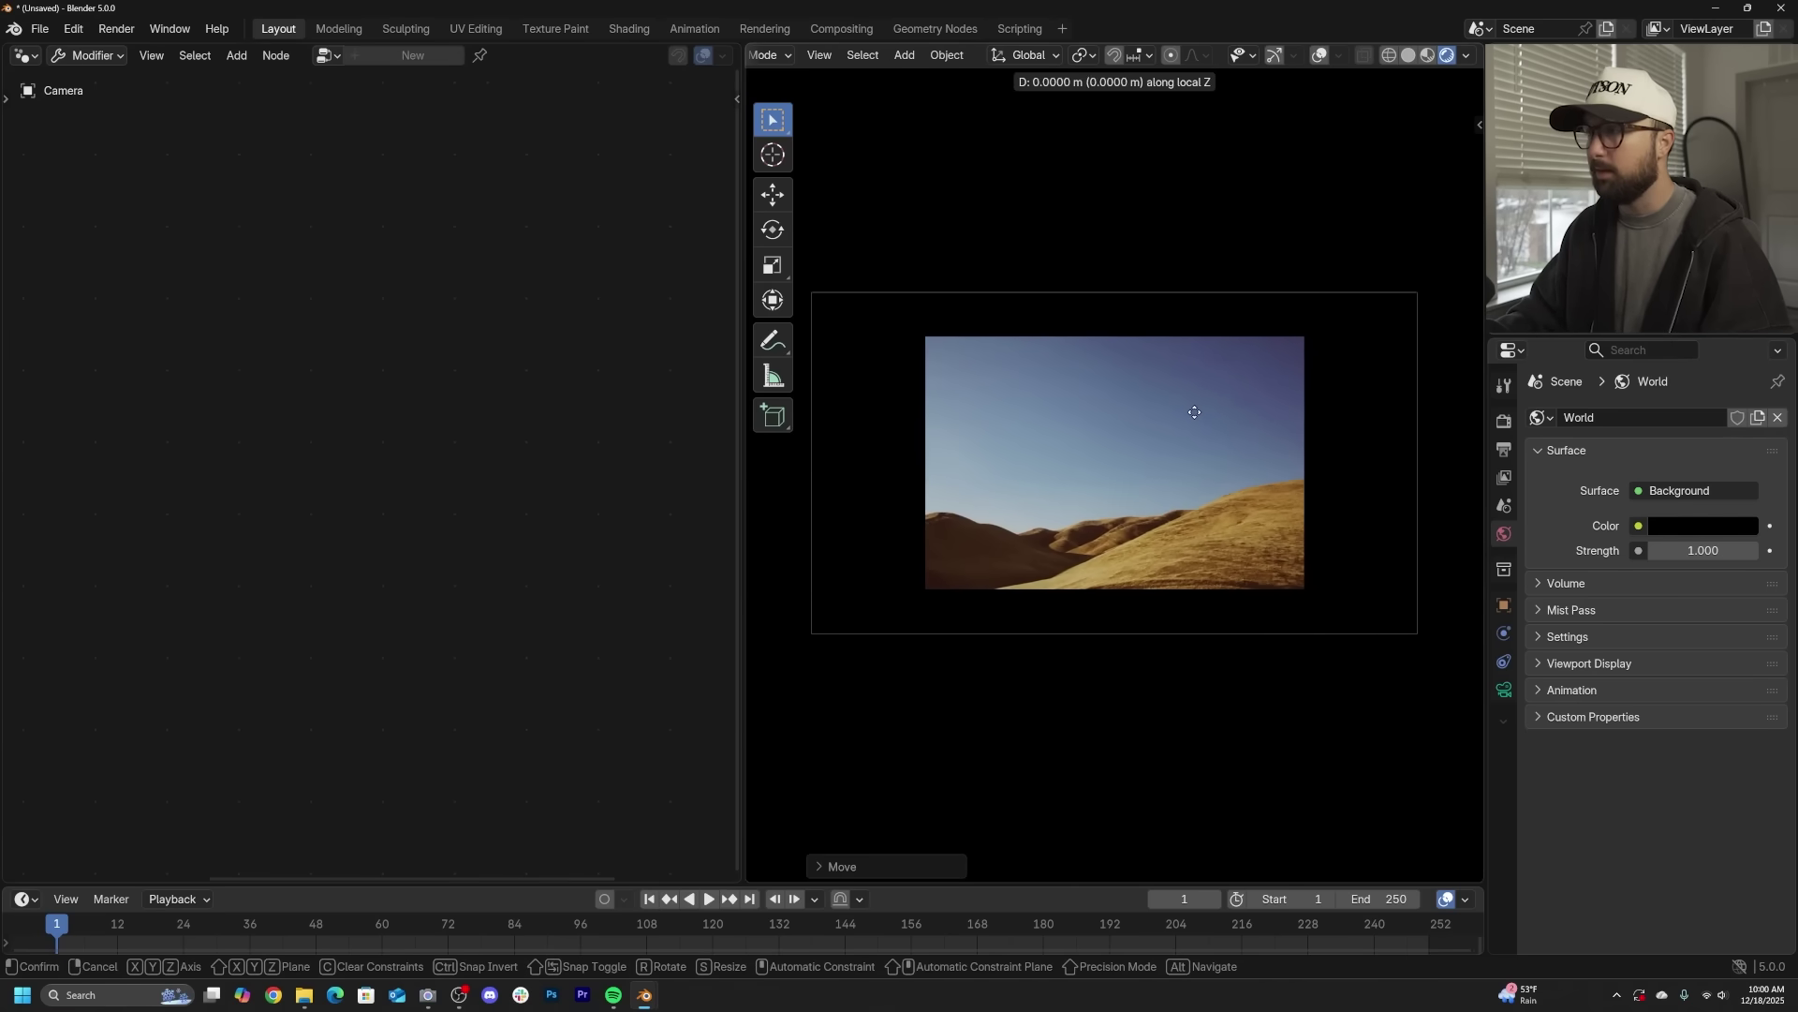
left_click(1210, 150)
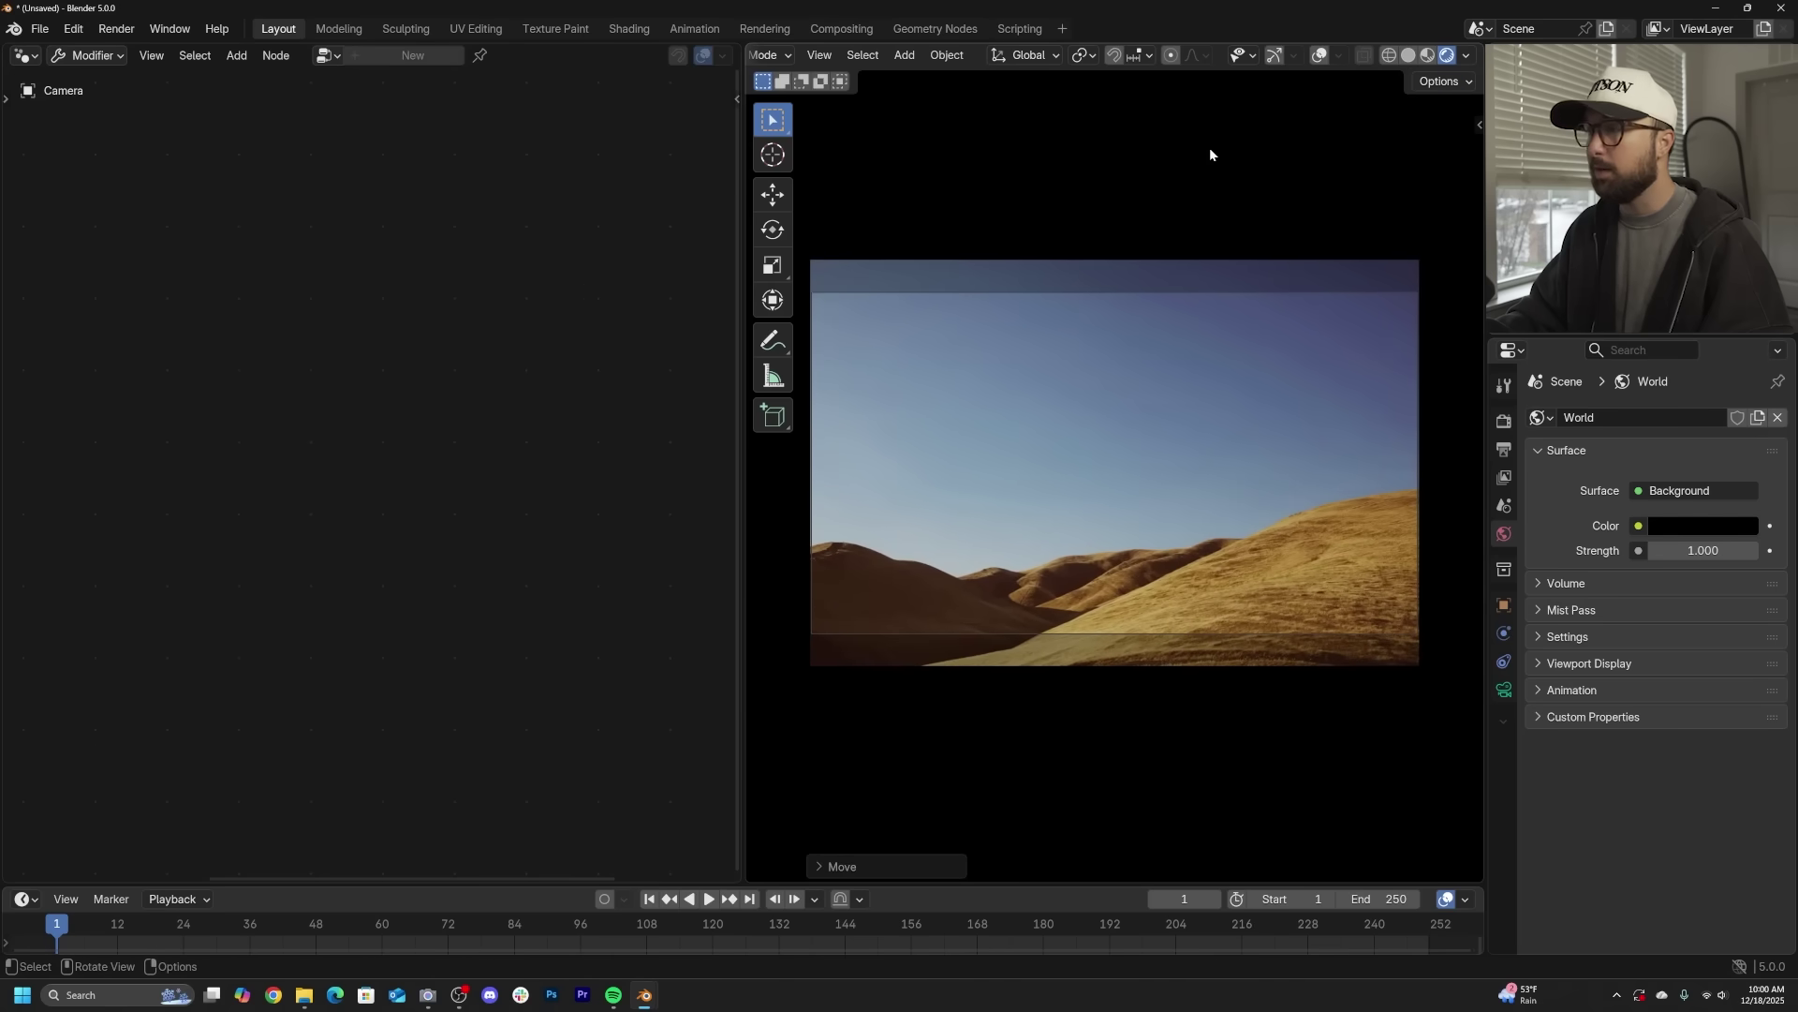
- Select the image plane again to bring up its noise and Multiply nodes
left_click(1223, 549)
scroll(1225, 549, "up", 1)
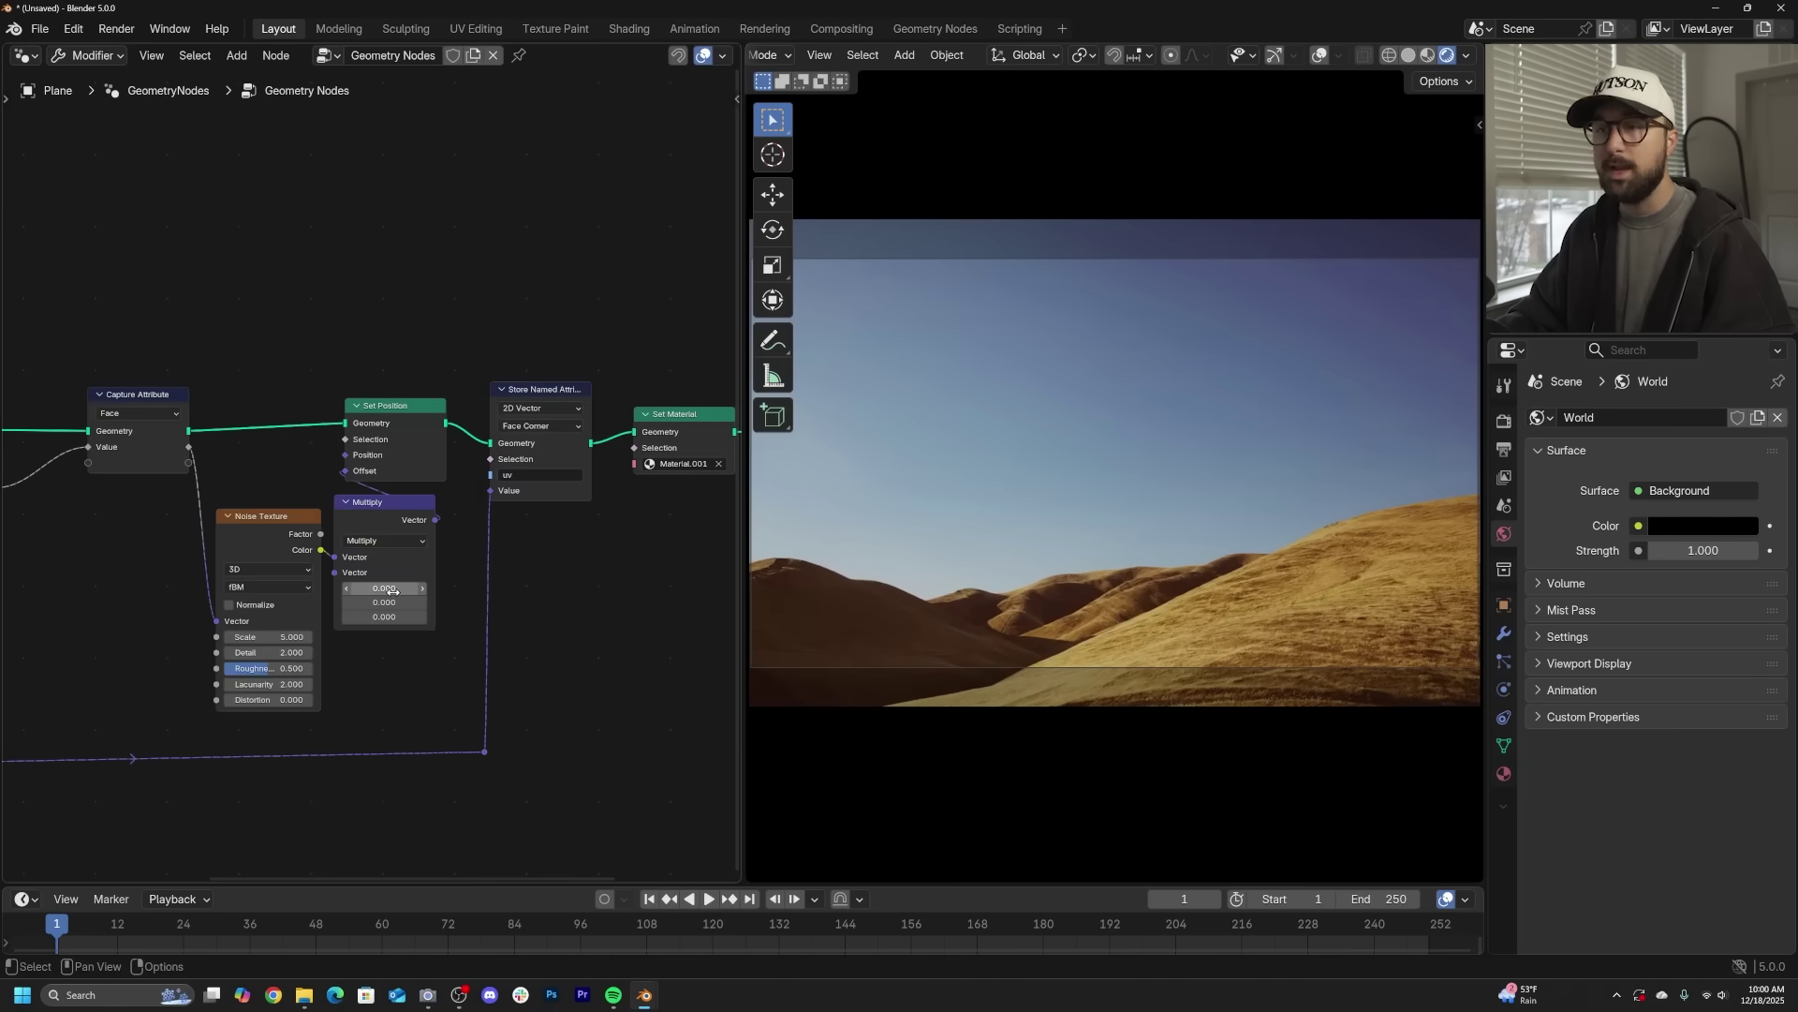
middle_click_drag(391, 588, 586, 581)
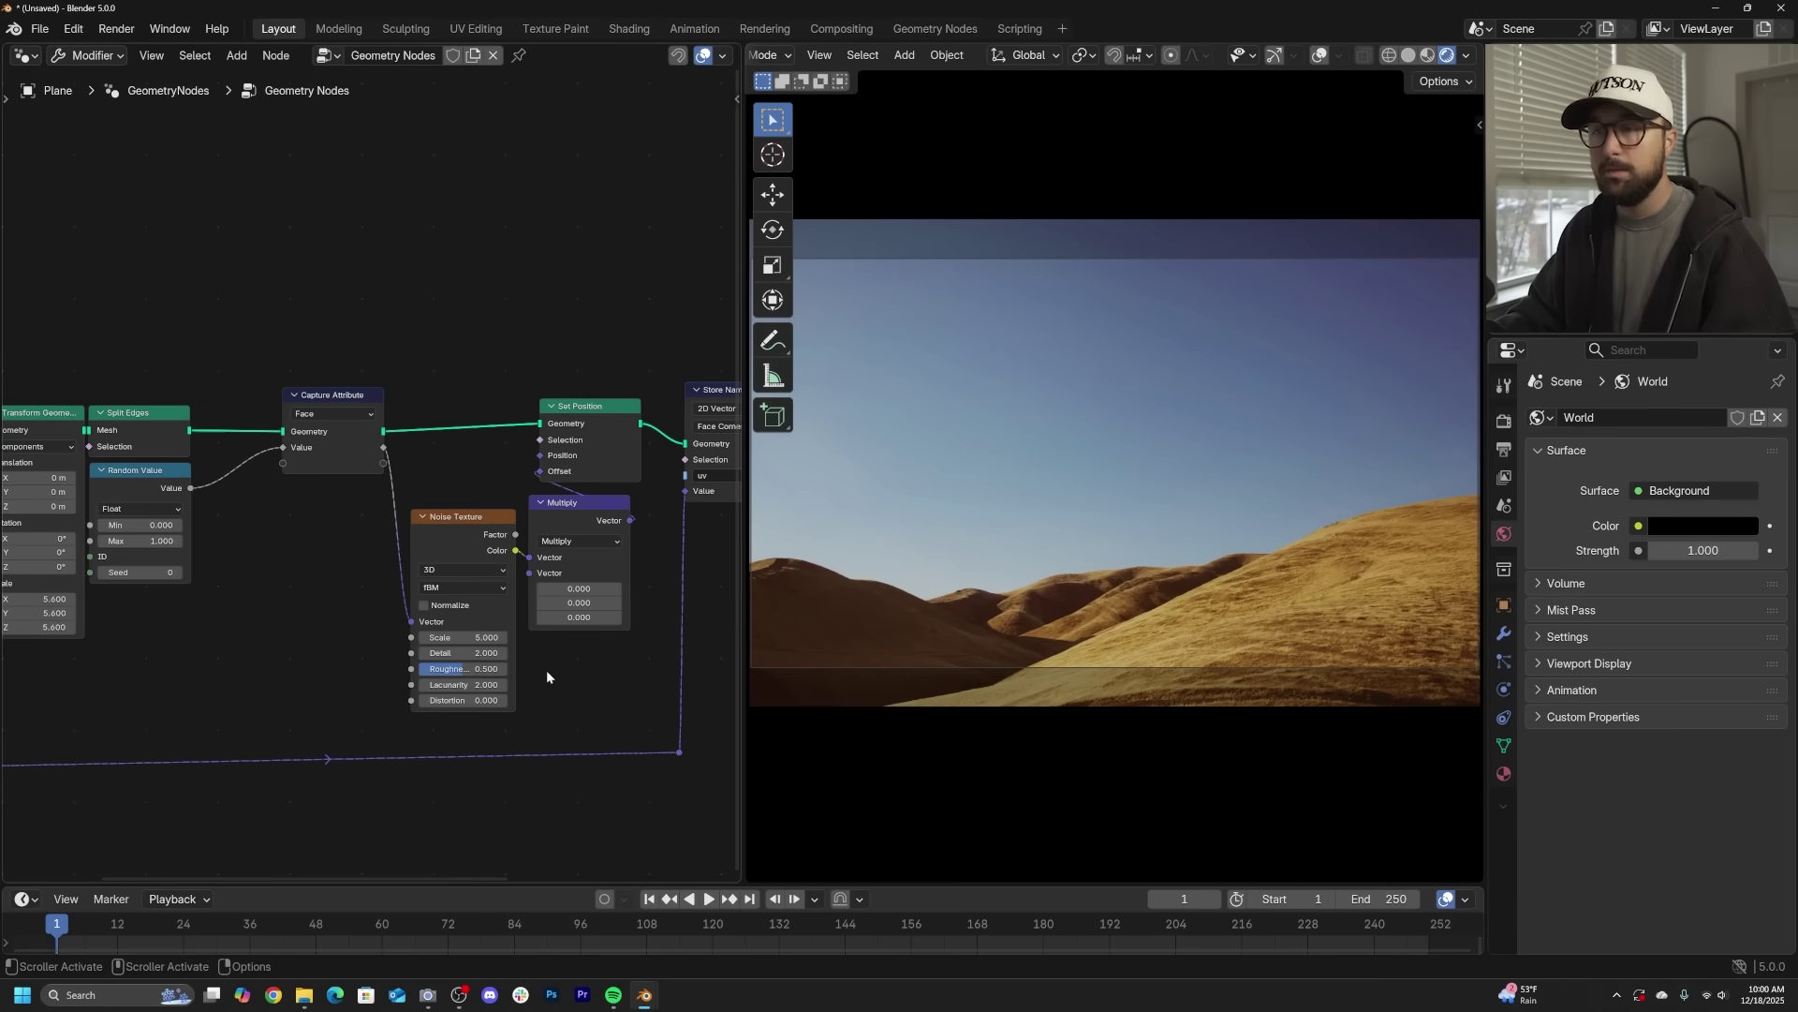
- Raise all three Multiply values to 5.8 and give the Noise Texture a Detail of 0 and a Scale of 3
left_click_drag(582, 591, 522, 629)
scroll(472, 658, "up", 3)
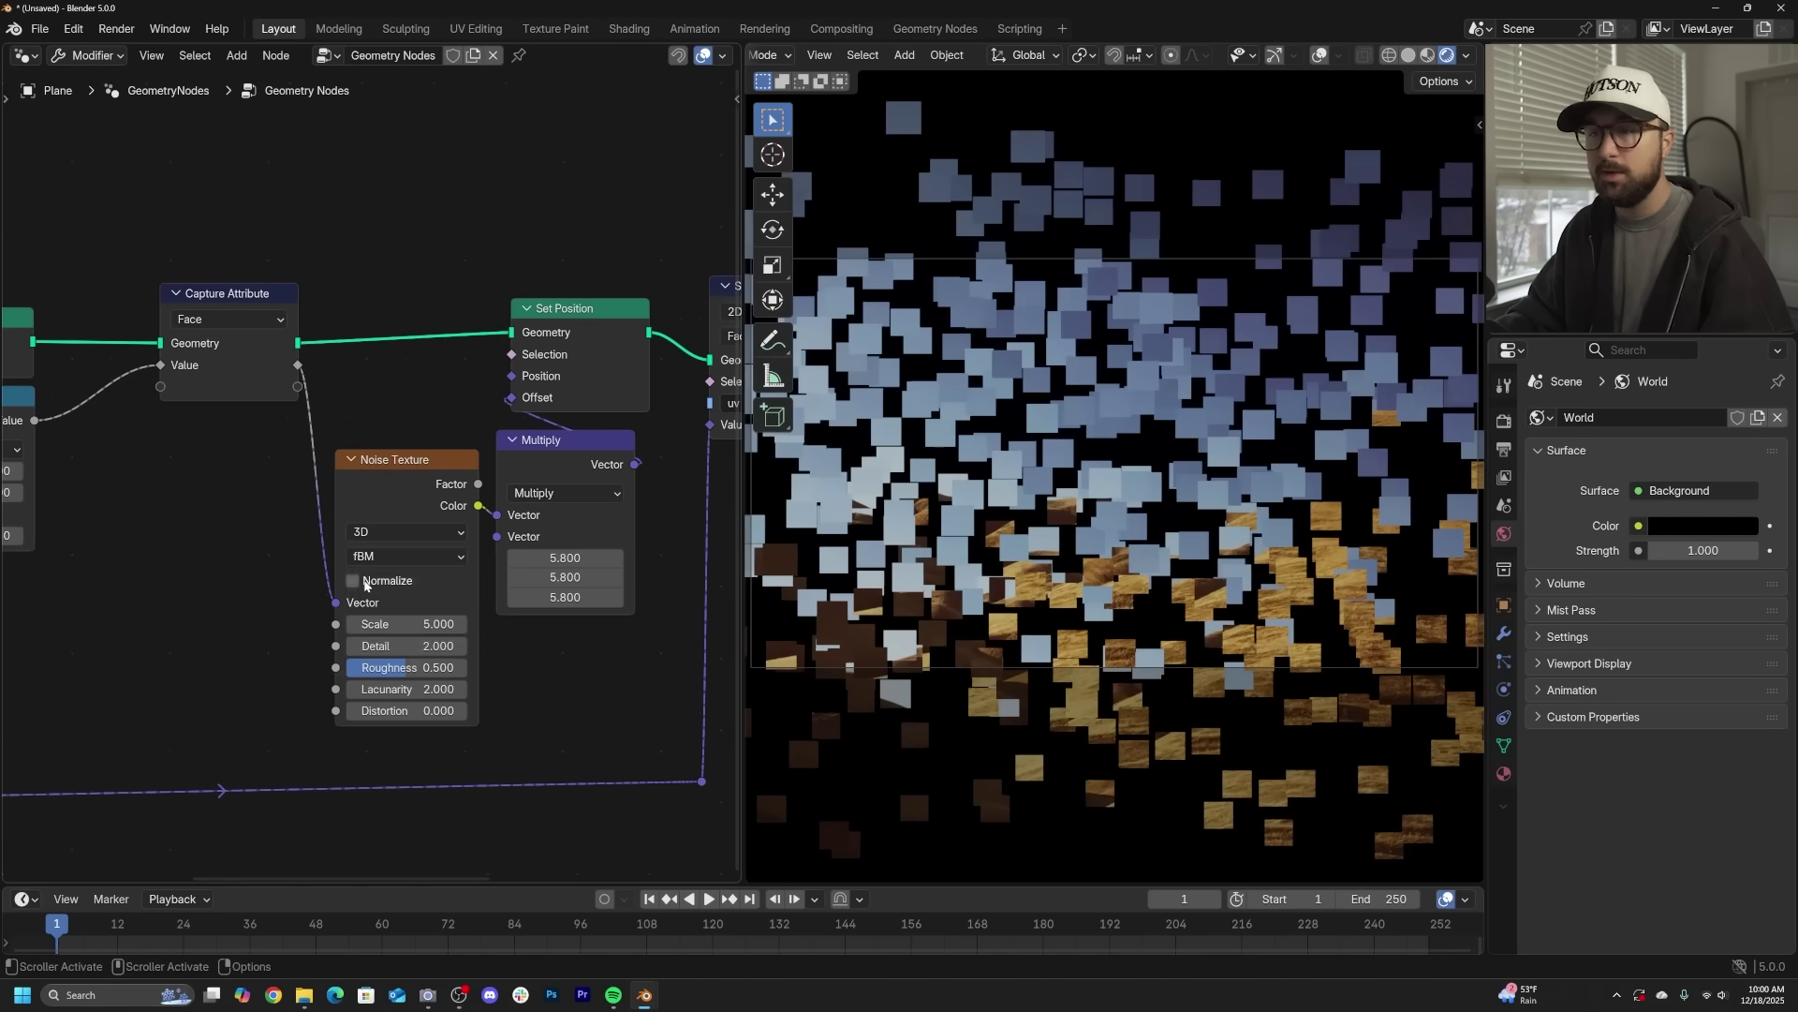
left_click_drag(411, 645, 345, 645)
left_click(412, 624)
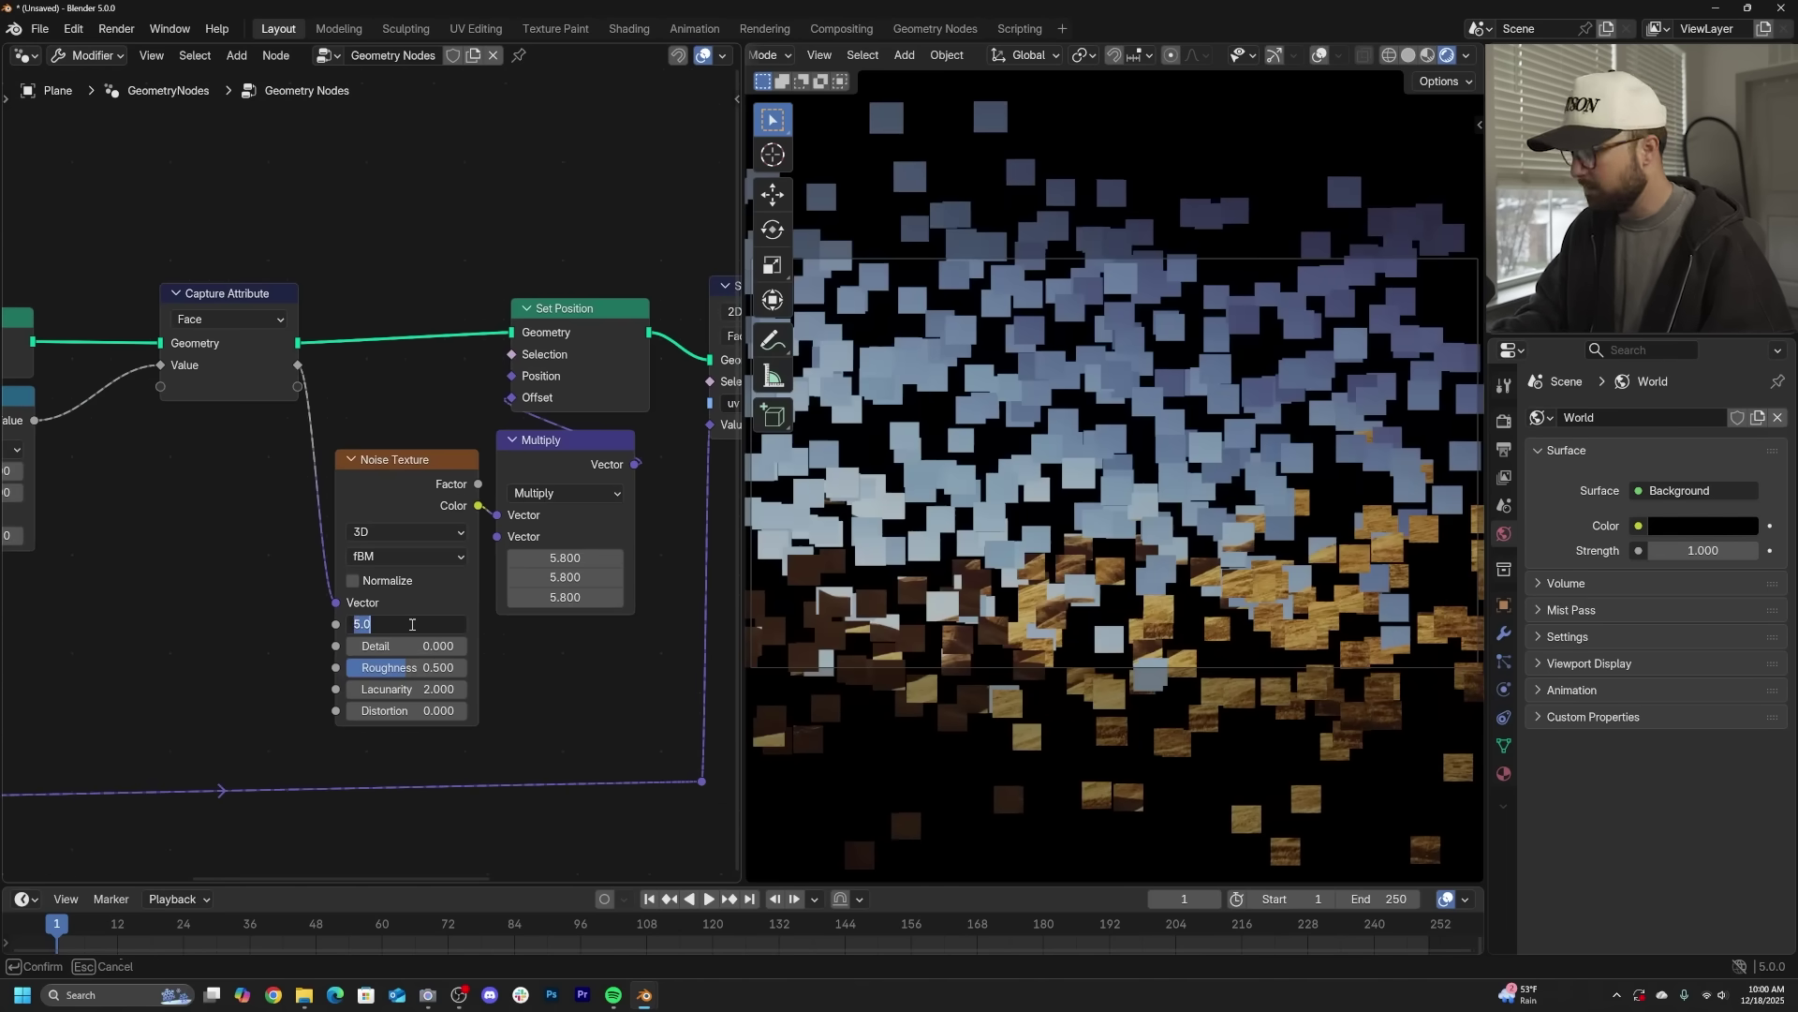
type("3")
key("Return")
- Switch the Noise Texture to 4D, with W at 1.41 and Scale at 9.61
left_click(380, 530)
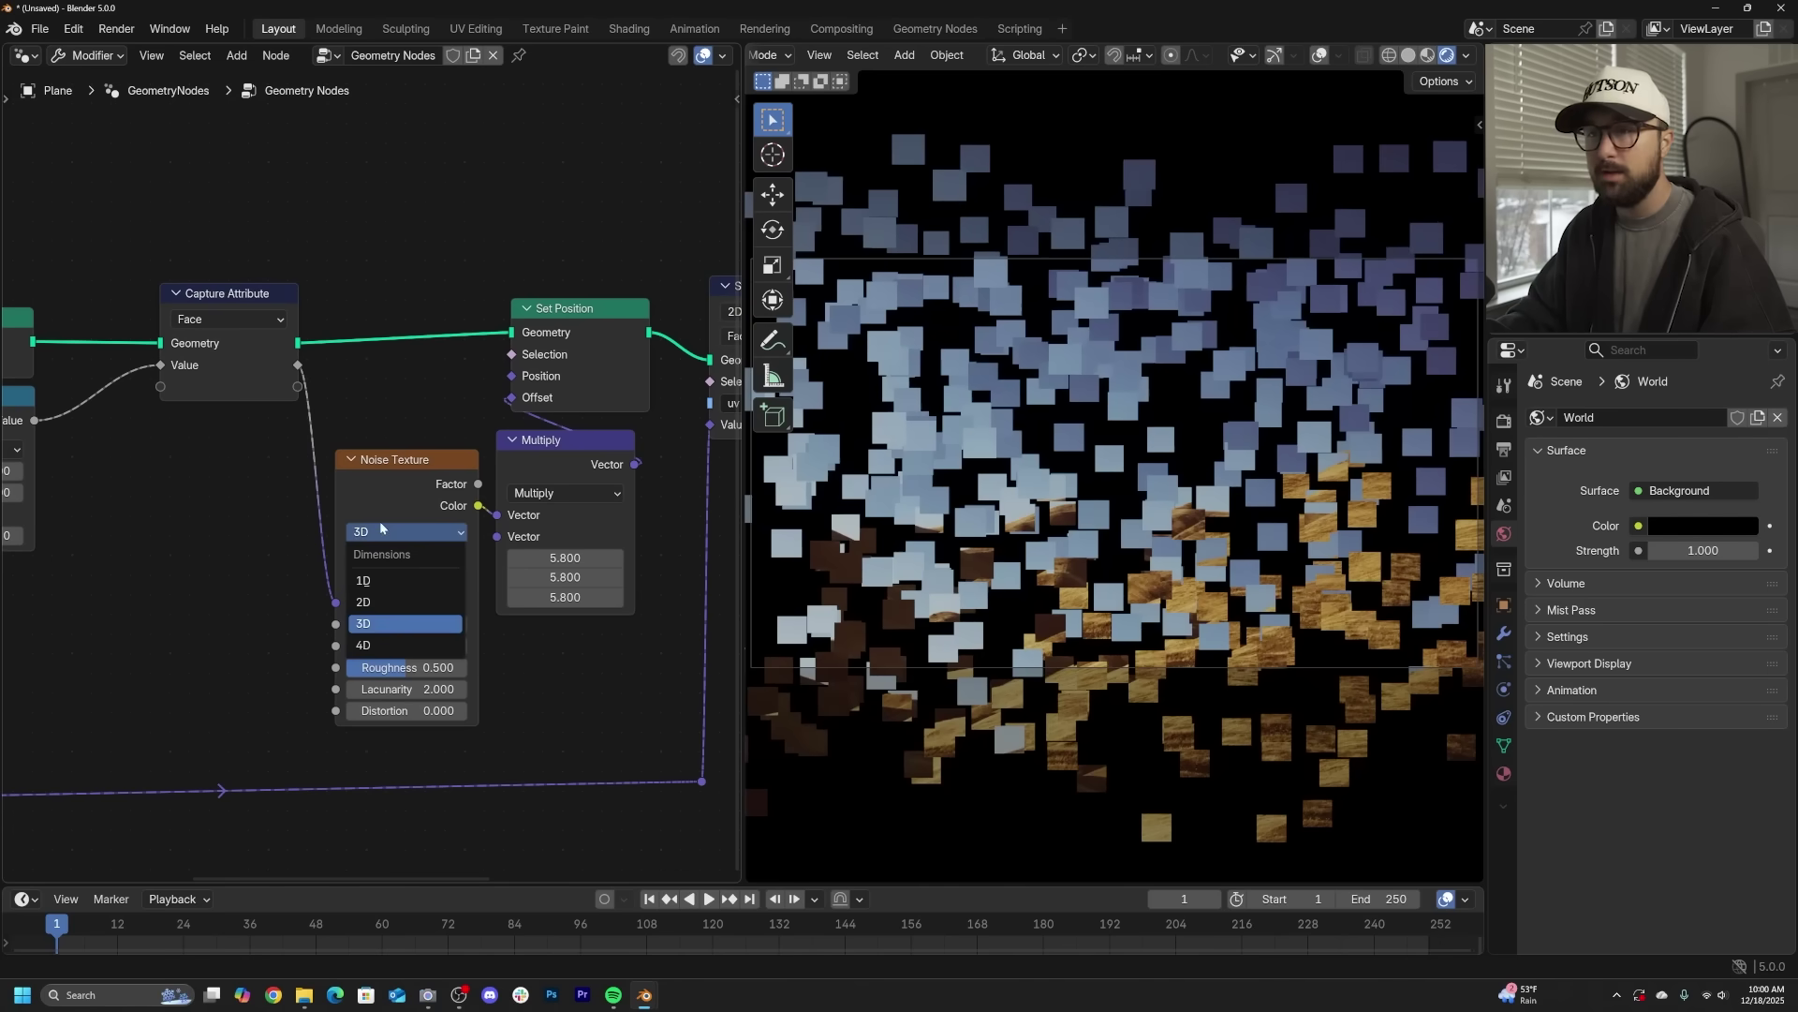
left_click(390, 643)
left_click_drag(403, 624, 496, 624)
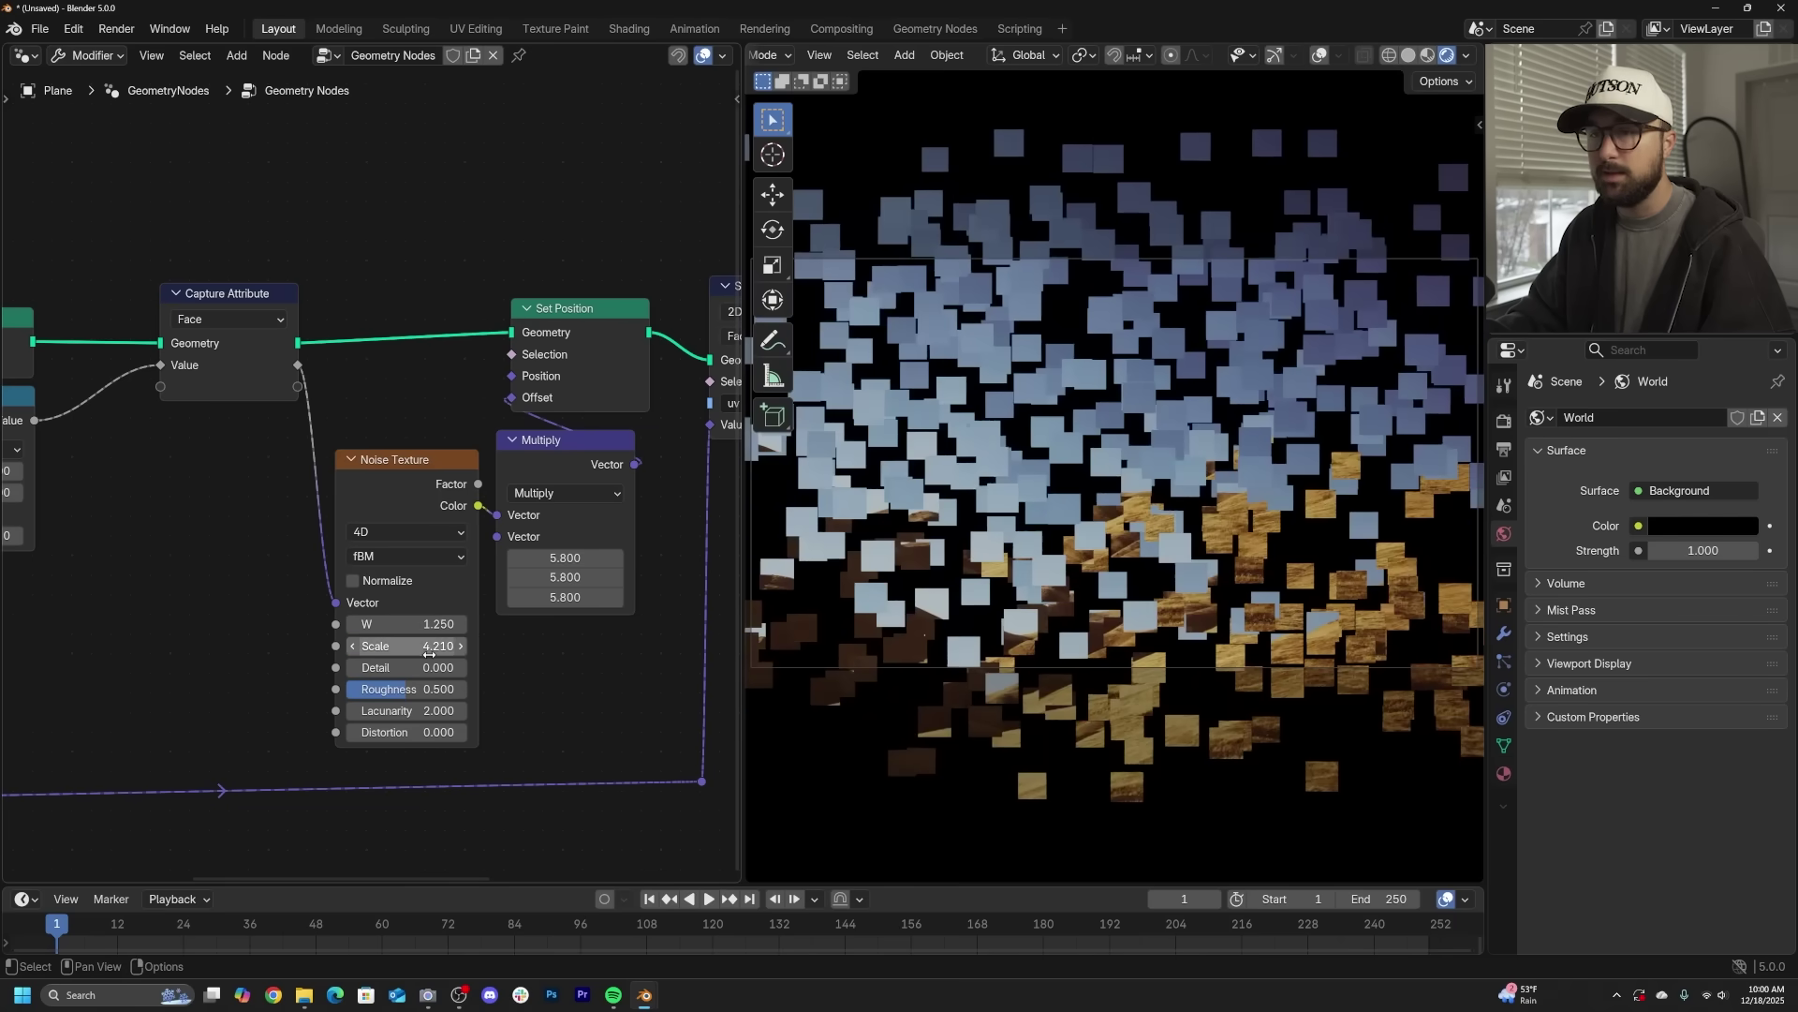
left_click_drag(429, 646, 496, 646)
left_click_drag(429, 624, 449, 624)
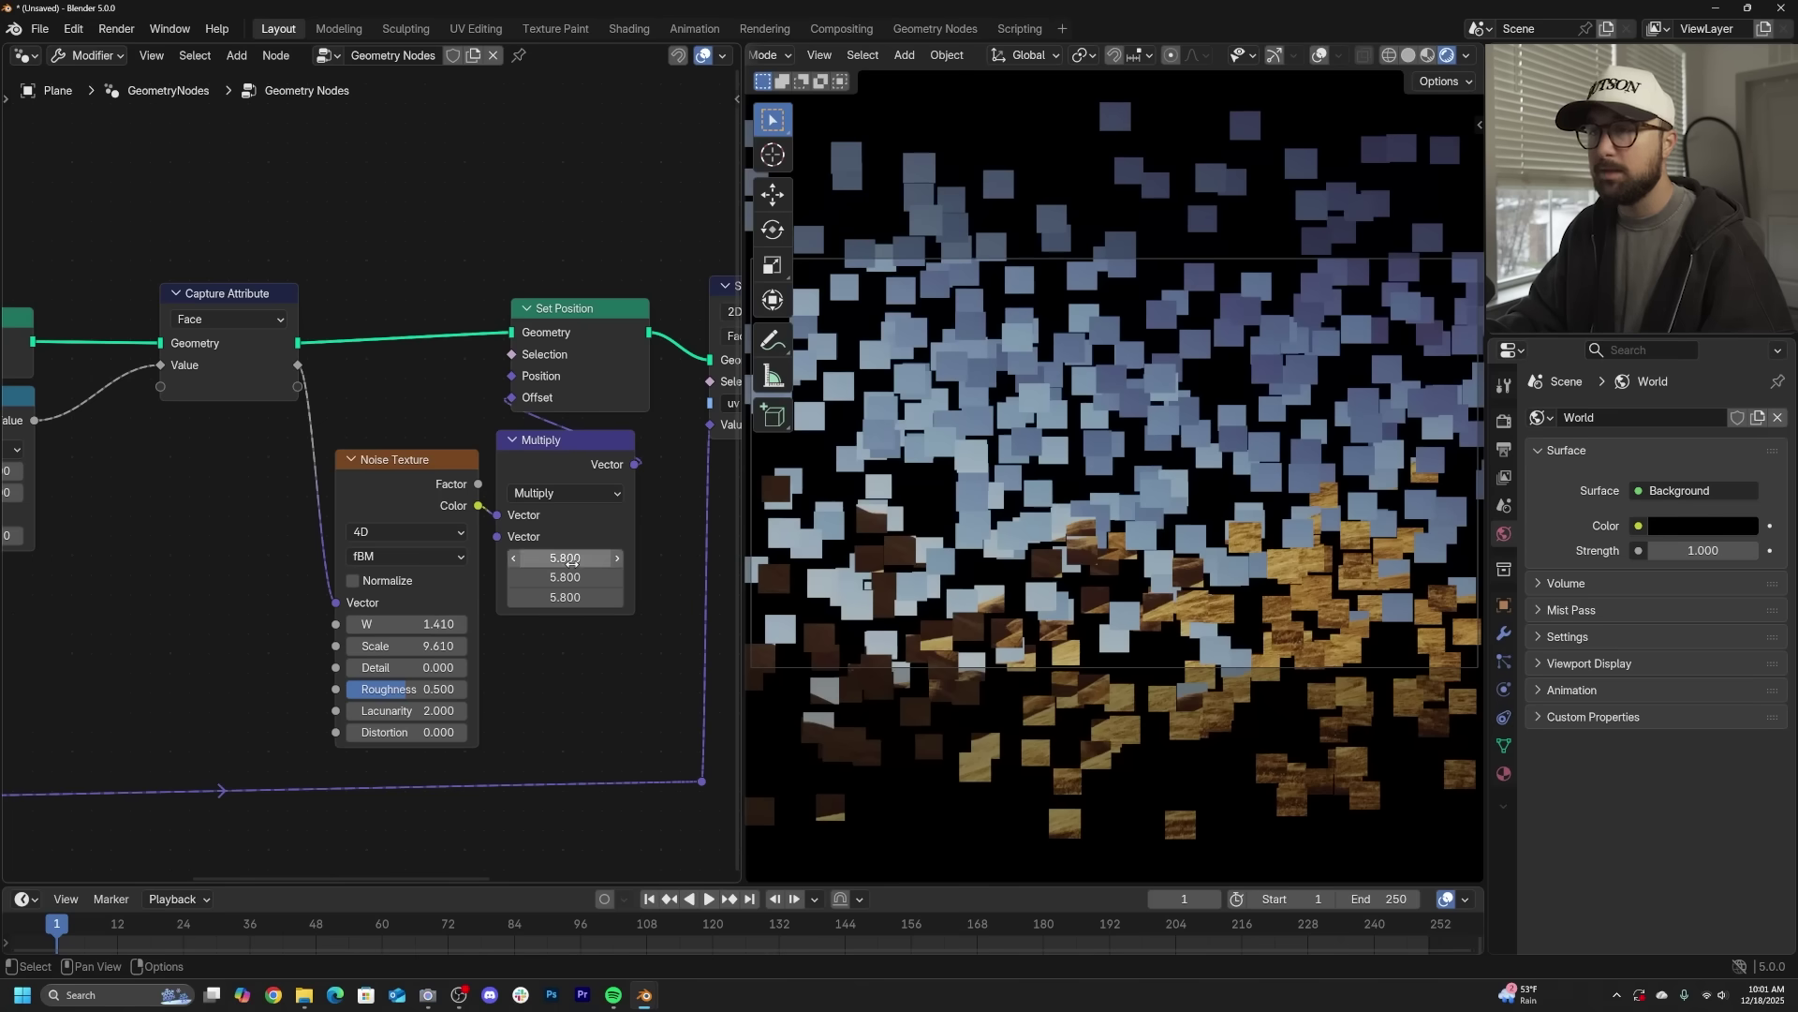
- Raise all three Multiply values to 23 and set the Noise Texture's Scale to 3
left_click_drag(572, 558, 646, 558)
left_click_drag(424, 645, 423, 645)
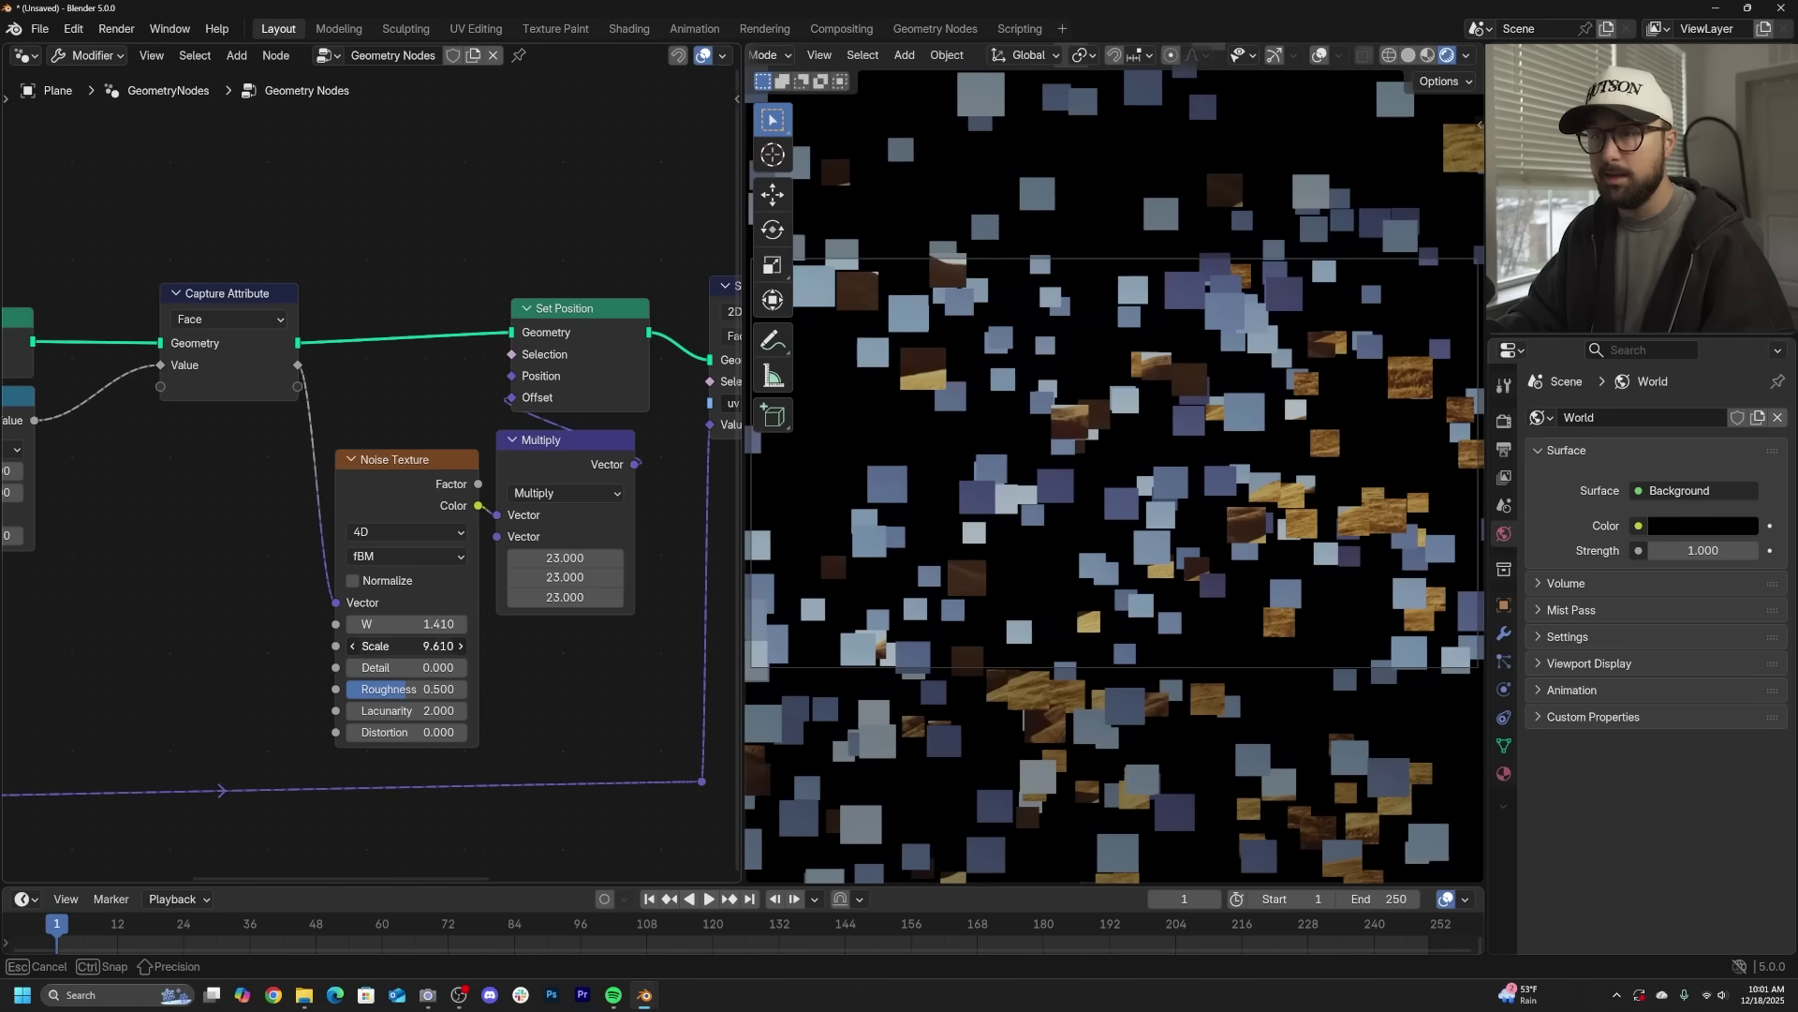
type("3")
key("Return")
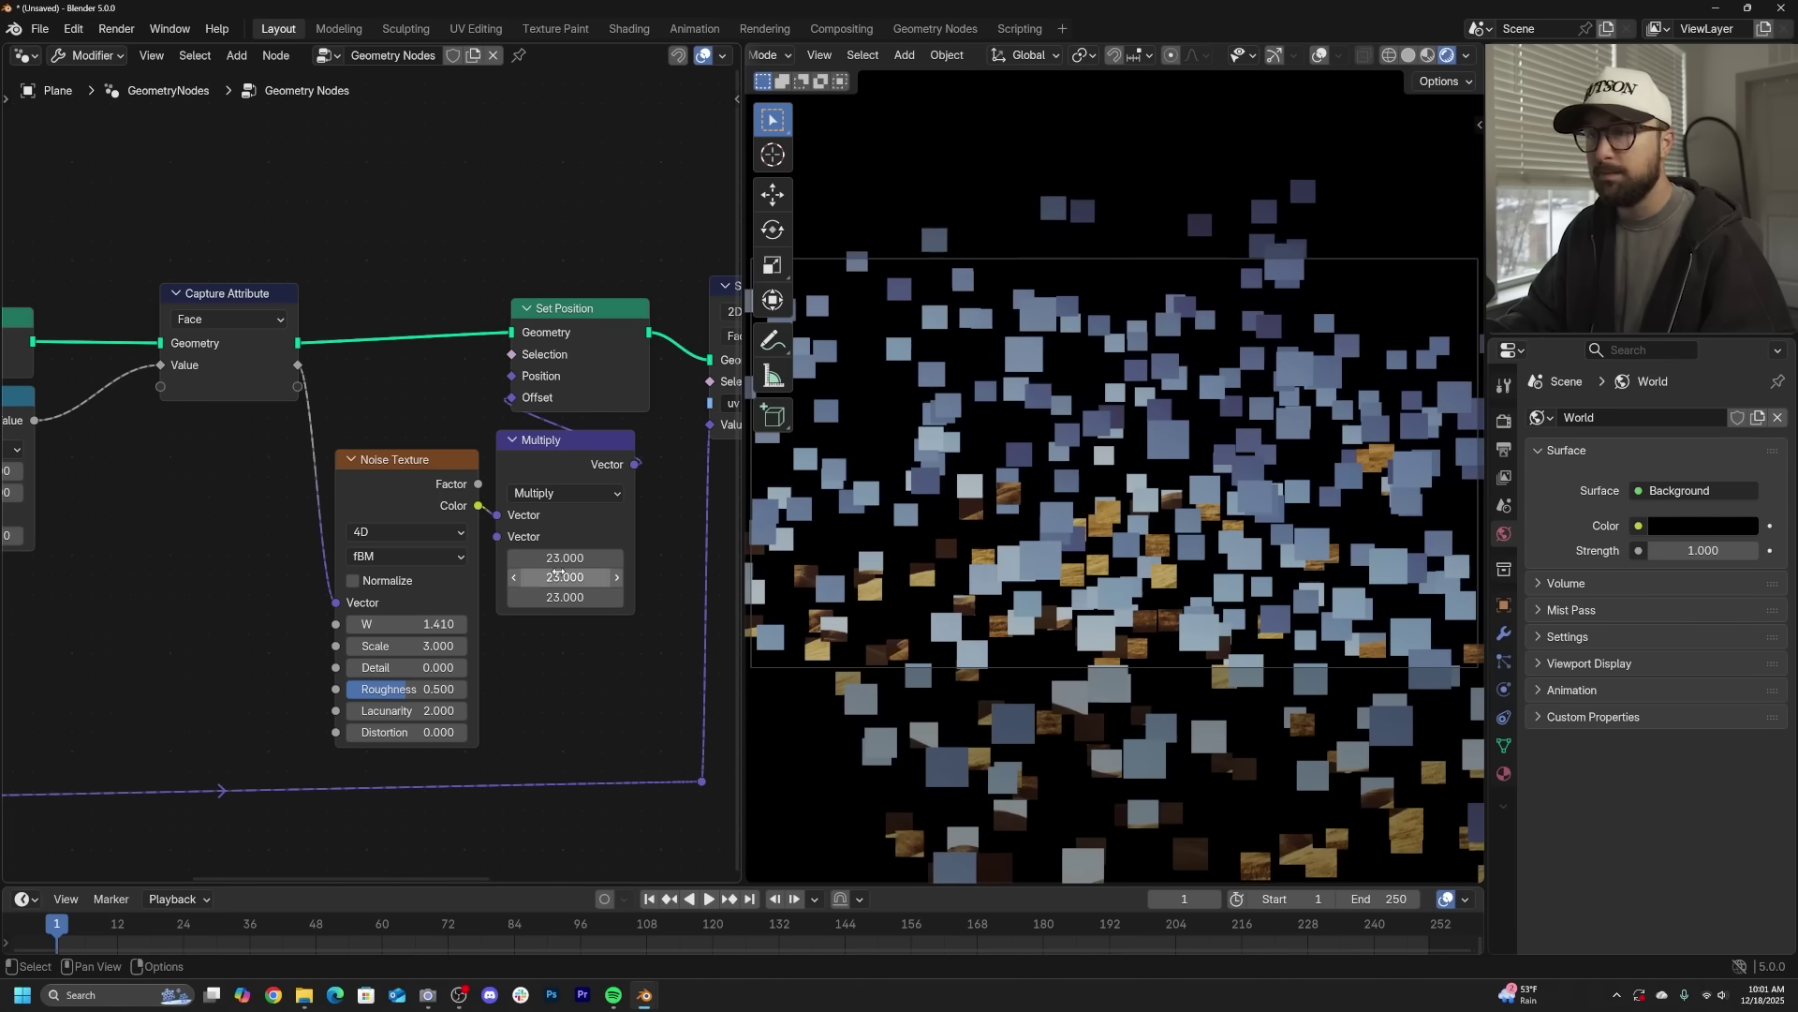
- Set all three Multiply vector values to 0
left_click_drag(559, 573, 655, 558)
type("0")
key("Return")
key("ctrl+z")
key("Escape")
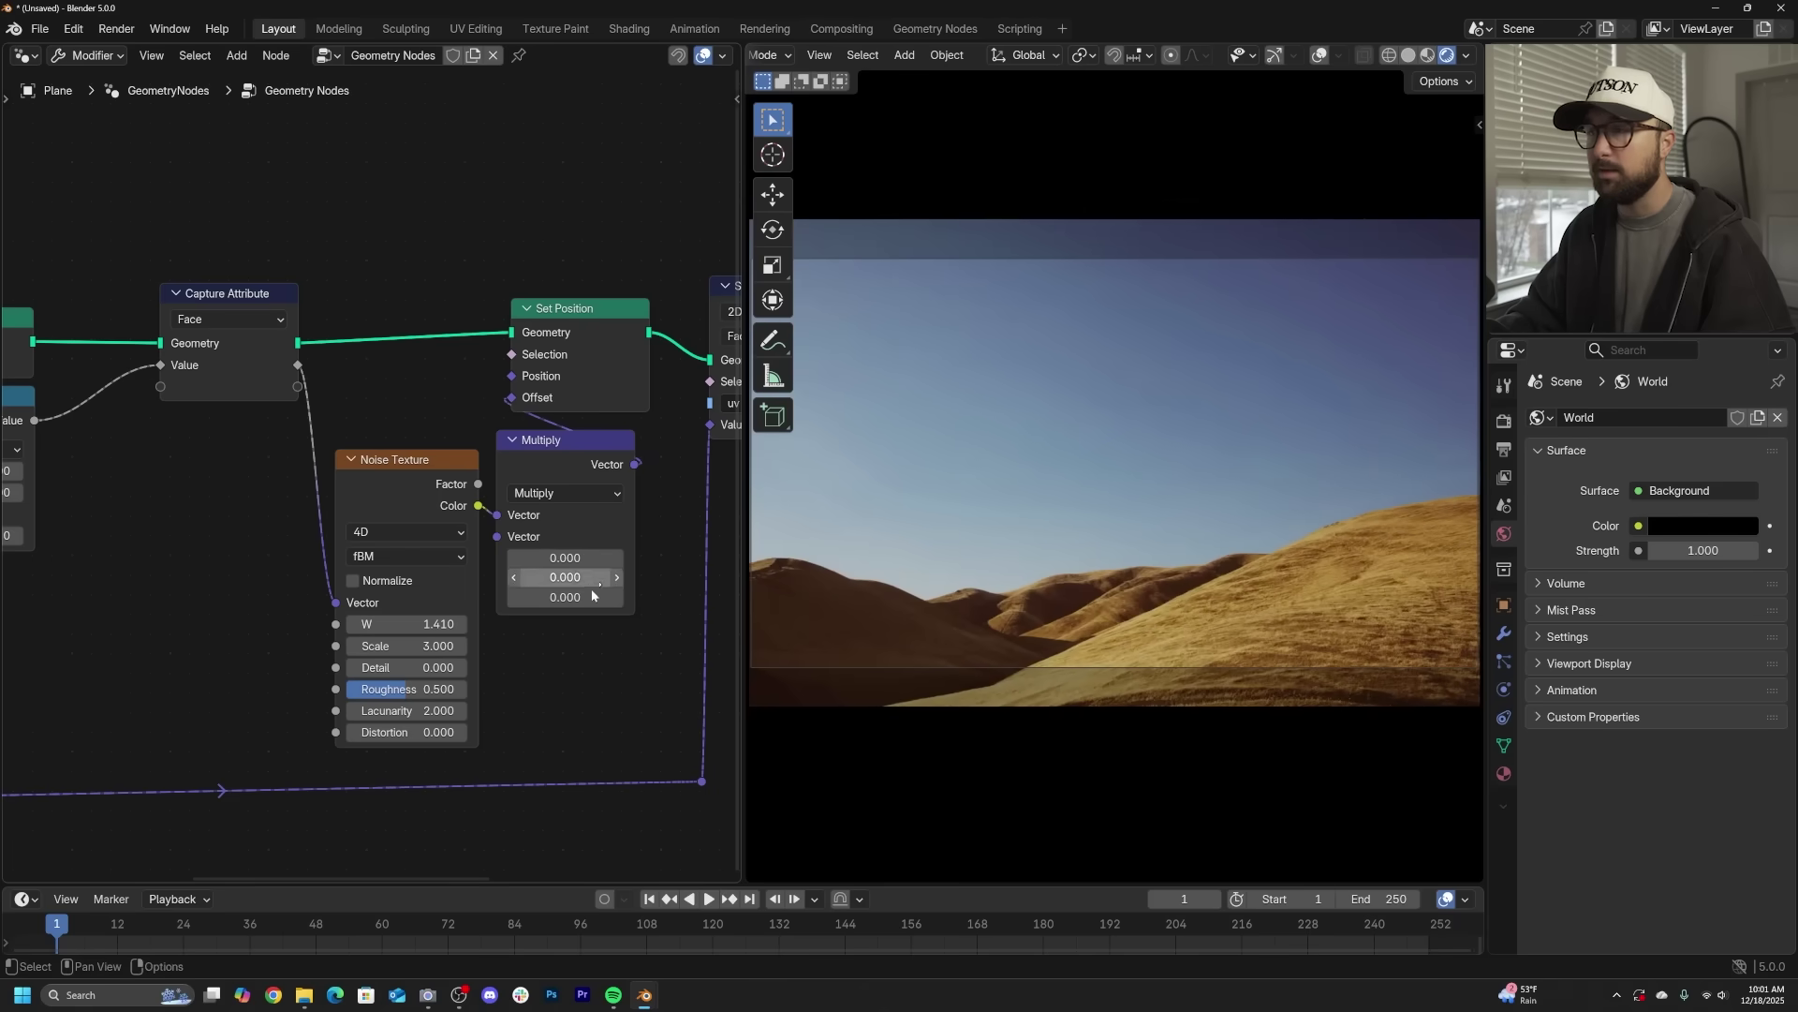
- Offset the faces along Y only by setting the Multiply node's Y value to 1.1
left_click_drag(564, 597, 833, 578)
key("Escape")
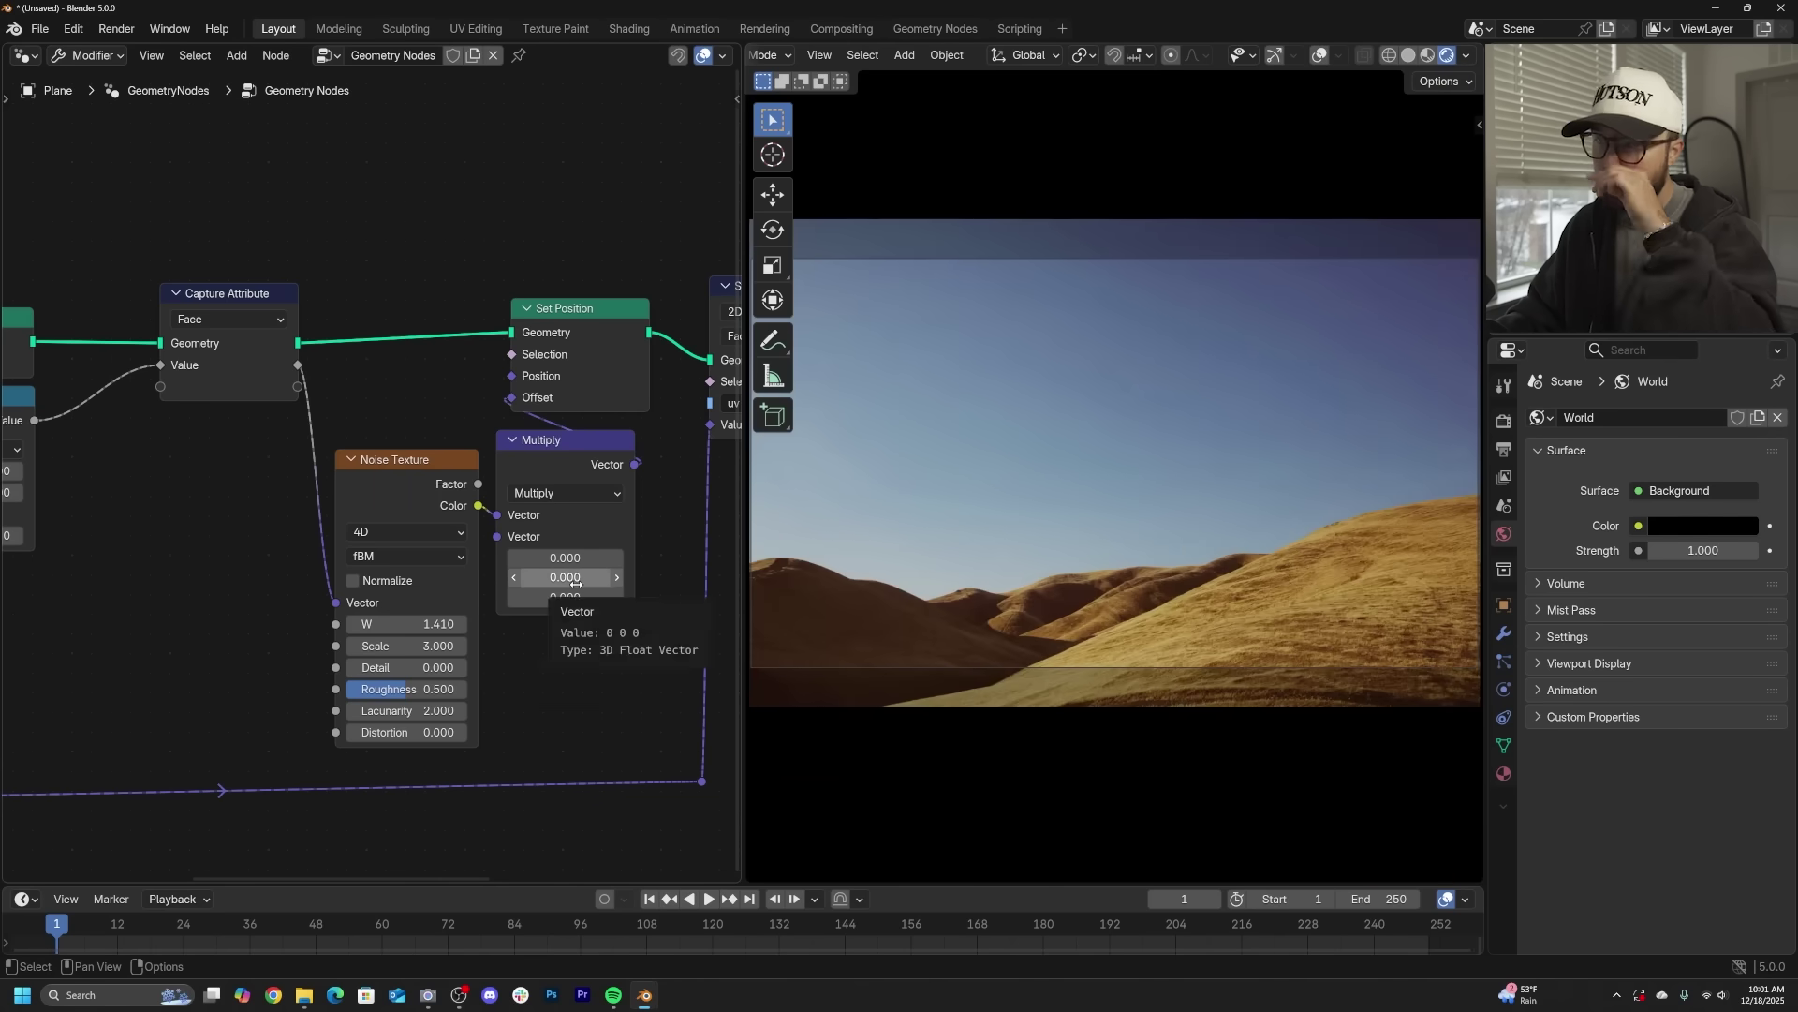
left_click_drag(575, 577, 601, 577)
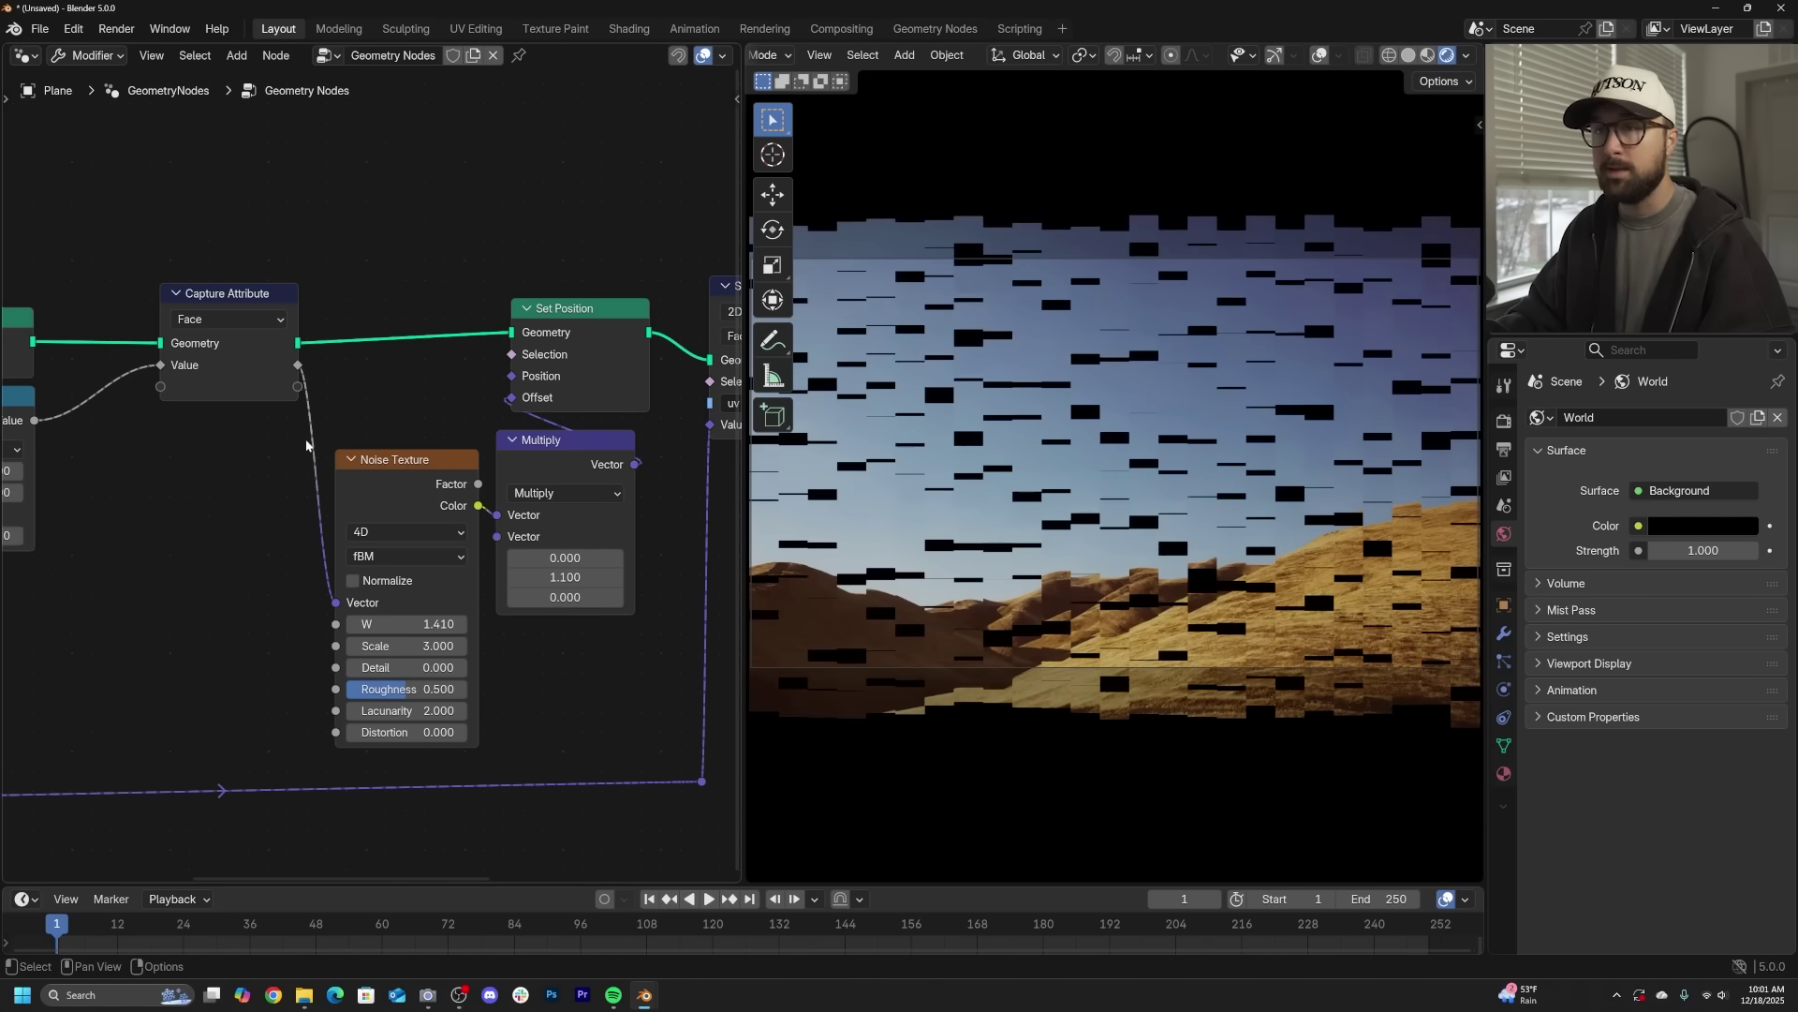
- Set the Grid node's Vertices Y to 2 so the image is cut into vertical strips
middle_click_drag(306, 446, 730, 517)
scroll(529, 507, "up", 4)
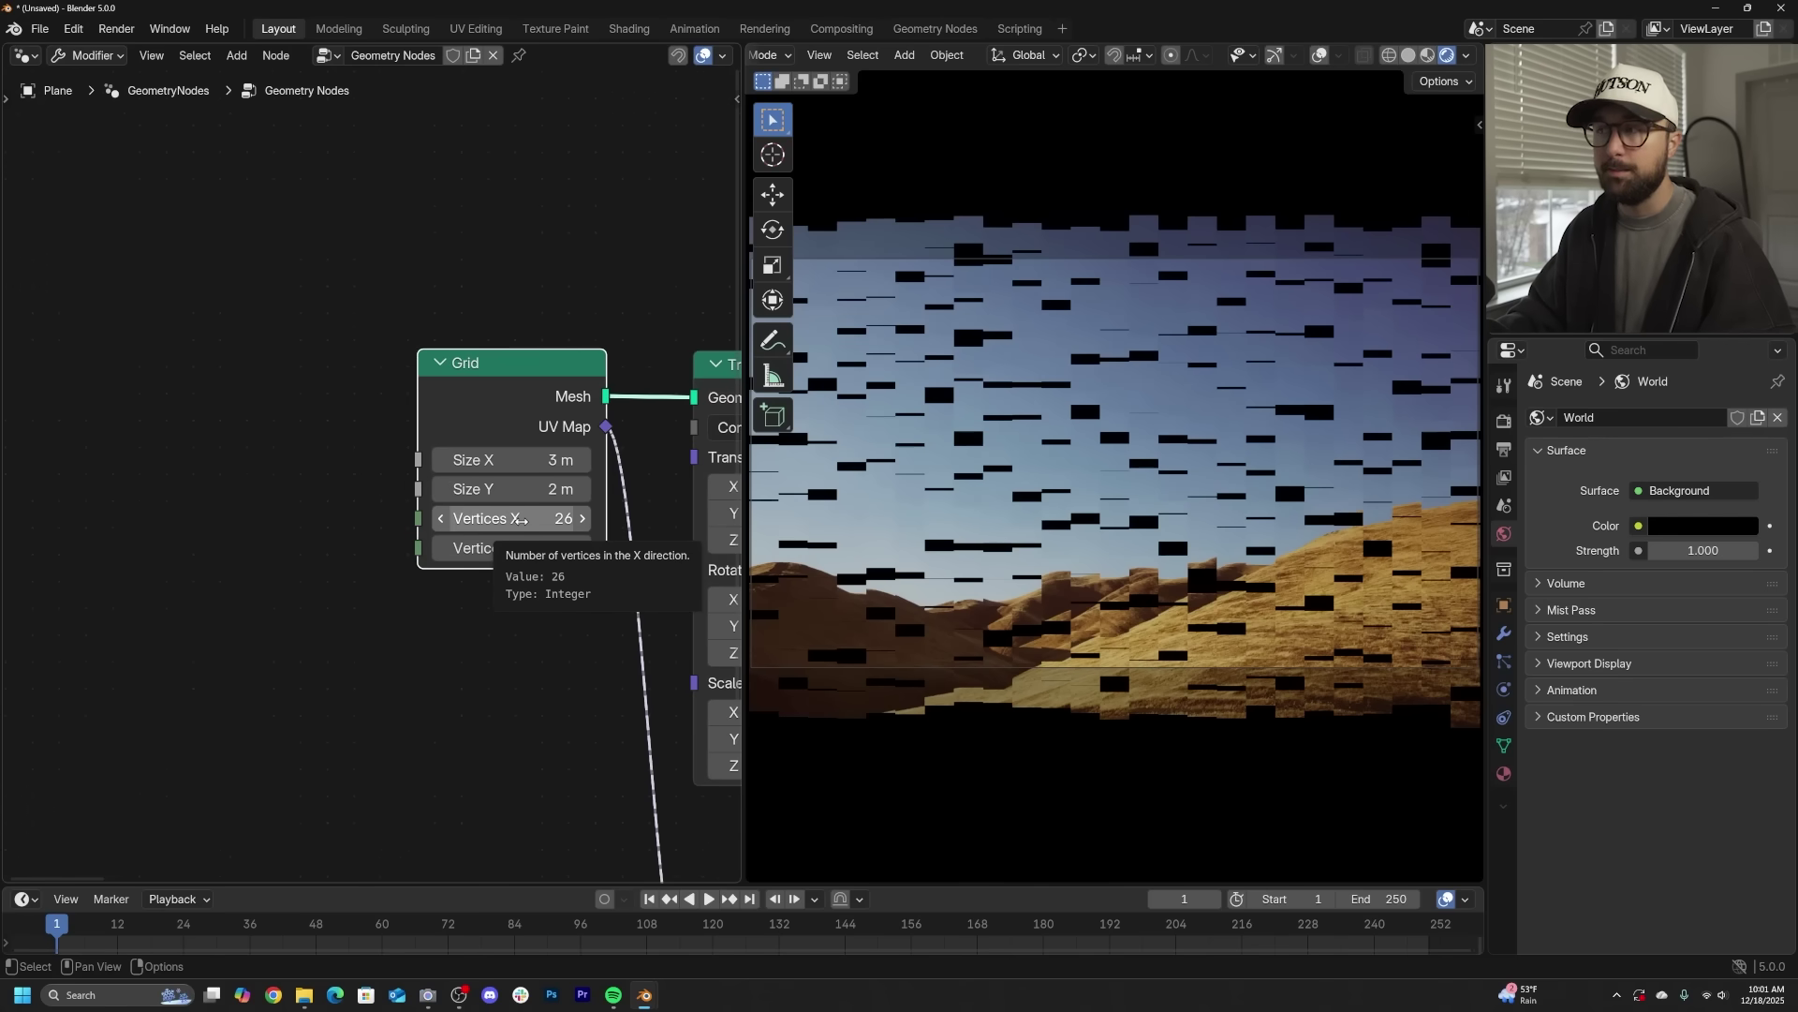
left_click_drag(543, 550, 546, 550)
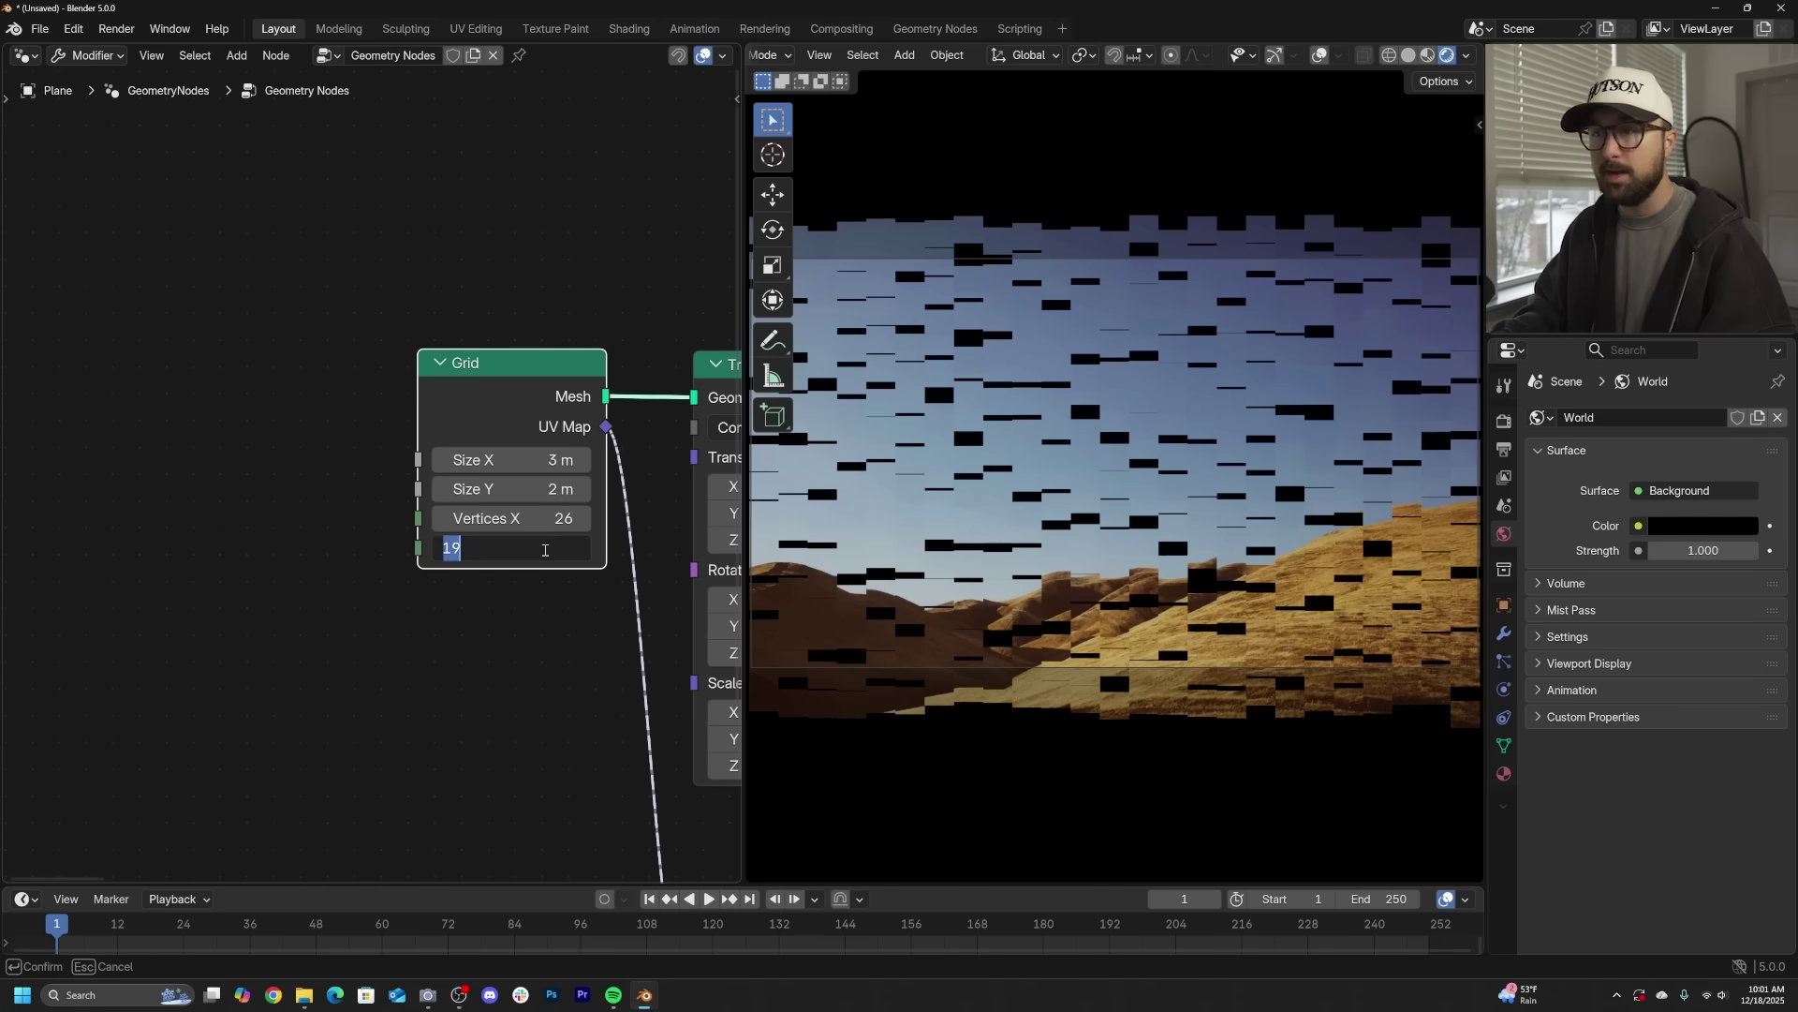
left_click(491, 650)
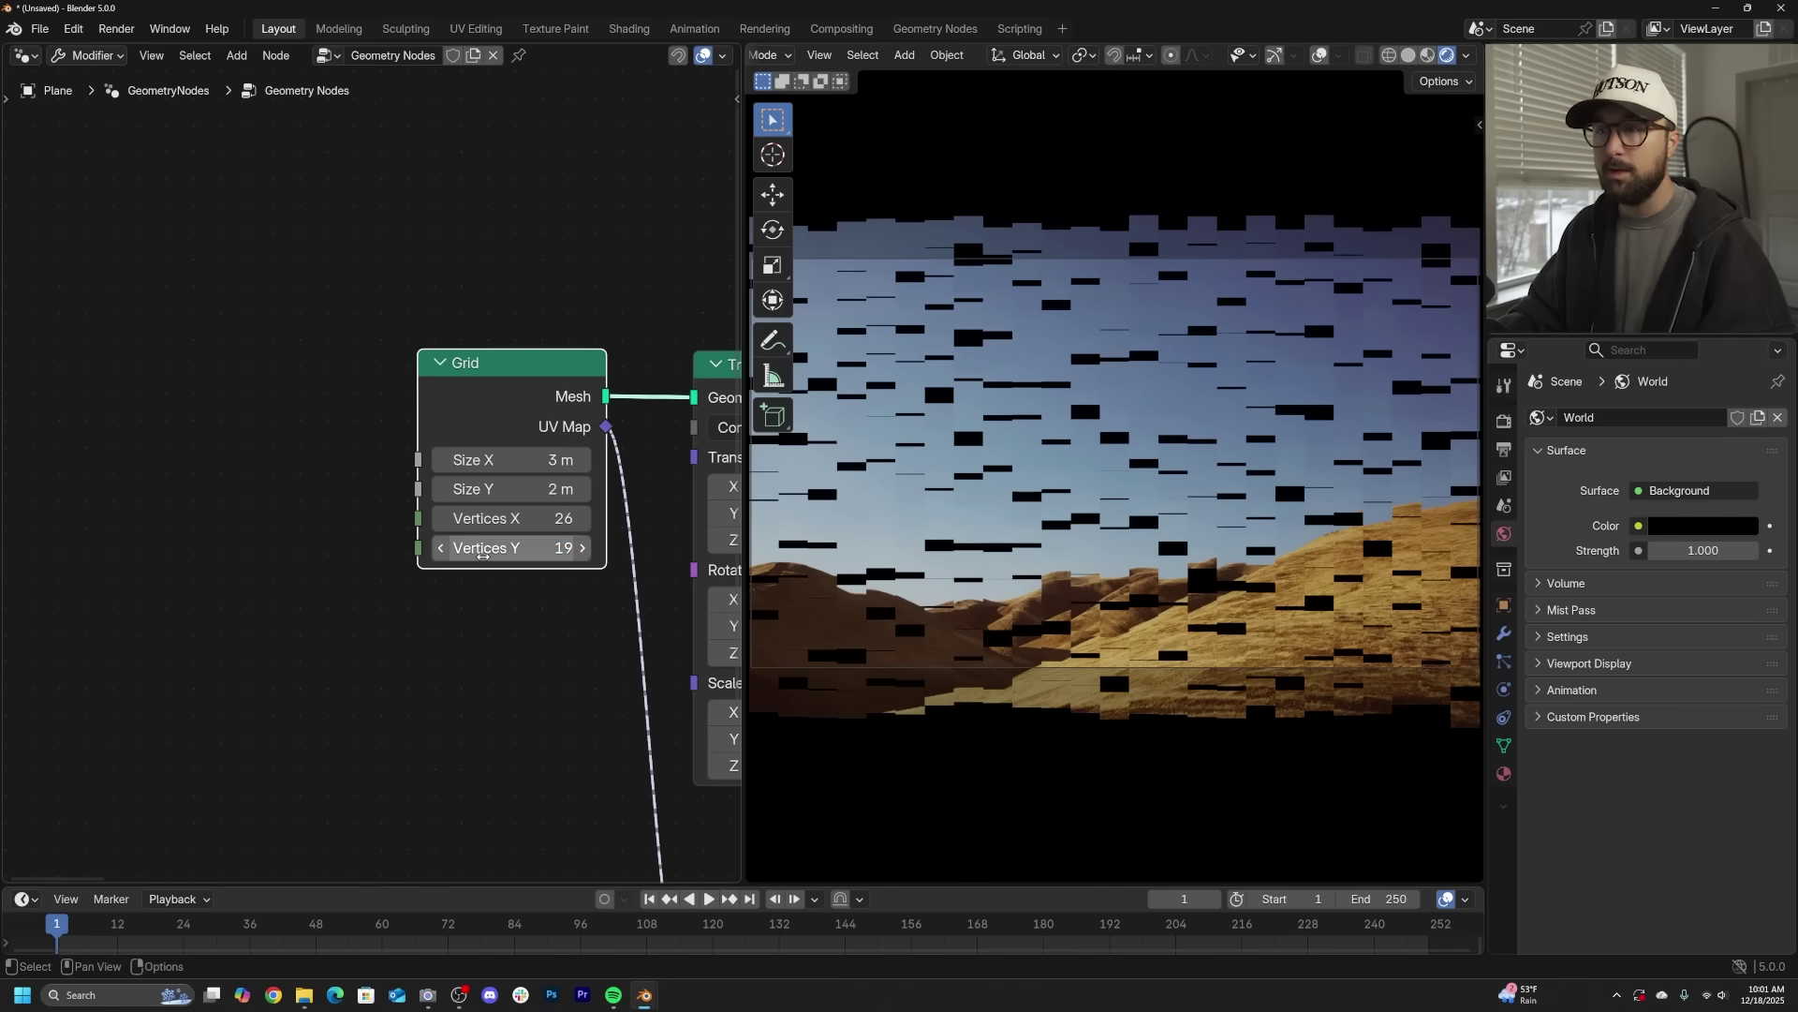
left_click(486, 549)
type("2")
key("Return")
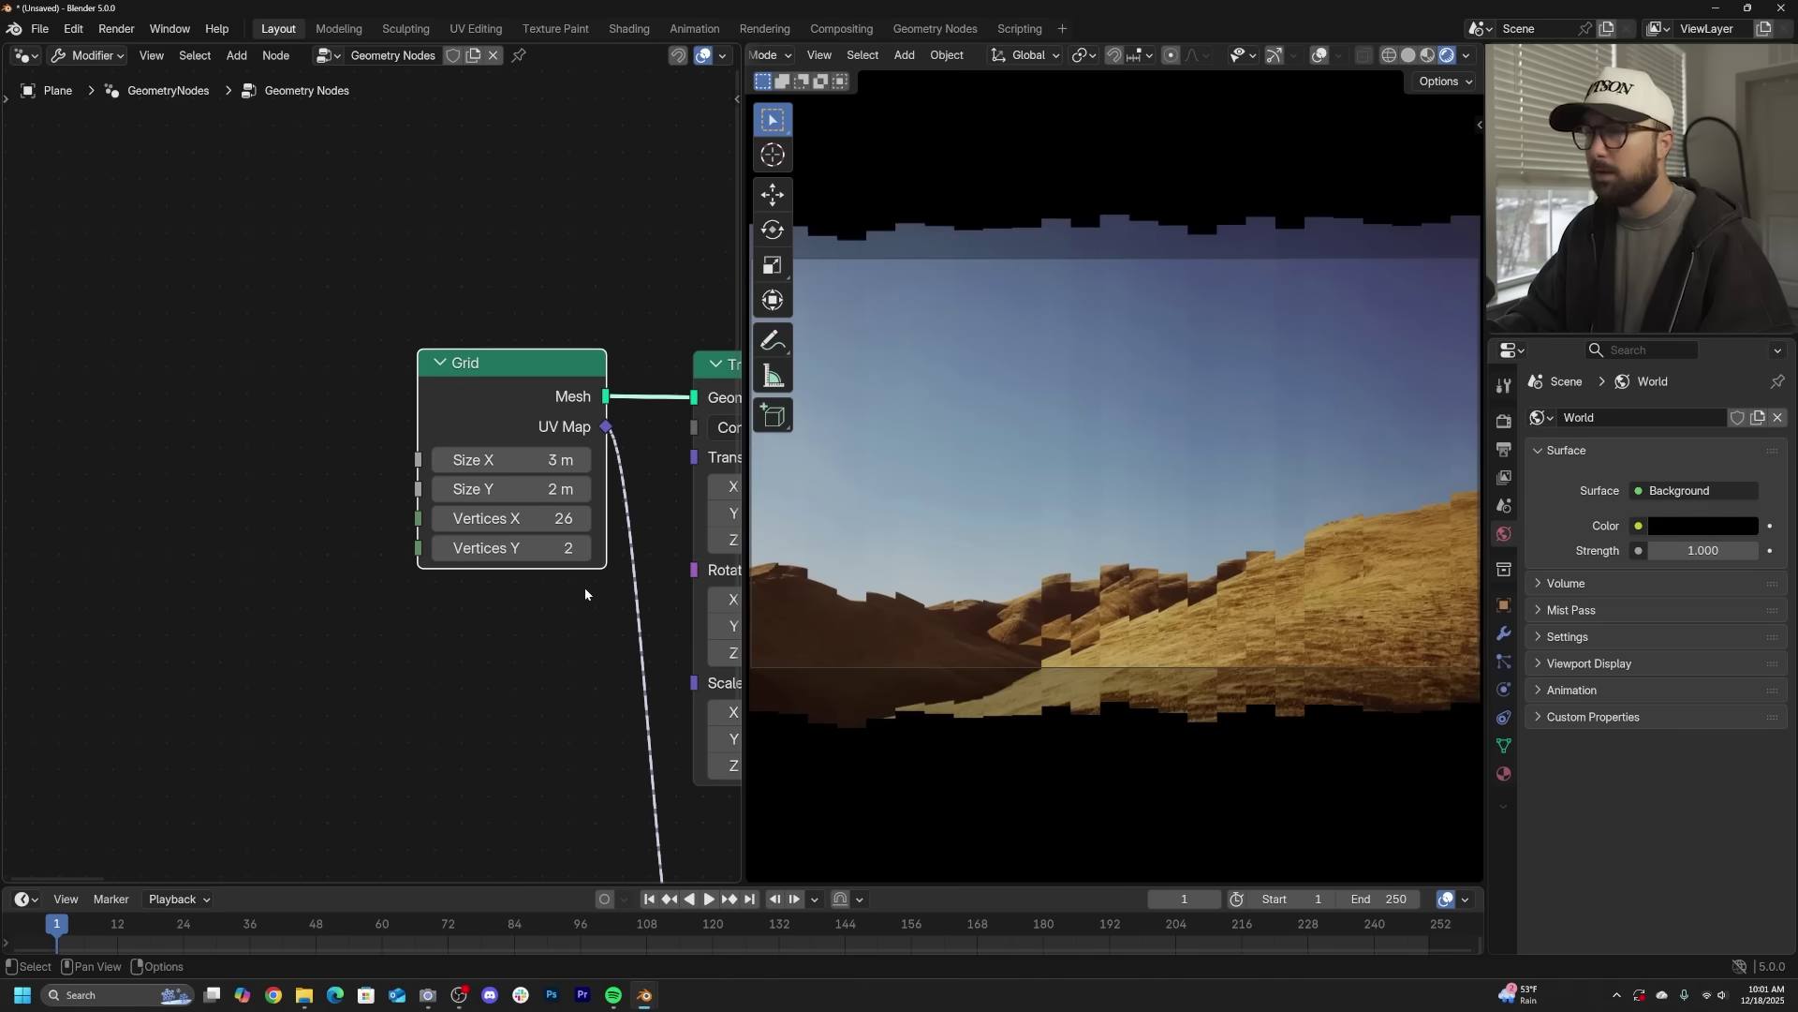
- Spread the vertical strips apart with Multiply values of 5.3 in X and 2.74 in Y
middle_click_drag(596, 587, 4, 549)
middle_click_drag(1101, 542, 1405, 494)
key("KP_0")
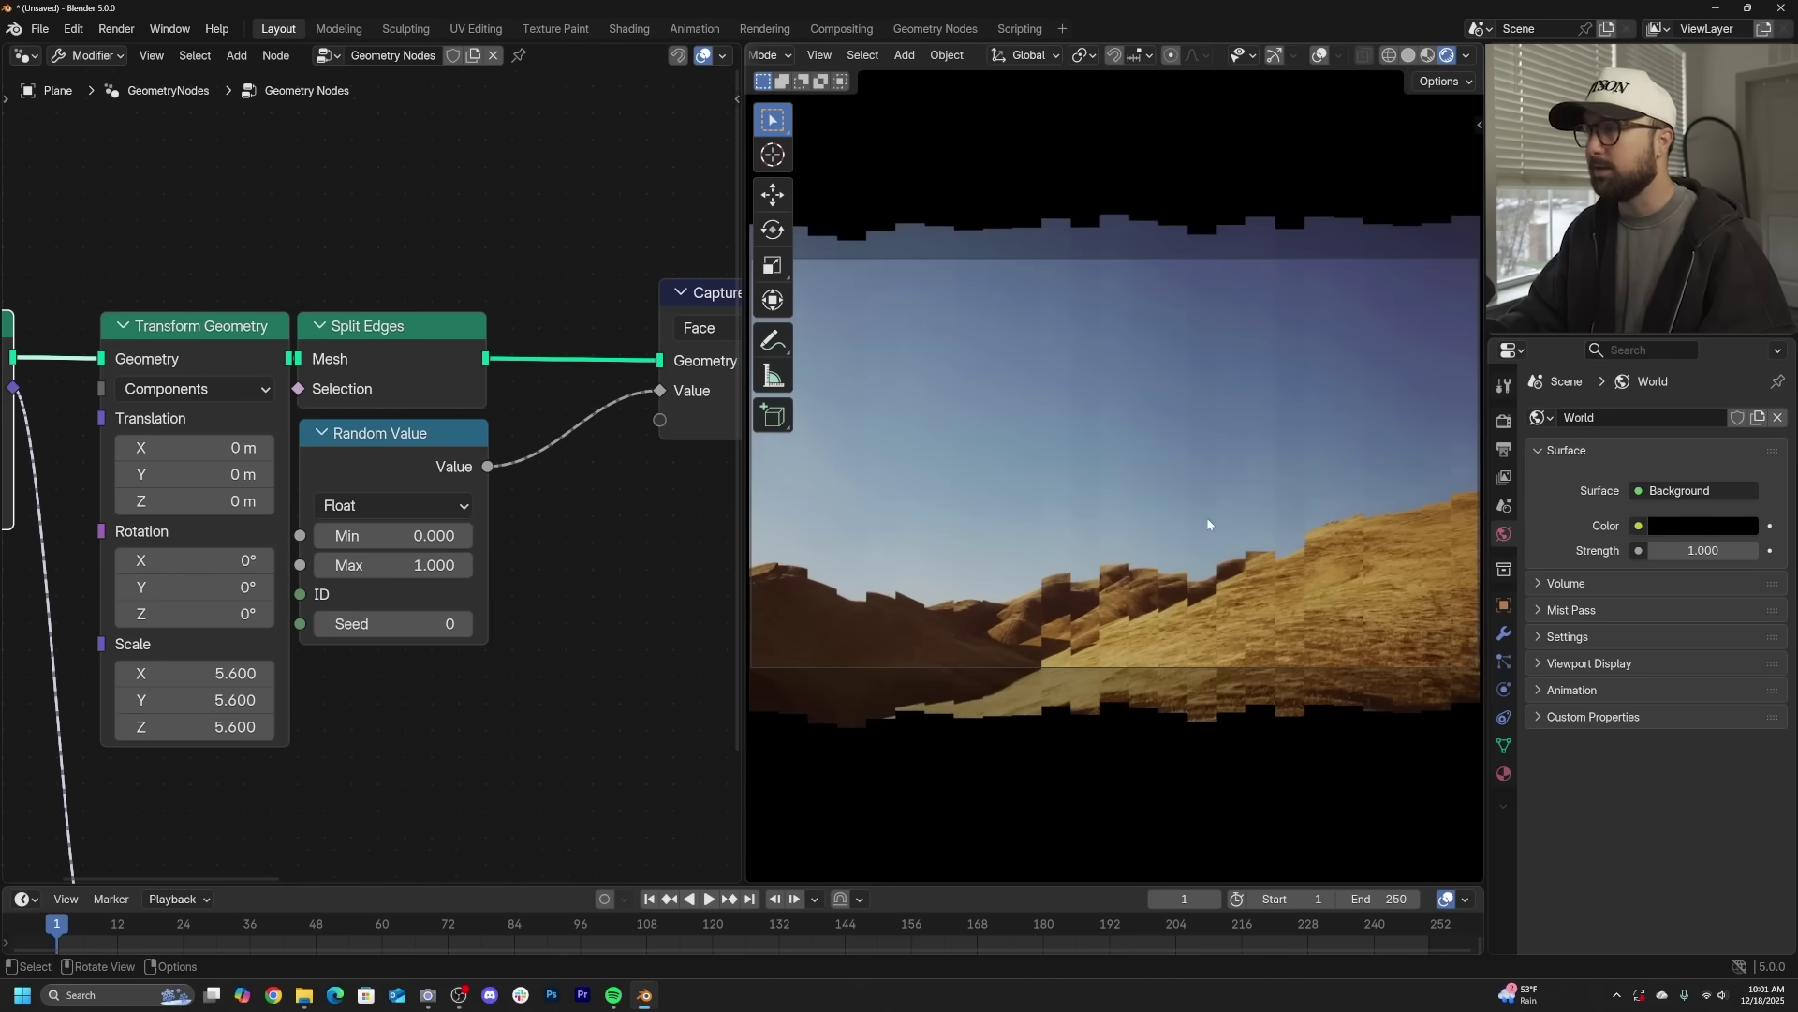
middle_click_drag(610, 555, 513, 574)
left_click_drag(513, 574, 658, 553)
key("x")
- Reset the Multiply node's X value to 0 and readjust its Y value for vertical displacement only
left_click(493, 578)
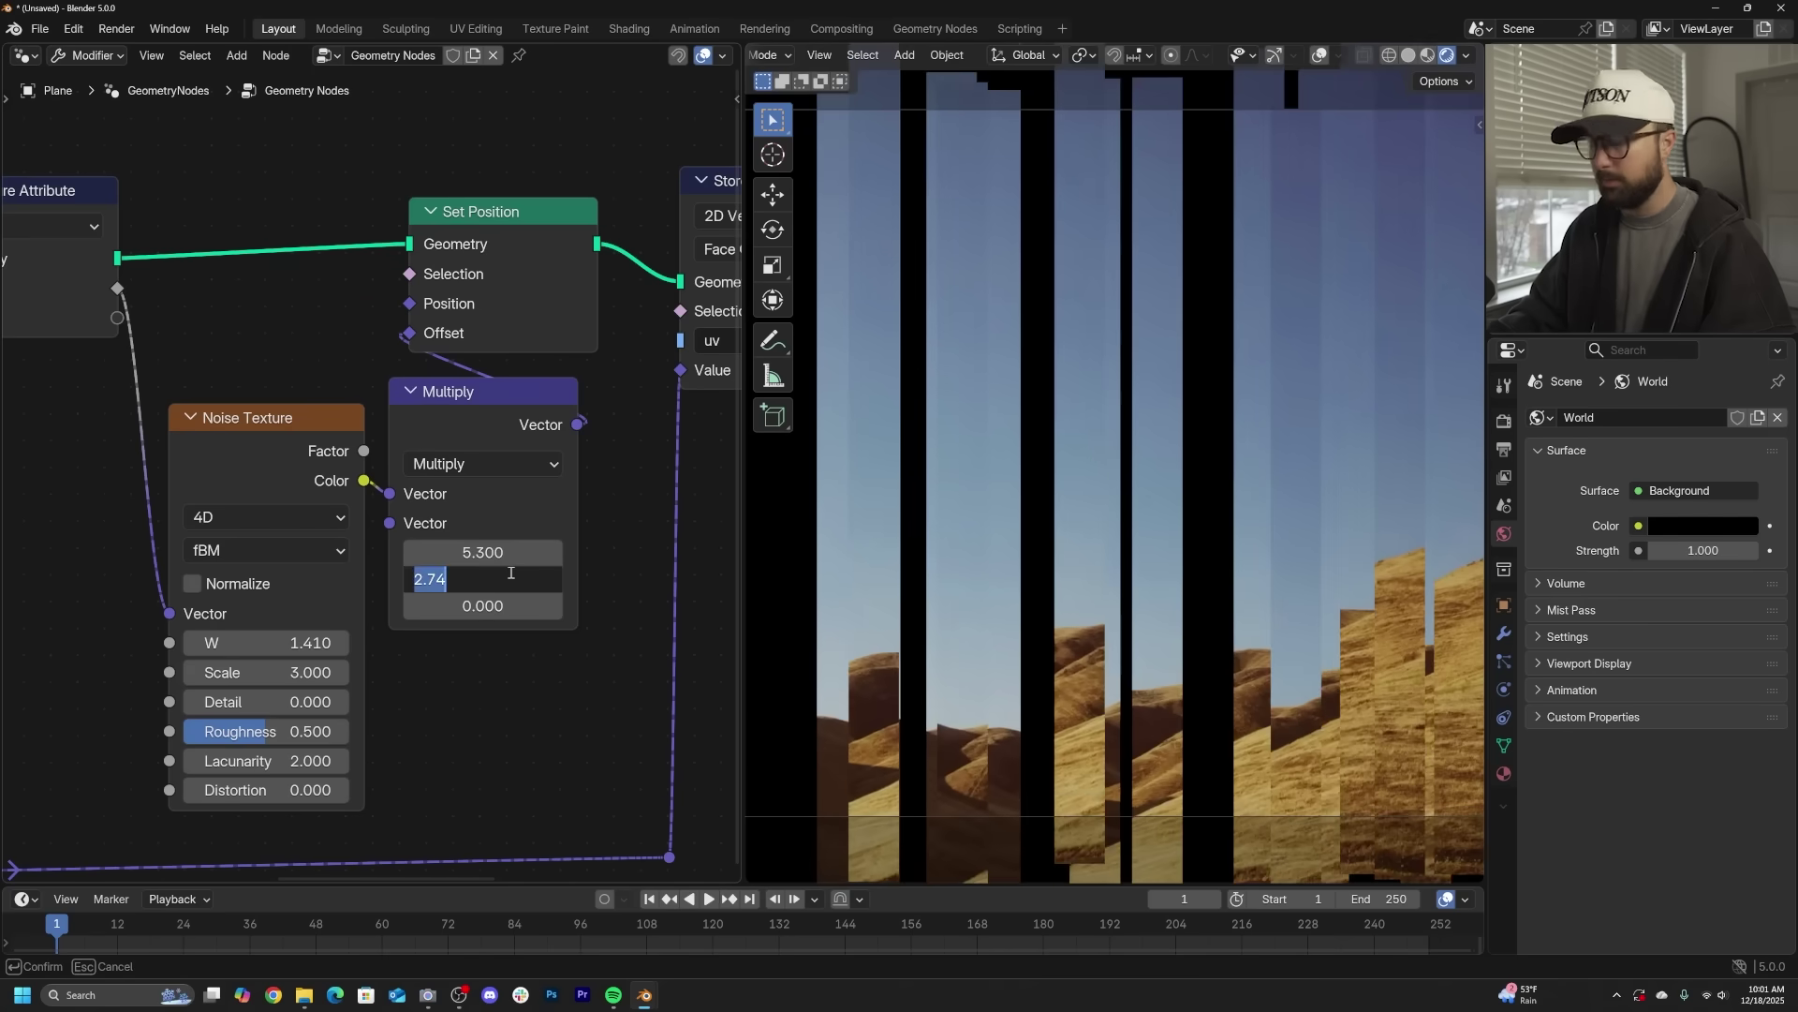
type("0")
key("Return")
left_click_drag(473, 552, 553, 578)
left_click(489, 550)
type("000")
key("Return")
- Set the Grid node's Vertices X to 1000
scroll(313, 530, "down", 6)
middle_click_drag(129, 555, 583, 571)
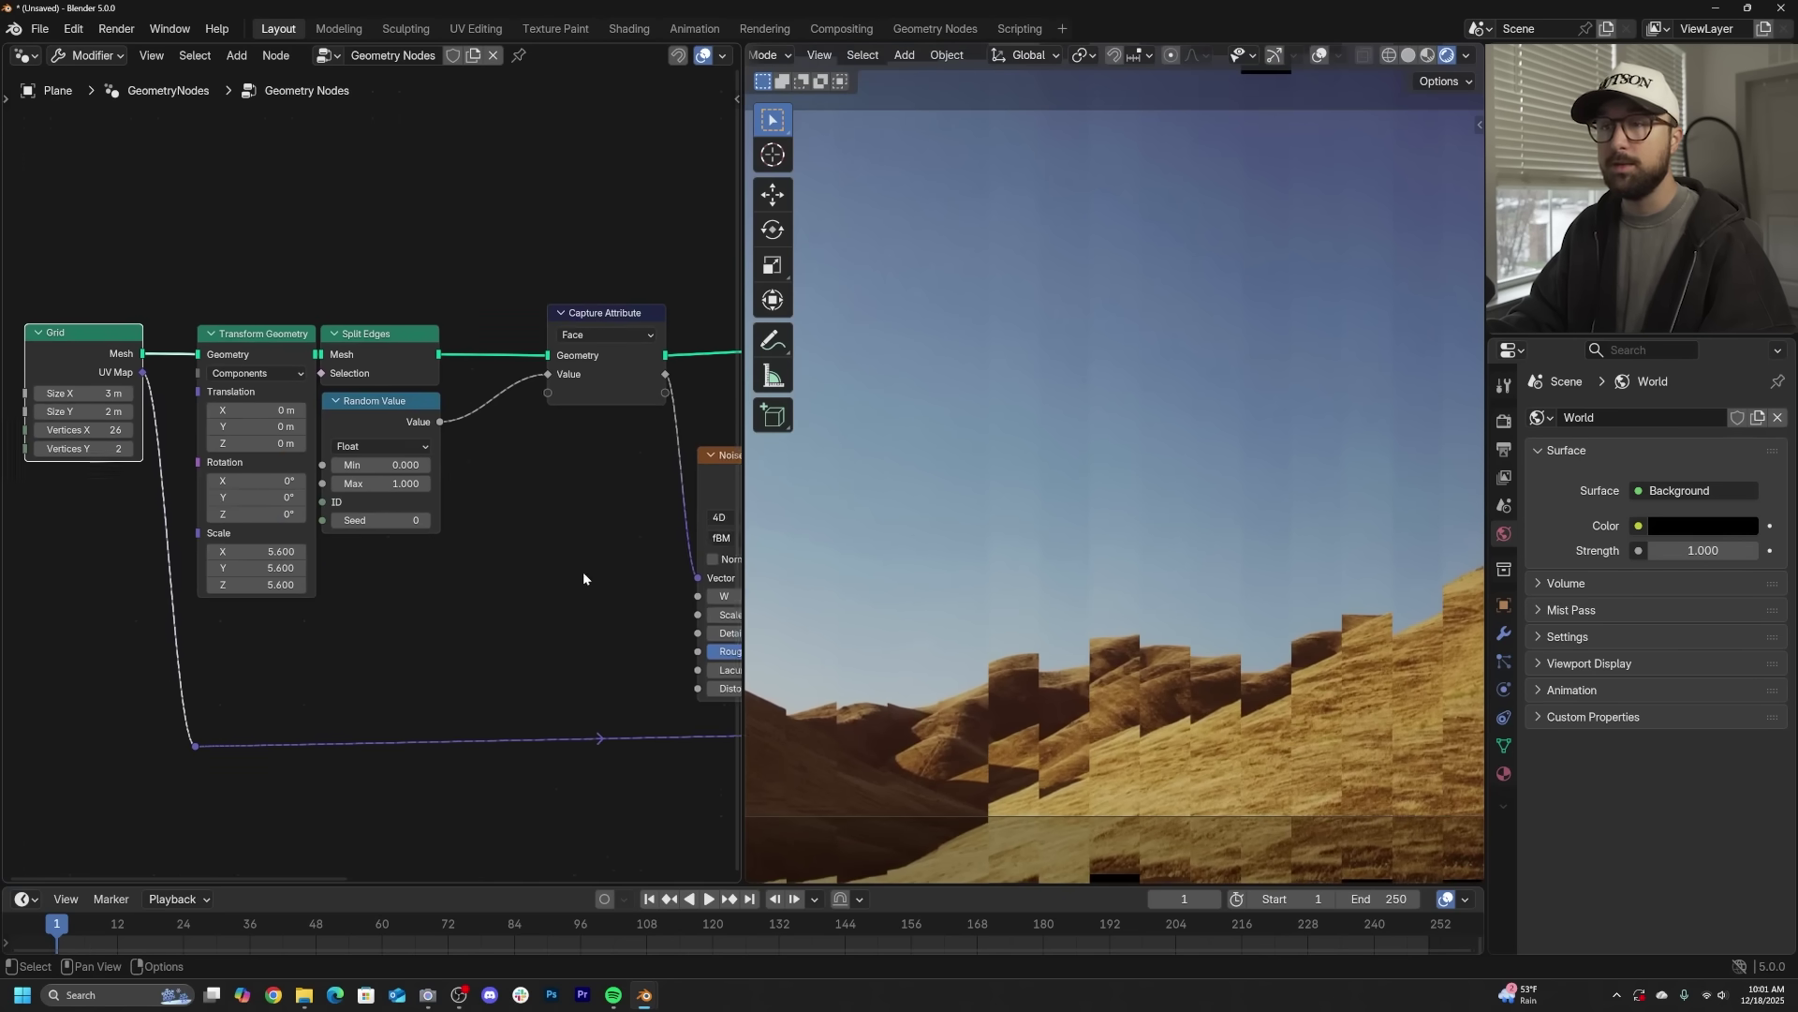
middle_click_drag(204, 519, 498, 533)
scroll(499, 532, "up", 2)
left_click_drag(346, 465, 524, 464)
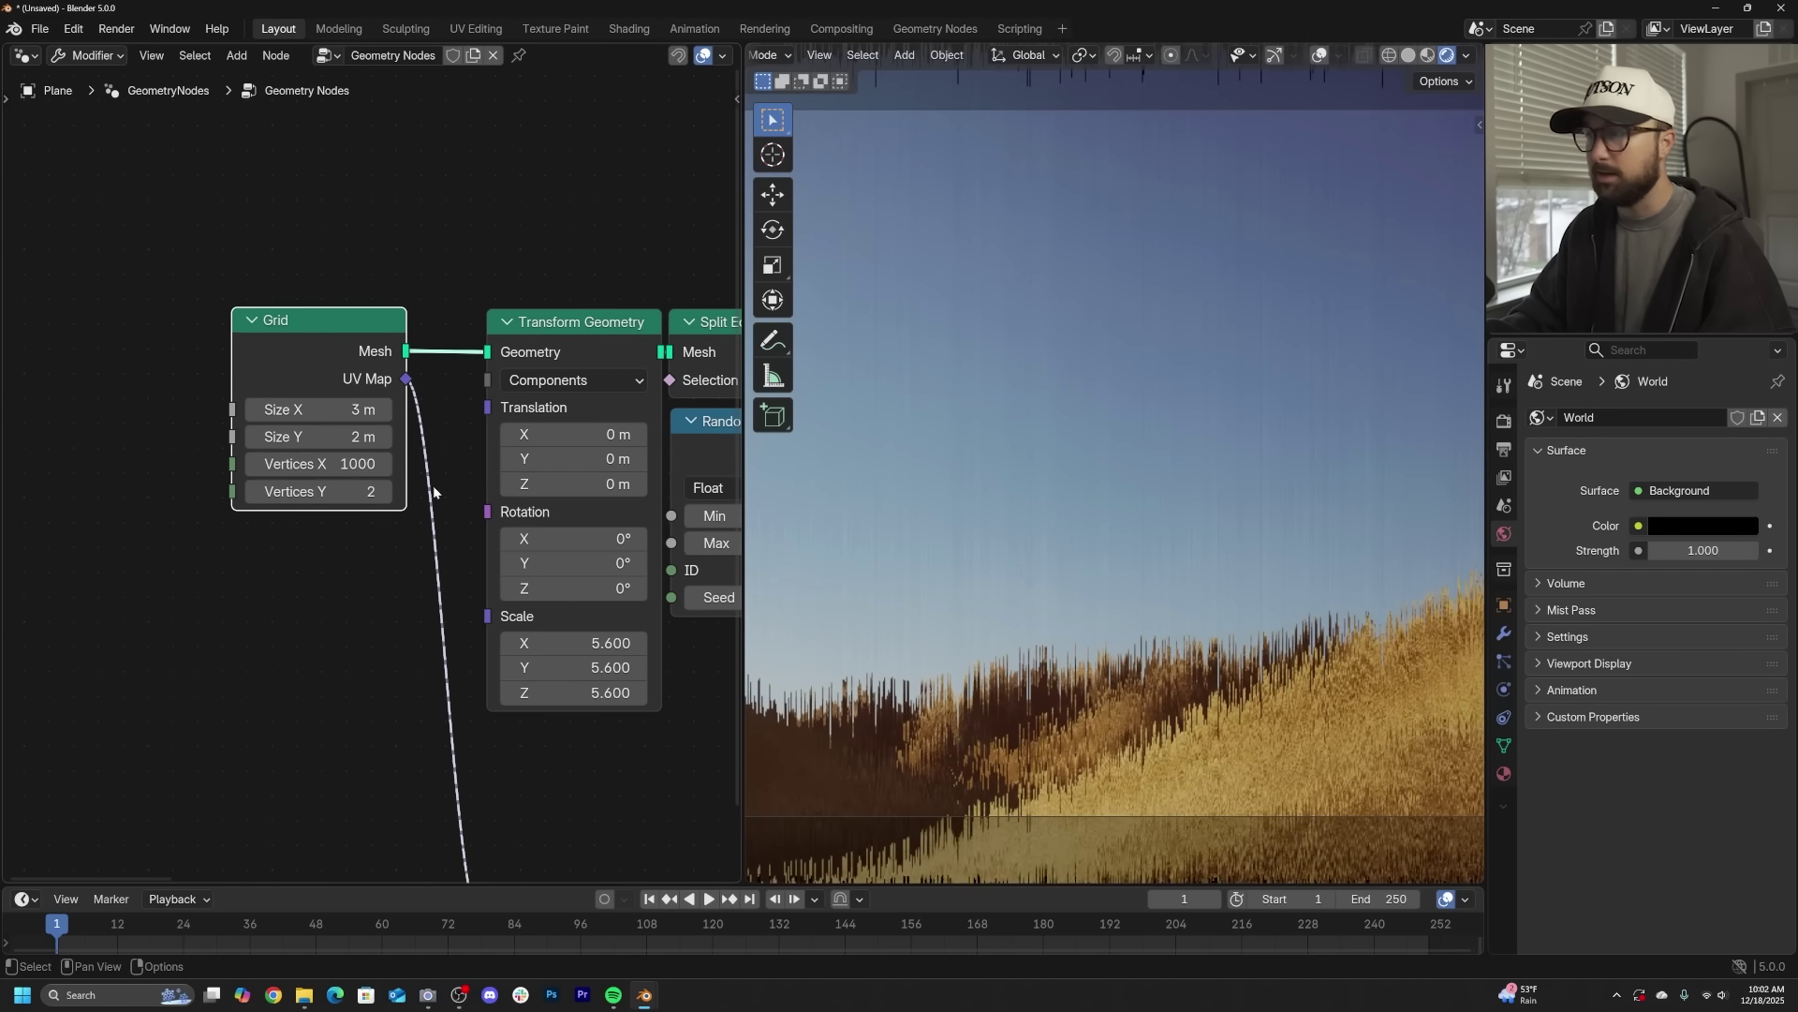
- Set the Multiply node's Y value to -1.8 and inspect the thin displaced strips up close
scroll(433, 494, "down", 4)
middle_click_drag(465, 498, 32, 505)
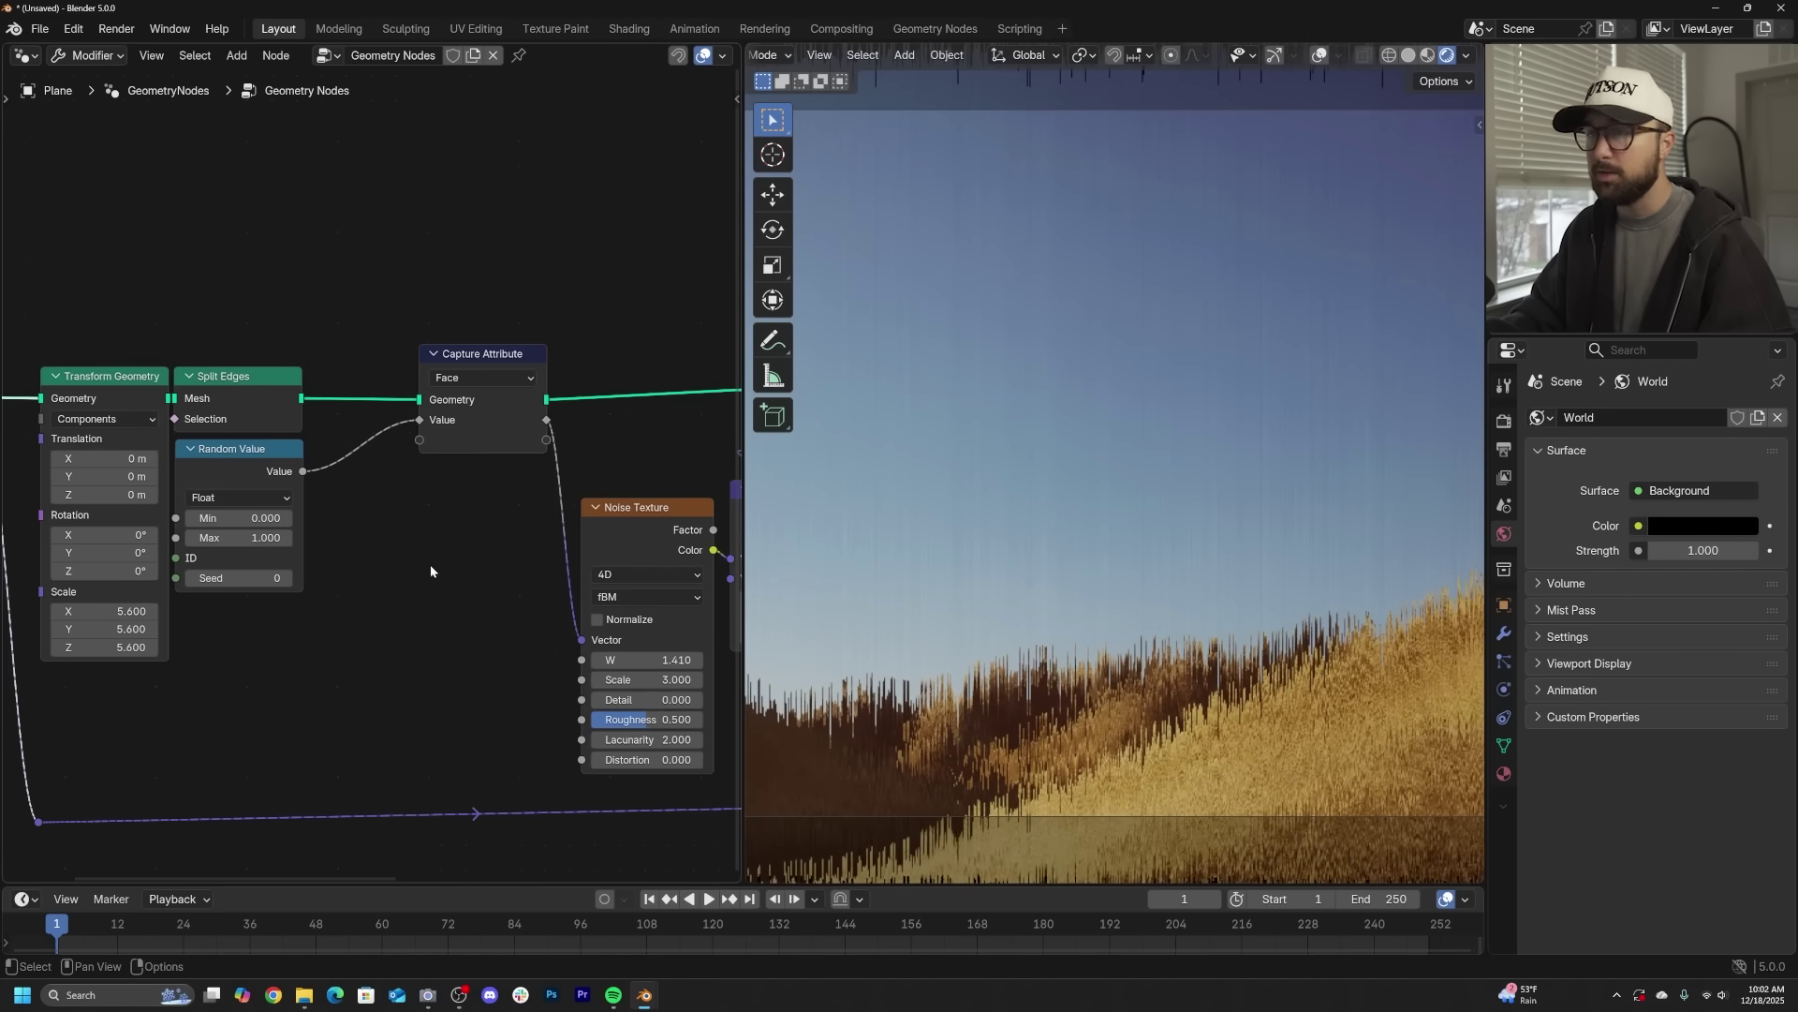
middle_click_drag(431, 571, 287, 543)
left_click_drag(623, 599, 568, 599)
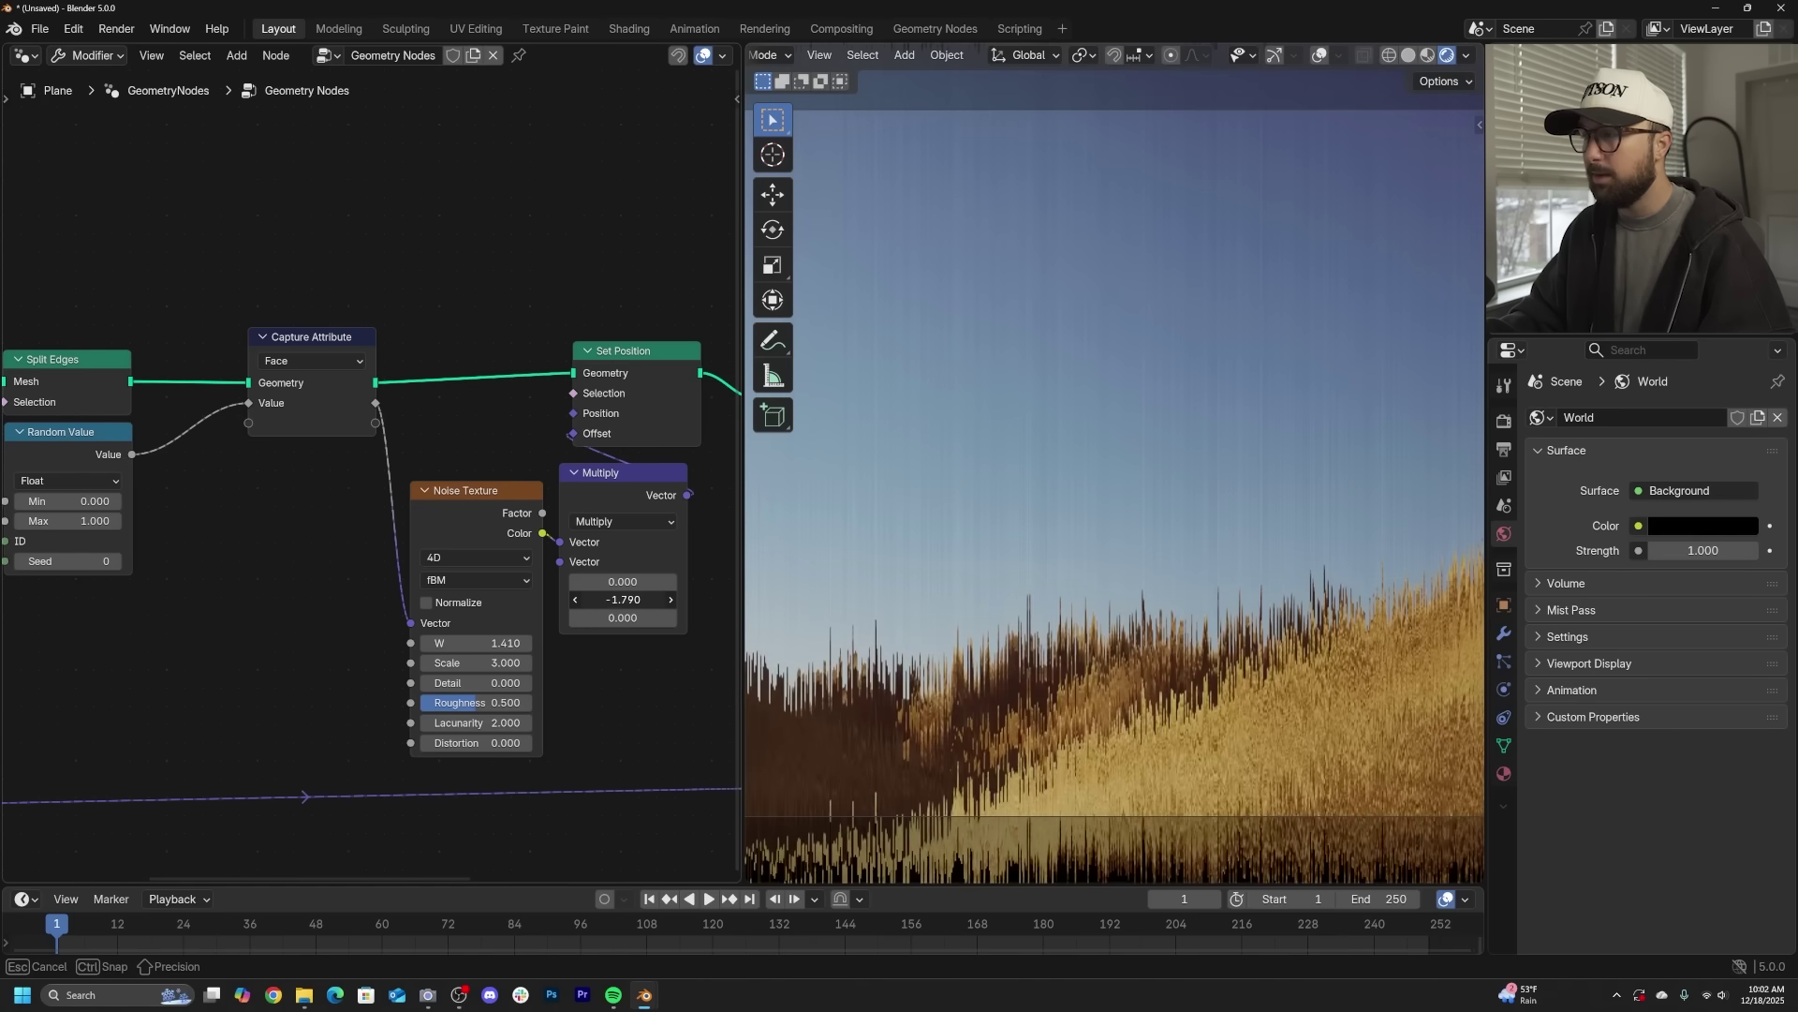
scroll(1144, 643, "up", 4)
middle_click_drag(1144, 642, 1123, 321, "shift")
scroll(1156, 515, "up", 5)
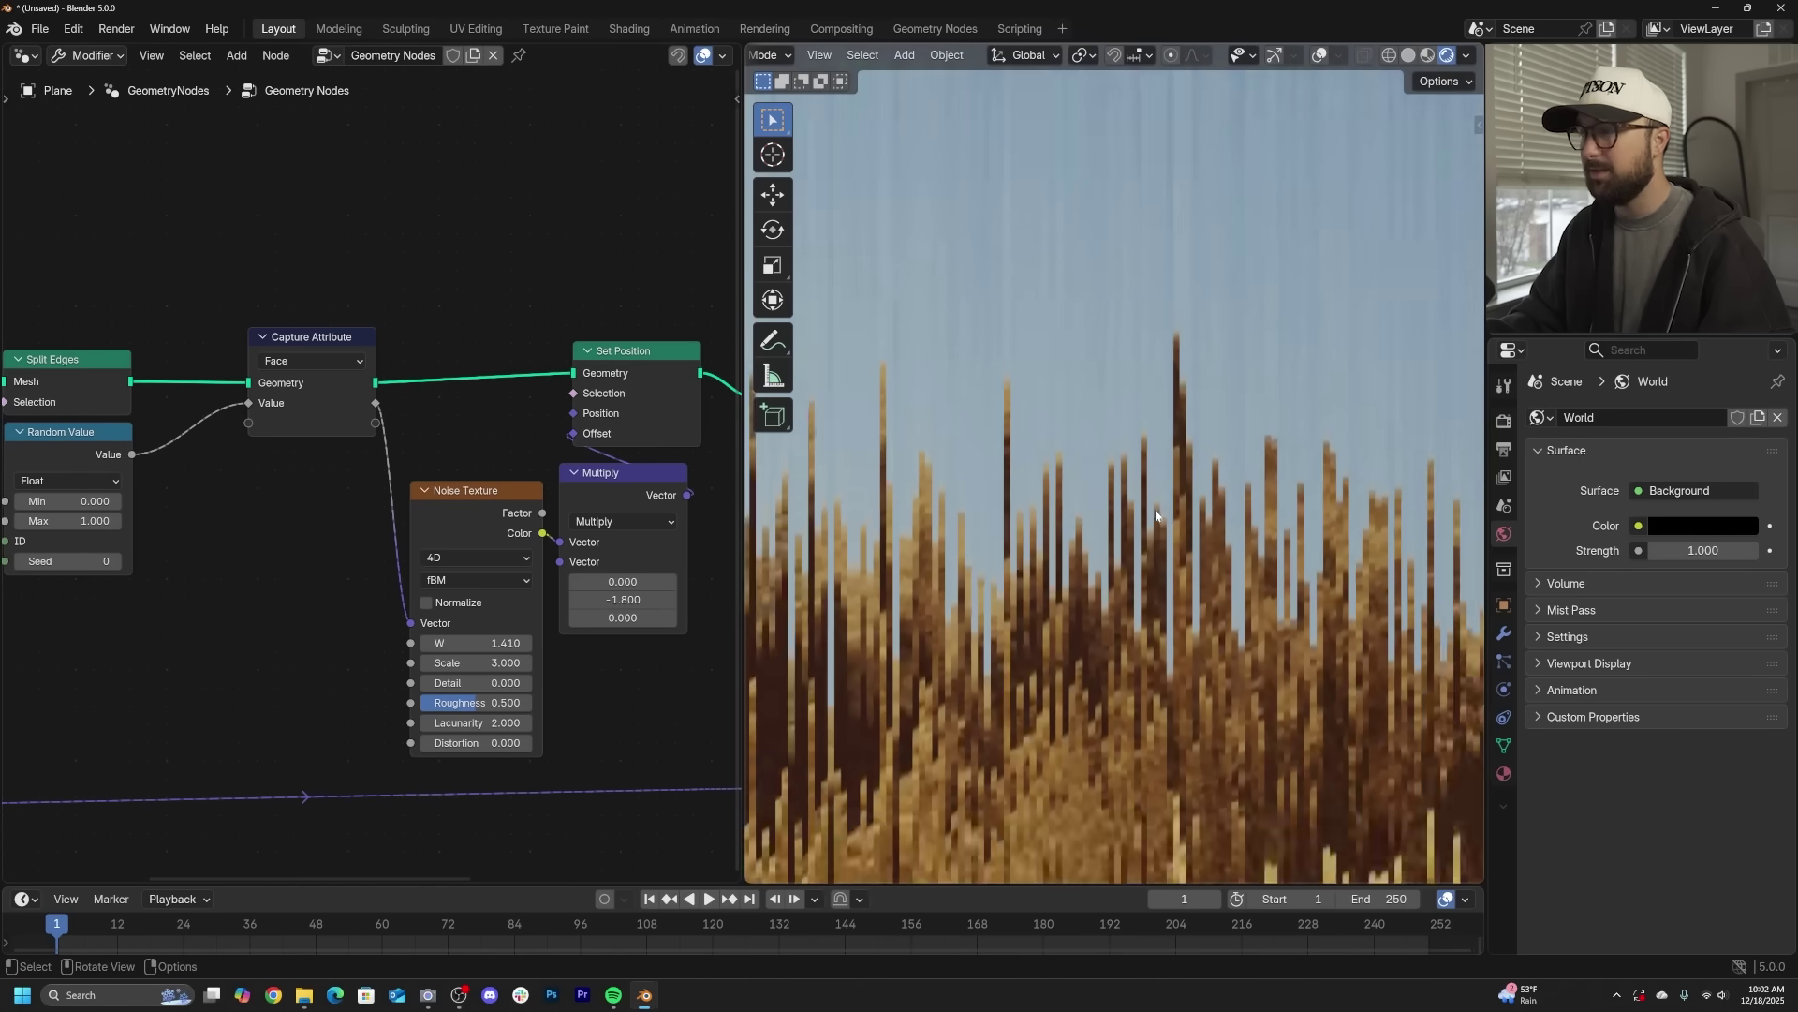
scroll(1157, 515, "down", 5)
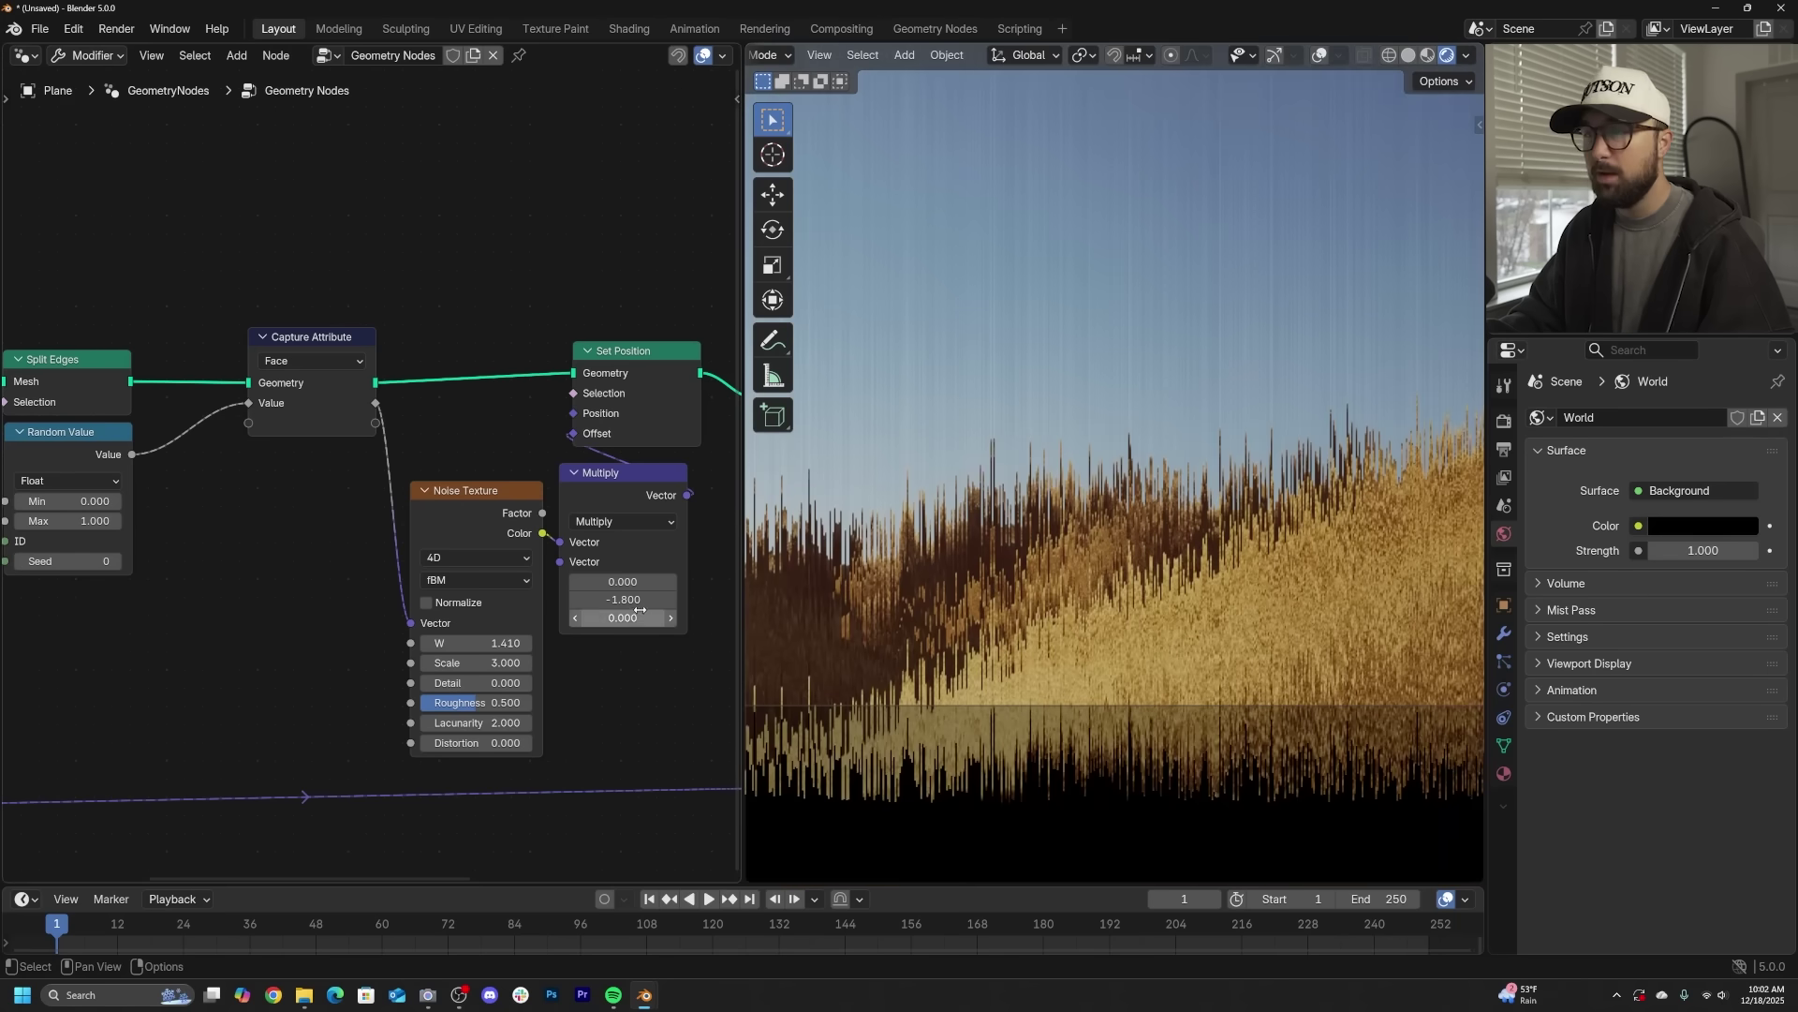
- Reset the Multiply node's Y value to 0 and change the Grid to 2 vertices in X and 1000 in Y
key("BackSpace")
middle_click_drag(636, 577, 1204, 622)
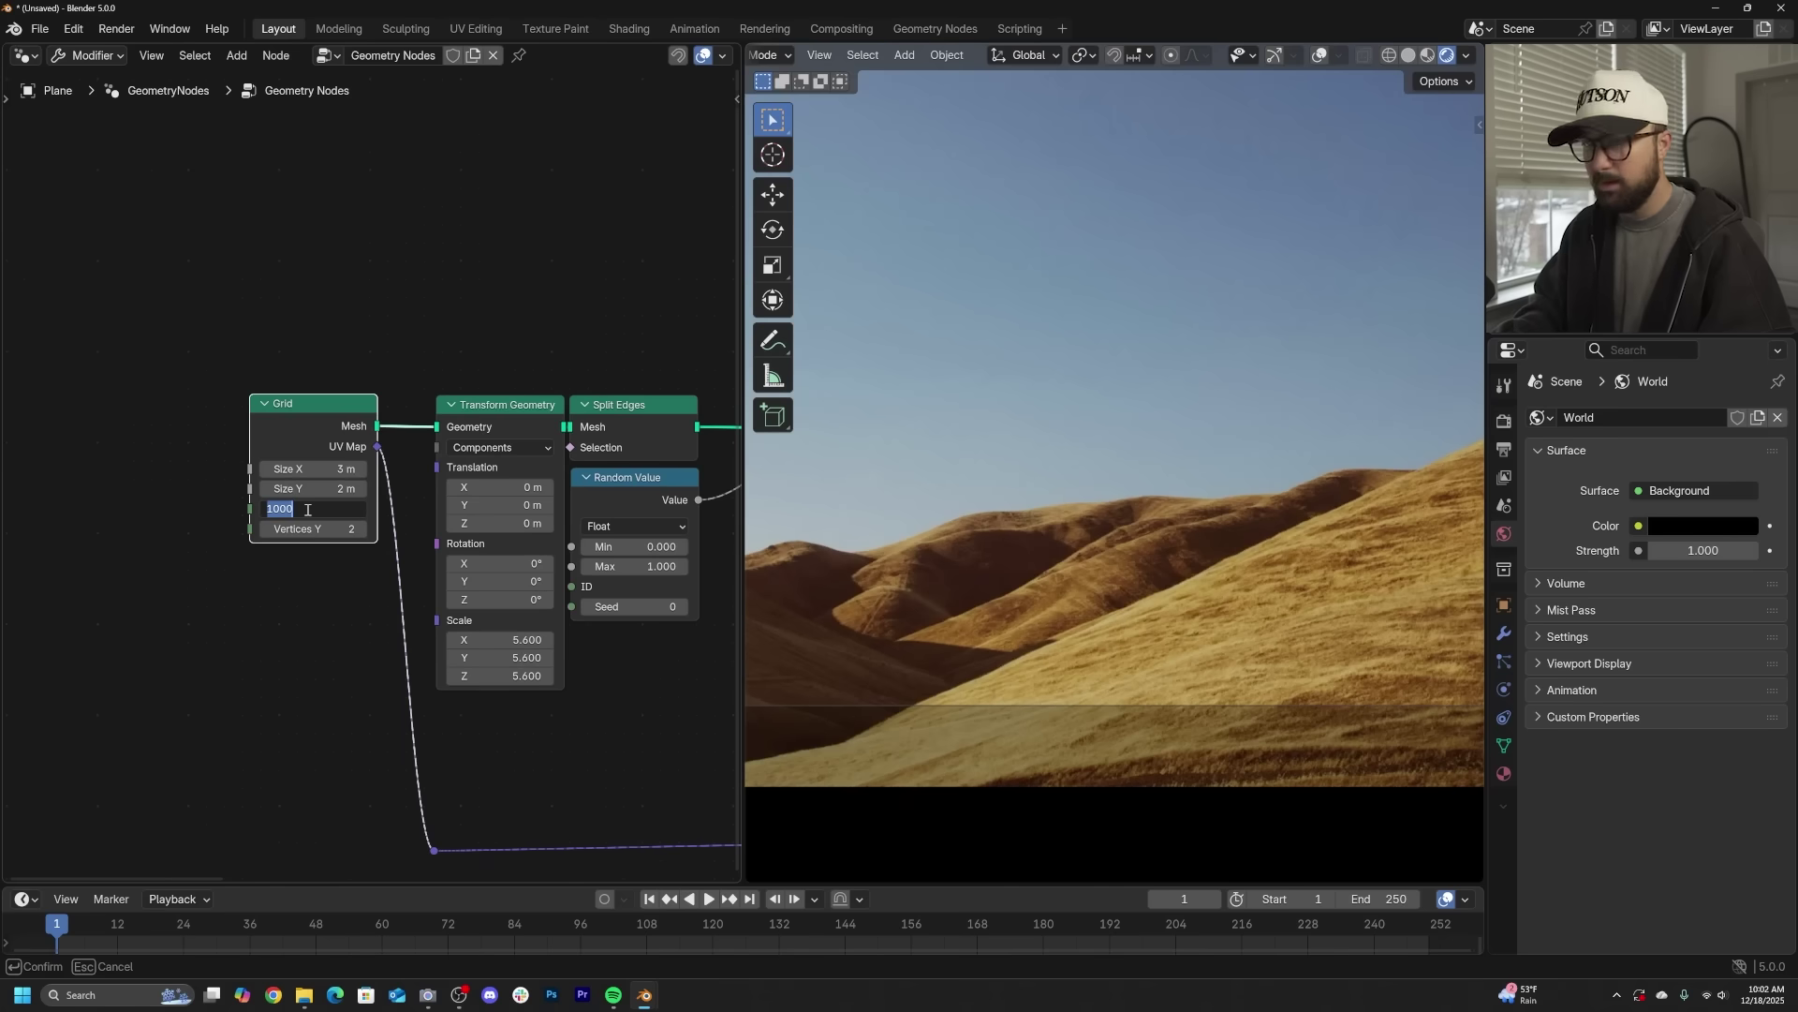
right_click(308, 530)
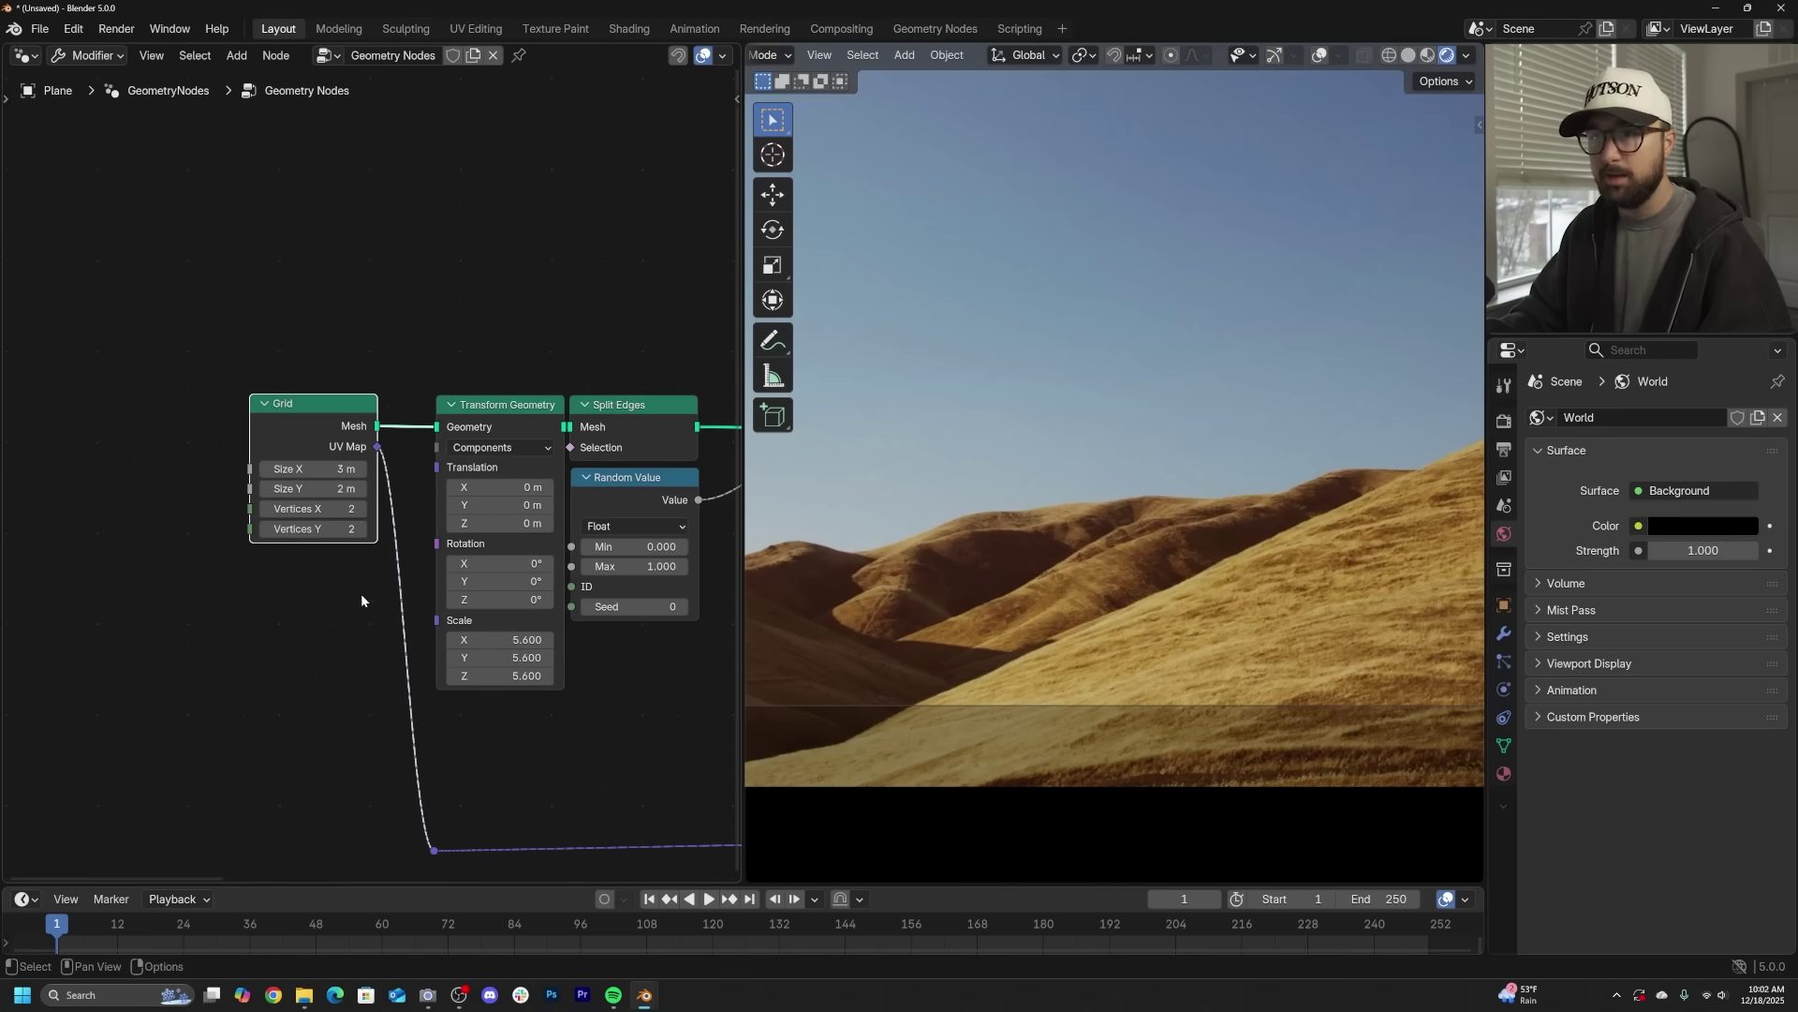
left_click(312, 530)
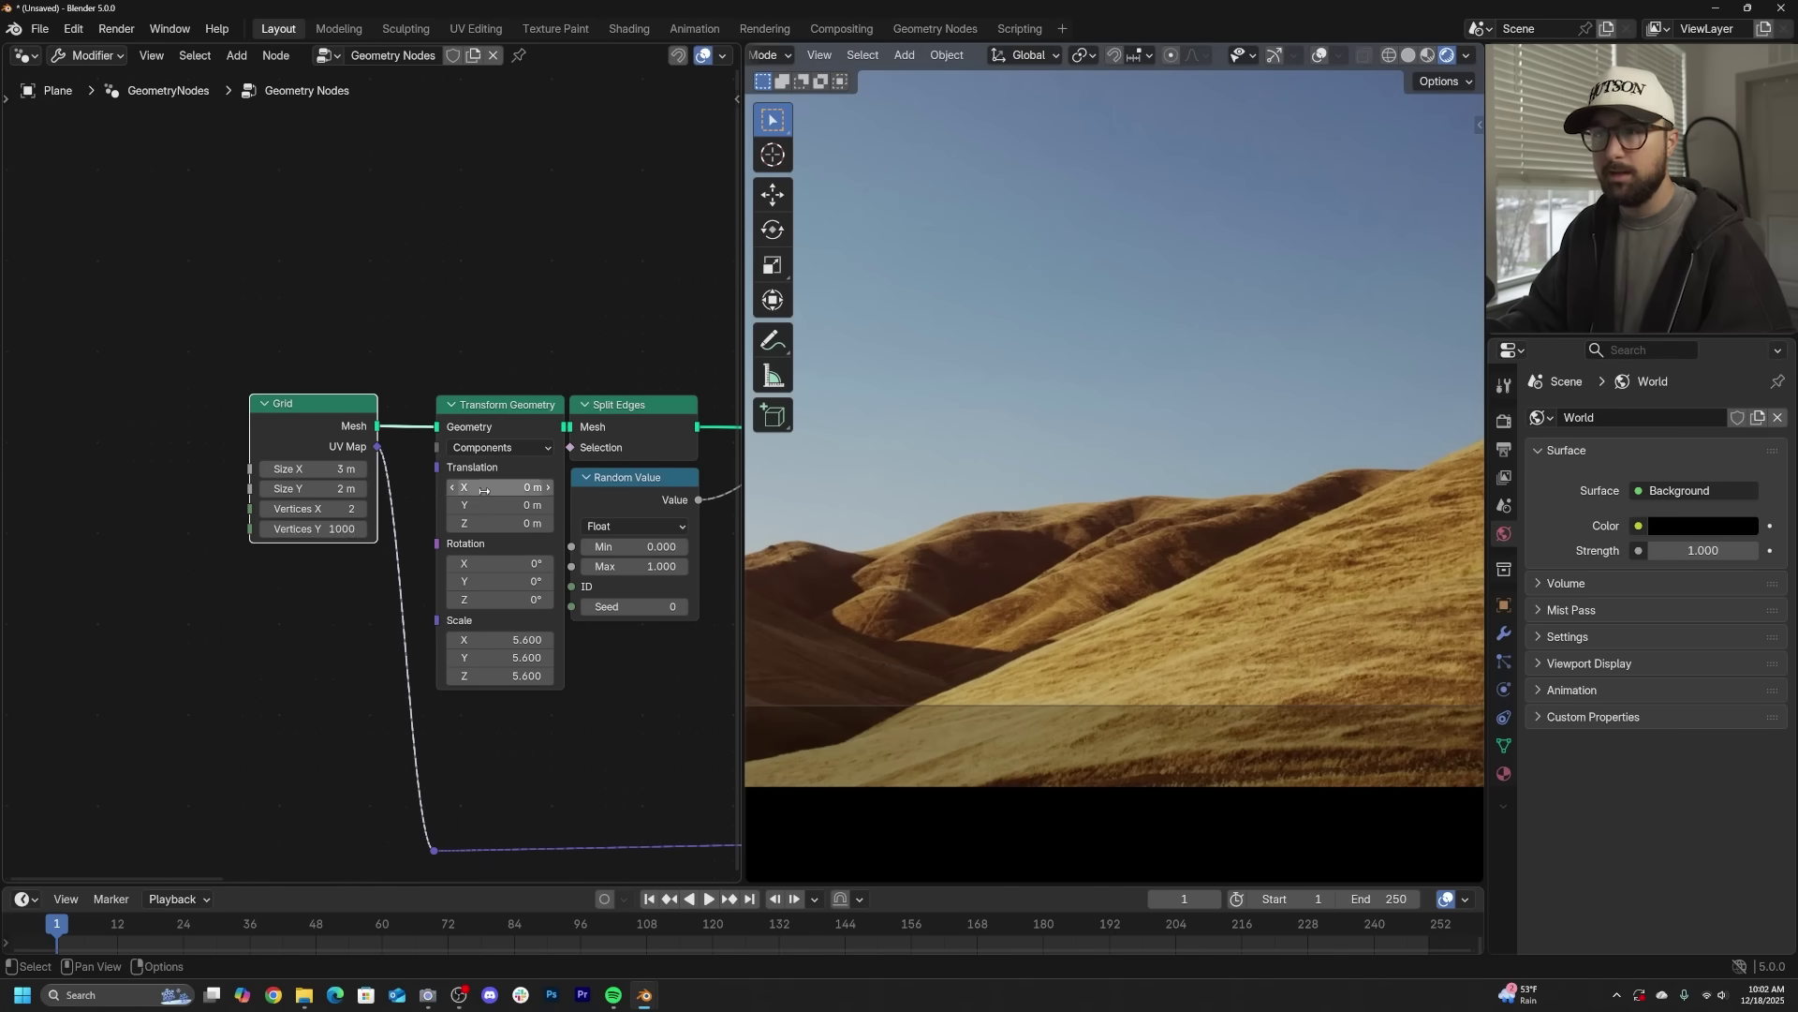
- Shift the horizontal strips with a Multiply X value of 2.43, and reset that value to 0
middle_click_drag(484, 491, 168, 528)
middle_click_drag(584, 562, 291, 555)
mouse_move(578, 657)
left_mouse_down()
mouse_move(656, 657)
mouse_move(534, 657)
mouse_move(741, 666)
left_mouse_up()
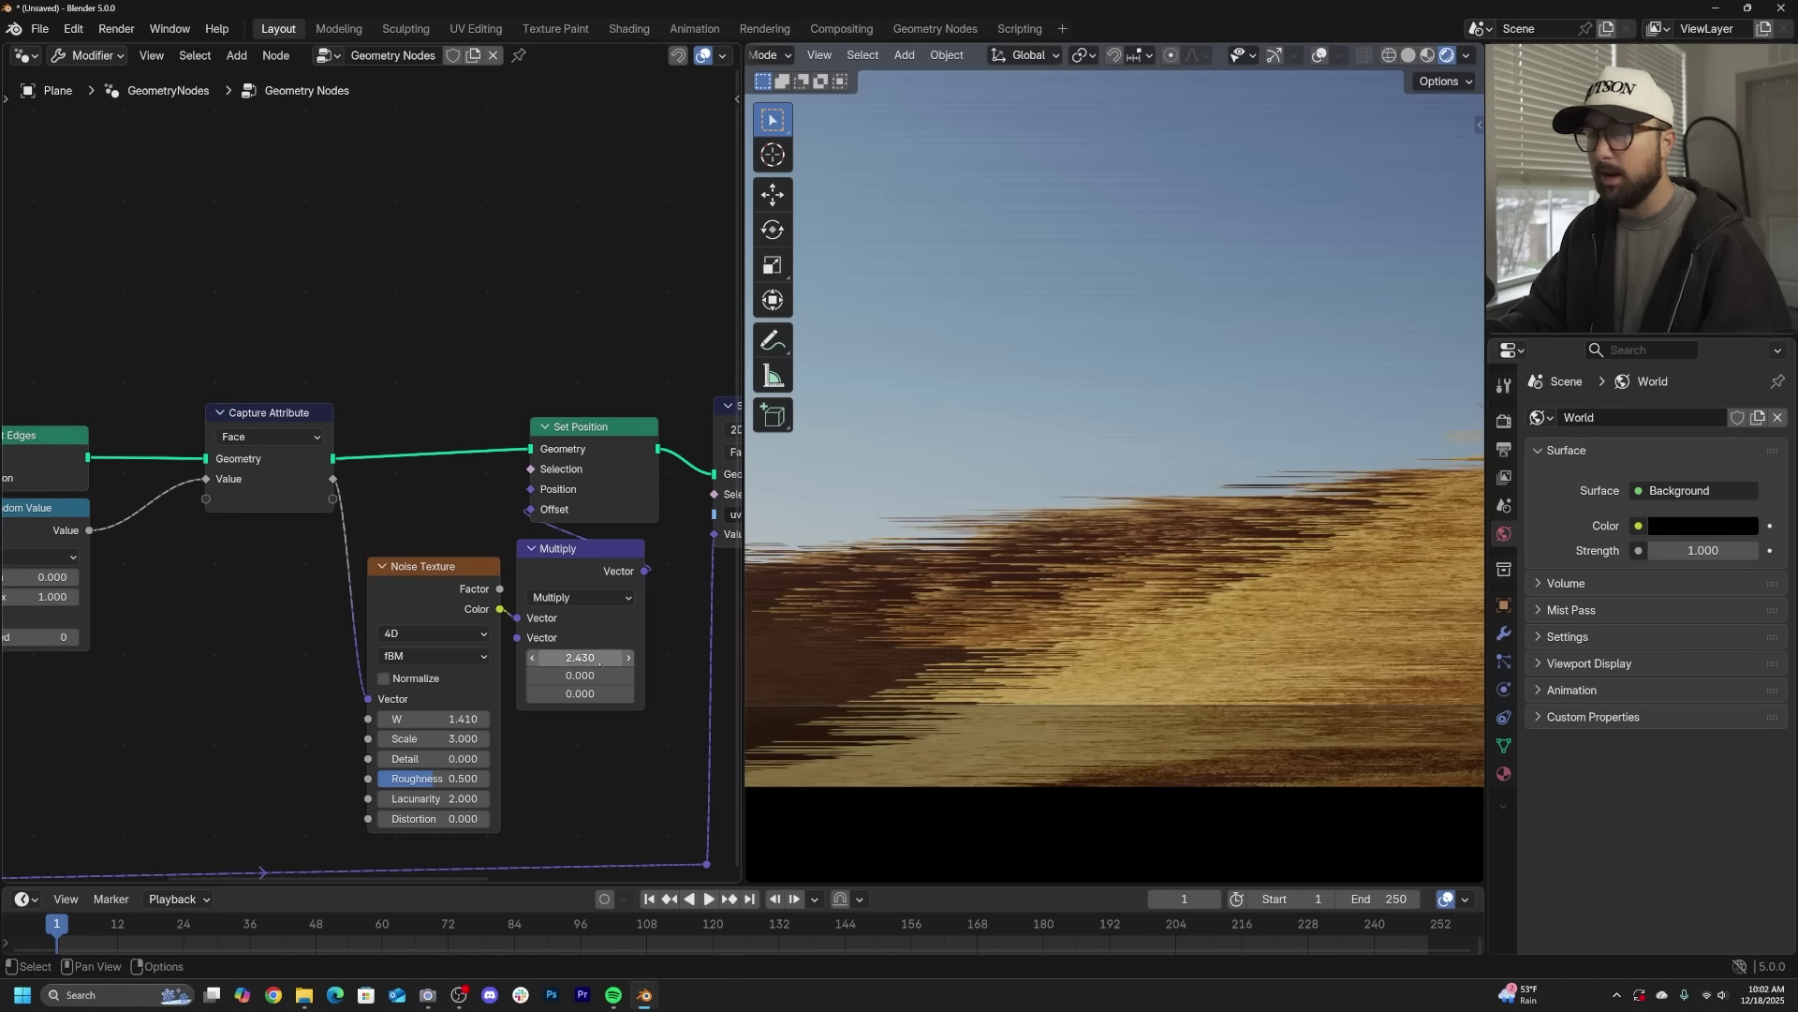
type("0")
key("Return")
- Set the Grid node's Vertices X and Vertices Y both to 30
middle_click_drag(221, 600, 356, 600)
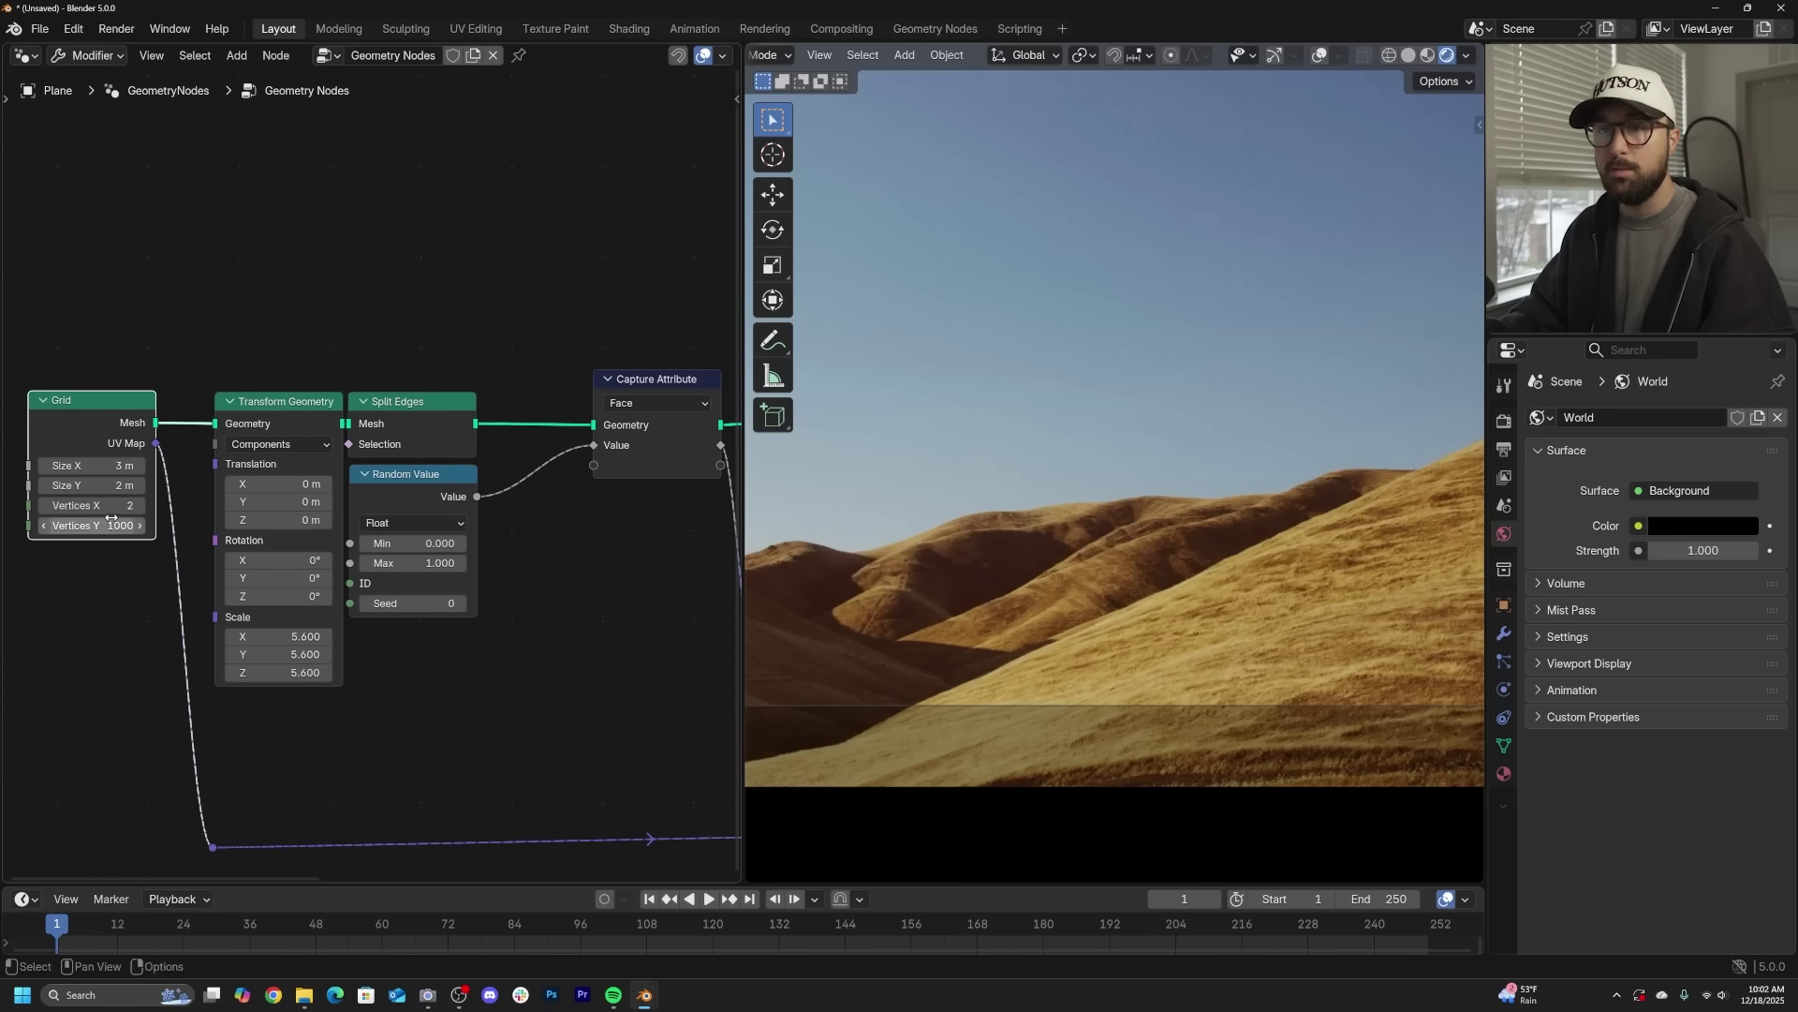
left_click_drag(111, 518, 113, 512)
type("30")
key("Return")
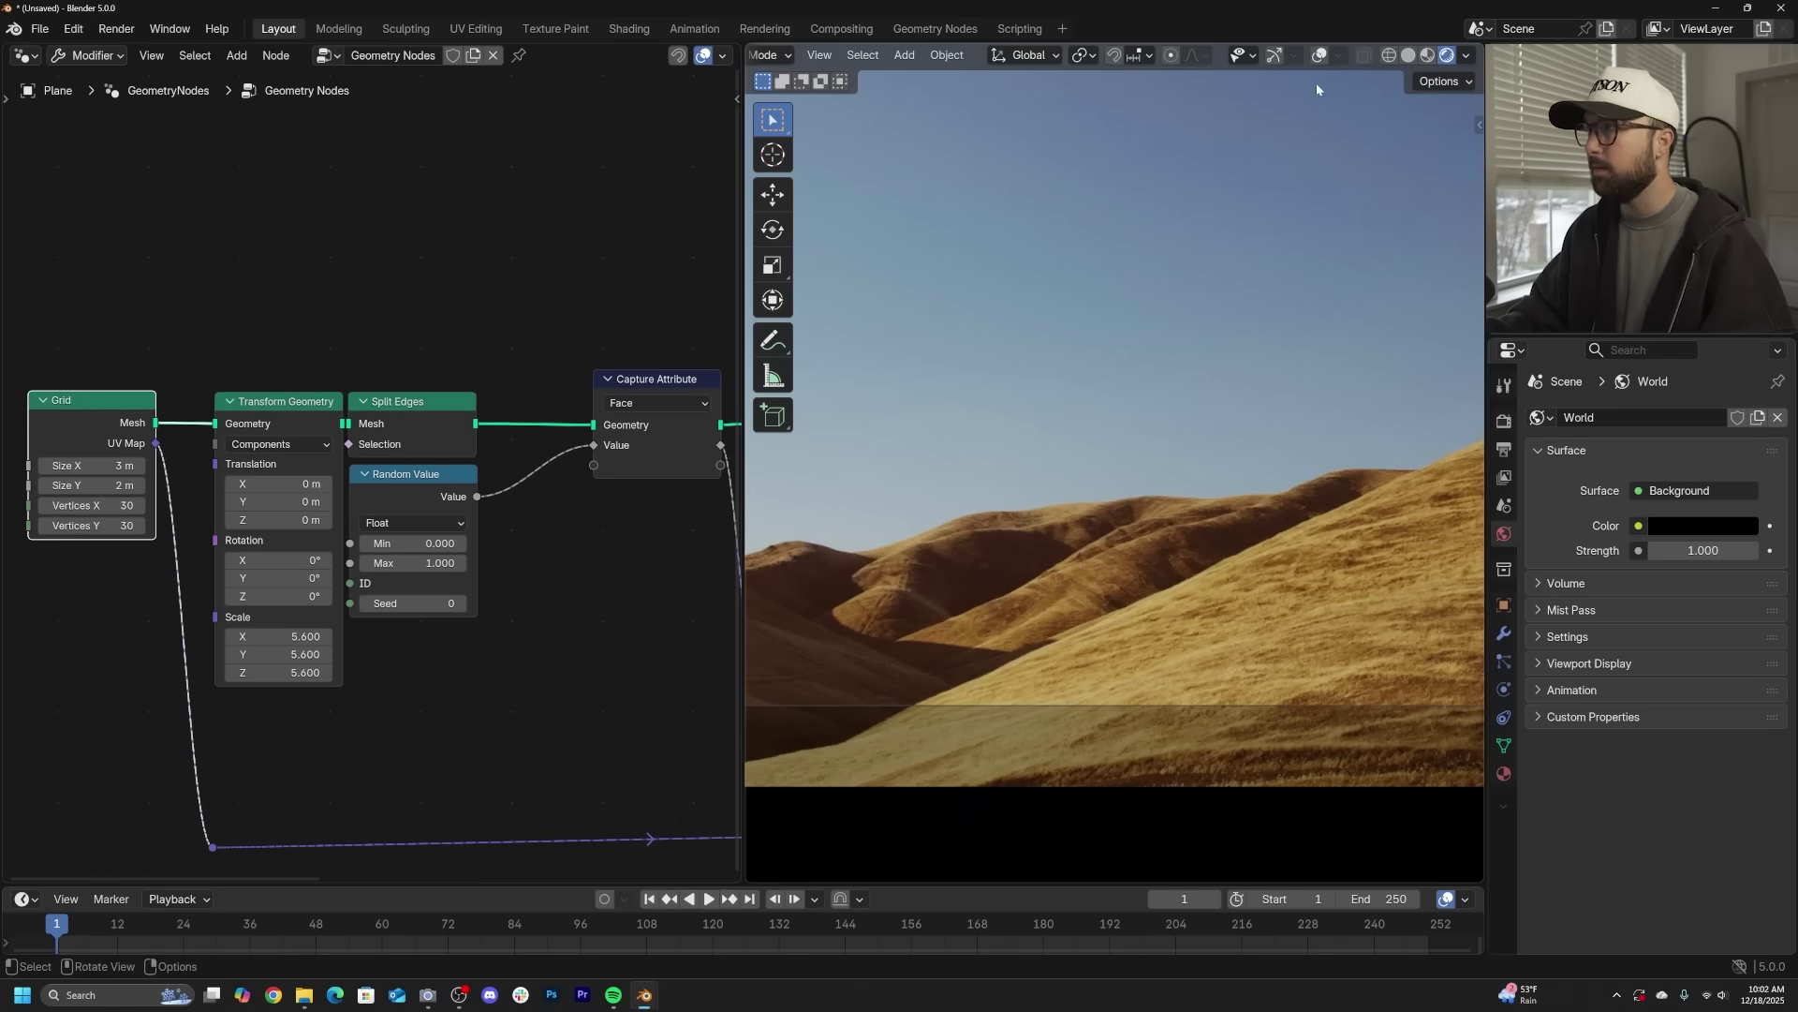
- Check the plane in solid viewport shading and return to rendered shading
left_click(1390, 61)
left_click(1407, 55)
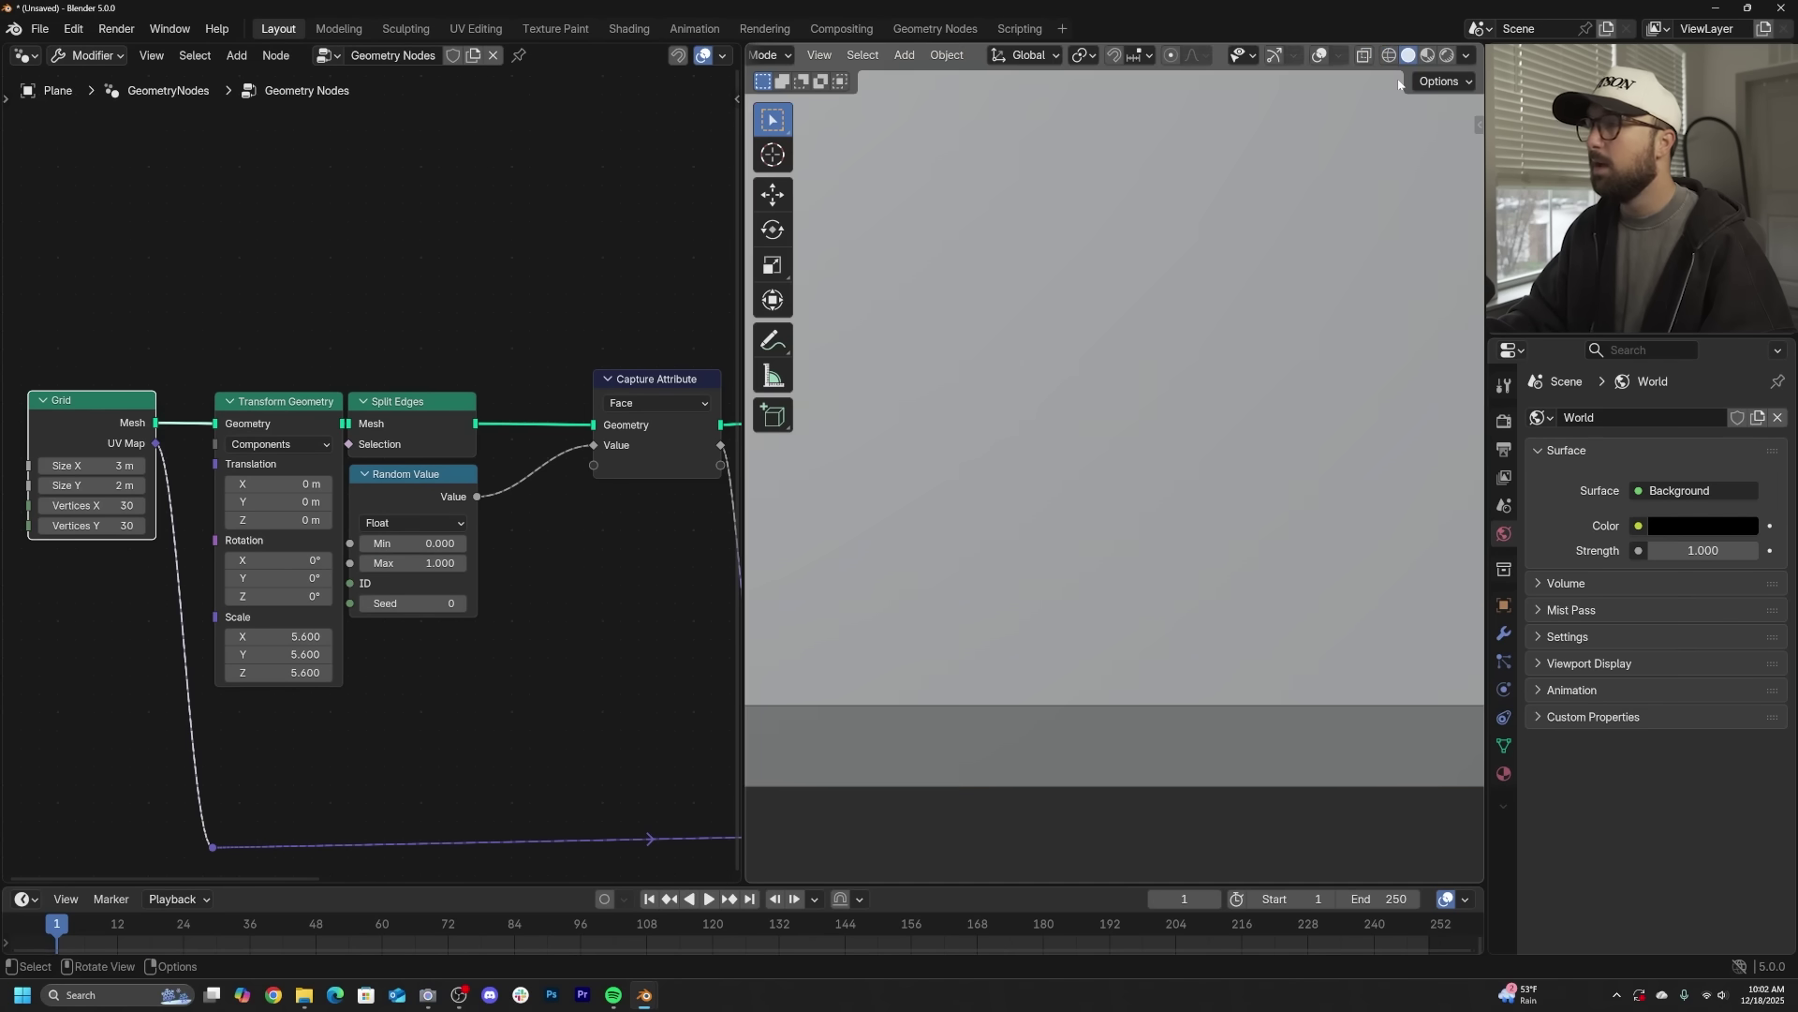
left_click(1448, 56)
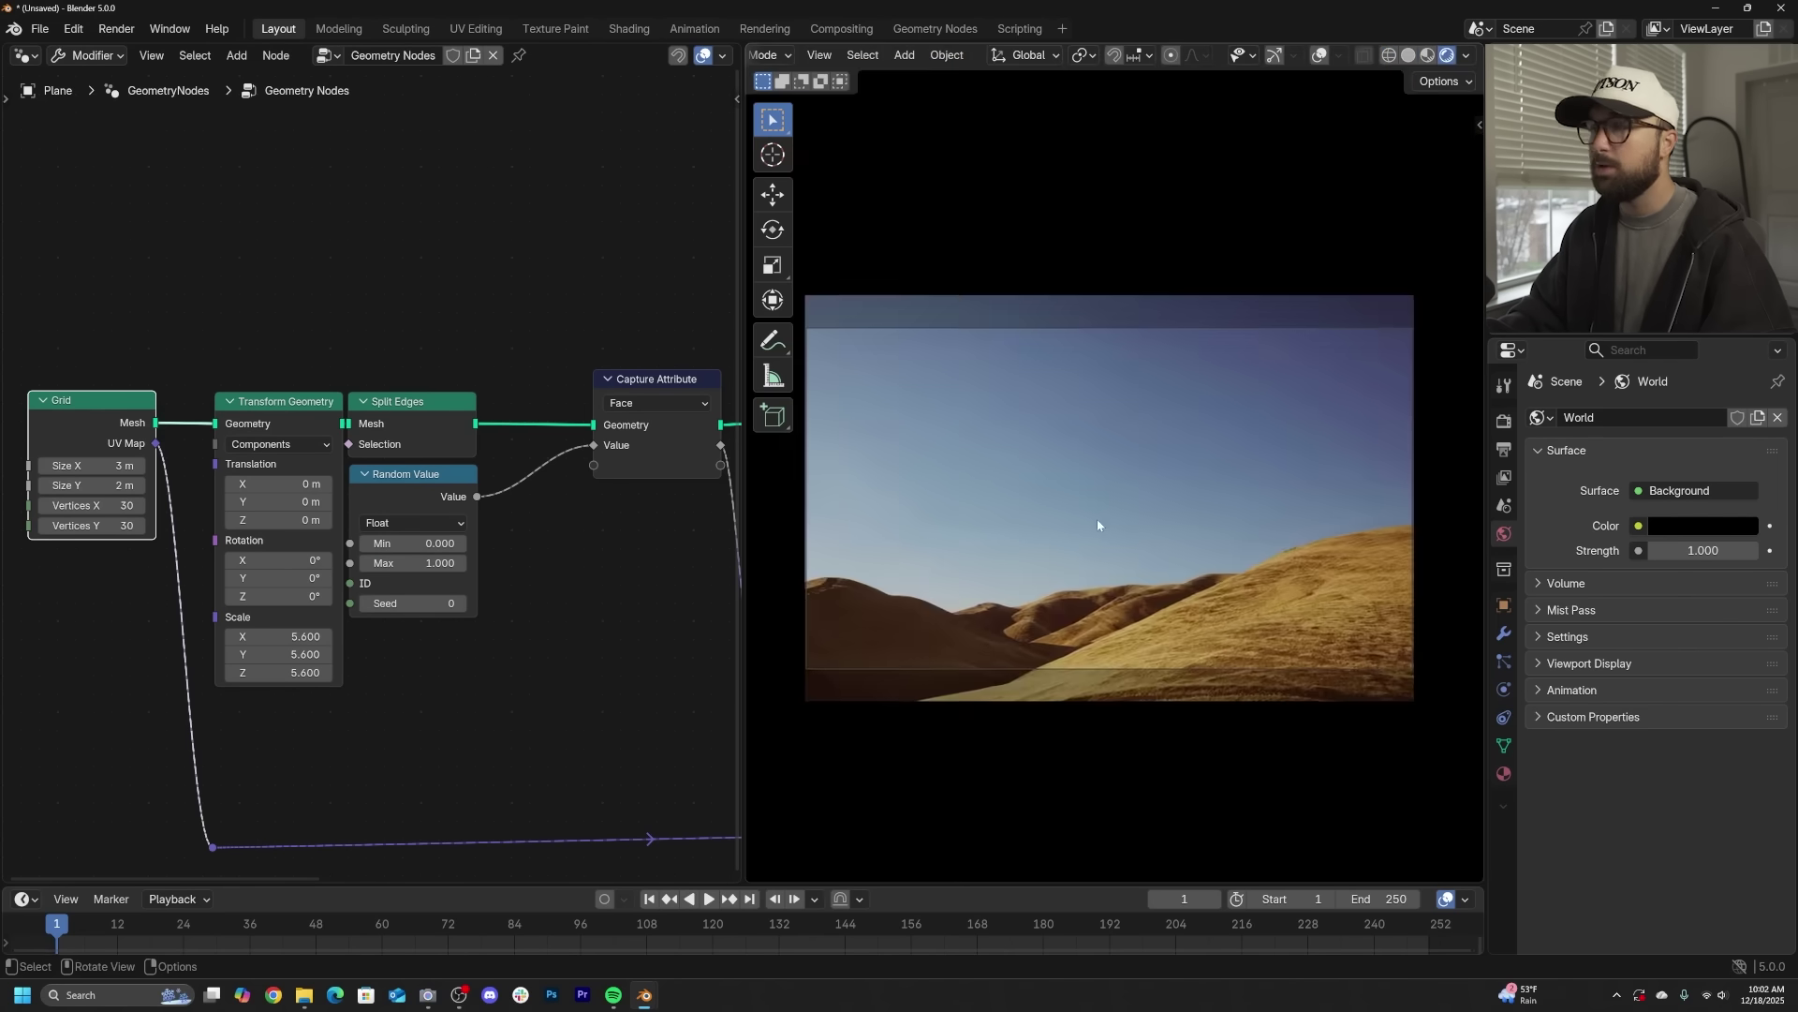
scroll(1097, 522, "up", 4)
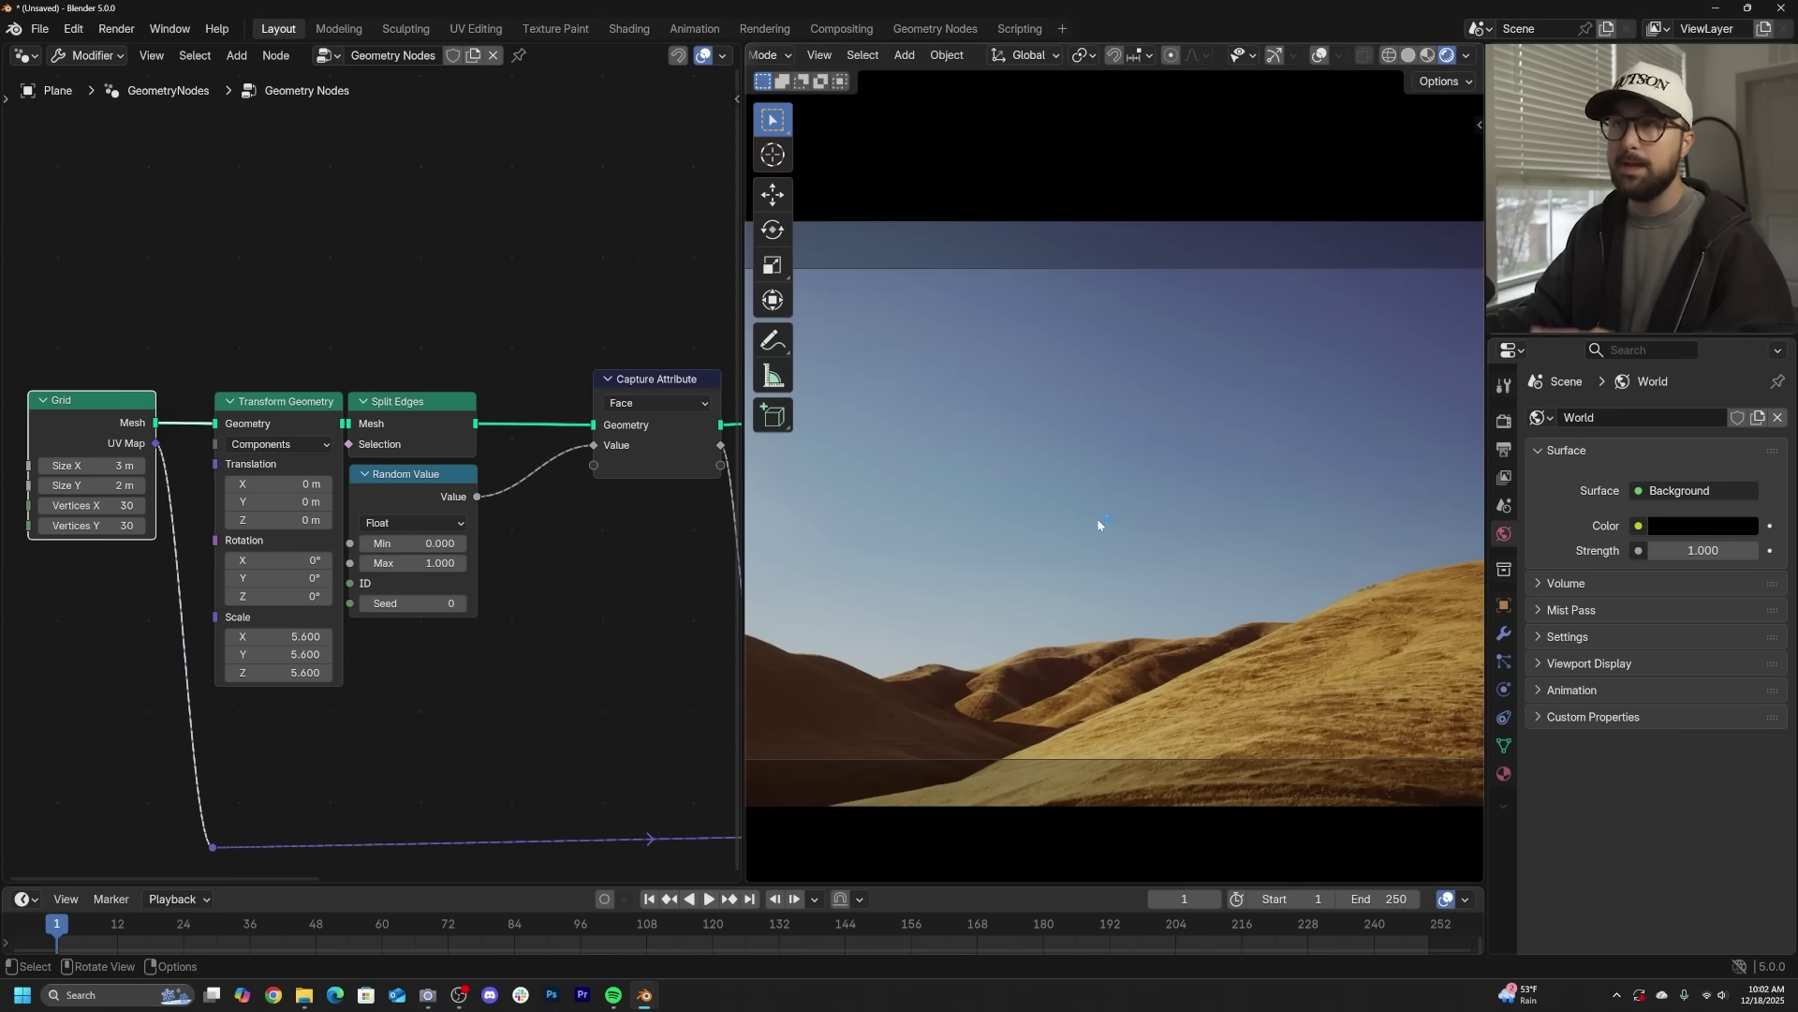
- Move the Store Named Attribute, Set Material and Group Output nodes away from Set Position to make room for more nodes
scroll(656, 384, "down", 4)
middle_click_drag(712, 375, 473, 404)
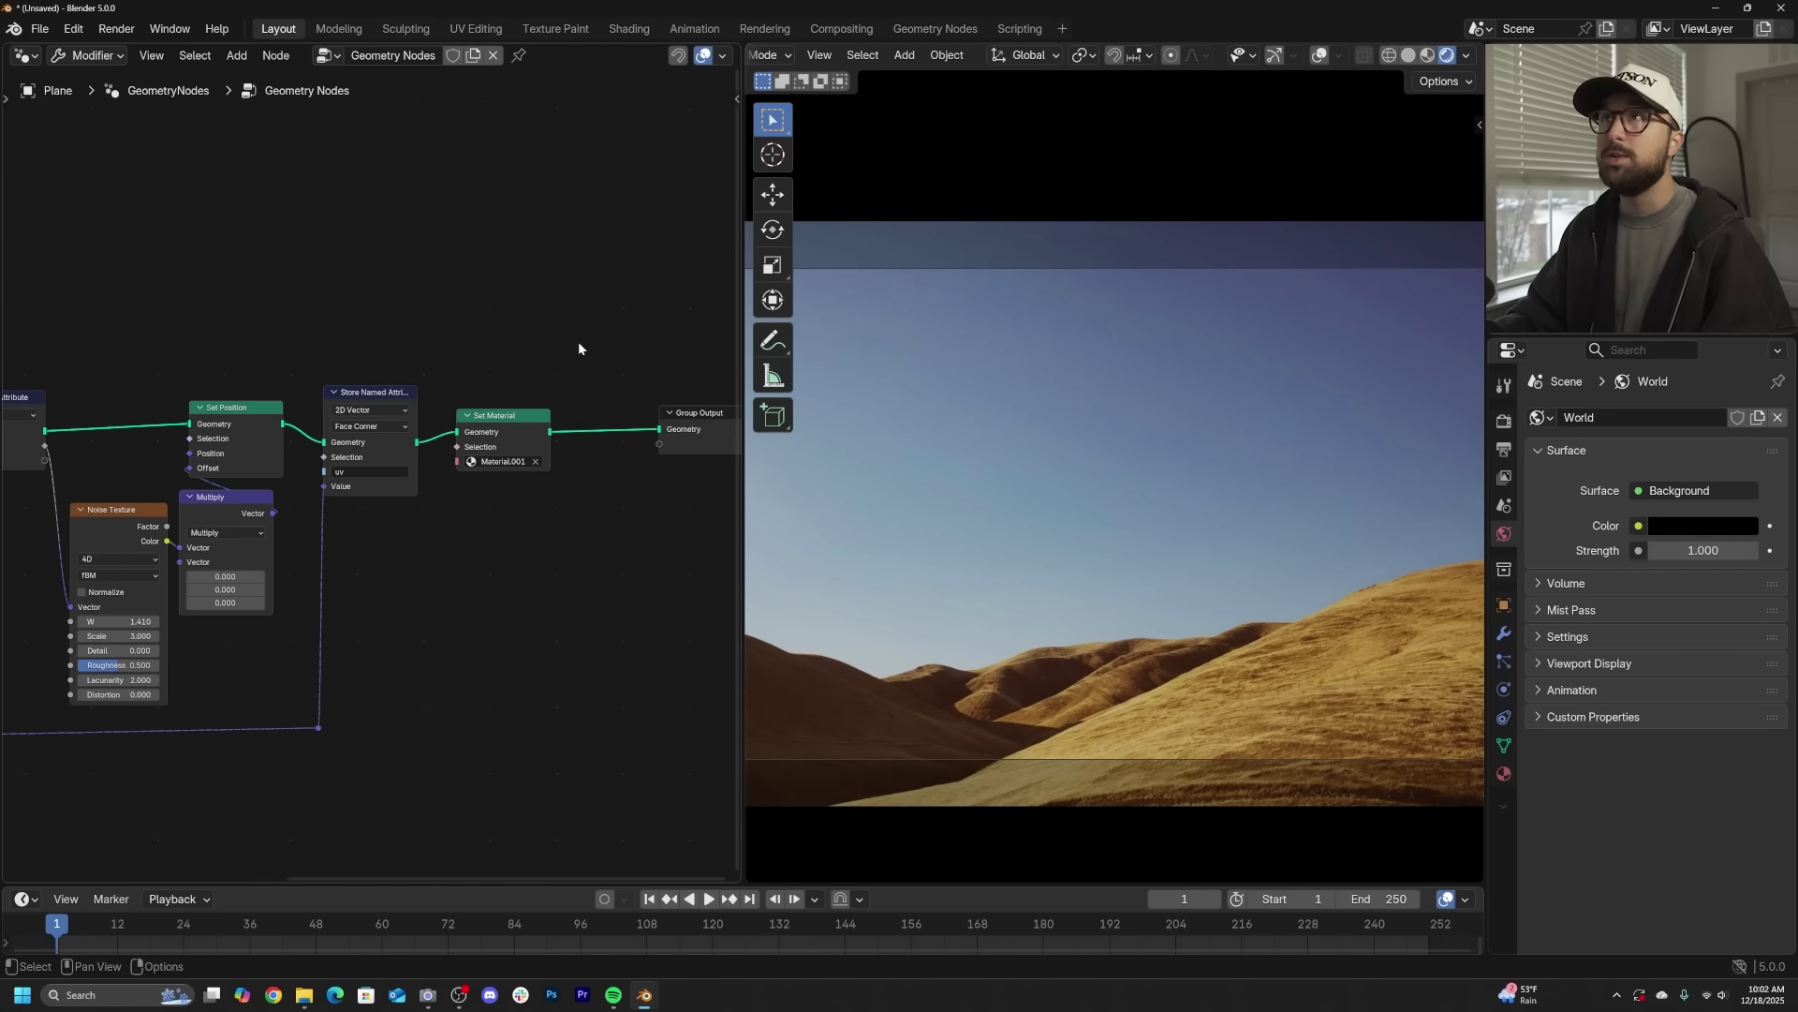
scroll(600, 361, "right", 4, "ctrl")
left_click_drag(618, 377, 359, 476)
- Insert a Separate Geometry node between Set Position and Store Named Attribute, and set its domain to Face
middle_click_drag(316, 474, 654, 478)
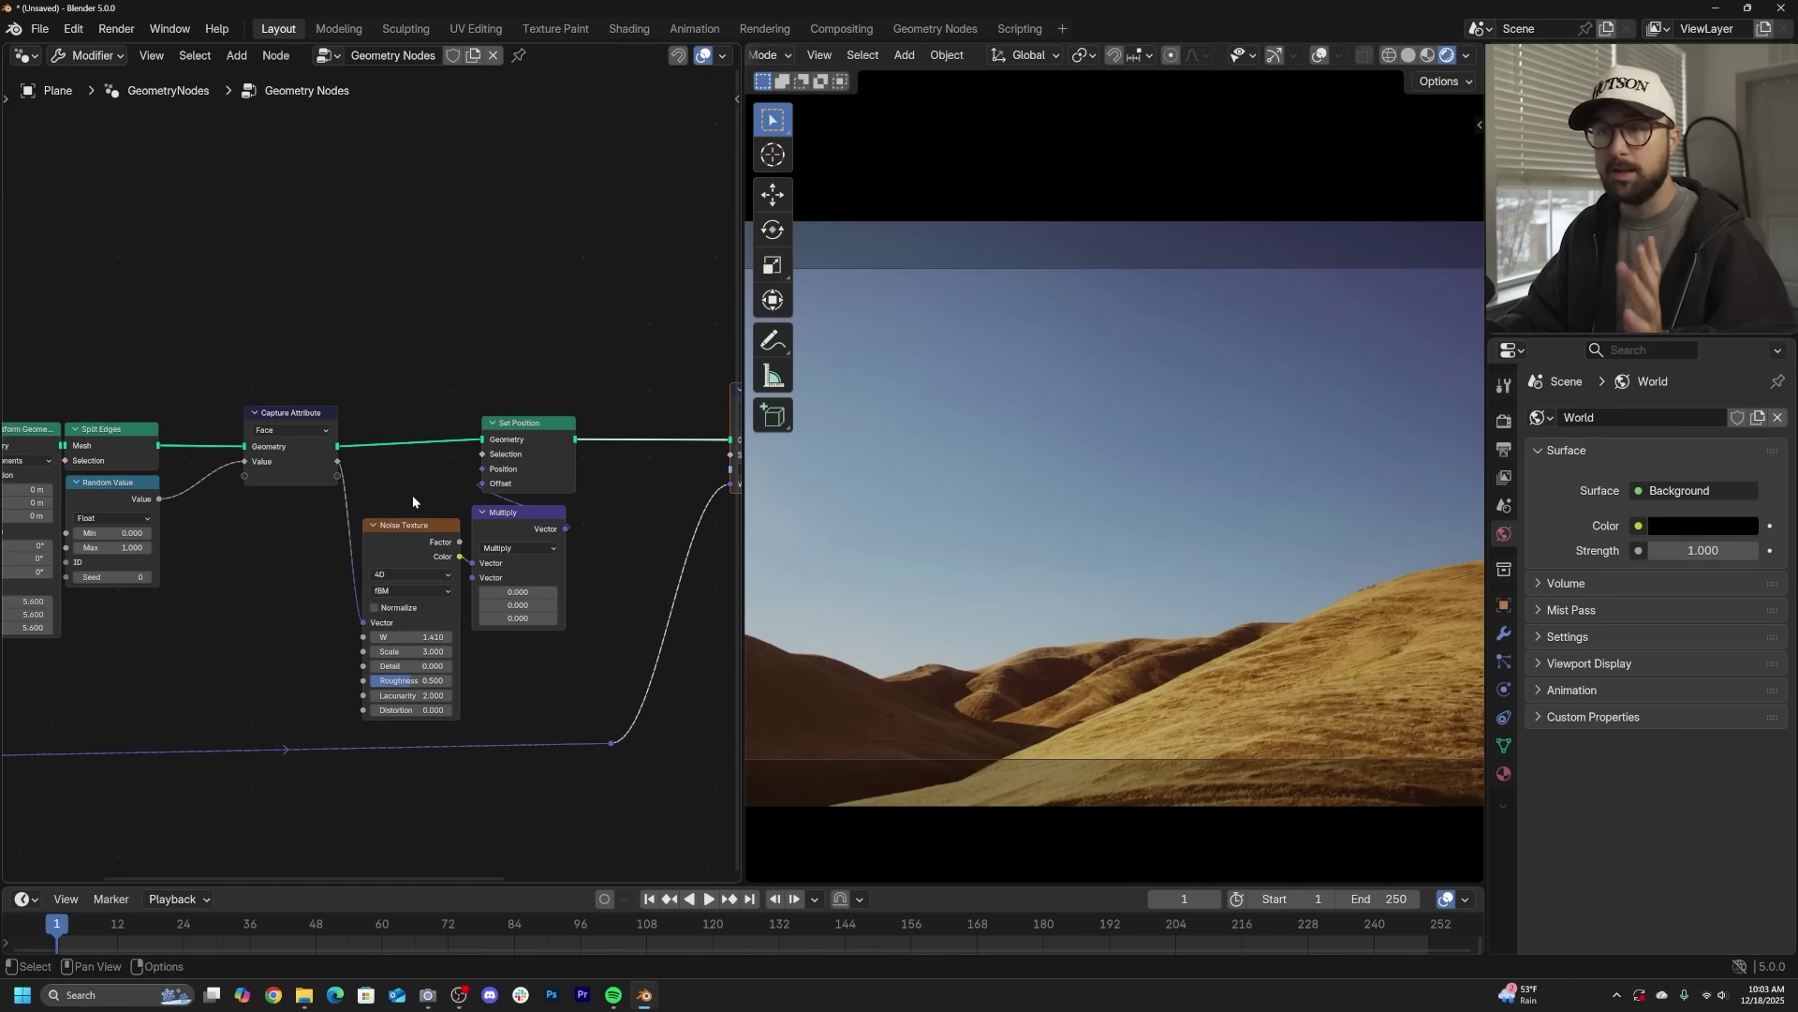
middle_click_drag(412, 495, 252, 520)
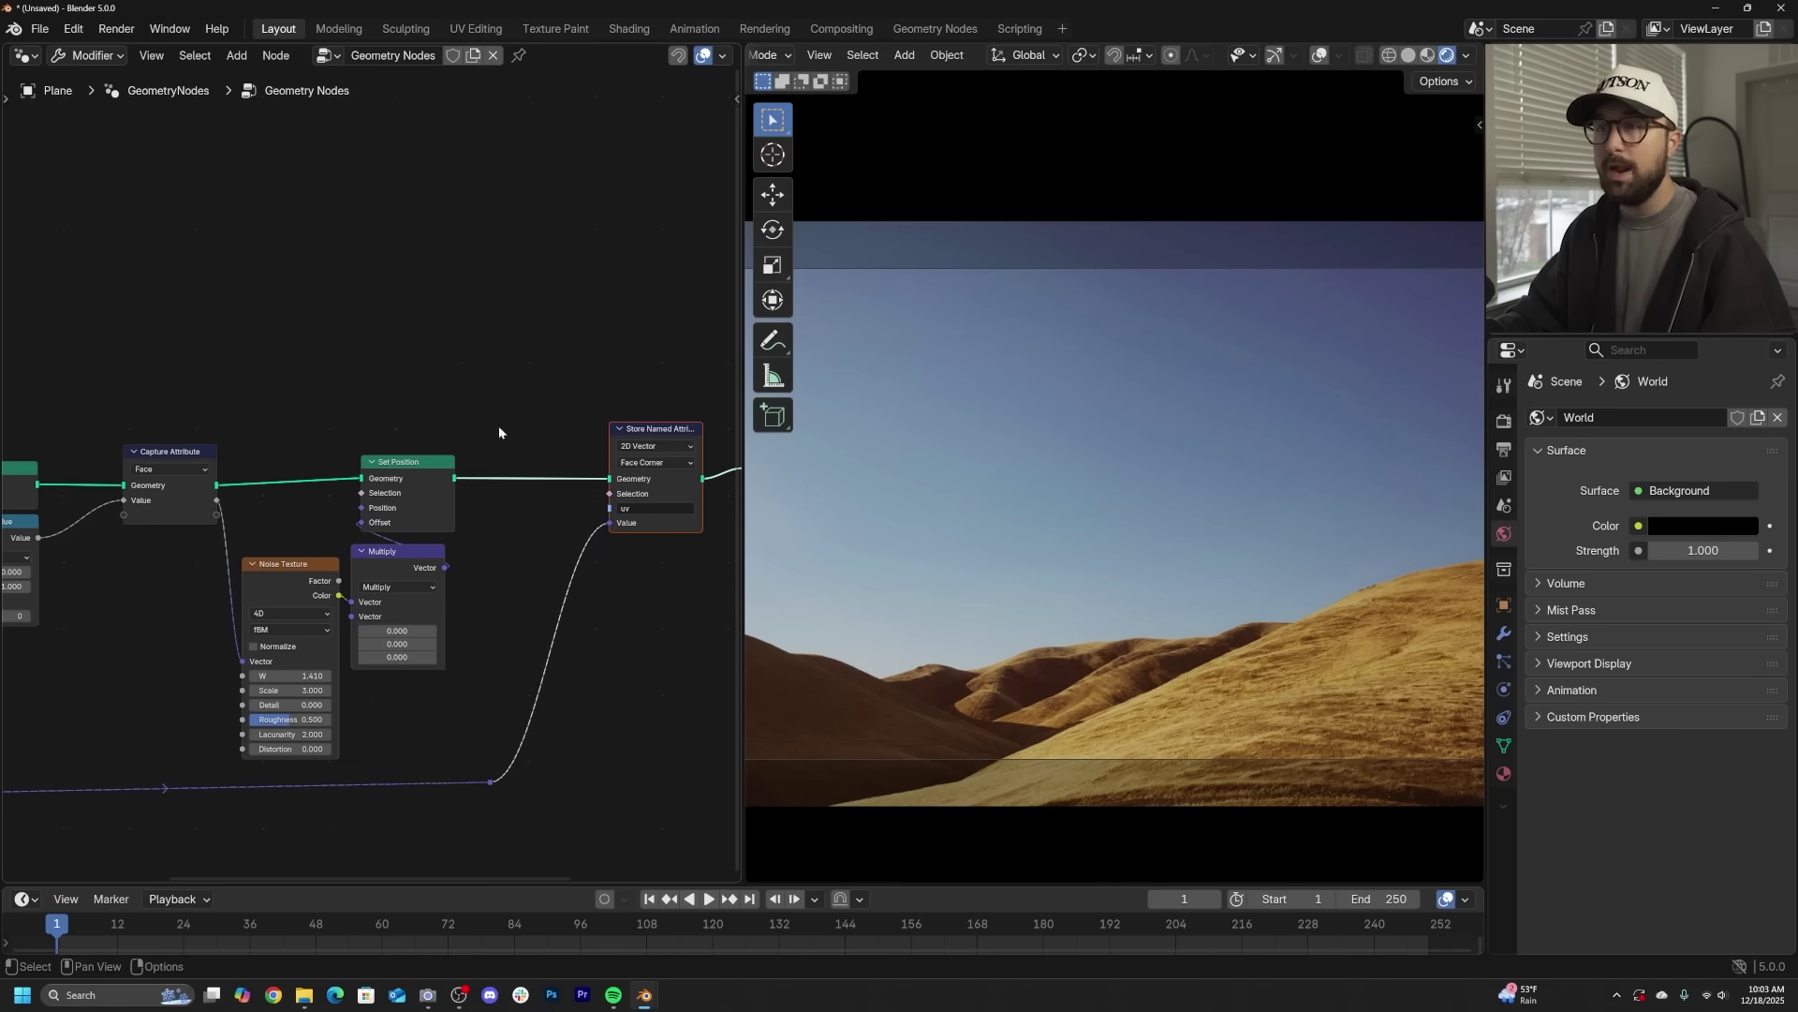
key("shift+a")
type("sep")
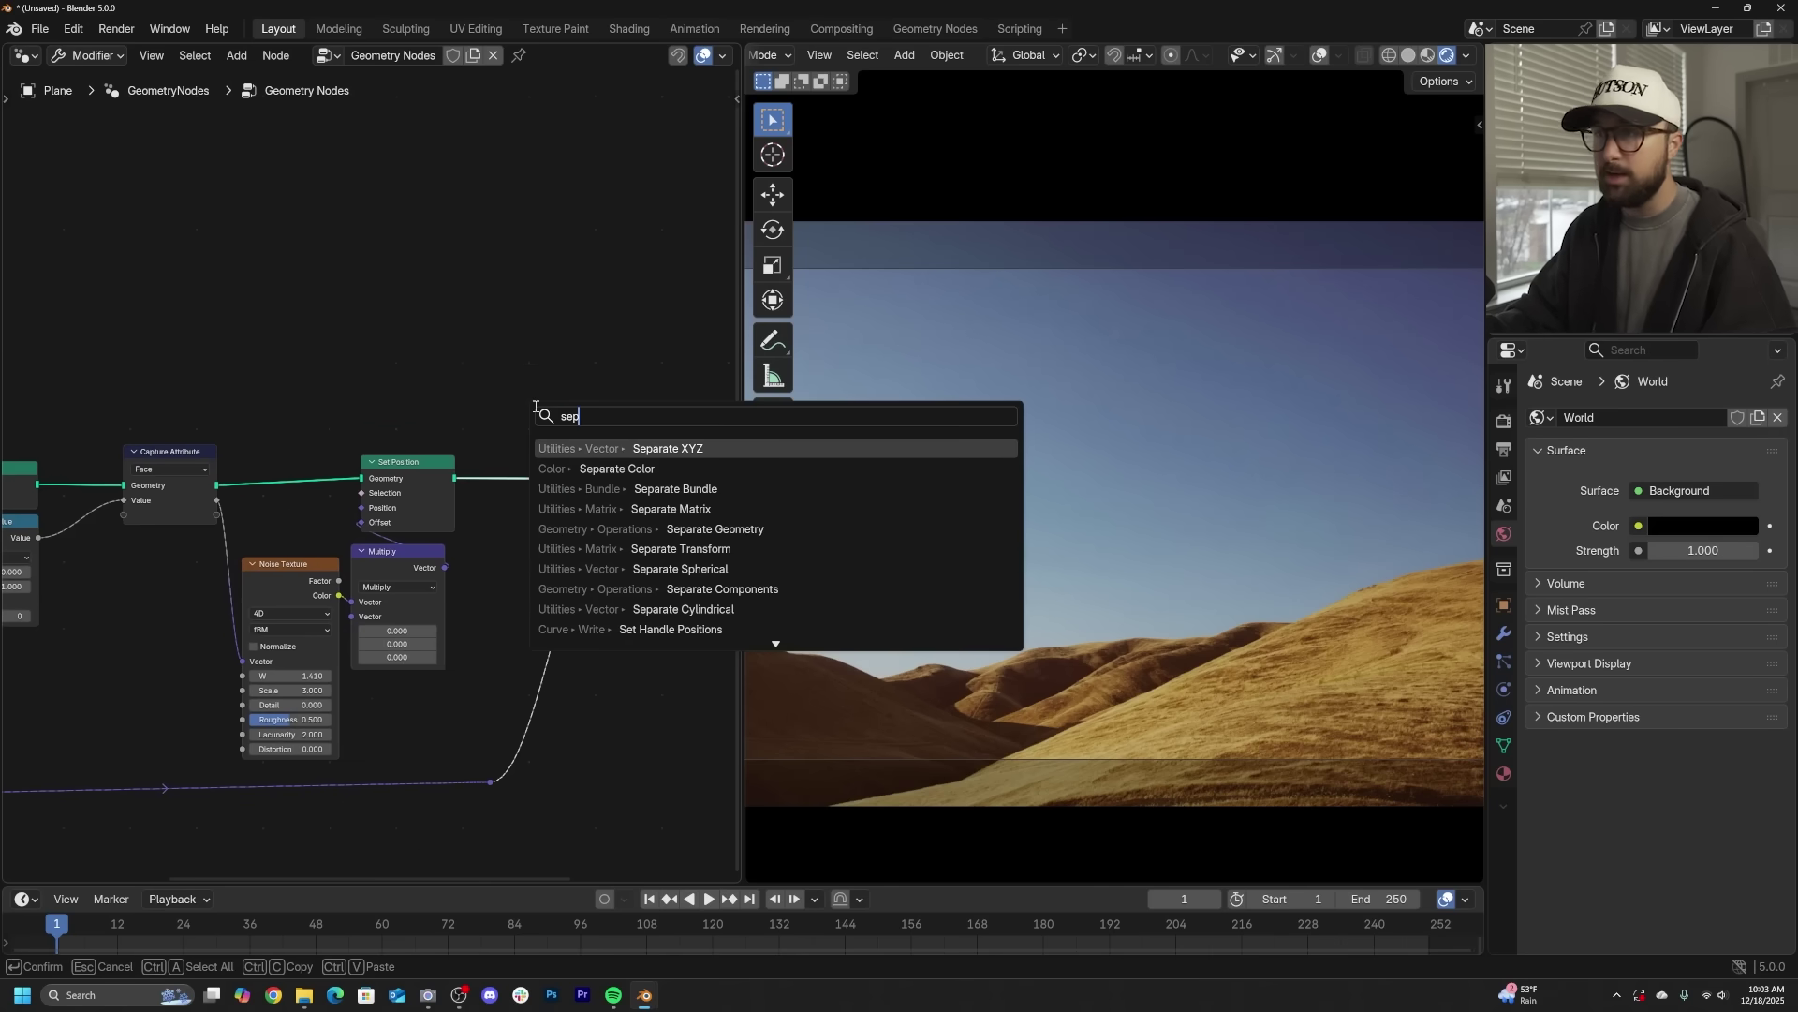
left_click(655, 528)
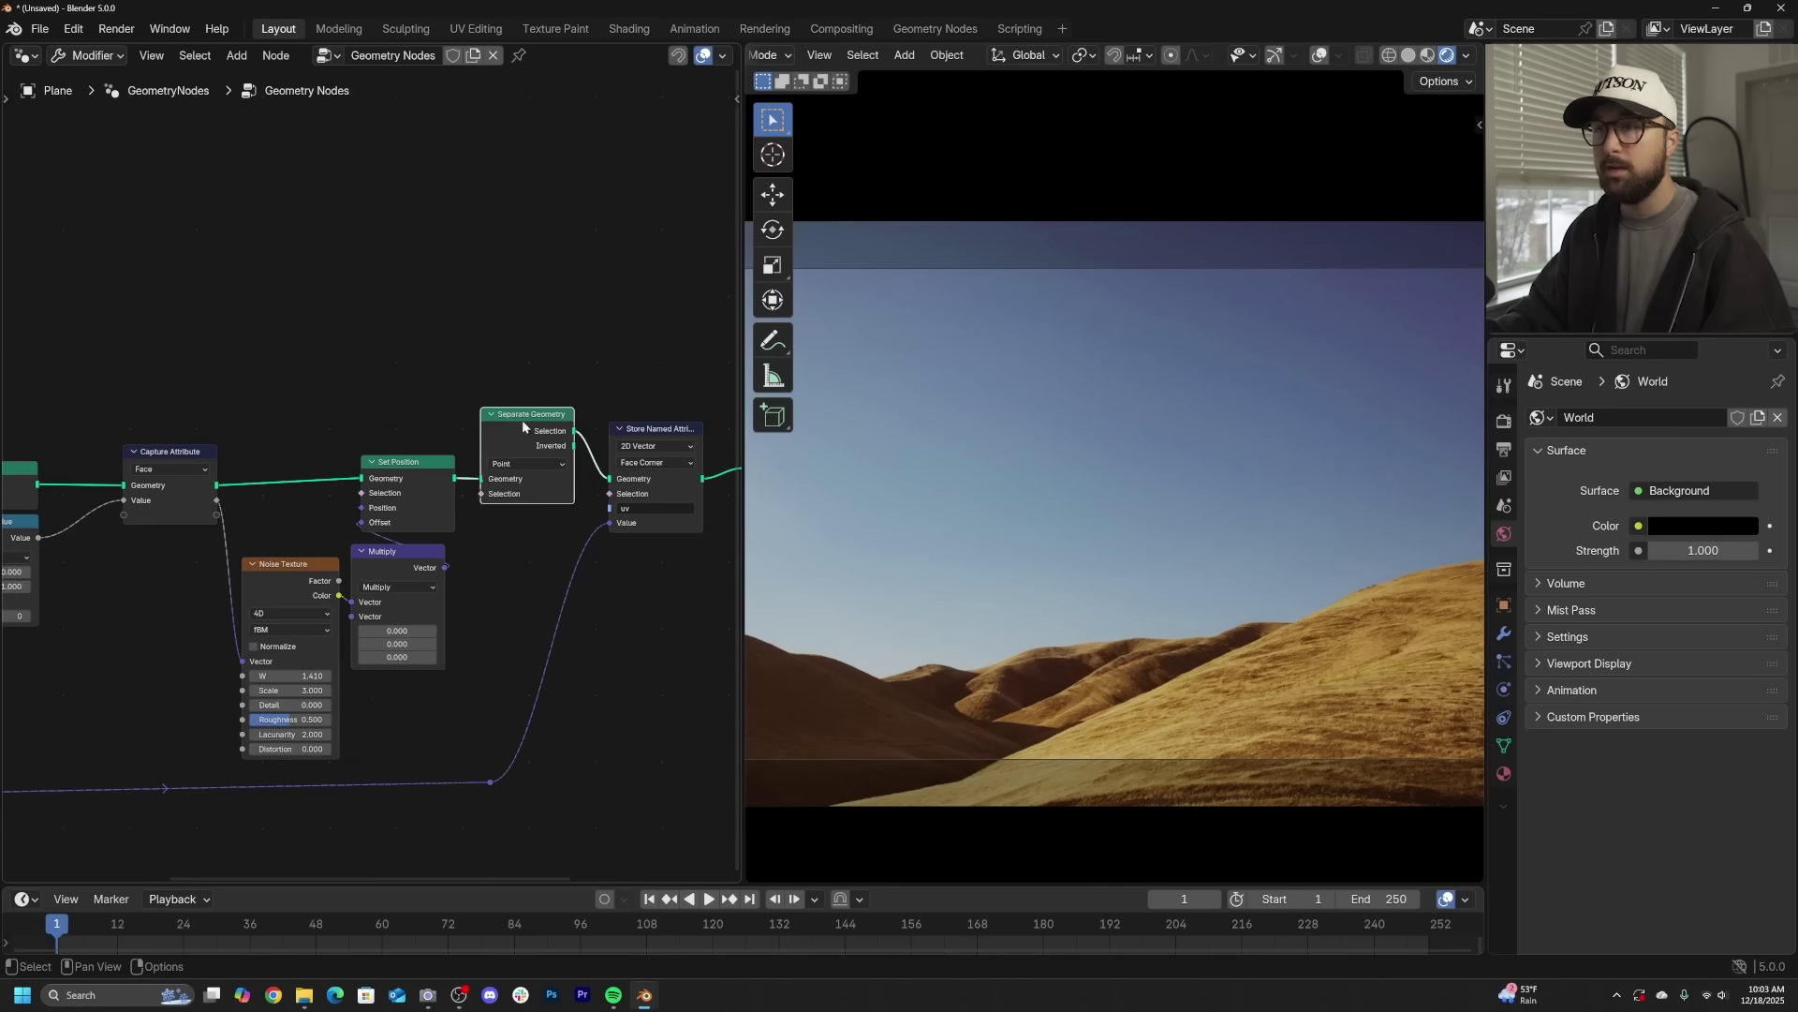
left_click(520, 420)
scroll(566, 464, "up", 2)
left_click(567, 463)
left_click(593, 551)
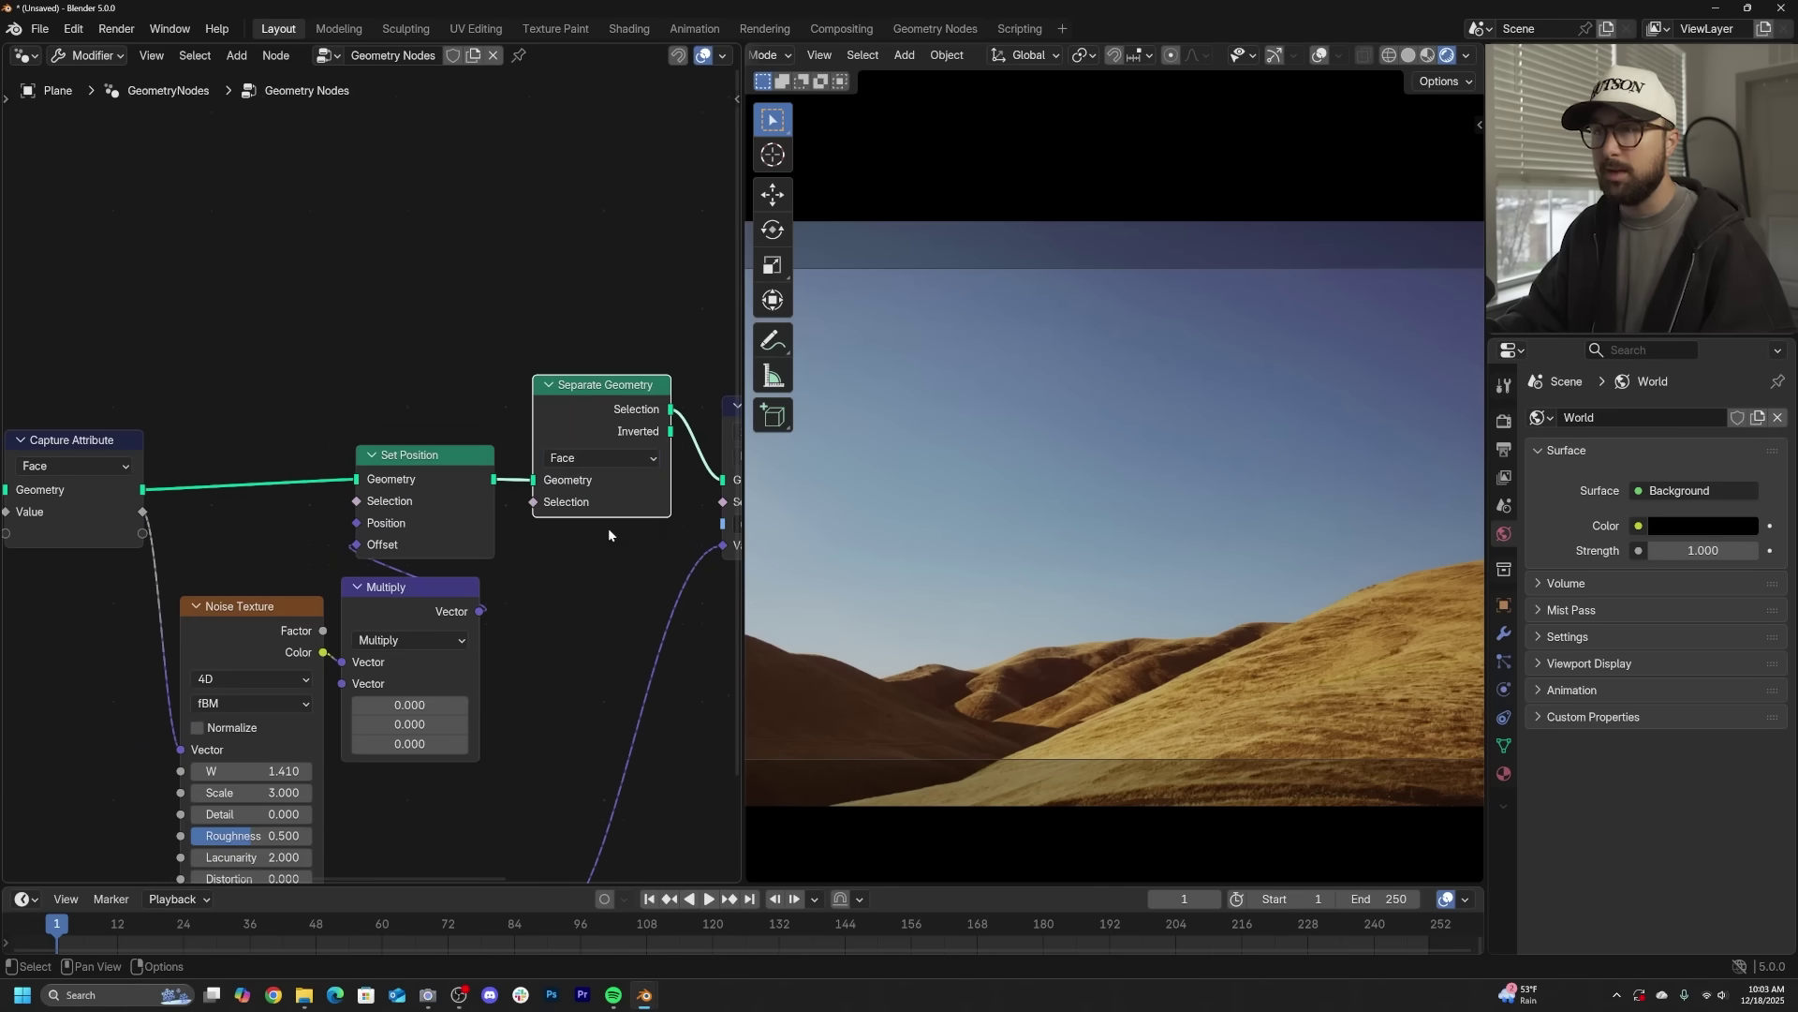
- Add a Random Value node beside the Separate Geometry node and set its data type to Boolean
middle_click_drag(609, 489, 450, 514)
key("shift+a")
type("random")
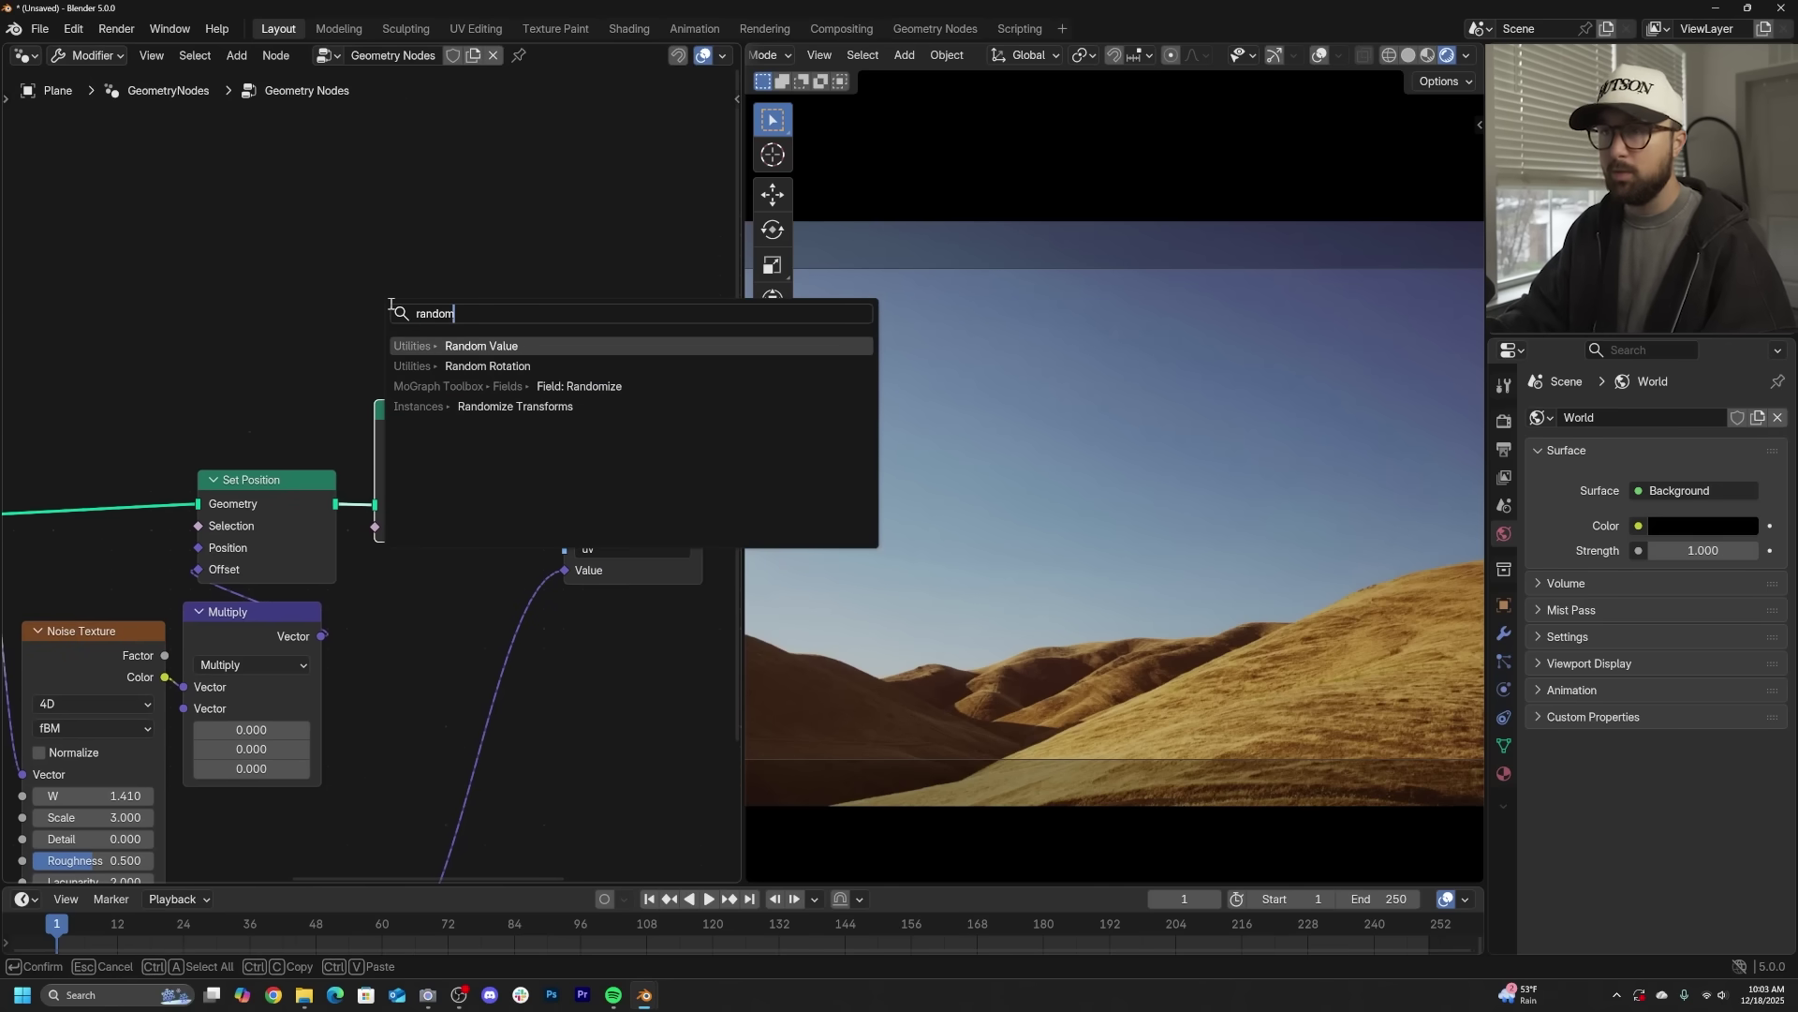
left_click(481, 345)
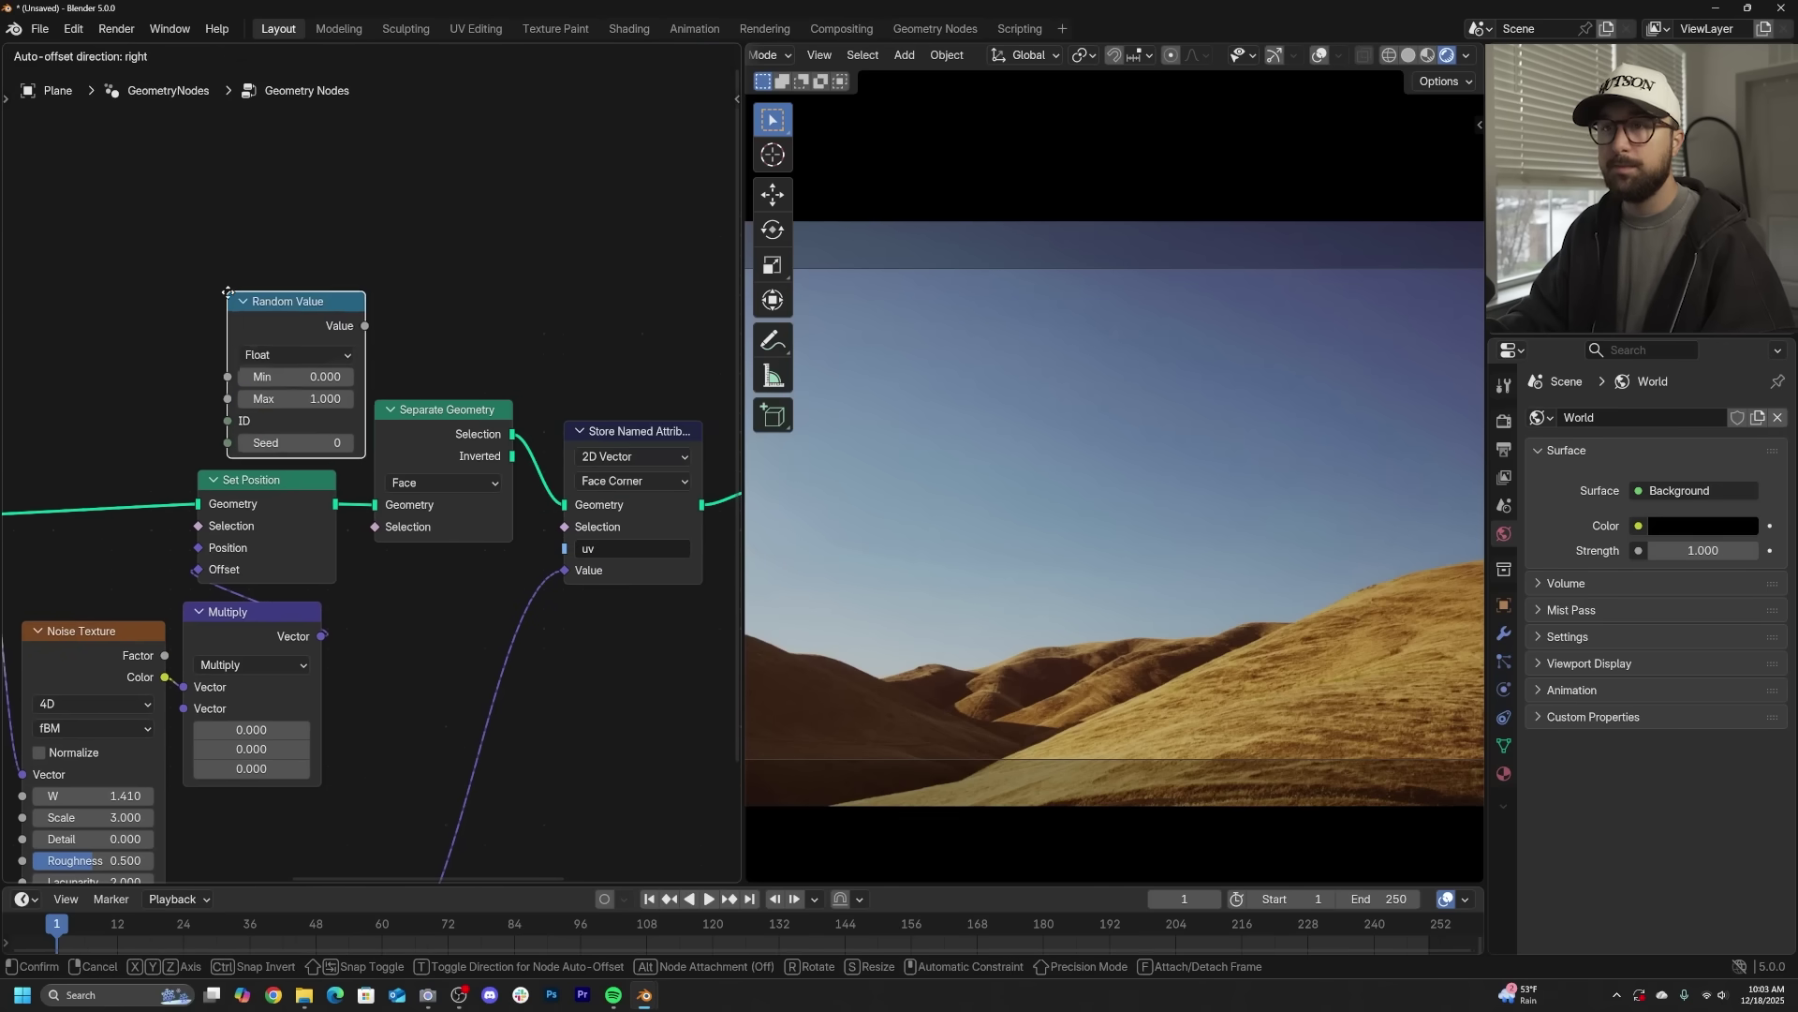
left_click(287, 360)
left_click(287, 354)
left_click(289, 440)
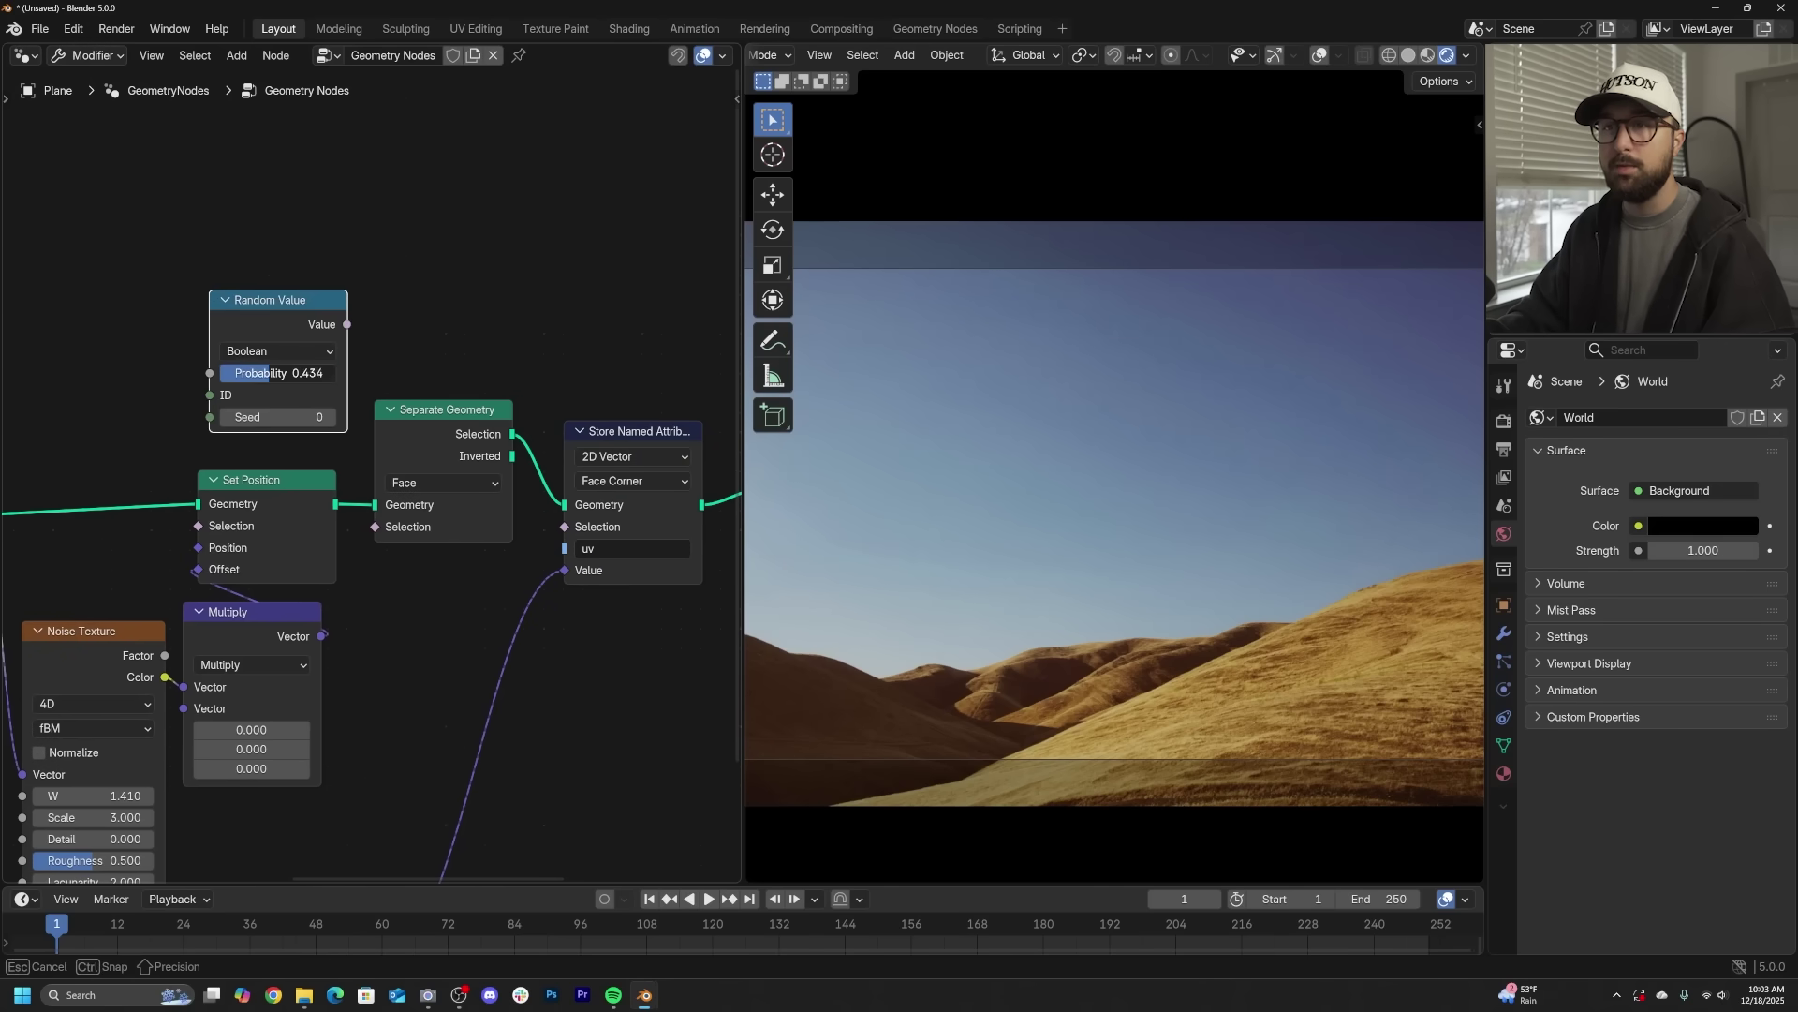
key("Escape")
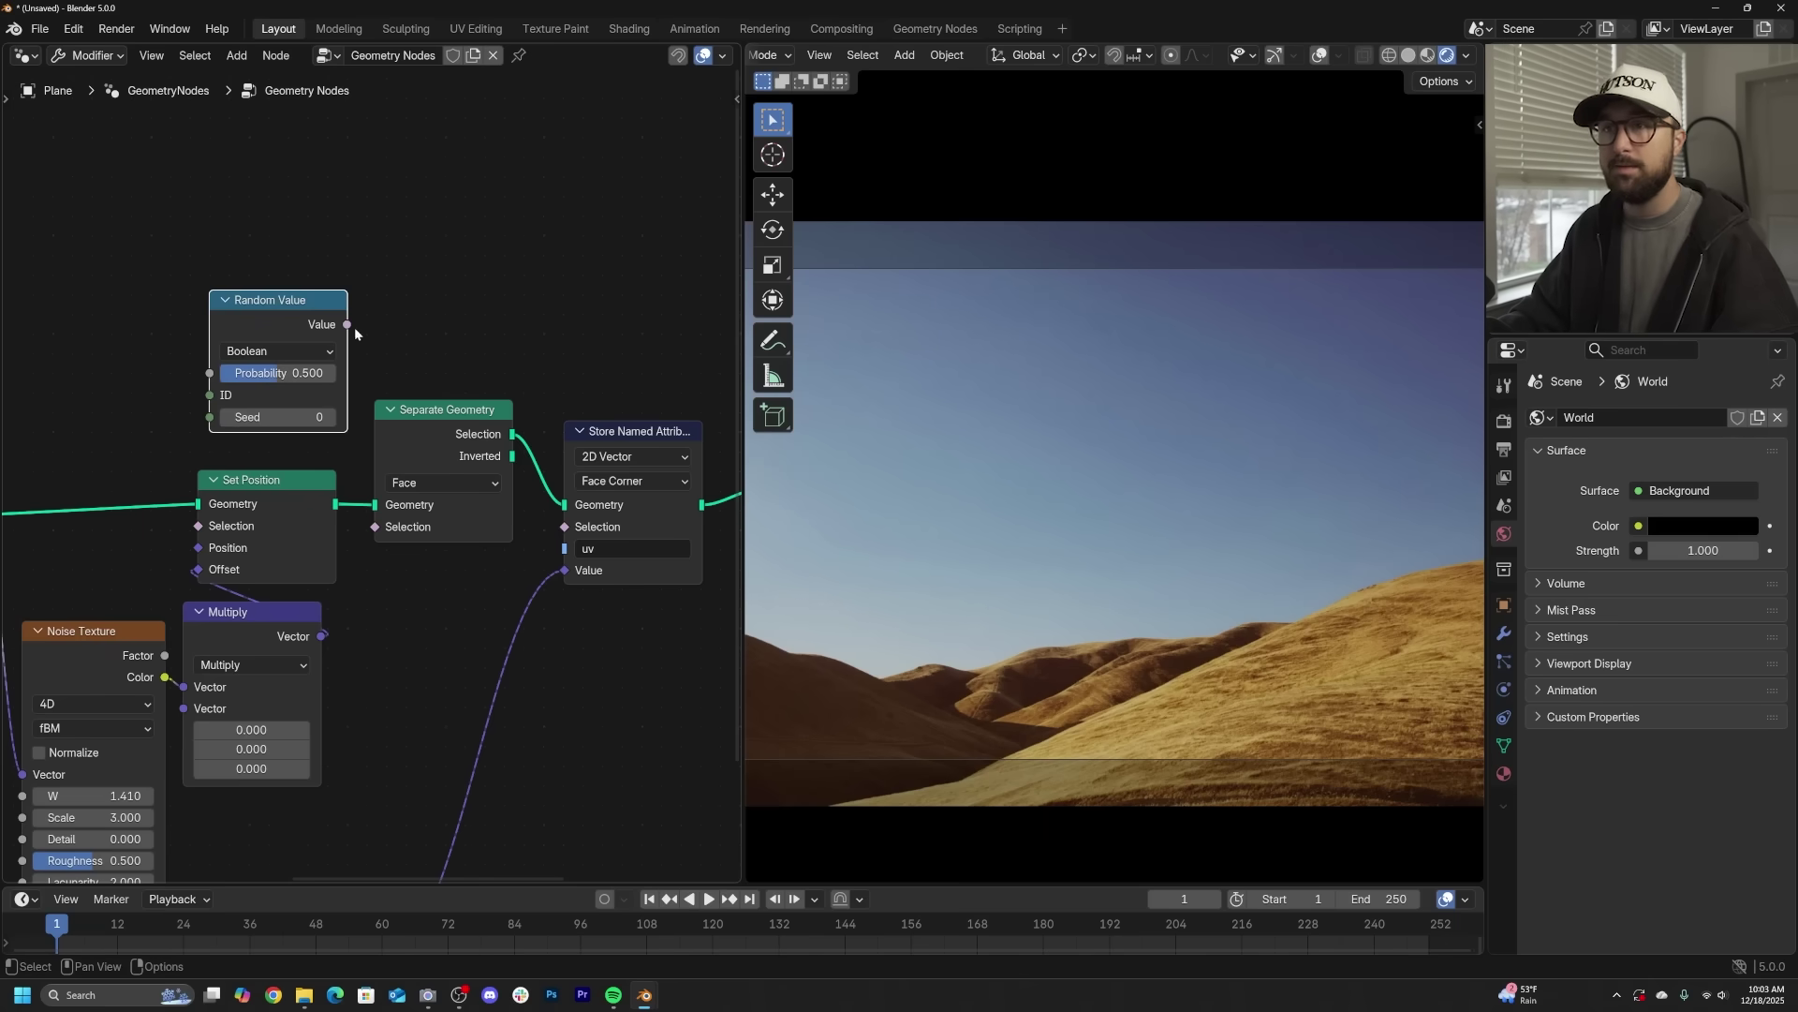
- Connect the Boolean Random Value to the Separate Geometry node's Selection and inspect the plane at an angle and from above
left_click_drag(348, 324, 371, 538)
middle_click_drag(1021, 562, 1011, 366)
scroll(1042, 393, "up", 5)
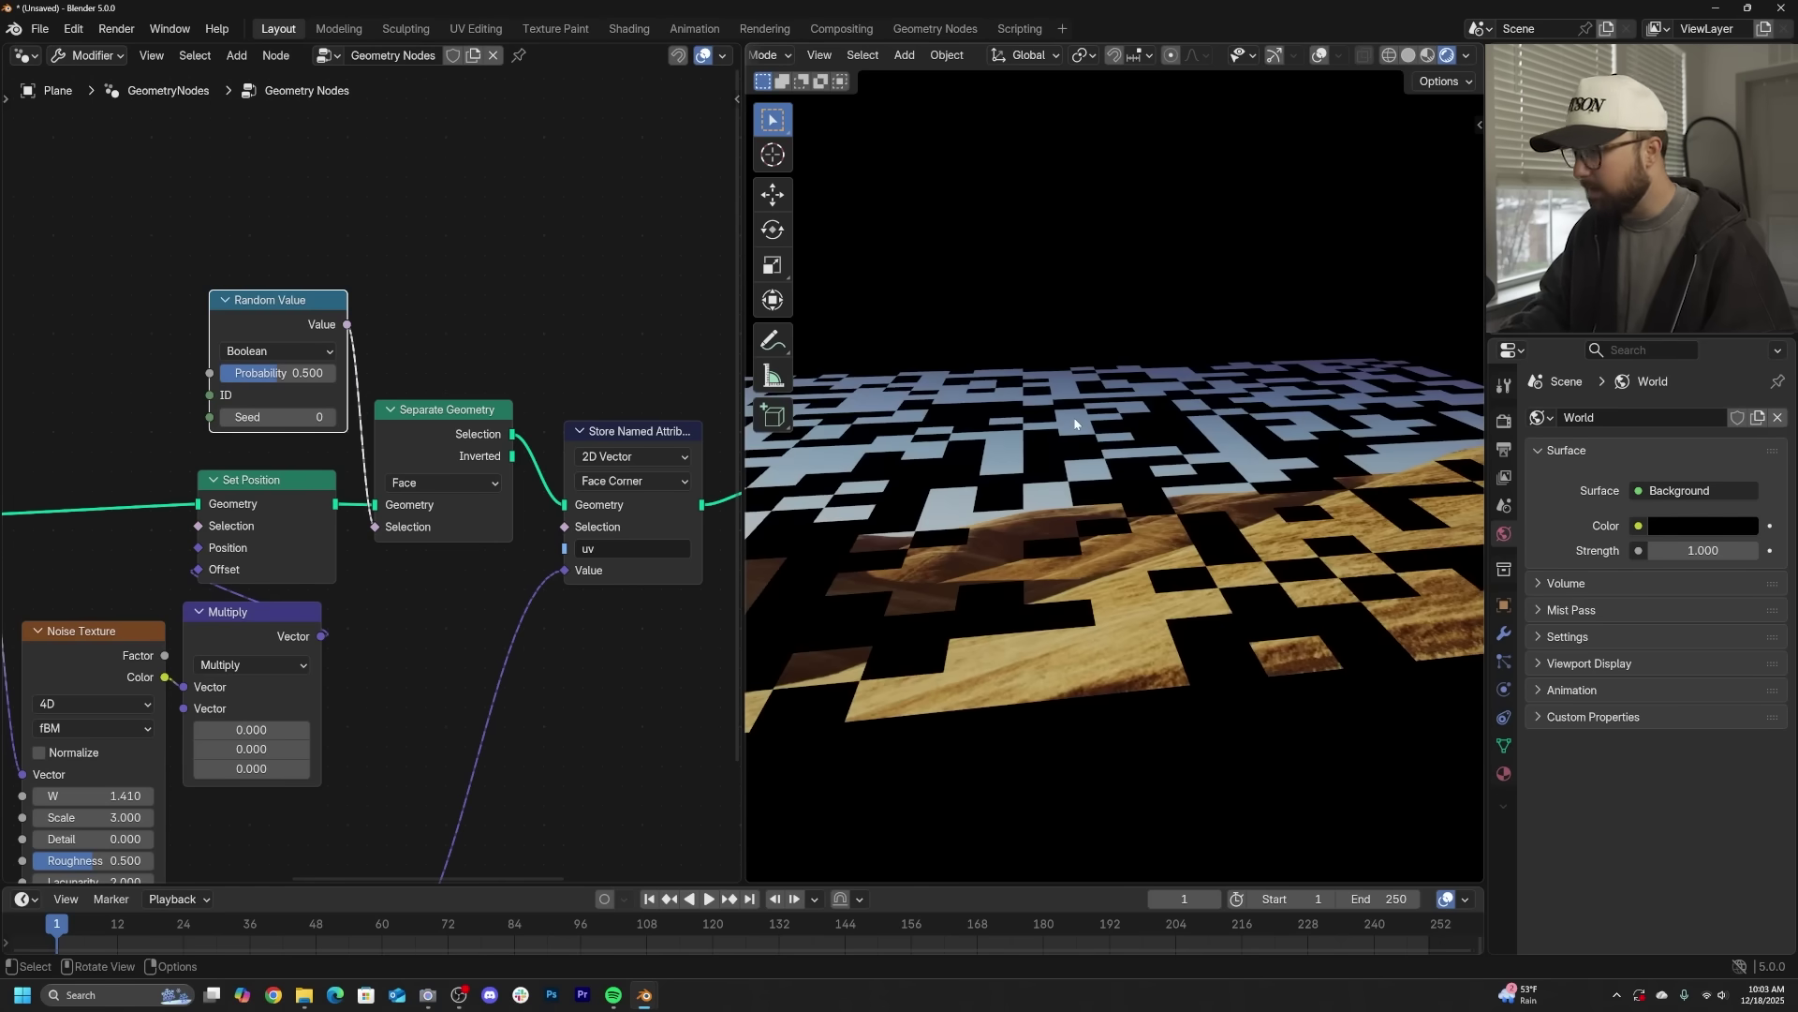
key("KP_7")
scroll(394, 466, "up", 3)
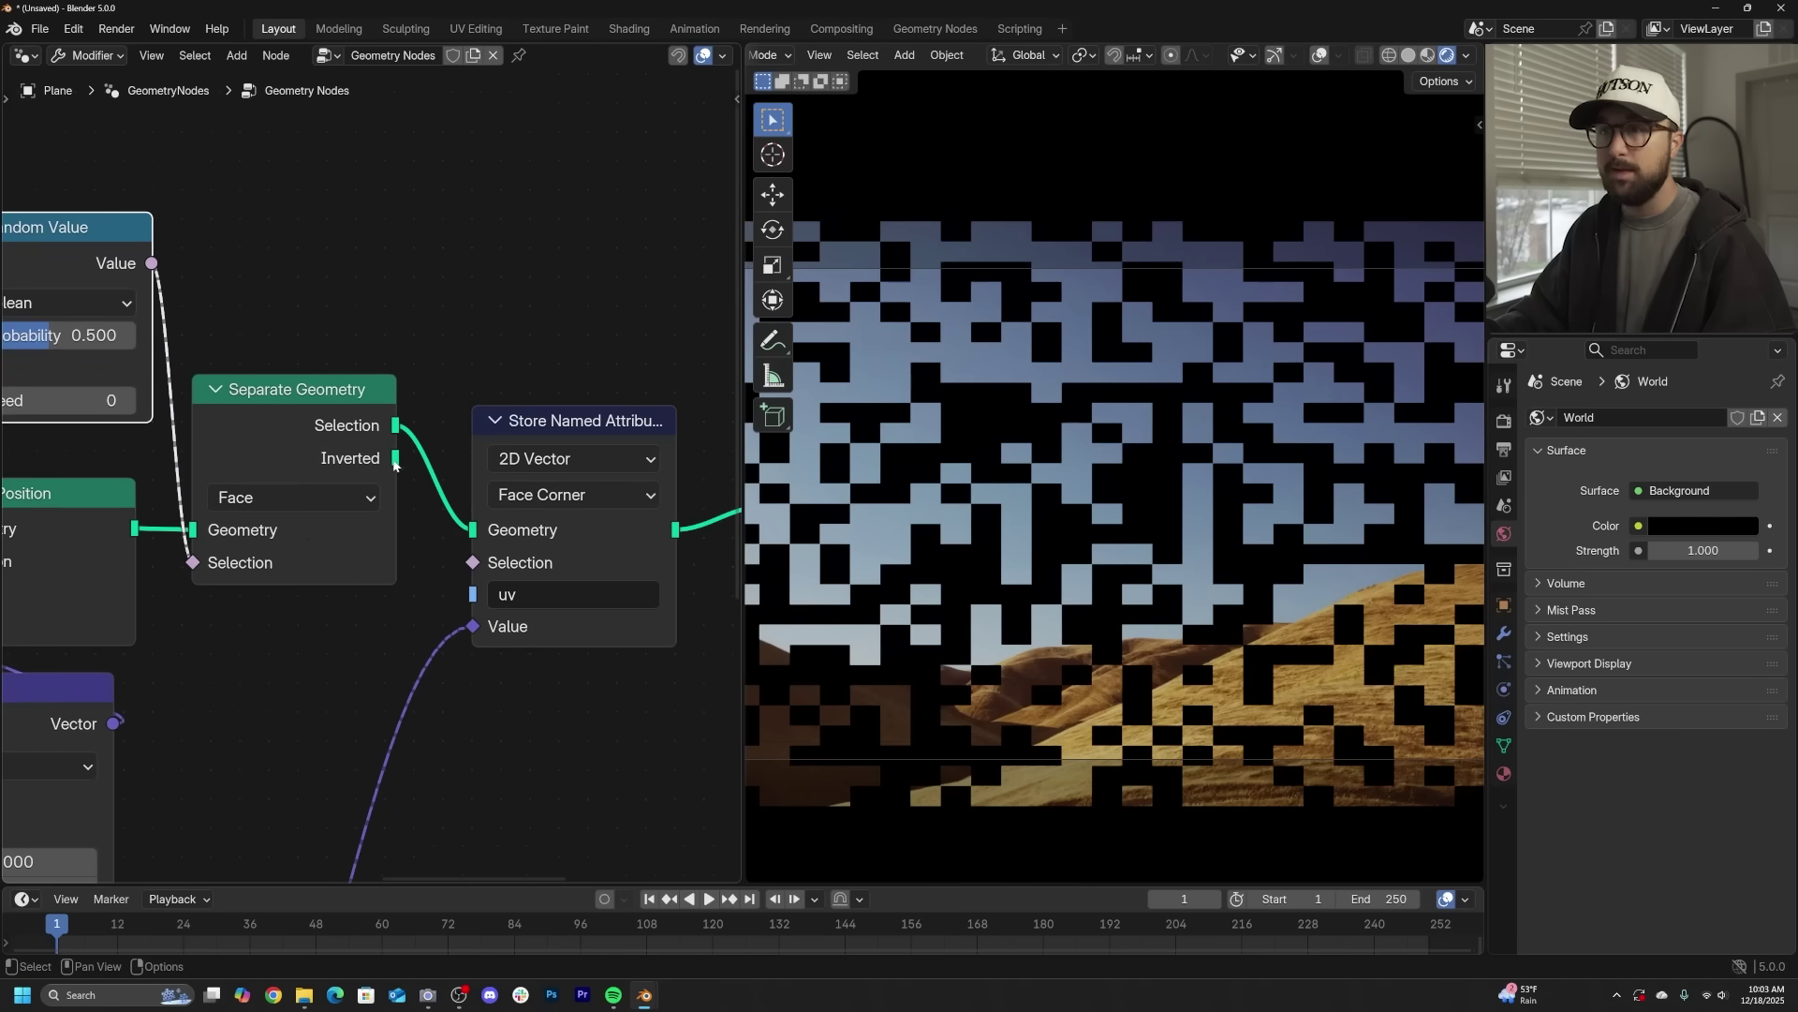
- Duplicate the Store Named Attribute and Set Material nodes together and place the copies above the originals
mouse_move(394, 460)
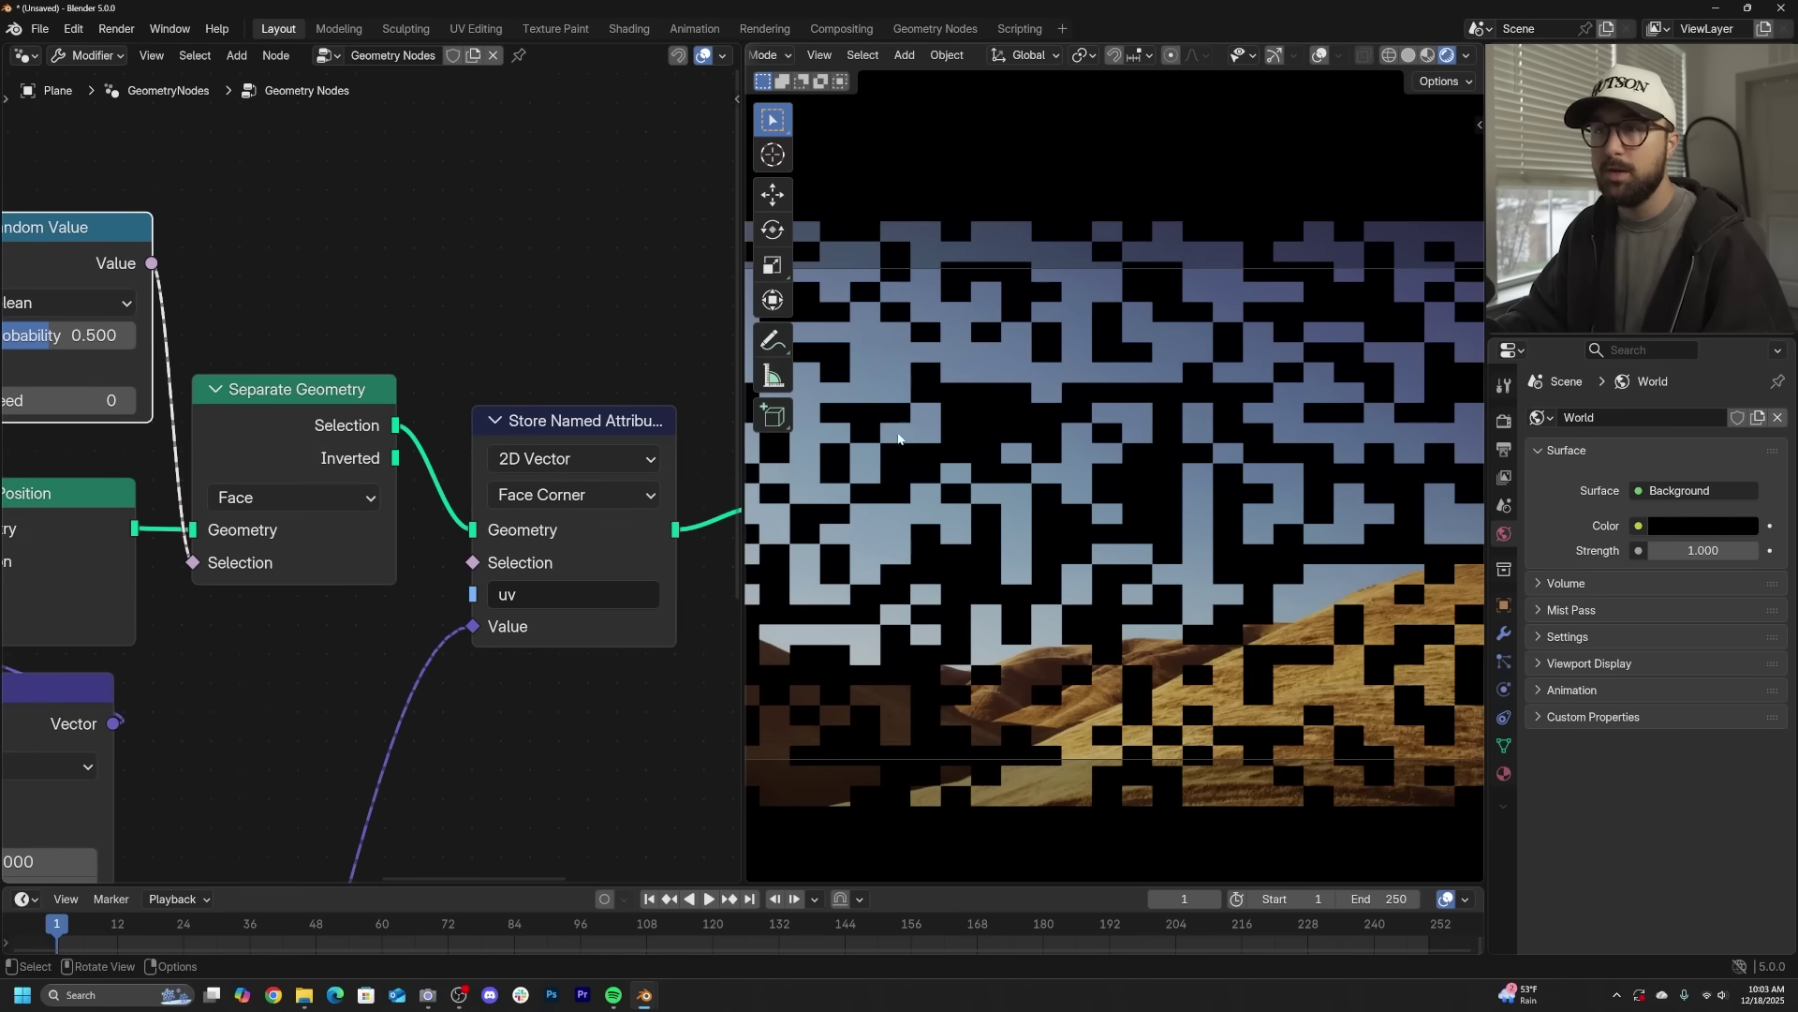
left_click_drag(398, 459, 506, 239)
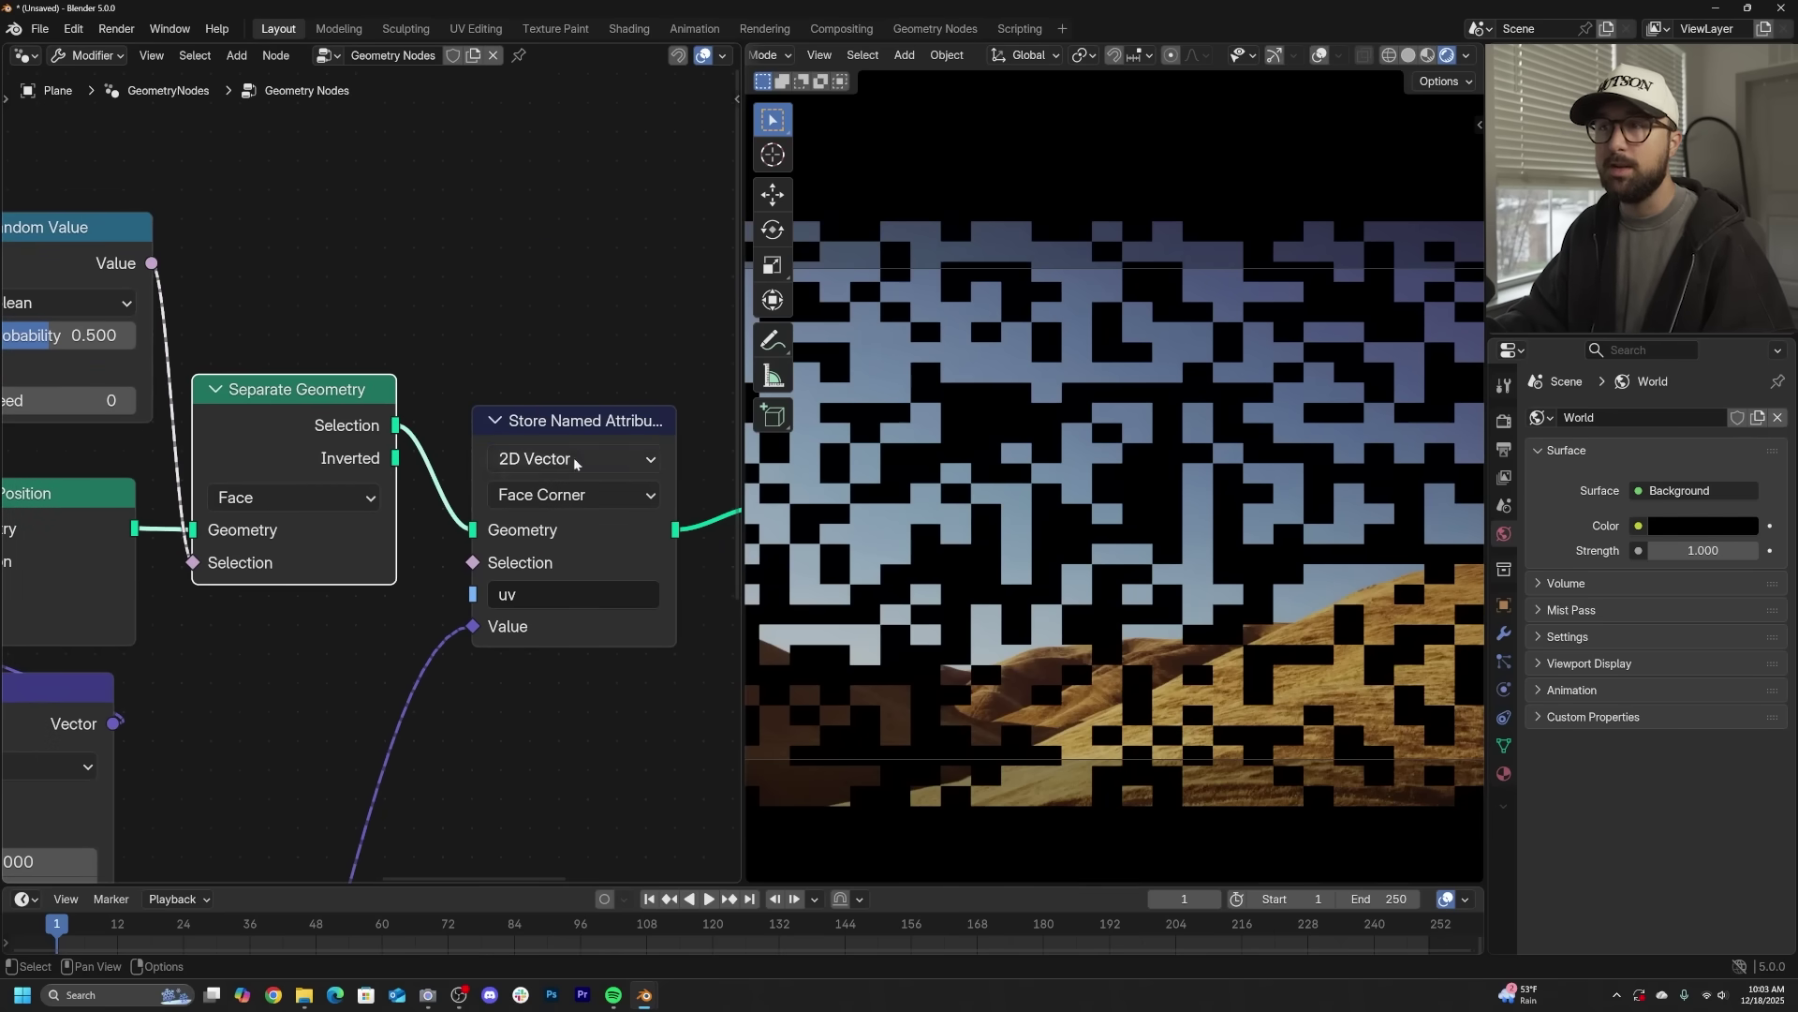
scroll(485, 561, "down", 3)
scroll(494, 486, "down", 2)
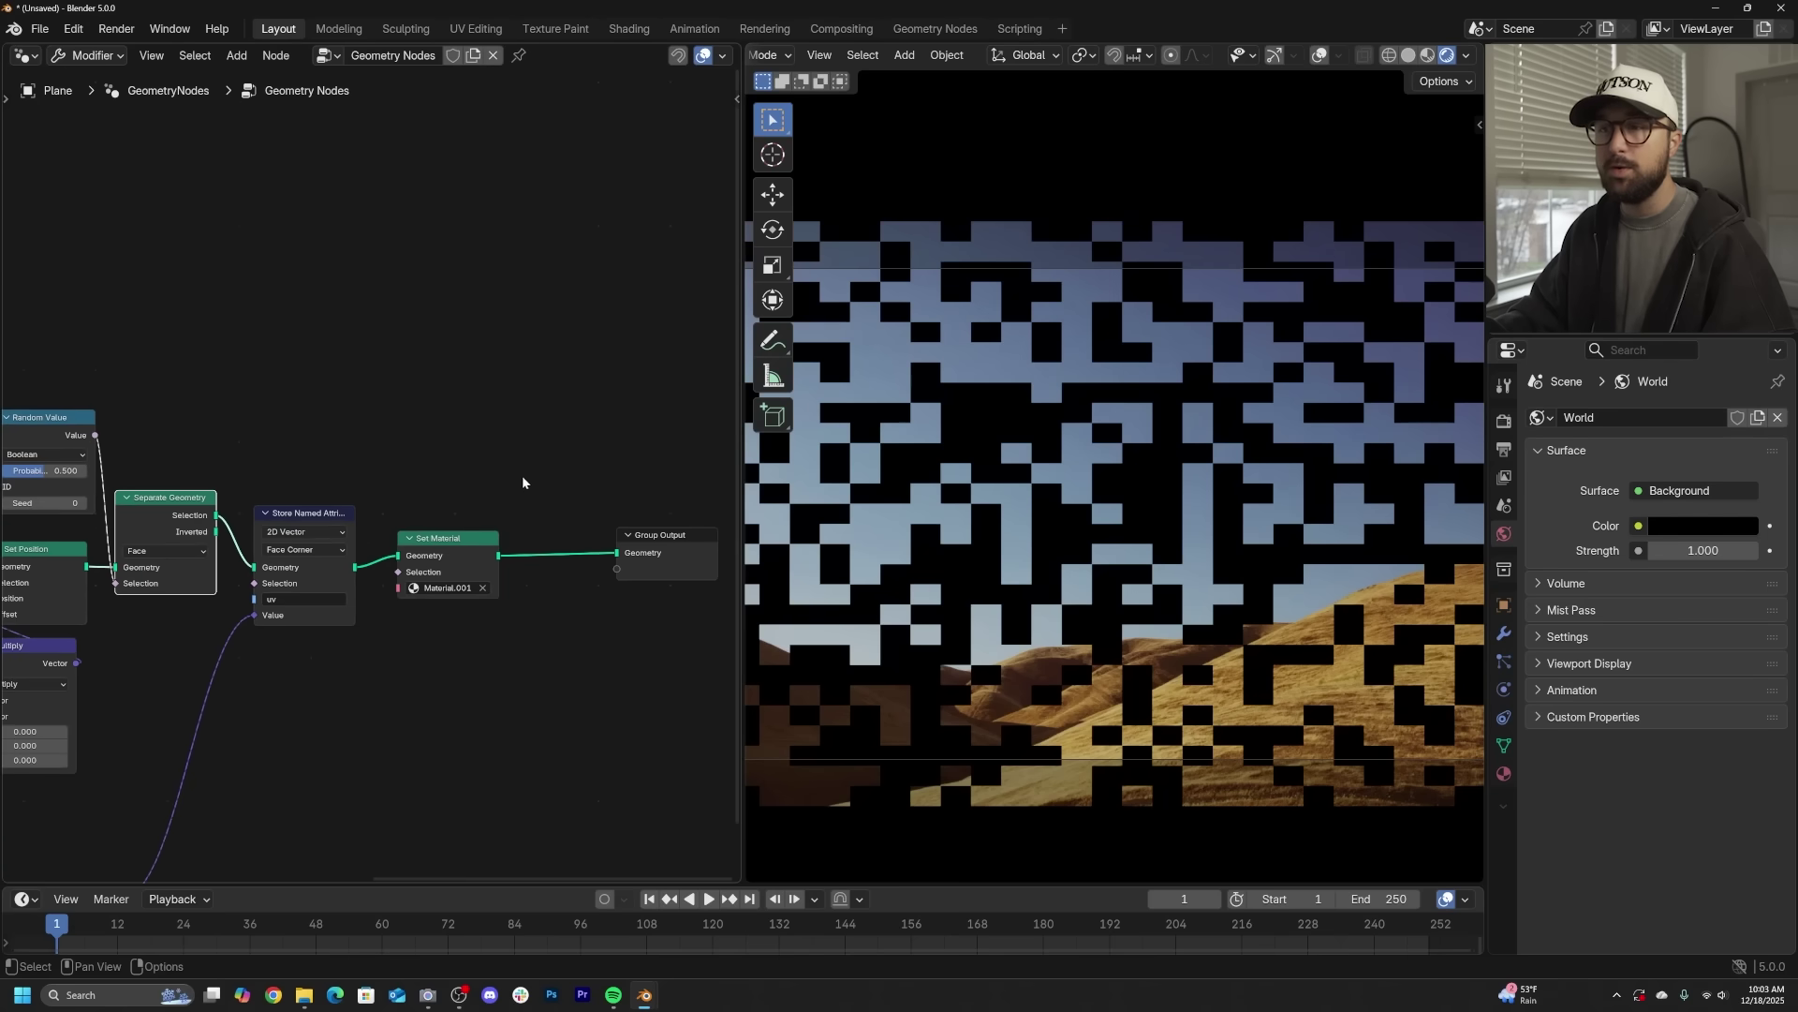
left_click_drag(522, 481, 293, 666)
key("shift+d")
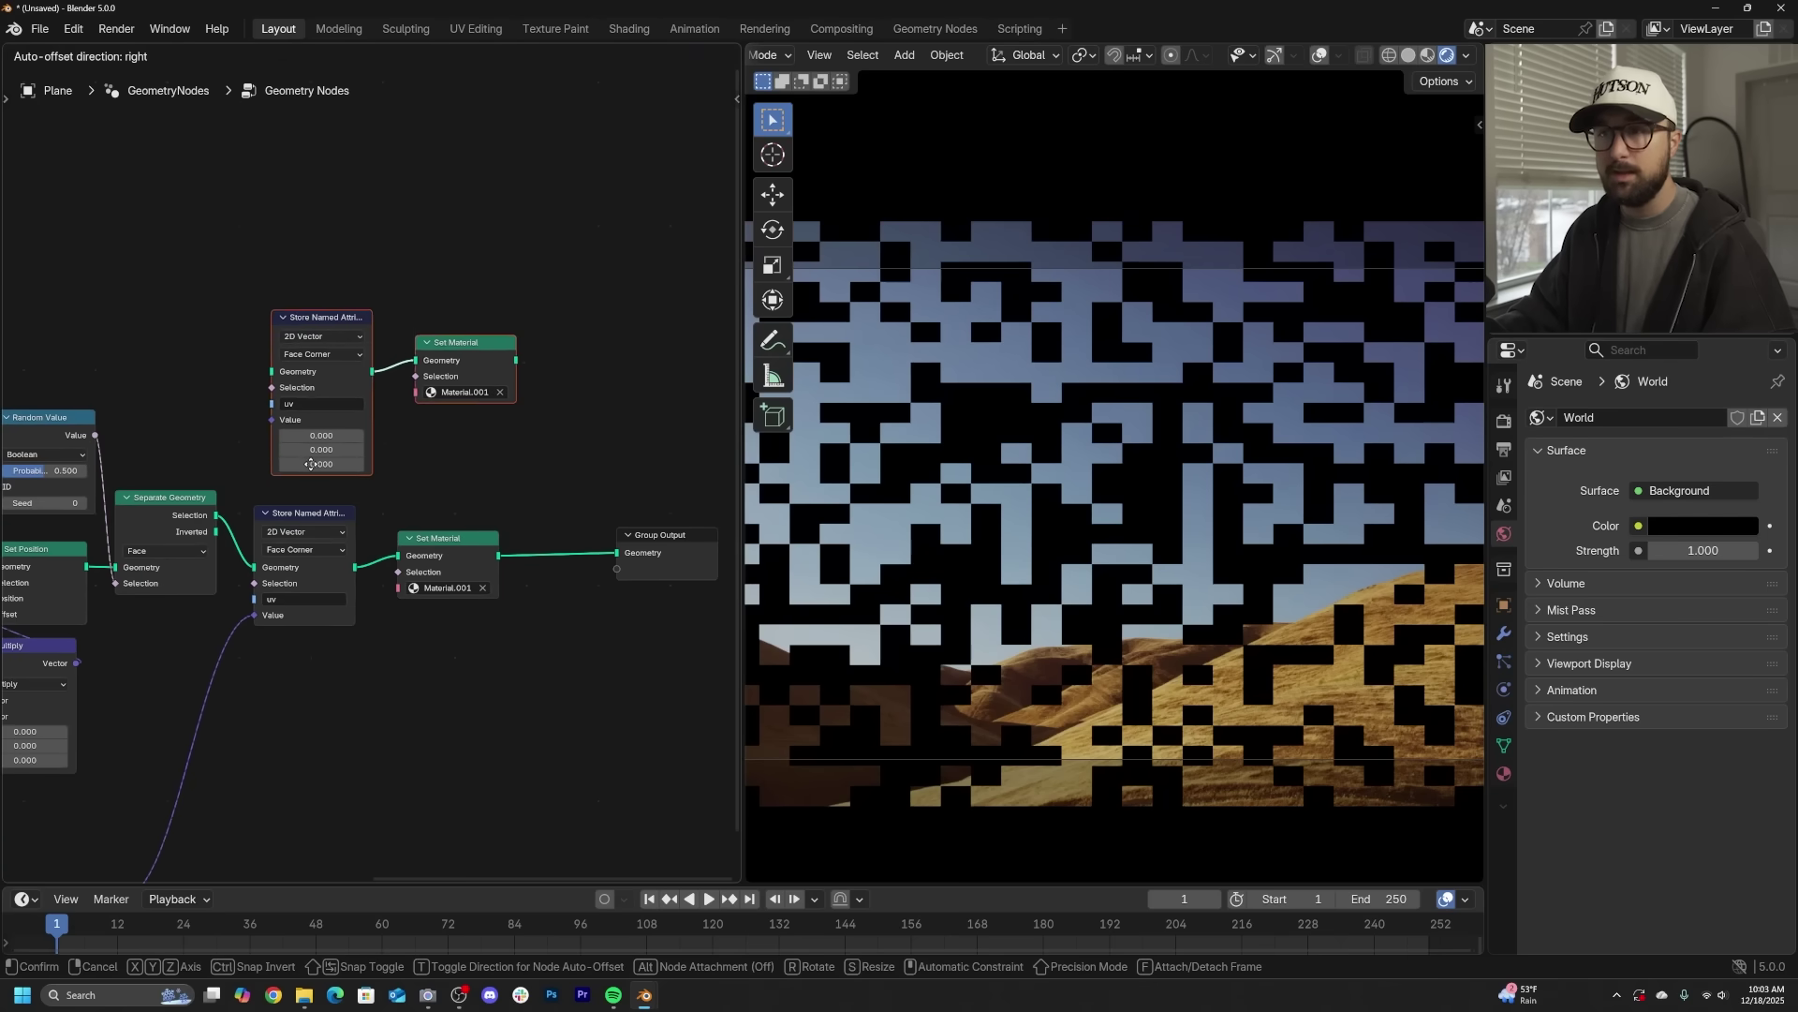
left_click(333, 518)
scroll(334, 519, "up", 2)
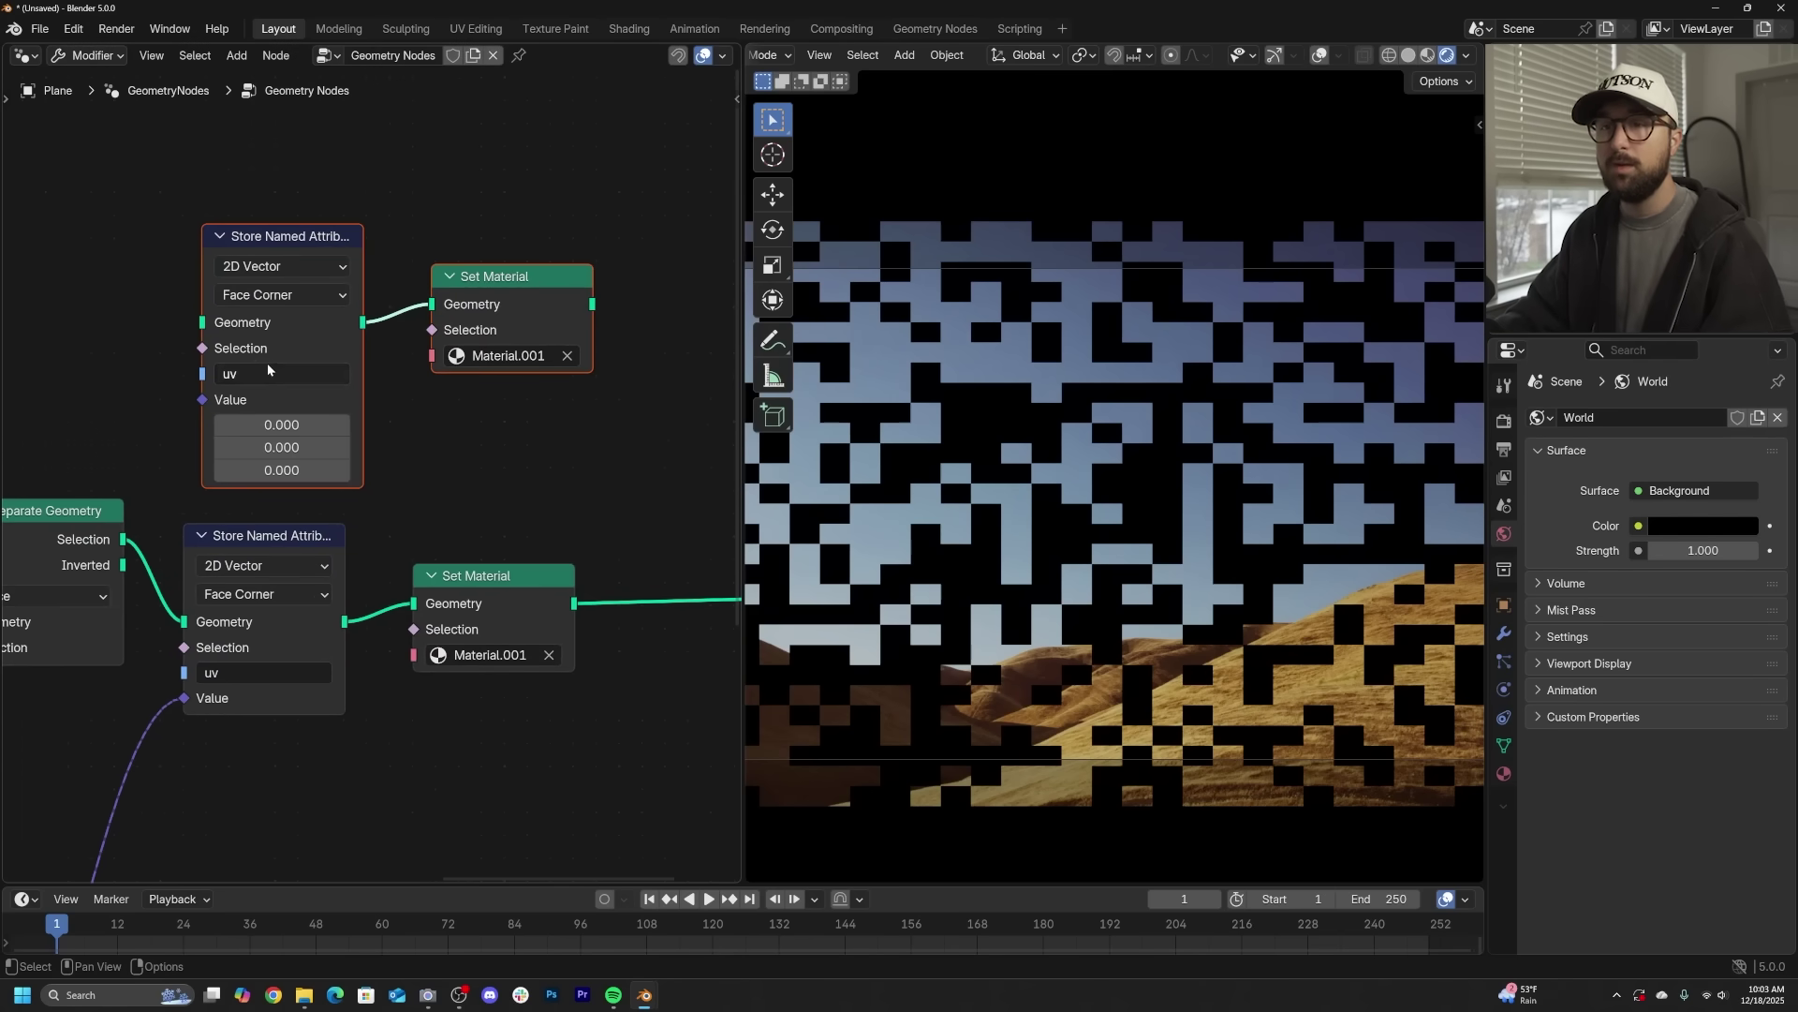
- Connect Separate Geometry's Inverted output to the duplicated Store Named Attribute, and insert a Join Geometry node before Group Output
middle_click_drag(175, 507, 305, 511)
left_click_drag(253, 568, 478, 405)
type("joi")
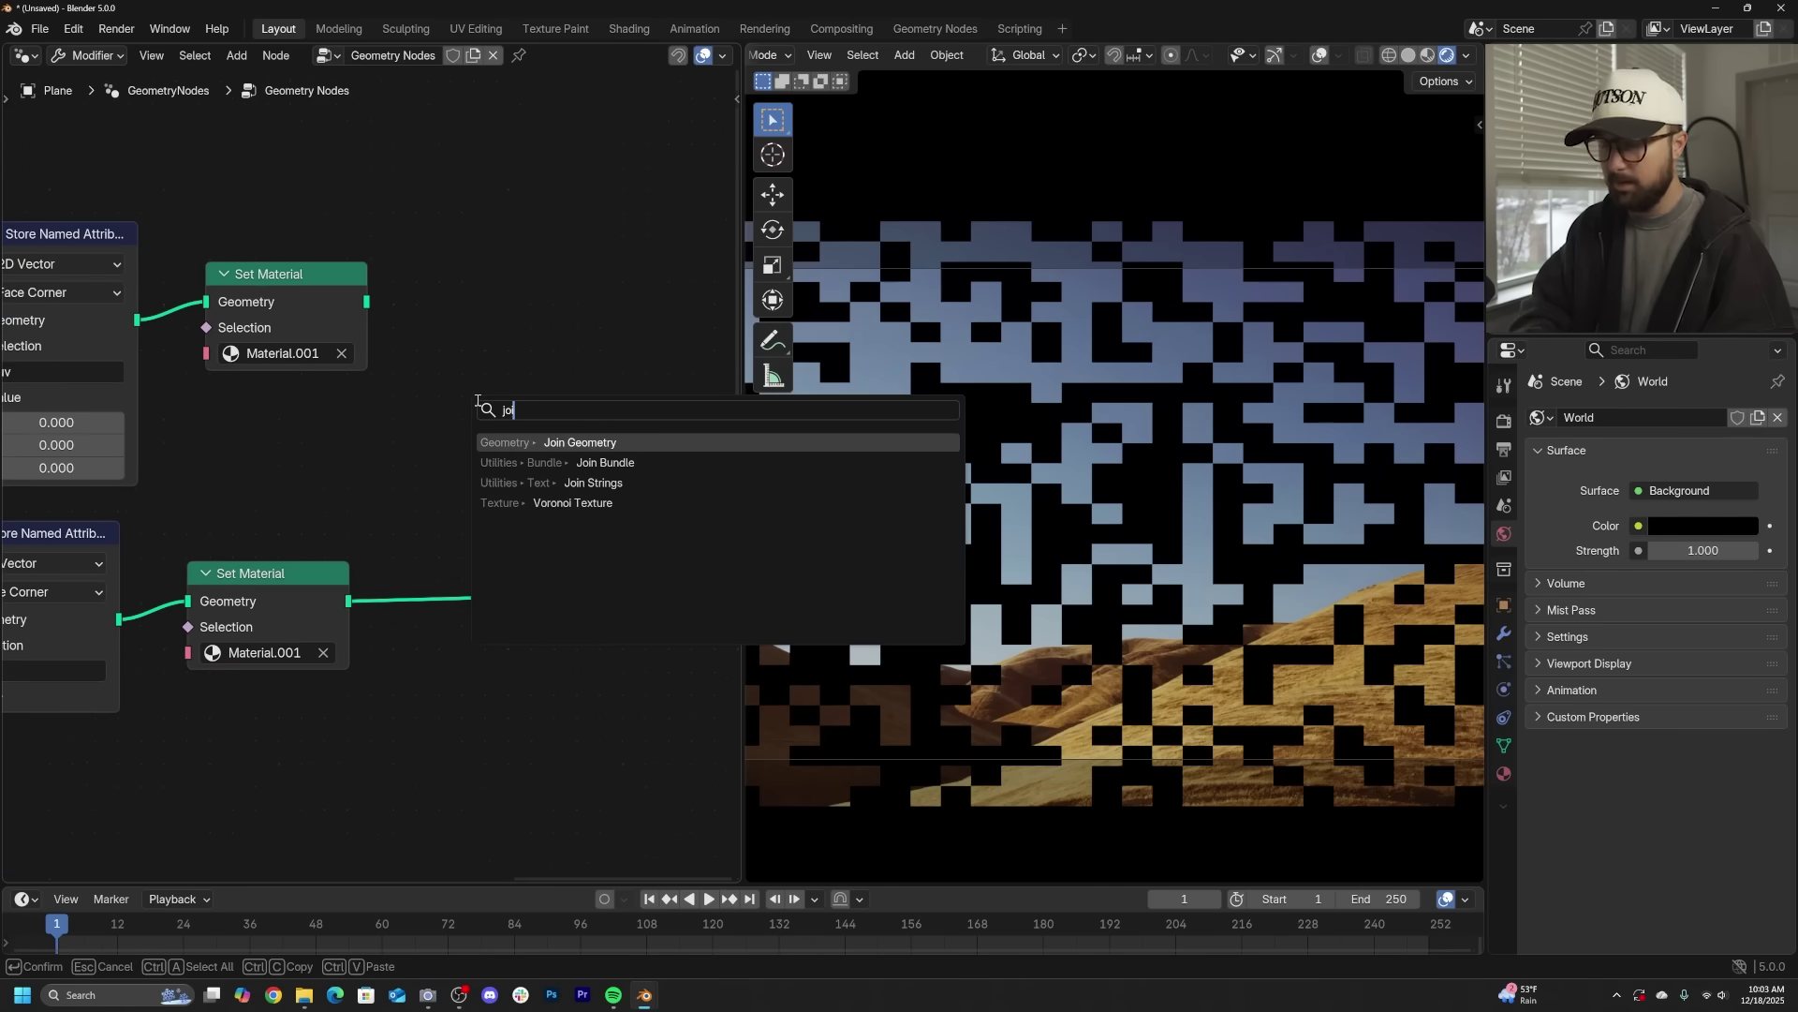
type("n")
key("Return")
left_click(440, 580)
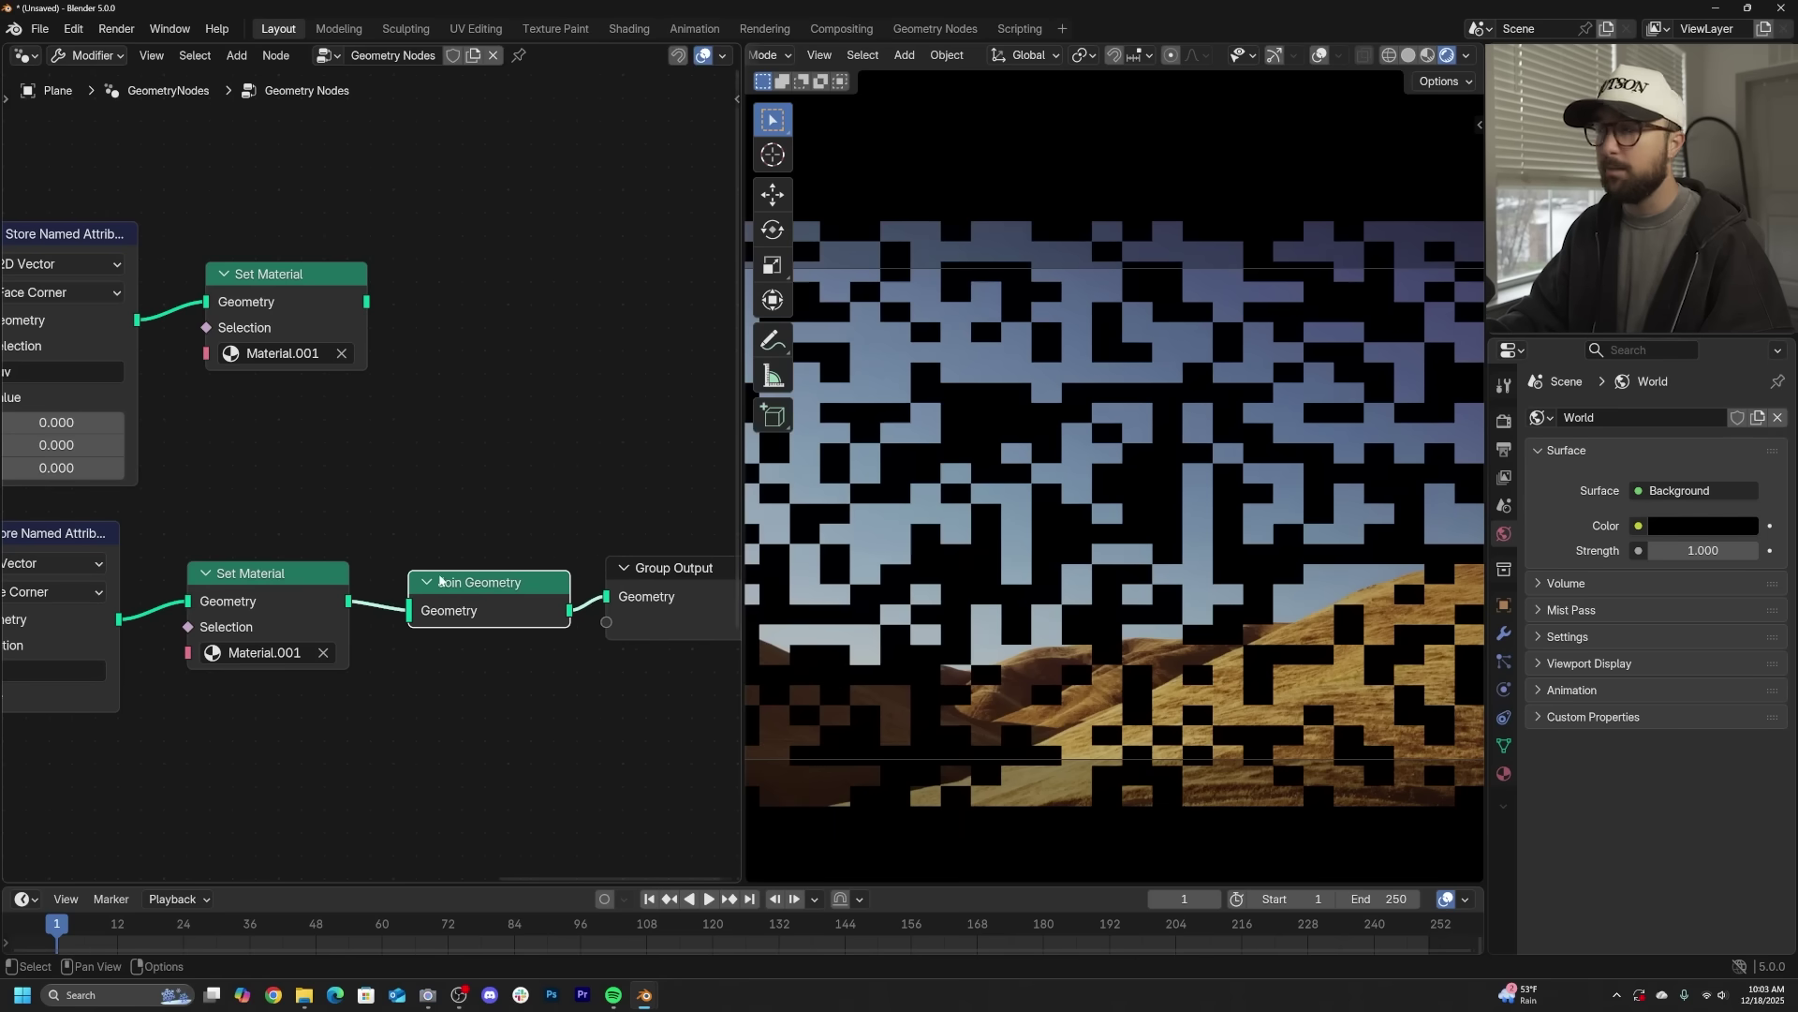
- Add a second material slot to the plane and create a new material in it
left_click(1504, 774)
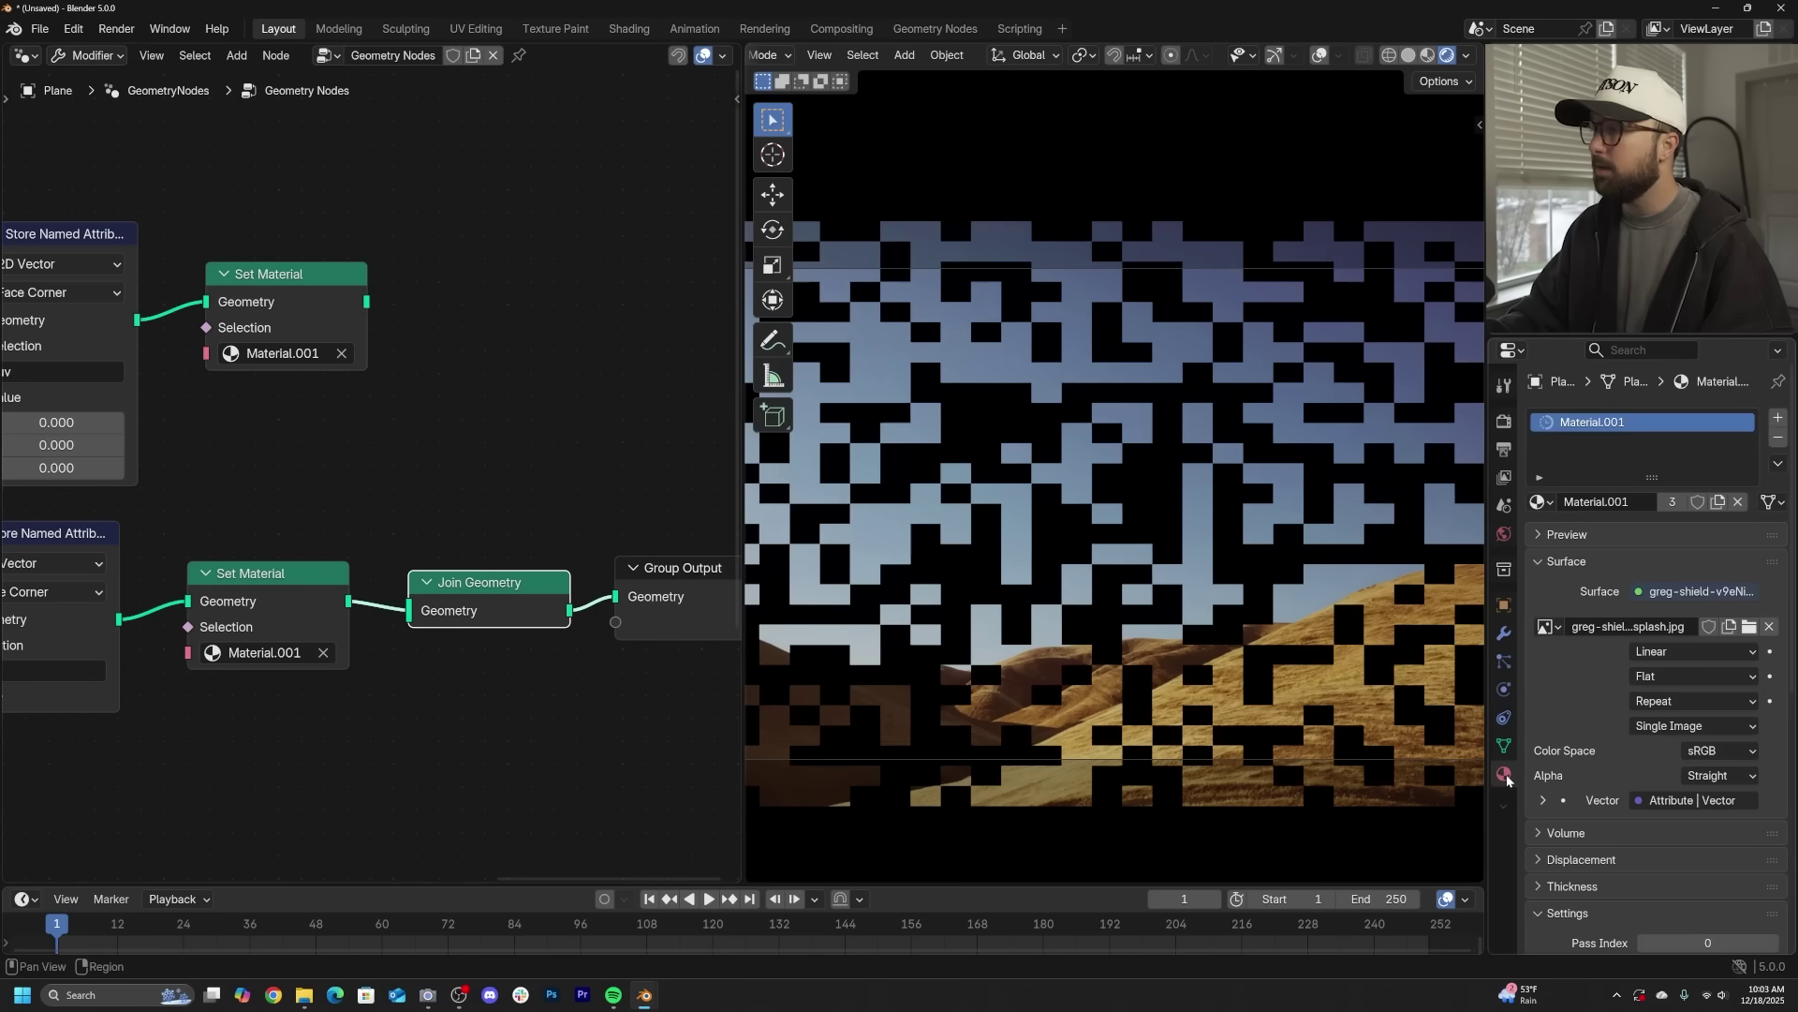
left_click(1777, 418)
left_click(1676, 543)
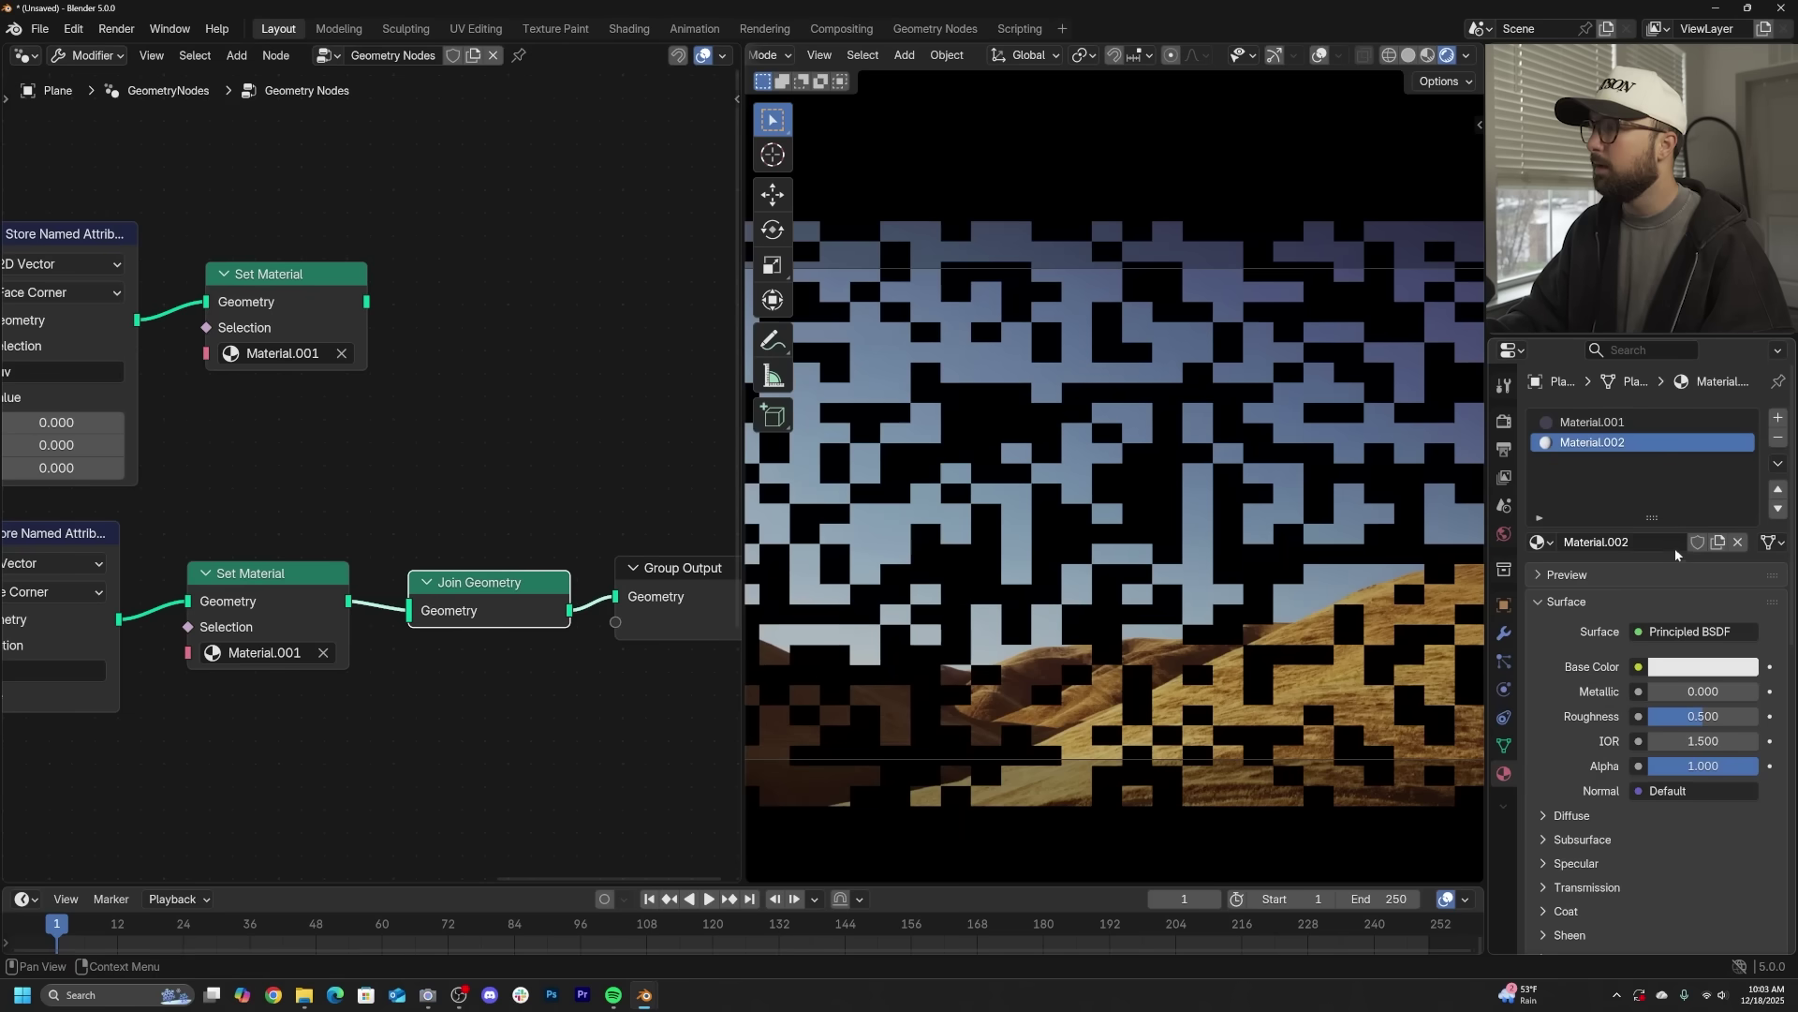
- Assign Material.002 in the duplicated Set Material node and connect that node's output to Join Geometry
middle_click_drag(281, 356, 536, 373)
left_click(540, 370)
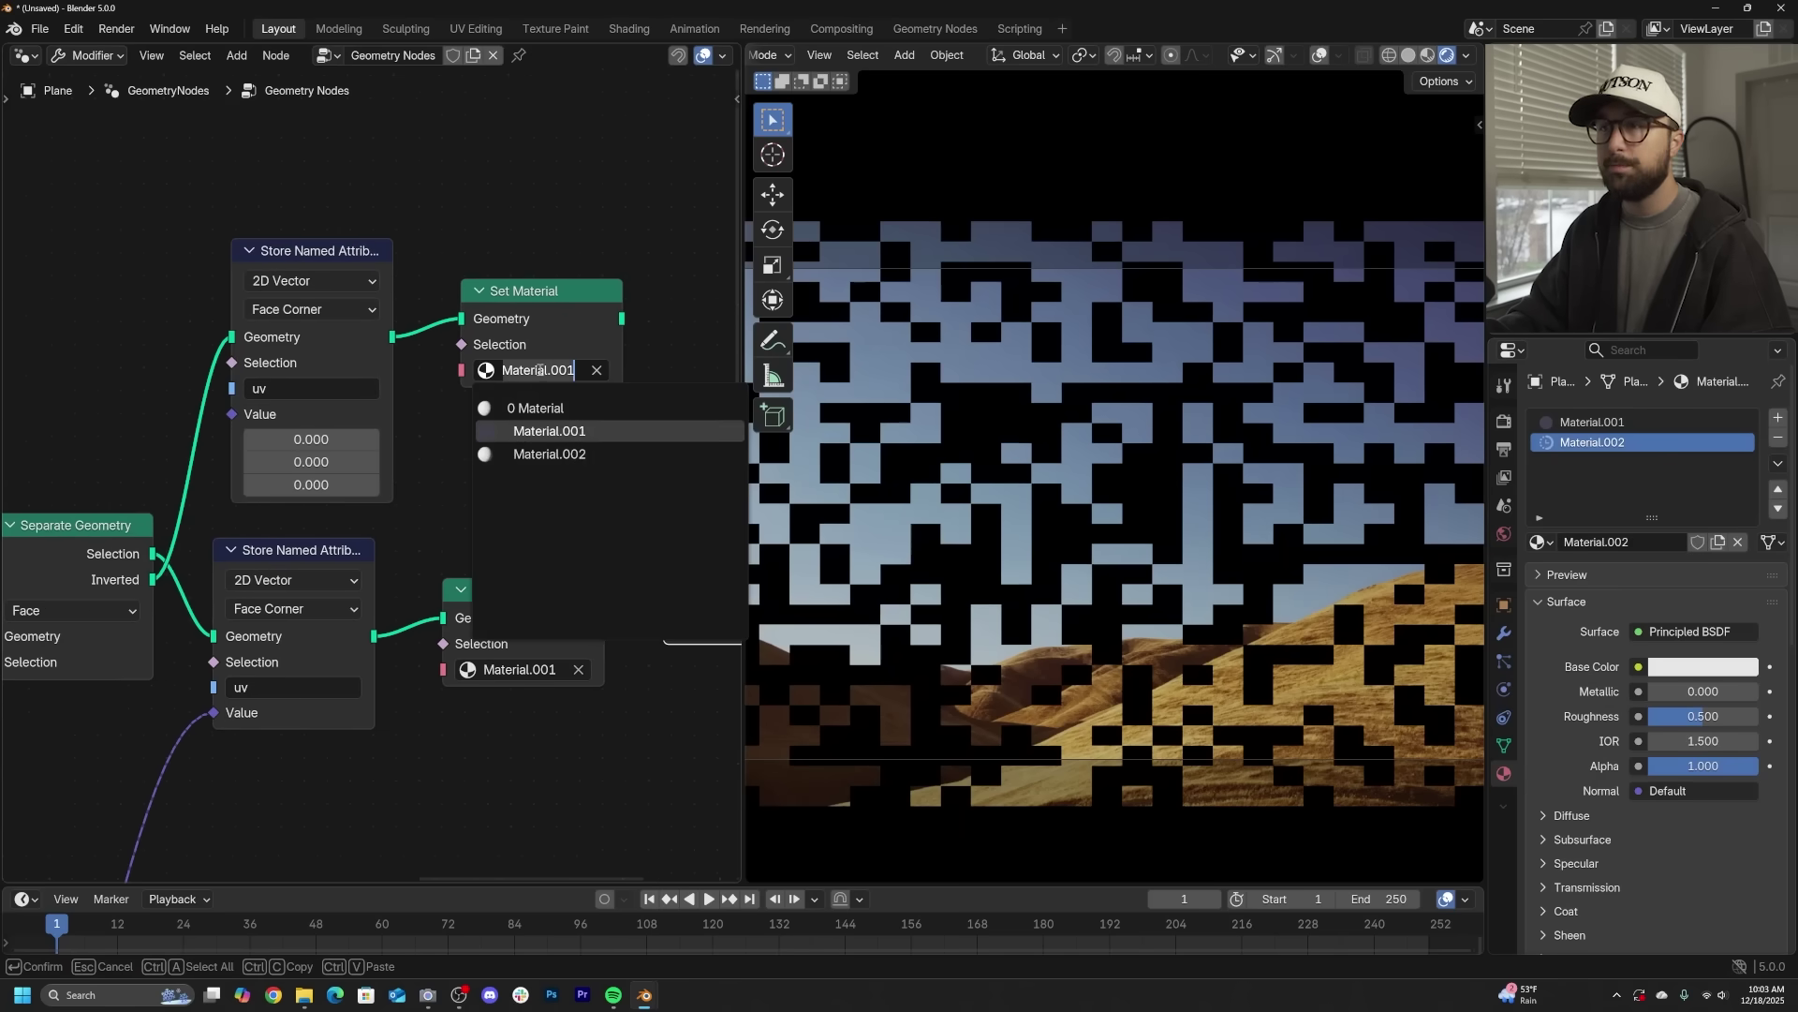
left_click(550, 454)
middle_click_drag(550, 454, 362, 439)
left_click_drag(433, 304, 513, 474)
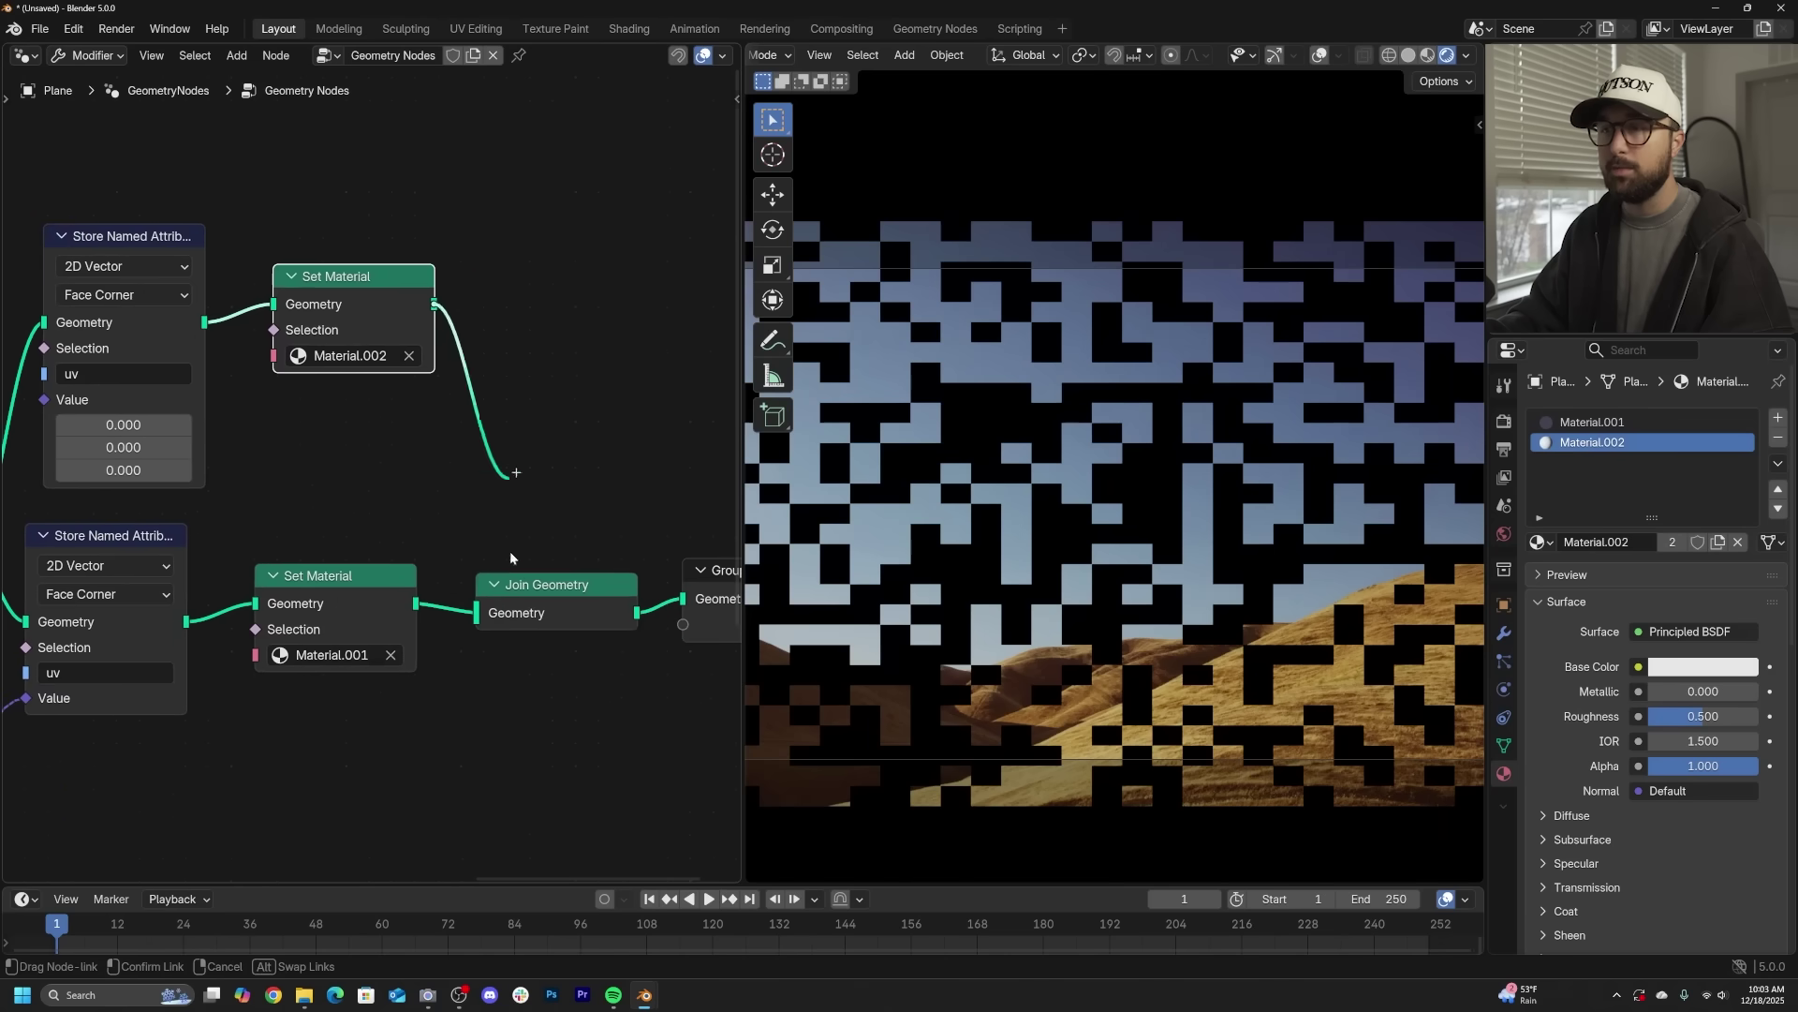
- Connect the Grid node's UV Map output to the Value input of the duplicated Store Named Attribute node
middle_click_drag(391, 535, 593, 471)
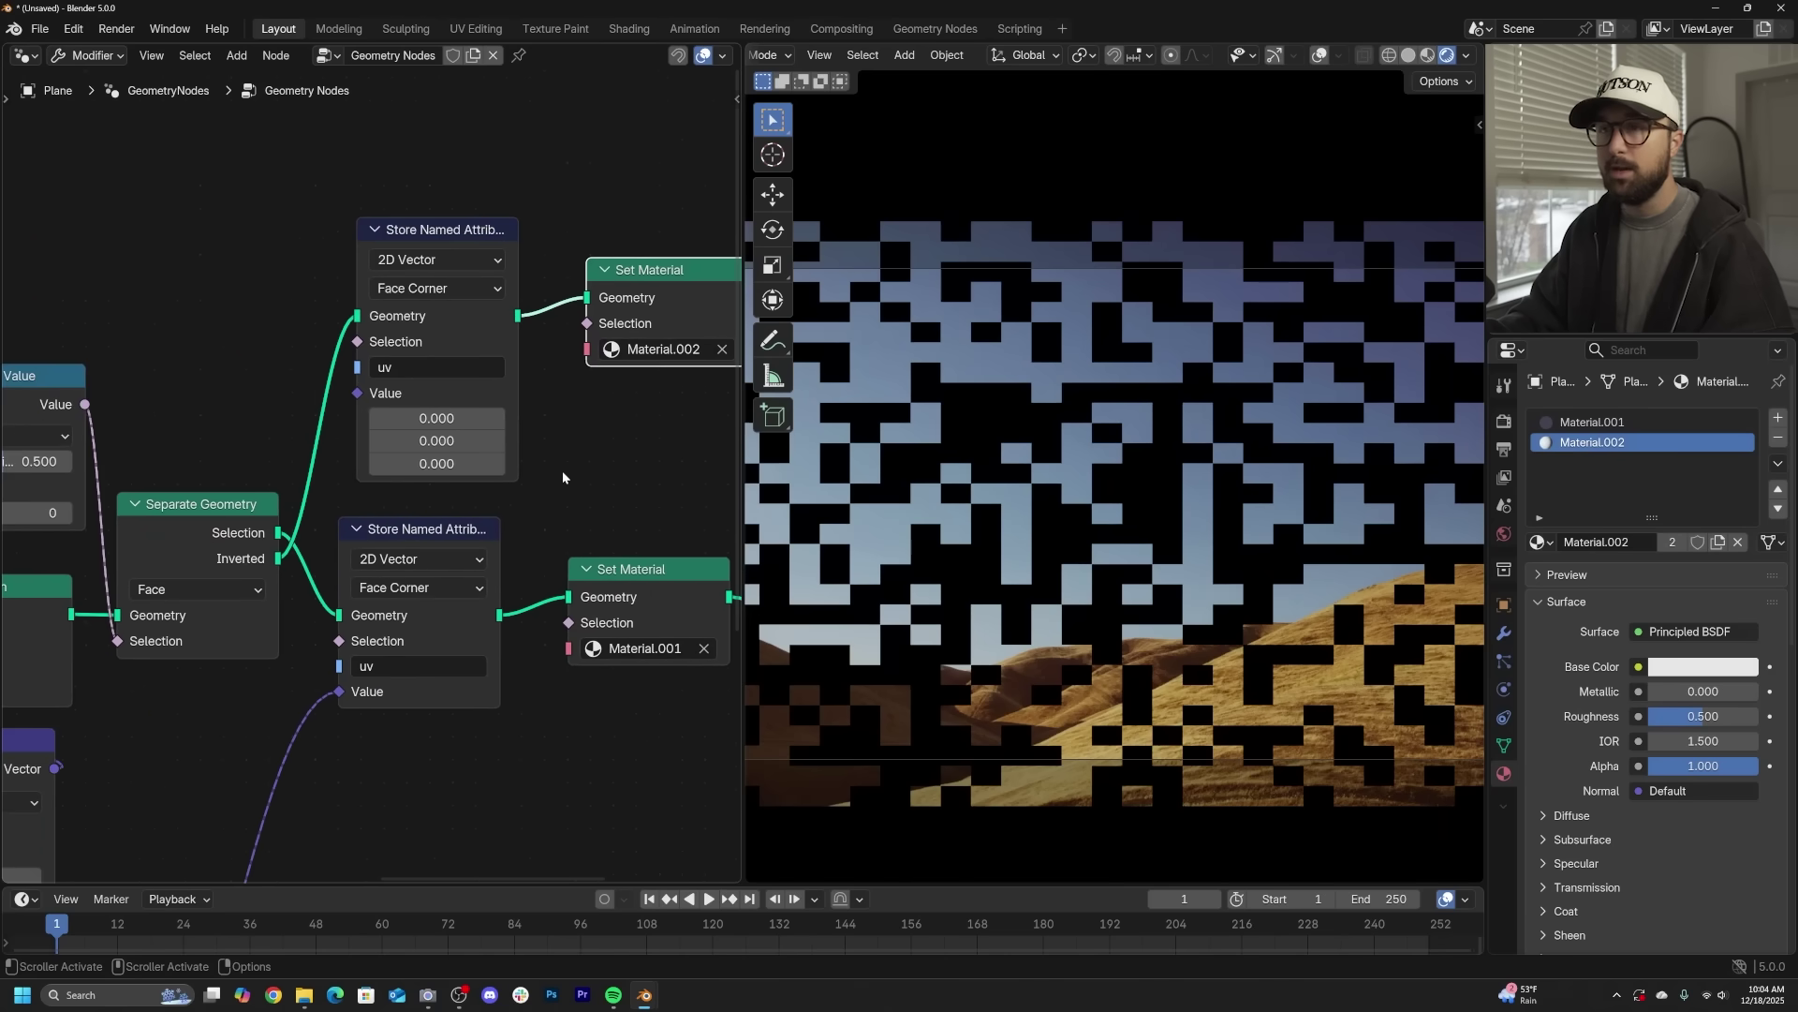
left_click(414, 378)
scroll(217, 392, "down", 9)
middle_click_drag(219, 482, 502, 493)
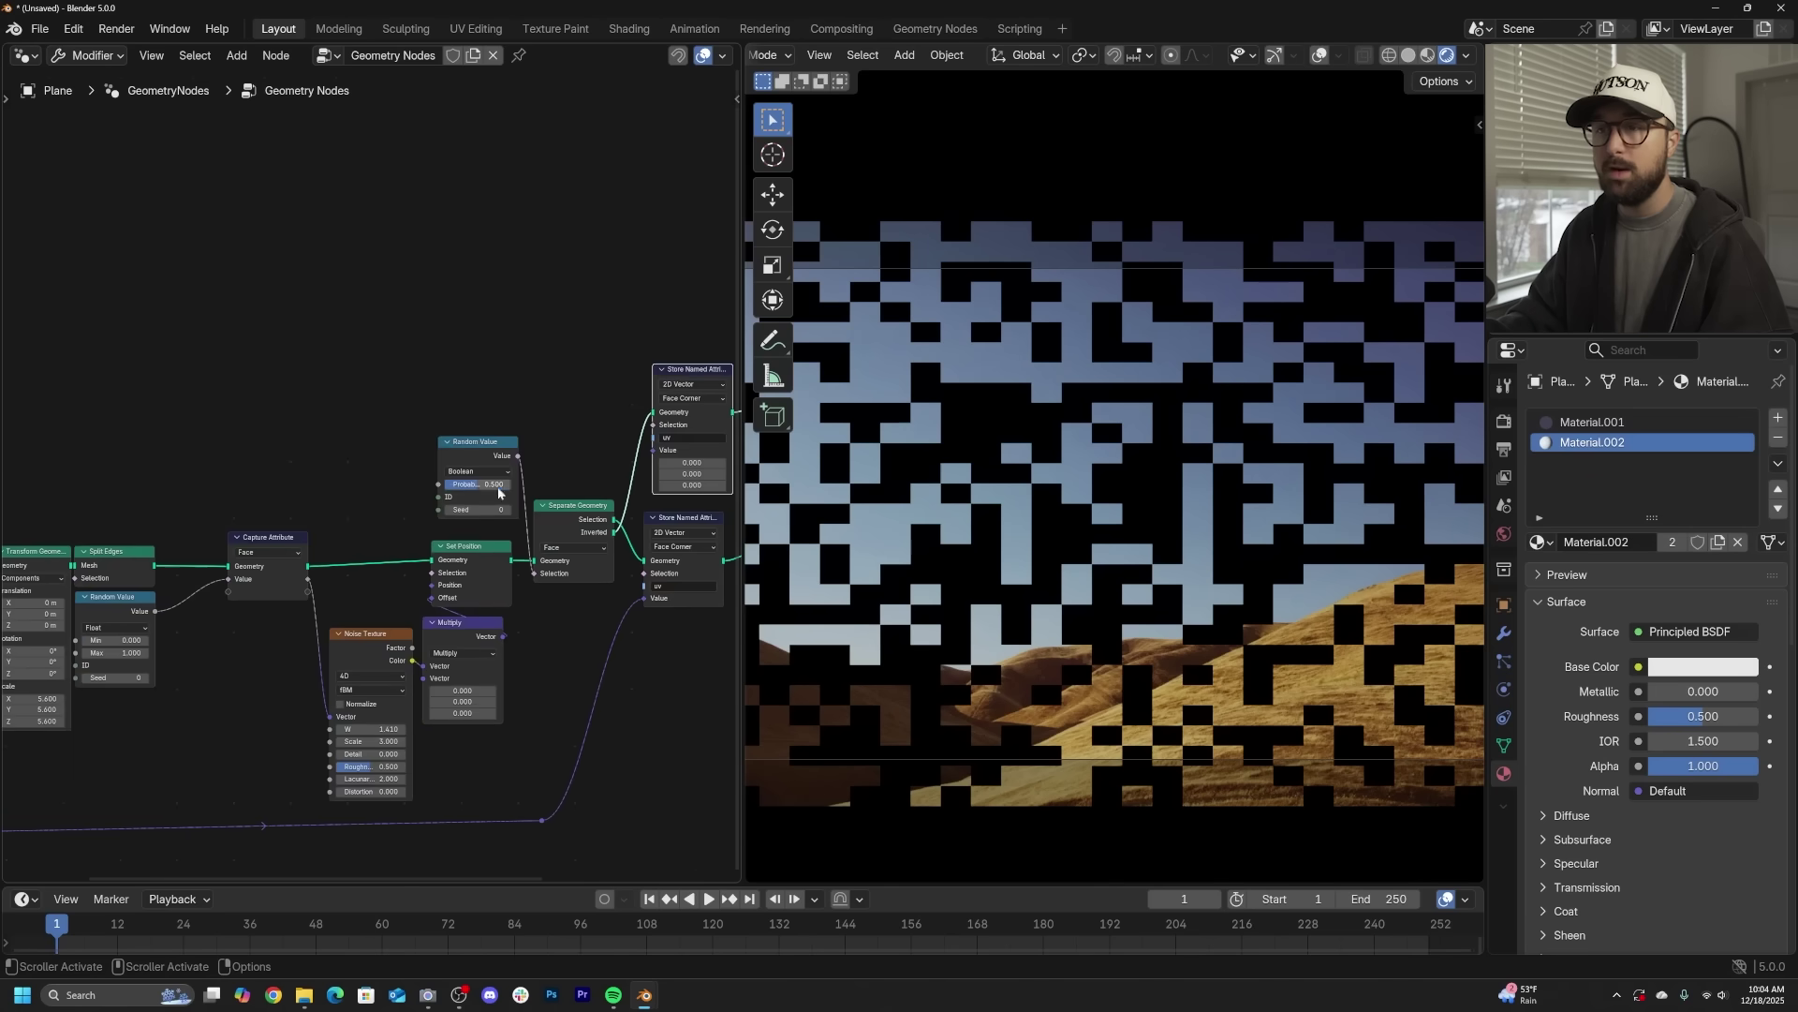
middle_click_drag(264, 570, 501, 568)
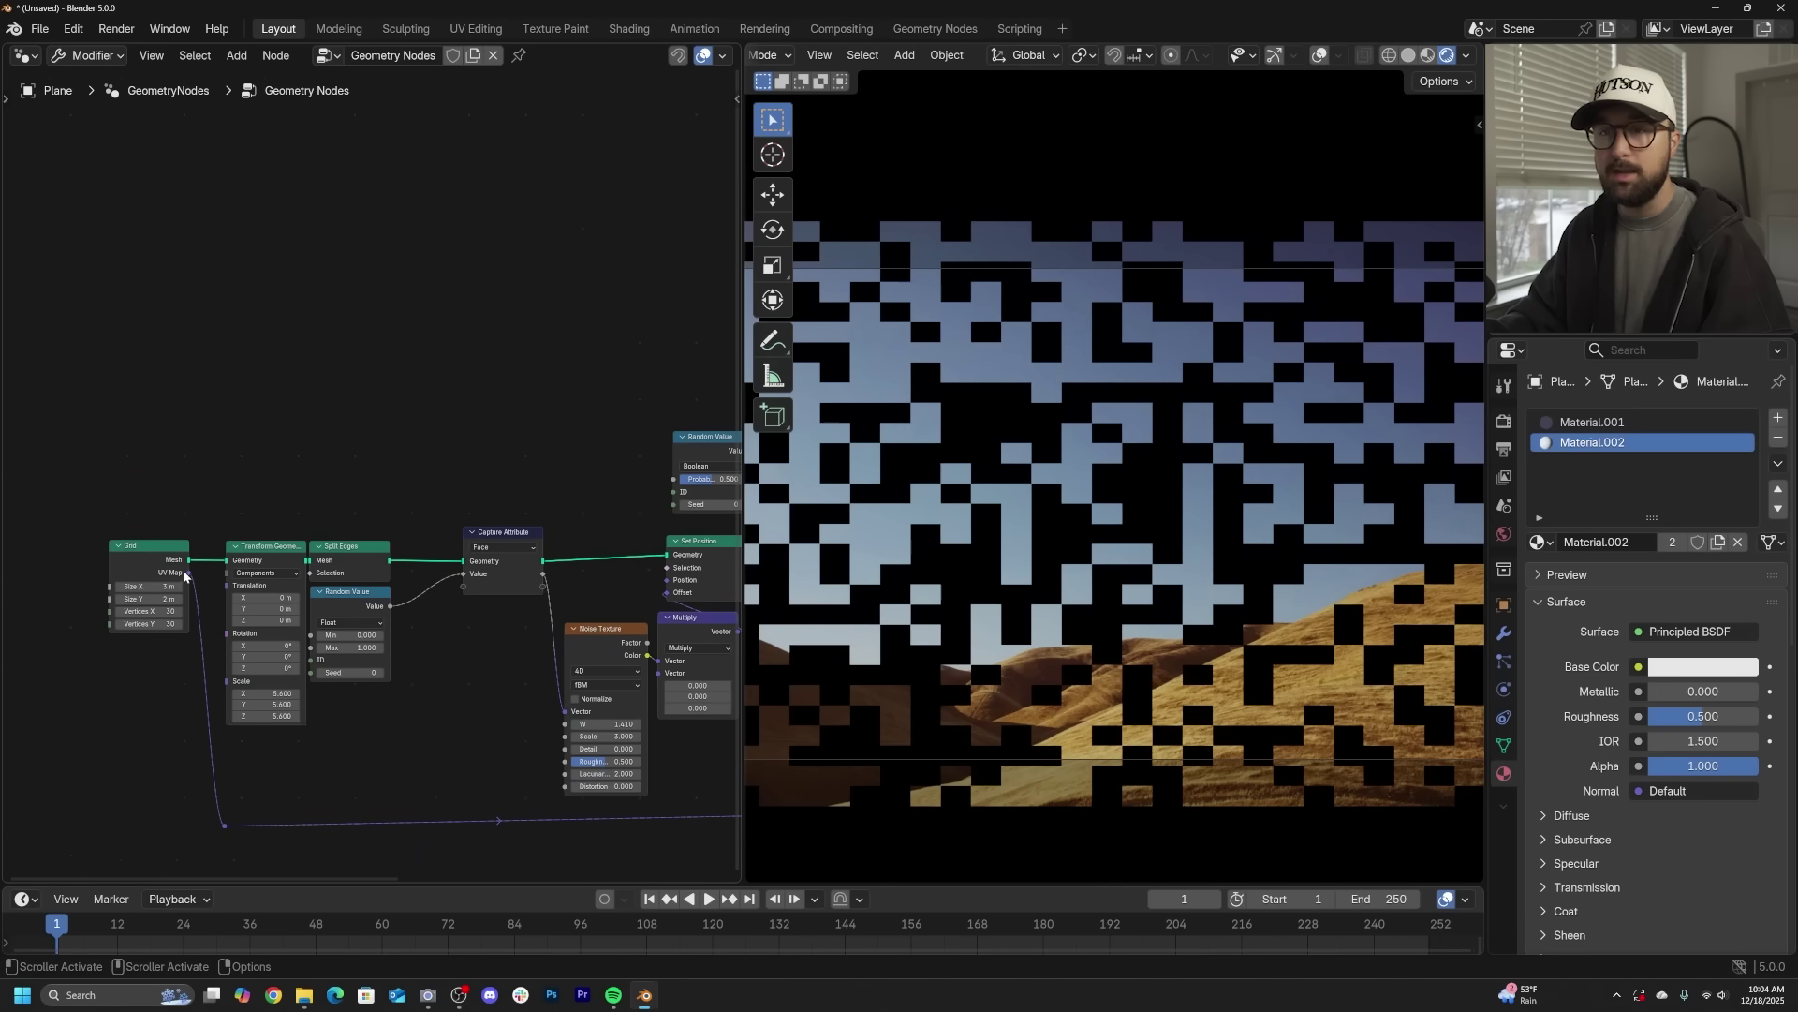
left_click_drag(189, 576, 570, 448)
scroll(599, 451, "up", 5)
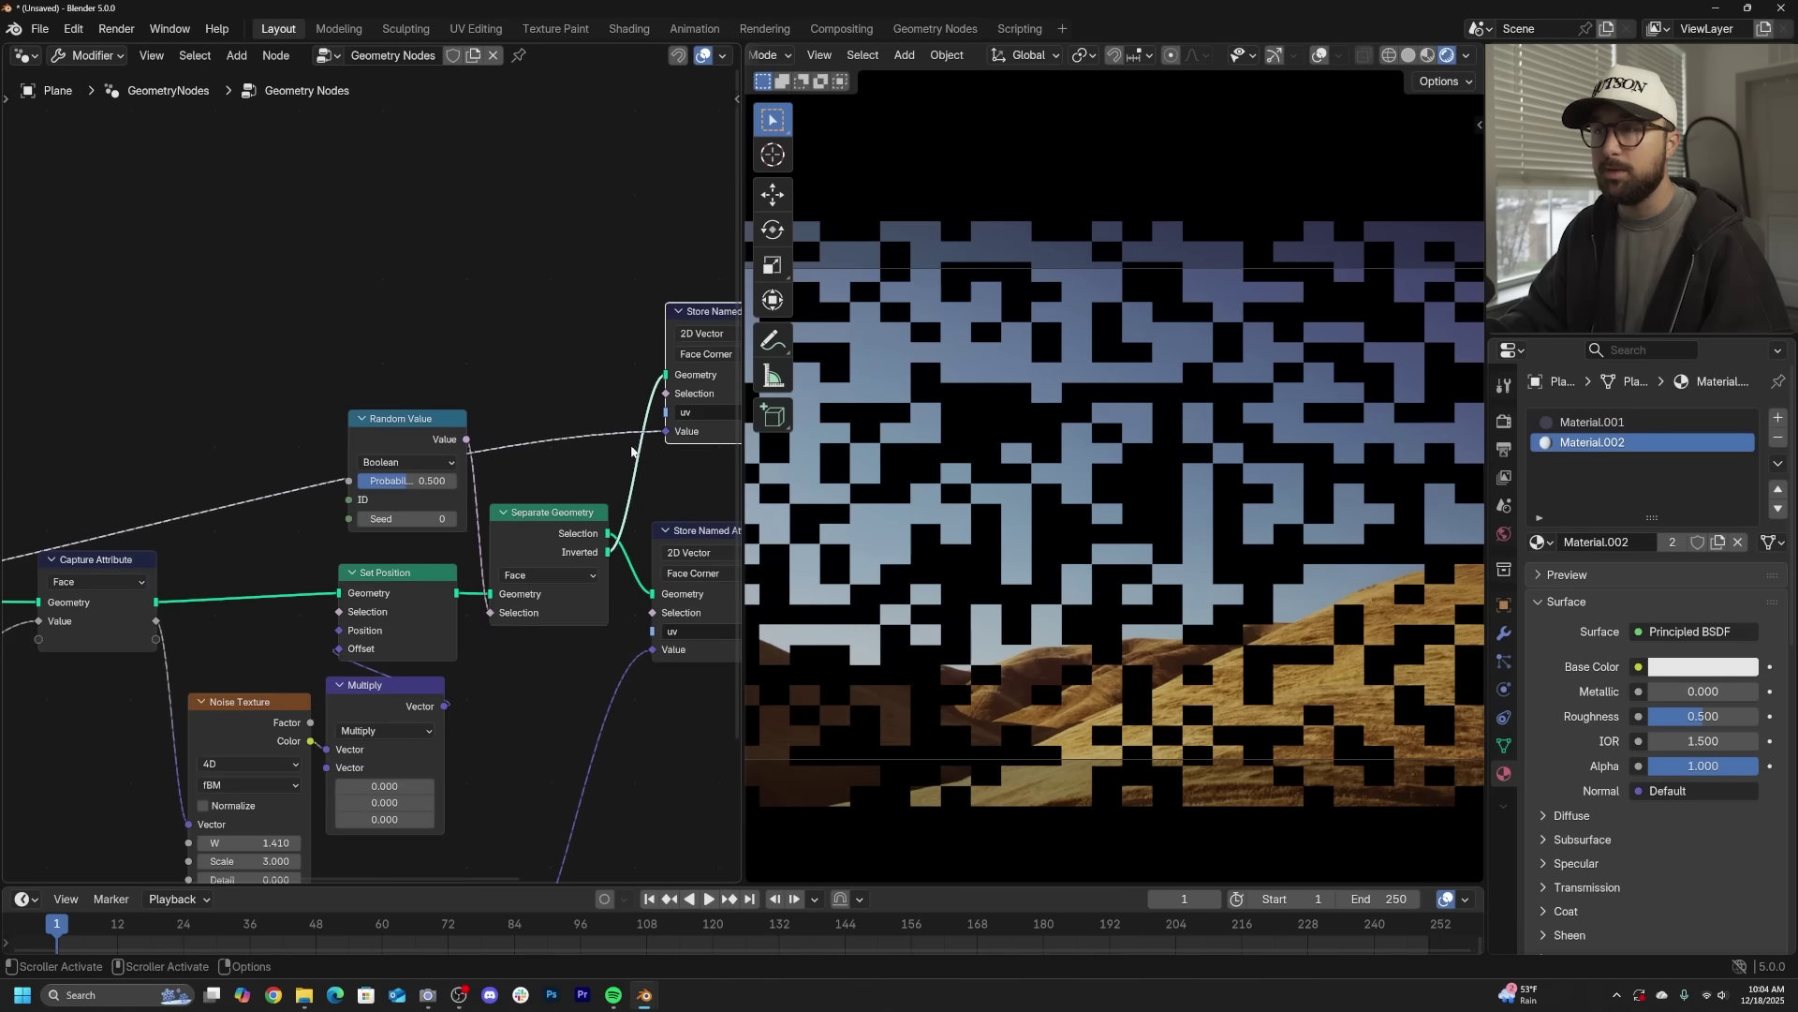
- Name the attribute stored by the duplicated Store Named Attribute node uv2
middle_click_drag(693, 431, 328, 461)
scroll(357, 458, "up", 2)
left_click(377, 435)
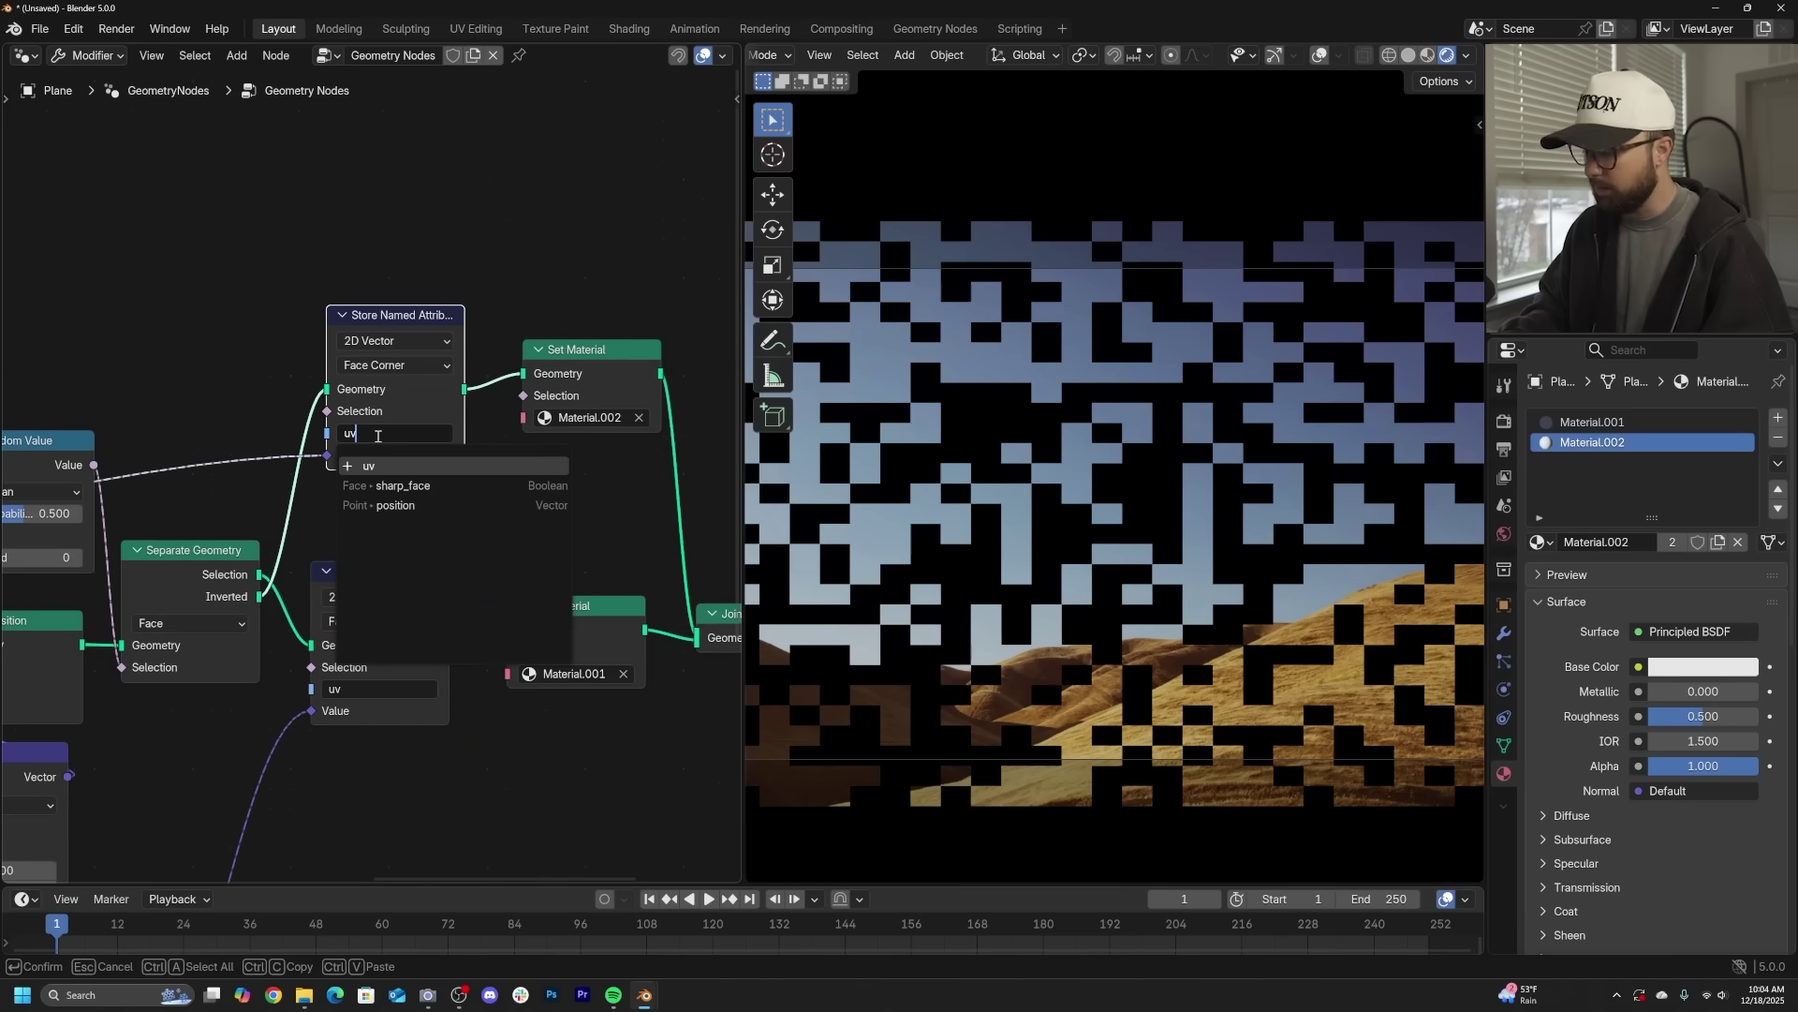
type("2")
key("Return")
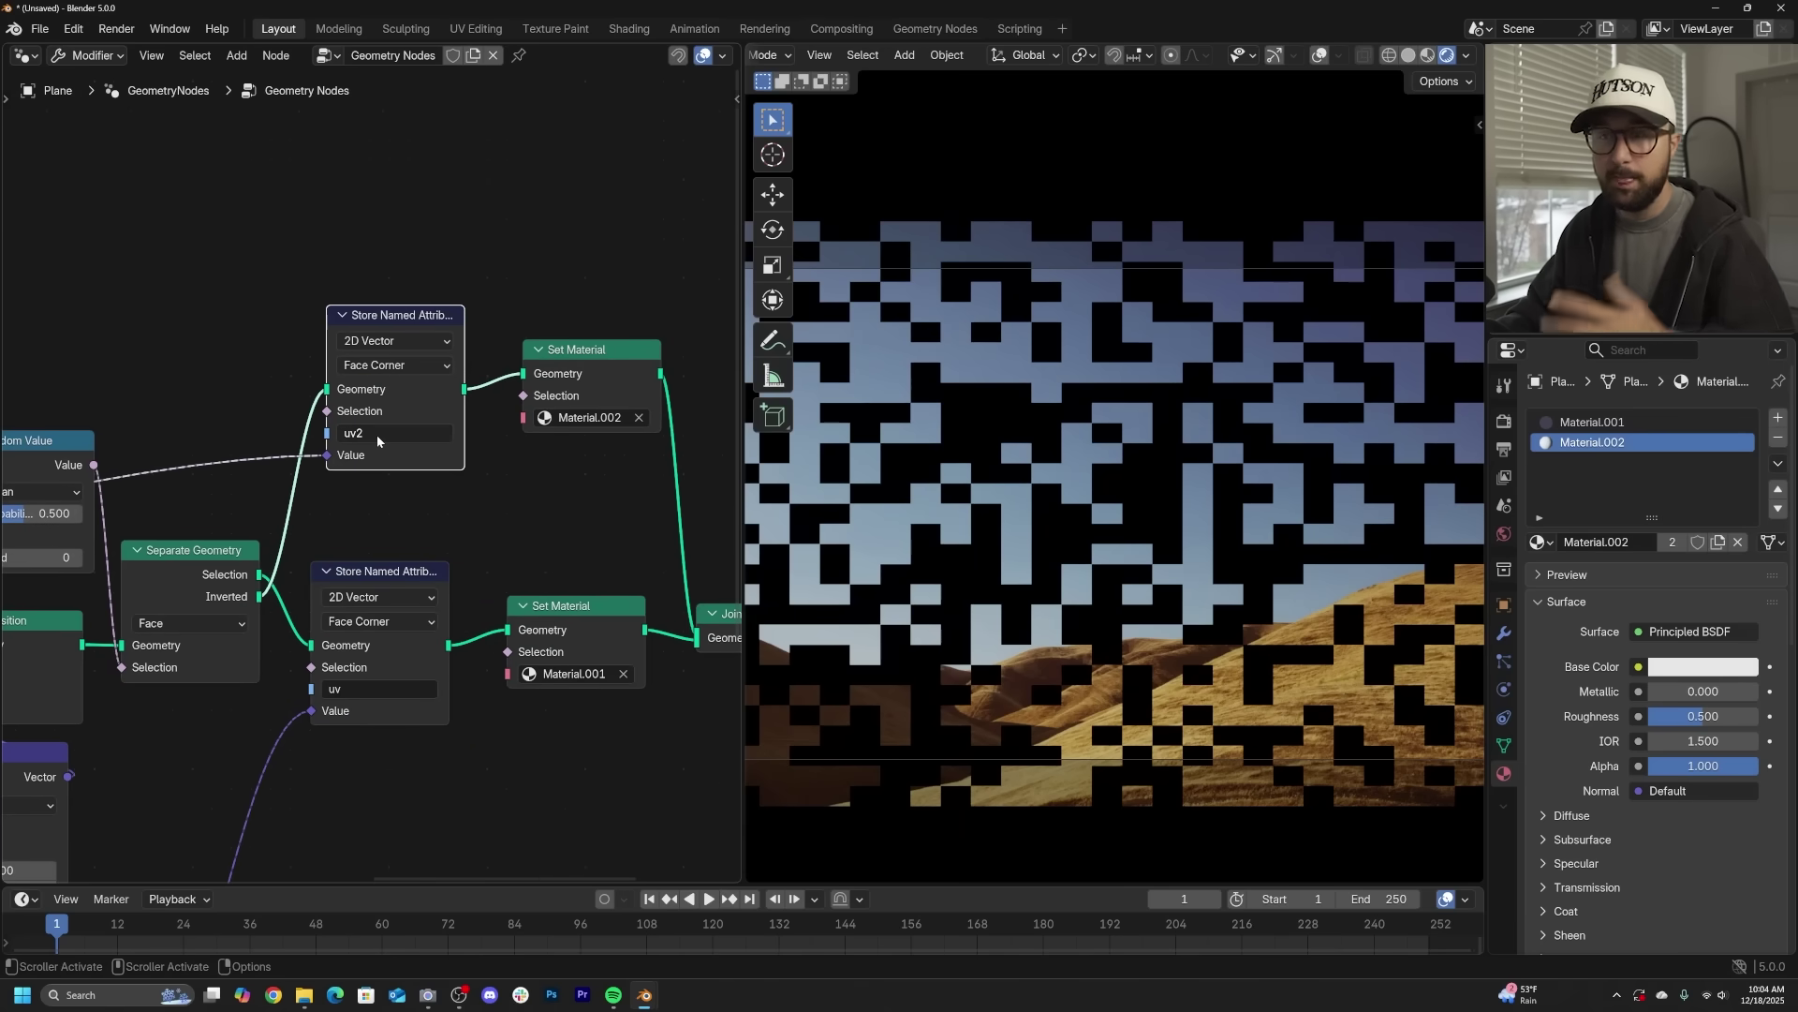
- Add a reroute on the uv2 link near the duplicated Store Named Attribute and move it above the Random Value node
scroll(258, 494, "down", 6)
middle_click_drag(225, 492, 393, 482)
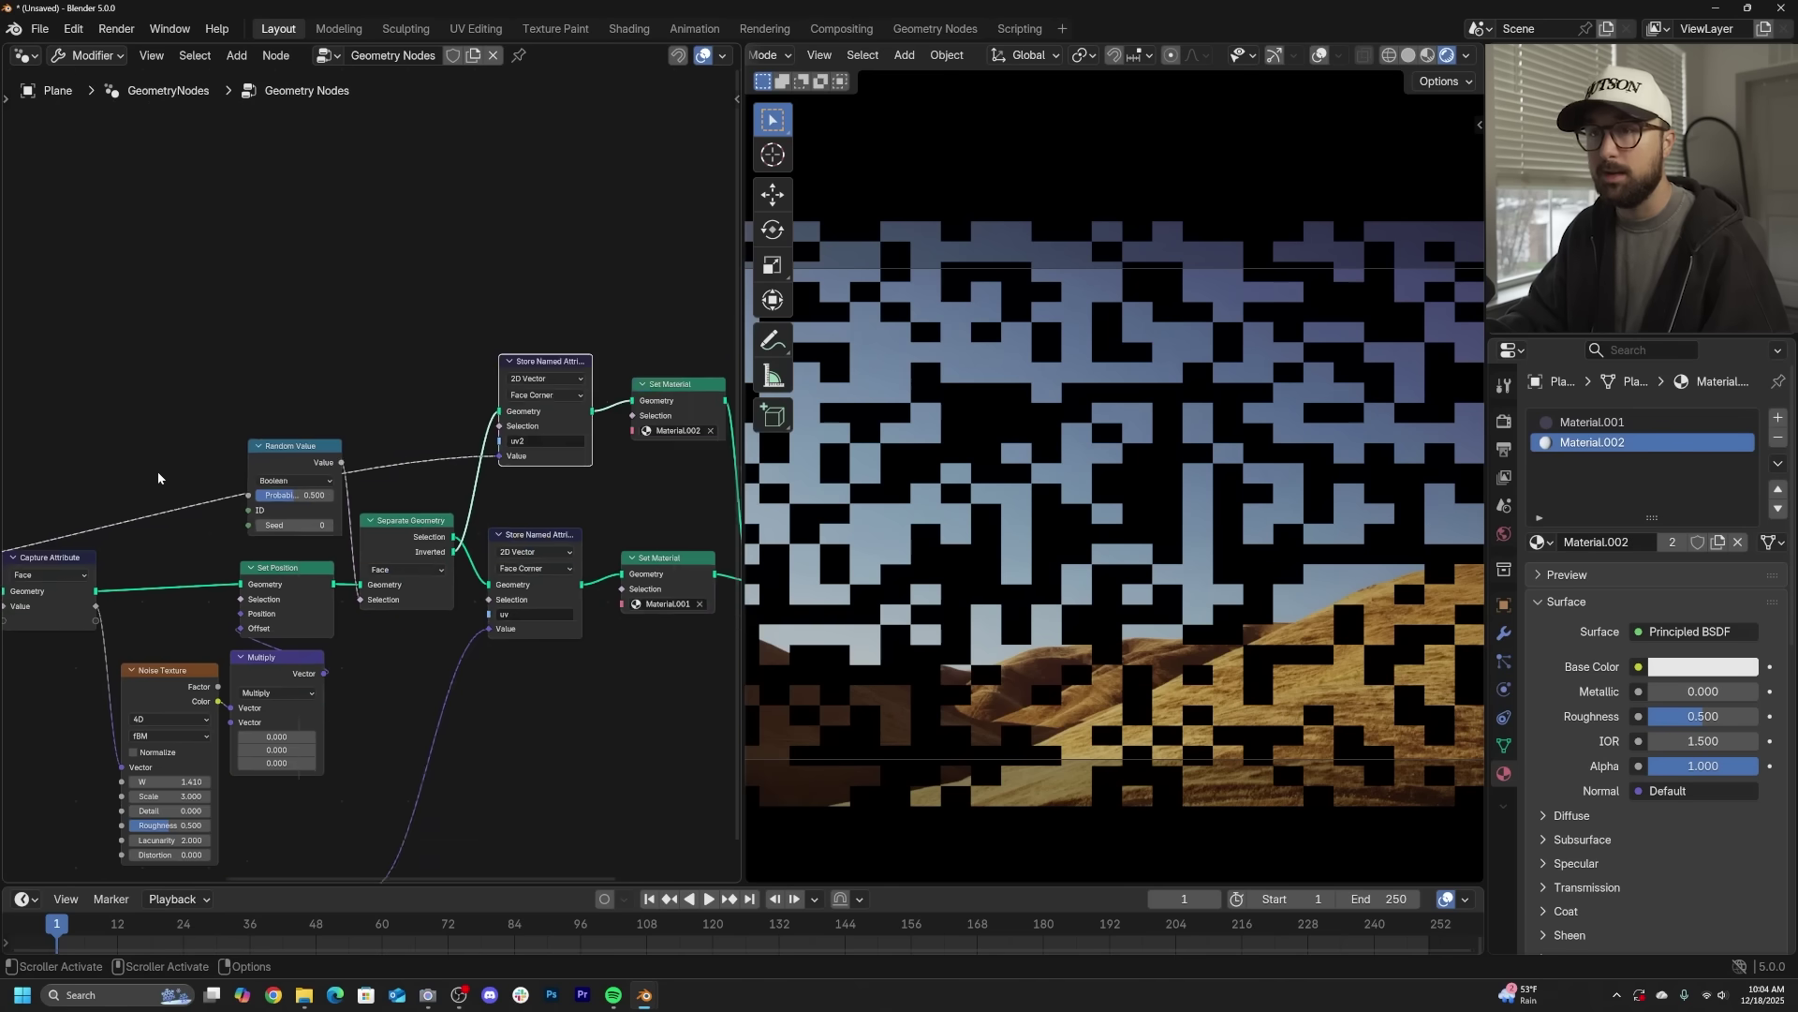
middle_click_drag(156, 478, 590, 473)
left_click(604, 545)
middle_click_drag(609, 550, 290, 527)
scroll(479, 429, "up", 1)
right_click_drag(478, 429, 509, 466, "shift")
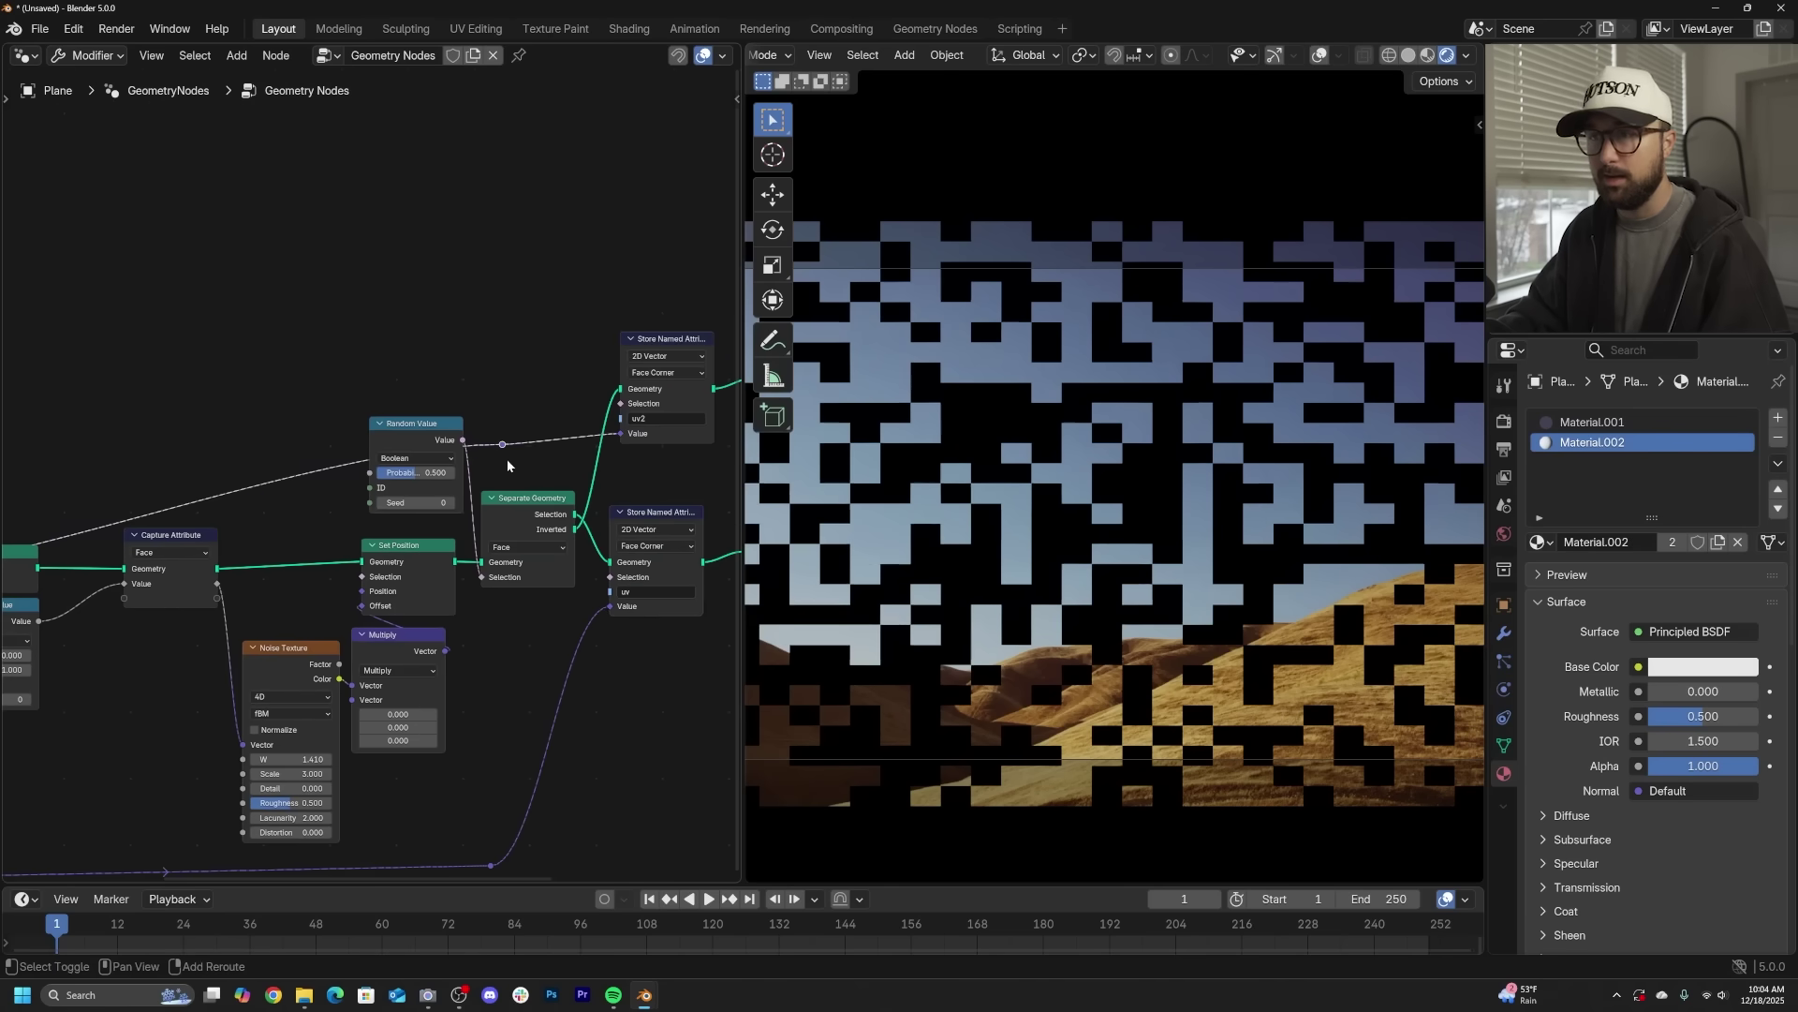
key("g")
left_click(525, 377)
- Move the Grid node away from Transform Geometry, then add a reroute on its upper UV Map link and raise it above the nodes
middle_click_drag(187, 475, 606, 468)
middle_click_drag(171, 511, 384, 487)
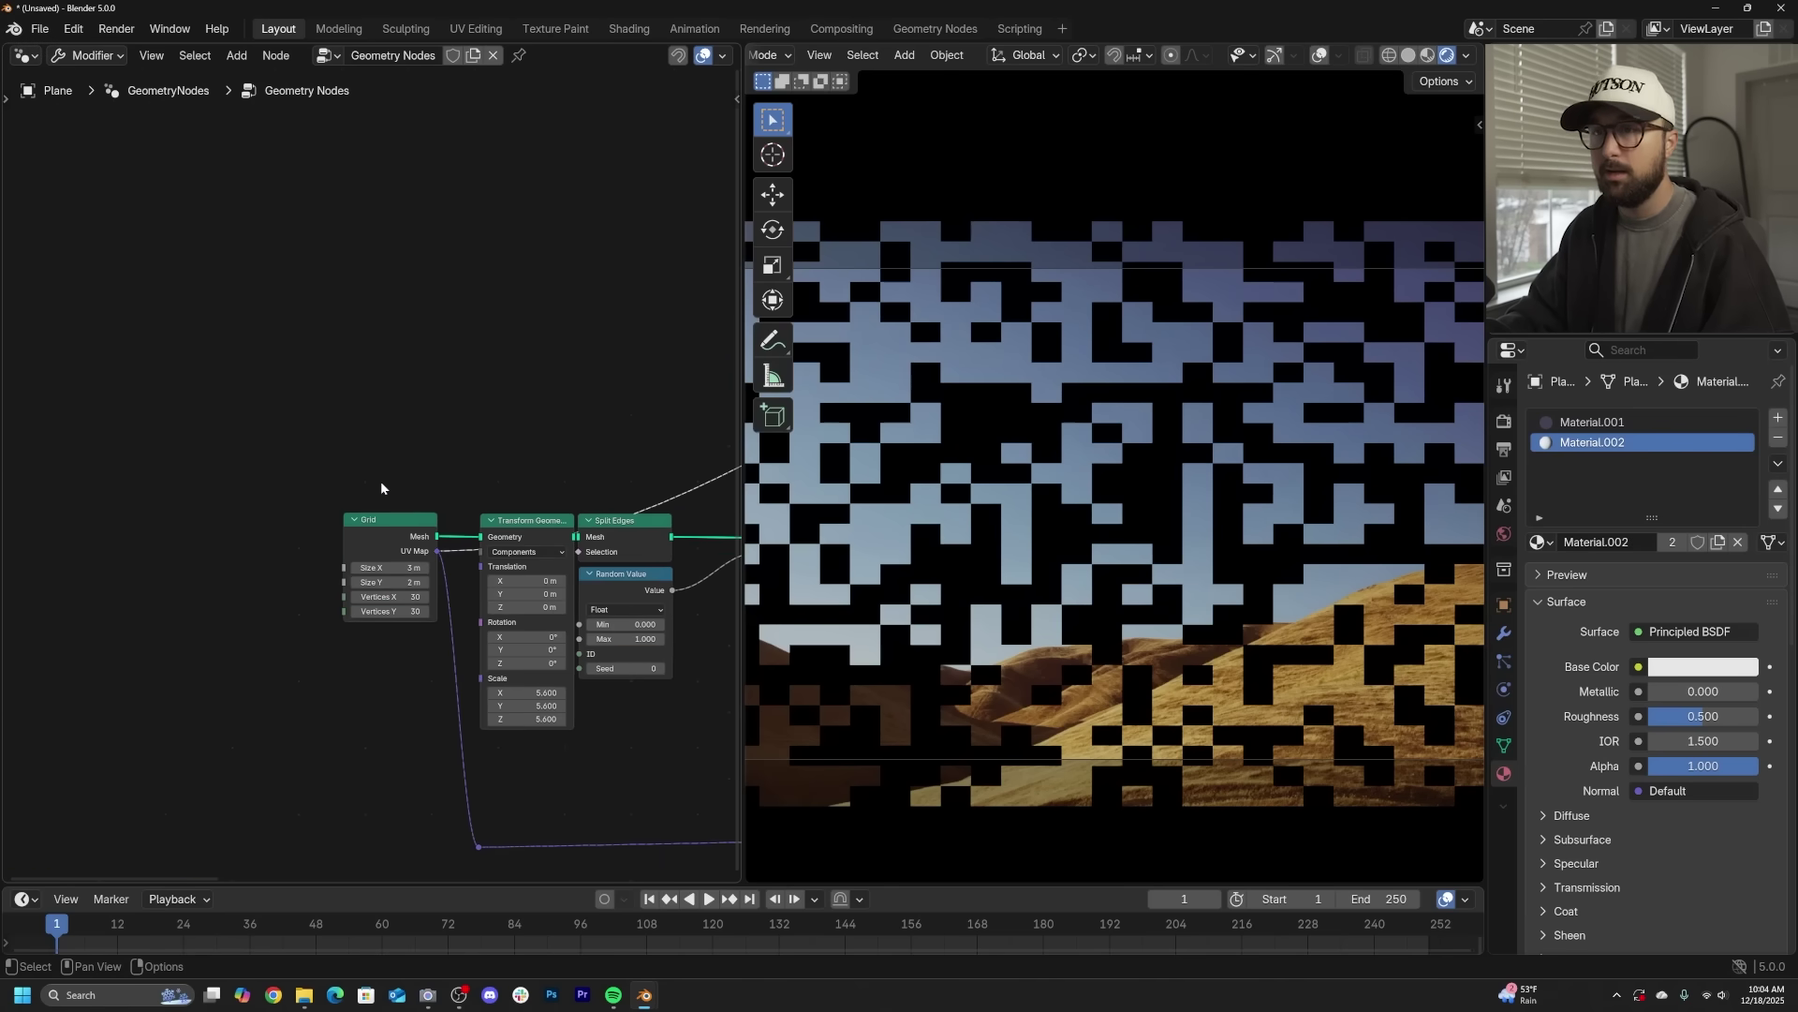
left_click_drag(373, 521, 316, 521)
right_click_drag(421, 544, 438, 575, "shift")
key("g")
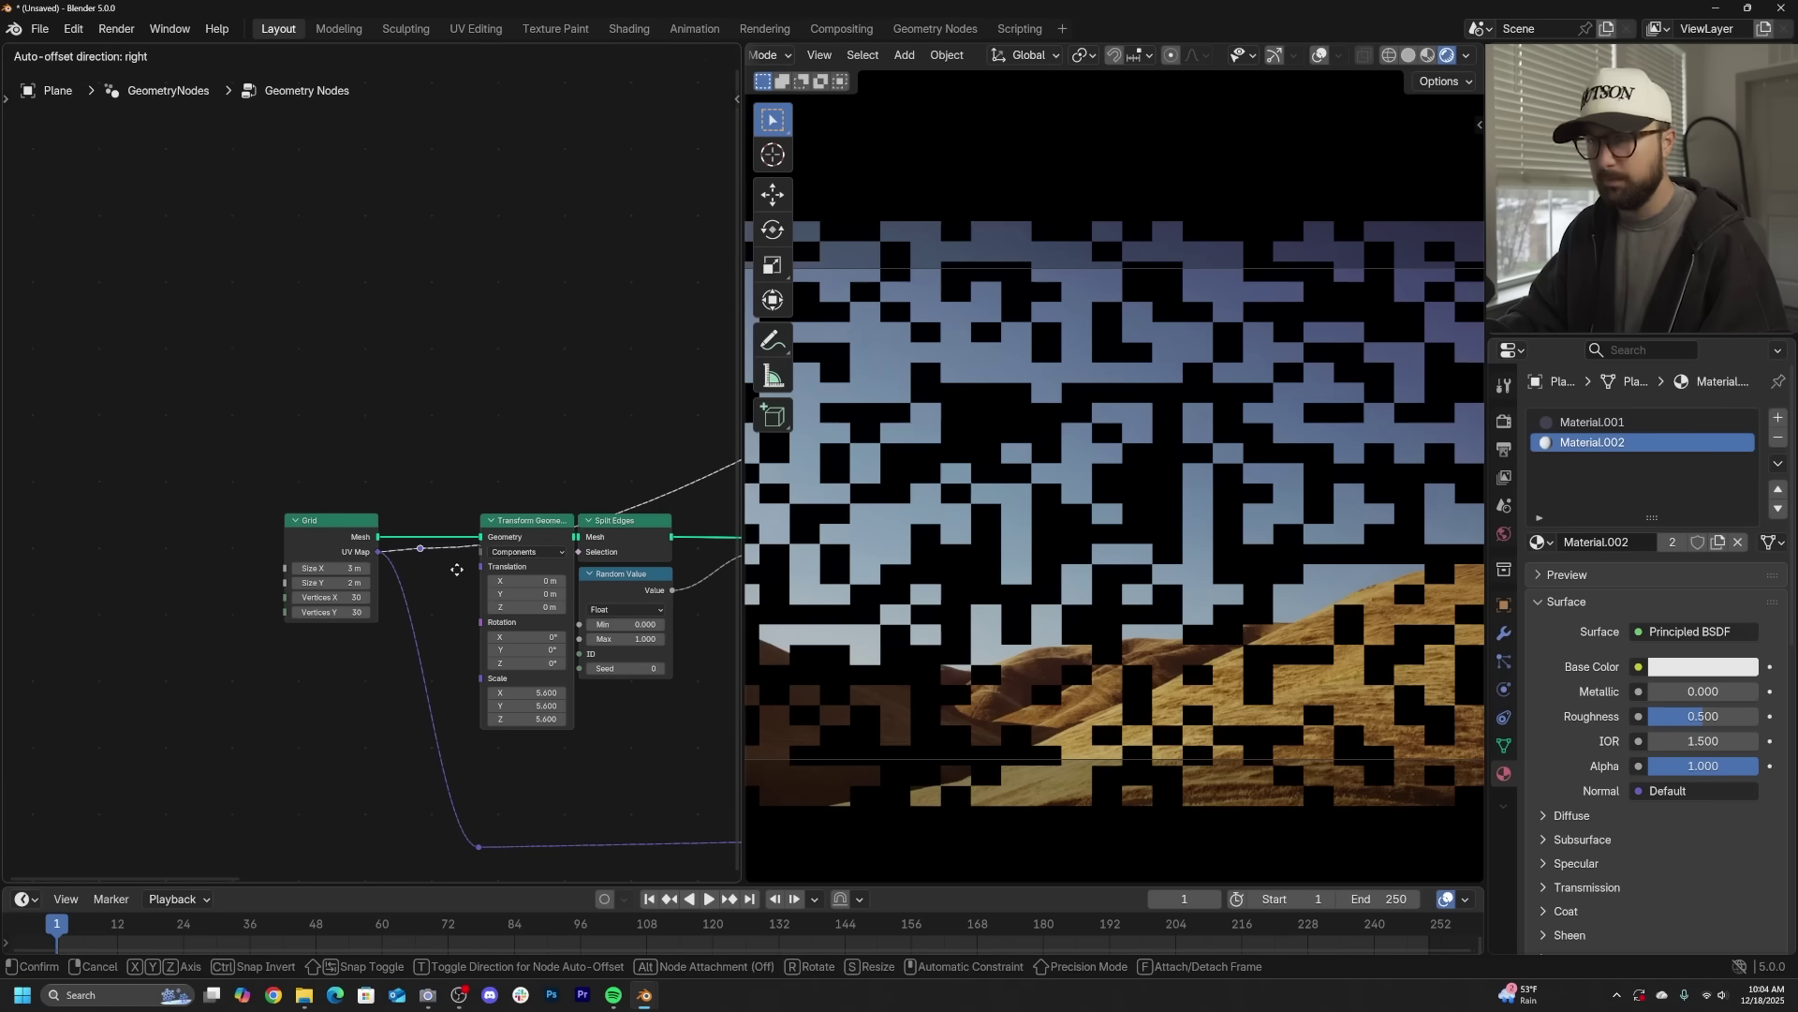
left_click(453, 421)
- Adjust the reroute position so that the upper UV Map link runs nearly level above the nodes
middle_click_drag(458, 421, 147, 424)
middle_click_drag(638, 376, 264, 390)
scroll(260, 390, "down", 3)
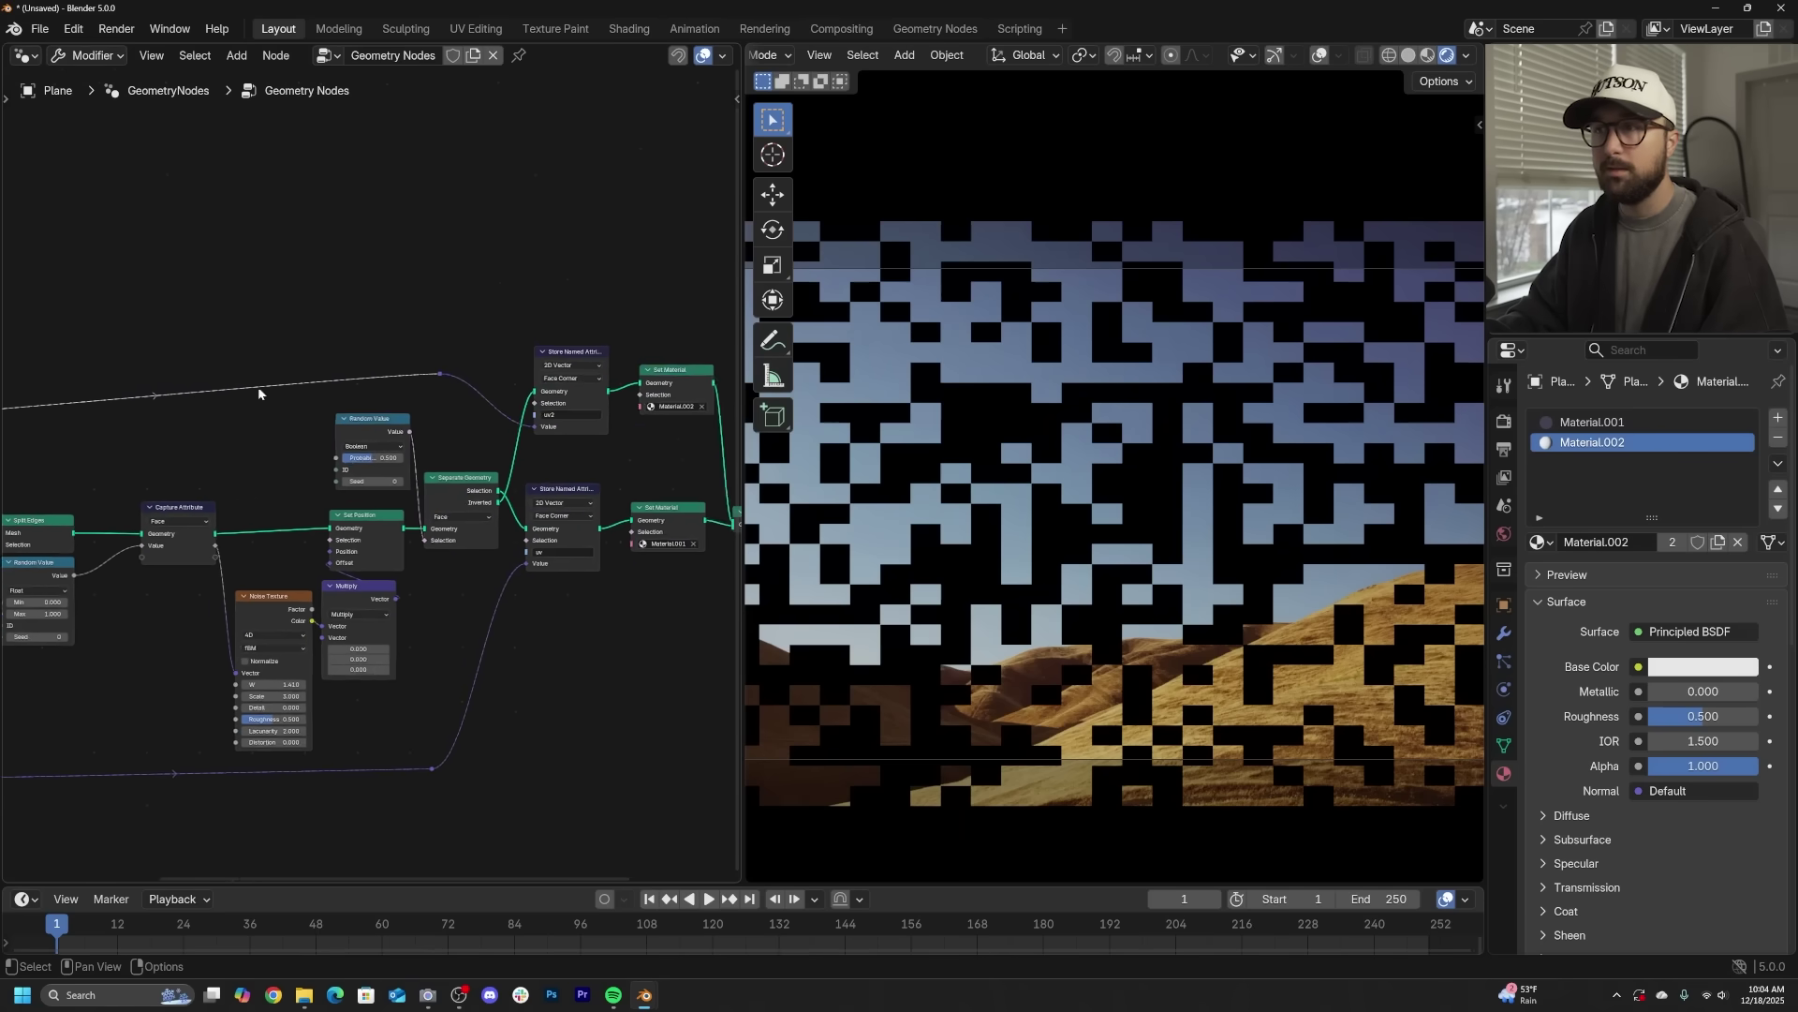
middle_click_drag(75, 441, 3, 384)
key("g")
left_click(161, 398)
scroll(374, 453, "up", 9)
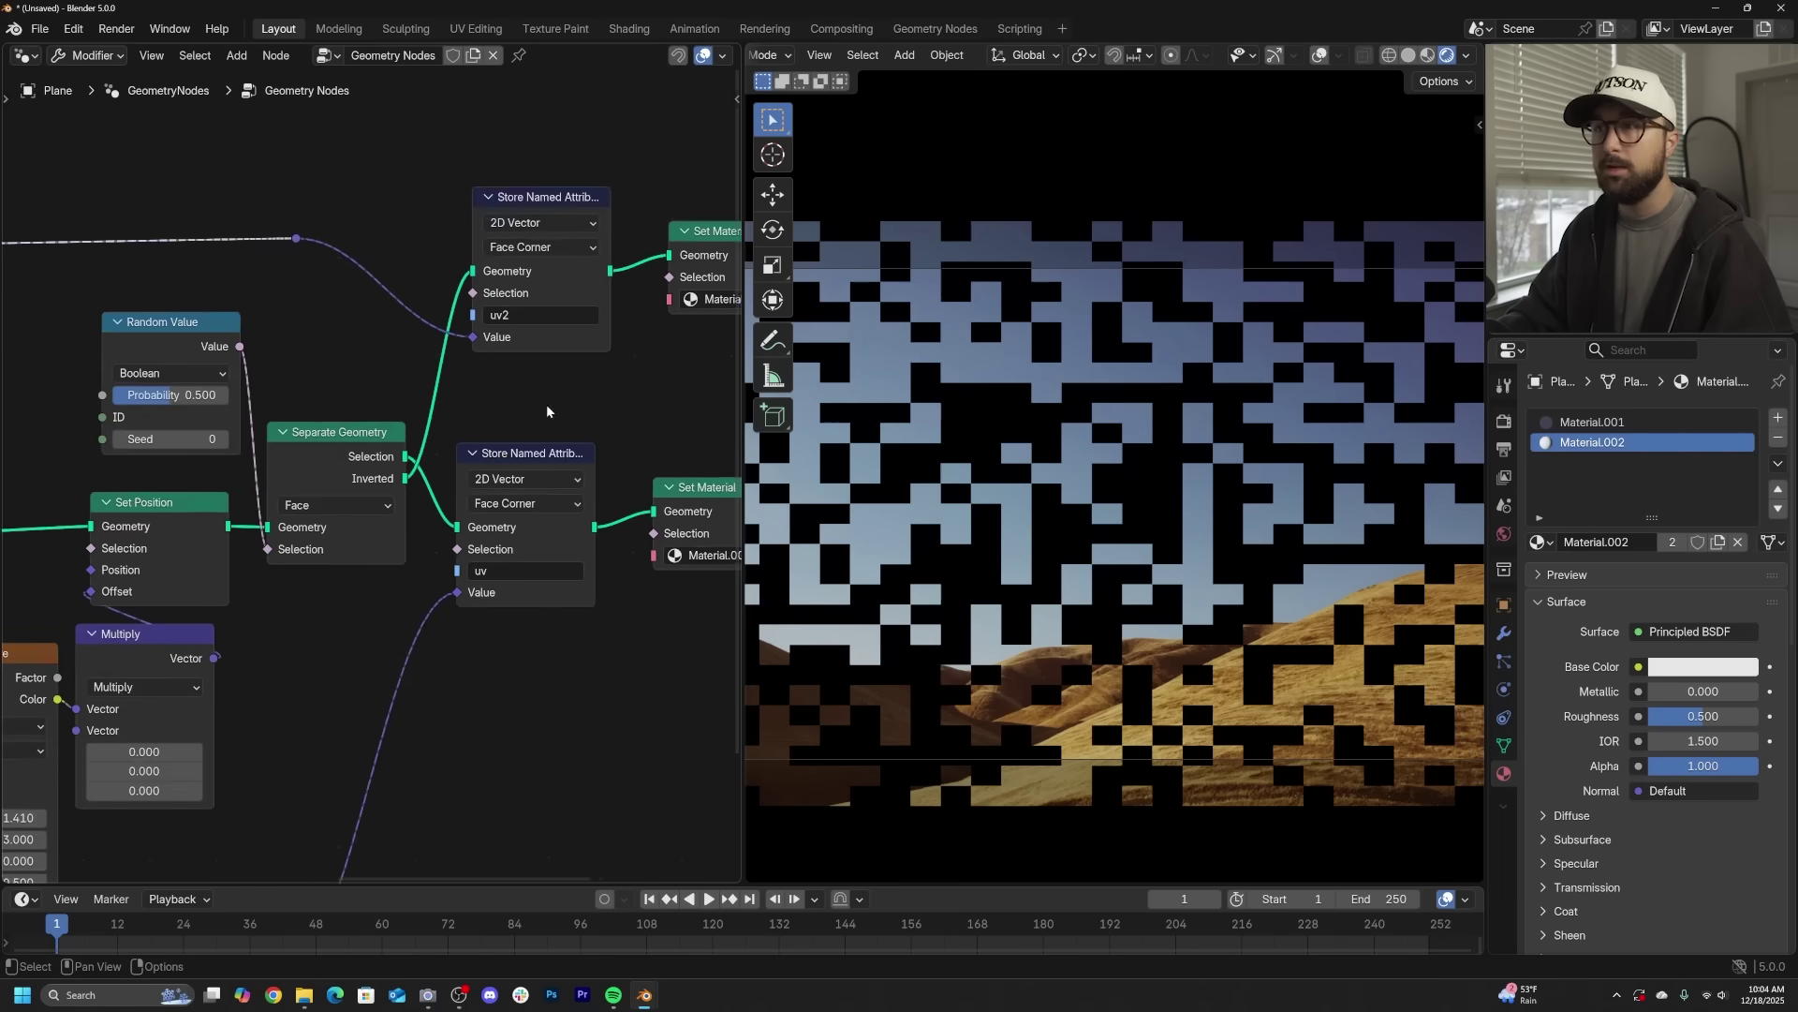
middle_click_drag(550, 409, 291, 474)
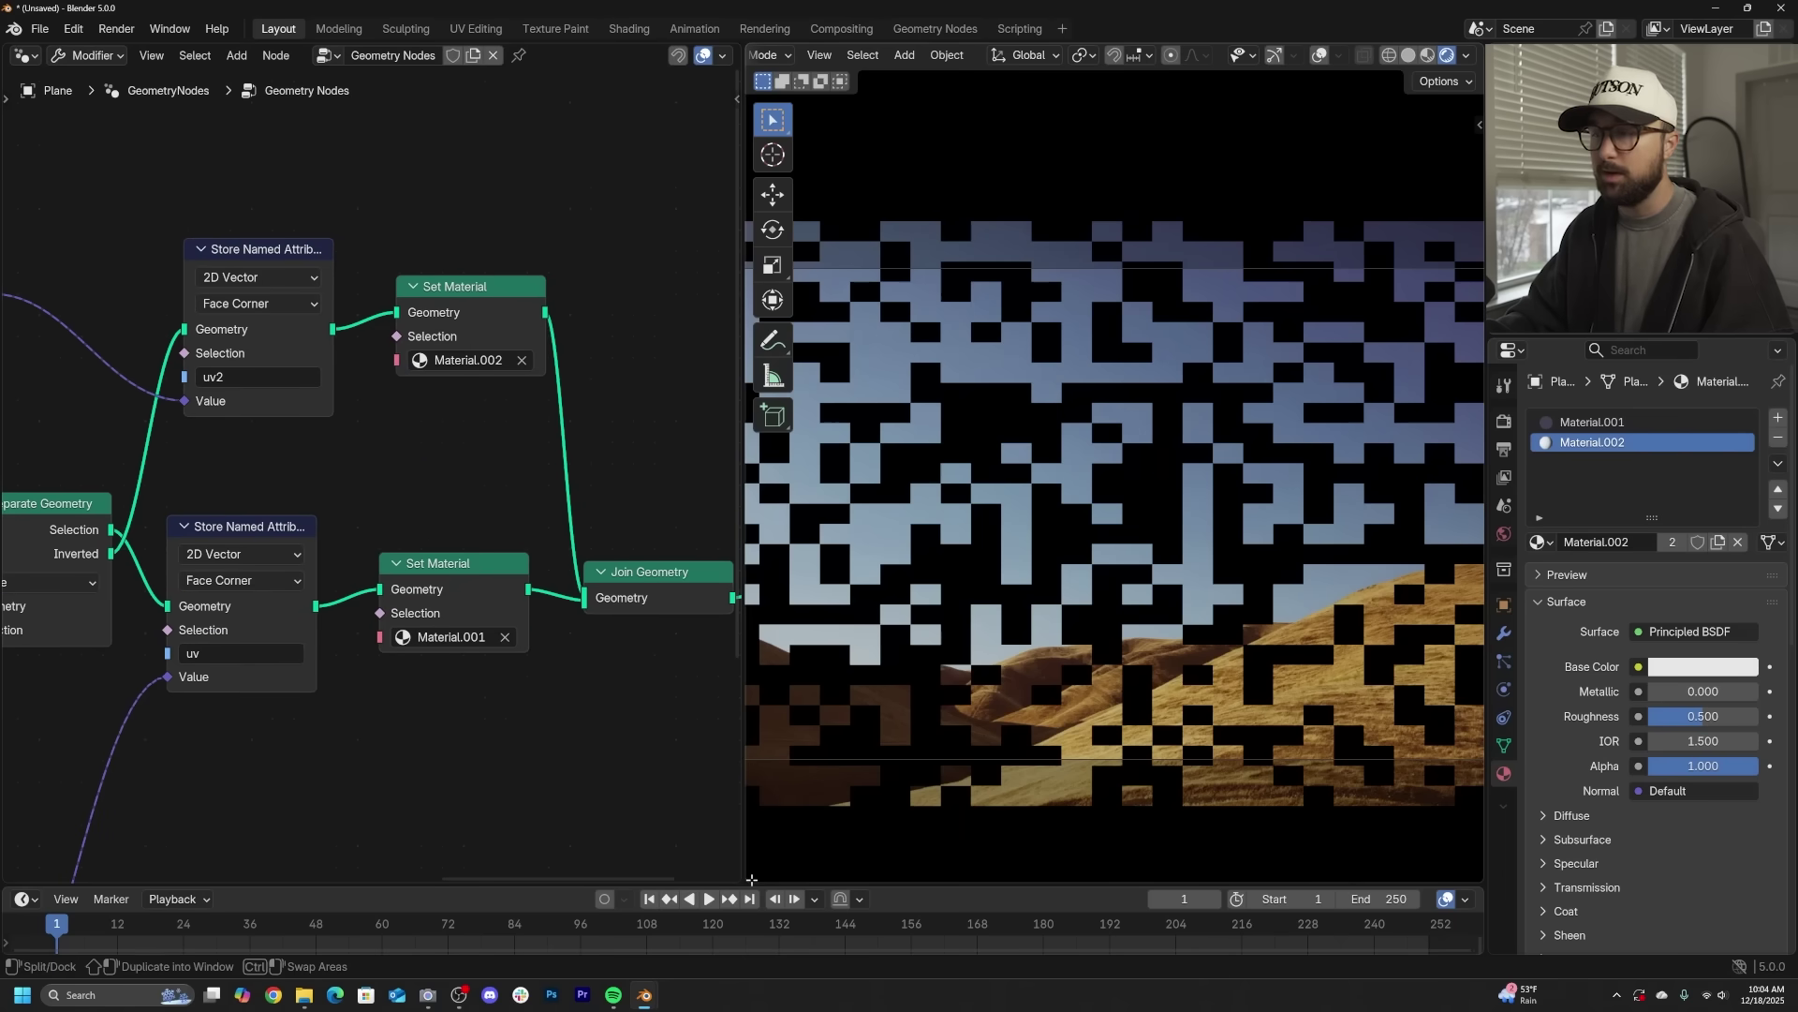
- Split the 3D viewport horizontally and turn the lower area into a Shader Editor
left_click_drag(750, 878, 824, 463)
scroll(1136, 290, "down", 2)
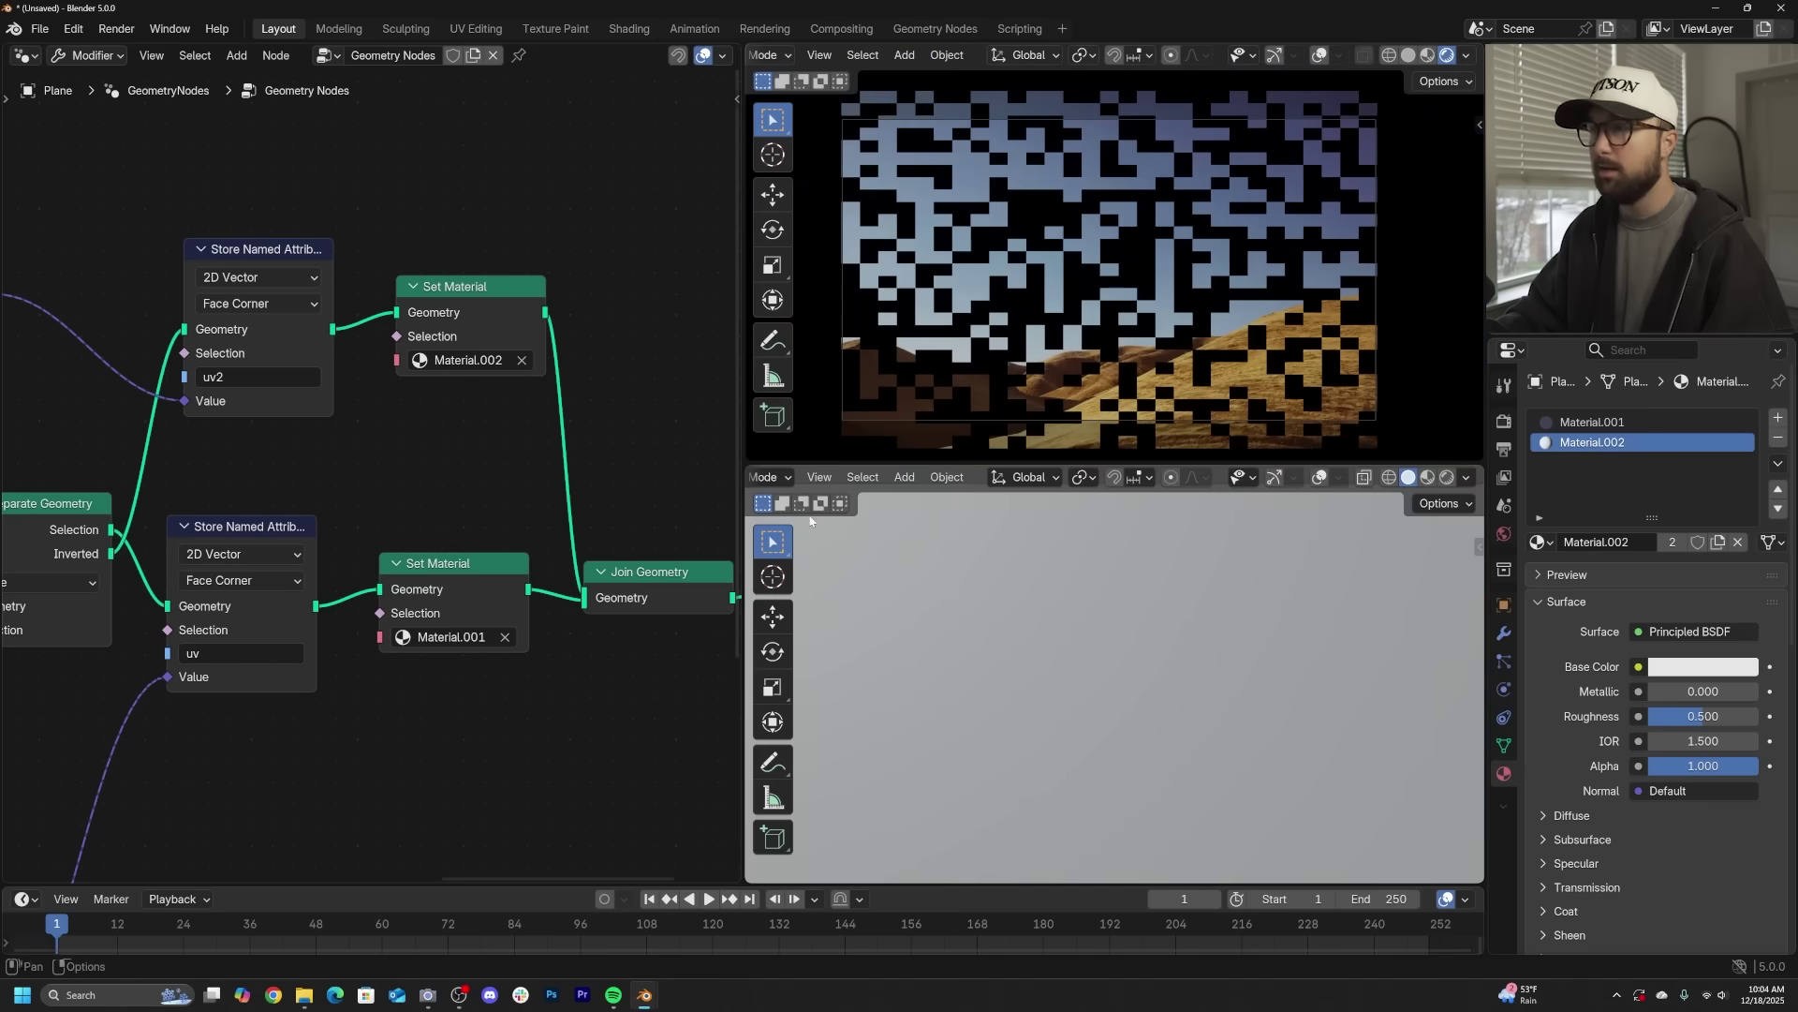
left_click(767, 478)
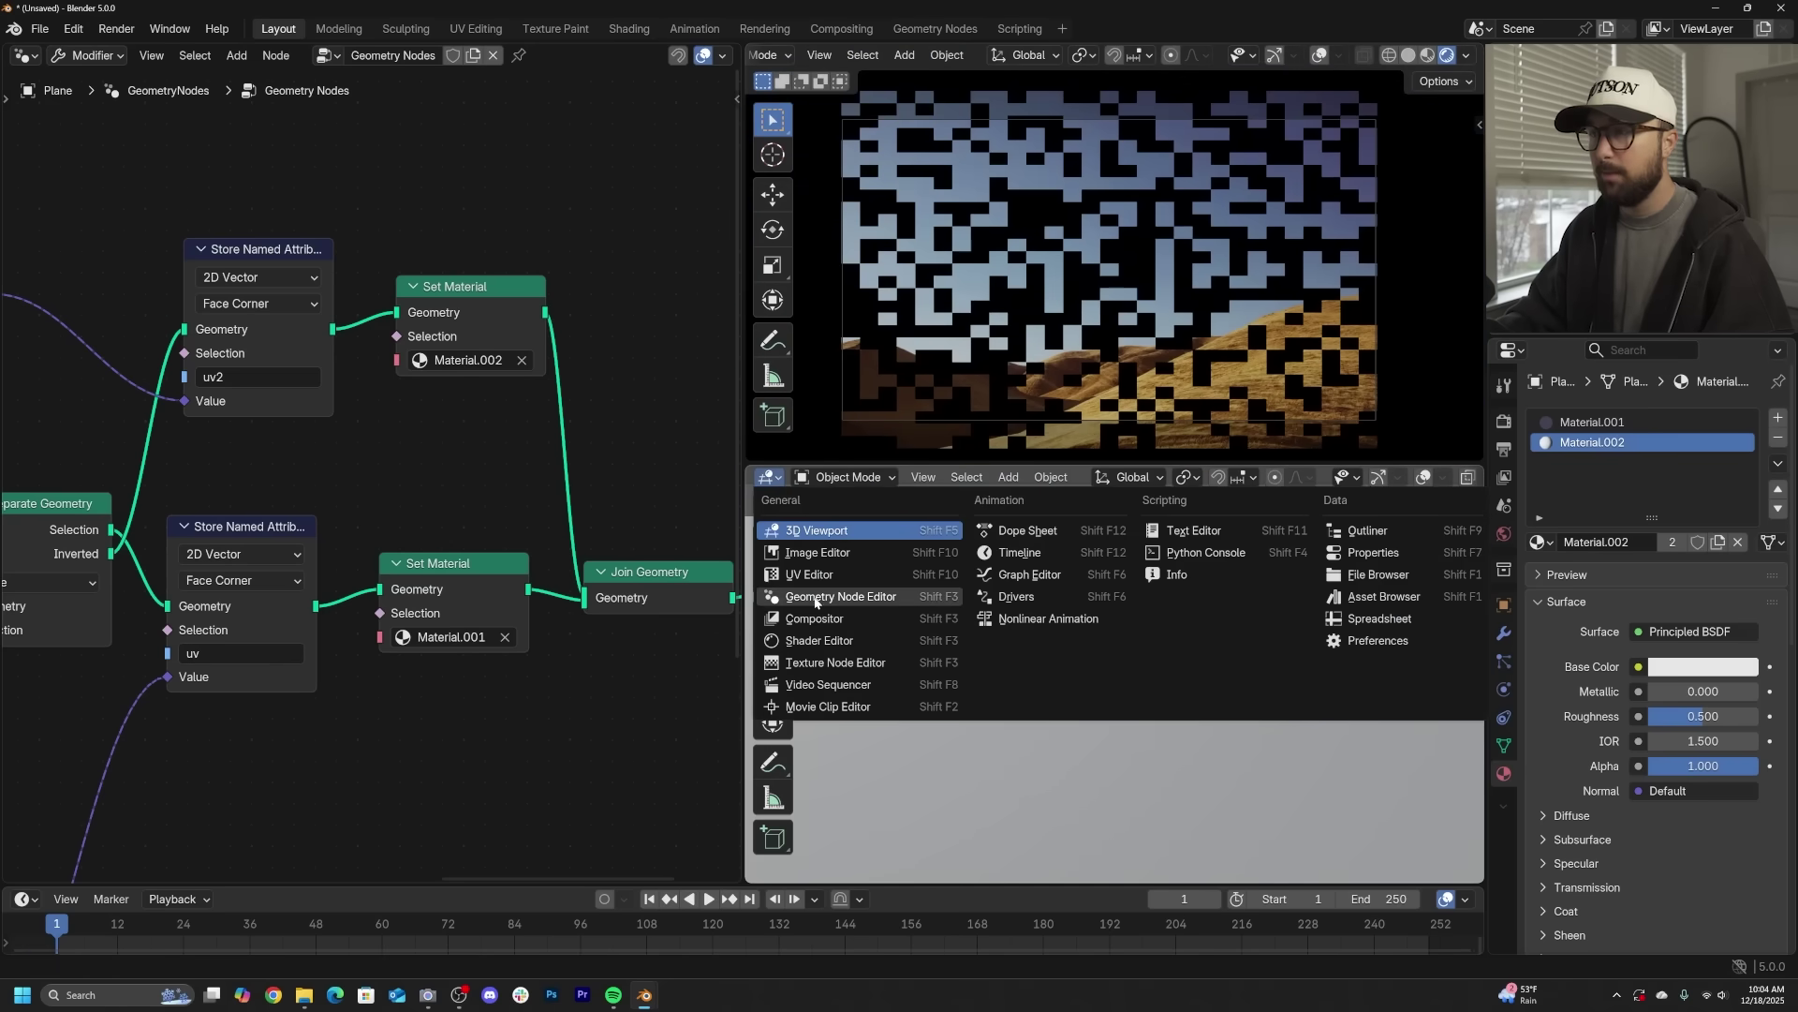
left_click(820, 640)
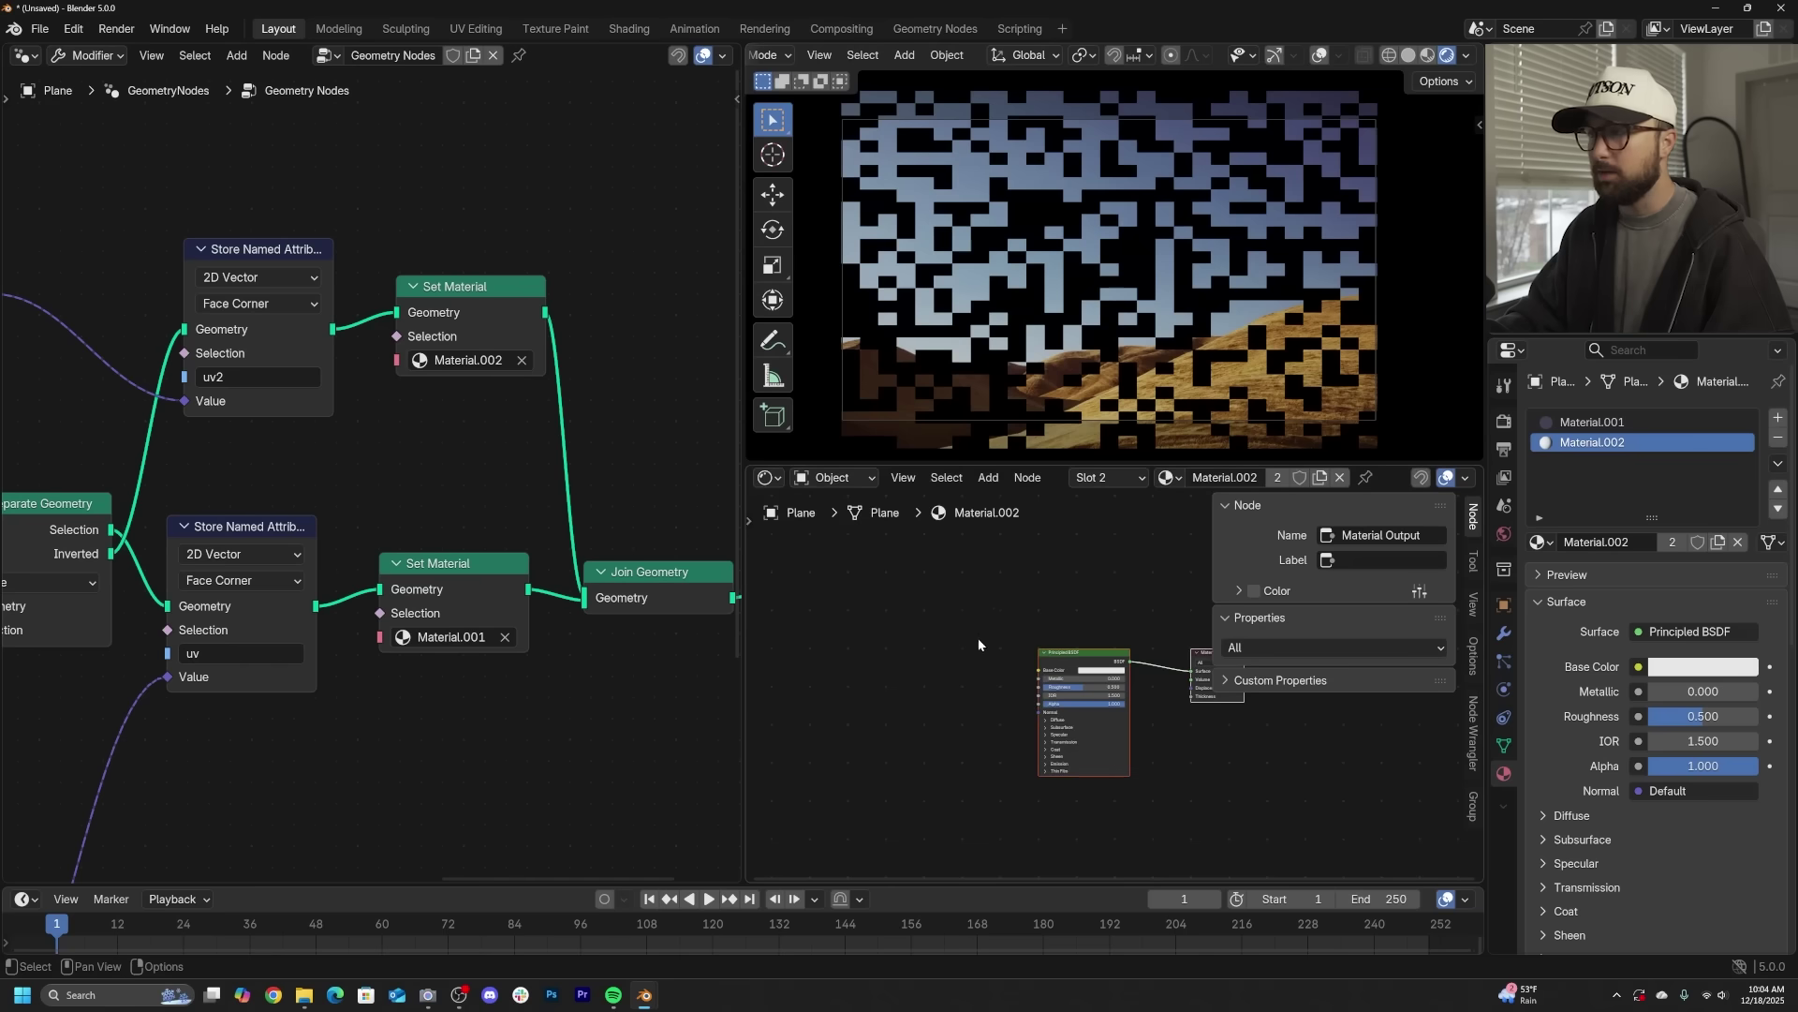
- Delete the Principled BSDF node from Material.002
left_click(1077, 591)
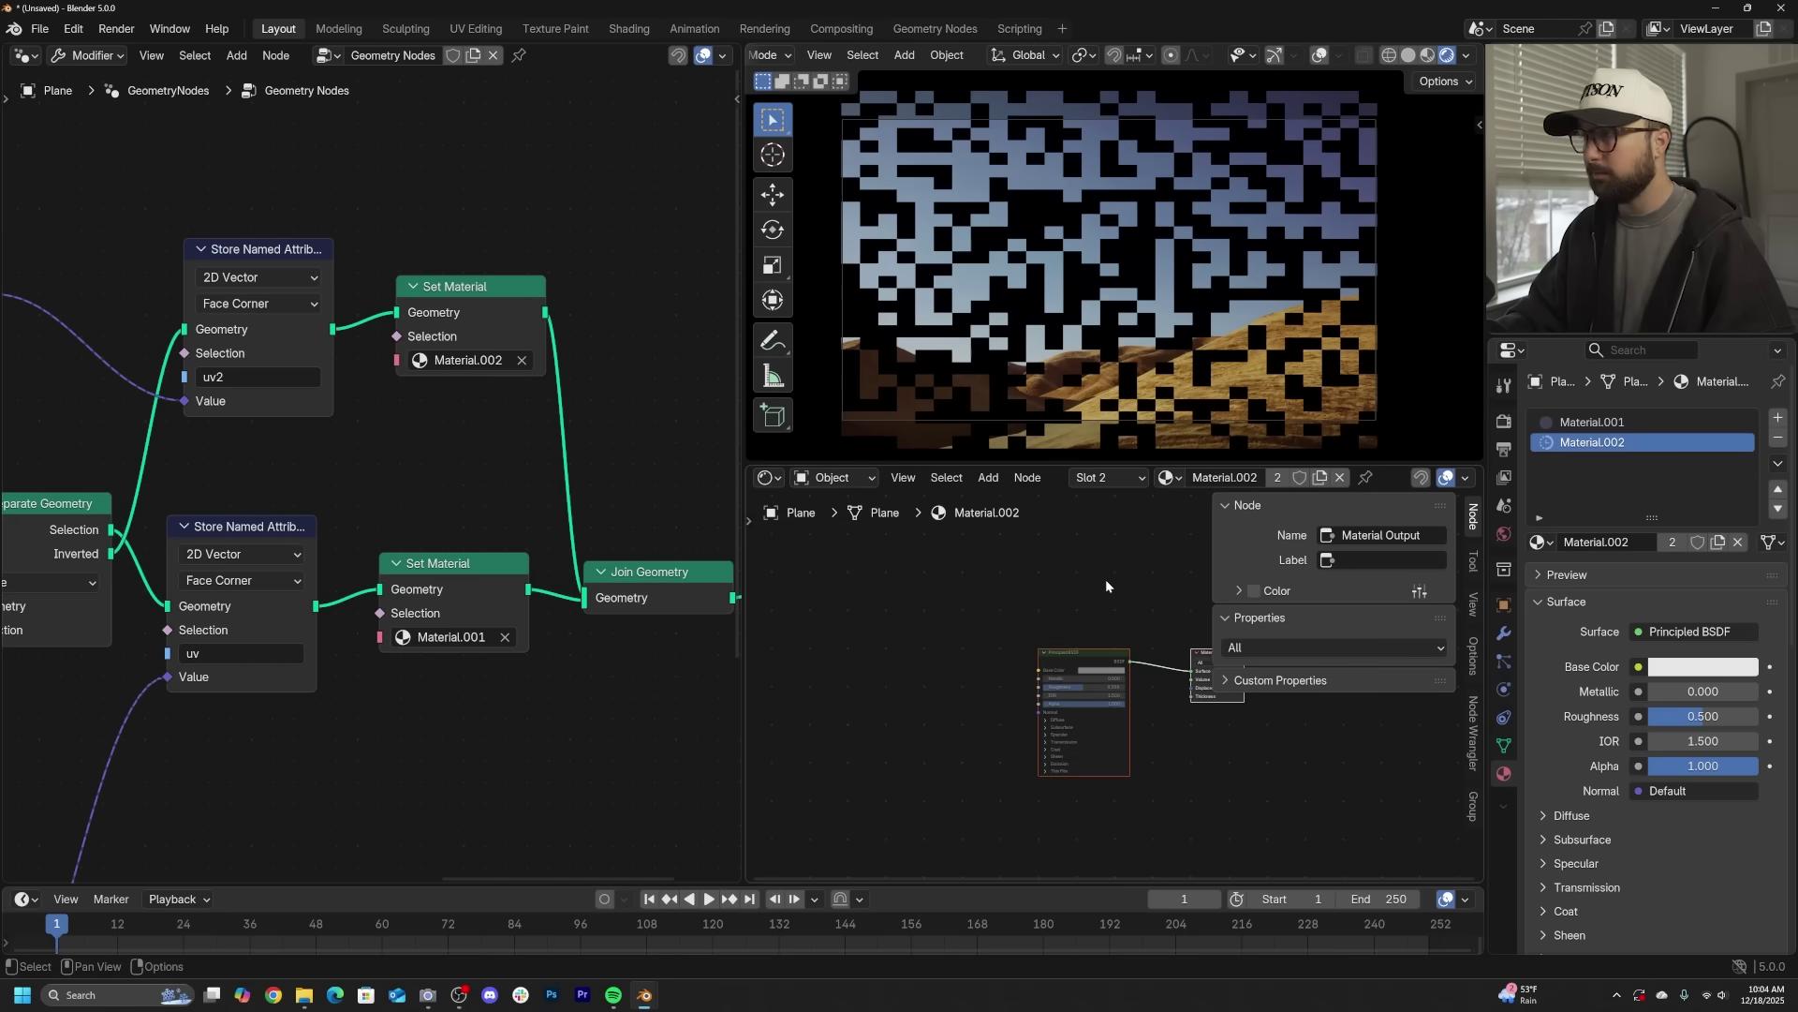
left_click(1078, 668)
key("x")
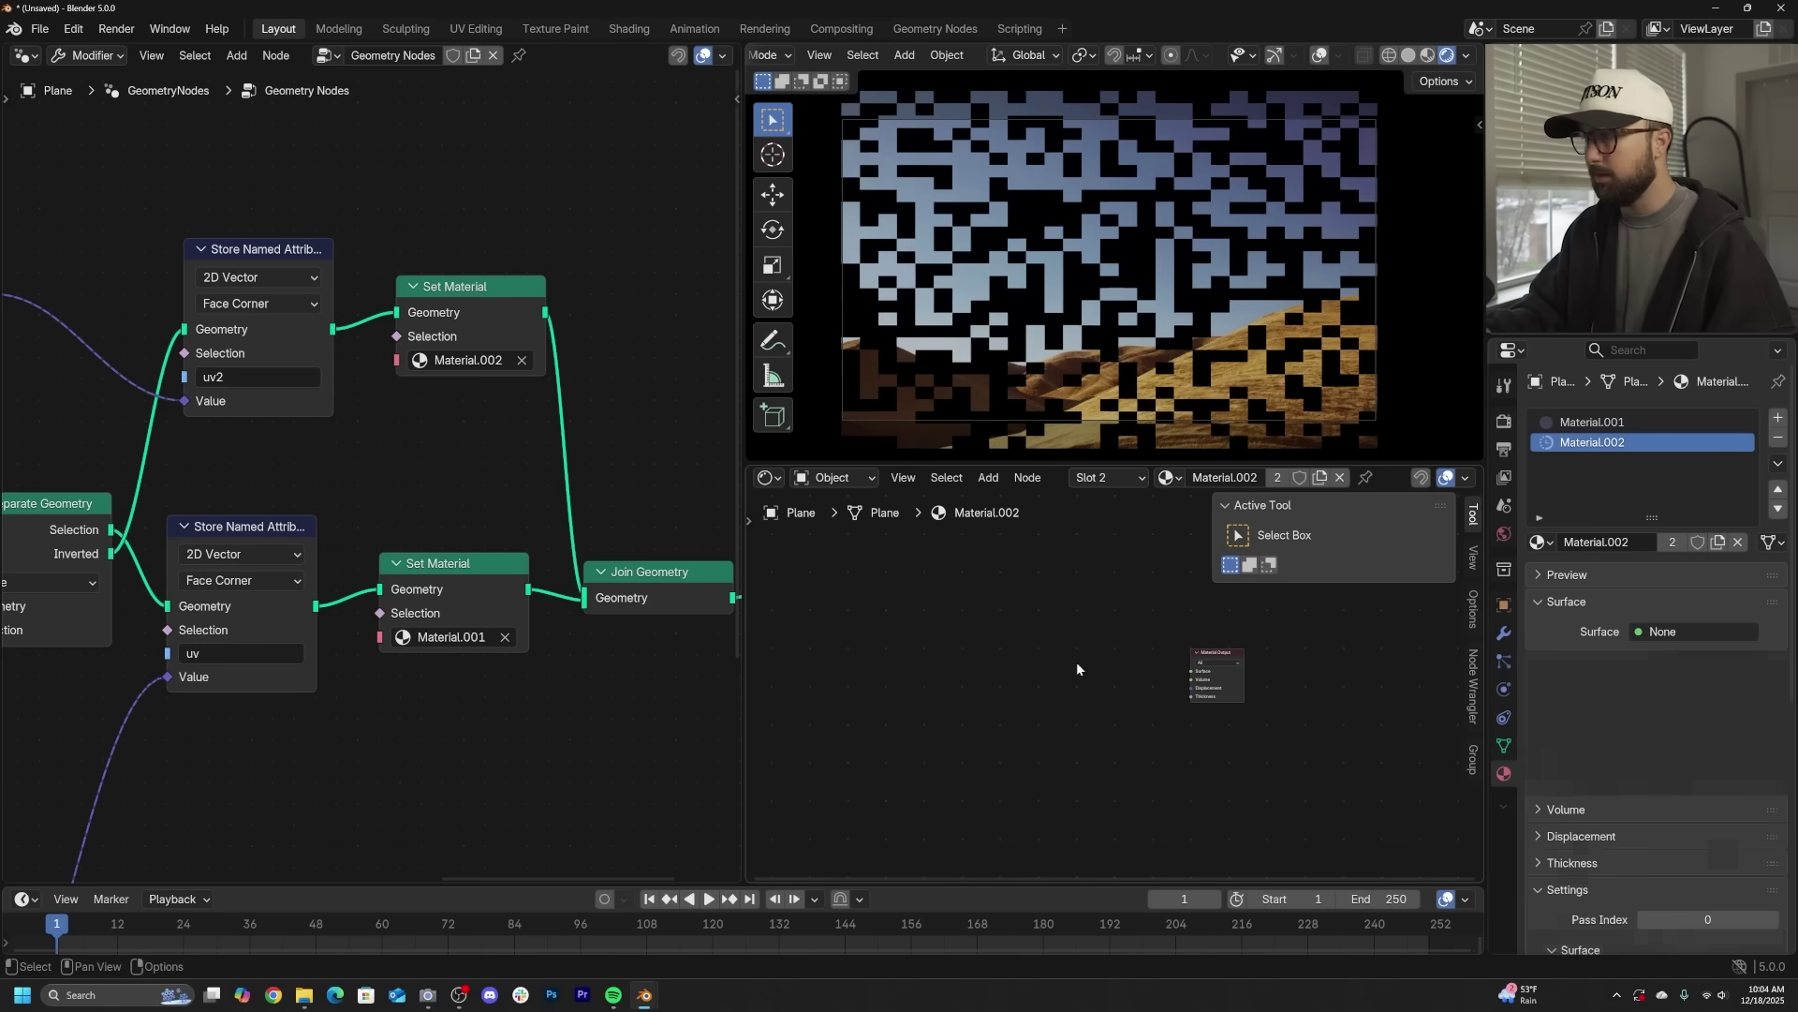
- Add an Image Texture node to Material.002 and connect its Color to the Material Output's Surface
key("Home")
key("shift+a")
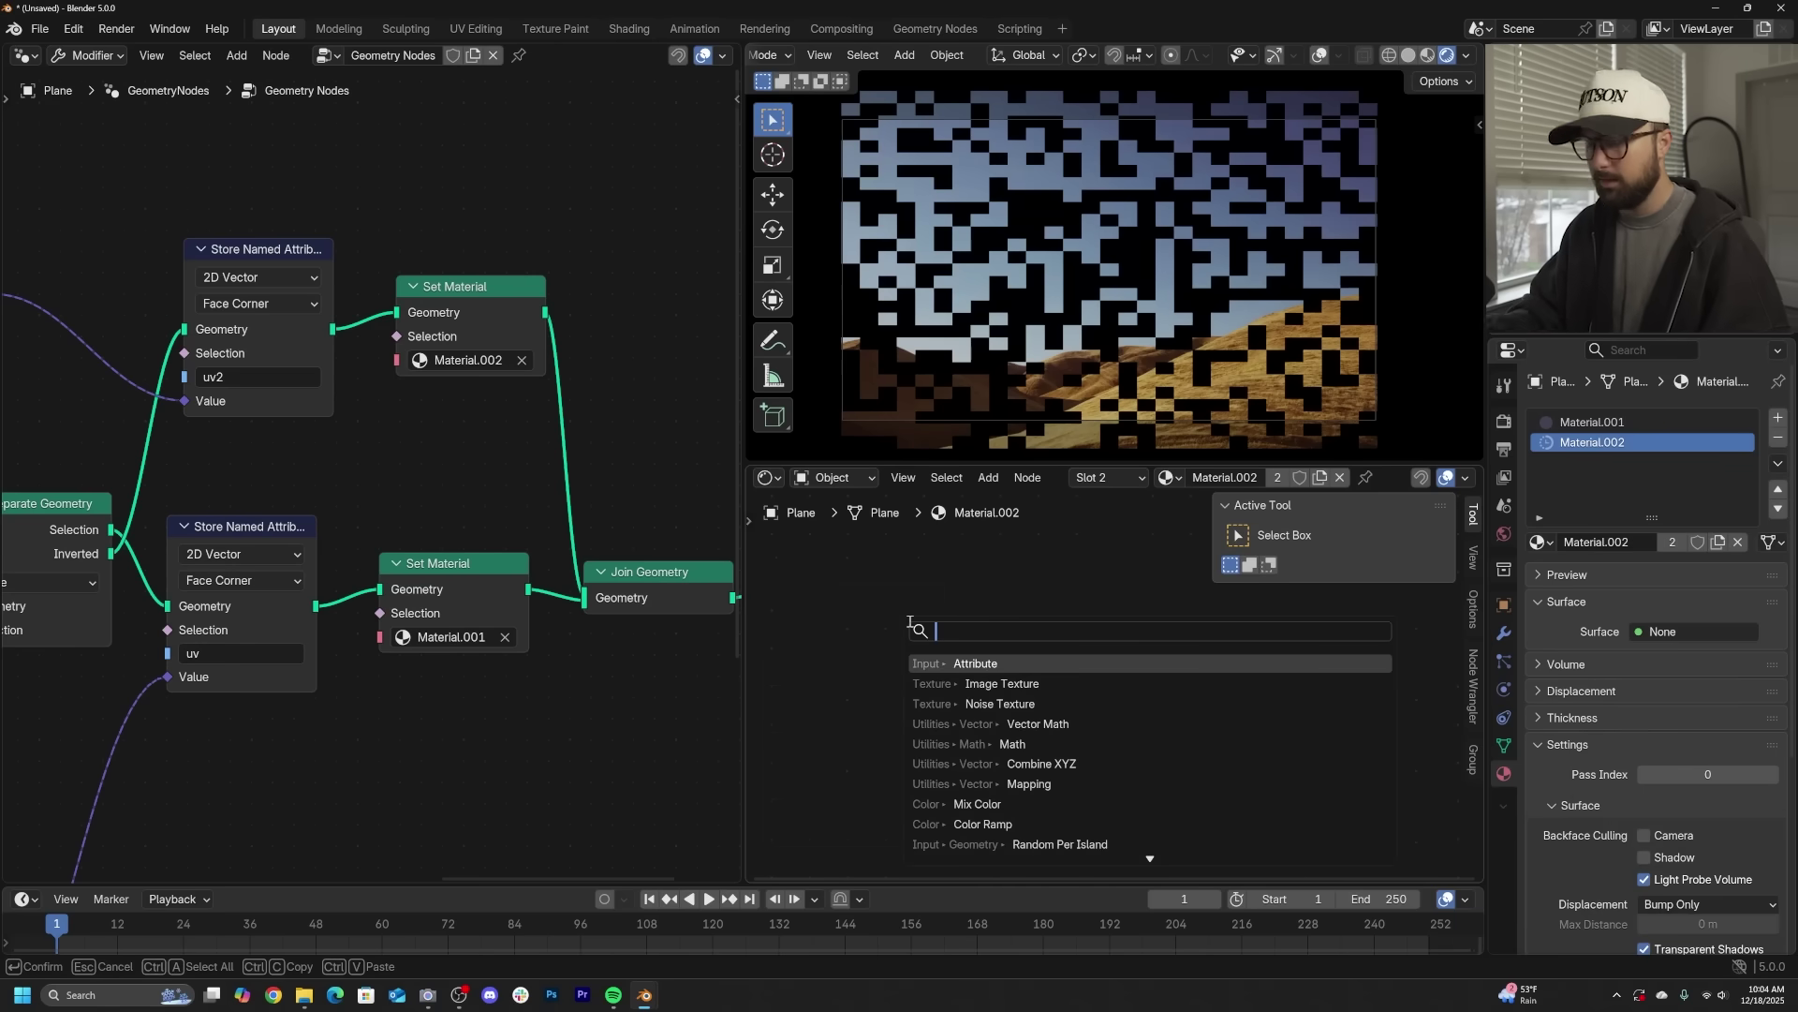
type("imag")
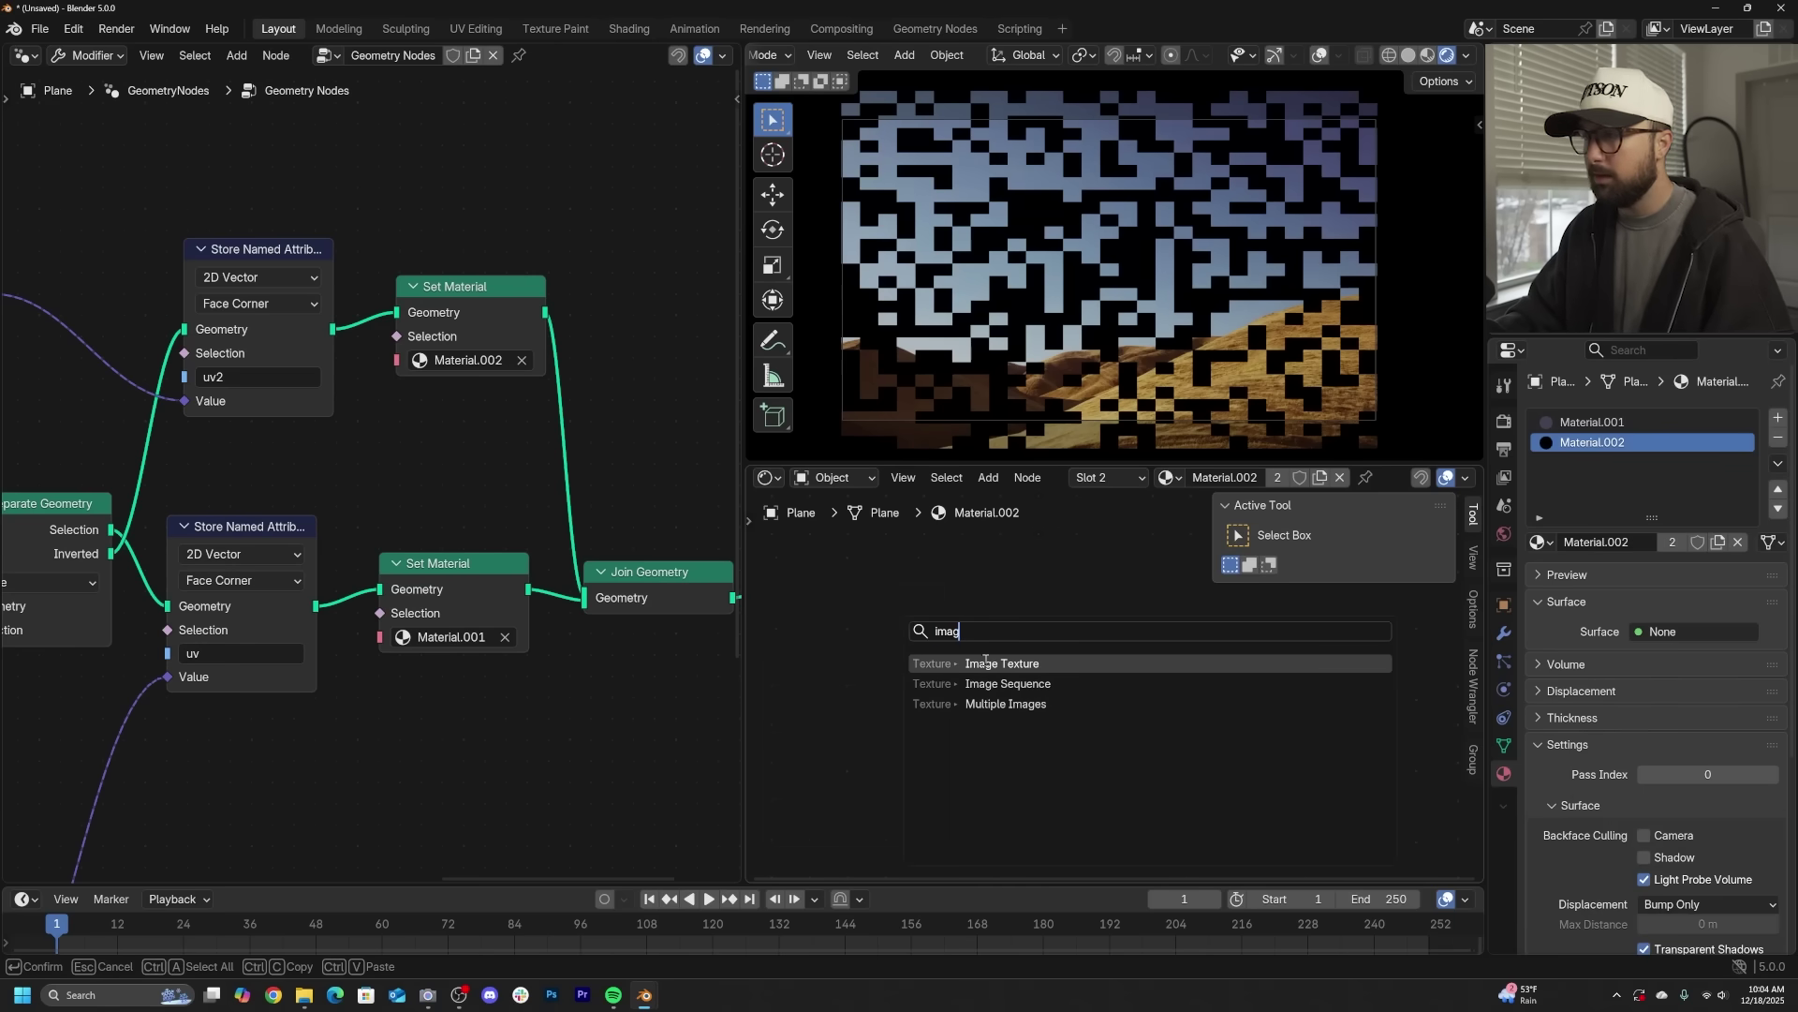
key("Return")
left_click(994, 688)
left_click_drag(1000, 683, 1060, 672)
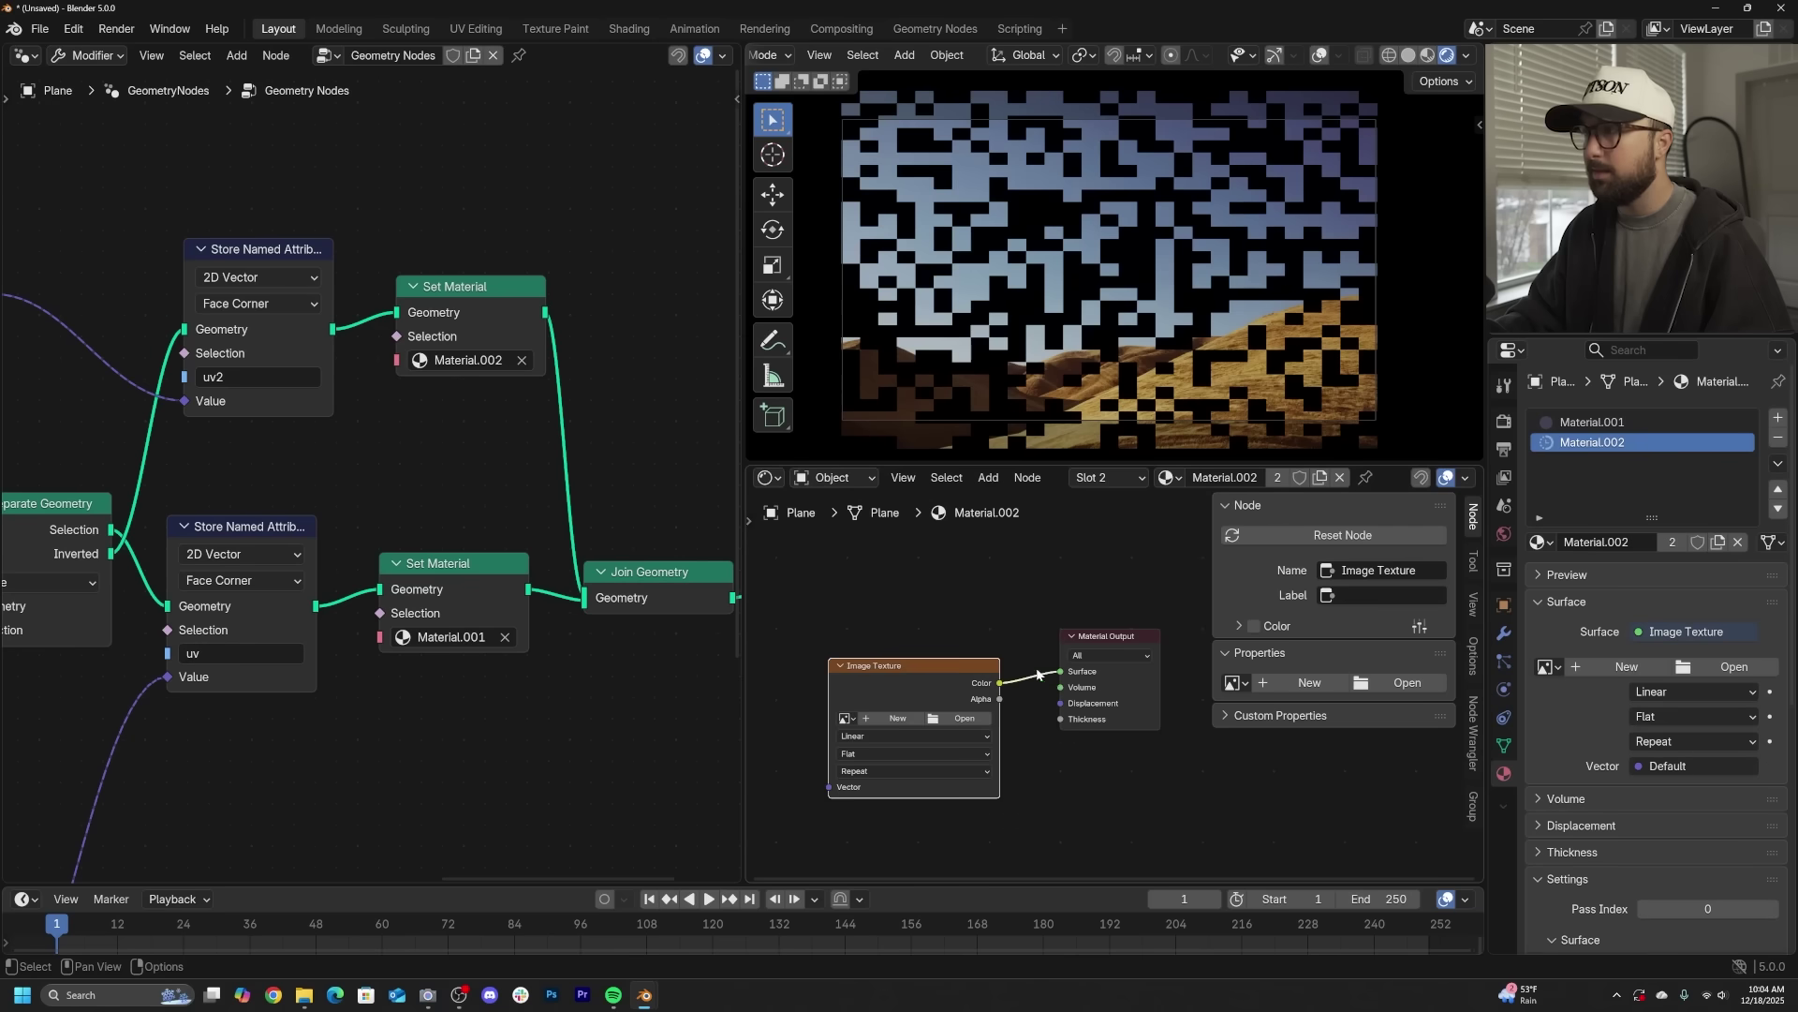
- Hide the Shader Editor's sidebar and add an Attribute node in front of the Image Texture node
middle_click_drag(953, 663, 1053, 639)
key("n")
key("shift+a")
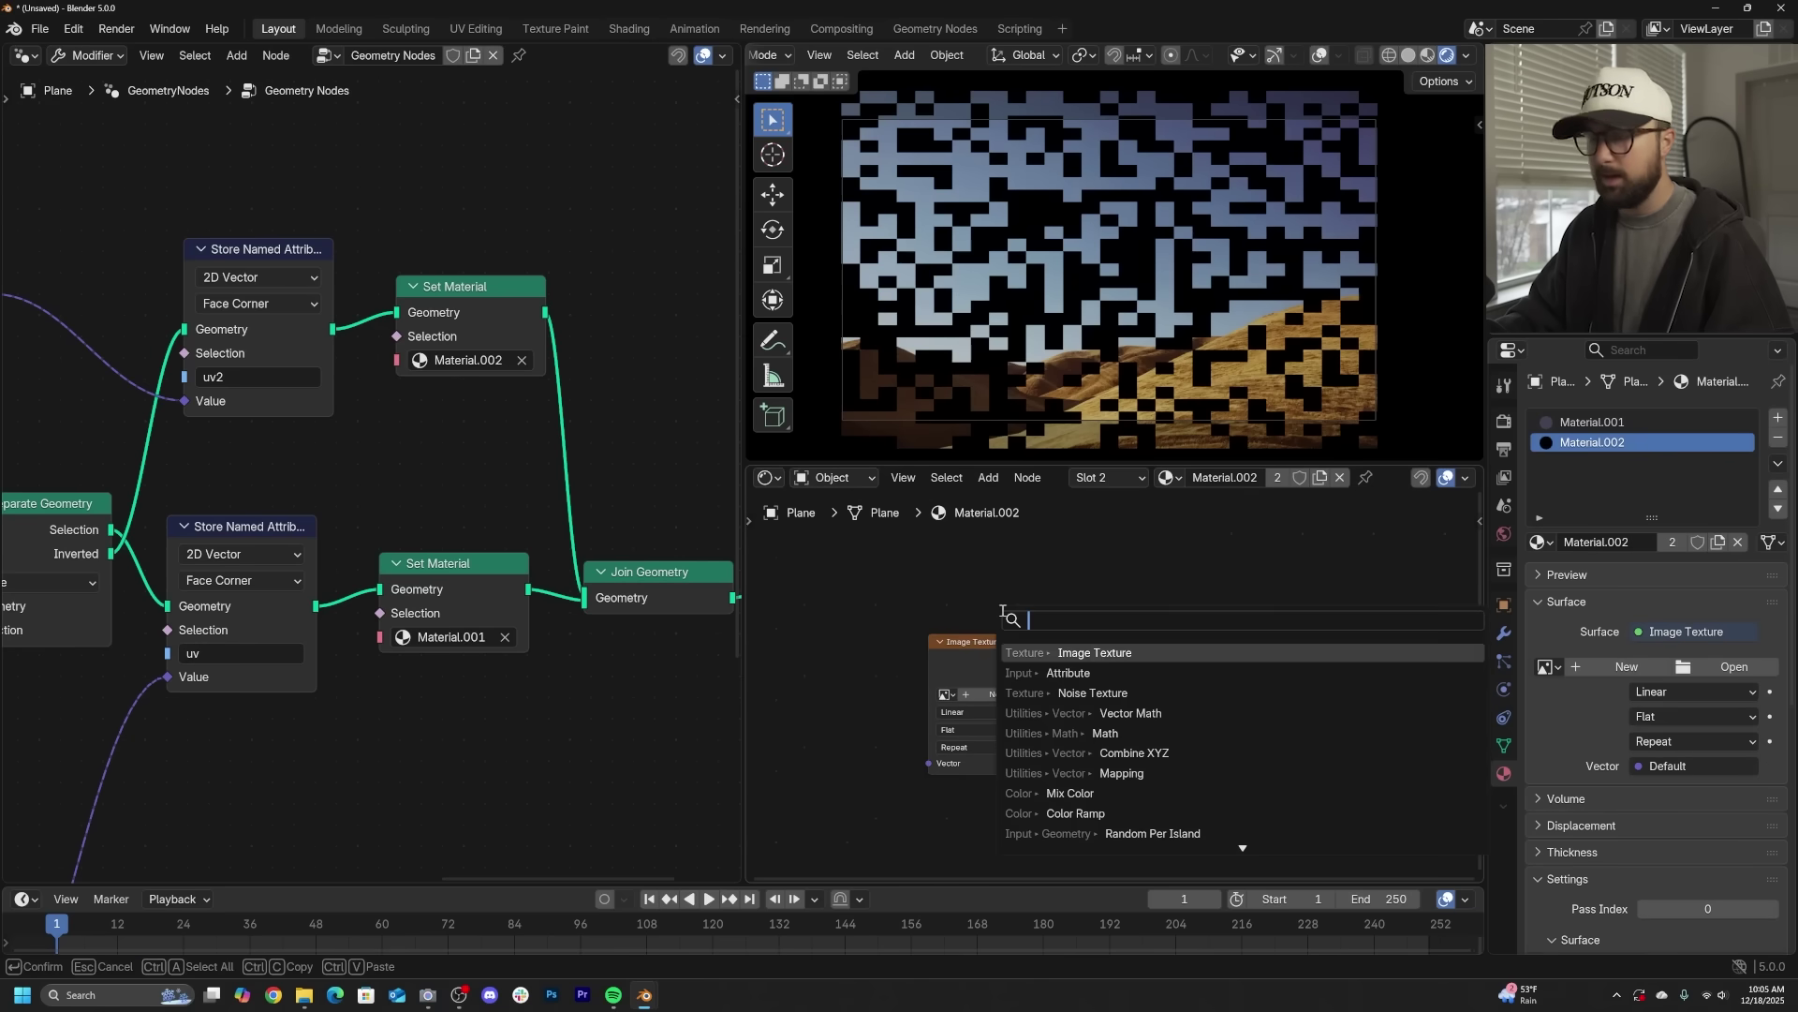
type("attr")
key("Return")
left_click(829, 675)
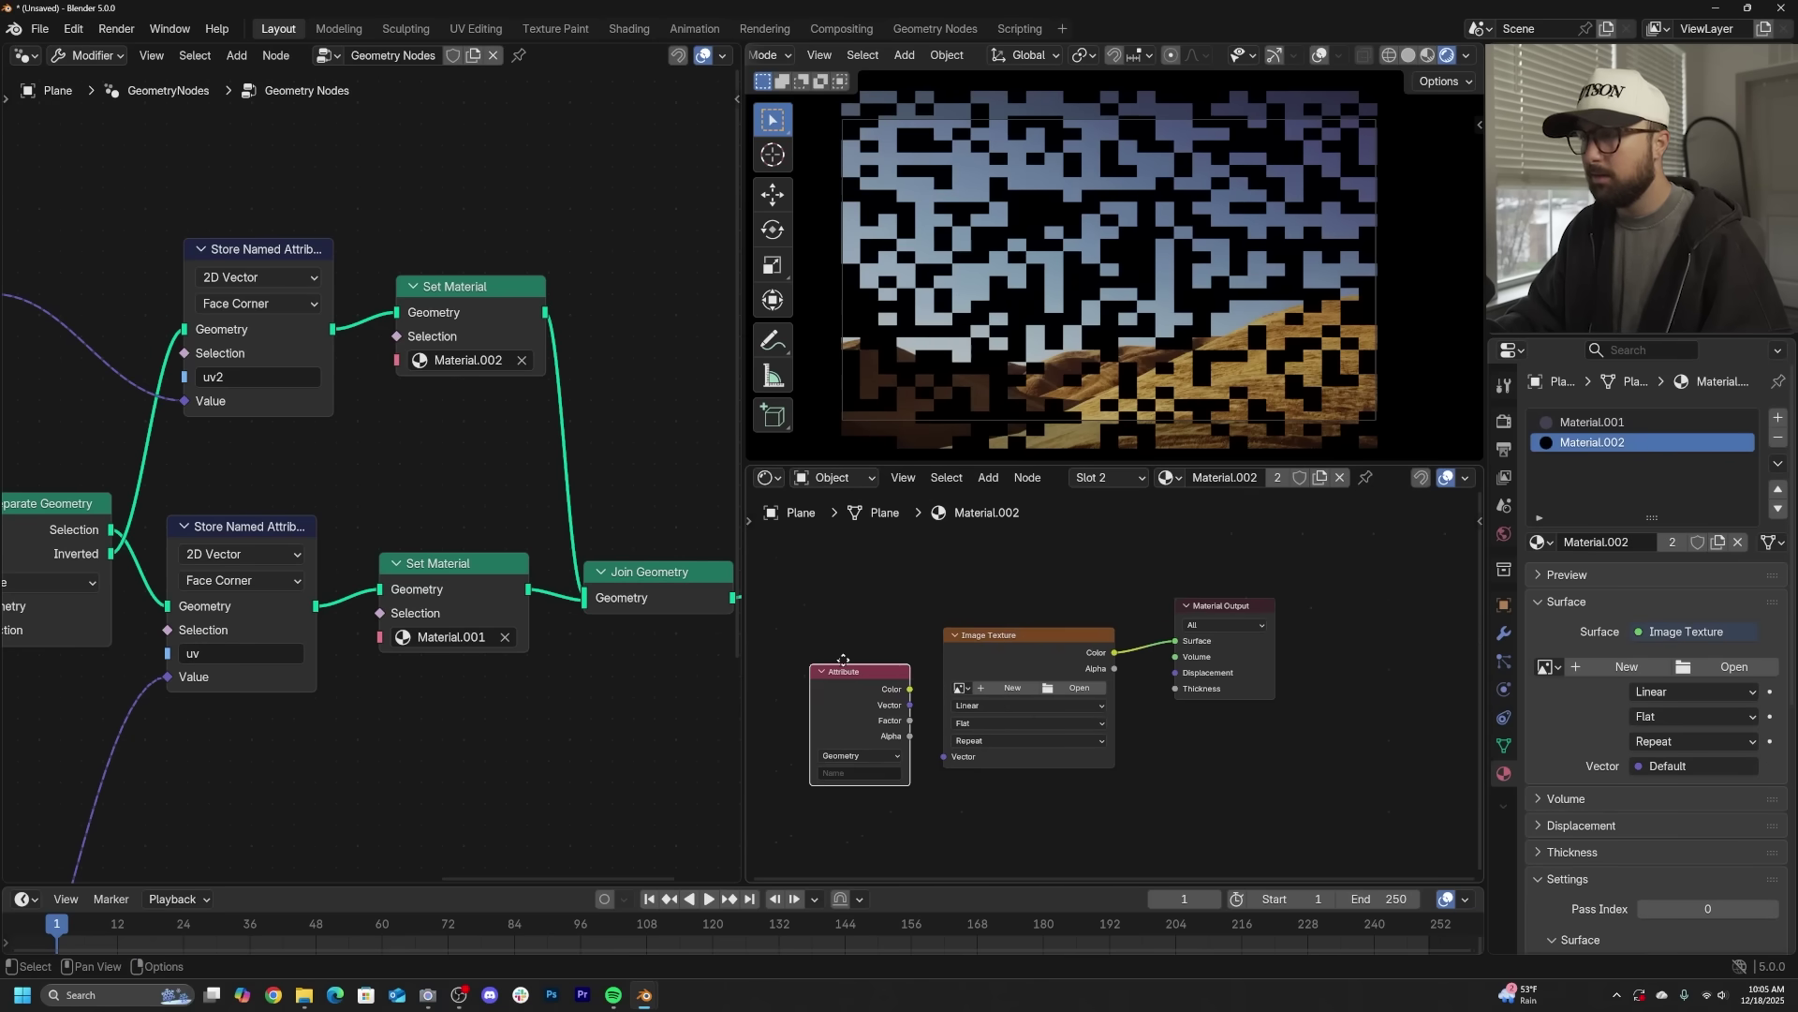
- Name the attribute uv2 in the Attribute node and connect its Vector output to the Image Texture's Vector input
scroll(1021, 671, "up", 2)
left_click(960, 709)
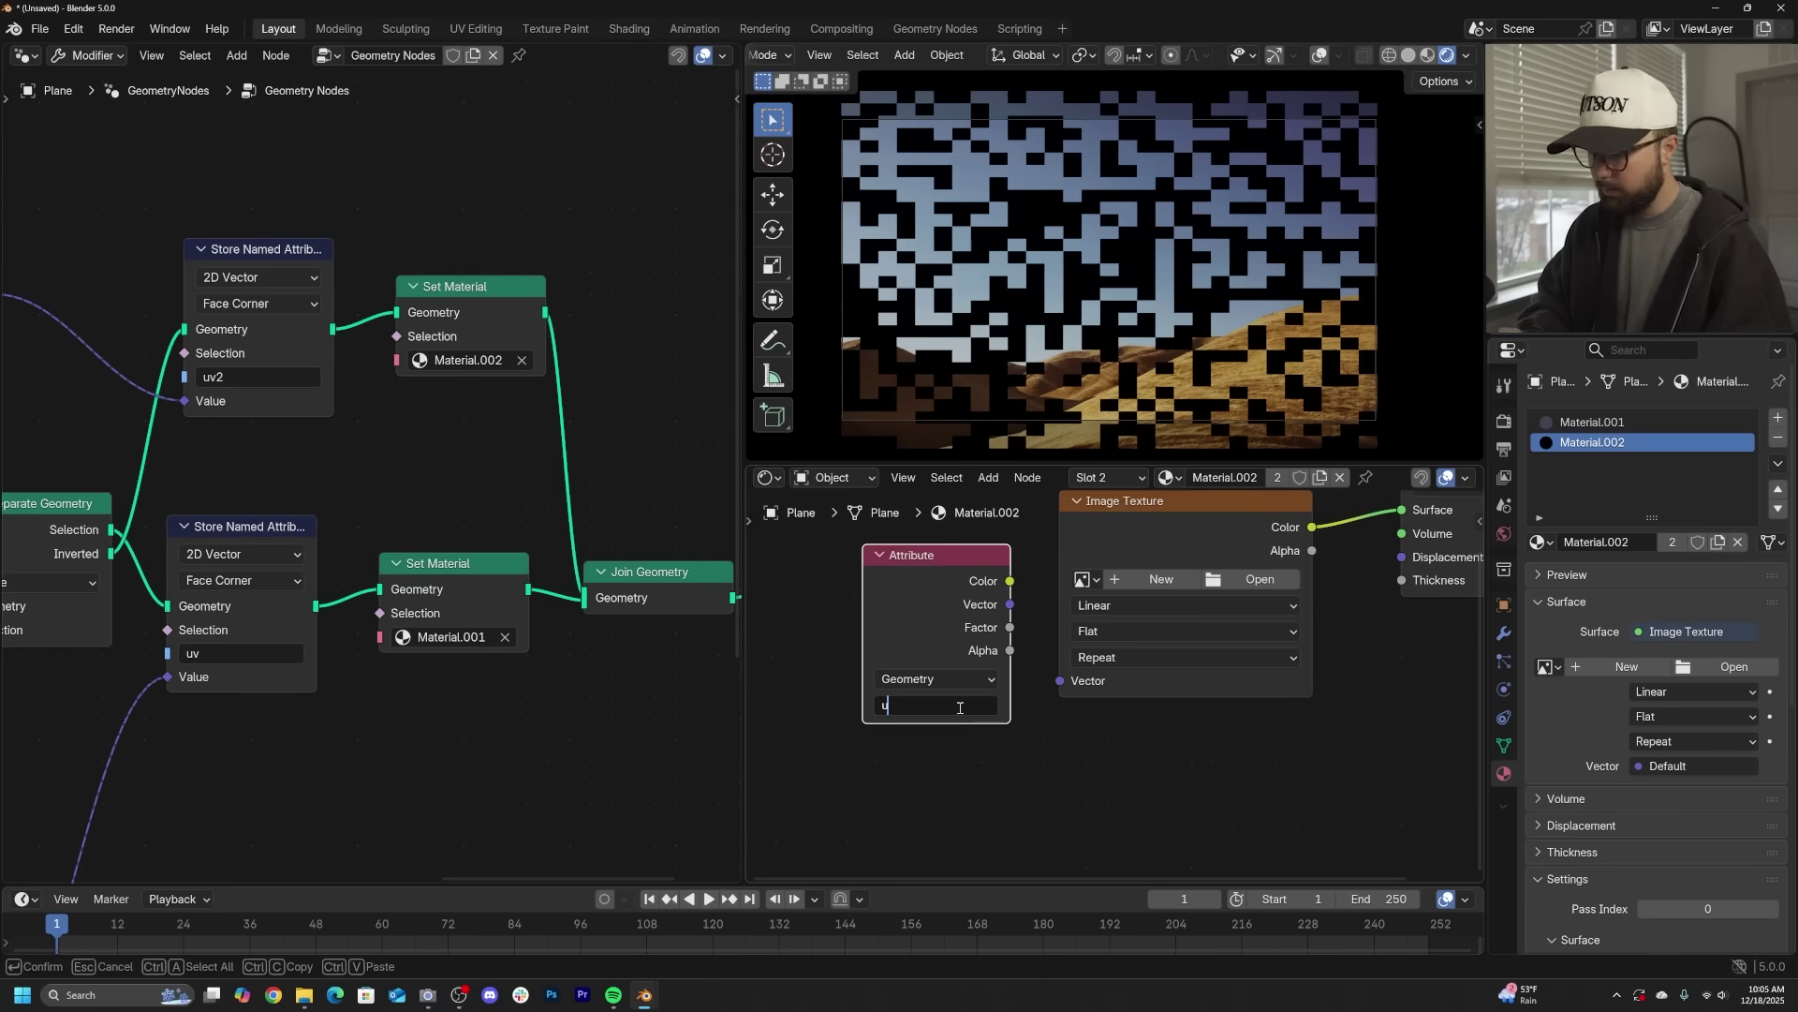
key("Return")
left_click_drag(1012, 612, 1063, 682)
- Load the orange eye close-up photo from the Desktop folder into the Image Texture node
left_click(1256, 579)
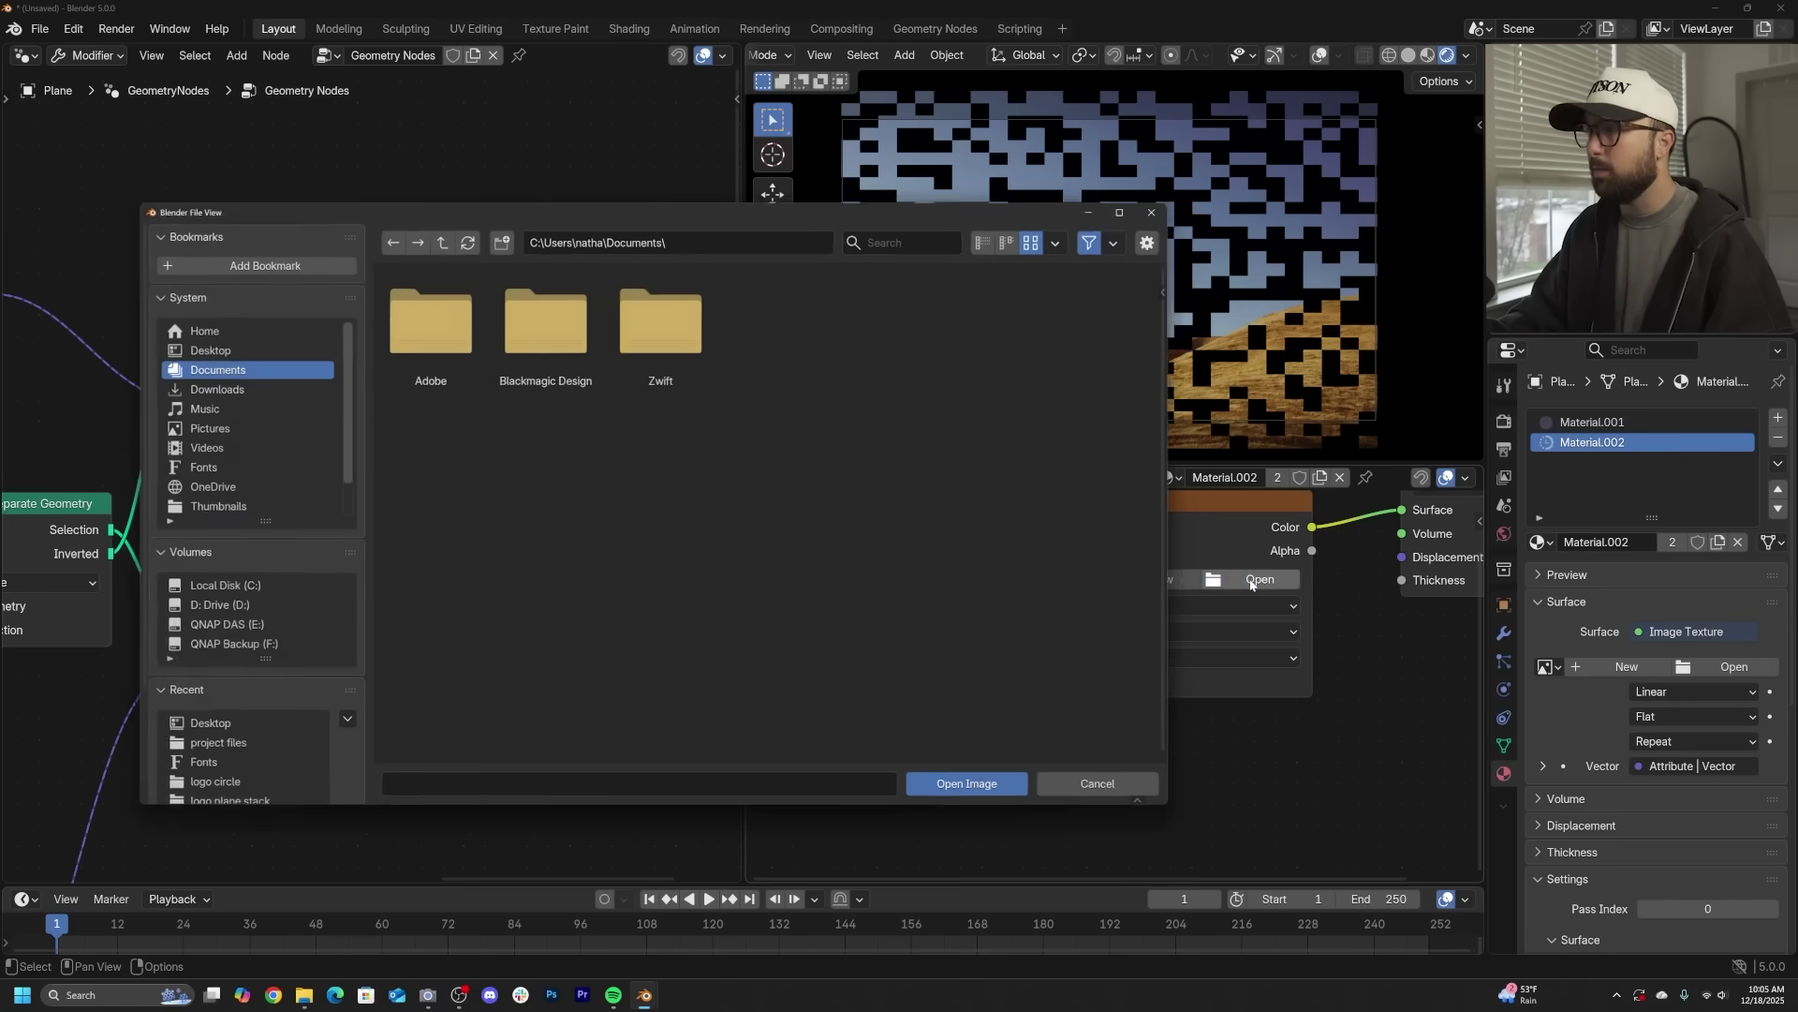
left_click(192, 346)
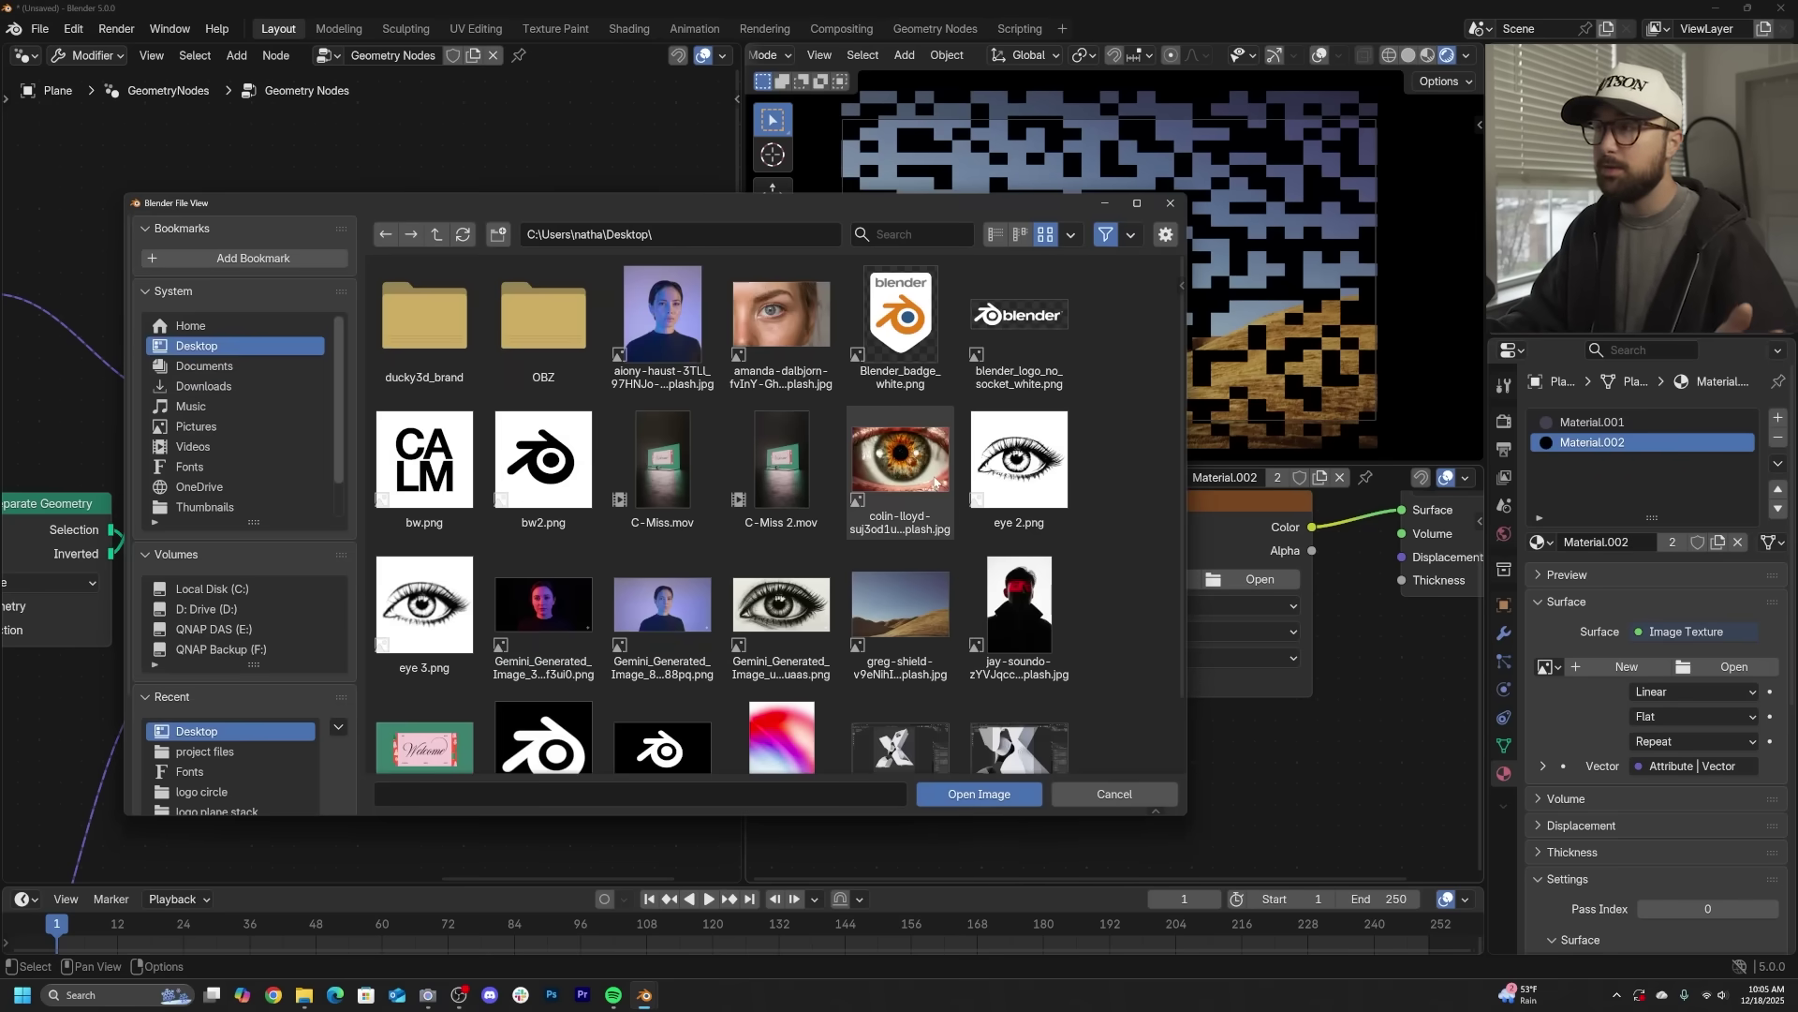
double_click(901, 466)
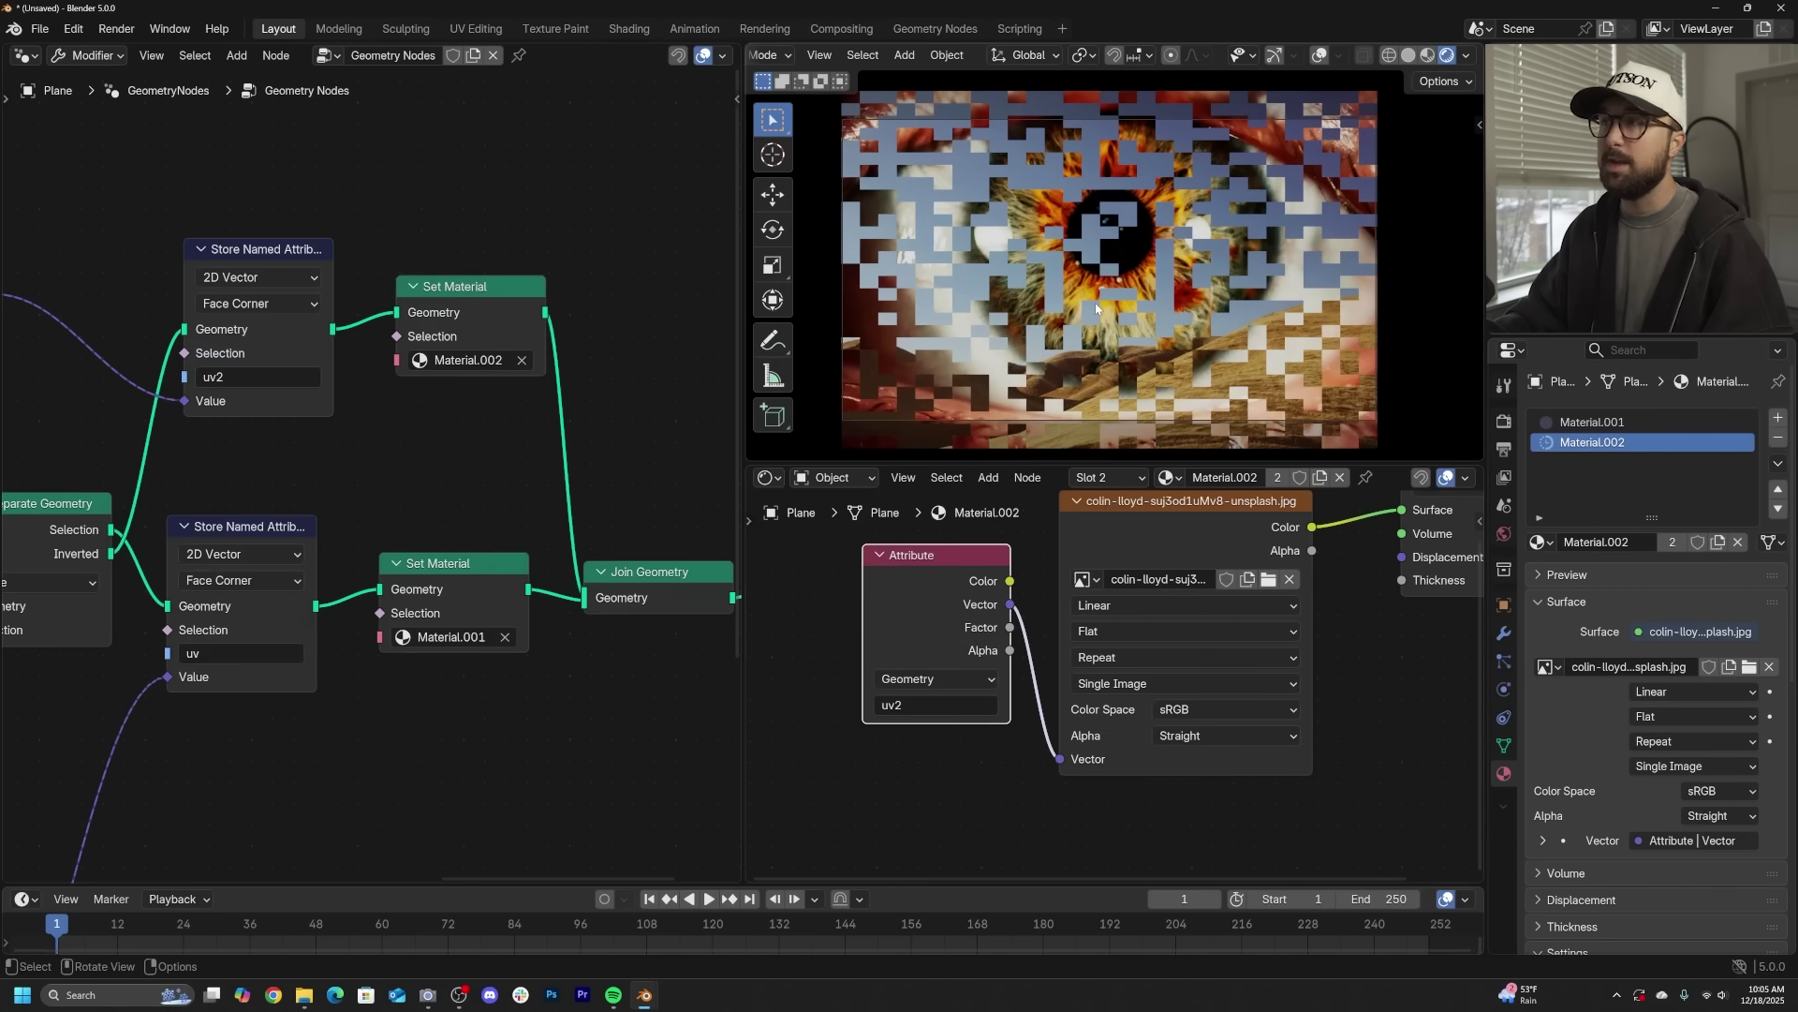
scroll(360, 478, "down", 5)
middle_click_drag(21, 531, 412, 502)
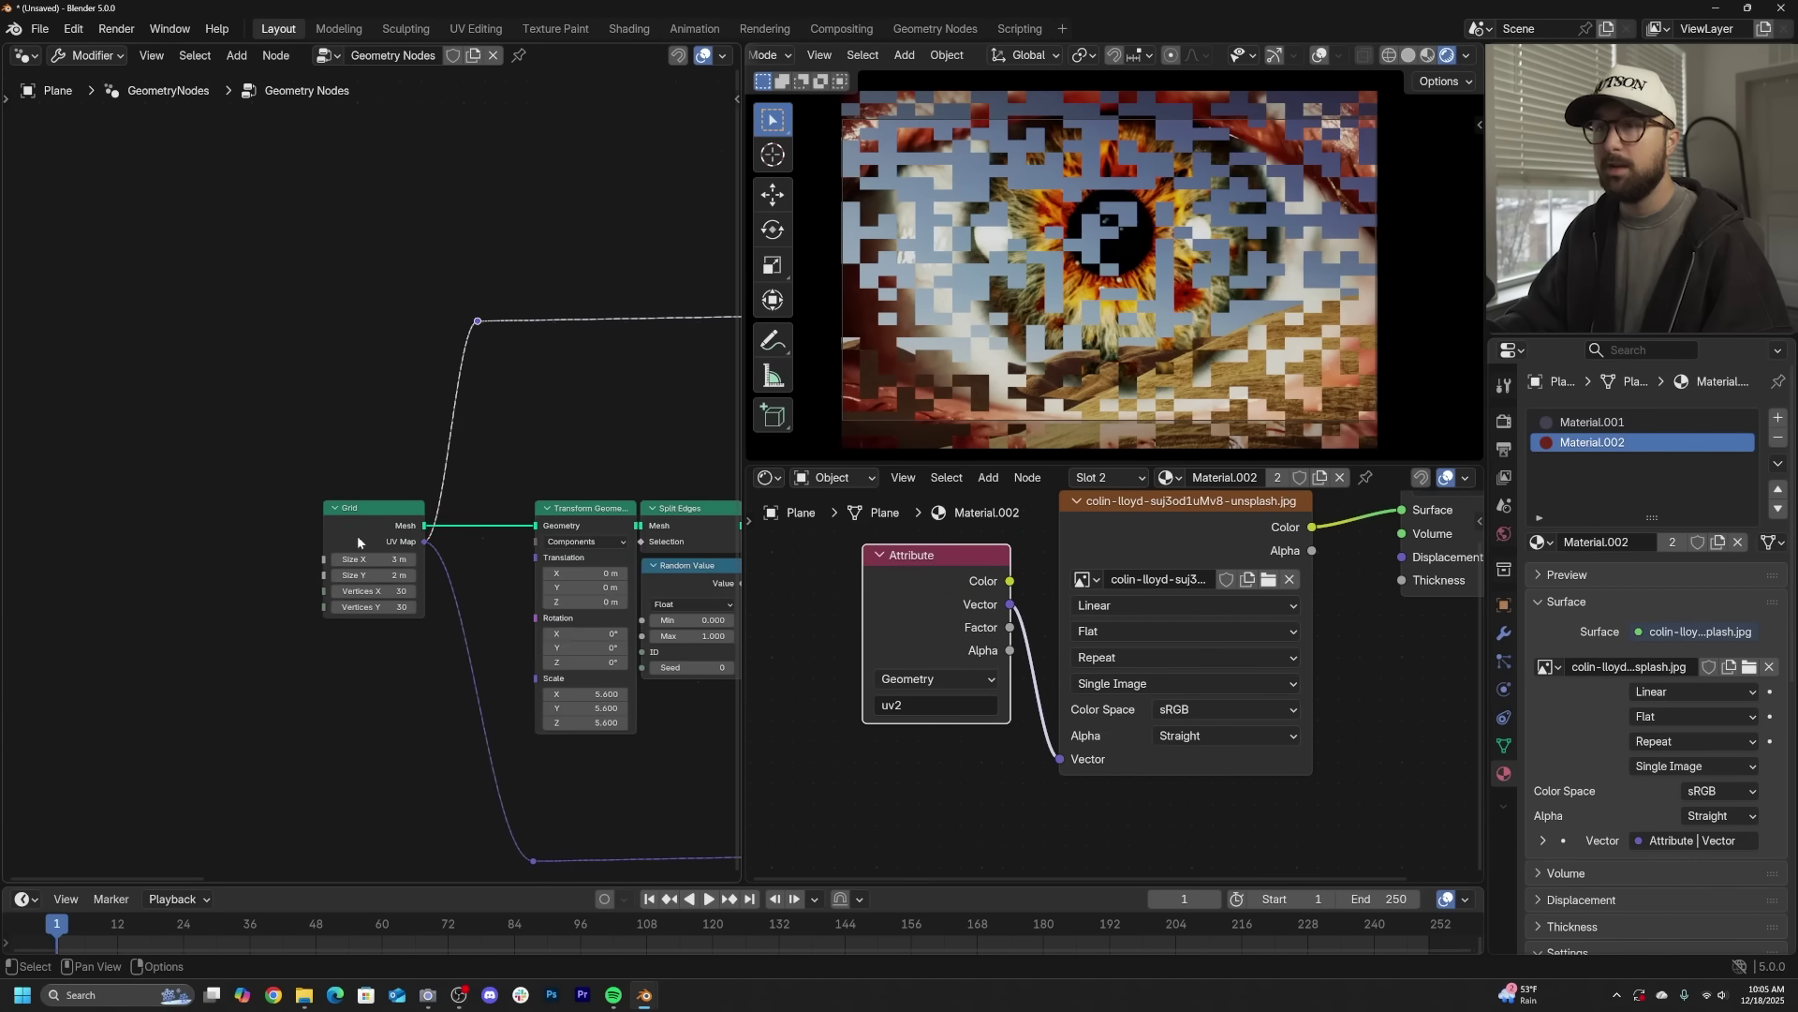
scroll(362, 543, "up", 5)
left_click_drag(399, 596, 515, 621)
key("ctrl+z")
key("ctrl+z")
scroll(535, 634, "down", 3)
scroll(474, 644, "up", 2)
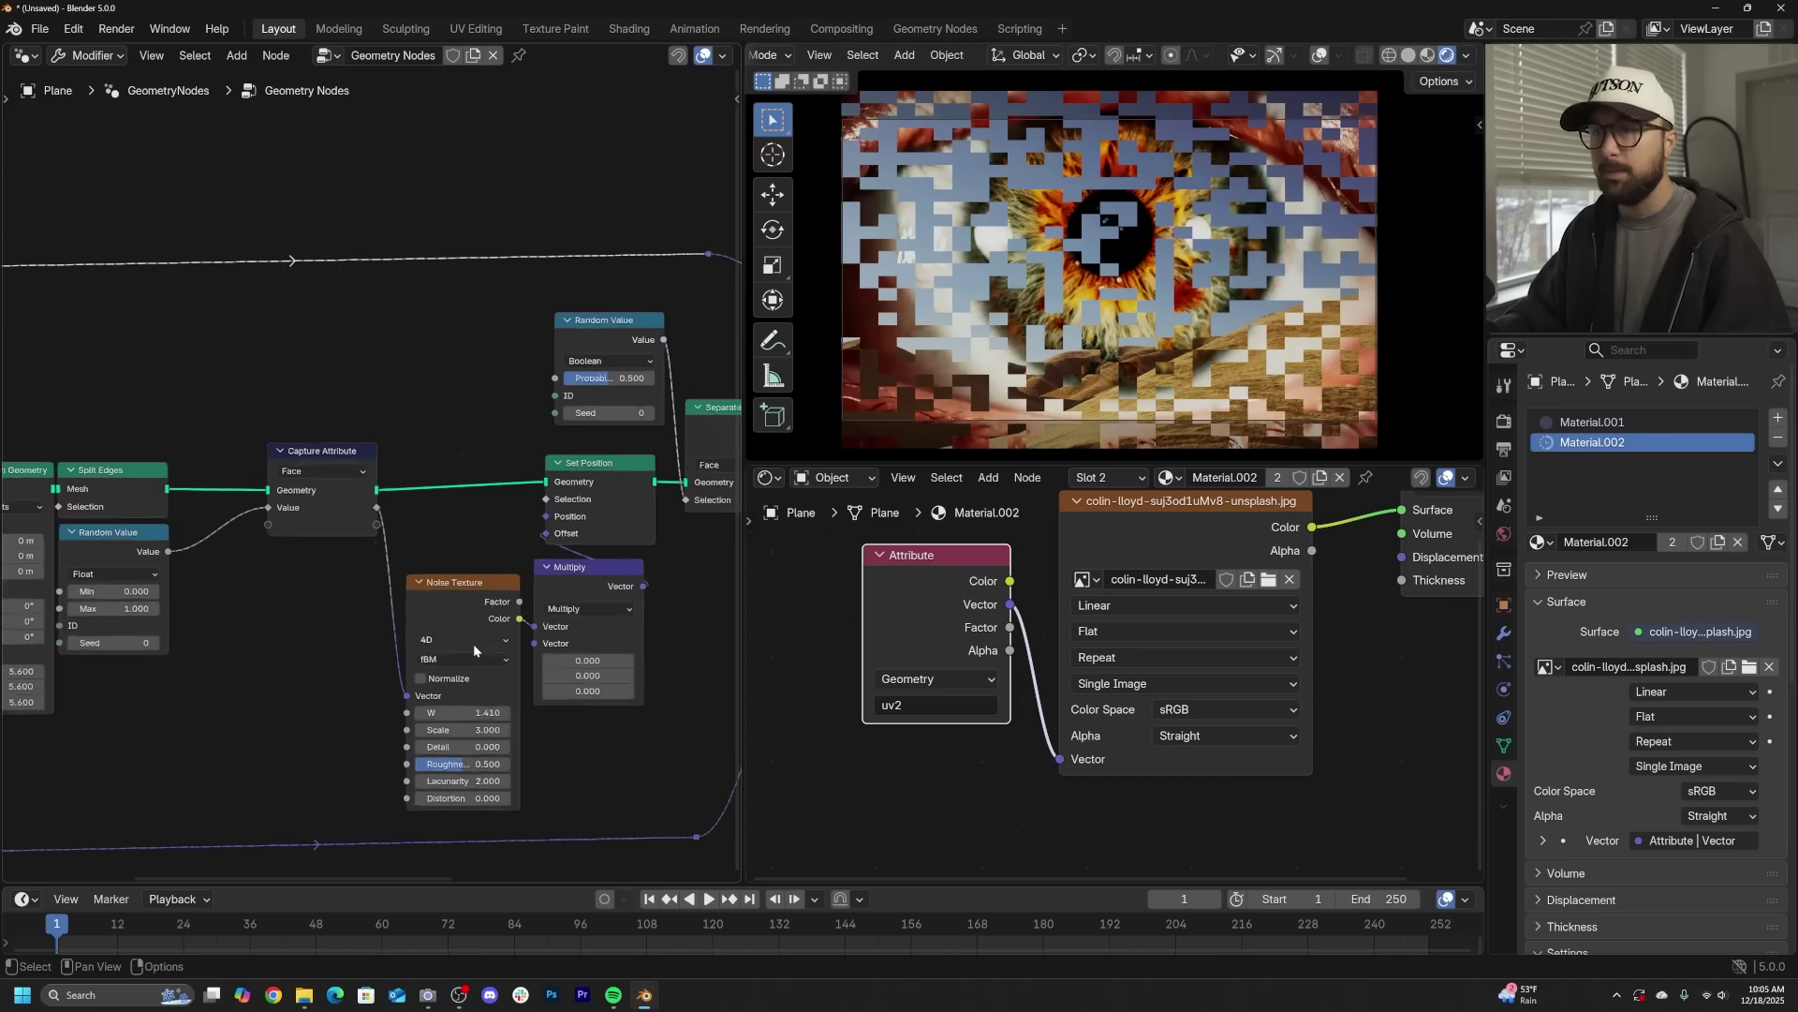
scroll(506, 665, "up", 1)
left_click_drag(624, 693, 711, 727)
key("Escape")
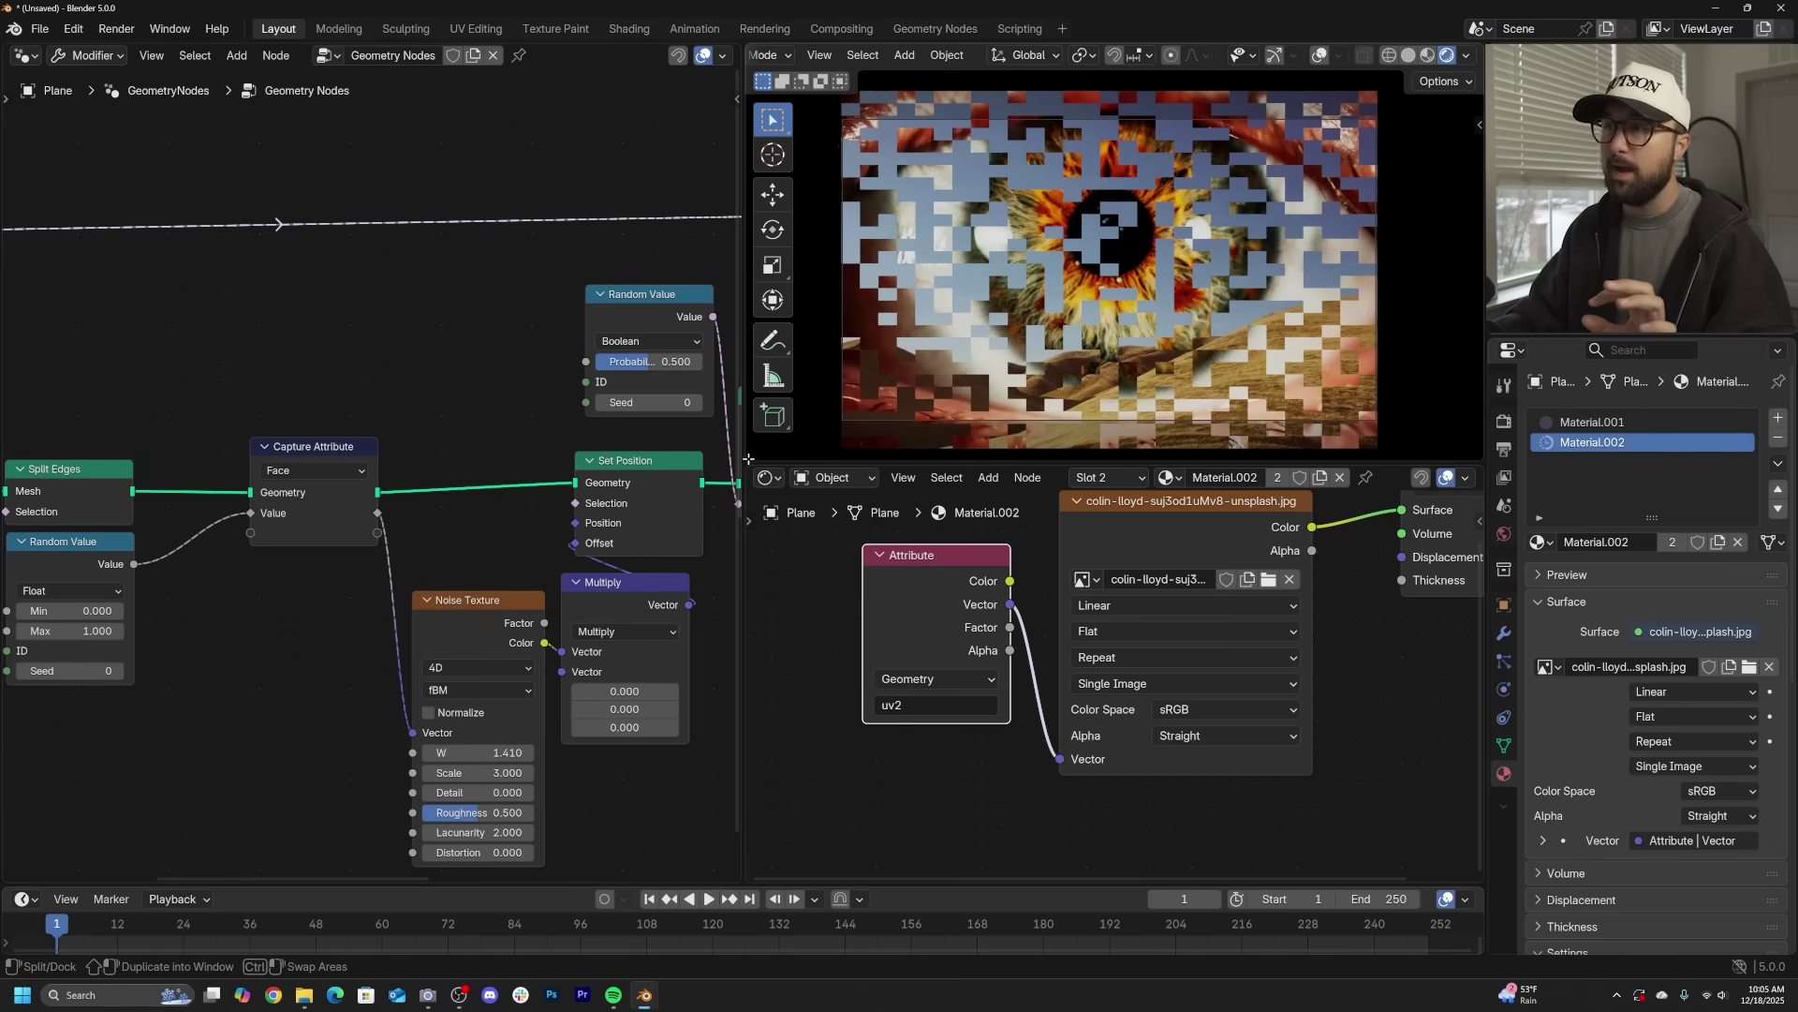
- Close the Shader Editor by joining its area into the 3D viewport, and set the Boolean Random Value's probability to 0.457
left_click_drag(751, 459, 755, 482)
scroll(1065, 582, "up", 3)
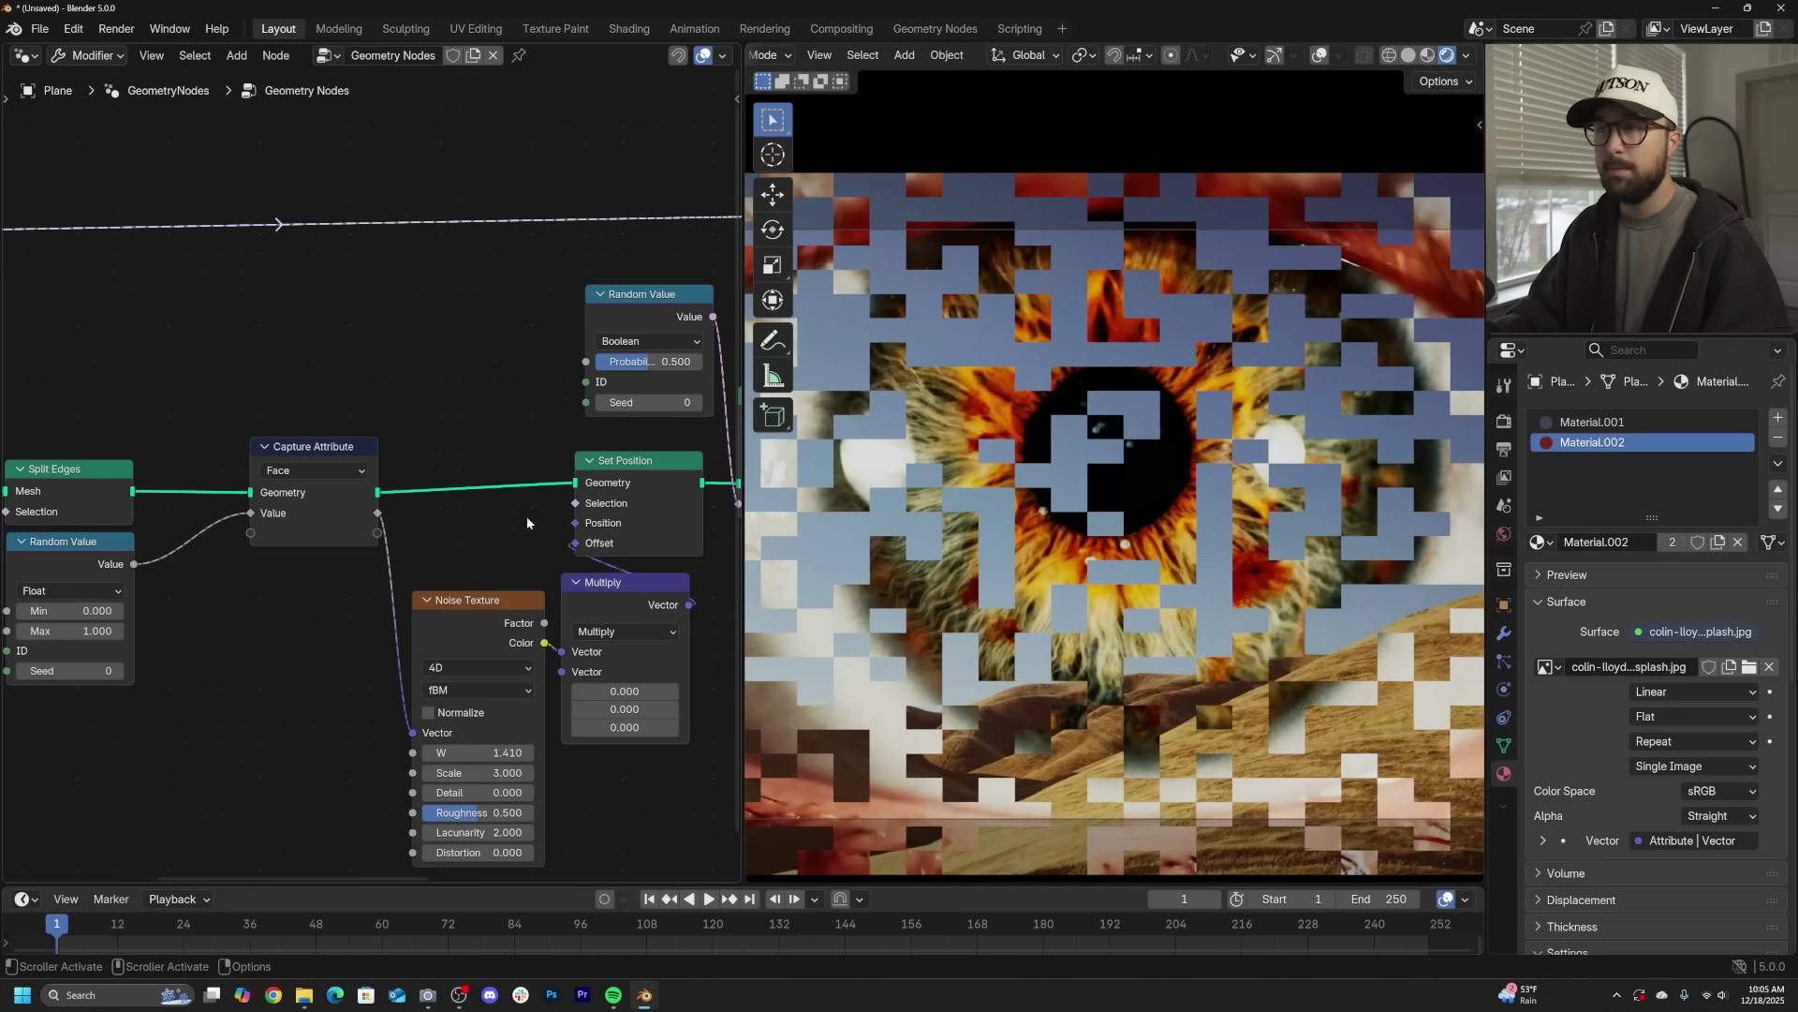
middle_click_drag(645, 383, 476, 423)
mouse_move(489, 411)
left_mouse_down()
mouse_move(552, 410)
mouse_move(428, 400)
mouse_move(501, 401)
mouse_move(478, 401)
left_mouse_up()
- Lower the Grid node's Vertices X and Vertices Y together to get far fewer, larger faces
middle_click_drag(307, 447, 494, 458)
scroll(494, 457, "down", 4)
middle_click_drag(162, 537, 479, 512)
scroll(480, 511, "up", 2)
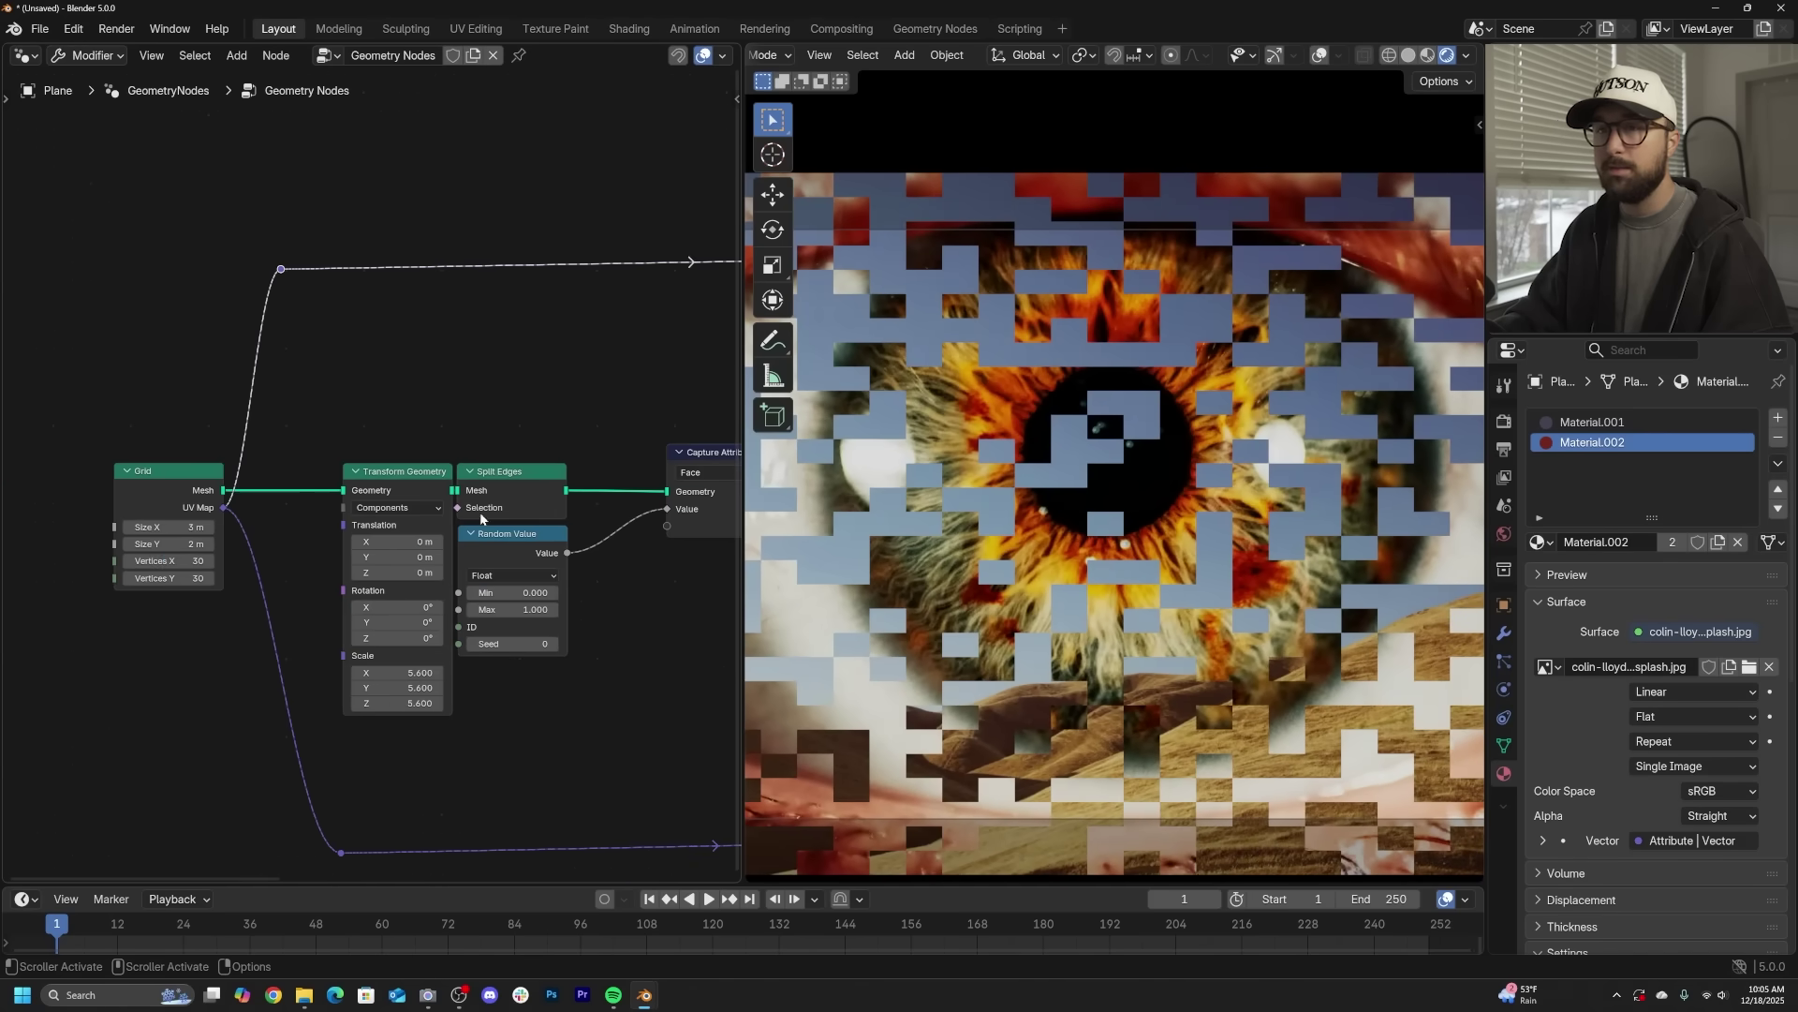
mouse_move(170, 561)
left_mouse_down()
mouse_move(221, 561)
mouse_move(84, 578)
mouse_move(169, 577)
left_mouse_up()
- Raise the Boolean Random Value's probability so that more faces show the desert image
middle_click_drag(653, 510, 170, 531)
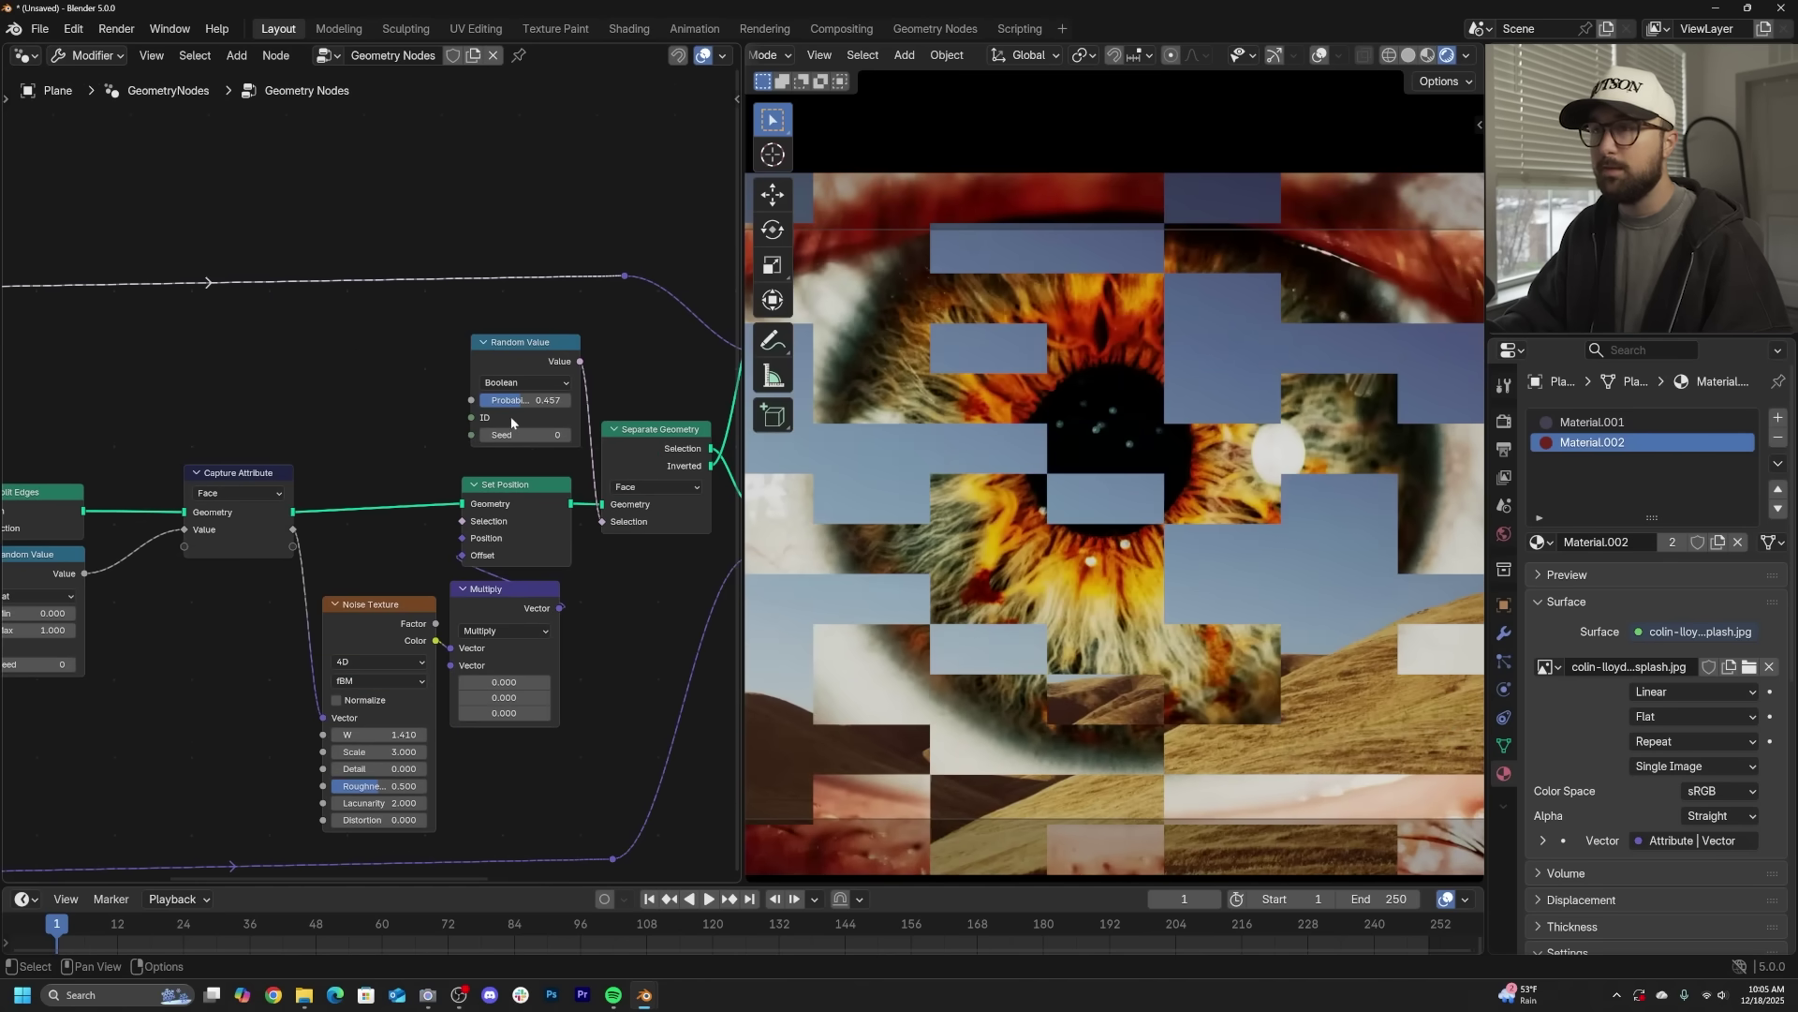
left_click_drag(513, 400, 552, 400)
scroll(542, 590, "right", 10, "ctrl")
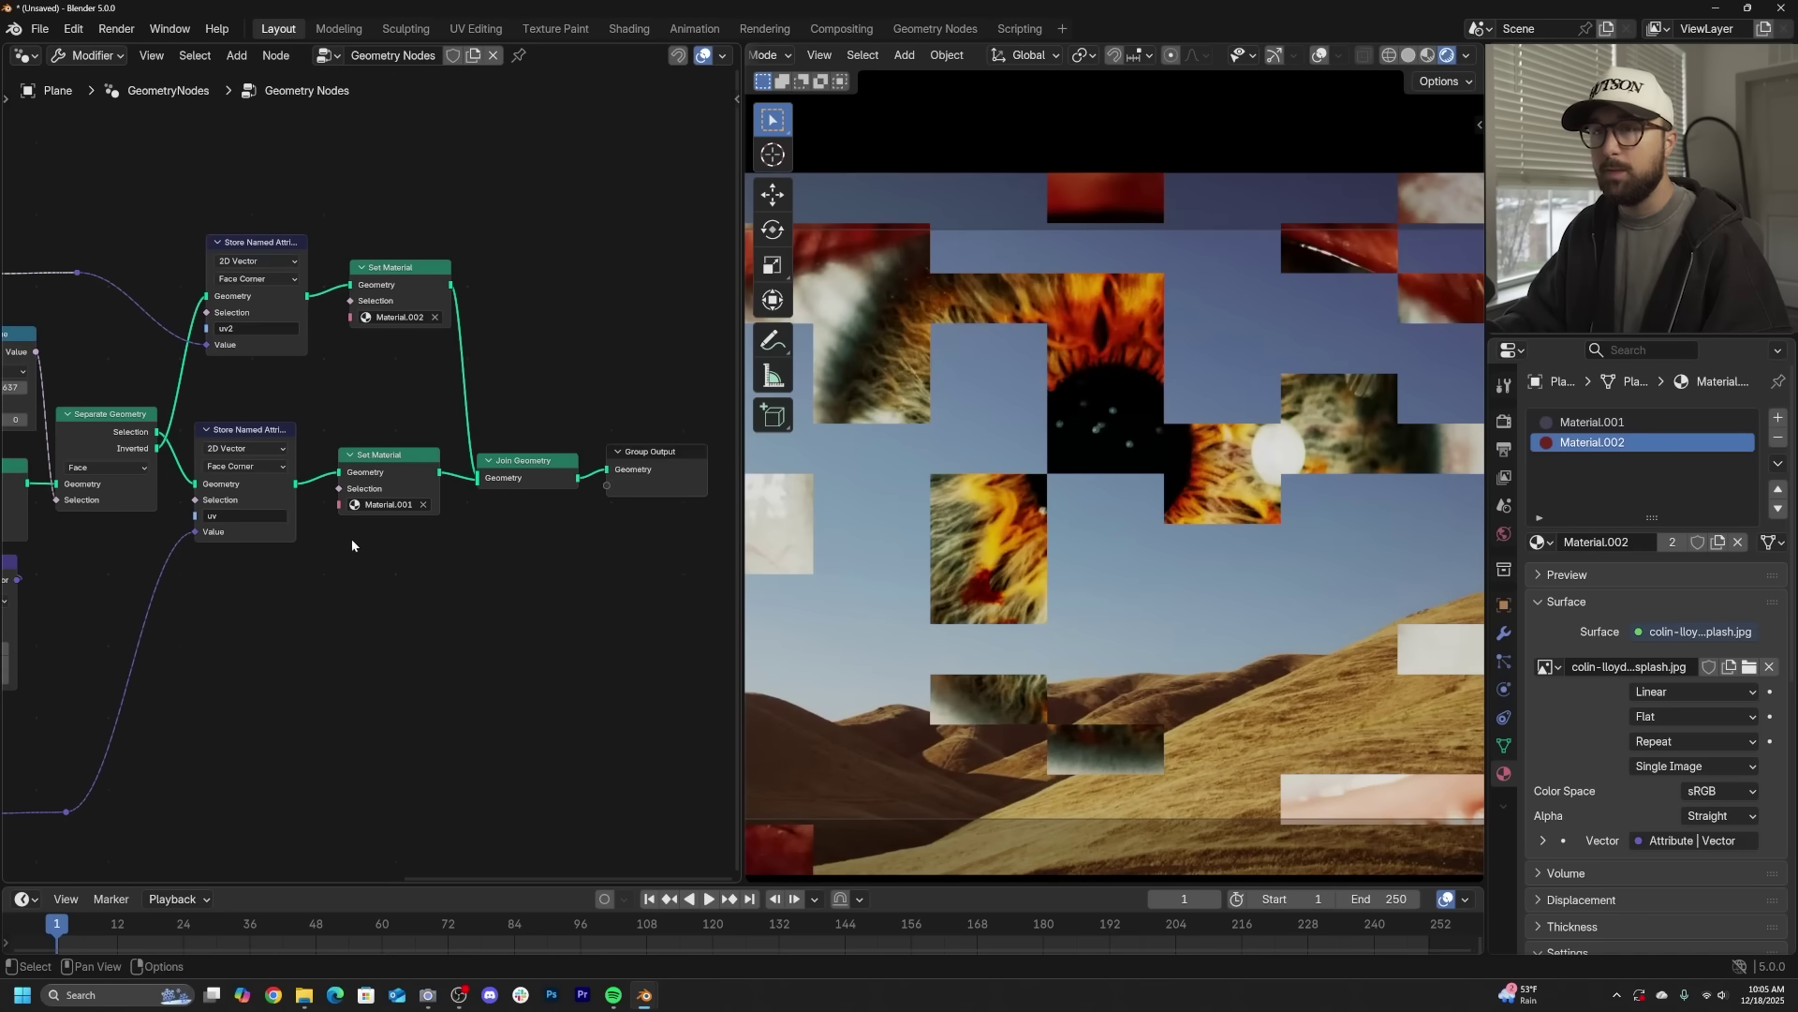
- Set the Multiply node's Z value to 7.720 and raise the Noise Texture's W value
middle_click_drag(234, 554, 706, 480)
scroll(466, 538, "up", 4)
left_click_drag(466, 647, 505, 647)
left_click_drag(309, 674, 384, 674)
- Set the Boolean Random Value's probability to 0.000 and the Noise Texture's W to 3.910
left_click_drag(491, 251, 440, 251)
left_click_drag(310, 675, 381, 674)
- Increase the Multiply node's Z value to 16.430 and set the Noise Texture's W to 5.470
middle_click_drag(607, 543, 442, 549)
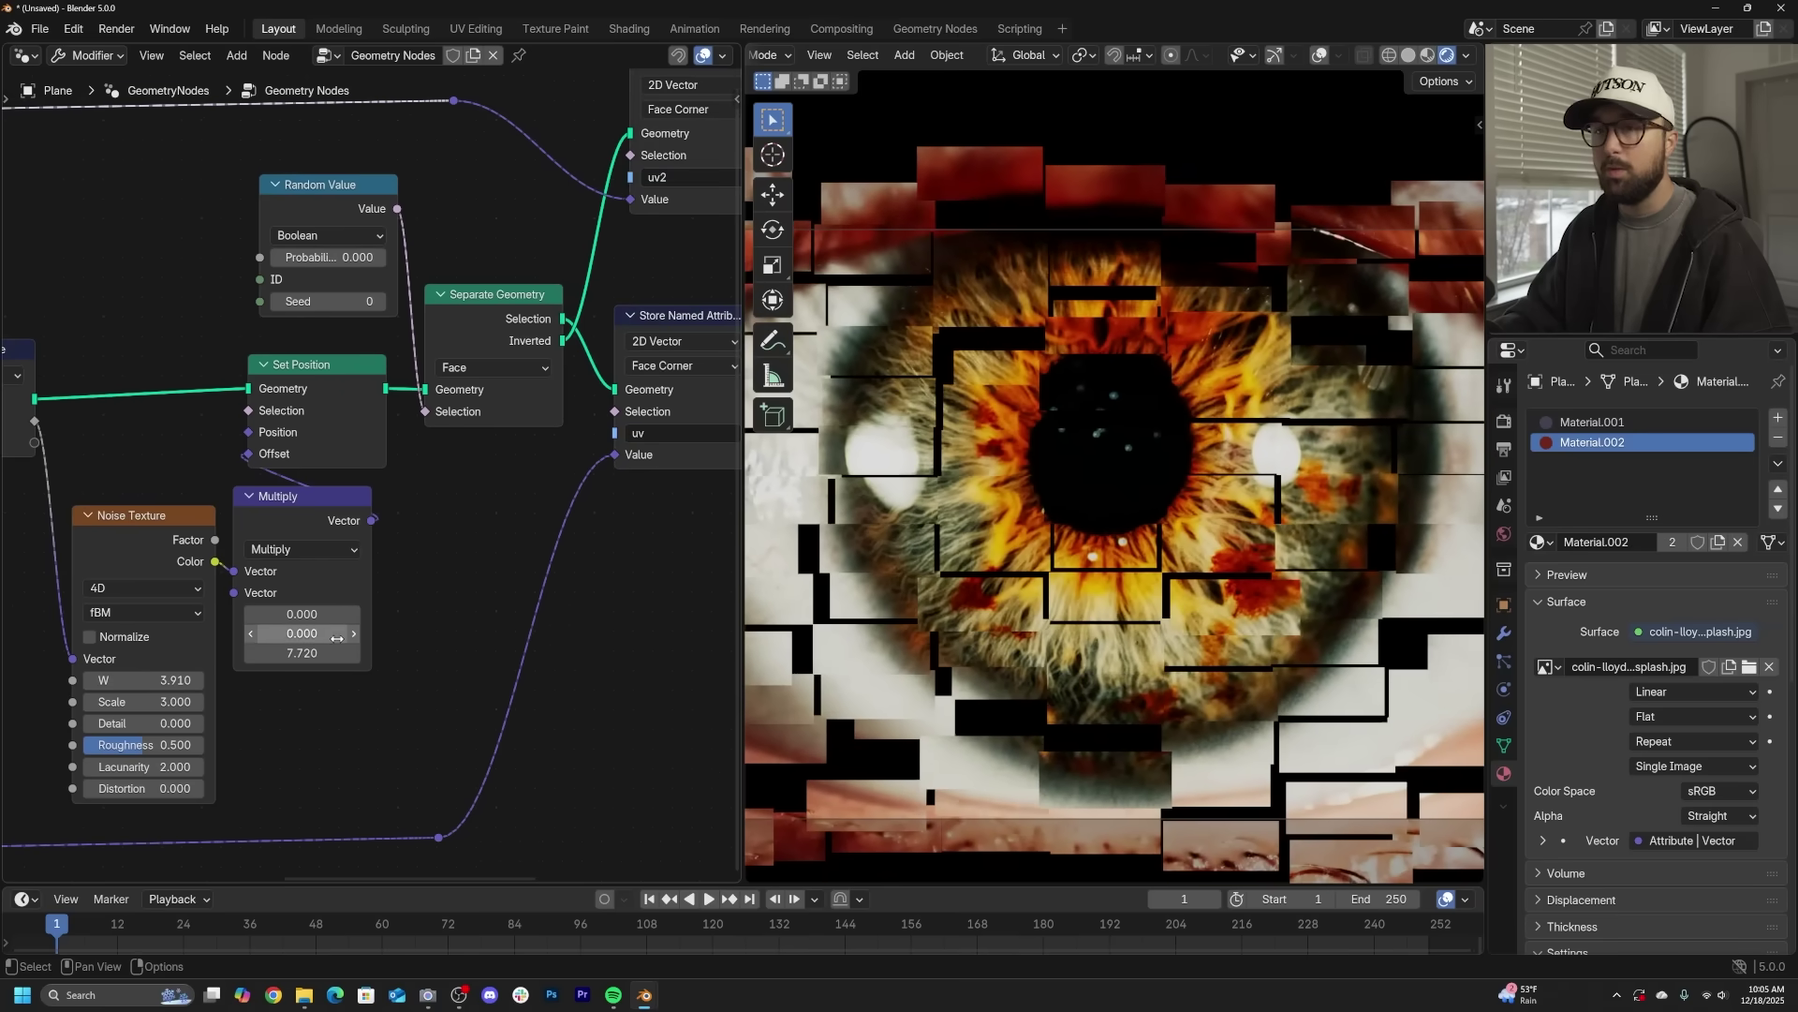
left_click_drag(323, 653, 375, 653)
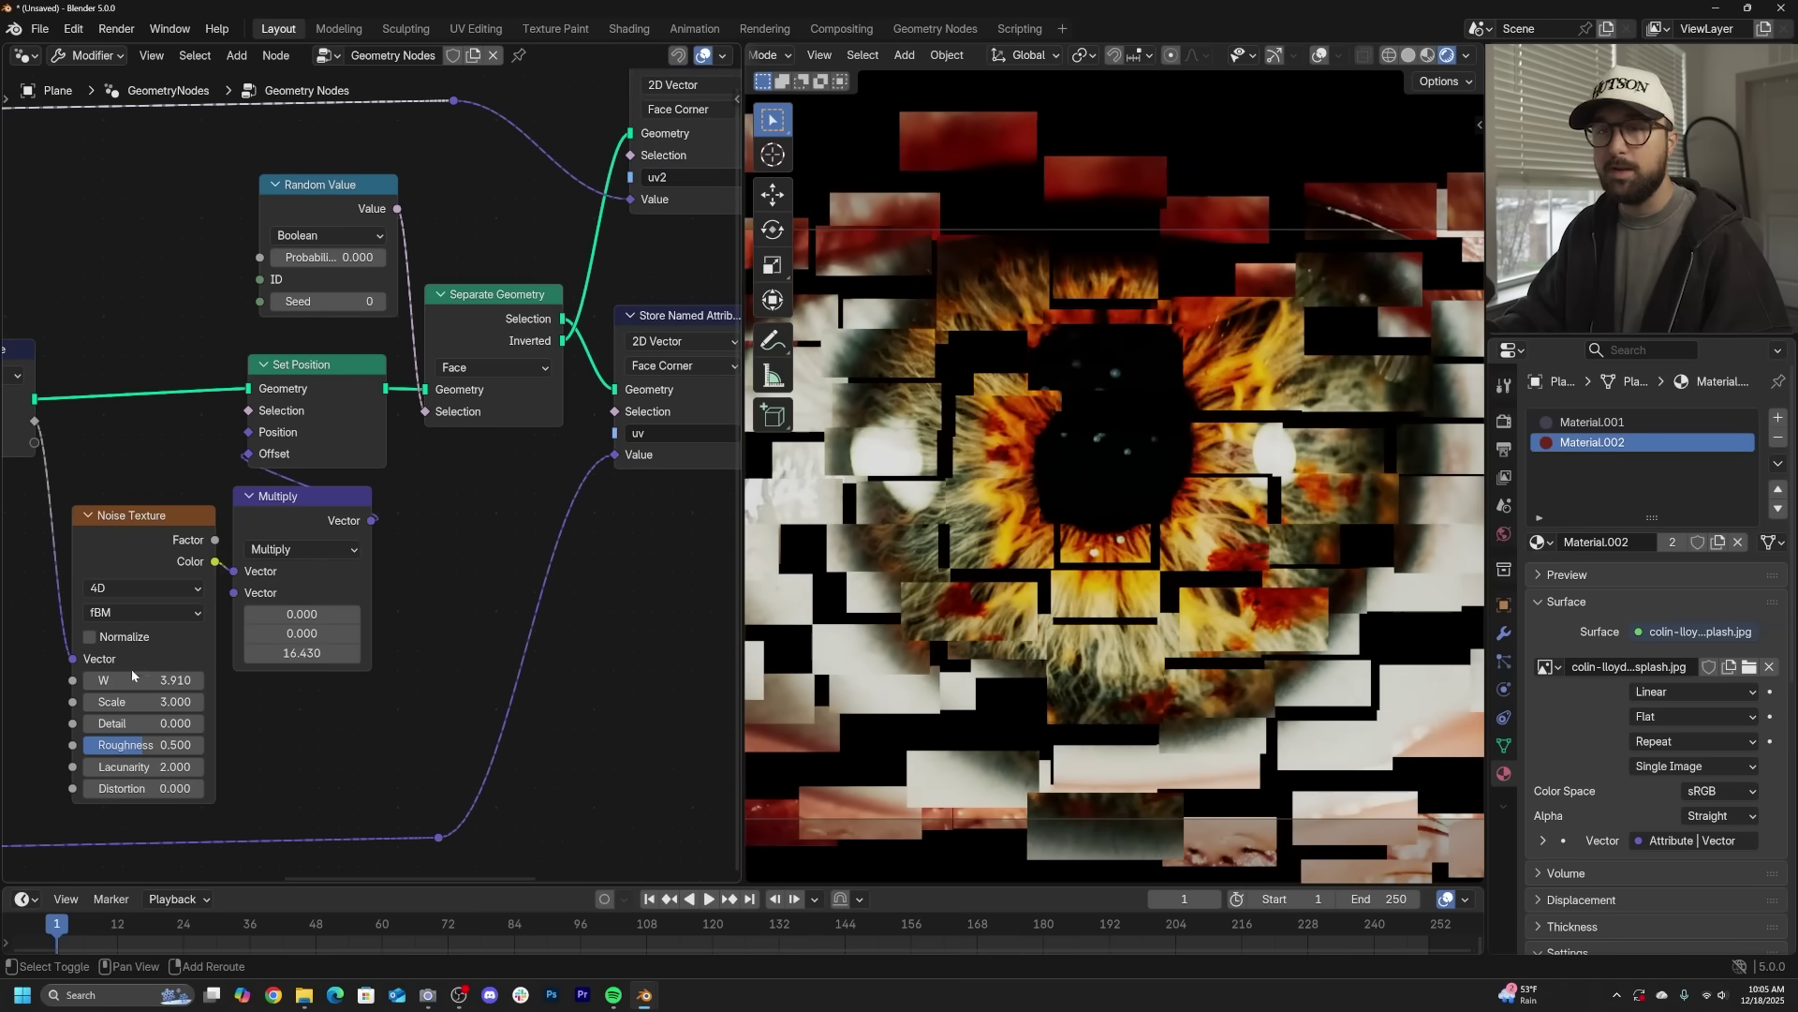
left_click_drag(140, 680, 295, 680)
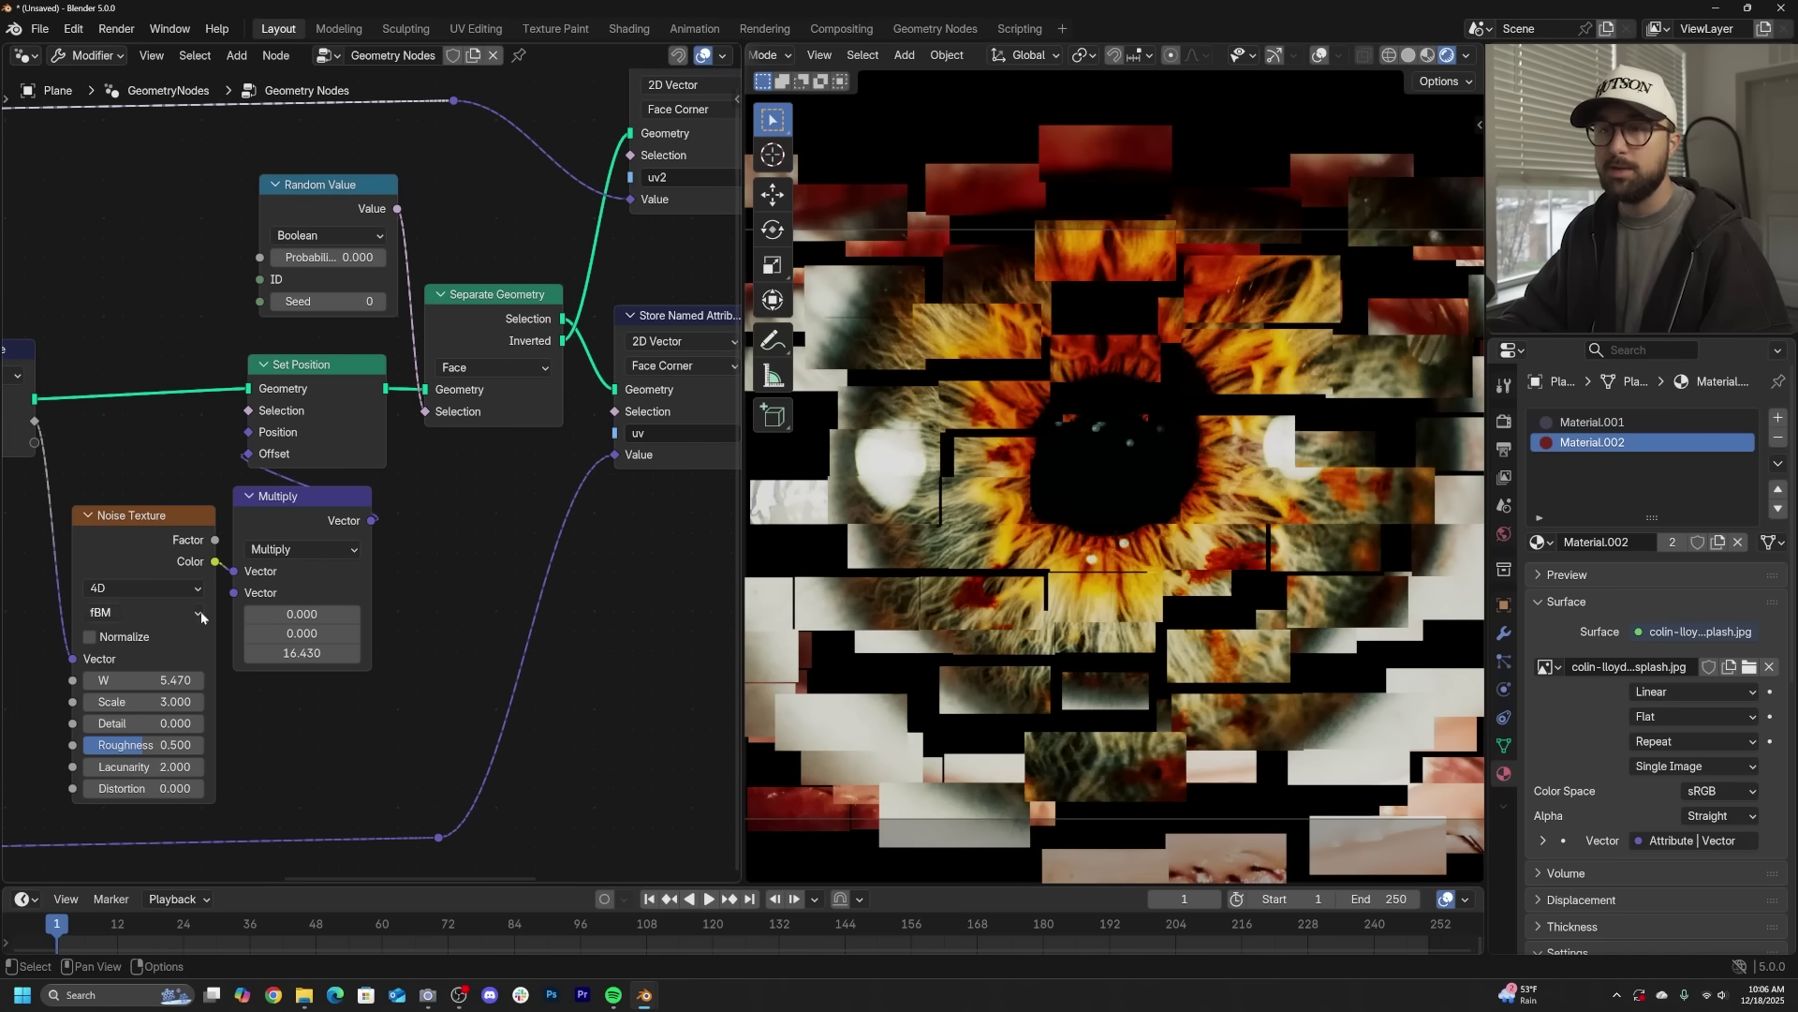
- Raise the Grid node's vertex counts to break the image into many small faces
scroll(201, 612, "down", 7)
middle_click_drag(112, 586, 512, 614)
left_click_drag(151, 515, 244, 523)
- Raise the probability of the Boolean Random Value that drives Separate Geometry
middle_click_drag(545, 576, 278, 569)
scroll(406, 388, "right", 4, "ctrl")
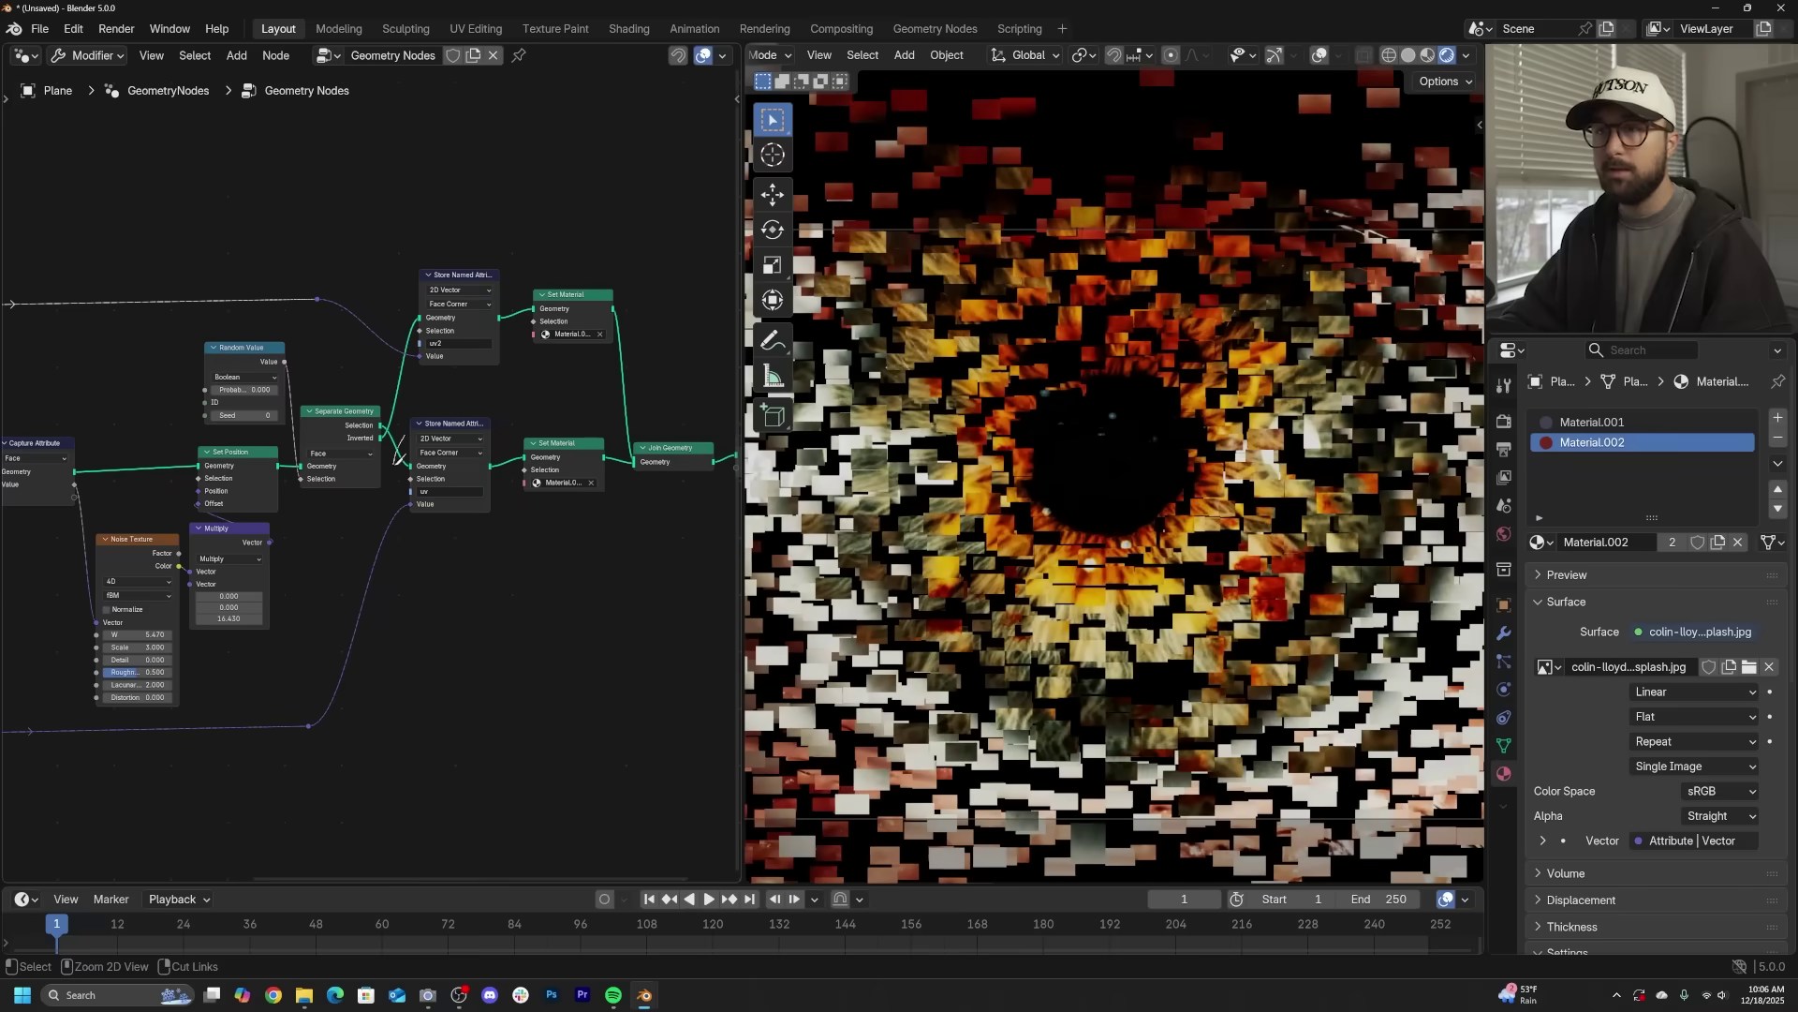
left_click_drag(272, 391, 323, 391)
- Select the camera and move it along its local Z axis
left_click(1151, 229)
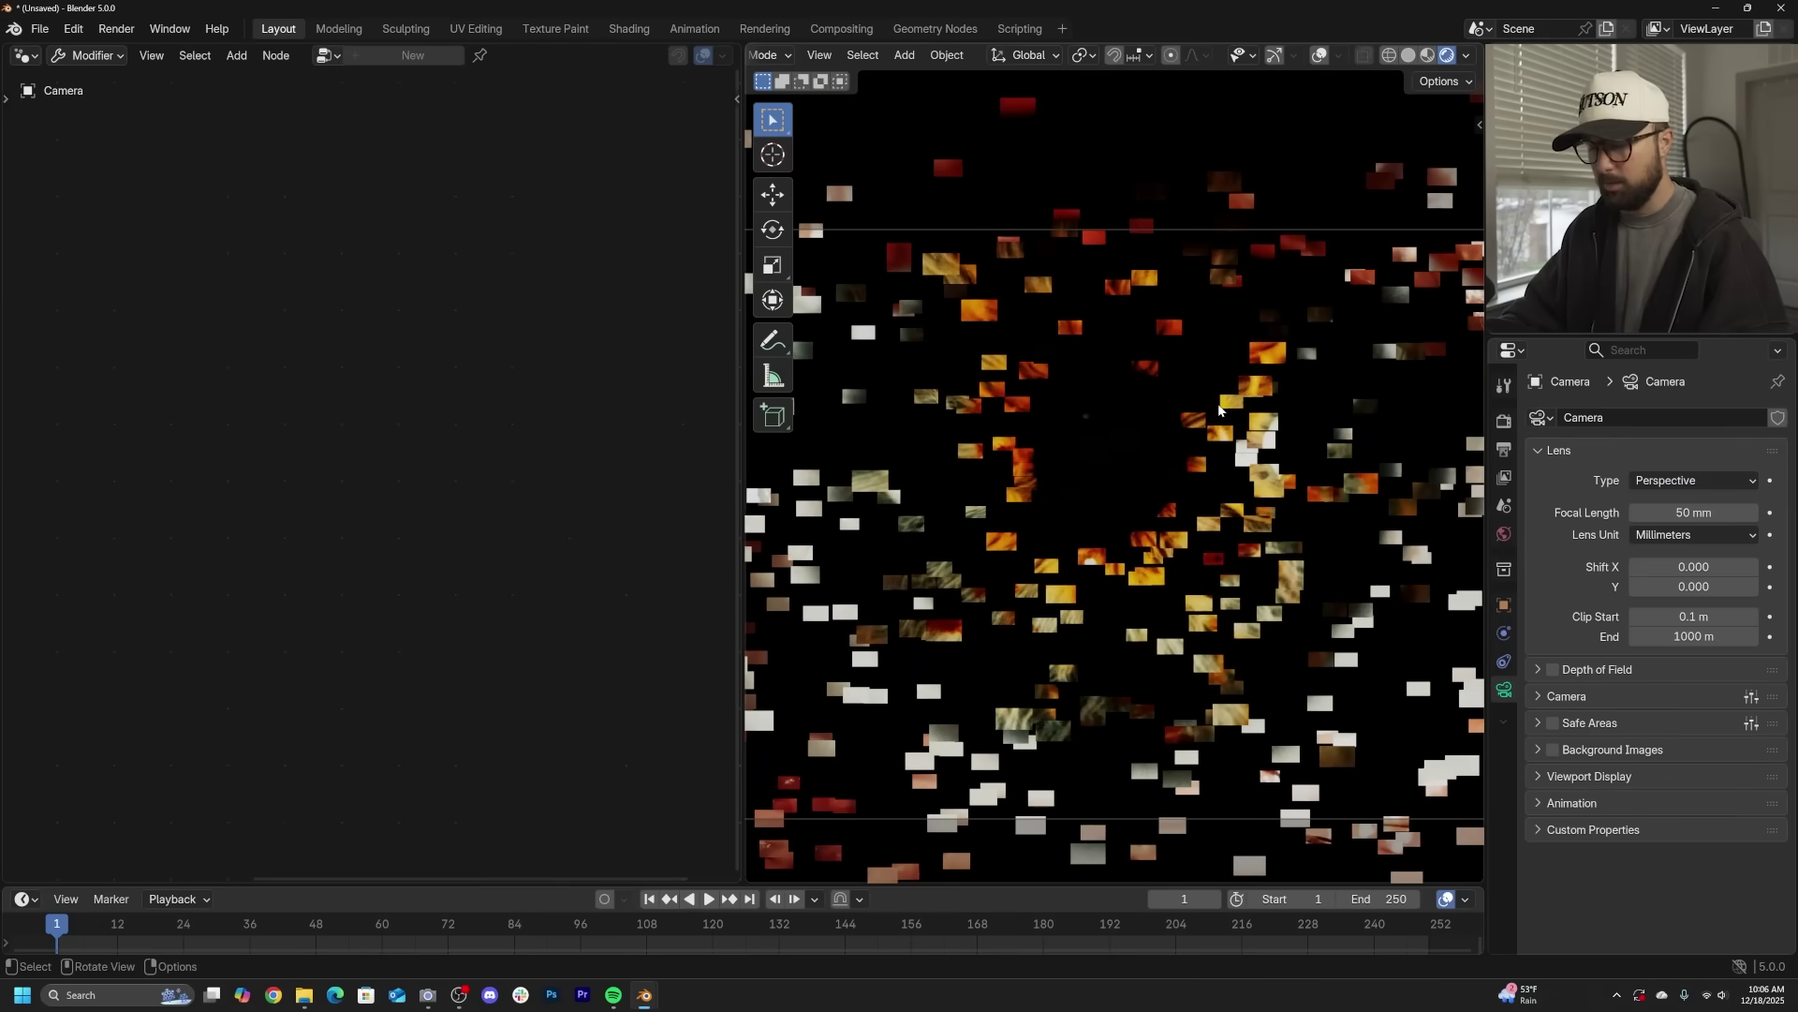
key("g")
key("z")
key("z")
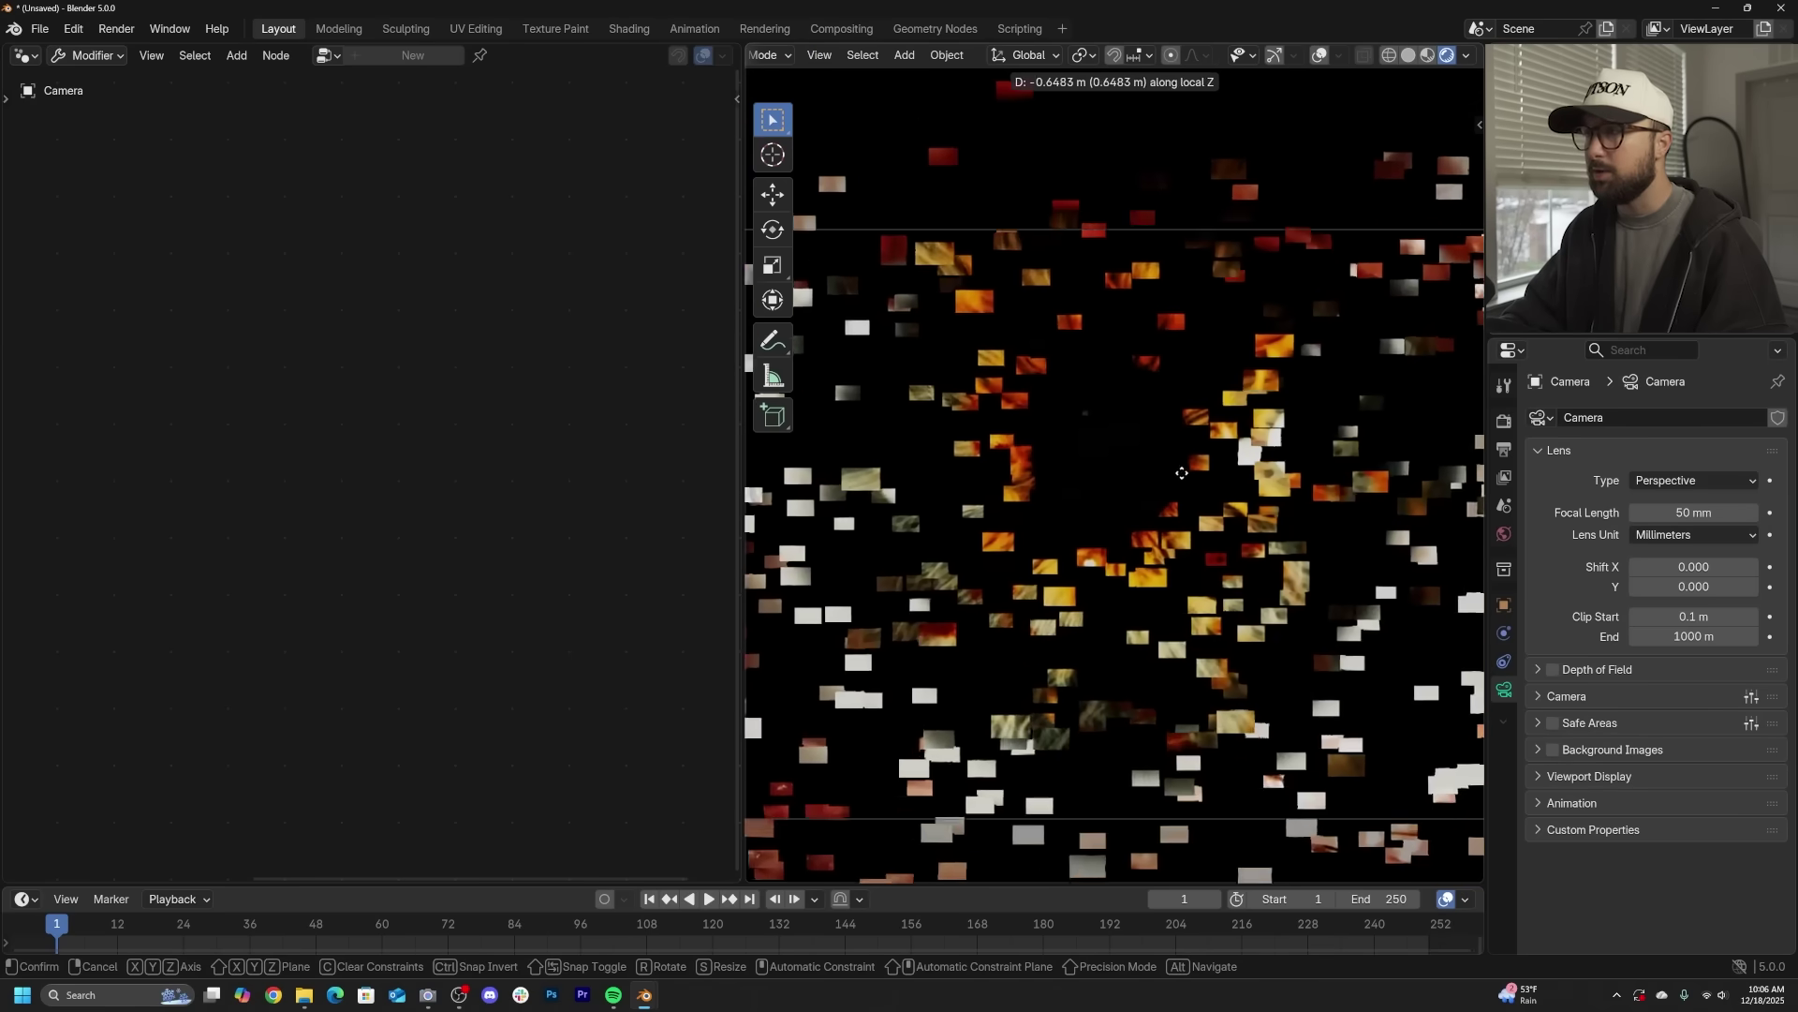